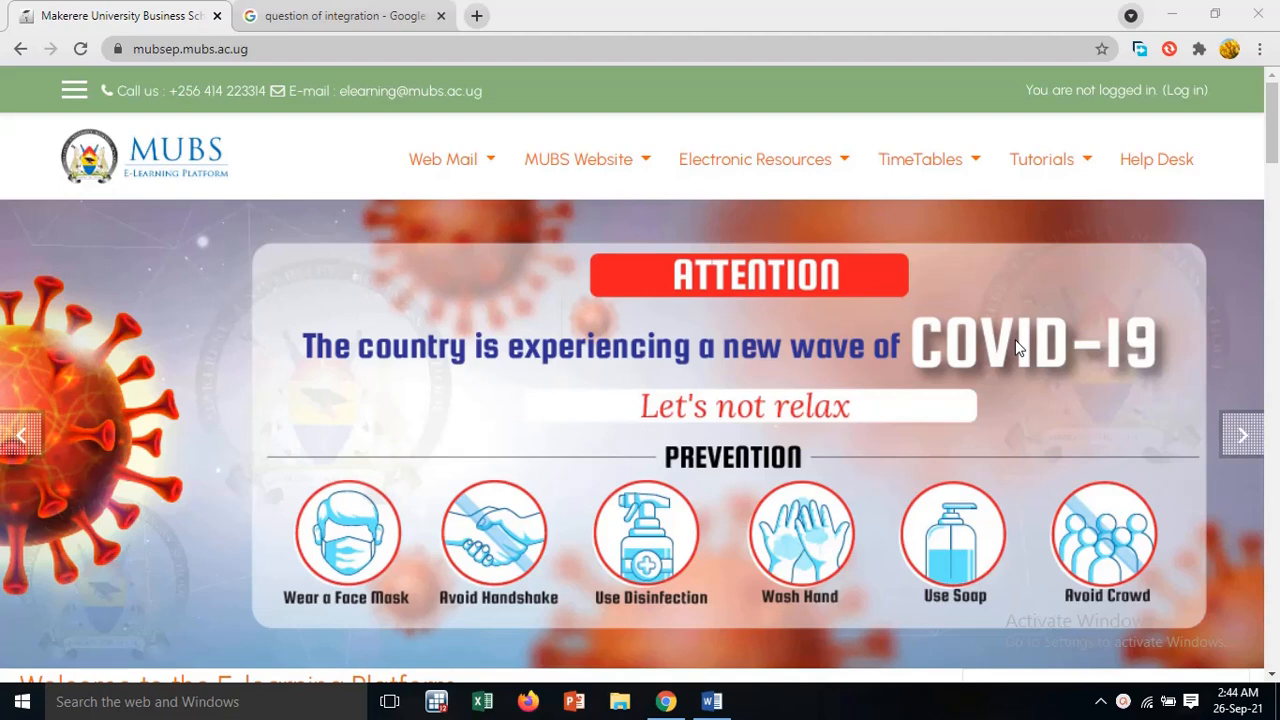
Open the login page of the MUBS E-Learning Platform and log in to the account
key(XF86AudioRaiseVolume)
click(1184, 92)
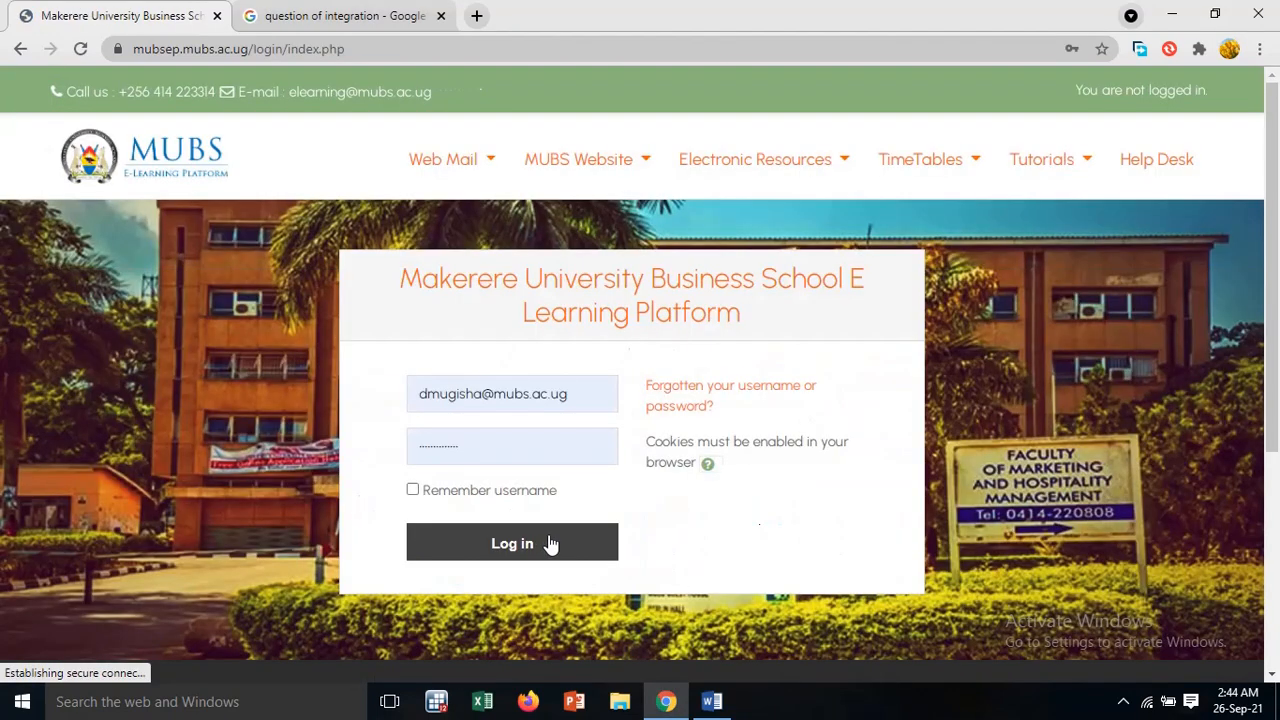
click(551, 543)
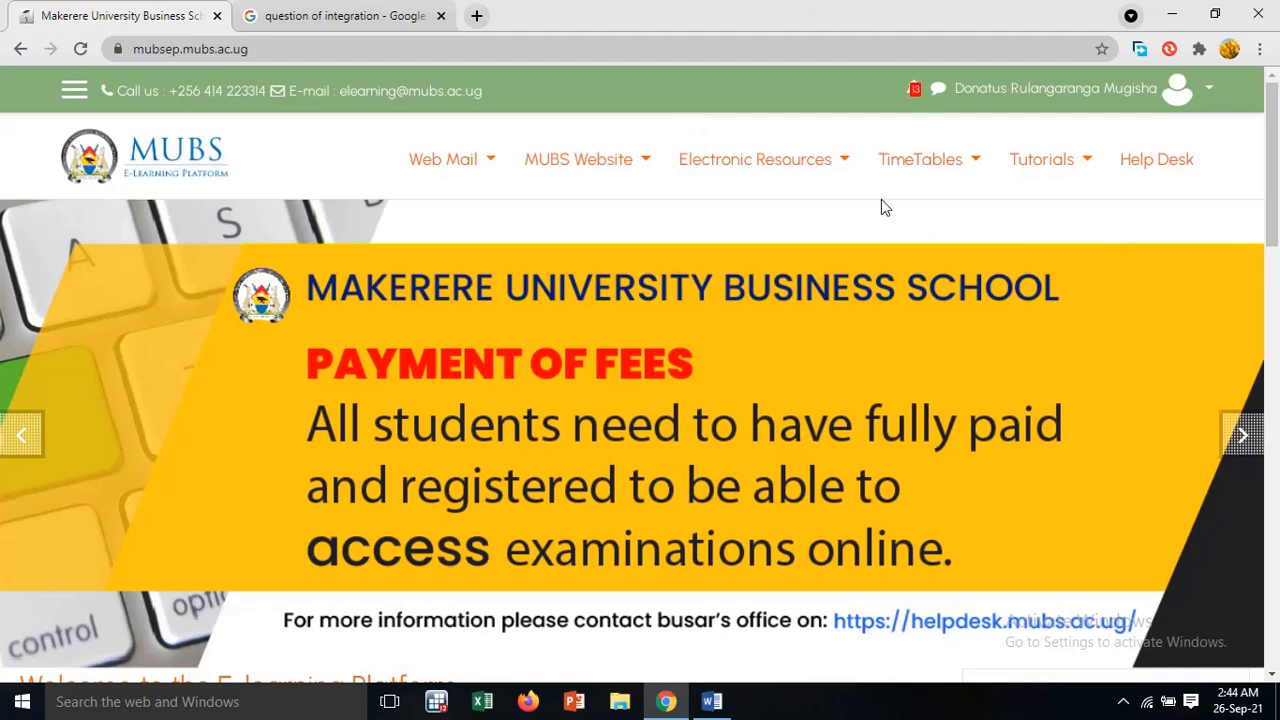
Open the Online Programs category from the course categories on the home page
scroll(679, 237, down, 5)
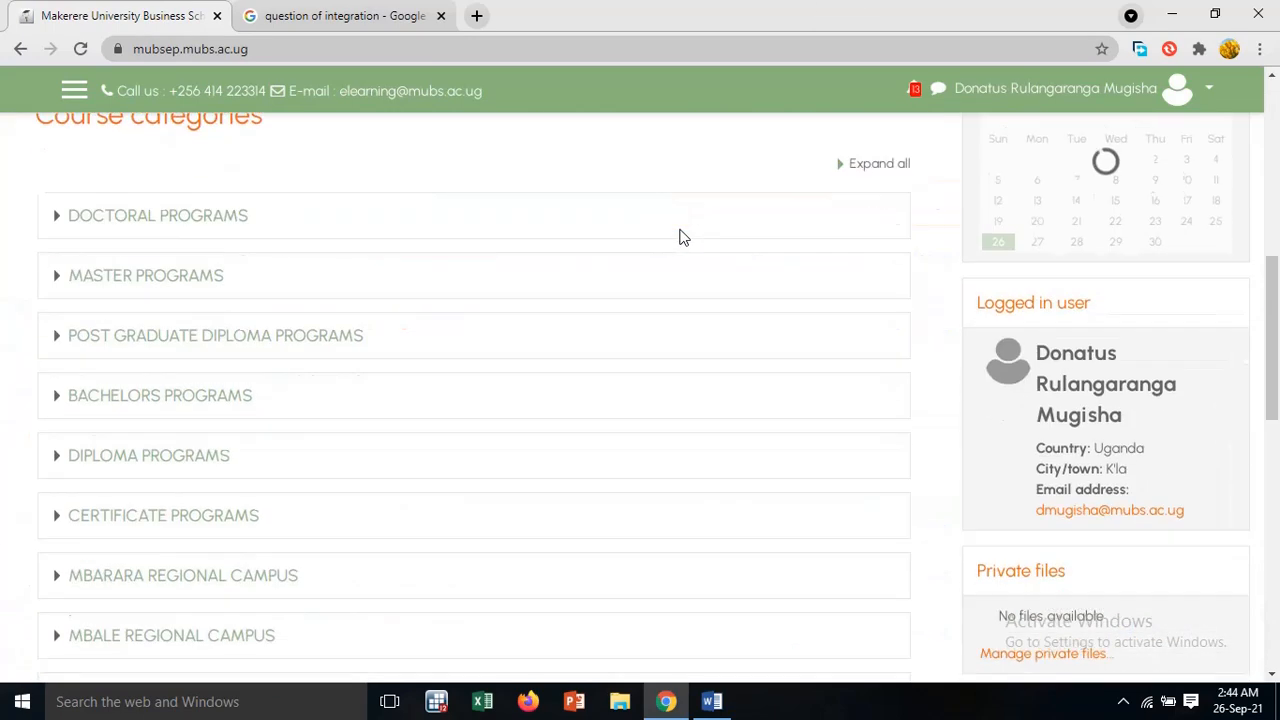
scroll(365, 400, down, 3)
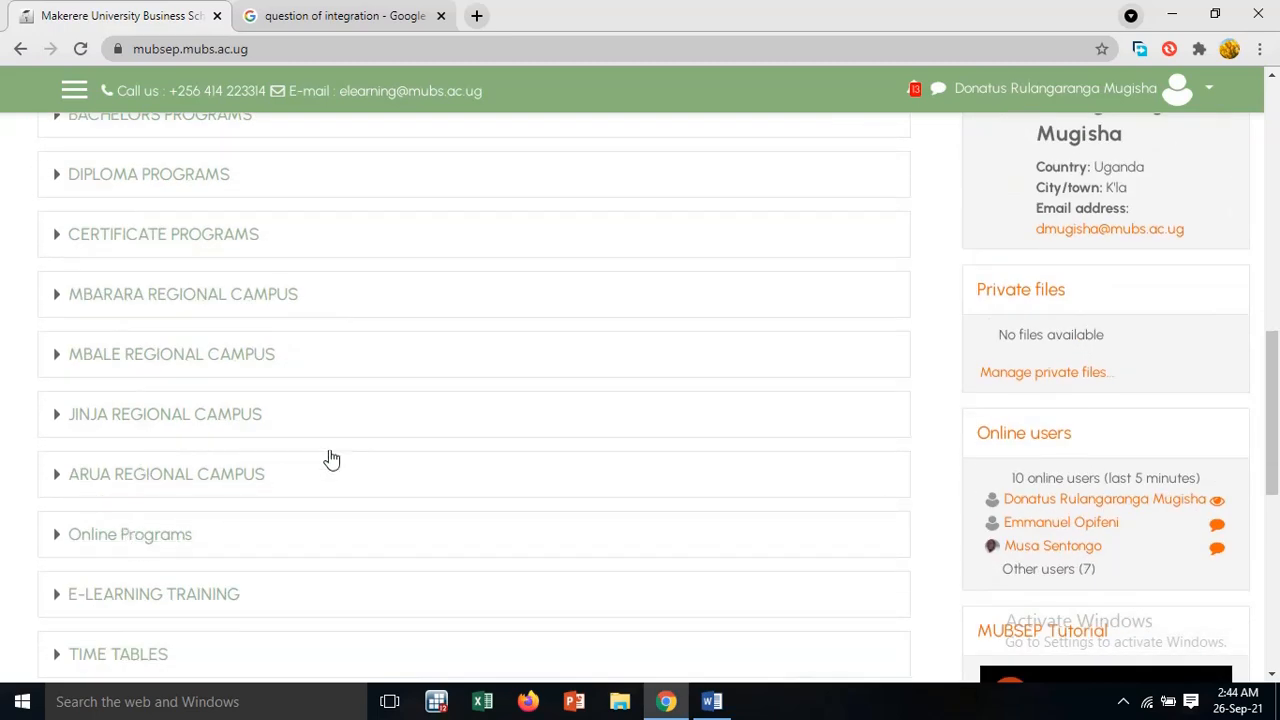
click(184, 537)
click(137, 543)
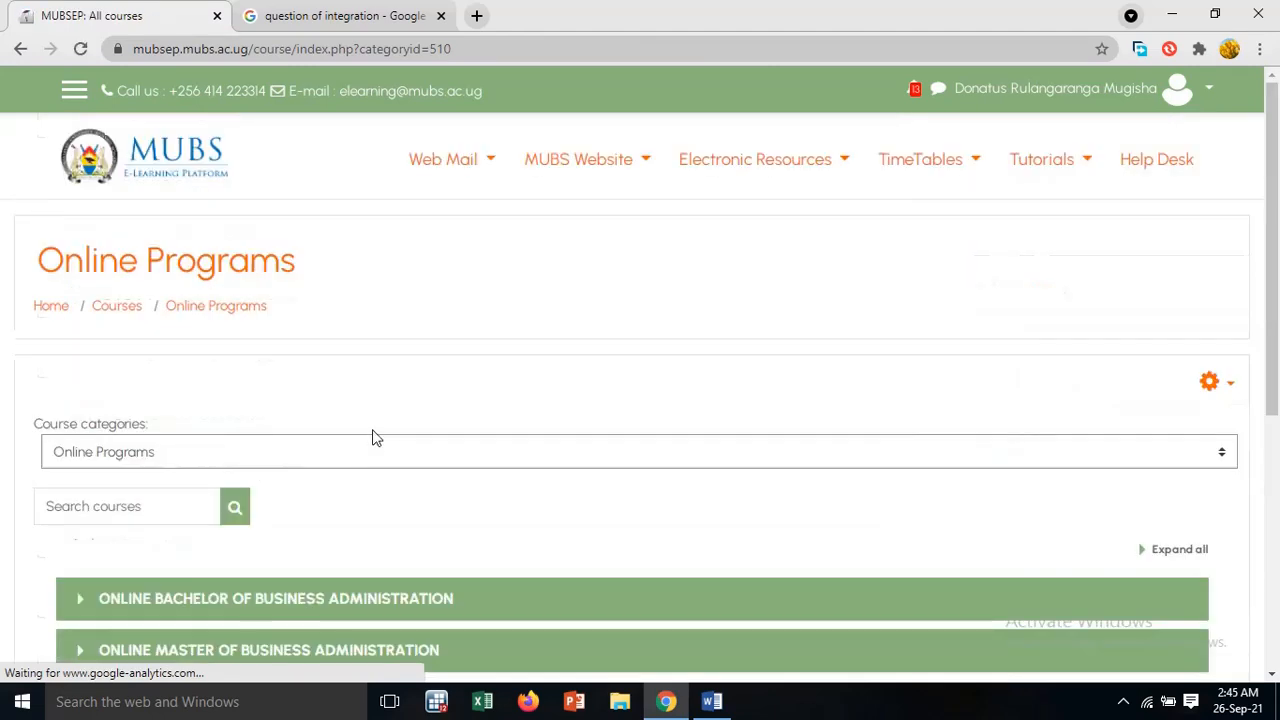
Open the Online Bachelor of Business Administration program and its Year One course list
scroll(372, 434, down, 2)
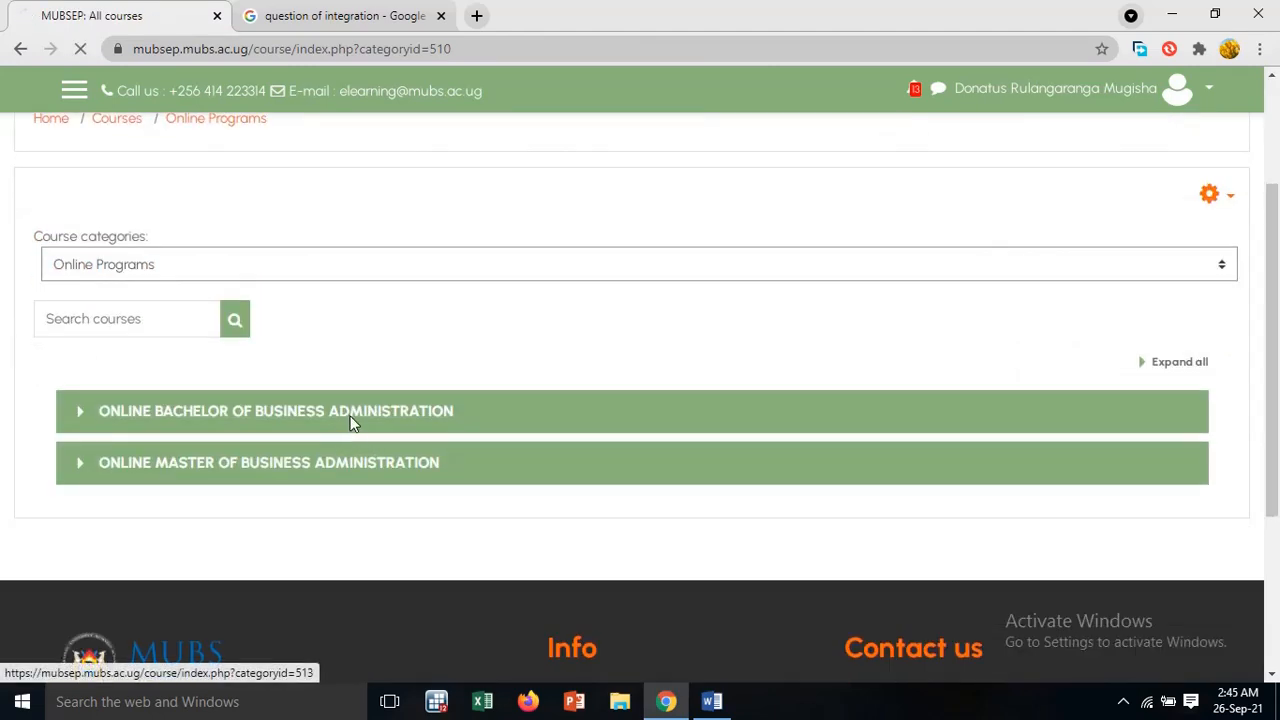
click(357, 430)
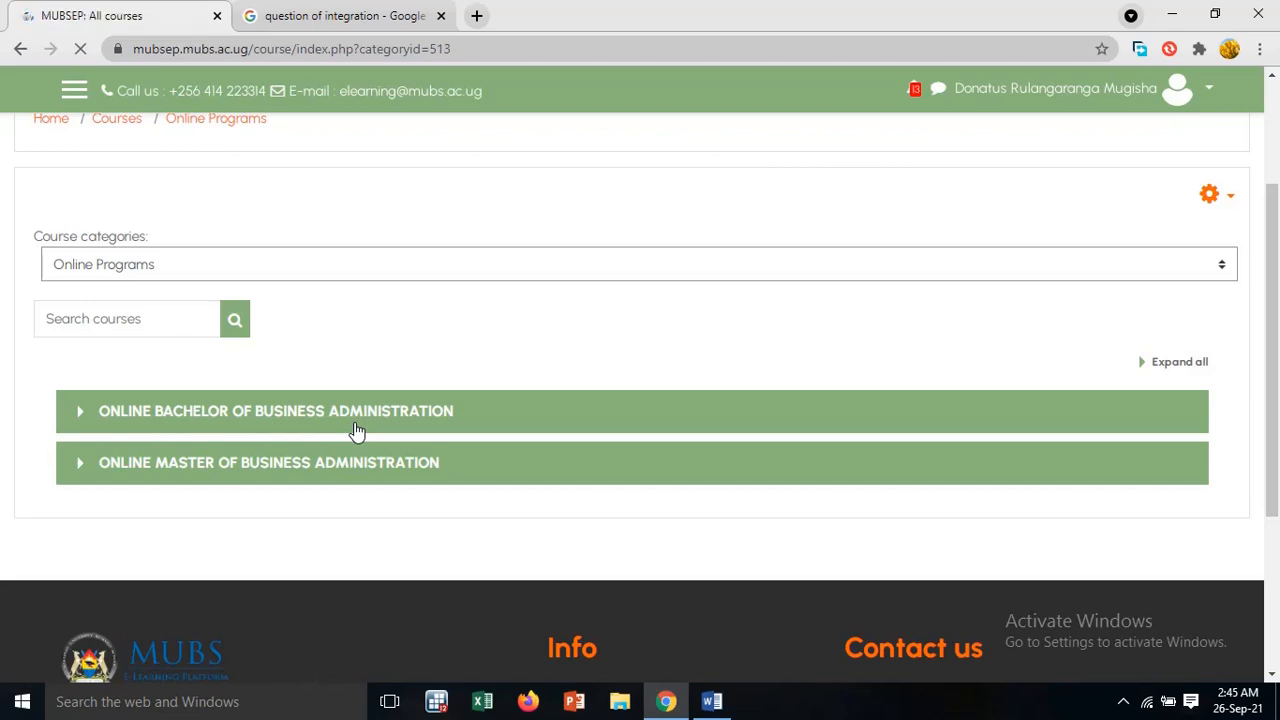
scroll(370, 474, down, 4)
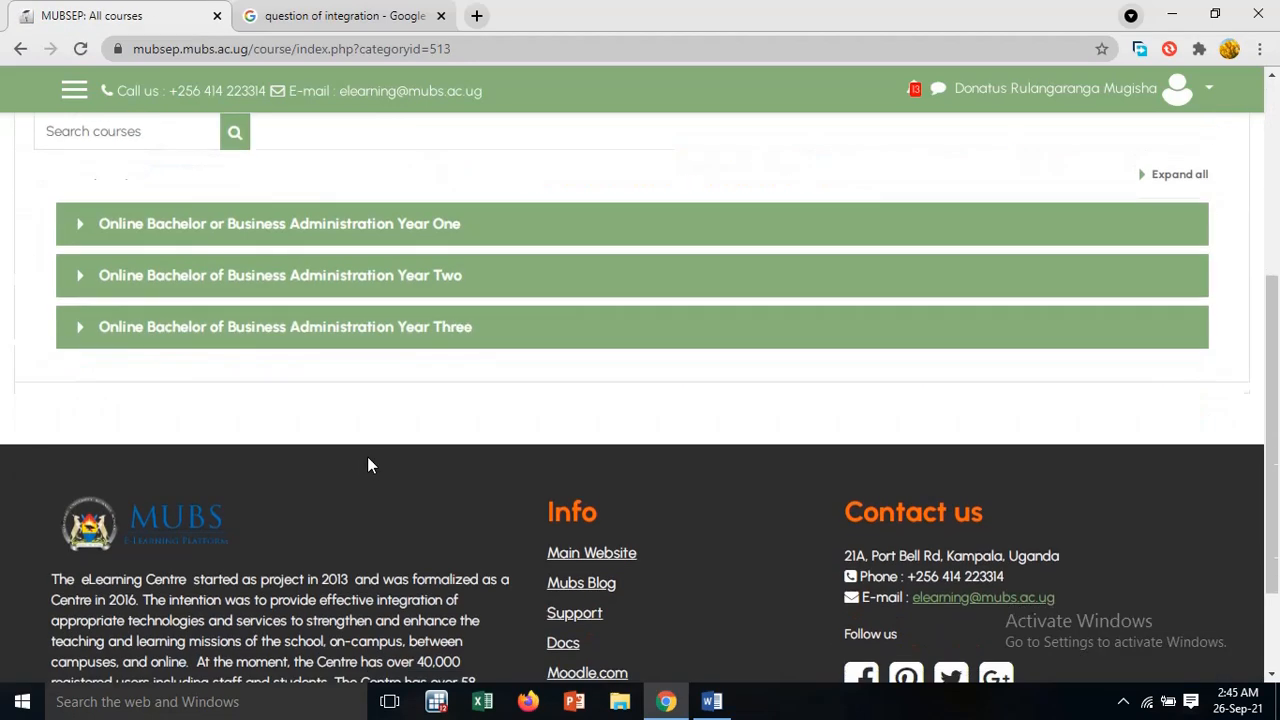
click(370, 229)
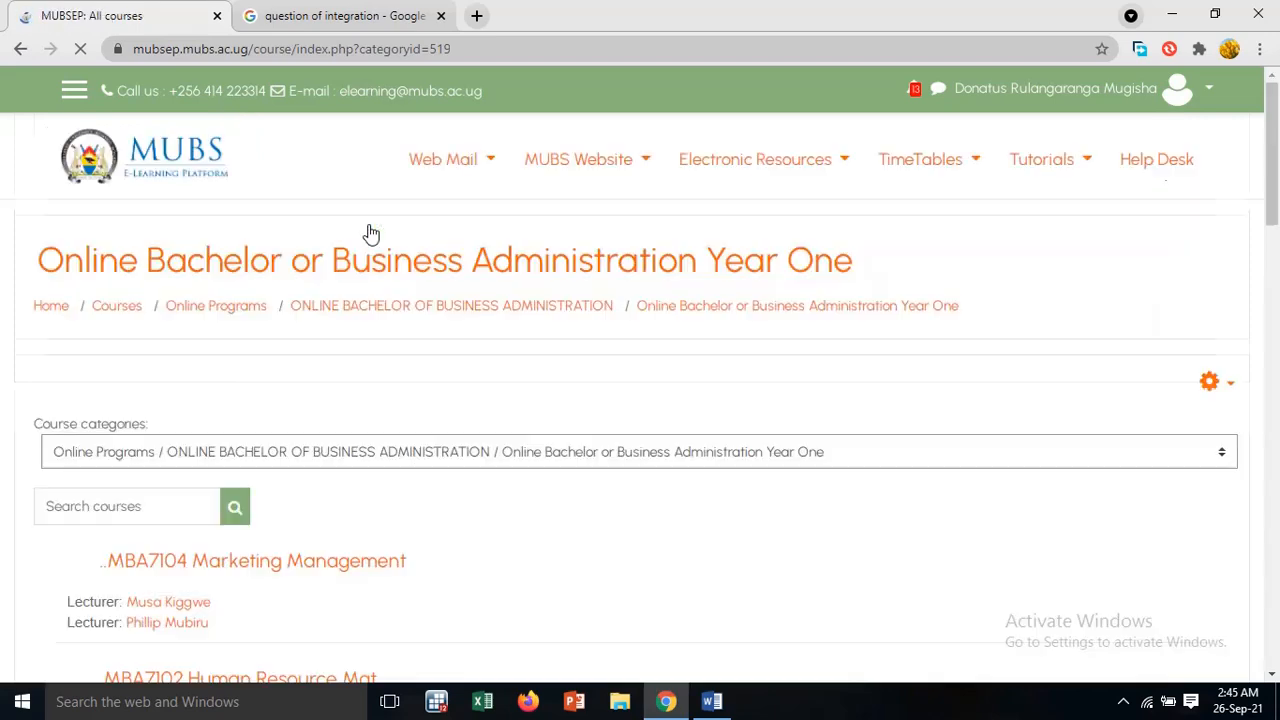
scroll(391, 405, down, 1)
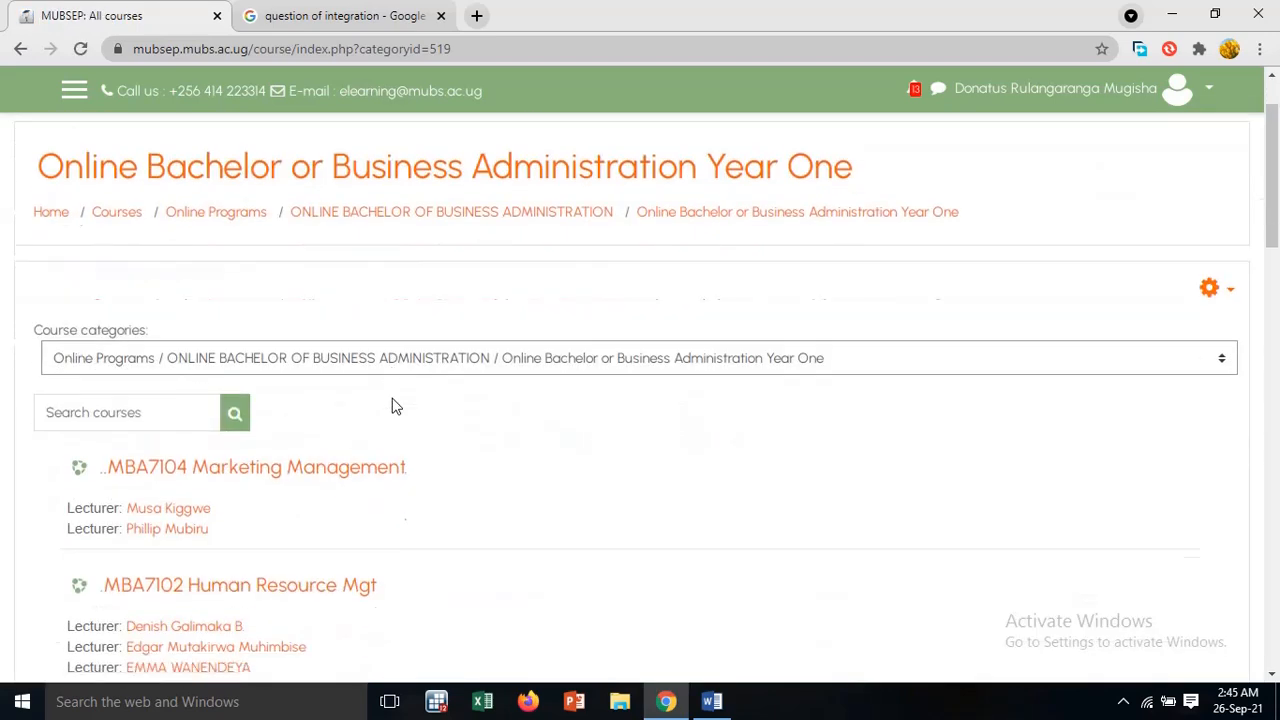
click(21, 49)
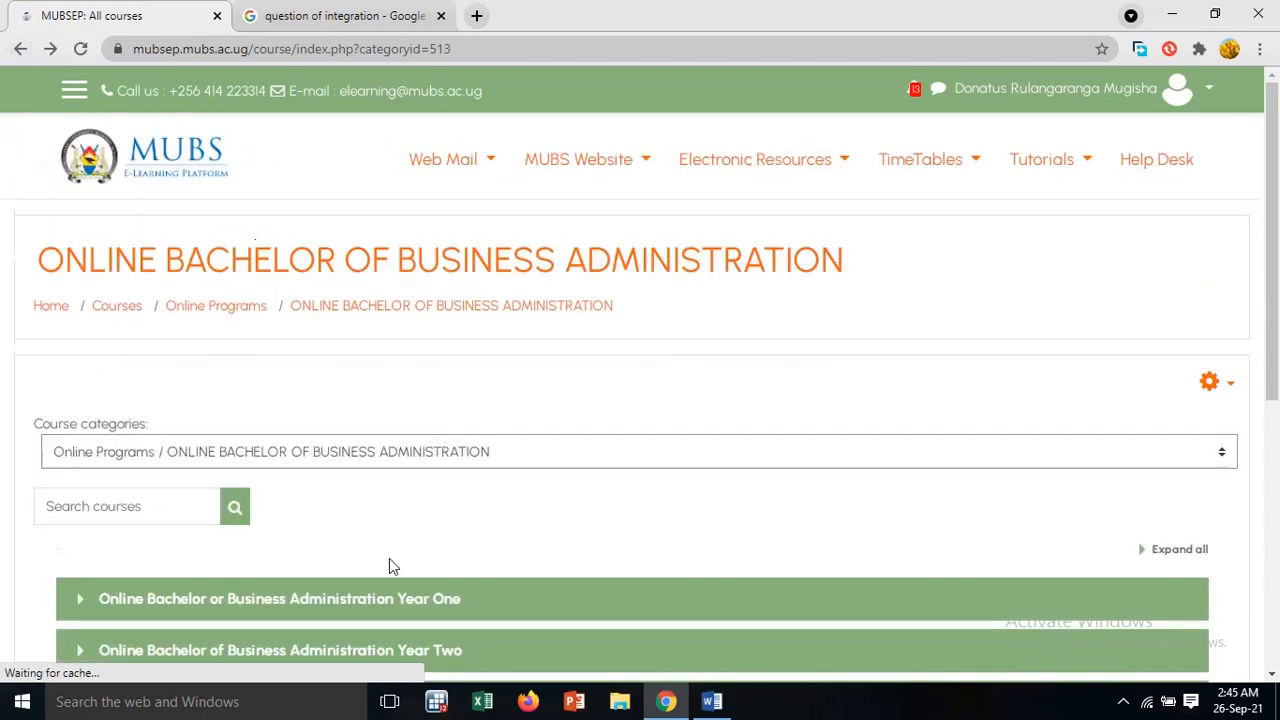
scroll(391, 563, down, 2)
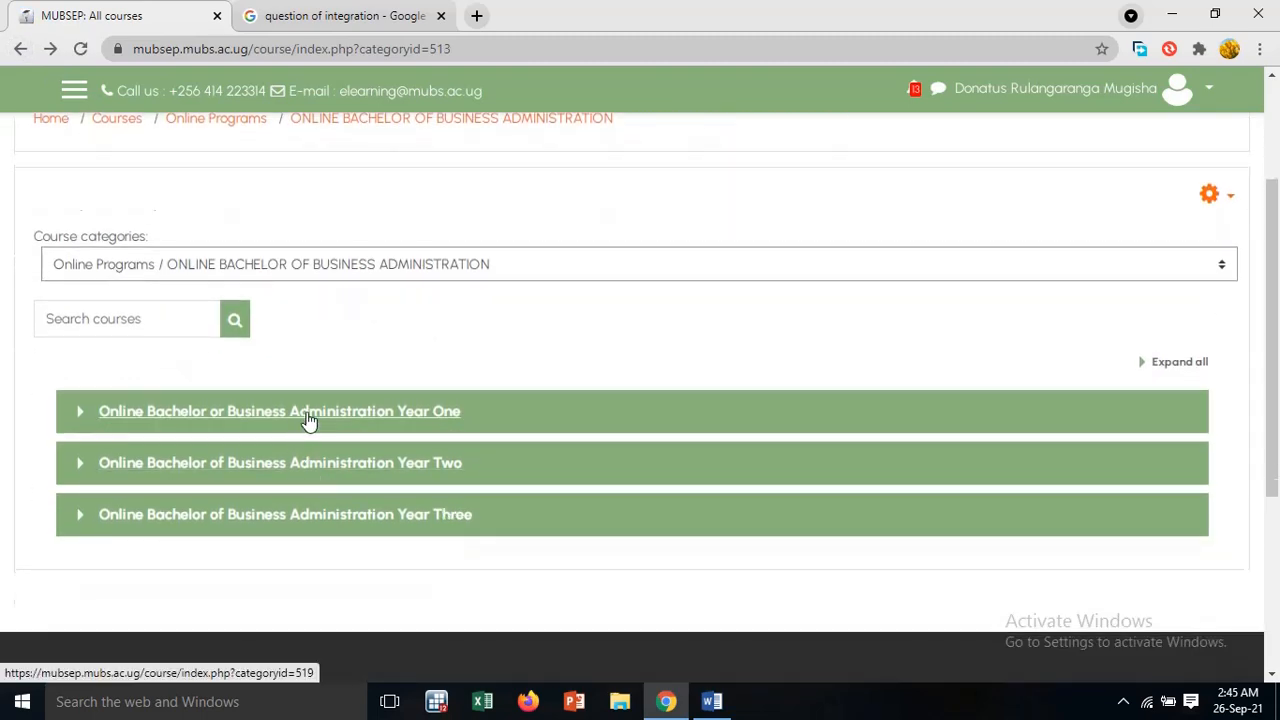
click(348, 418)
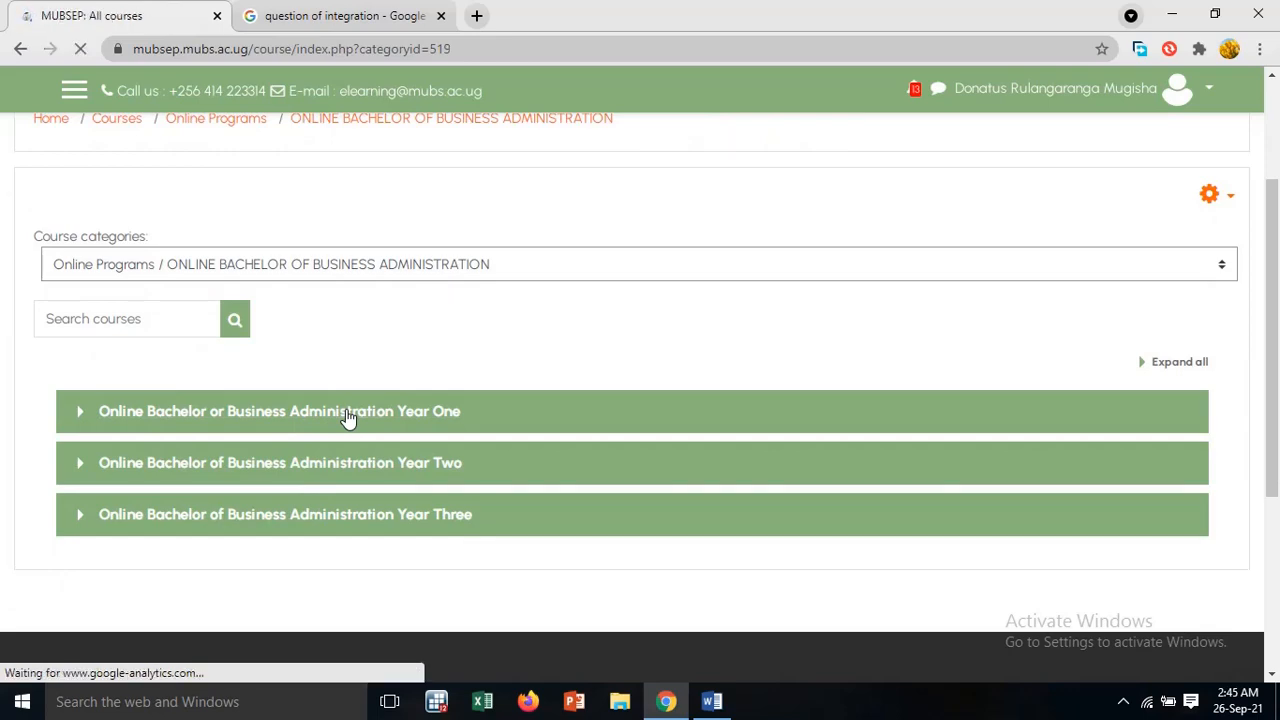
Find the QM Quantitative Methods course in the Year One list and open it
scroll(348, 418, down, 3)
scroll(348, 418, down, 3)
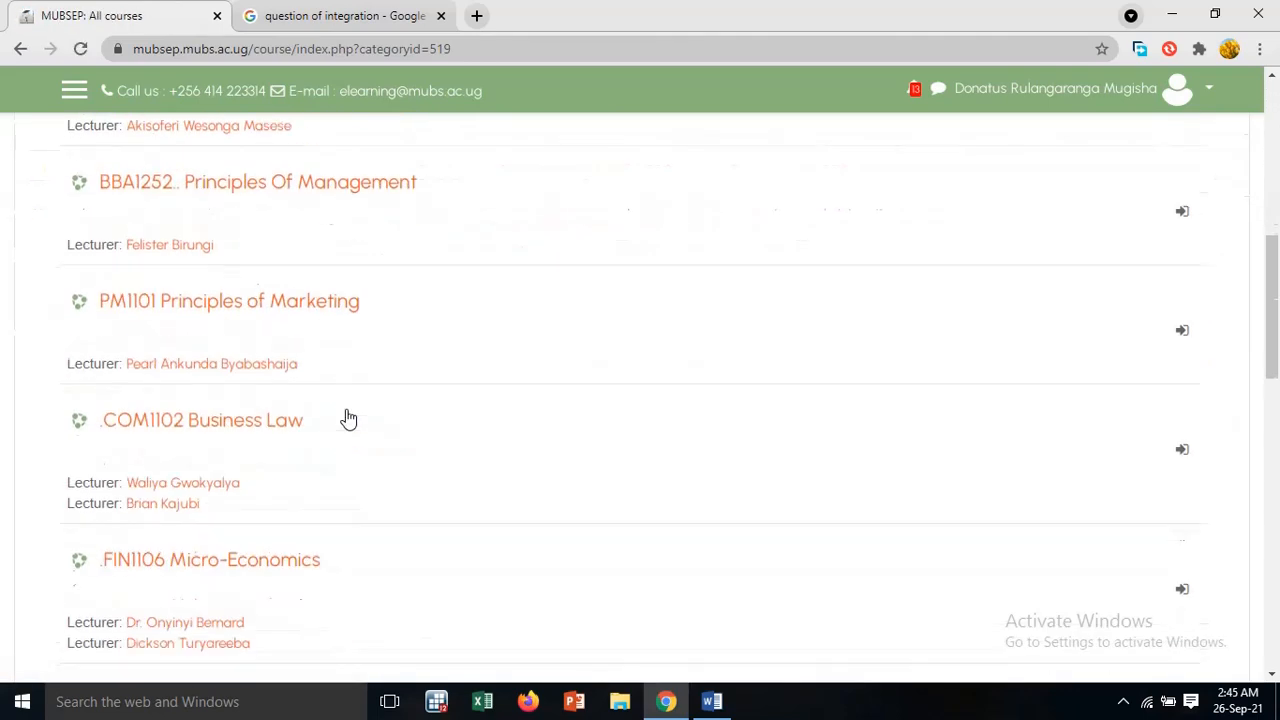
scroll(347, 419, down, 2)
scroll(347, 419, down, 2)
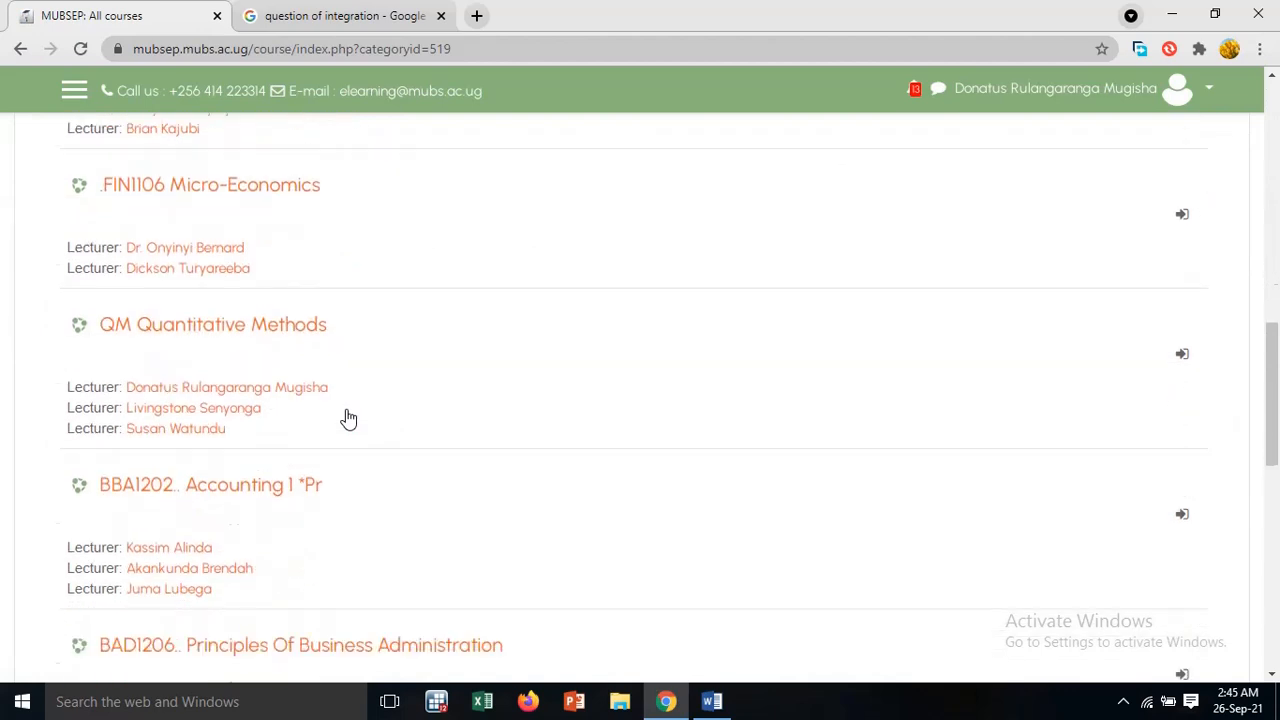
click(290, 333)
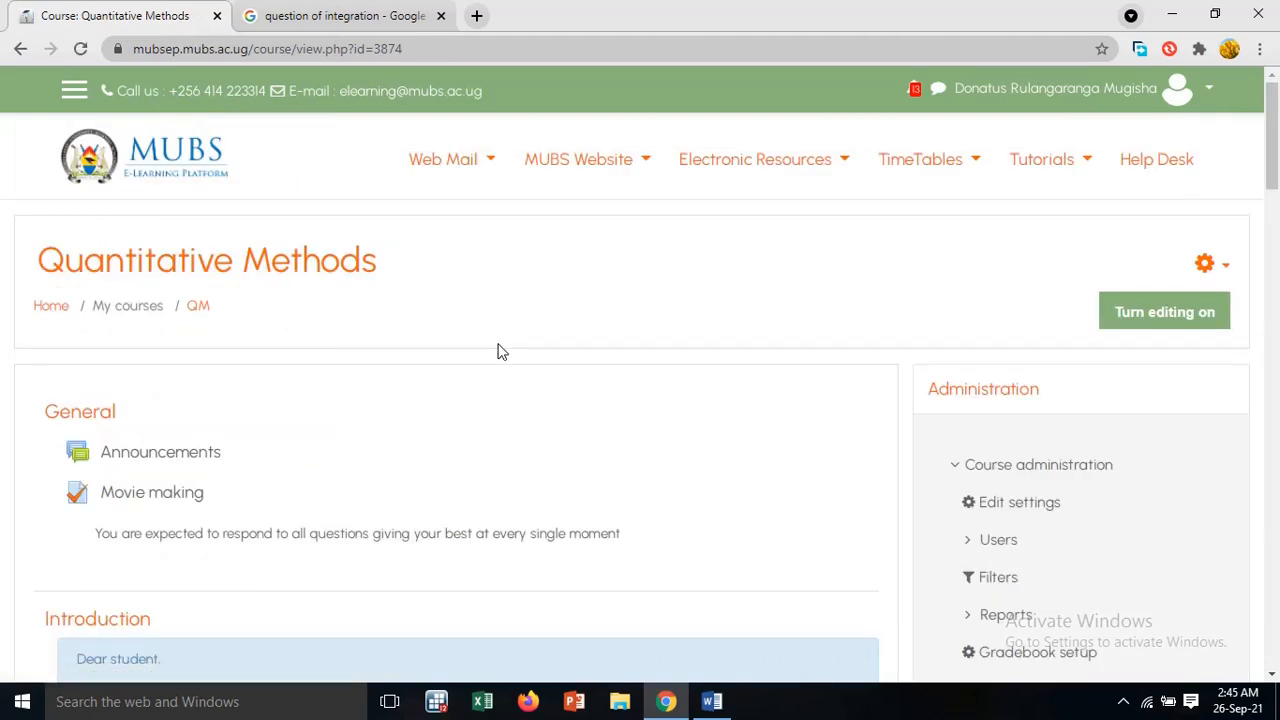
Look over the General, Introduction and topic sections and the administration options of the Quantitative Methods course page
mouse_move(1172, 708)
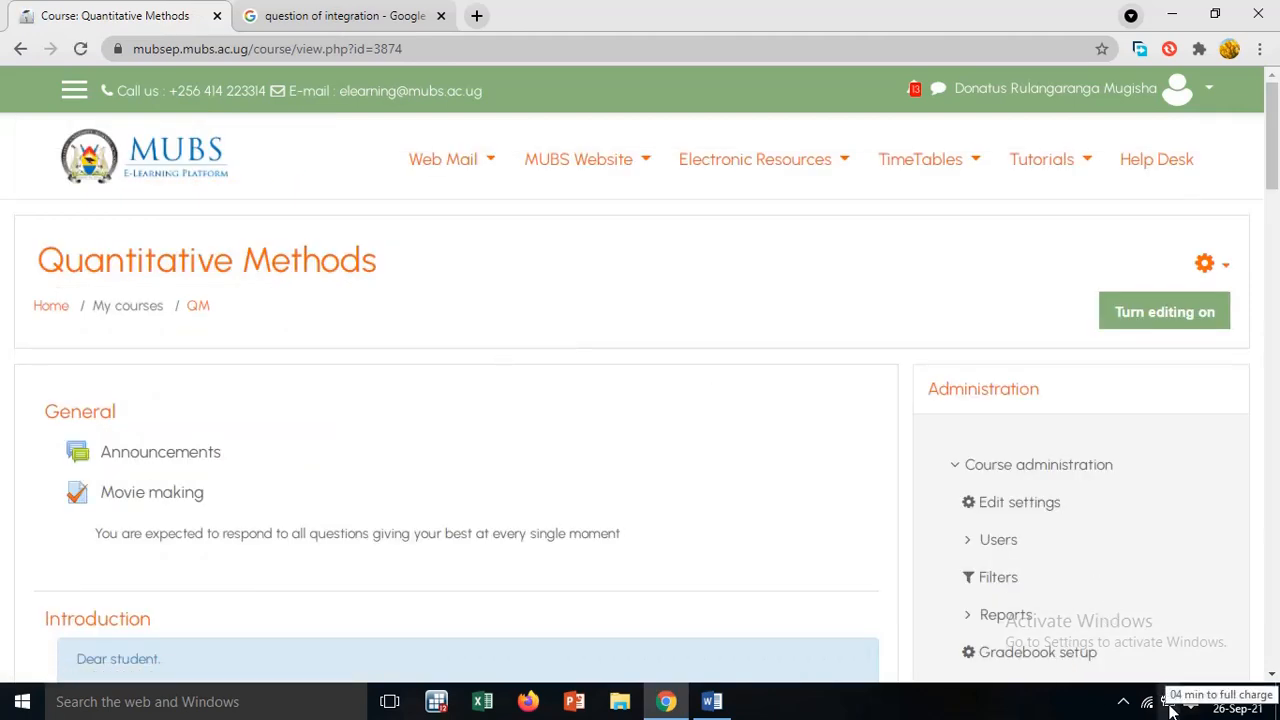
scroll(381, 337, down, 2)
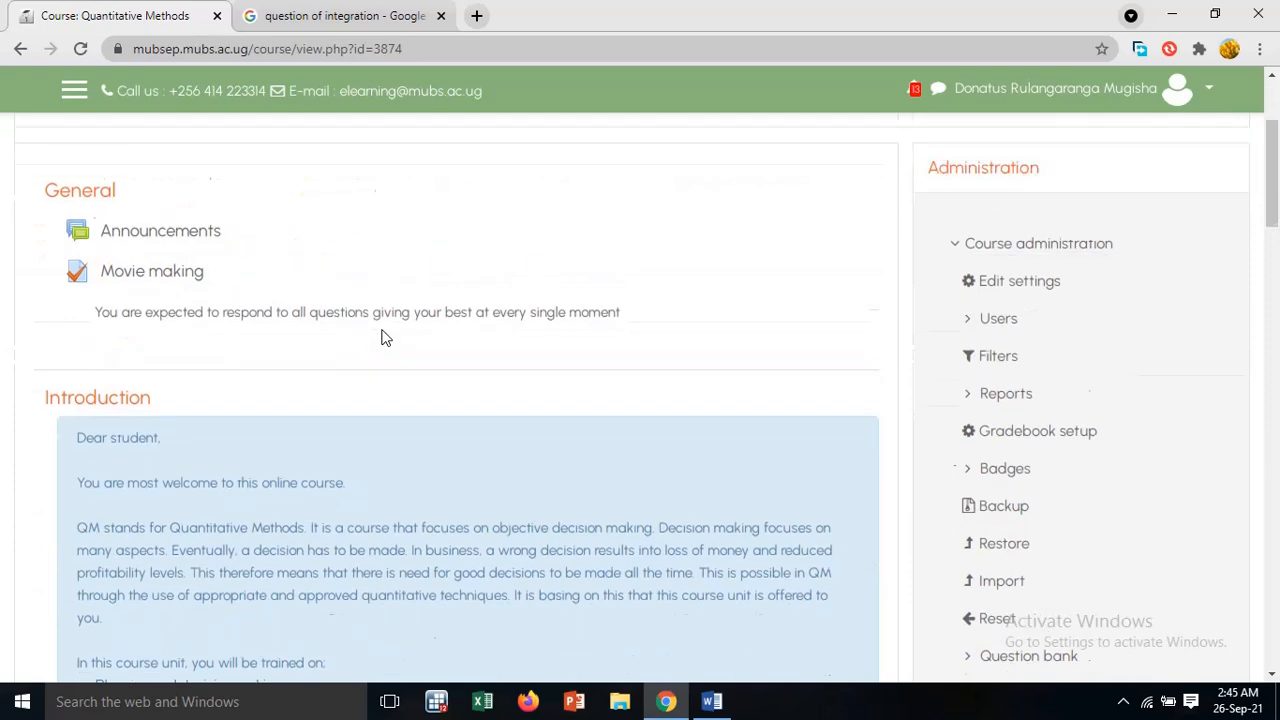
scroll(385, 337, up, 1)
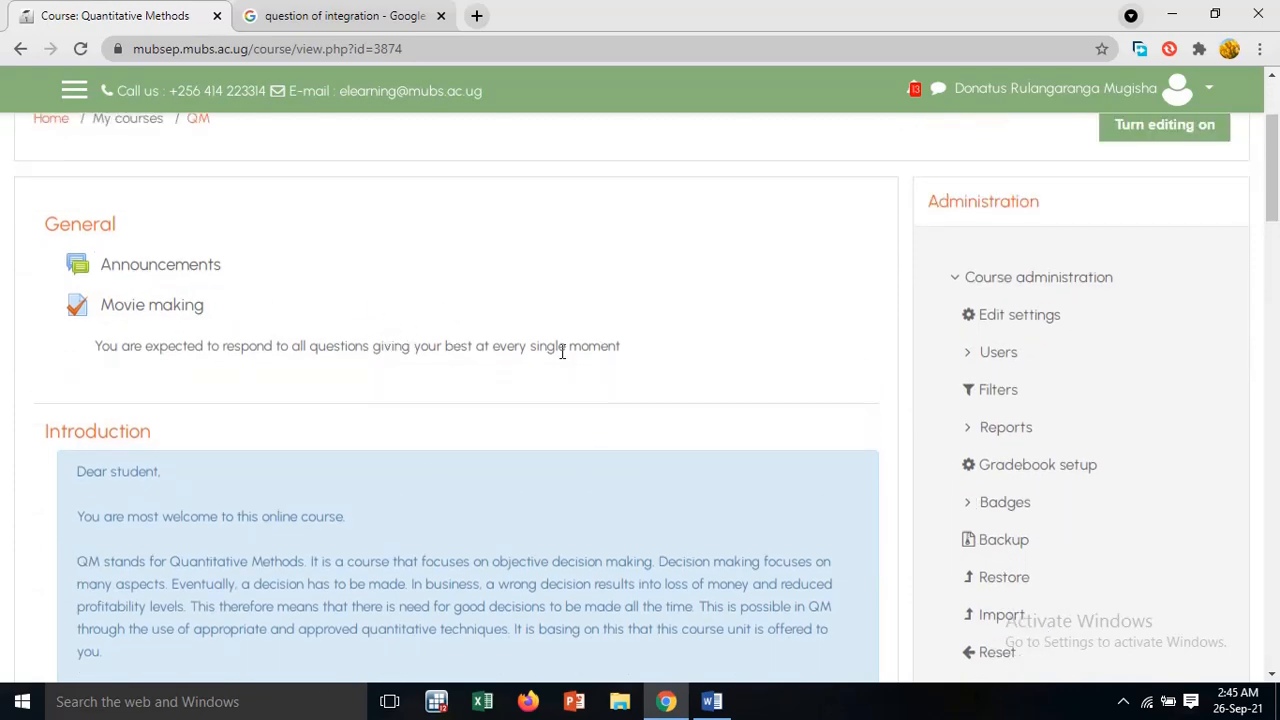
scroll(645, 394, down, 8)
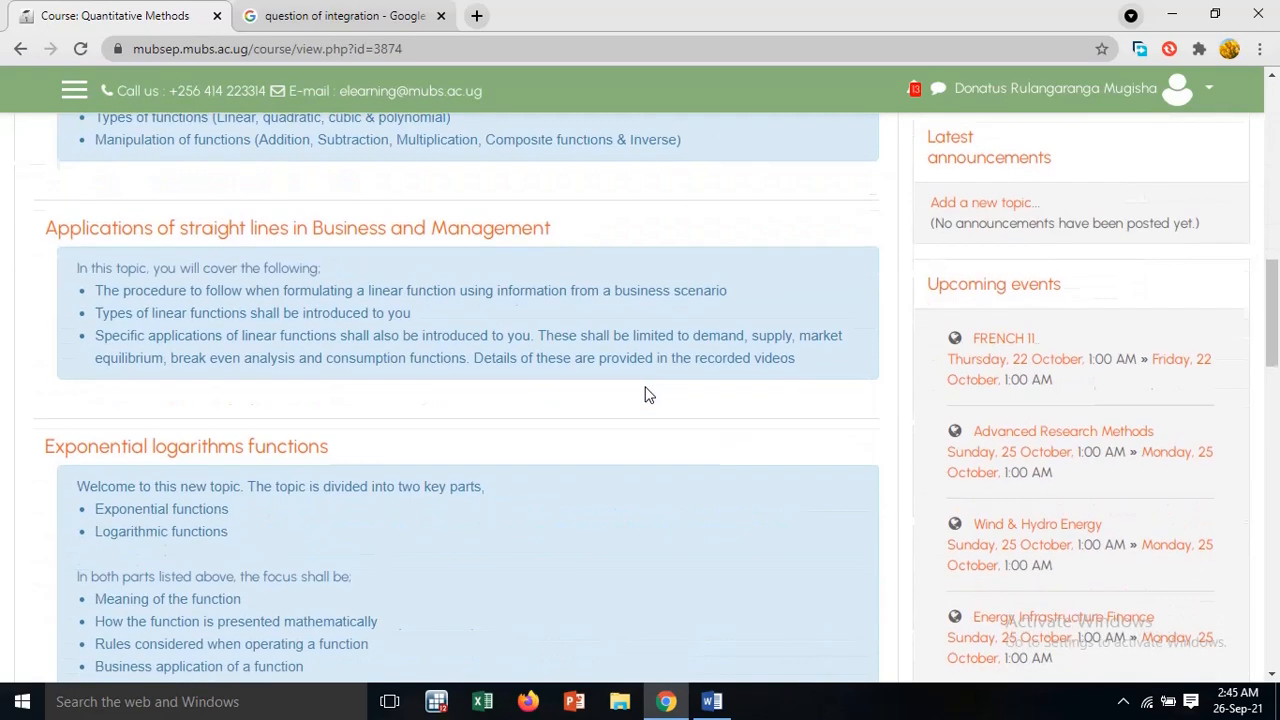
scroll(645, 394, up, 6)
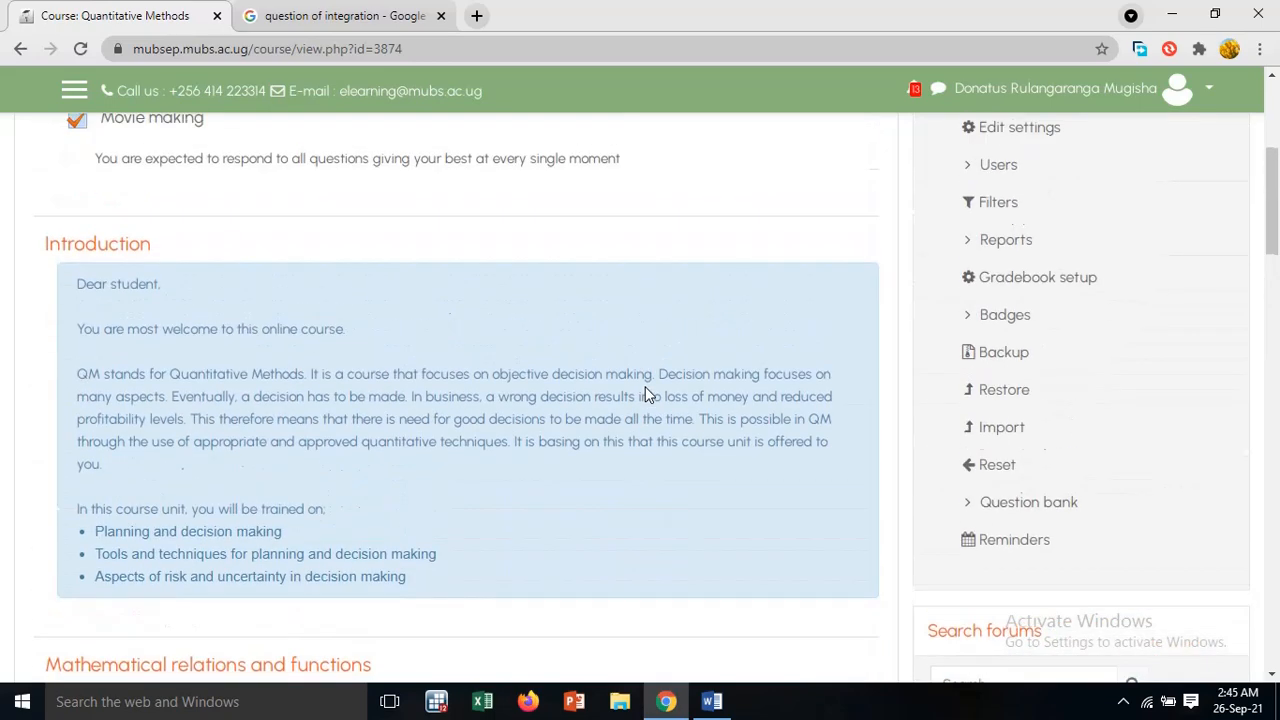
scroll(877, 400, up, 2)
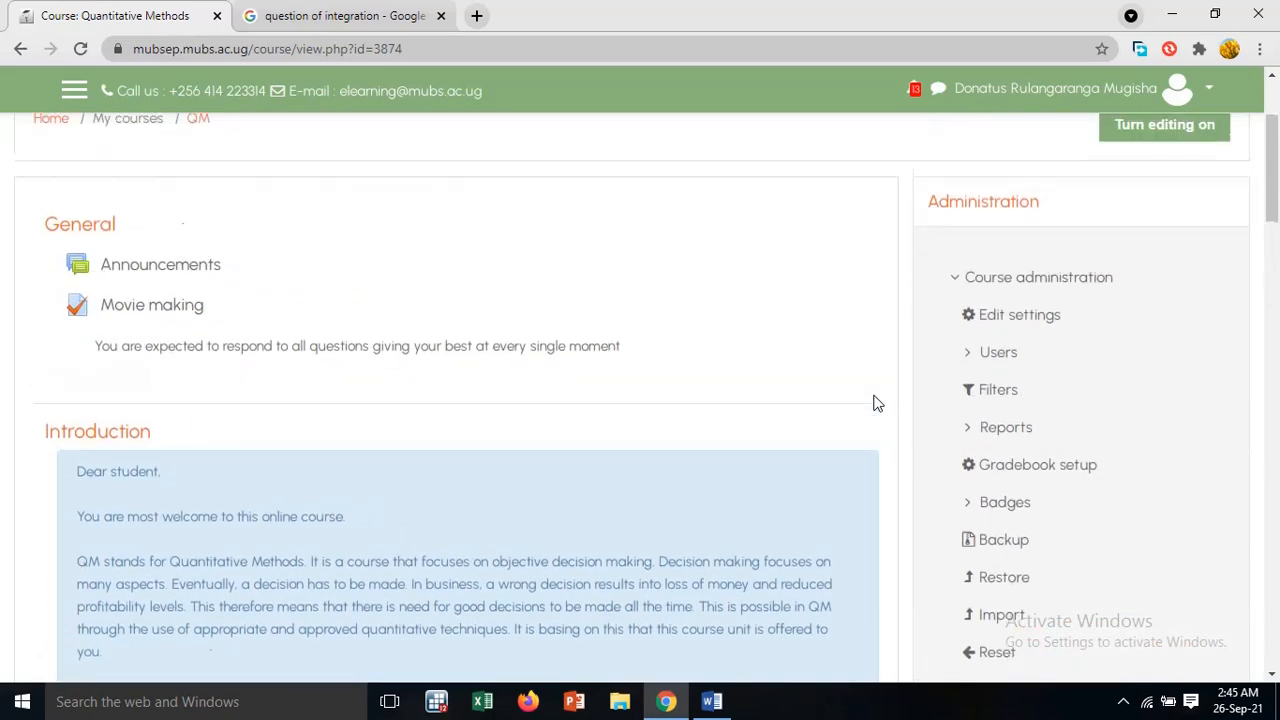
scroll(876, 403, down, 2)
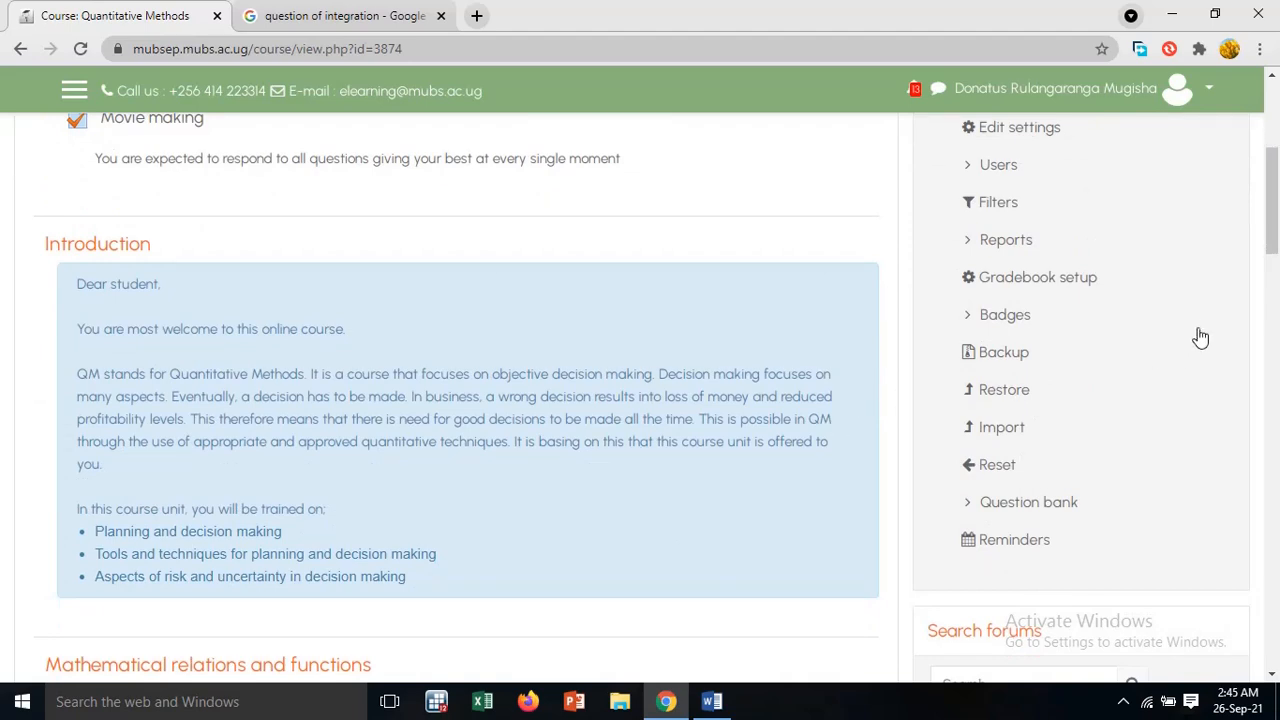
Open the question bank of the Quantitative Methods course and start creating a new question
click(1036, 510)
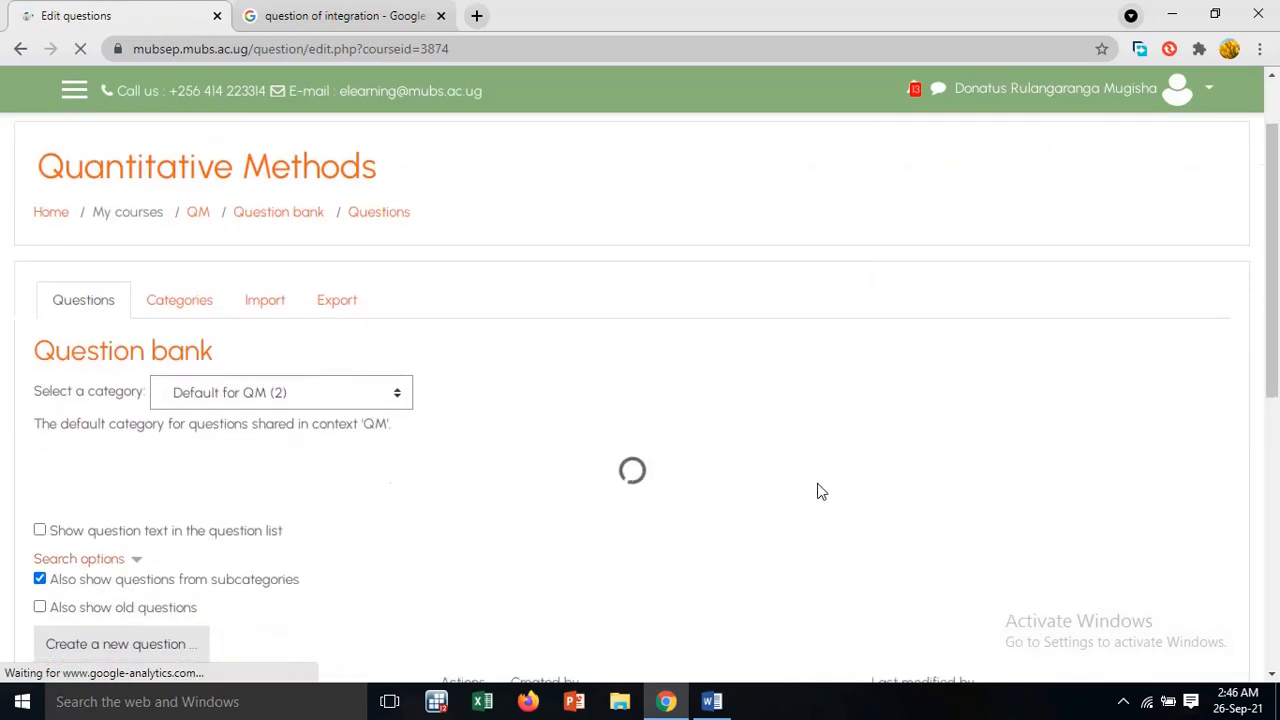
scroll(677, 455, down, 3)
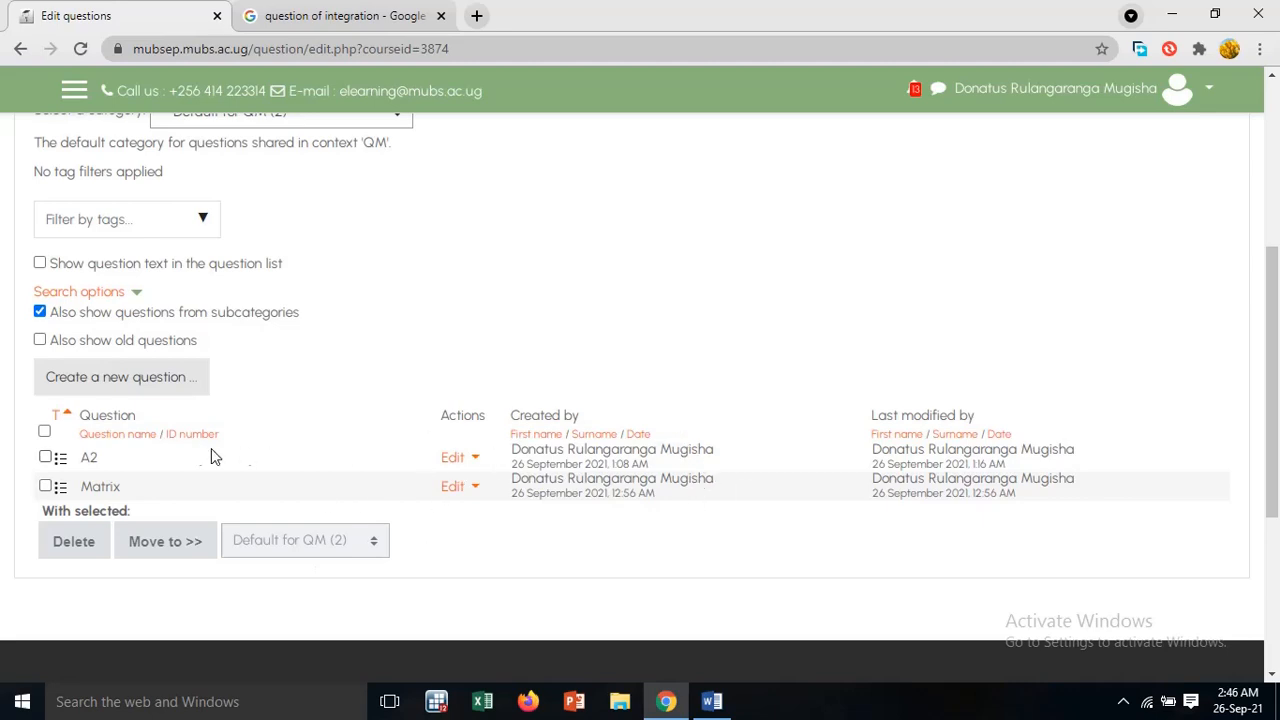
click(160, 380)
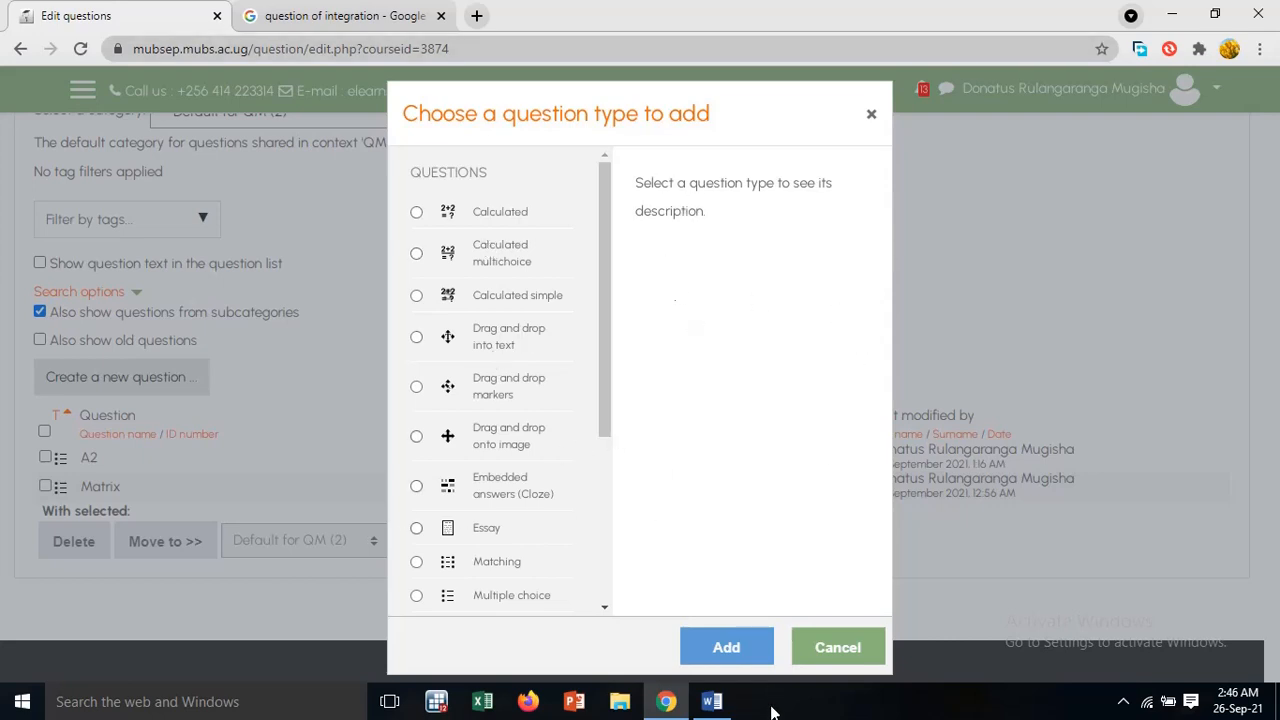
Switch to the Word document on inputting Moodle quiz questions and highlight the direct input and Word import approaches in turn
click(712, 702)
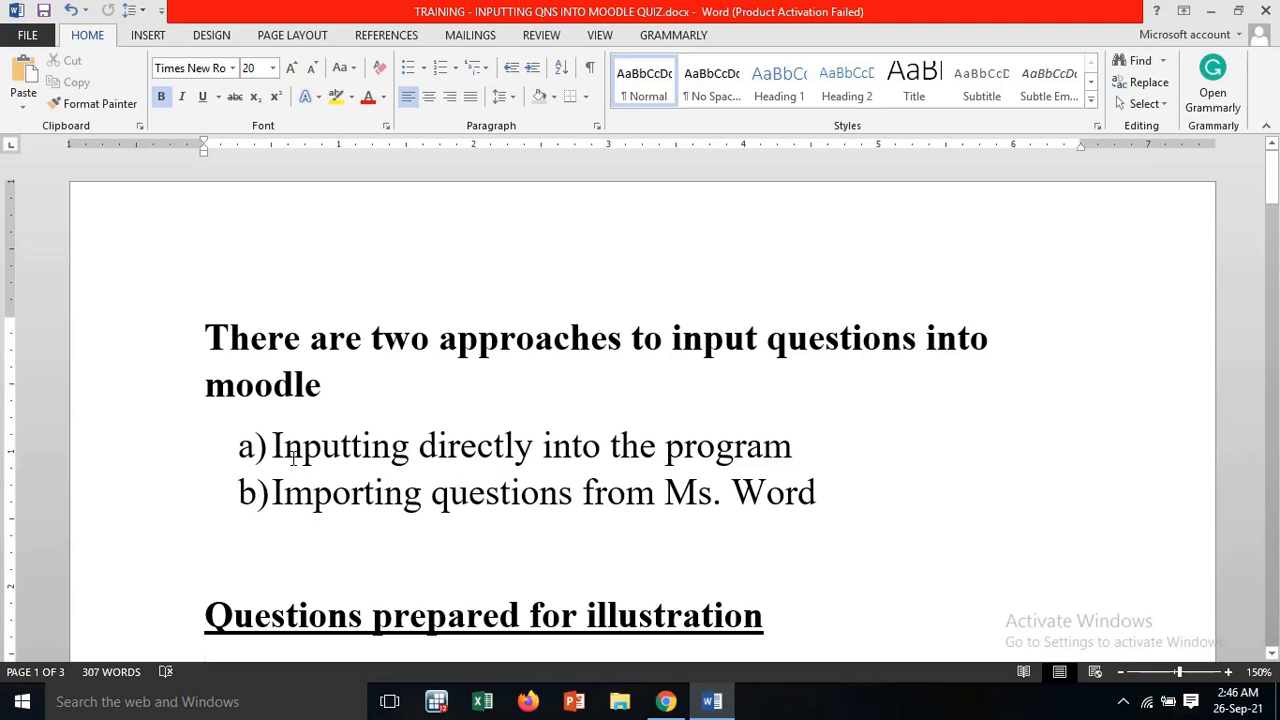
drag(286, 453, 785, 444)
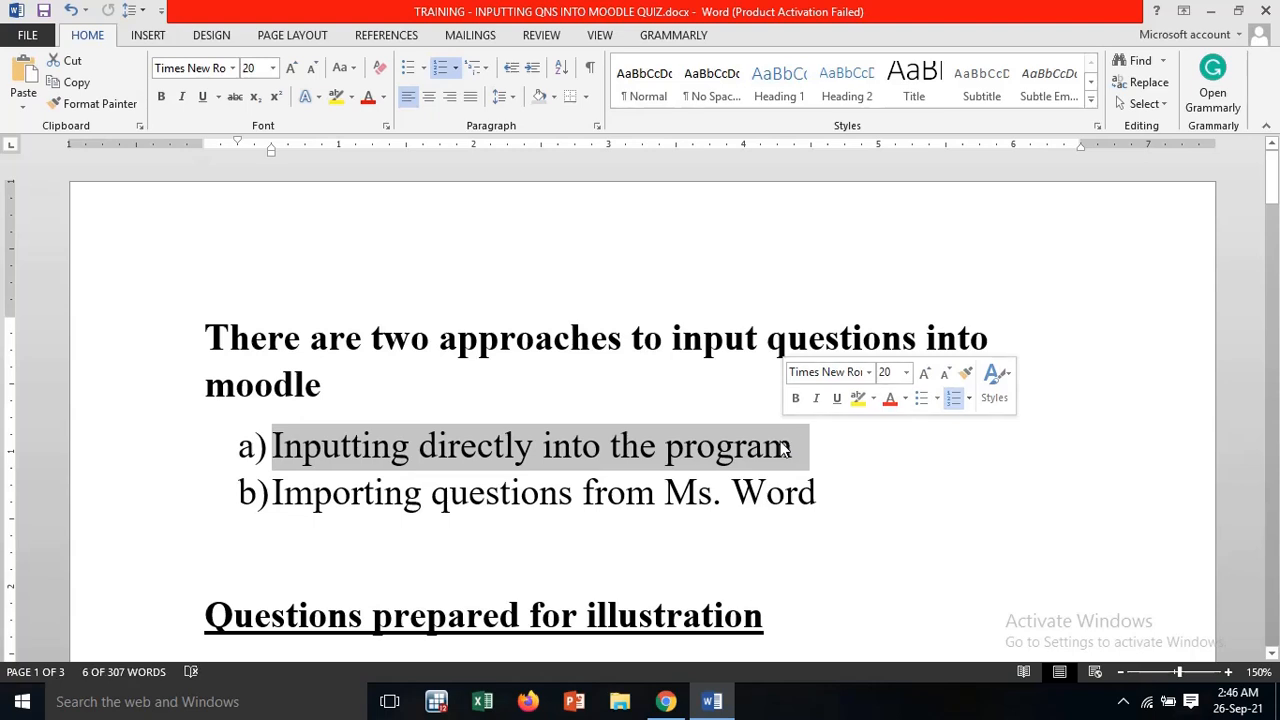
drag(275, 493, 782, 492)
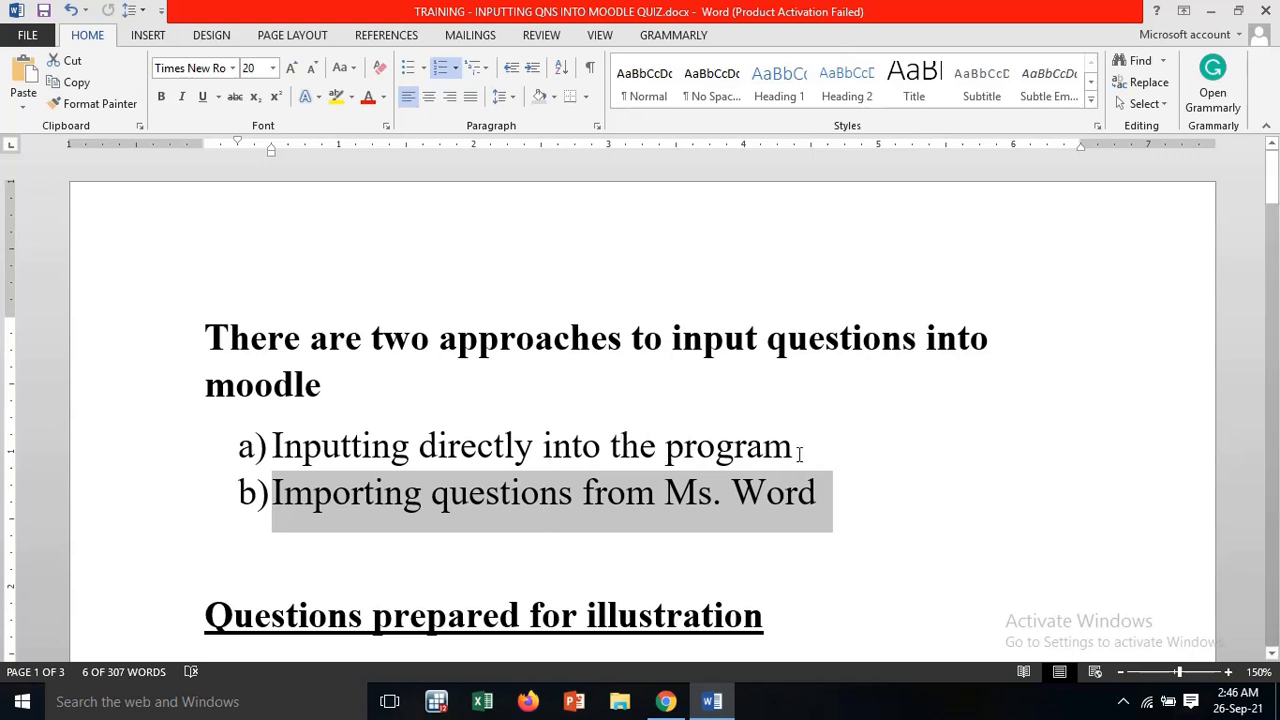
drag(806, 447, 274, 445)
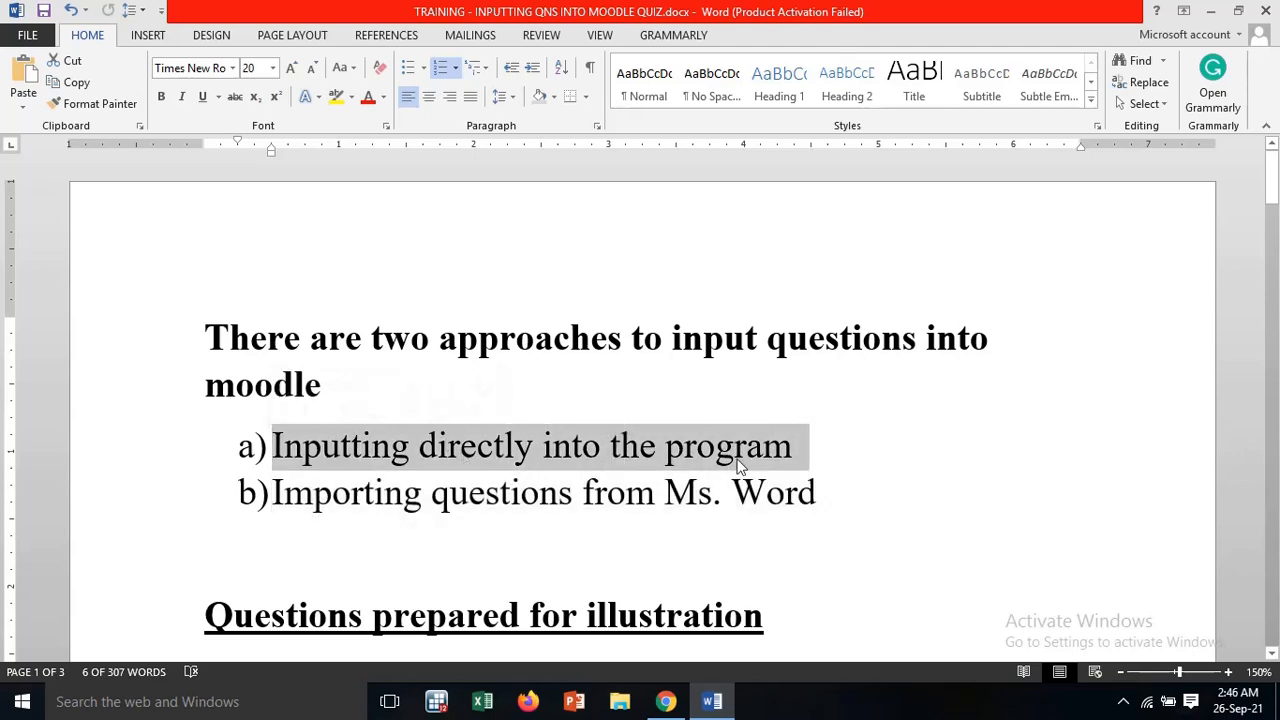
Insert blank space above the Qn 2 heading to move that question onto the next page
scroll(738, 463, down, 10)
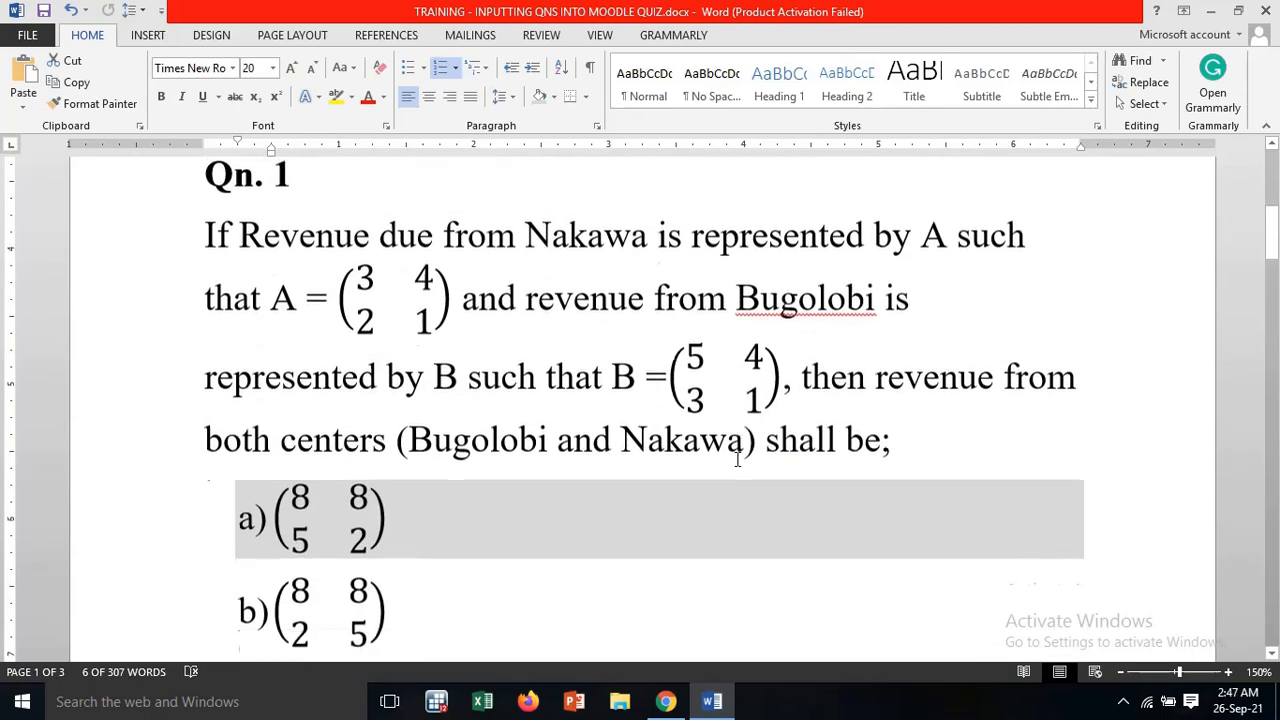
scroll(738, 459, down, 6)
scroll(737, 457, up, 4)
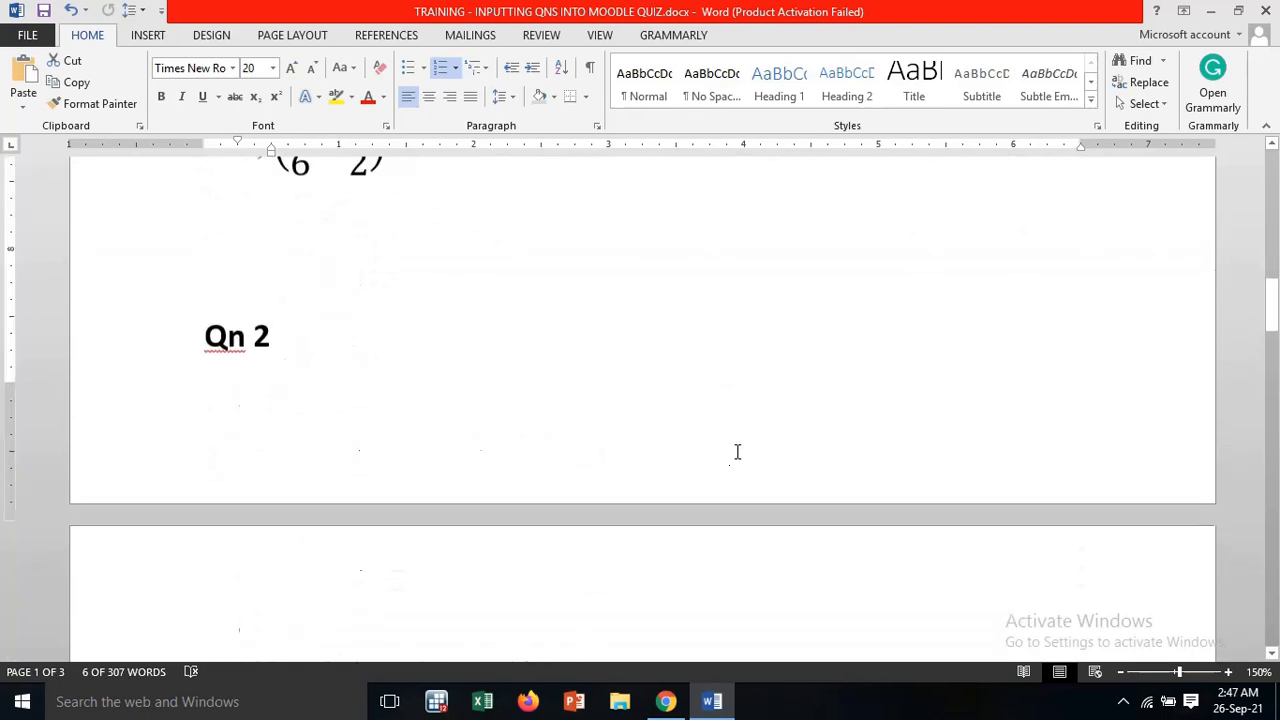
click(216, 296)
key(Return)
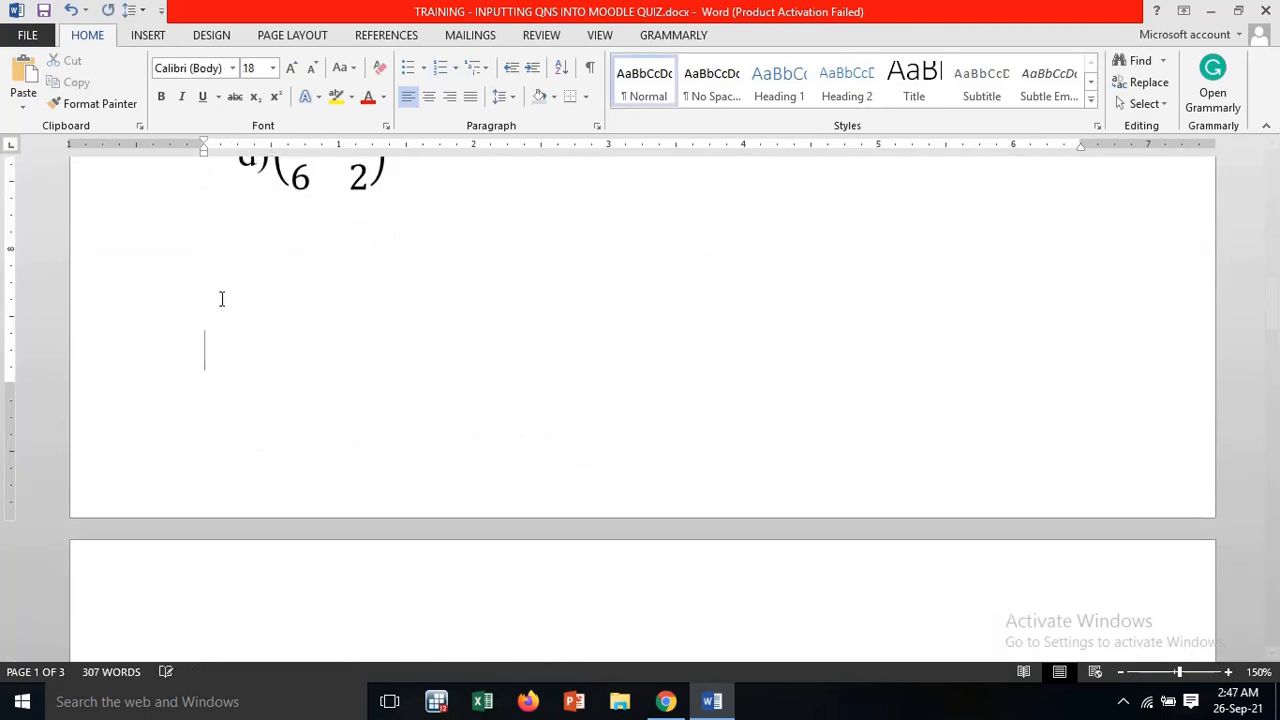
Review Qn 2 on differentiation and go back to the matrix revenue question, Qn. 1
scroll(243, 343, down, 5)
scroll(243, 343, up, 7)
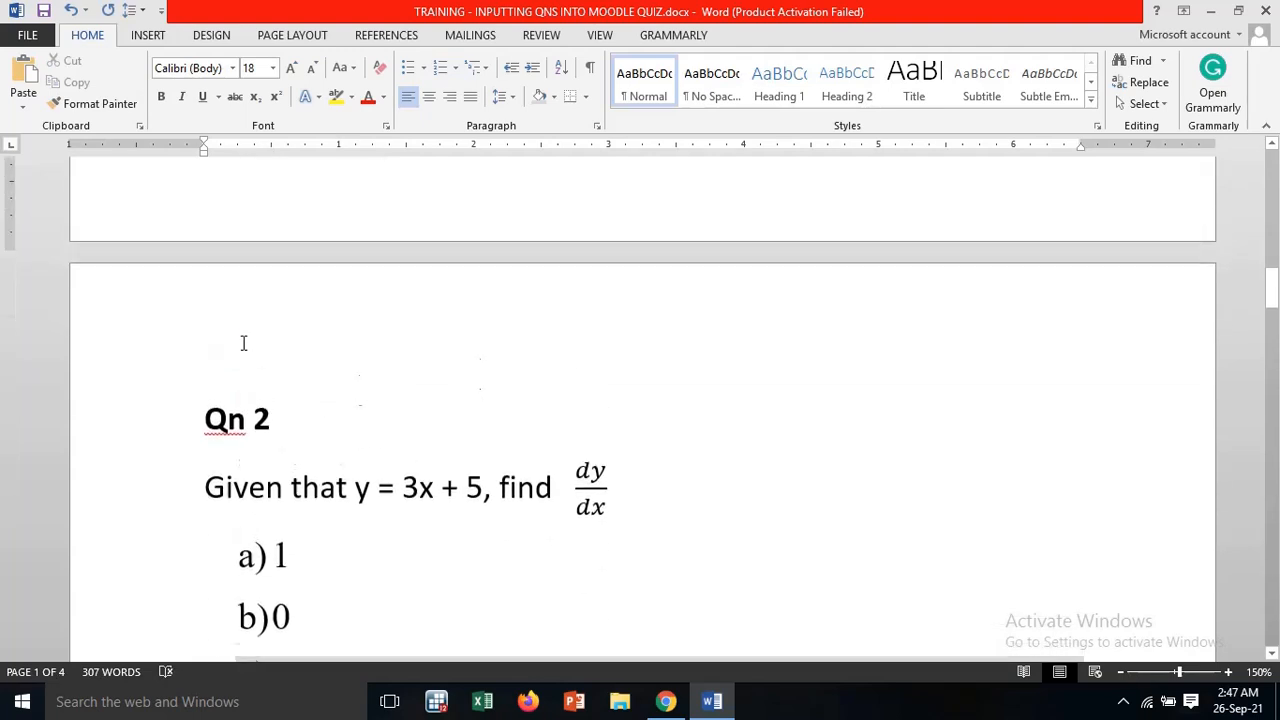
scroll(243, 343, up, 5)
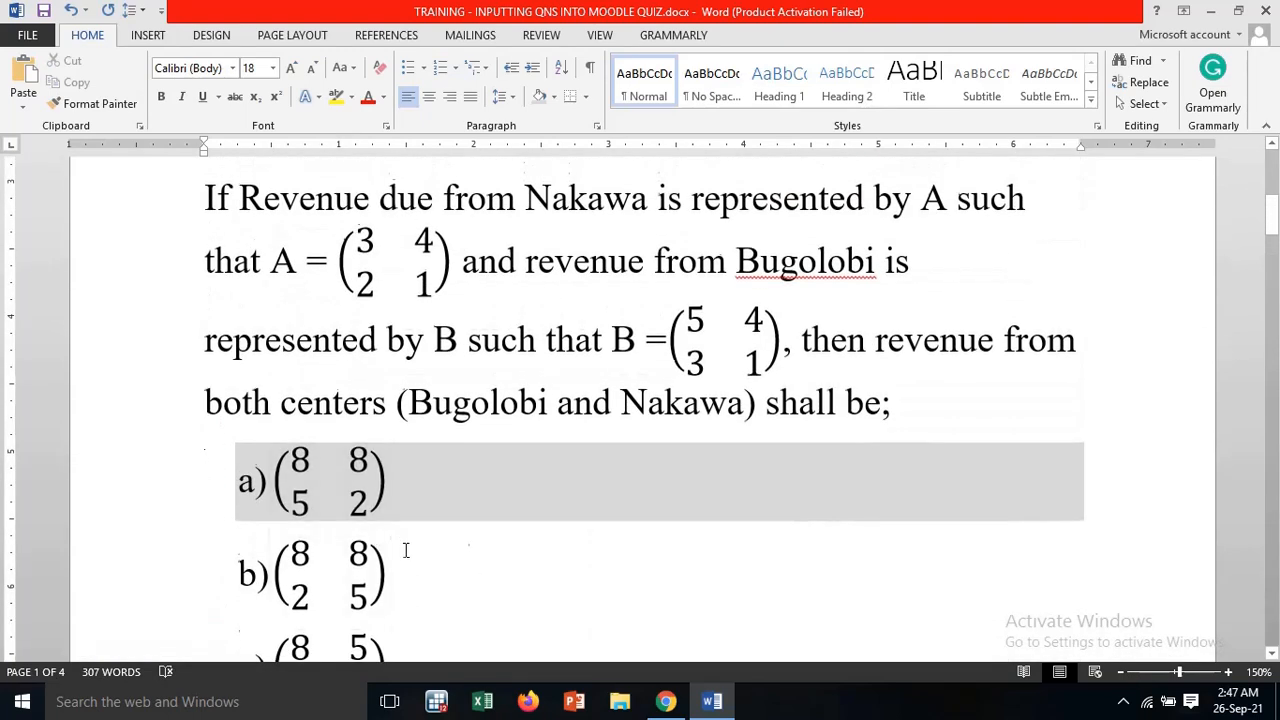
Review Qn 3 on inverse functions and Qn 4 on the business price function in the Word document
scroll(611, 477, down, 12)
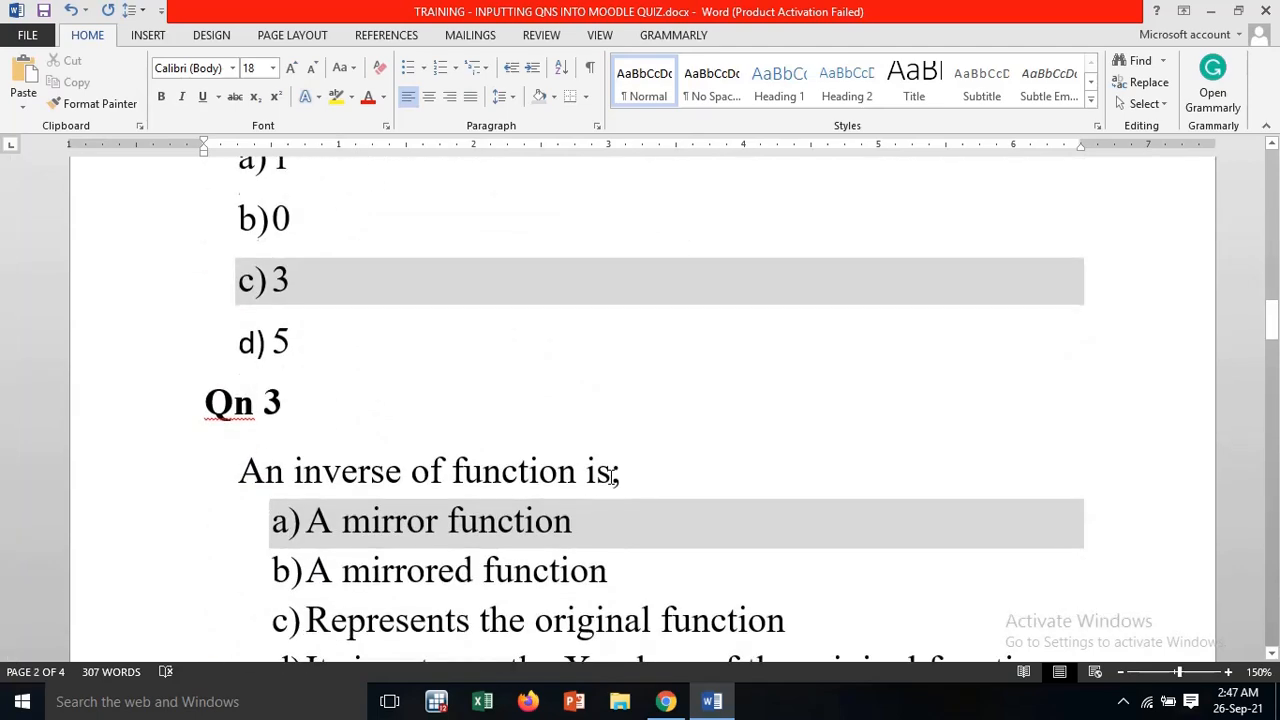
scroll(560, 326, down, 11)
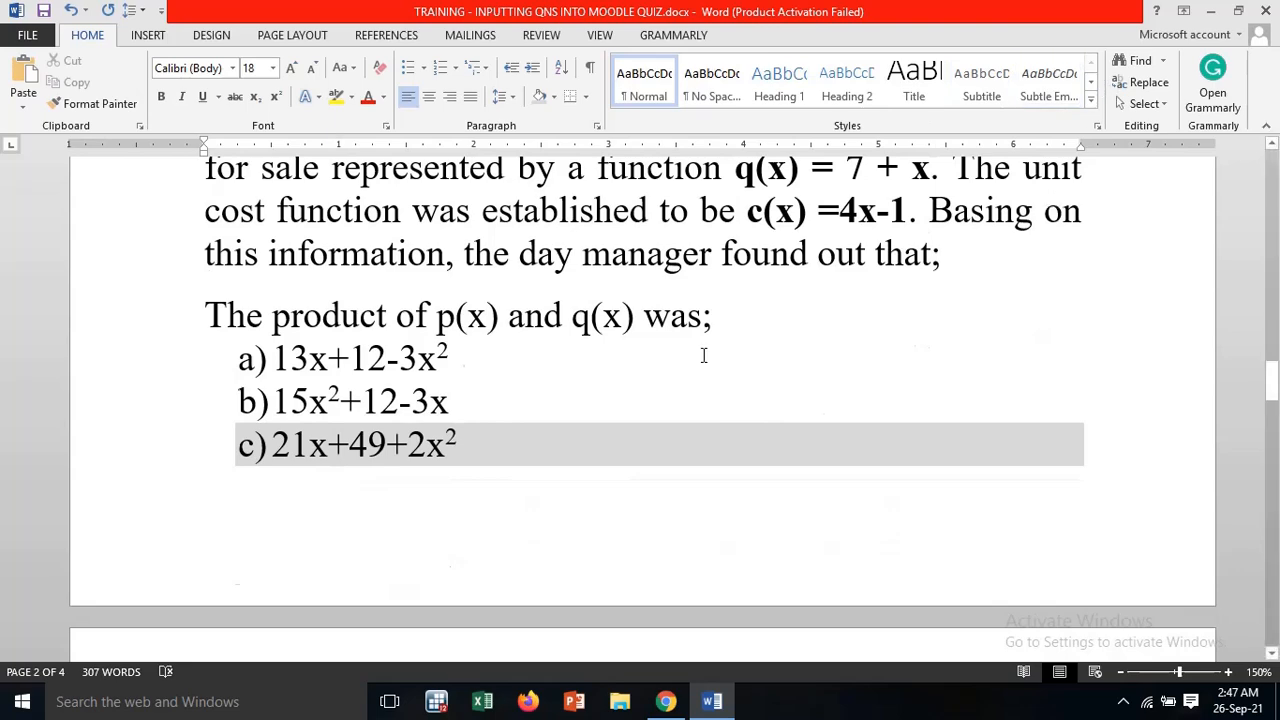
scroll(467, 361, up, 3)
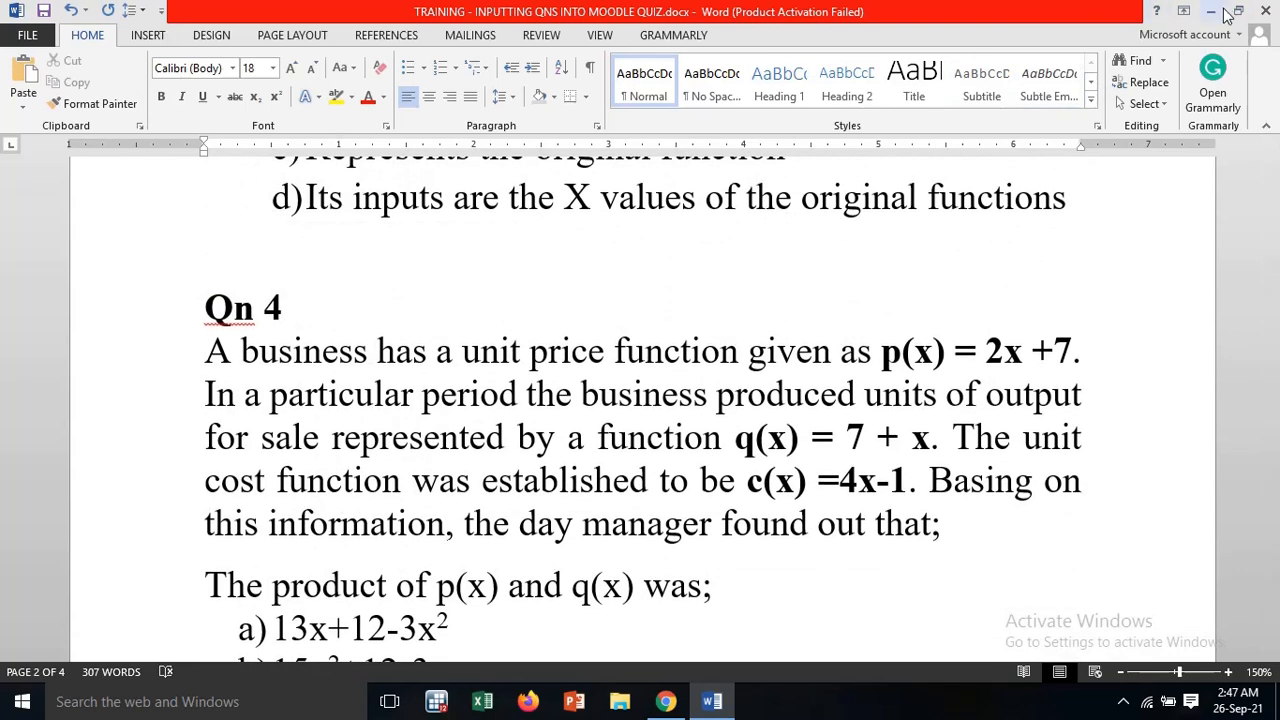
Switch back to Moodle and add a new question of the Multiple choice type to the question bank
click(1210, 11)
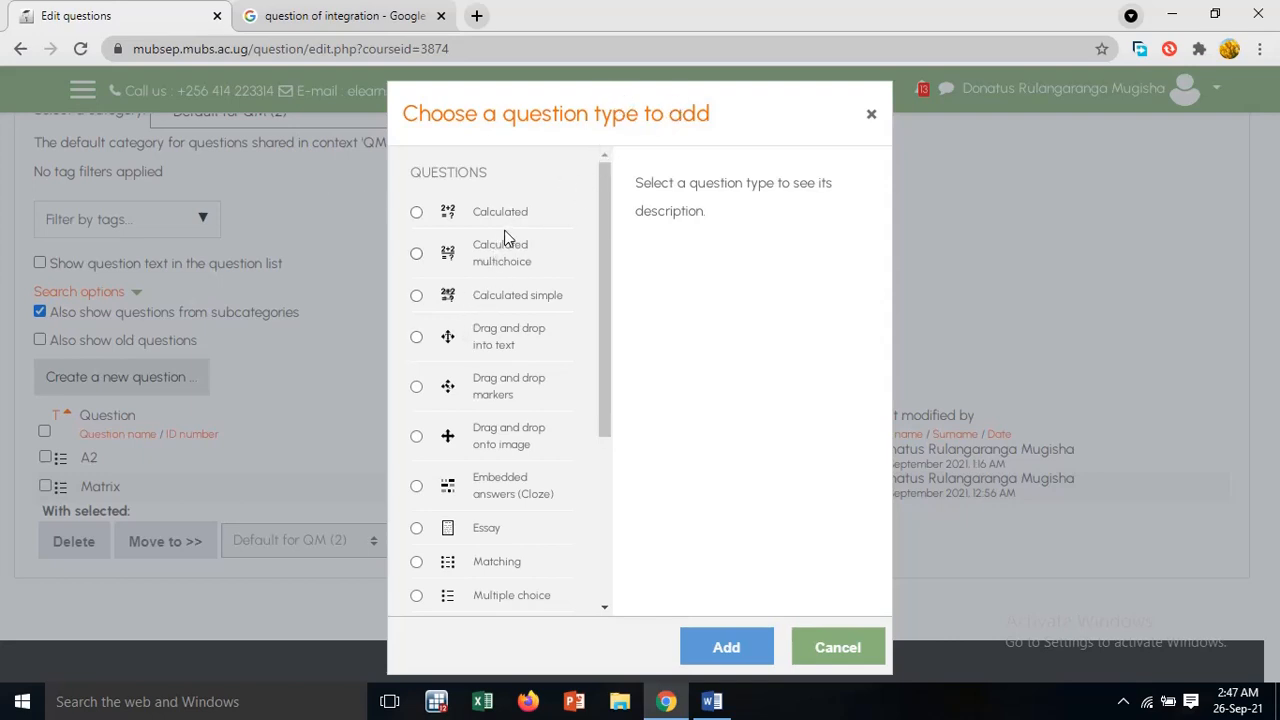
scroll(487, 440, down, 2)
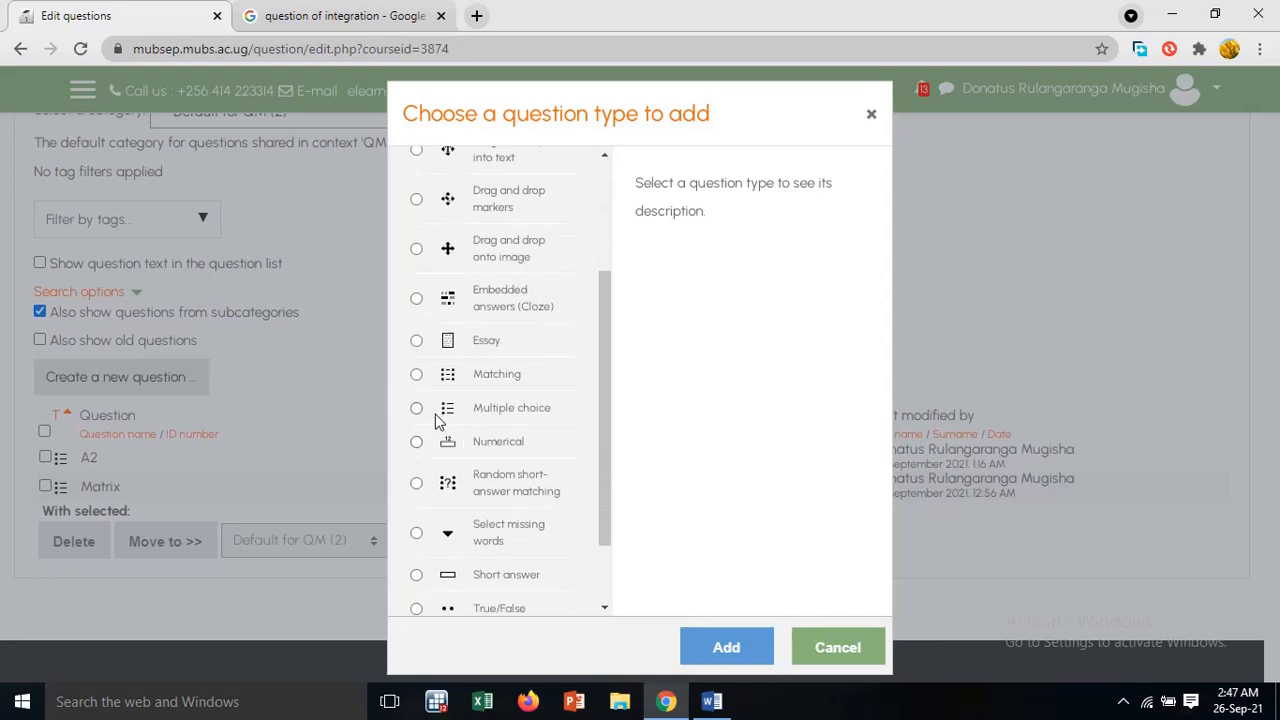
click(416, 410)
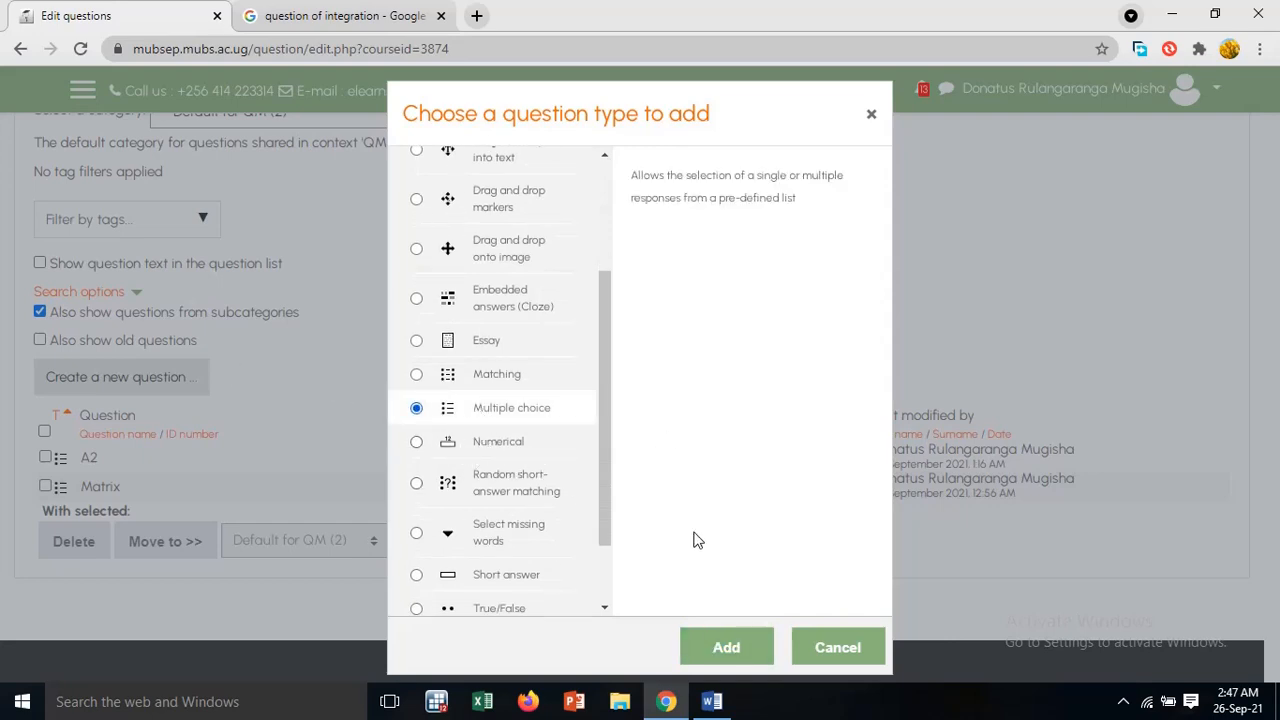
click(736, 655)
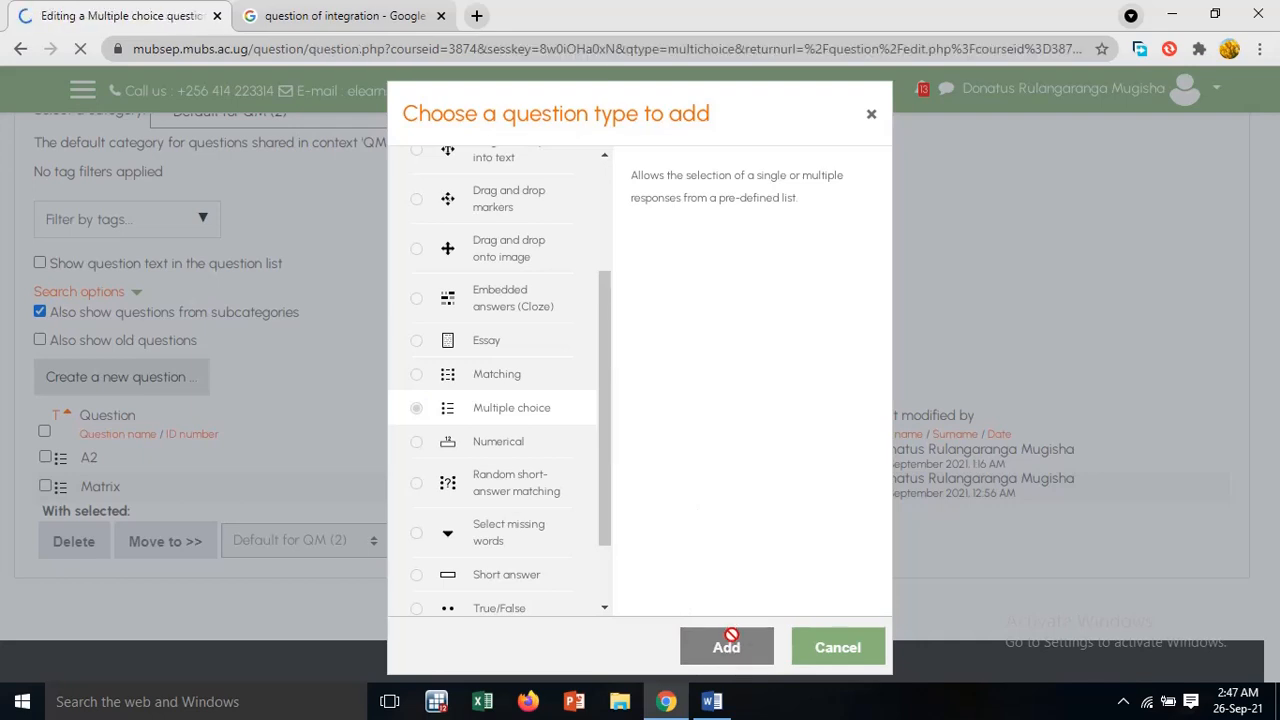
Name the new multiple-choice question "Qn.1" and place the cursor in its empty question text
scroll(713, 540, down, 2)
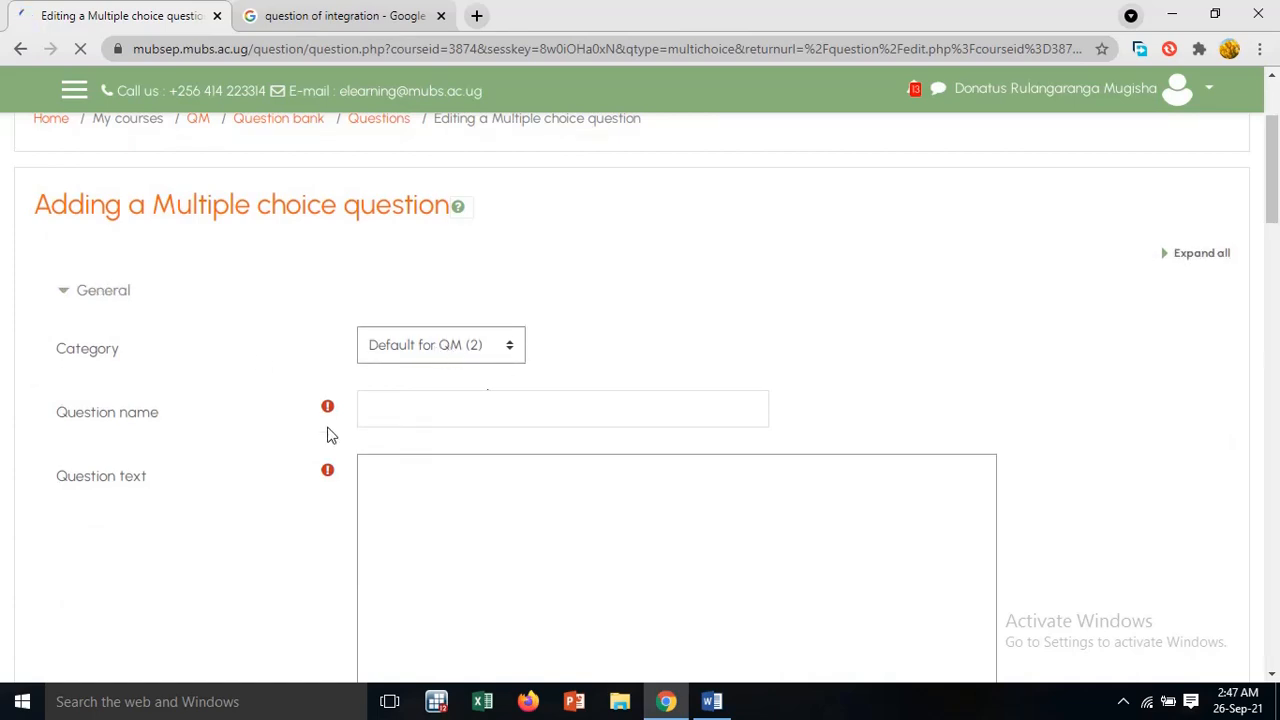
click(409, 420)
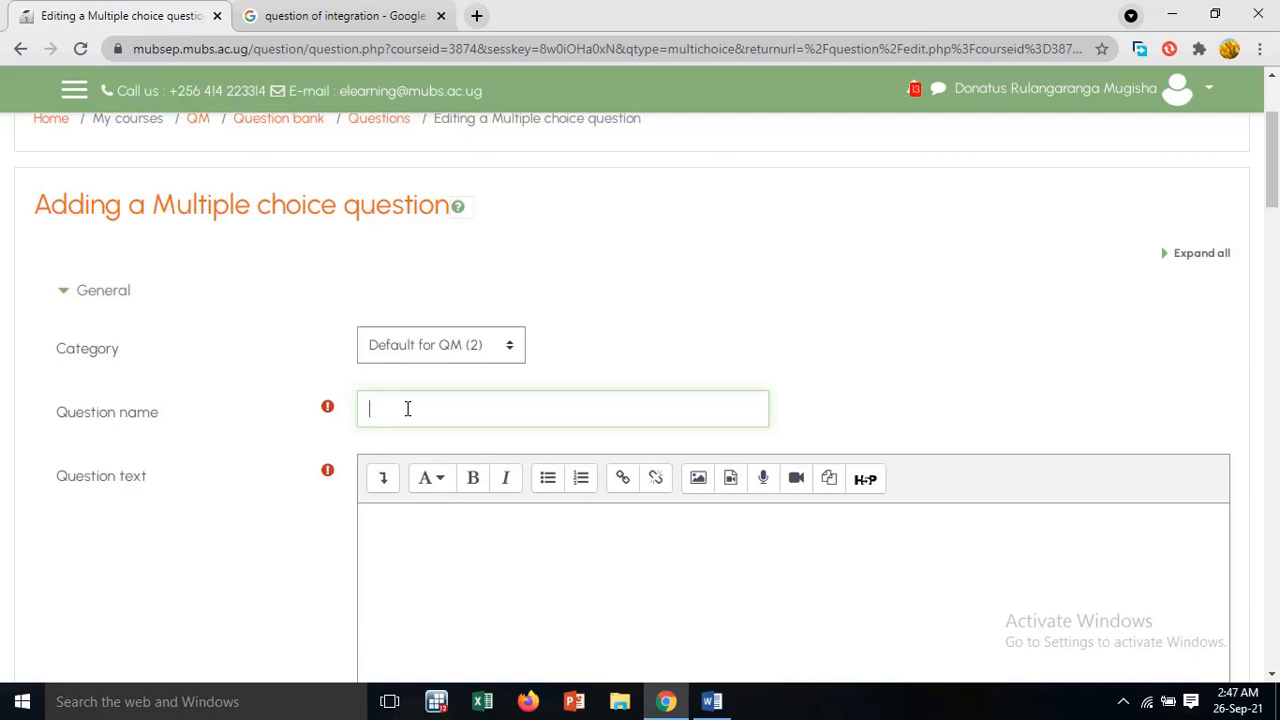
text(Qn 1)
click(418, 526)
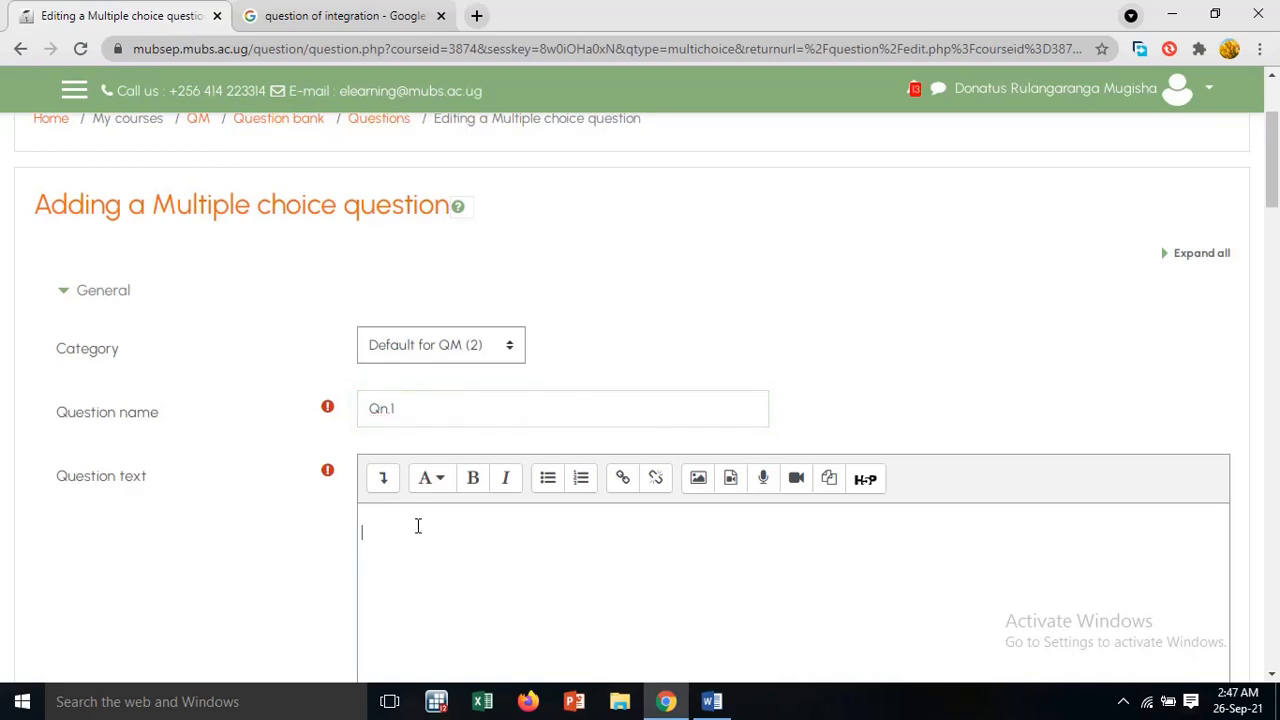
scroll(418, 526, down, 3)
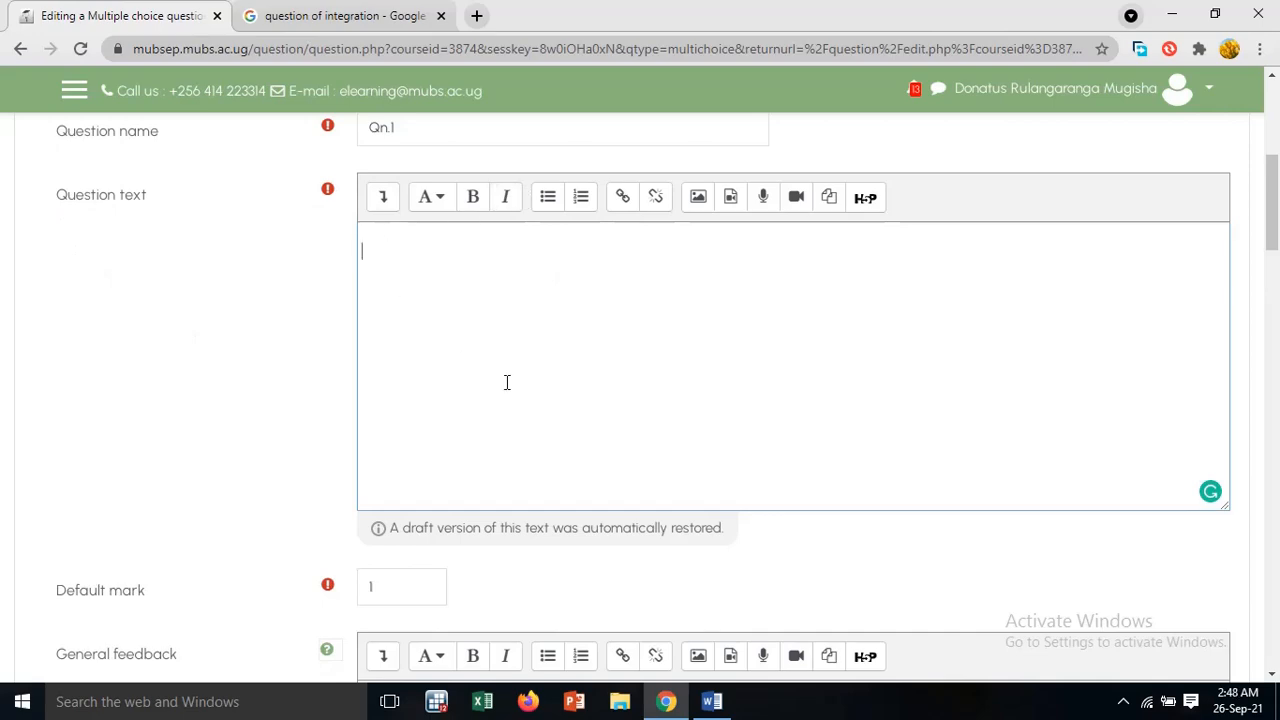
Switch to the Word document, return to the matrix revenue question and highlight "Nakawa" and its matrix name "A" in turn
click(712, 702)
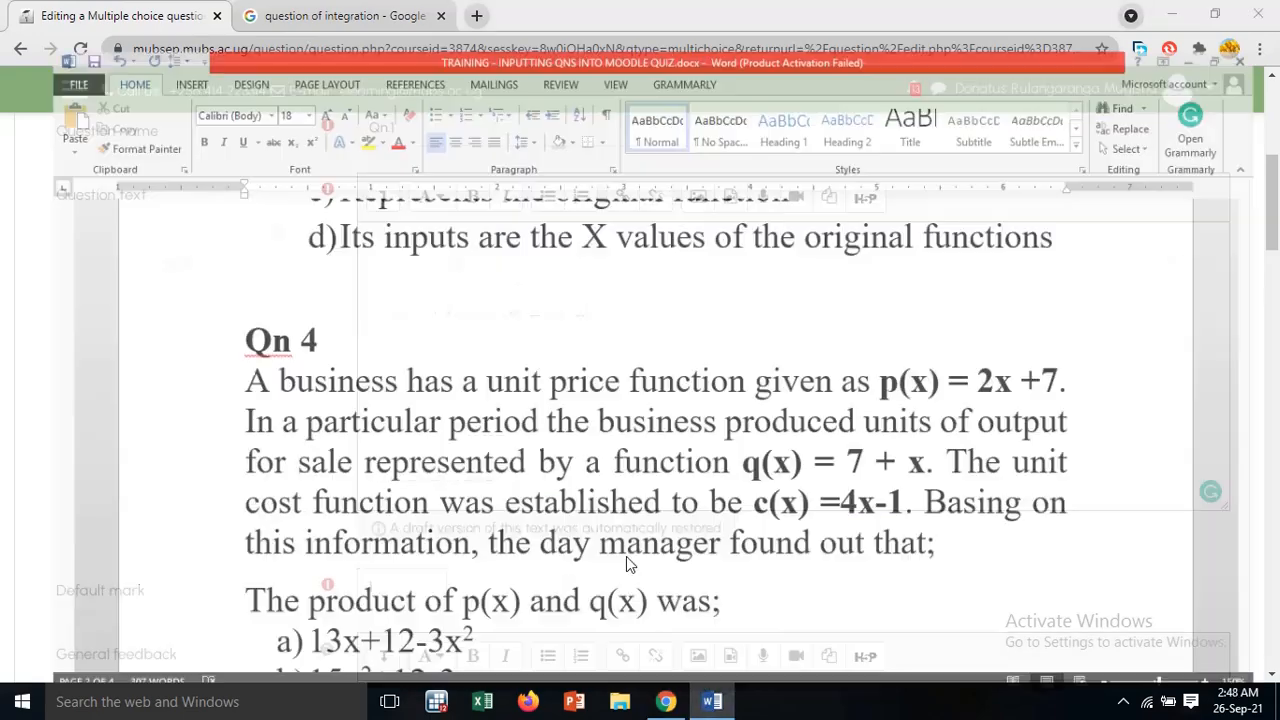
scroll(428, 300, down, 2)
scroll(428, 291, up, 5)
scroll(428, 291, up, 12)
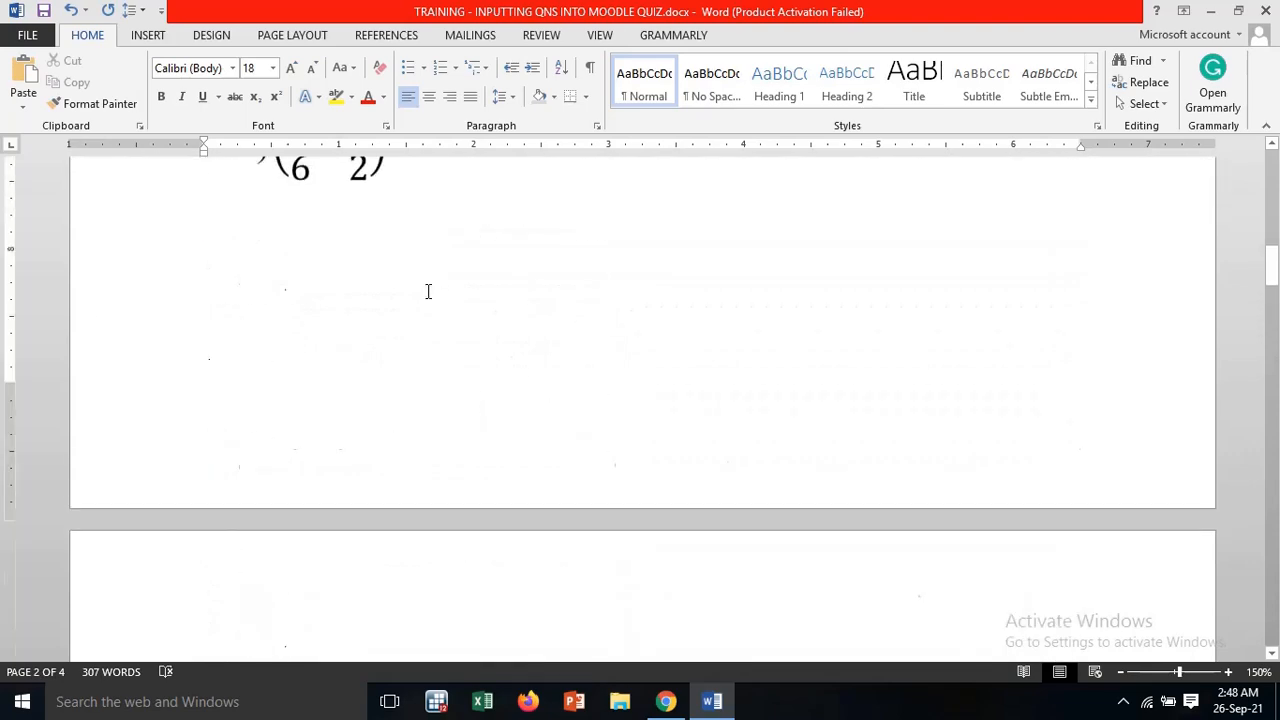
scroll(428, 291, down, 5)
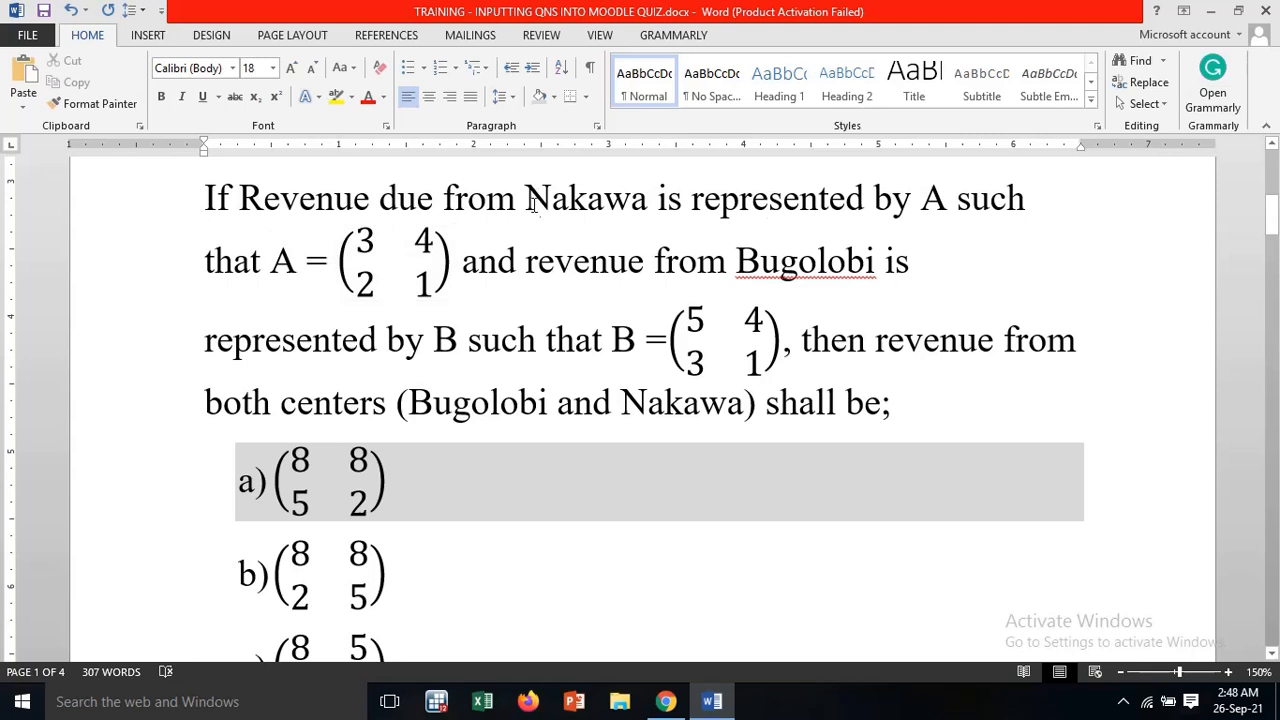
drag(531, 200, 647, 200)
click(928, 200)
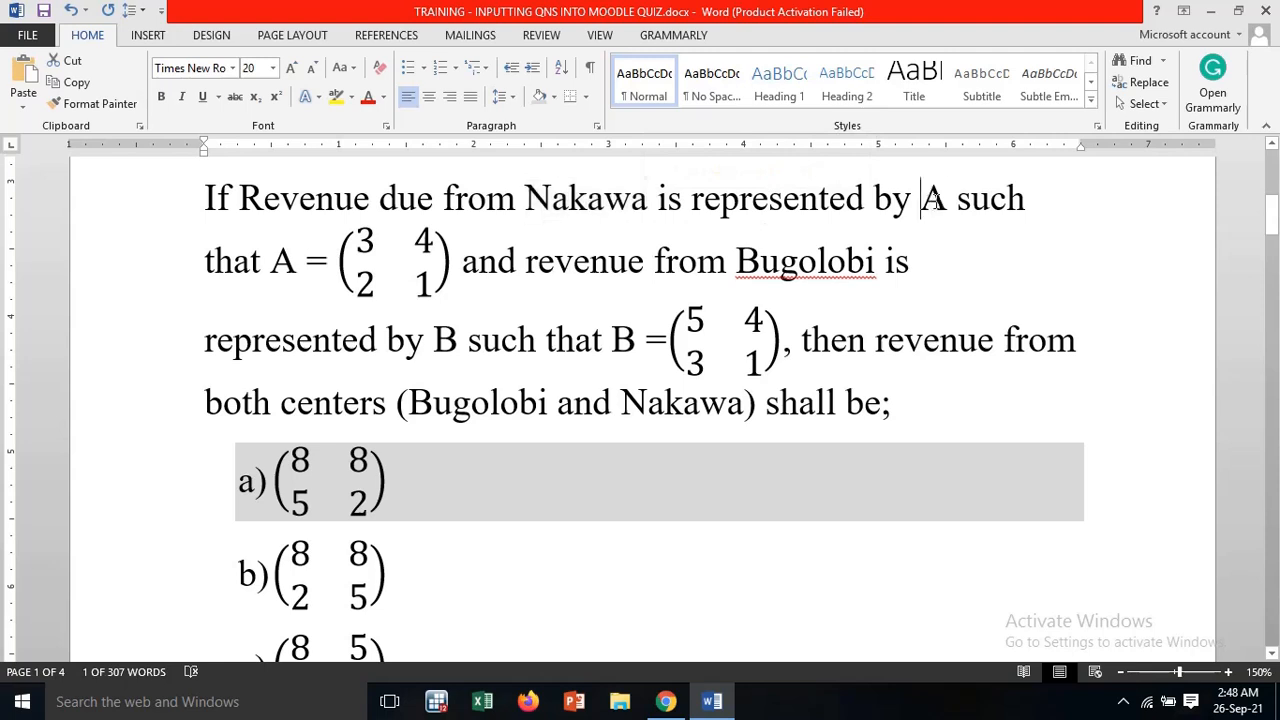
drag(928, 200, 950, 200)
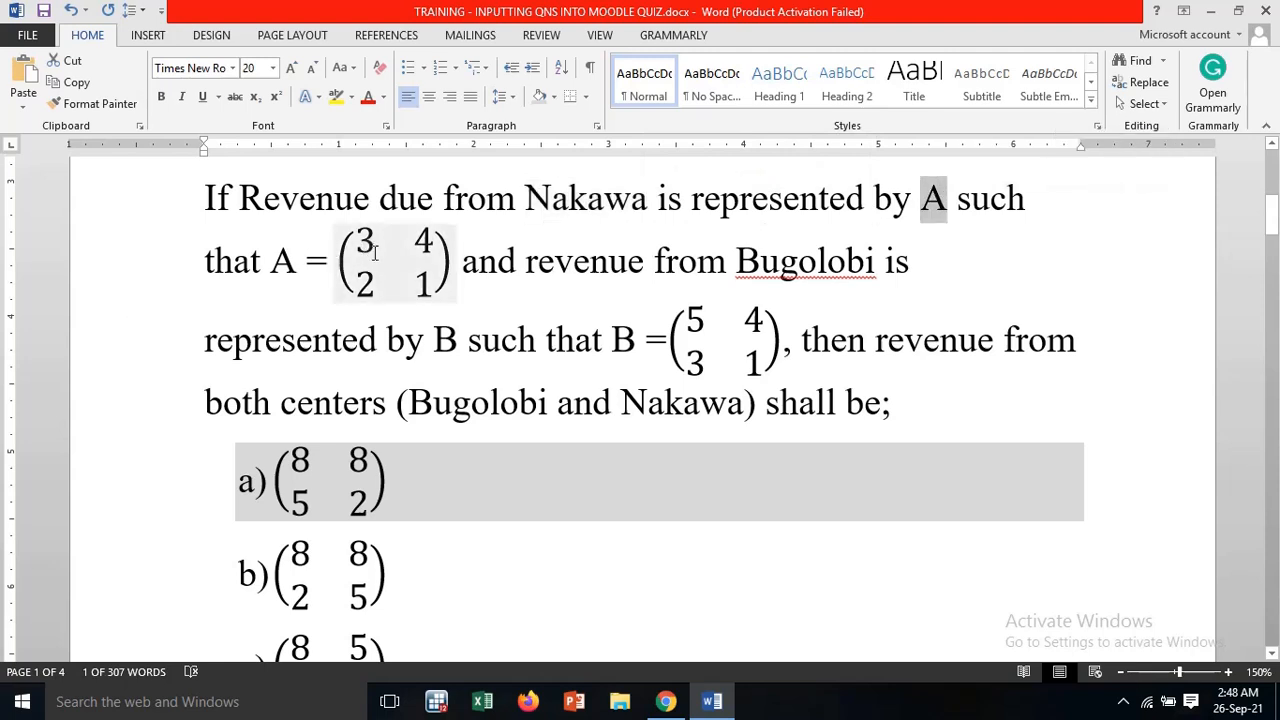
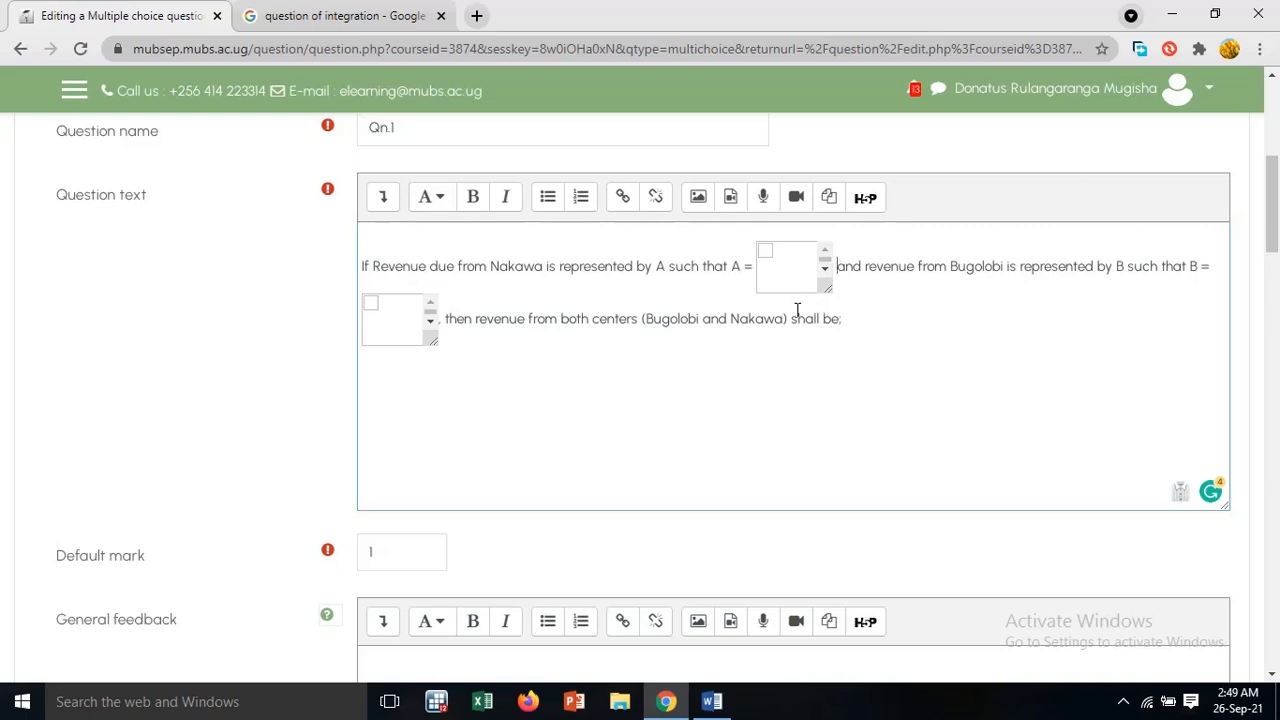
Delete the blank matrix placeholder after "A =" in the question text, then check matrix A in the Word document and return to Moodle
key(BackSpace)
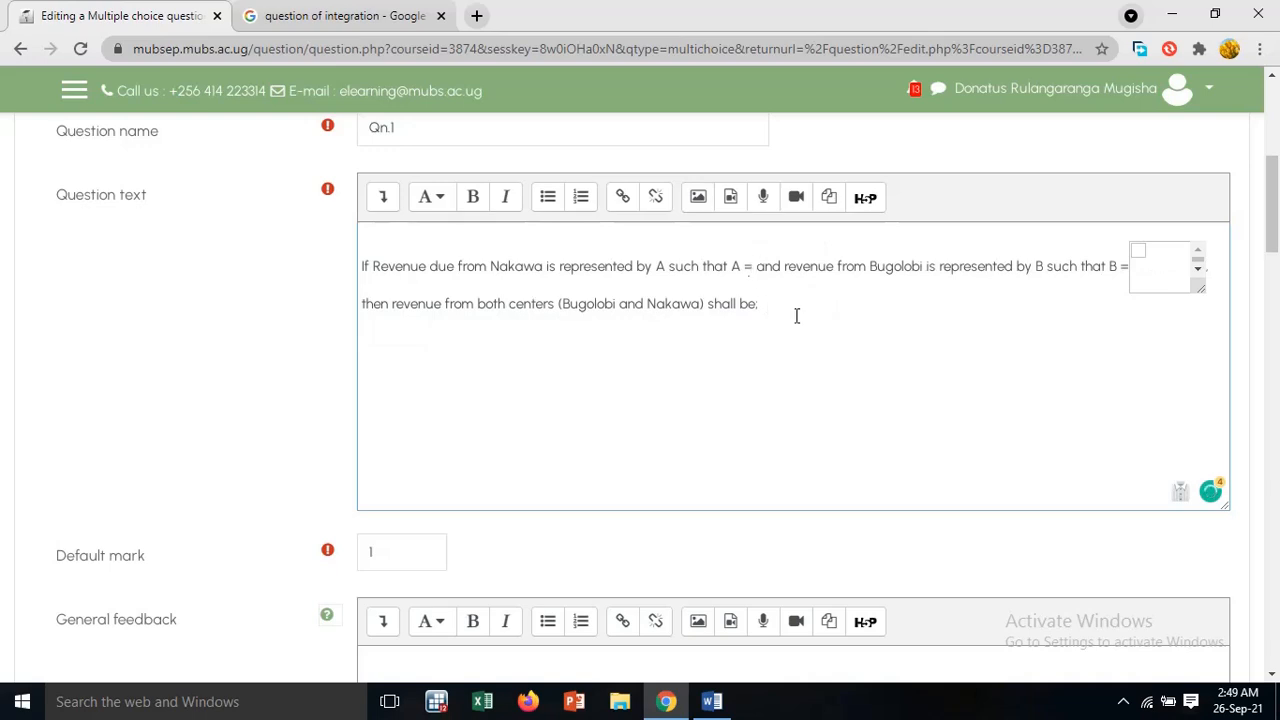
click(724, 703)
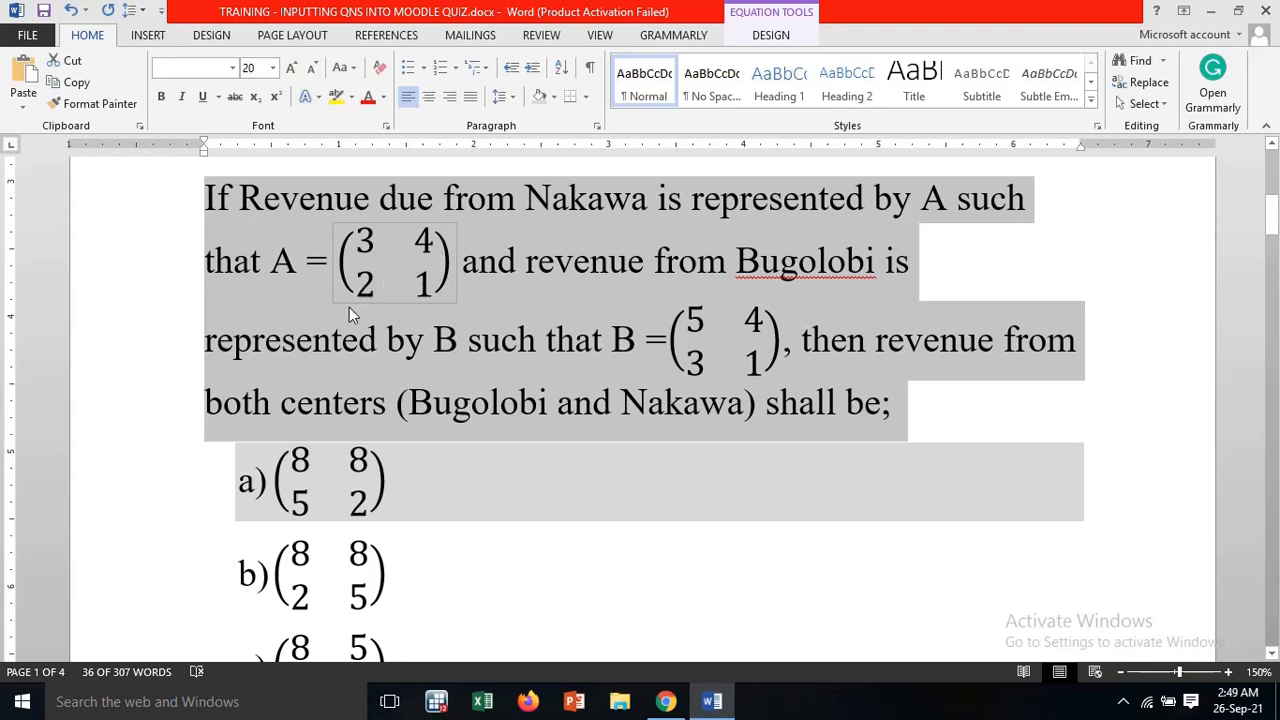
click(1210, 11)
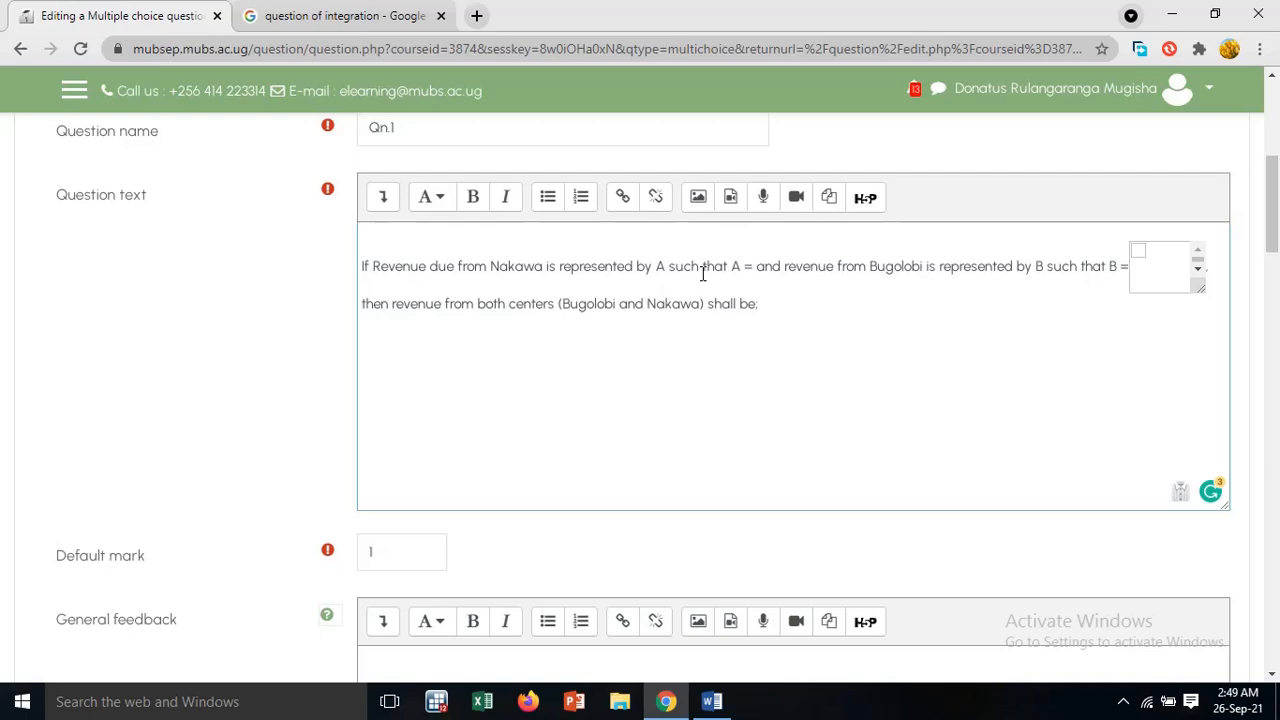
Insert the LaTeX delimiters \( \) after "A =" in the question text
text(\)
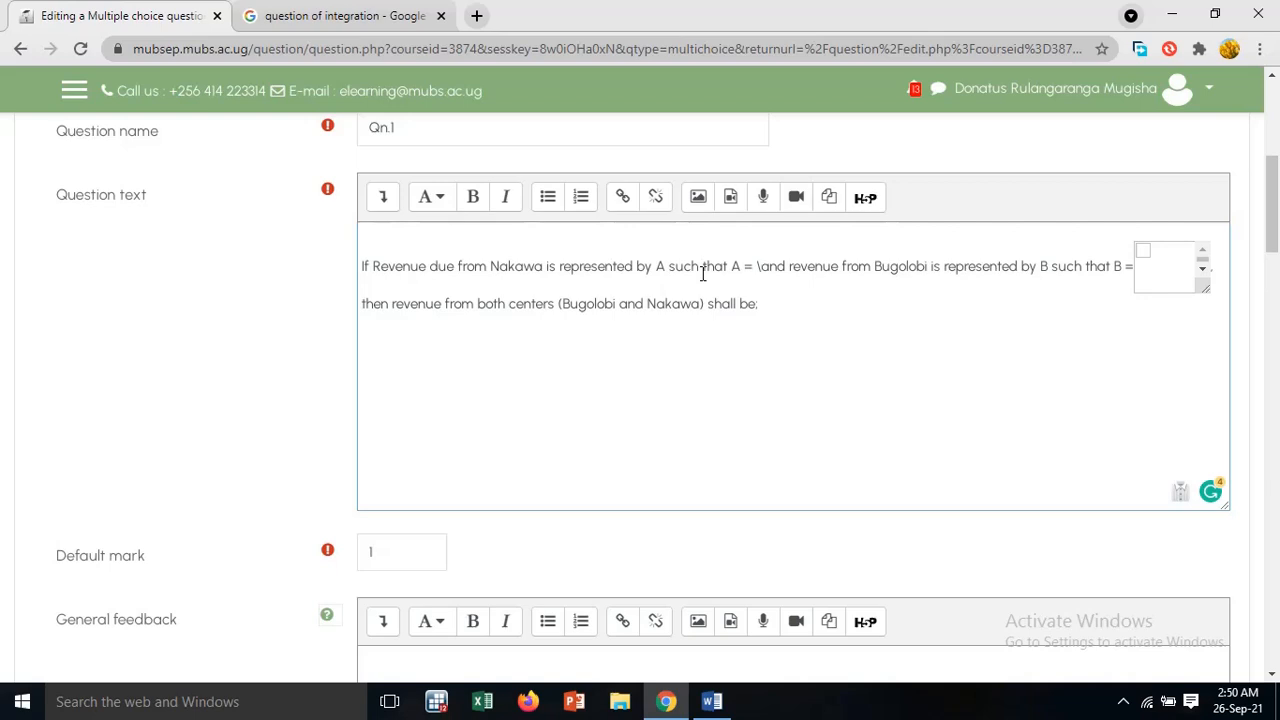
text(()
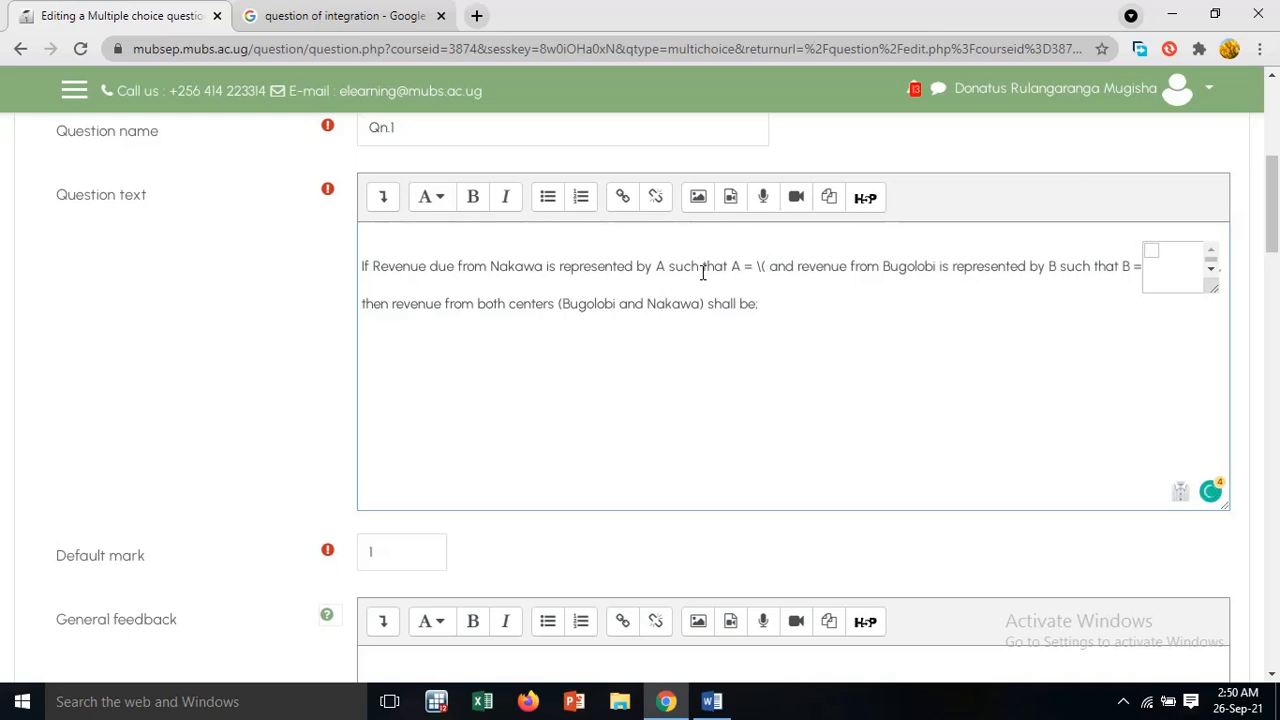
text( \))
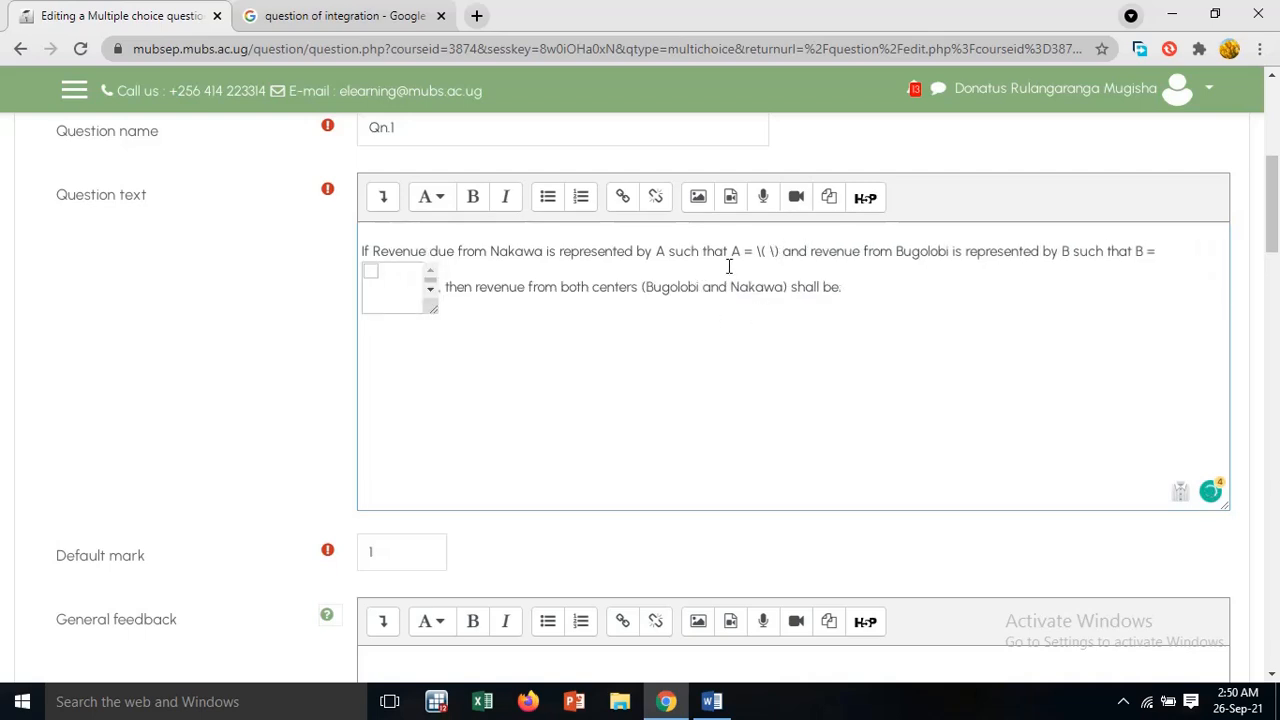
Insert \begin{pmatrix} between the \( and \) delimiters after "A ="
click(766, 251)
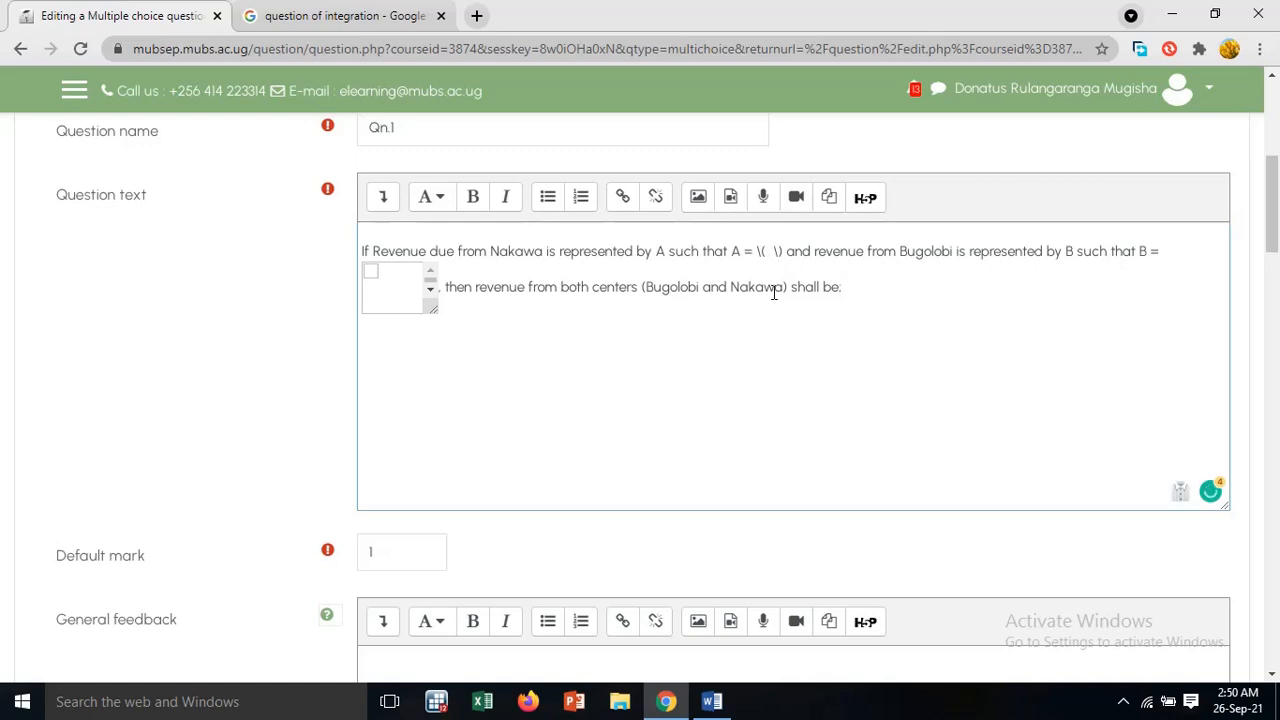
key(BackSpace)
text(\( \)
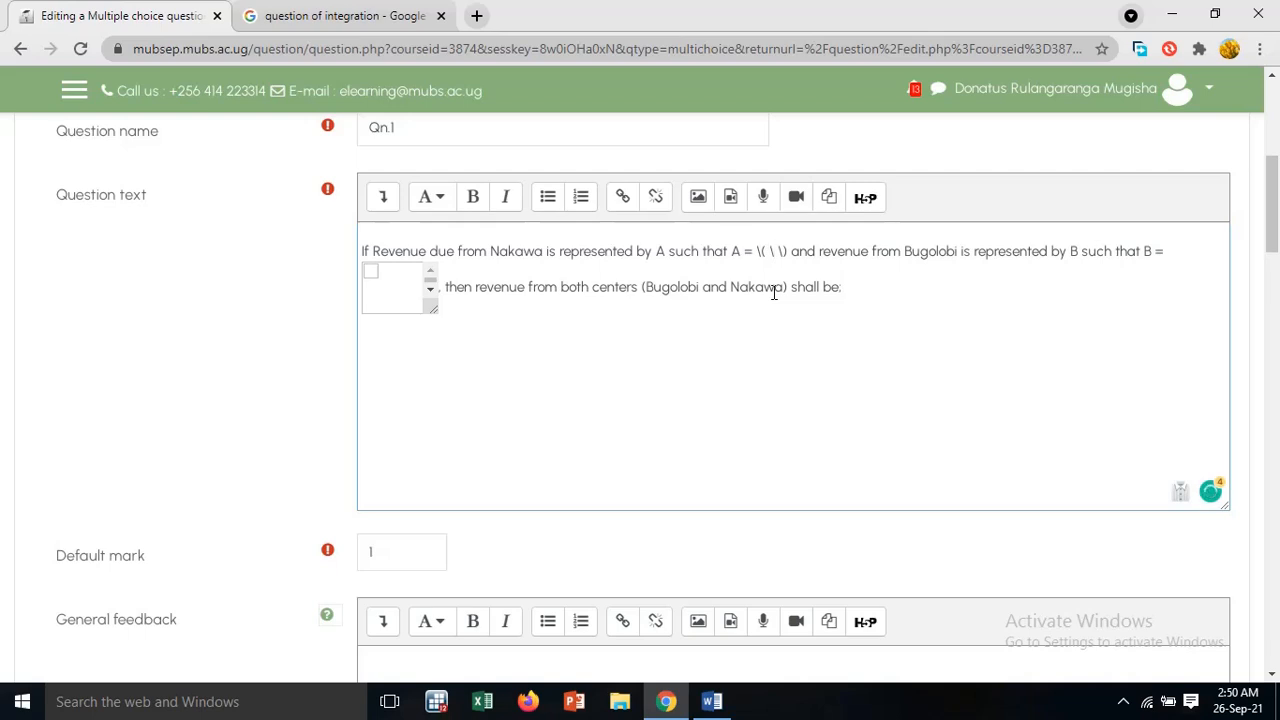
text(begin)
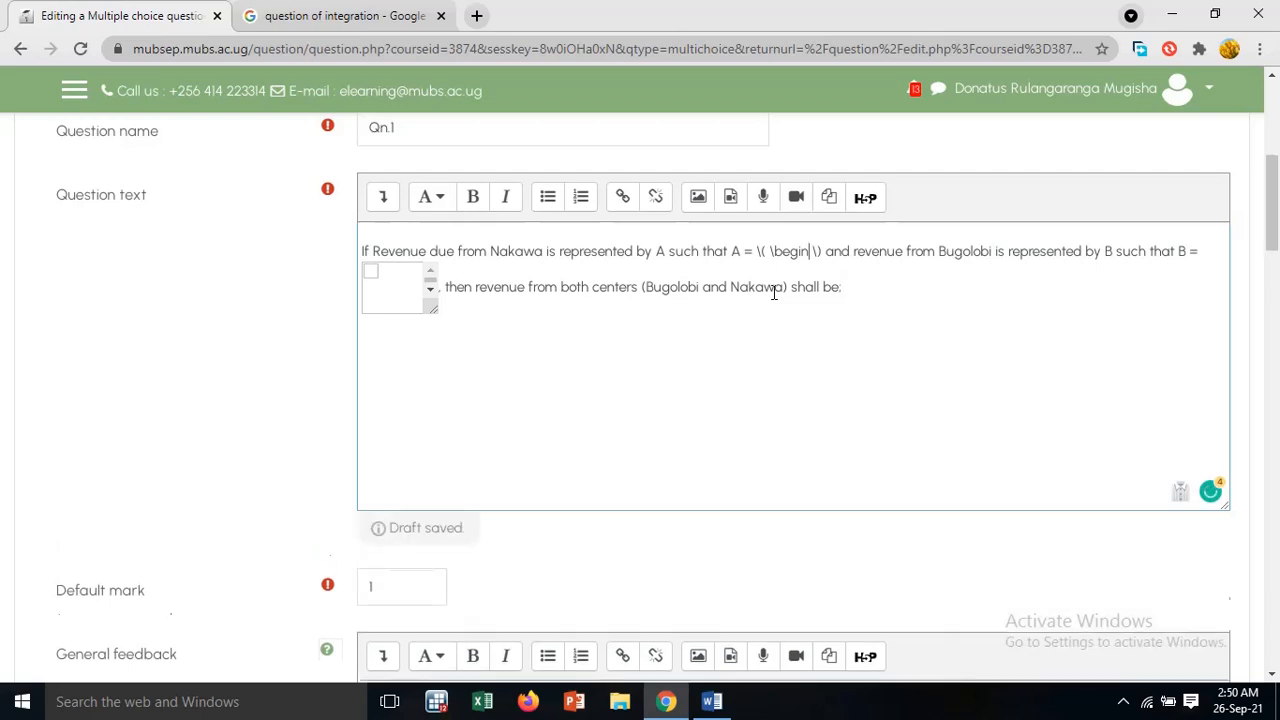
text(()
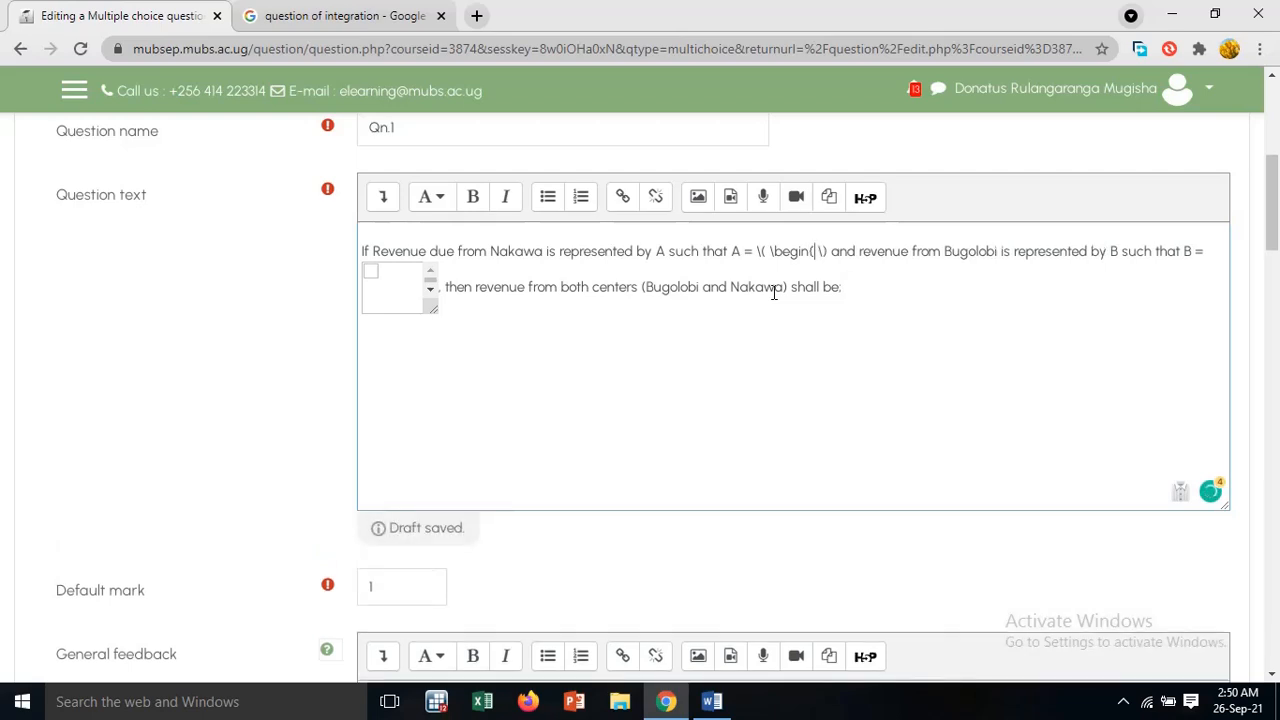
text(p)
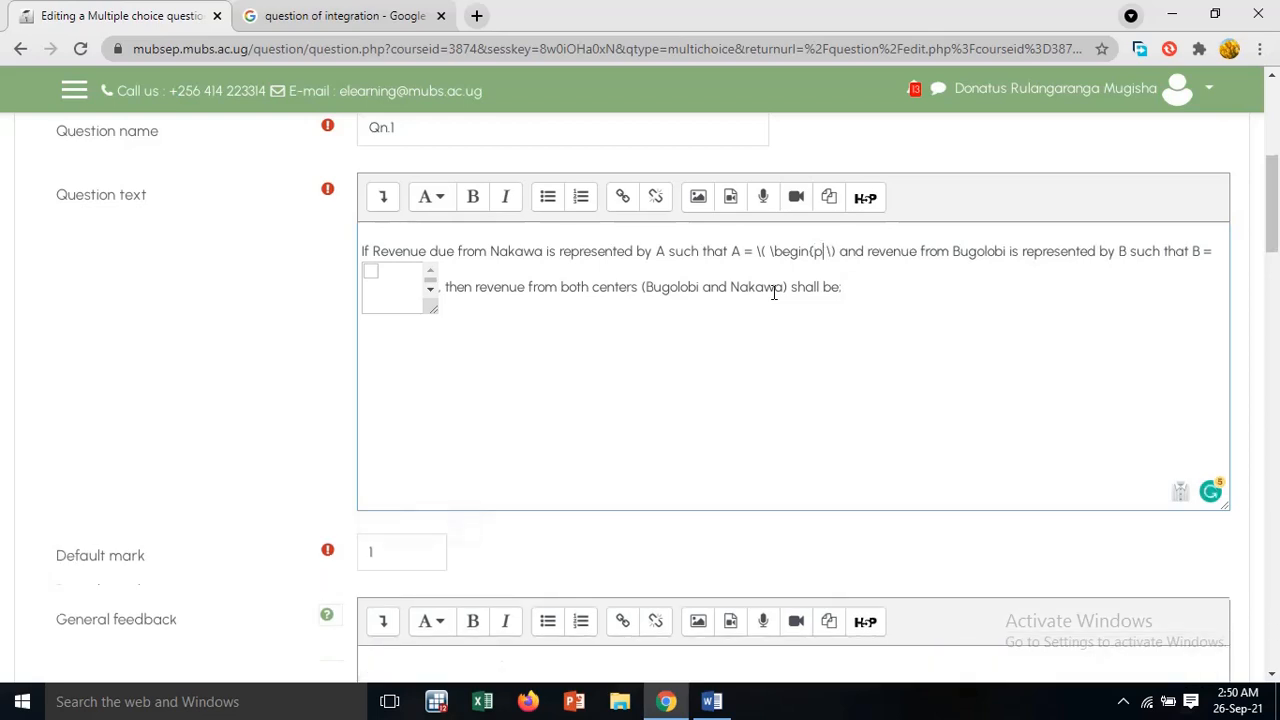
text(matrx)
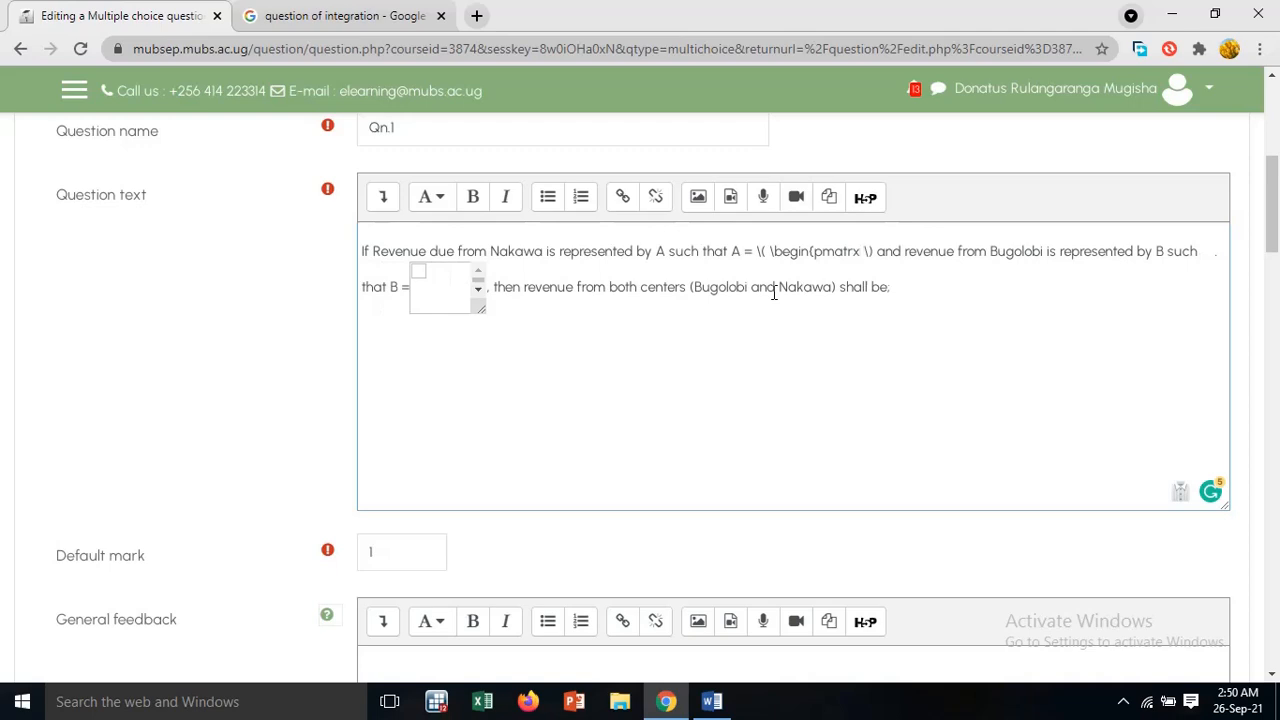
key(BackSpace)
text(i)
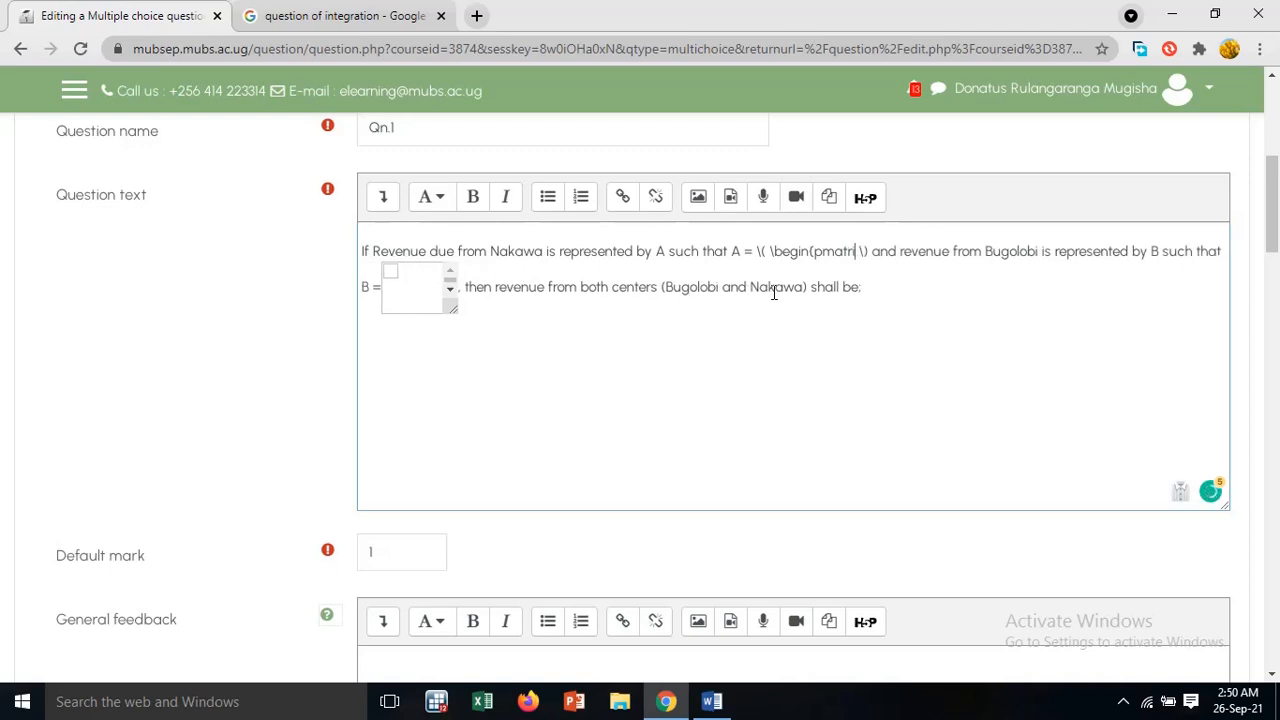
text(x)
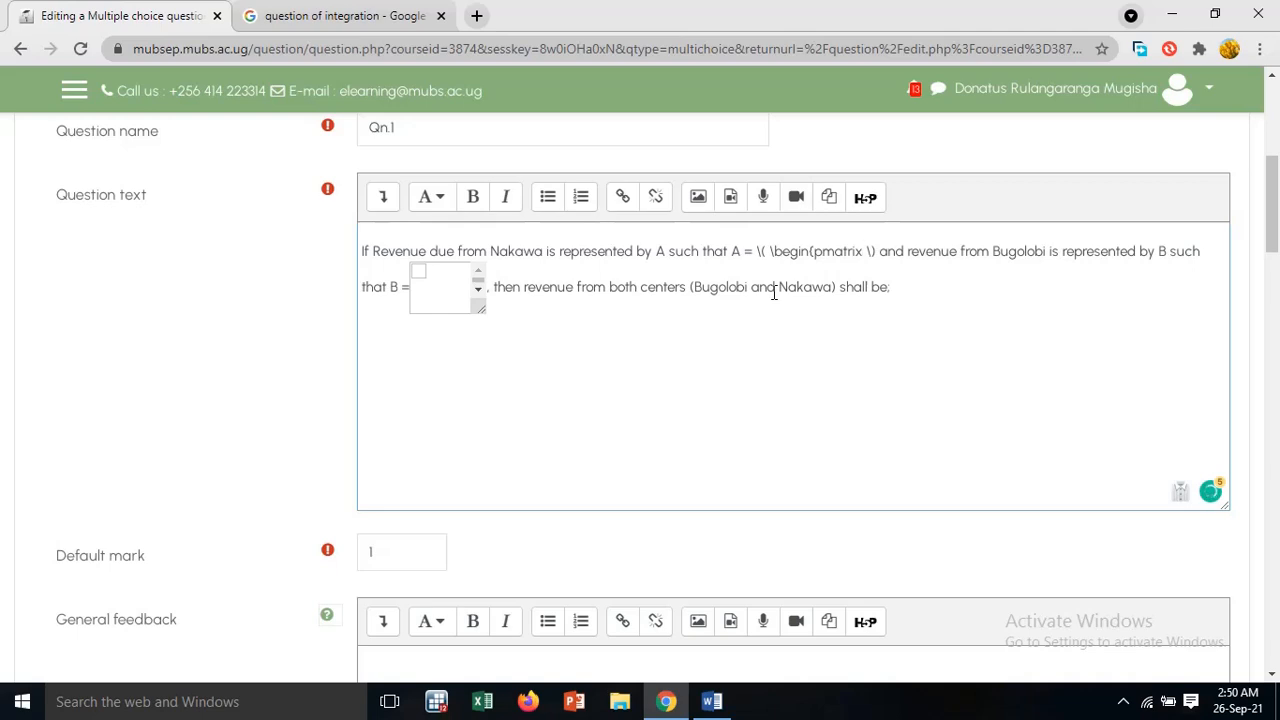
text())
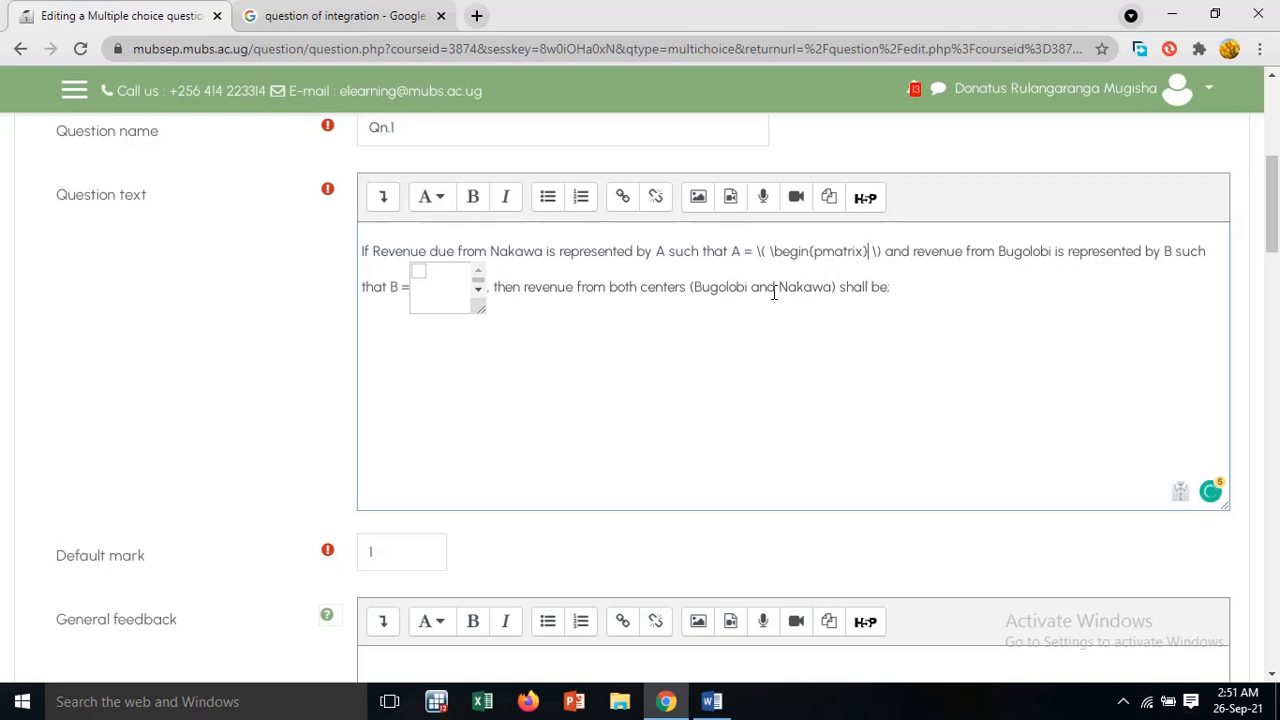
Check matrix A in the Word document, then enter its first row in Moodle as 3&4\\ after \begin{pmatrix}
click(712, 701)
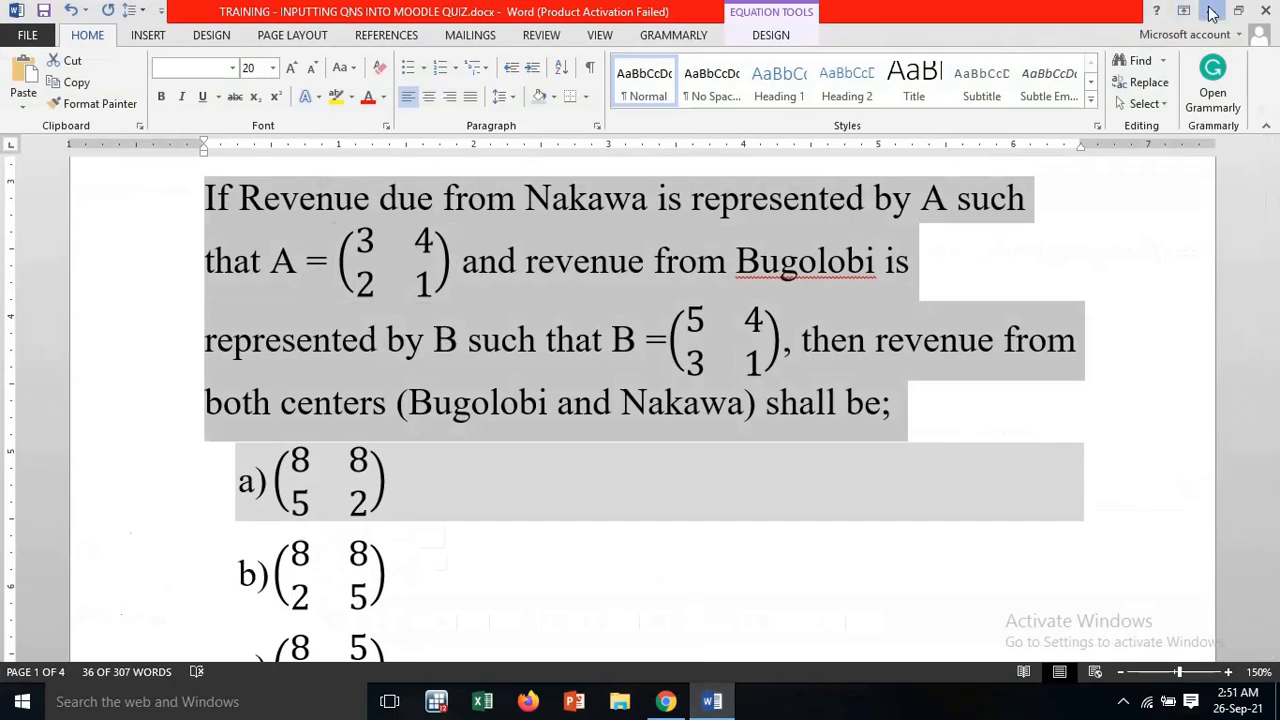
click(1210, 11)
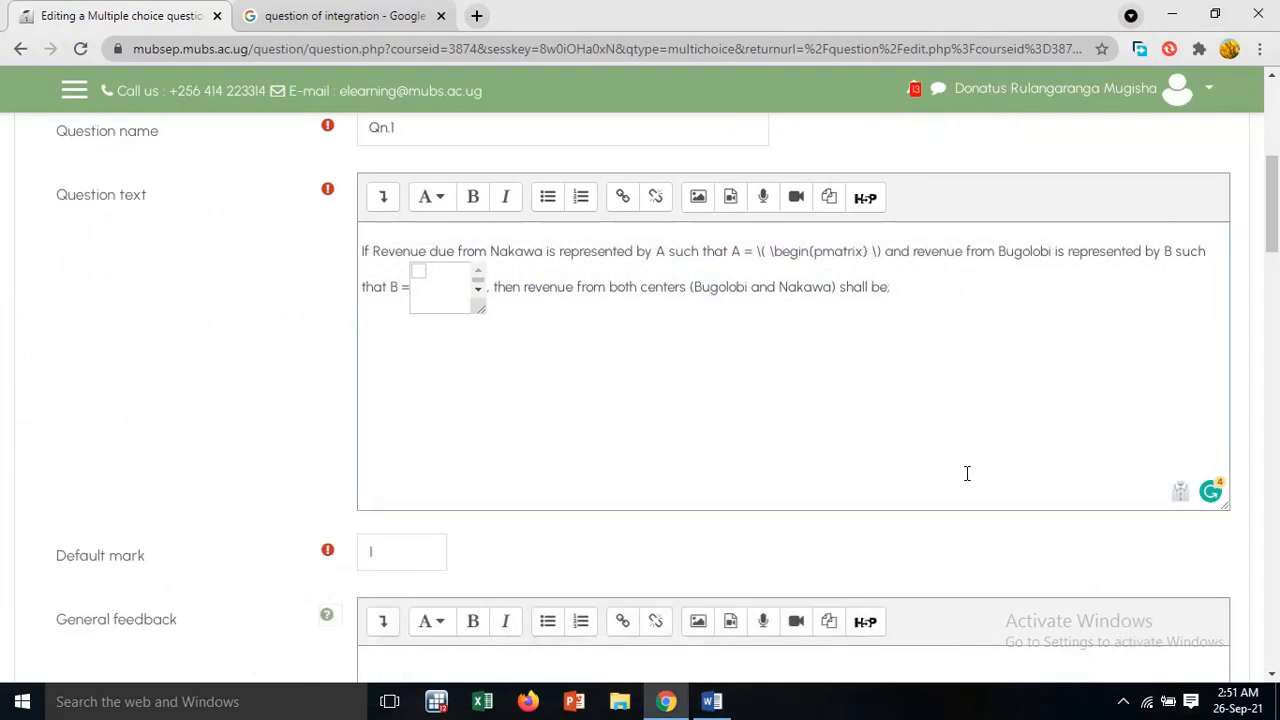
text(3)
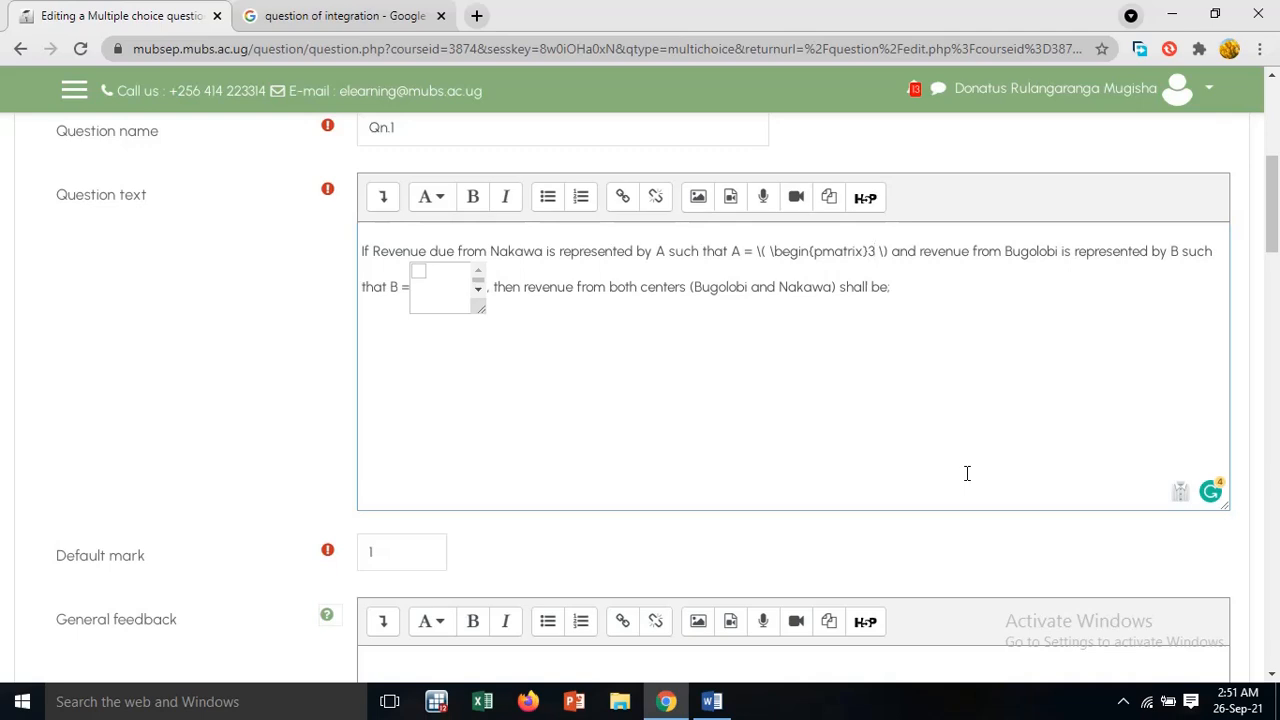
text(&4)
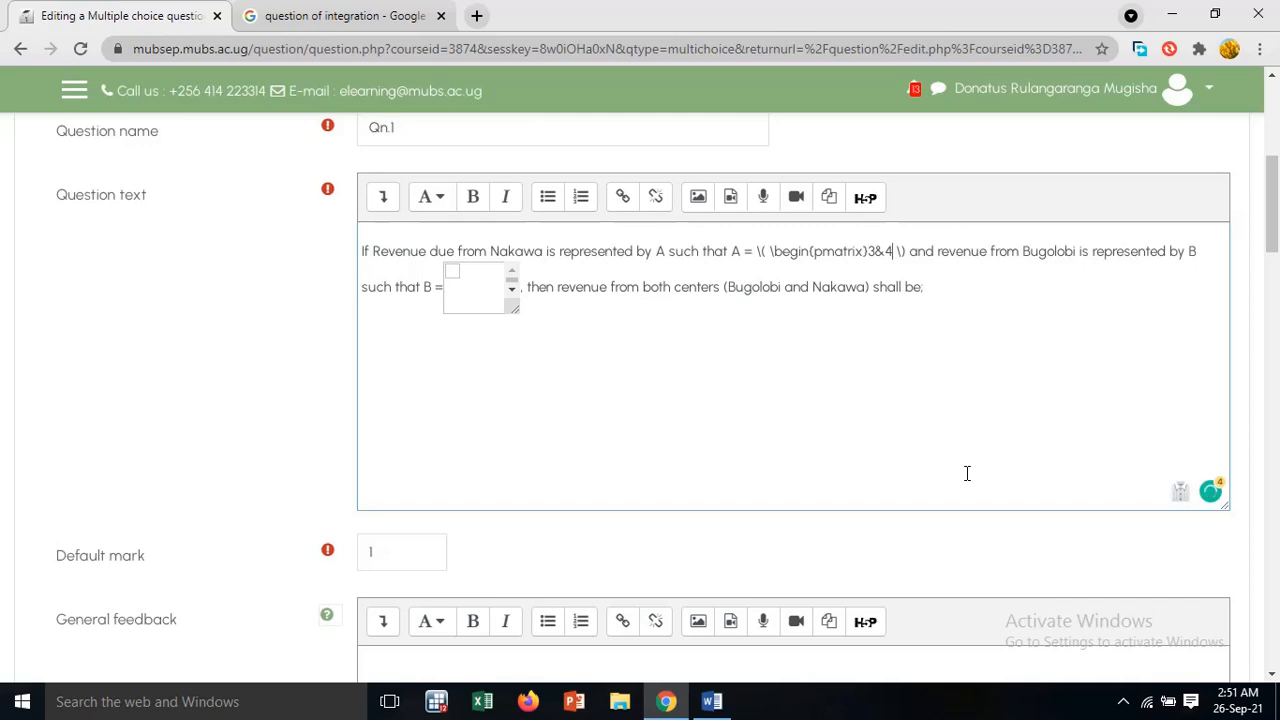
text(\\)
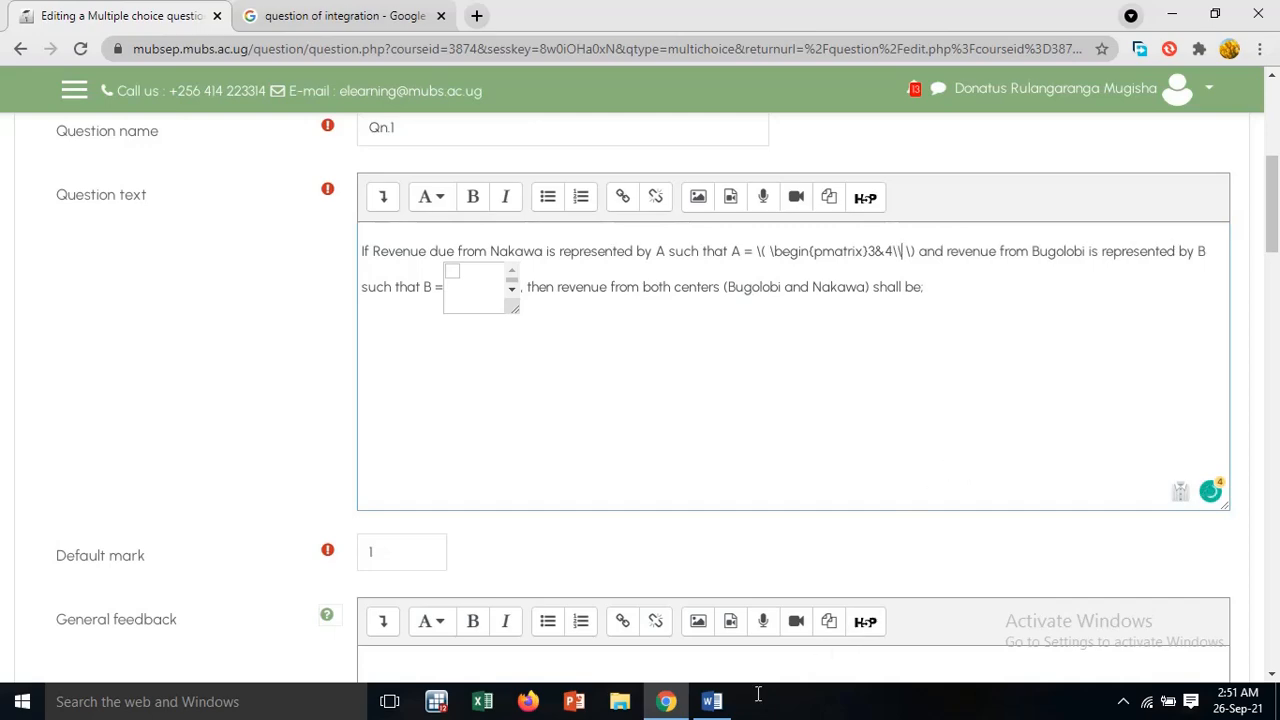
Add the second row of matrix A as 2&1 after the row break
click(718, 702)
click(718, 702)
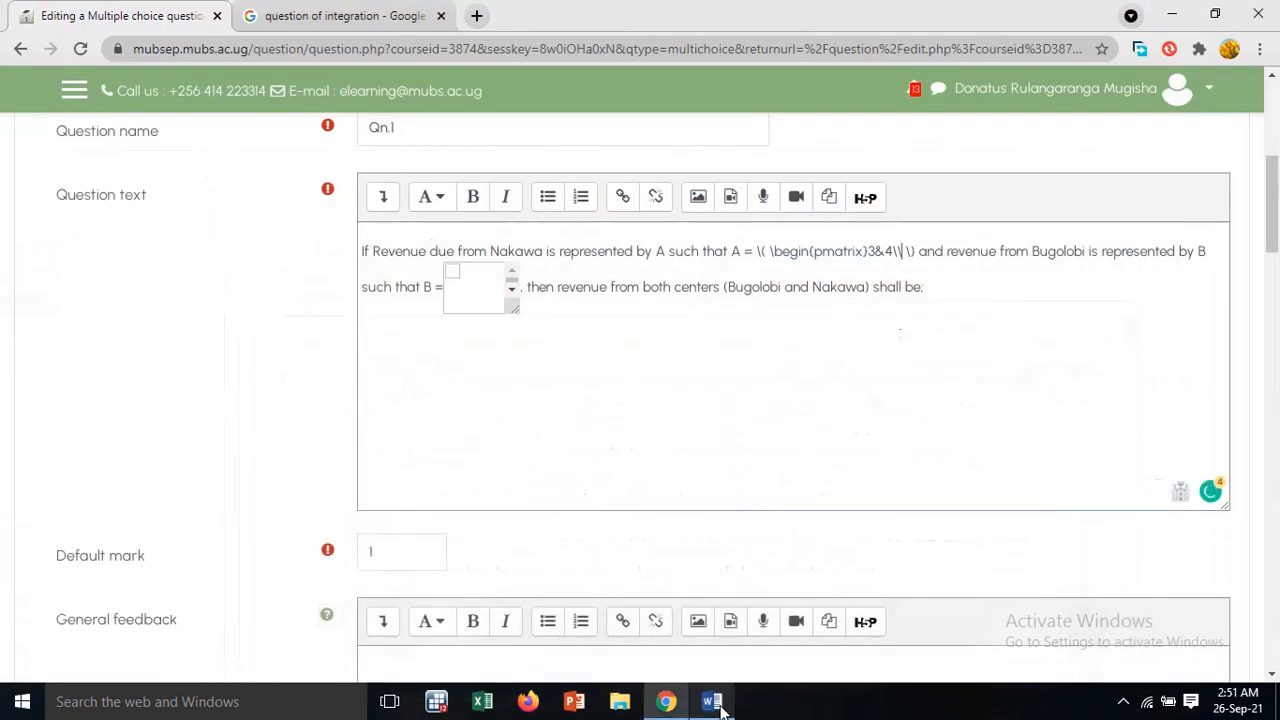
text(2)
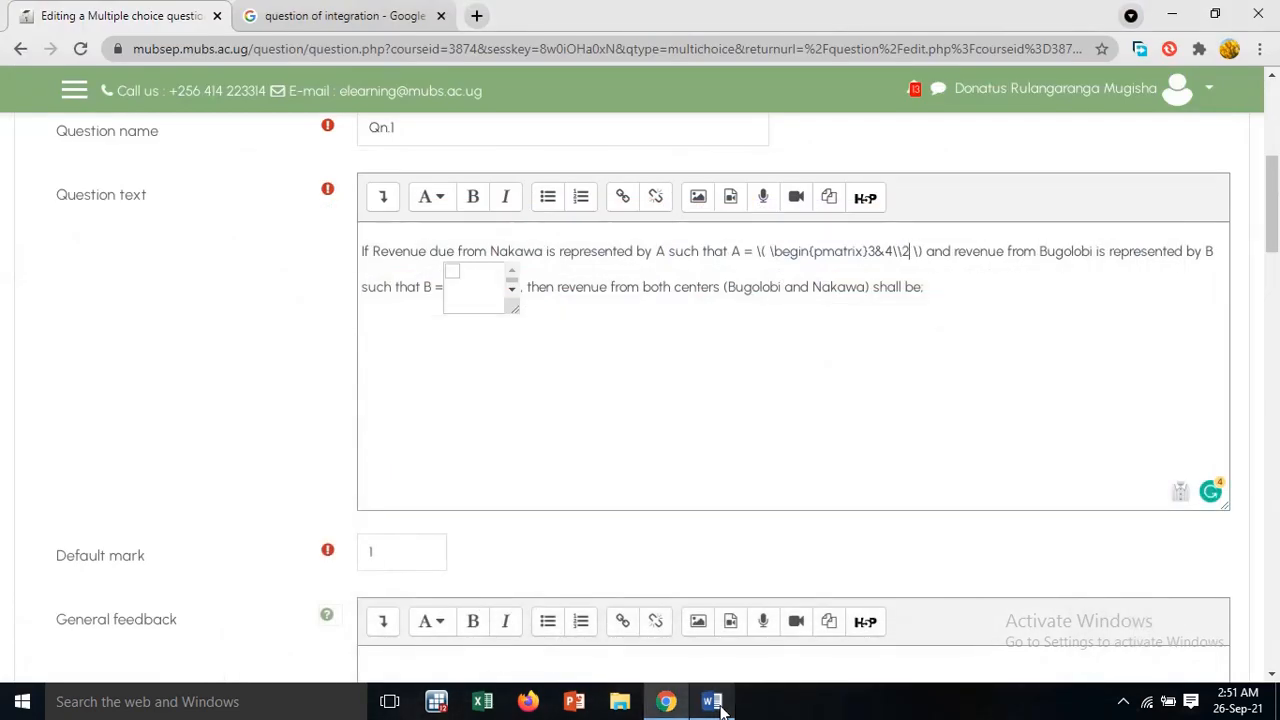
text(&1)
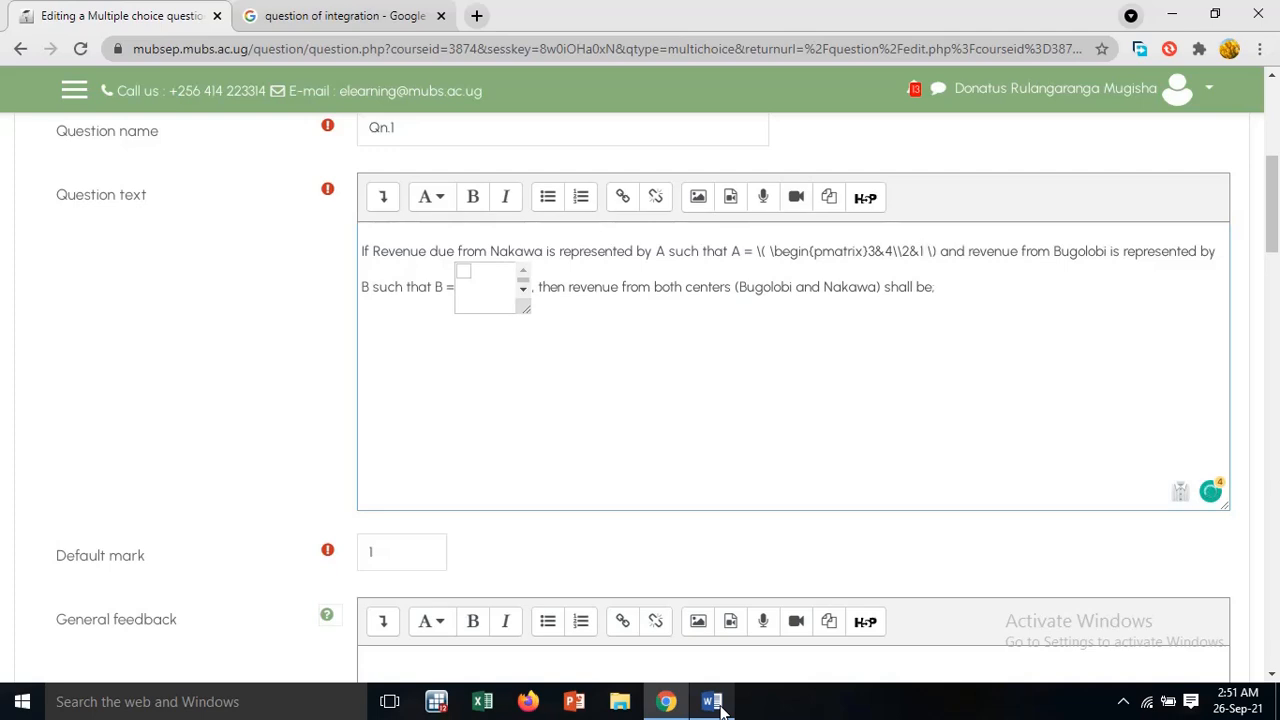
text(1)
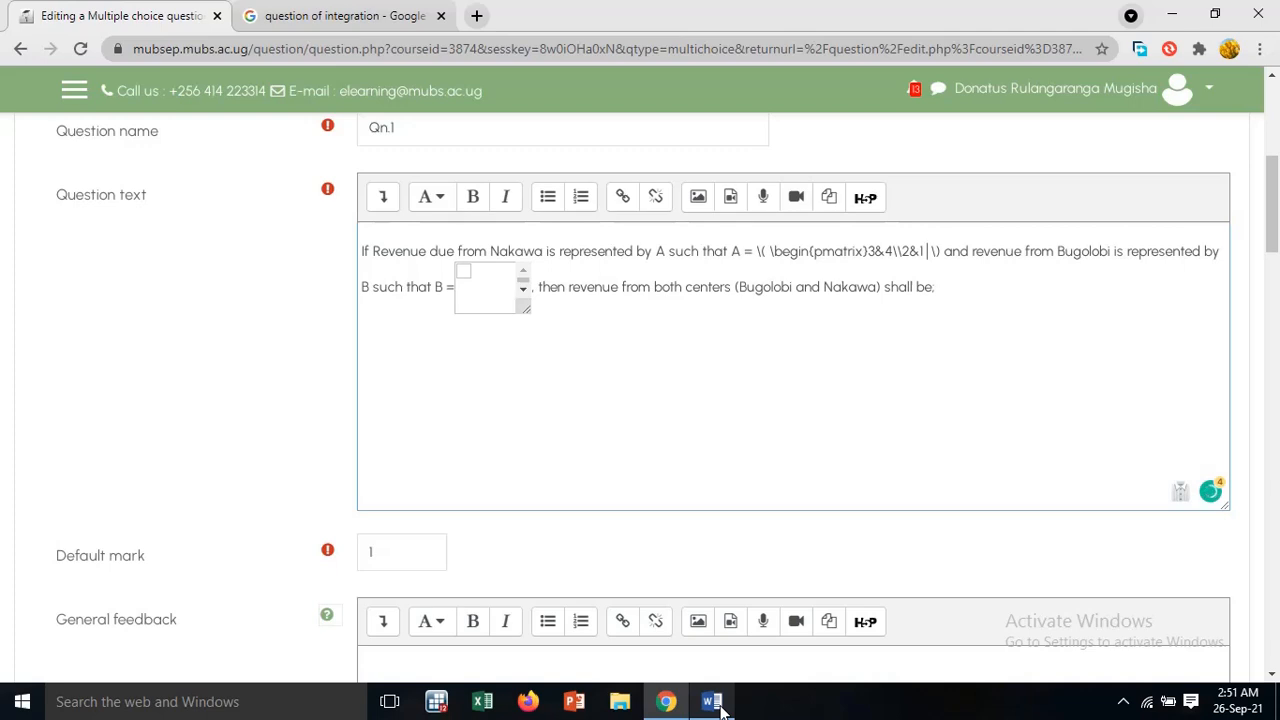
text(\ \)
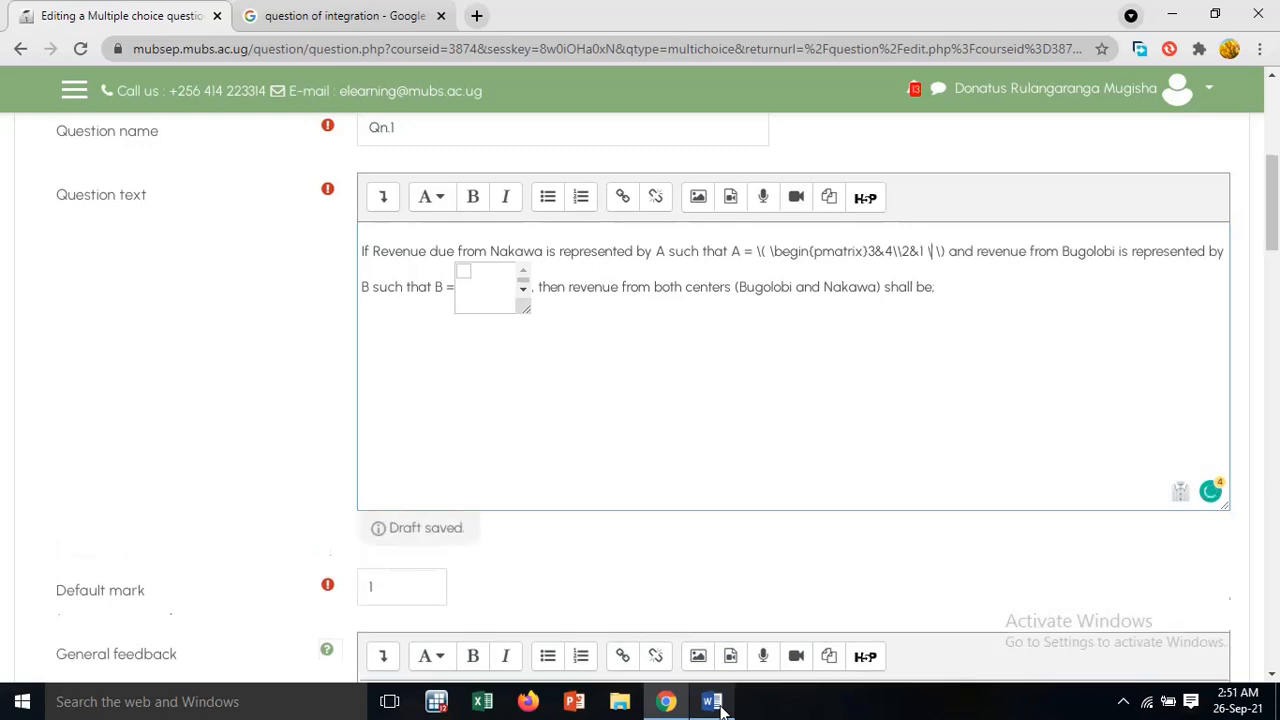
text(end)
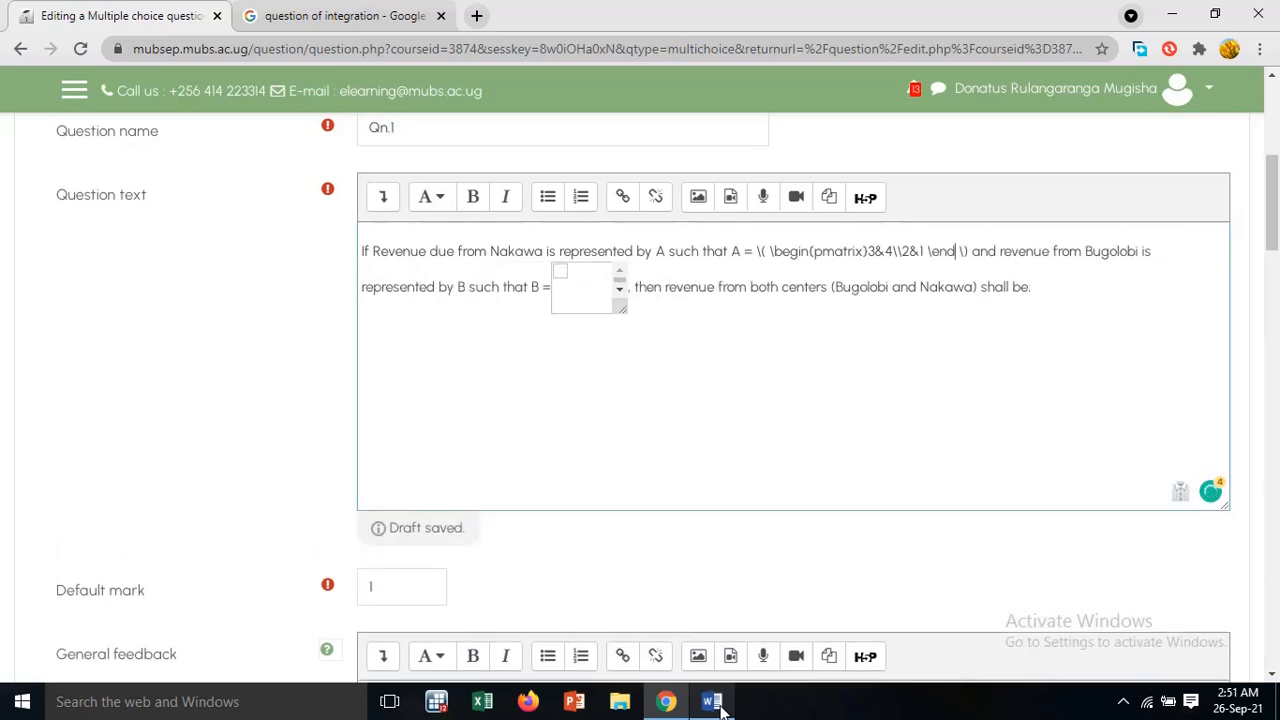
text({p)
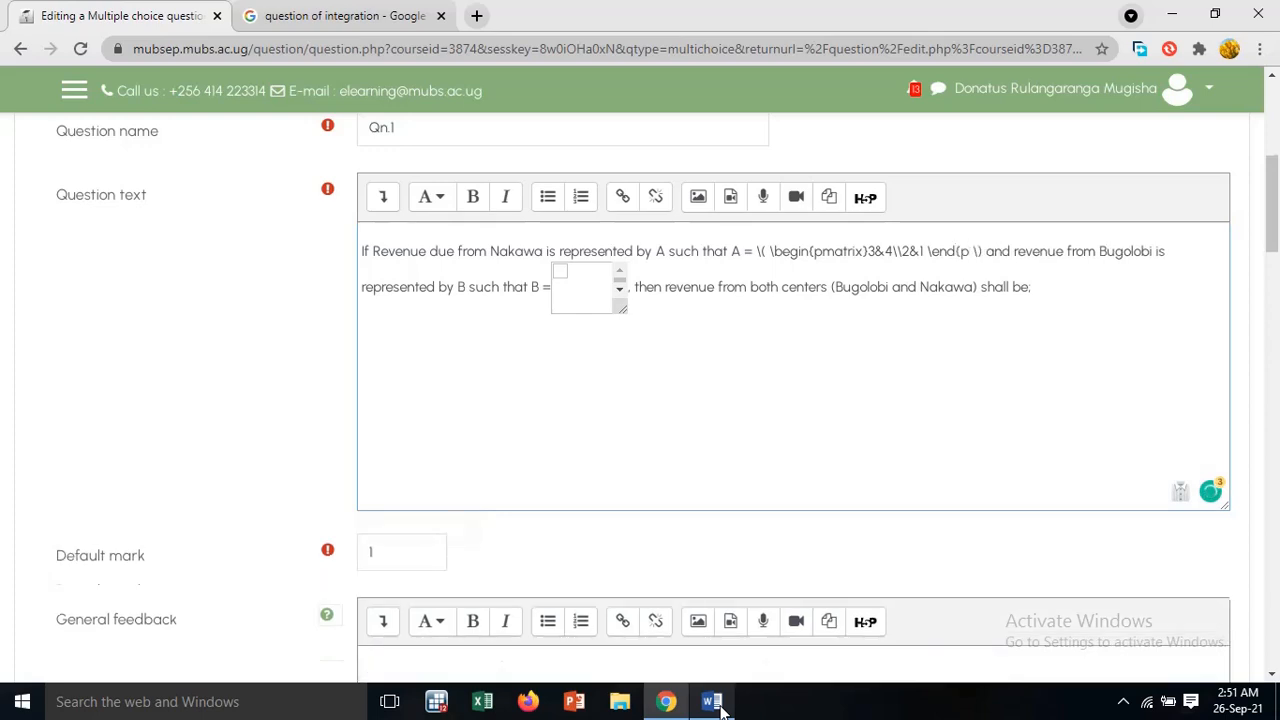
text(mat)
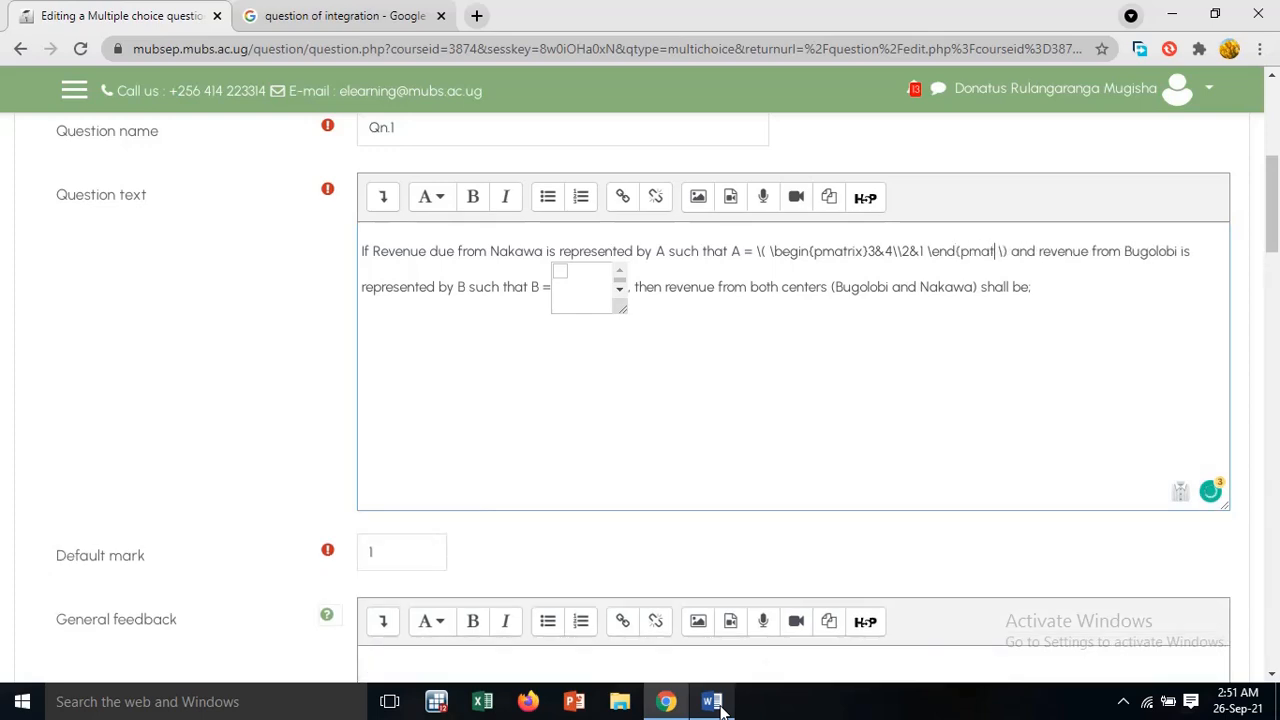
text(rix)
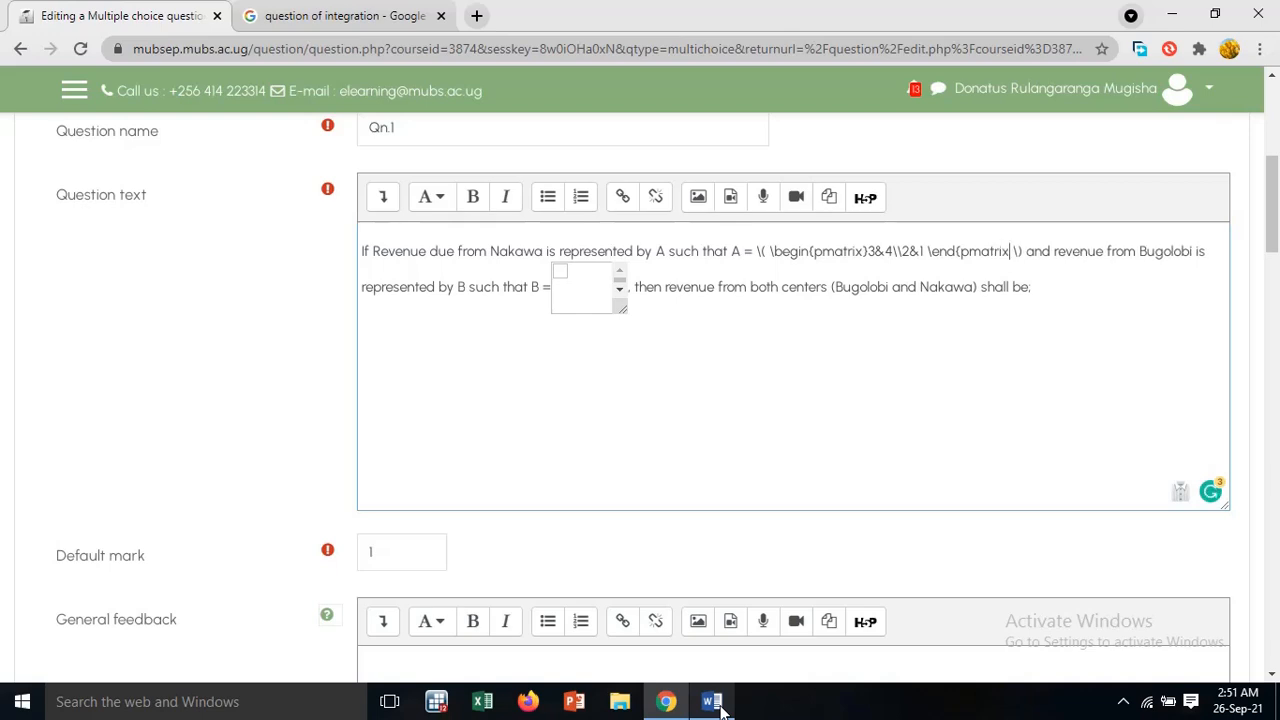
text(})
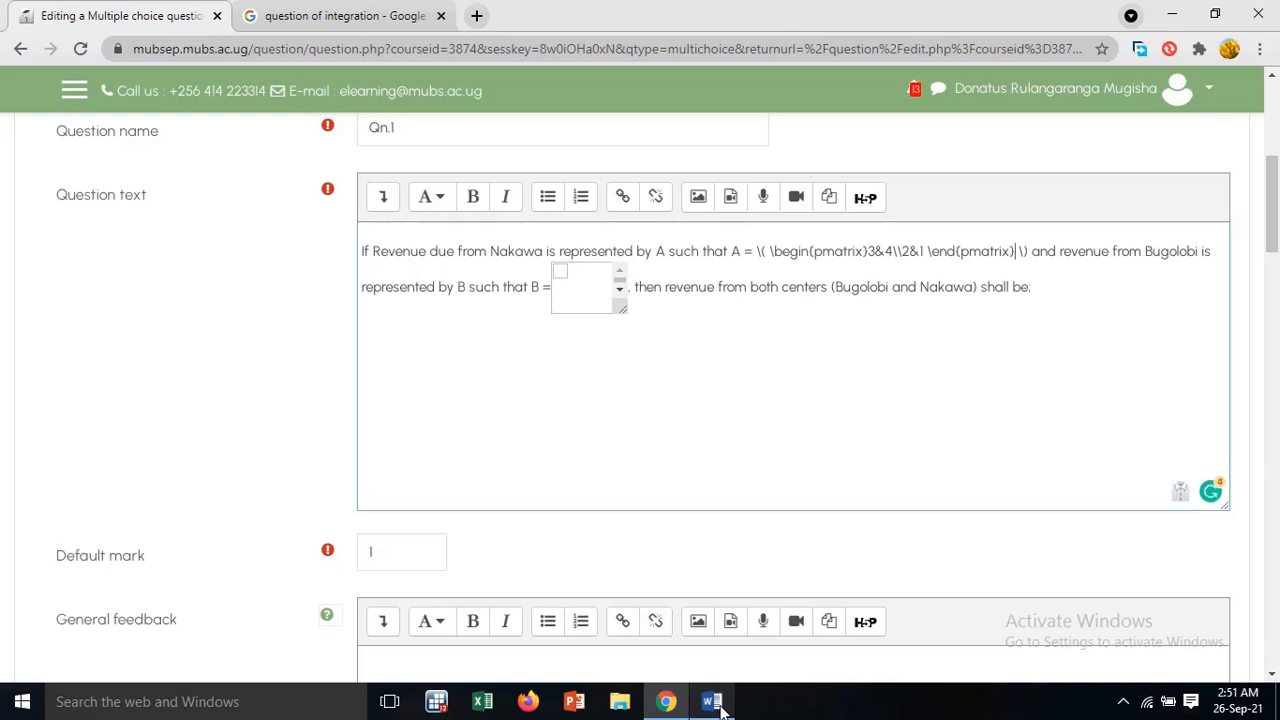
Close the matrix A code by adding \end{pmatrix}\ before the closing \) delimiter
text(\)
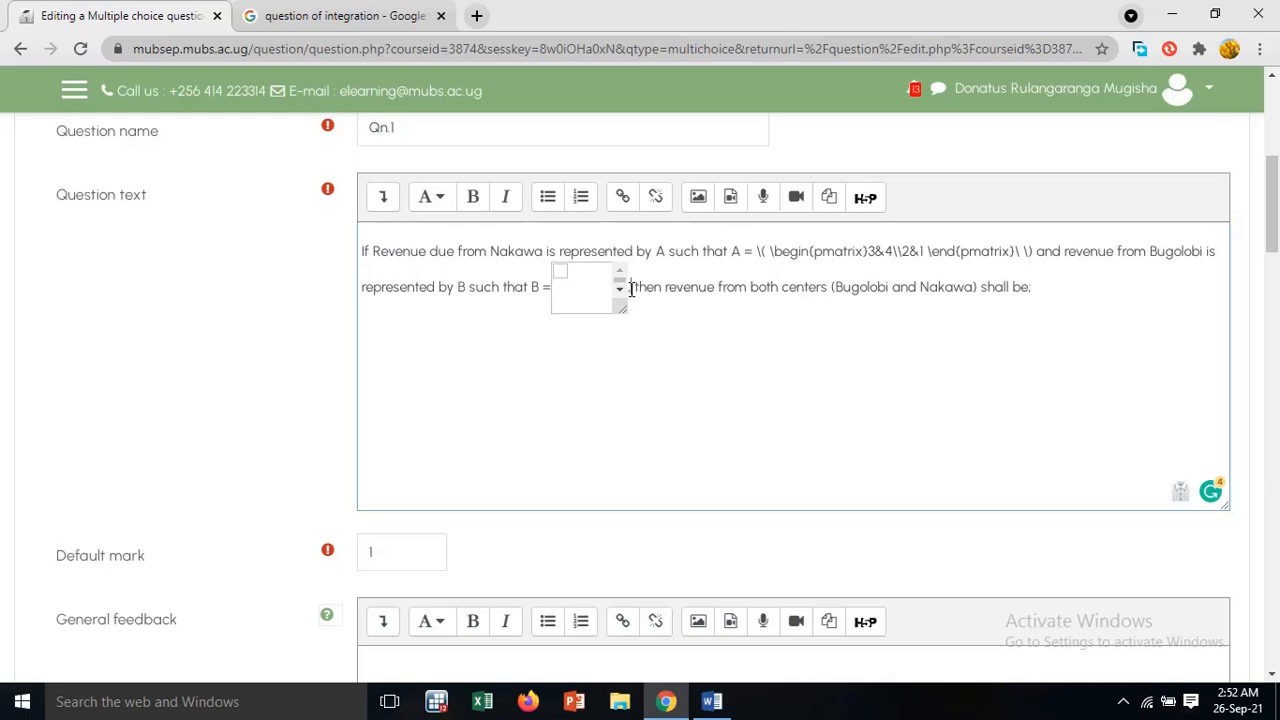
Remove the leftover matrix box after "B =" and put a copy of matrix A's full LaTeX code, including the \( \) delimiters, there
key(BackSpace)
key(BackSpace)
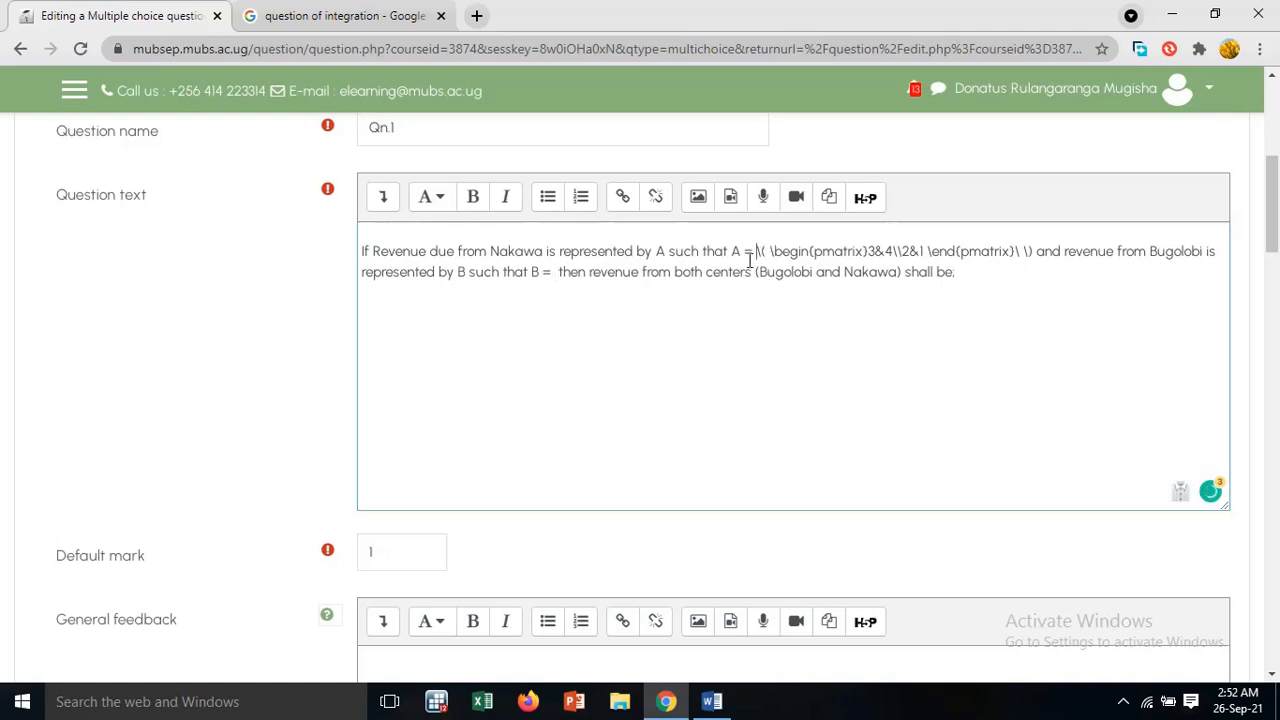
key(shift+Right)
key(shift+Right)
key(shift+Right)
key(shift+Right)
key(shift+Right)
key(shift+Right)
key(shift+Right)
key(shift+Right)
key(shift+Right)
key(shift+Right)
key(shift+Right)
key(shift+Right)
key(shift+Right)
key(shift+Right)
key(shift+Right)
key(shift+Right)
key(shift+Right)
key(shift+Right)
key(shift+Right)
key(shift+Right)
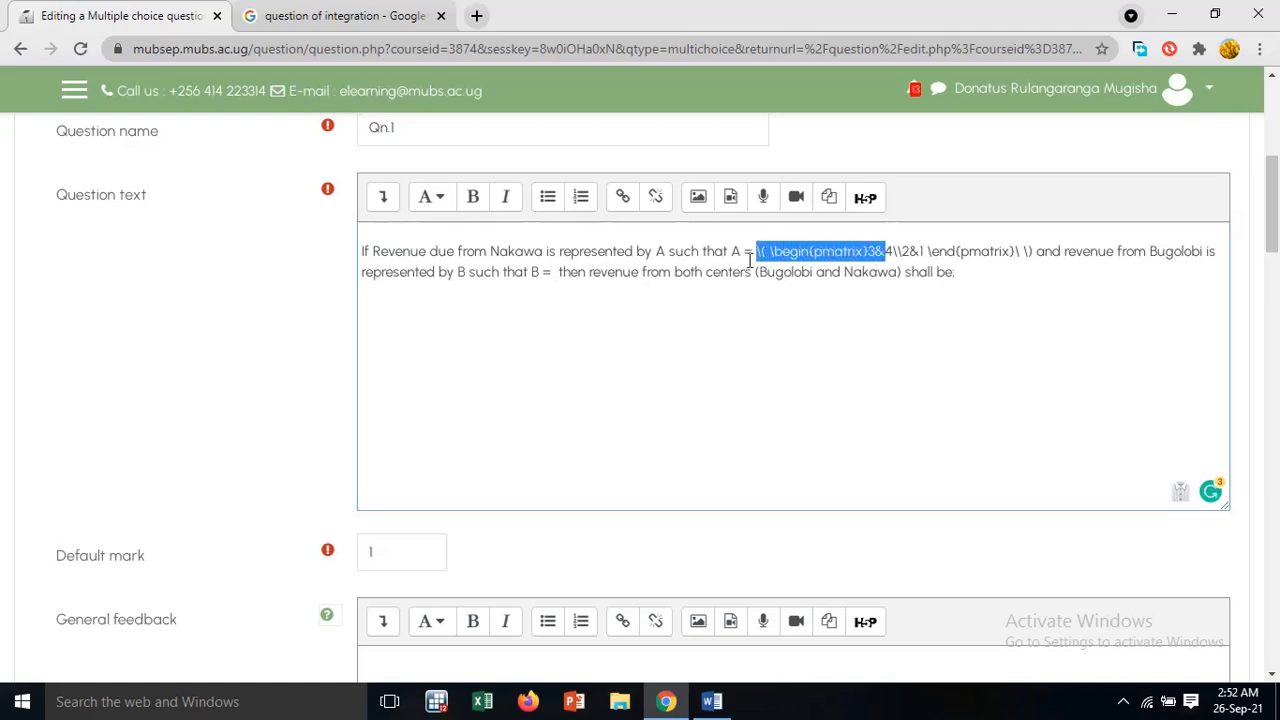
key(shift+Right)
key(shift+Right)
key(shift+Right)
key(shift+Right)
key(shift+Right)
key(shift+Right)
key(shift+Right)
key(shift+Right)
key(shift+Right)
key(shift+Right)
key(shift+Right)
key(shift+Right)
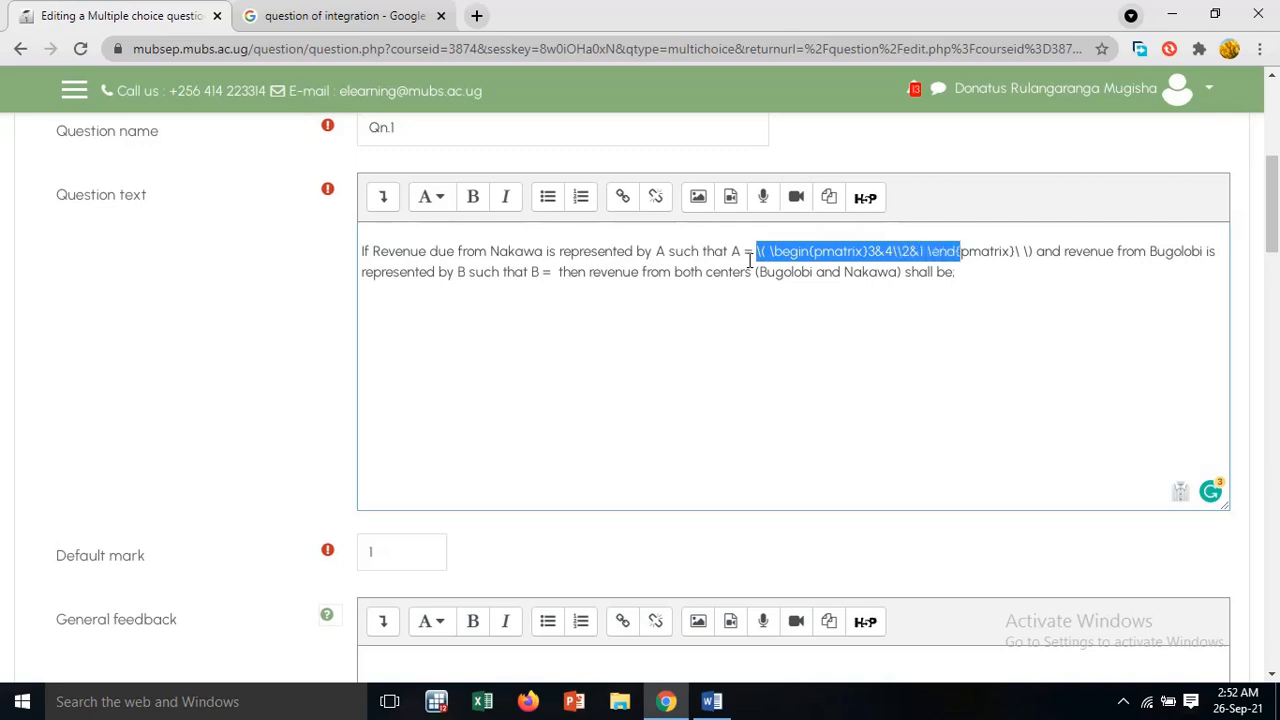
key(shift+Right)
key(shift+Right)
key(shift+Right)
key(shift+Right)
key(shift+Right)
key(shift+Right)
key(shift+Right)
key(shift+Right)
key(shift+Right)
key(shift+Right)
key(ctrl+c)
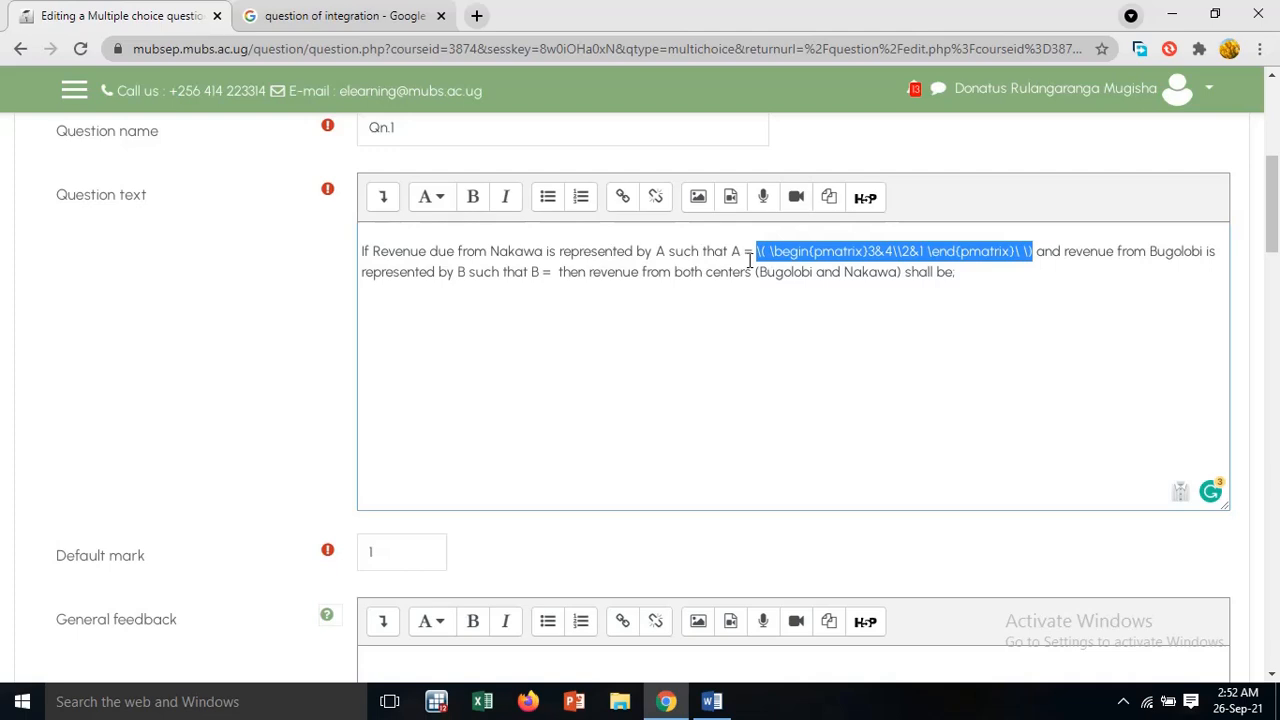
click(555, 272)
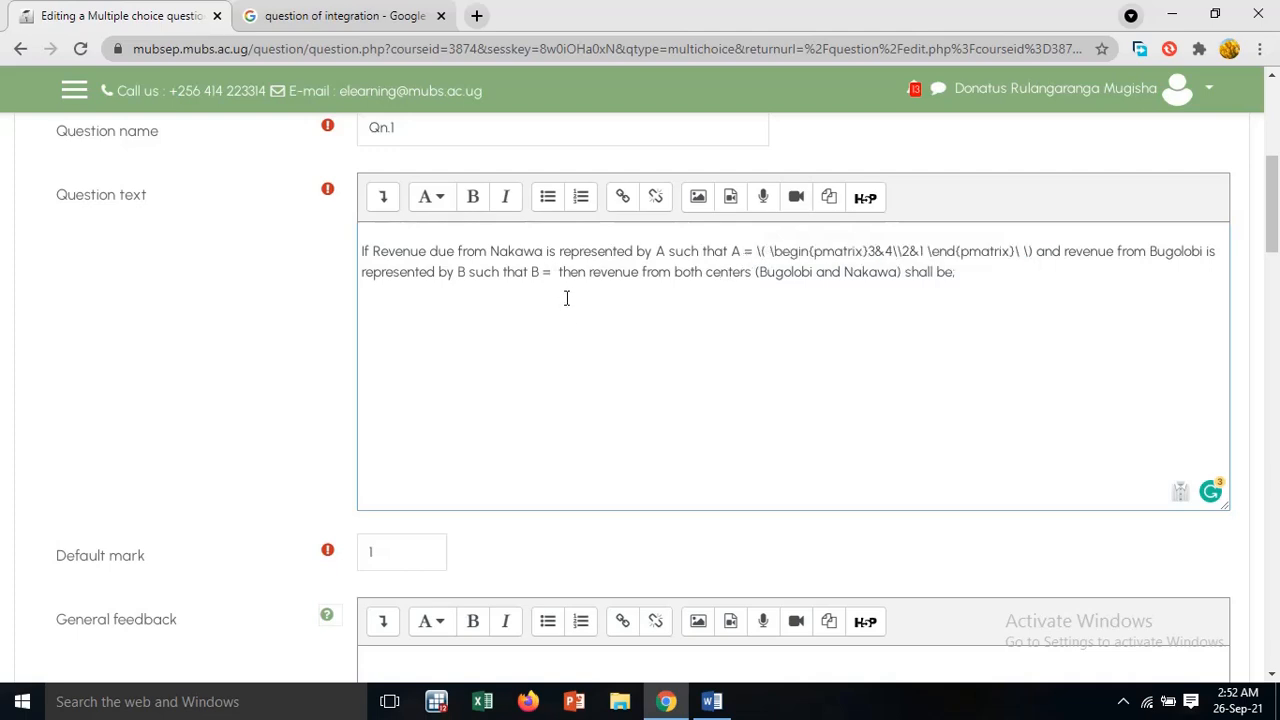
key(ctrl+v)
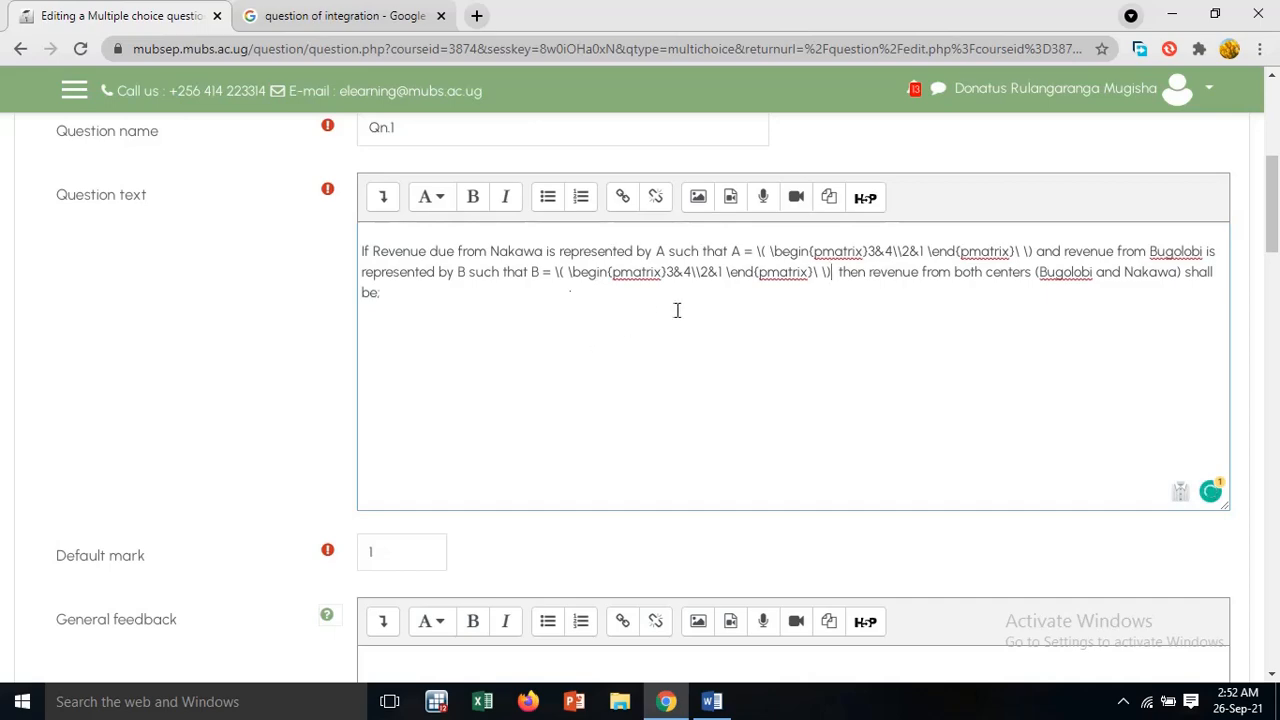
Check matrix B in the Word document, then change the copied code after "B =" in Moodle to 5&4\\3&1
click(725, 708)
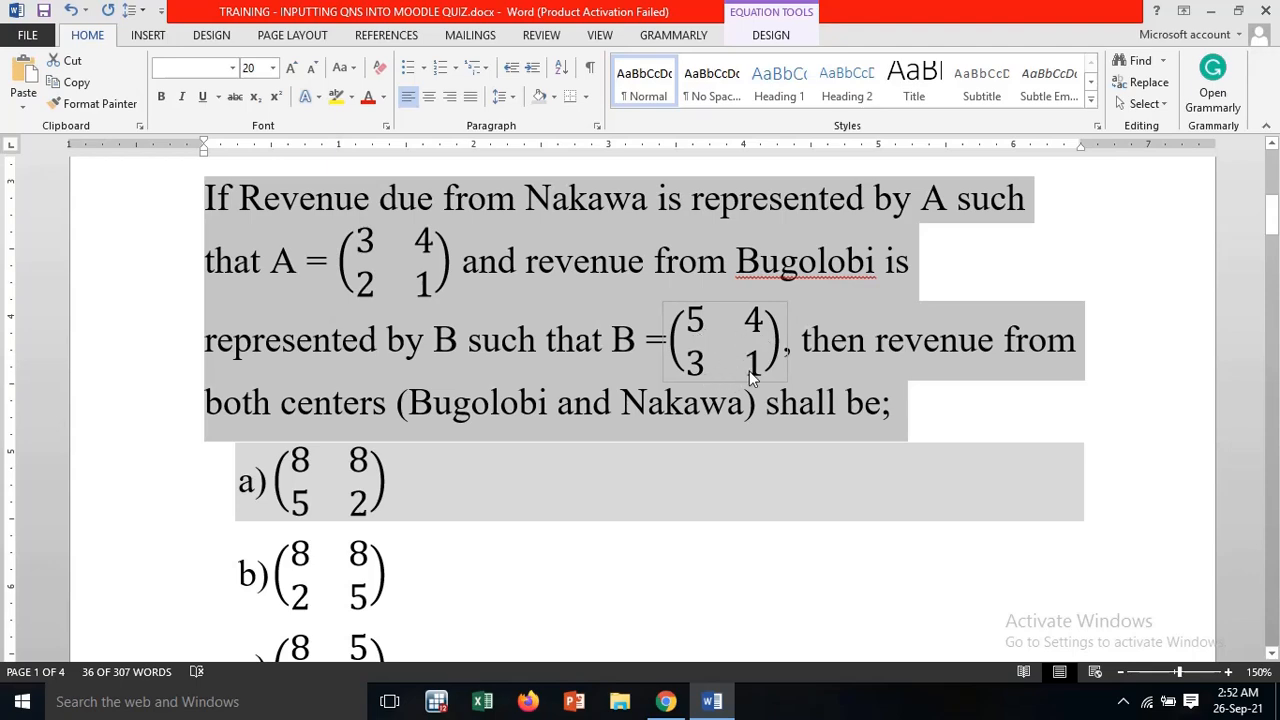
click(665, 701)
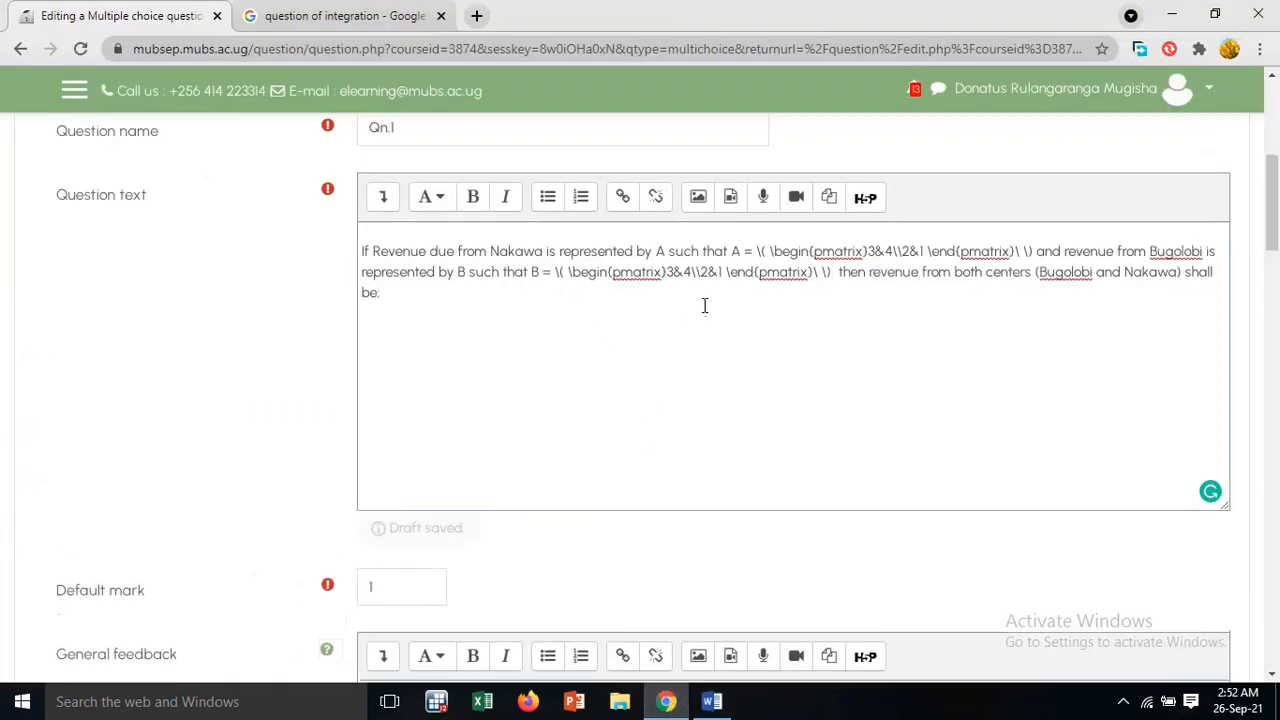
click(669, 272)
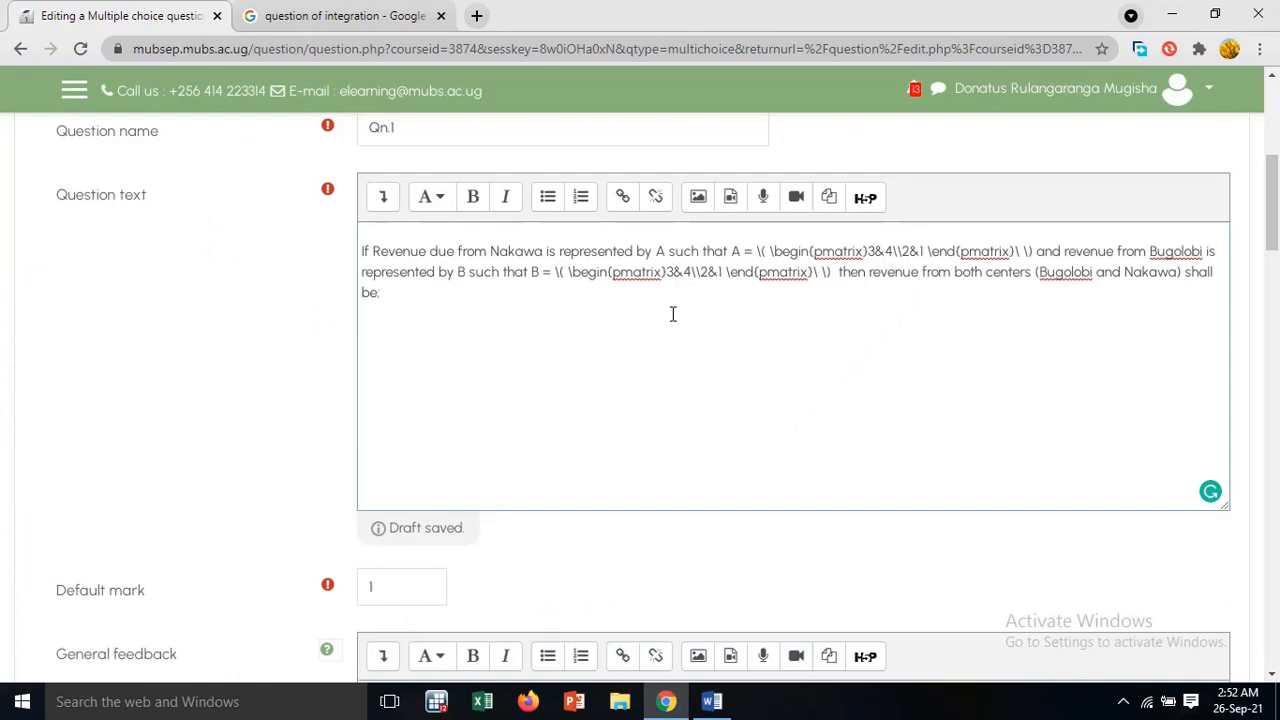
key(BackSpace)
text(5)
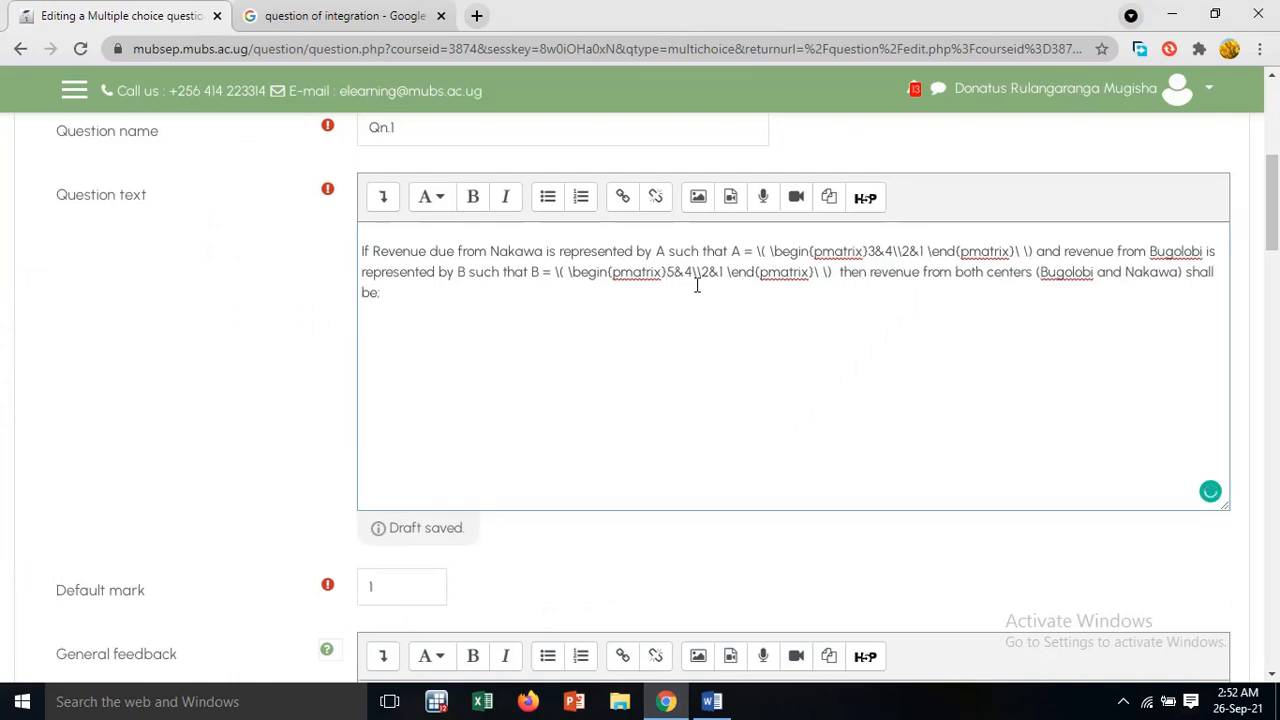
click(701, 272)
key(Delete)
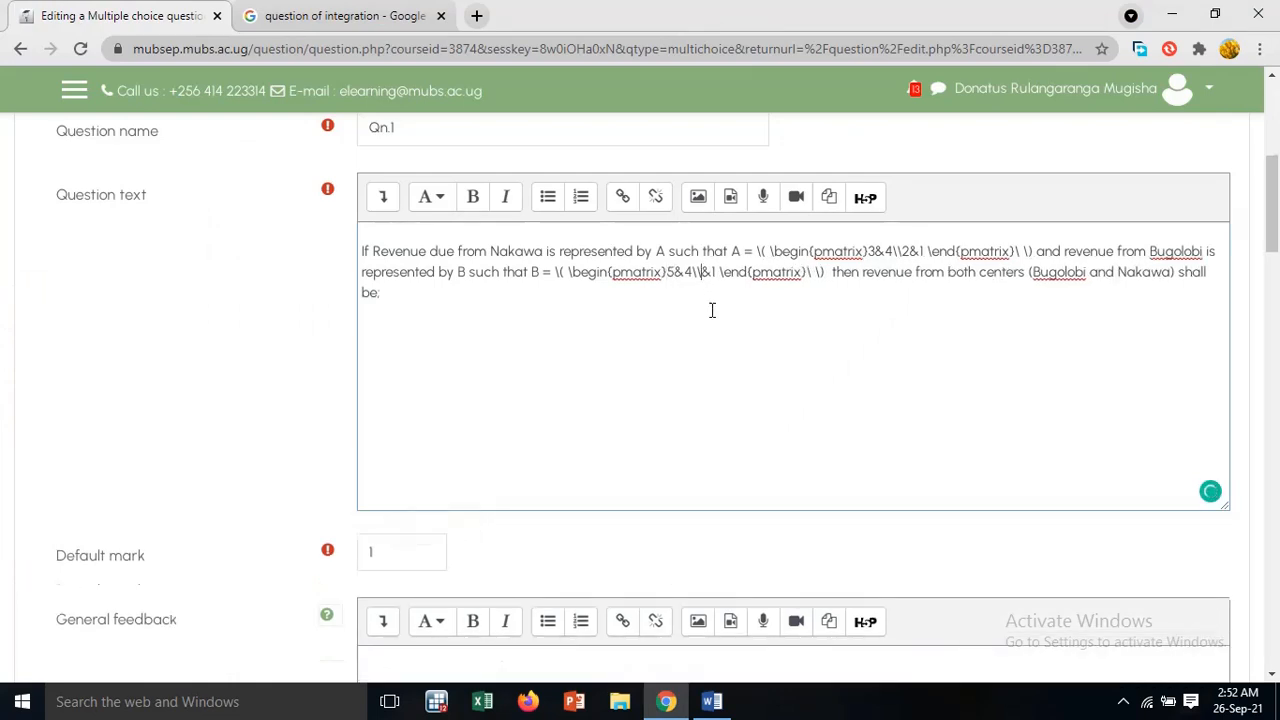
text(3)
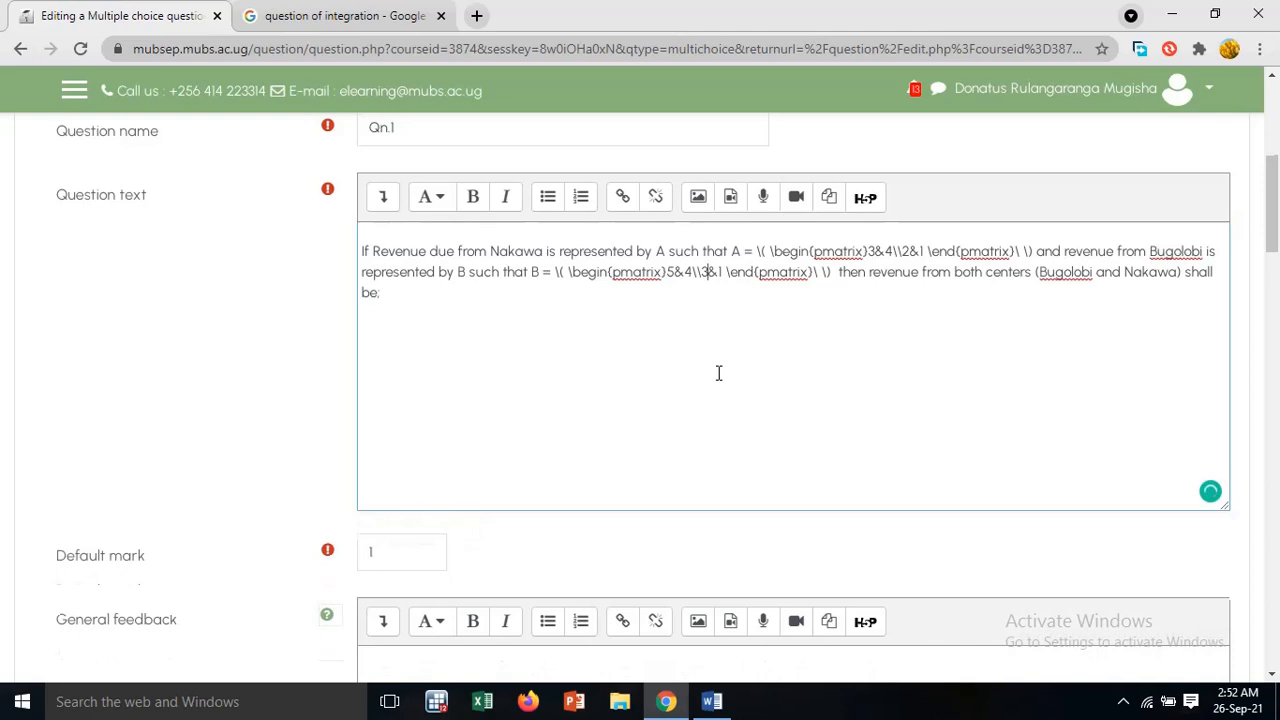
Review the answer options in the Word document, then paste the copied matrix code into the Choice 1 answer in Moodle
click(712, 701)
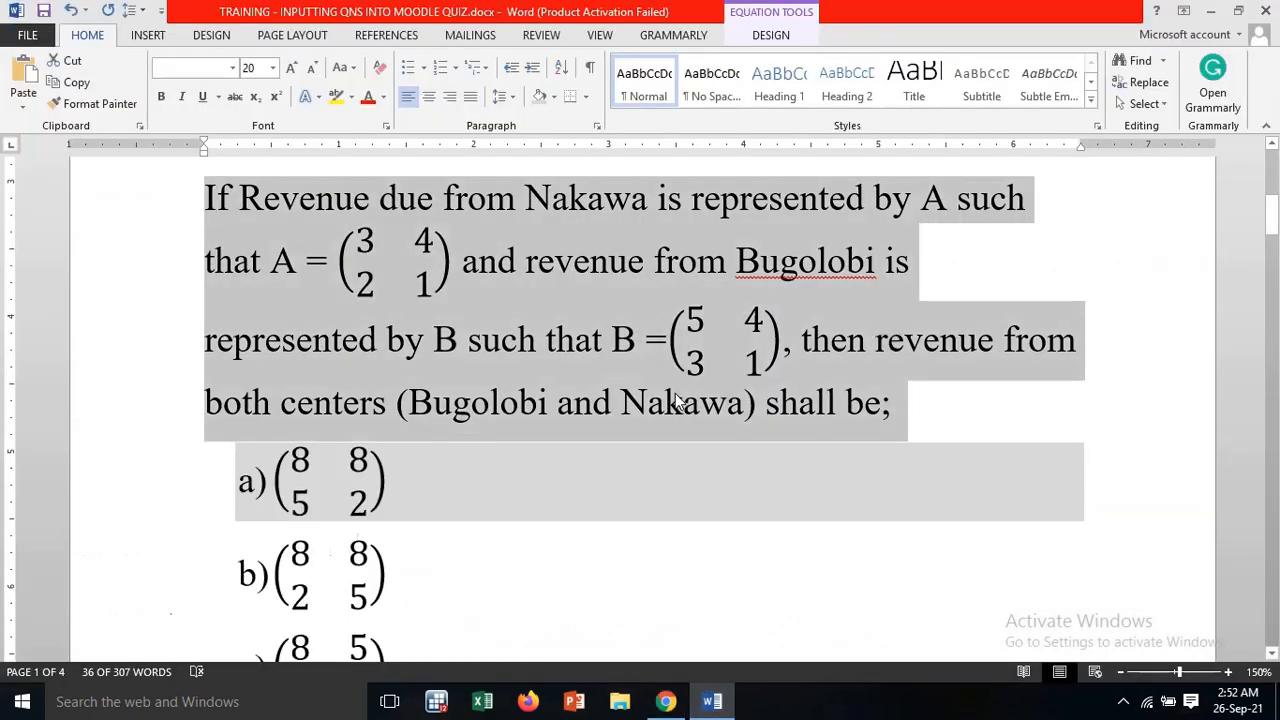
scroll(675, 400, down, 3)
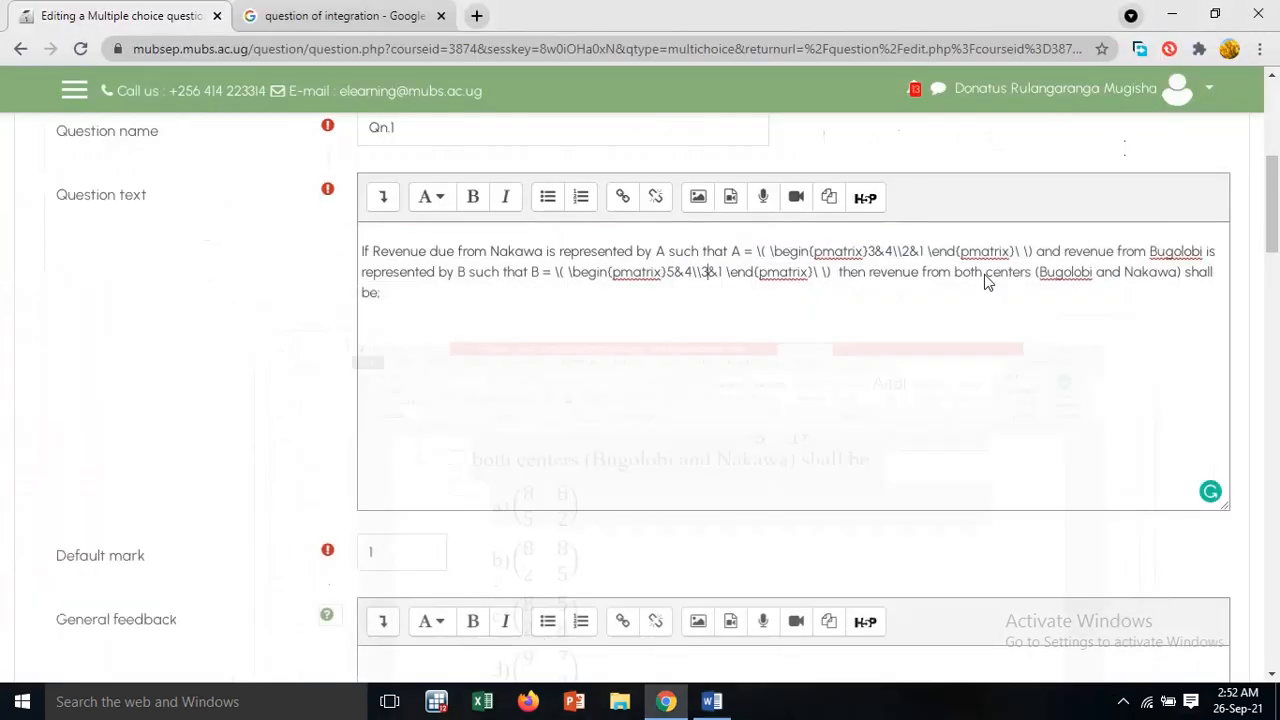
click(1212, 12)
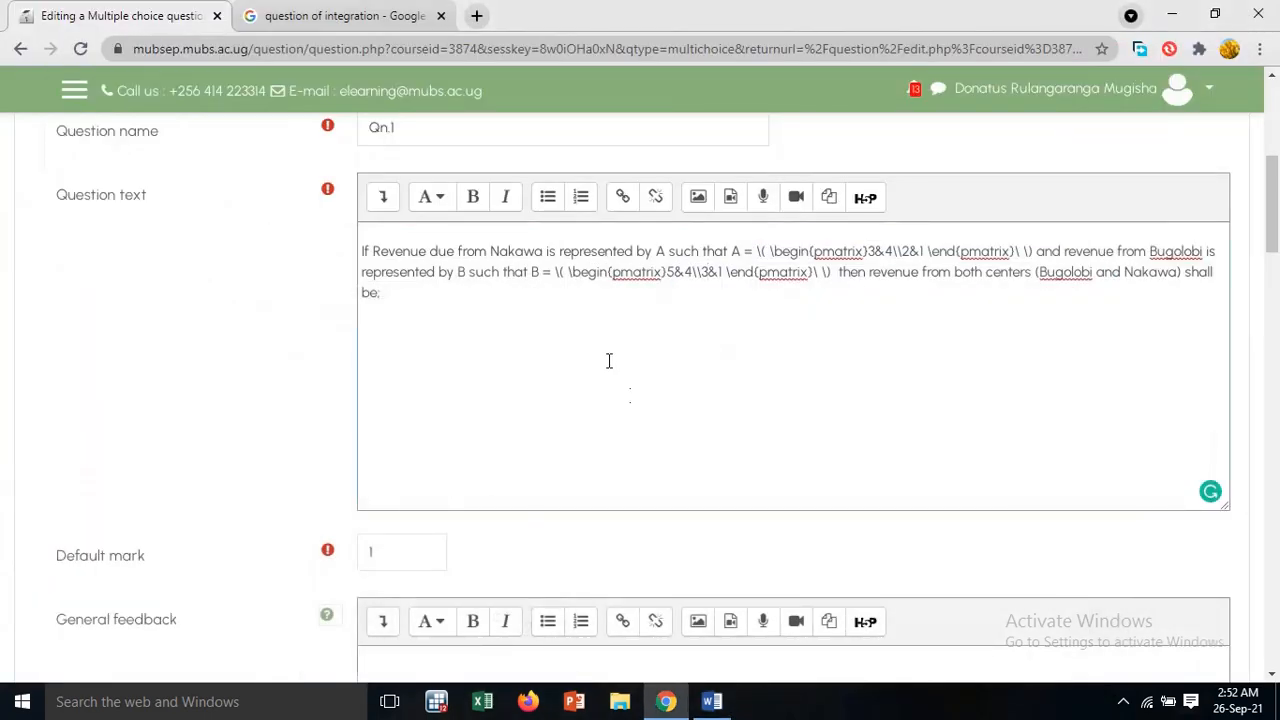
scroll(729, 343, down, 2)
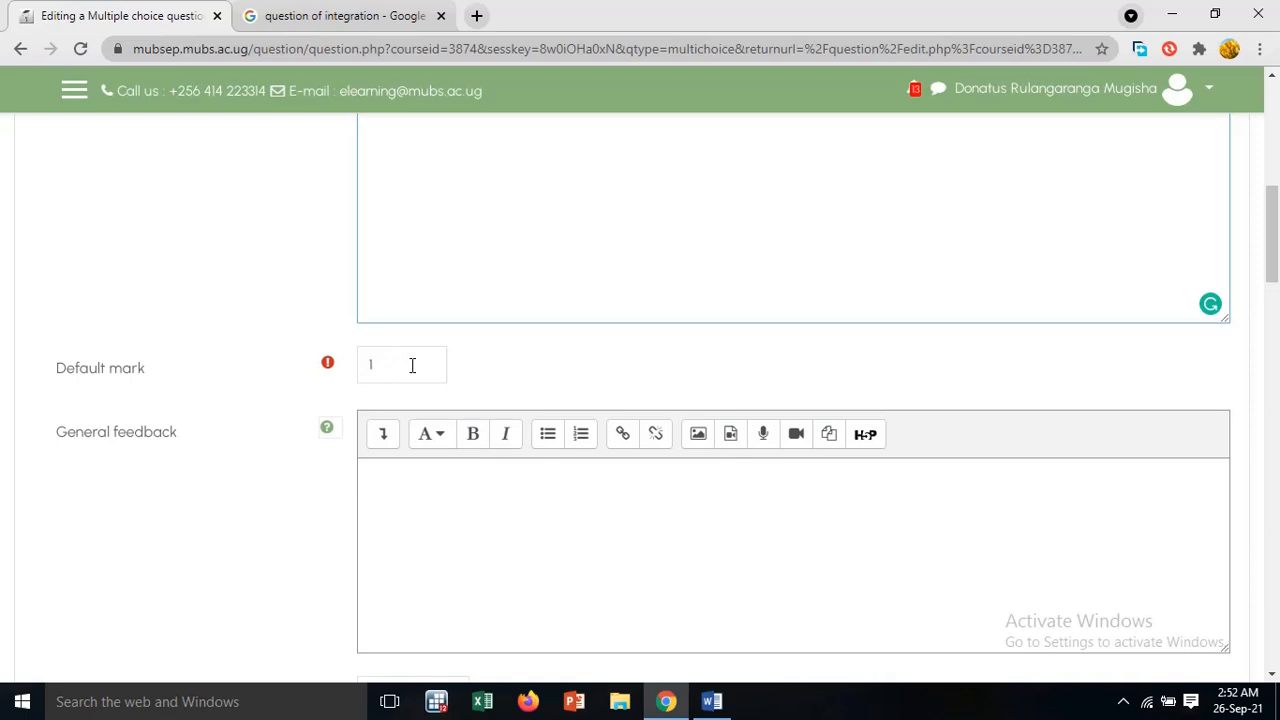
scroll(389, 366, down, 1)
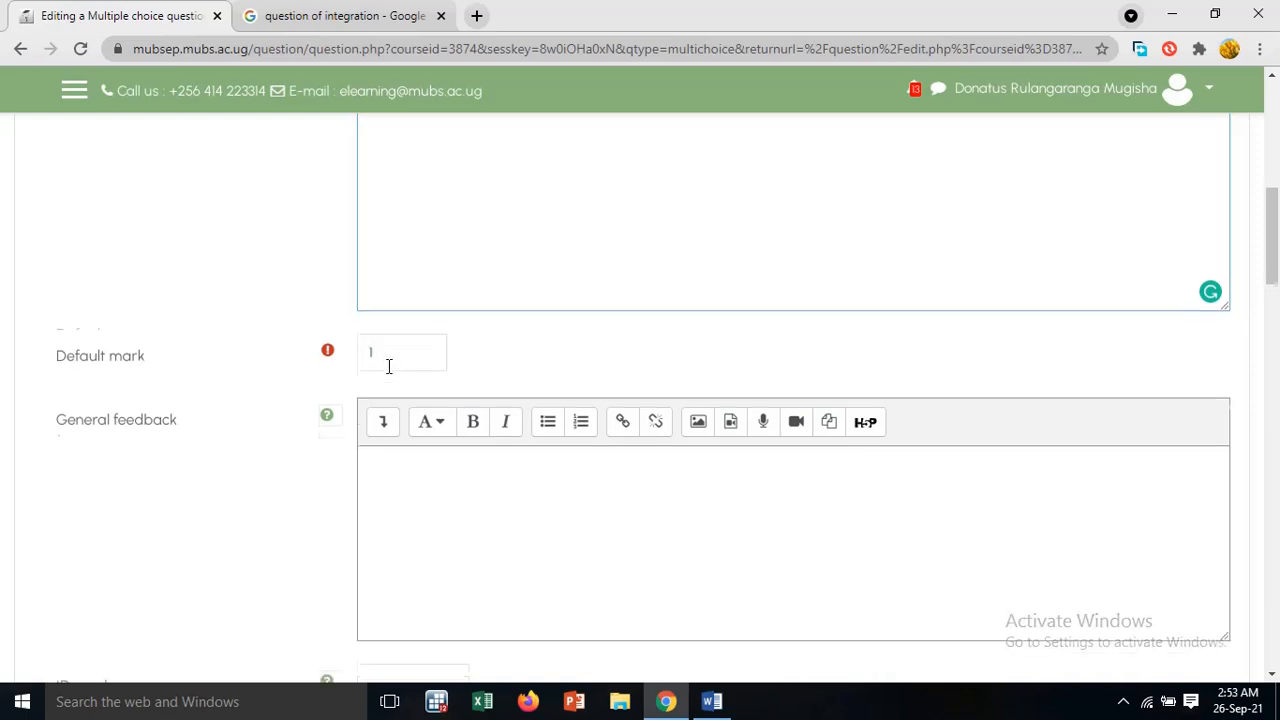
scroll(389, 366, down, 1)
scroll(389, 366, down, 2)
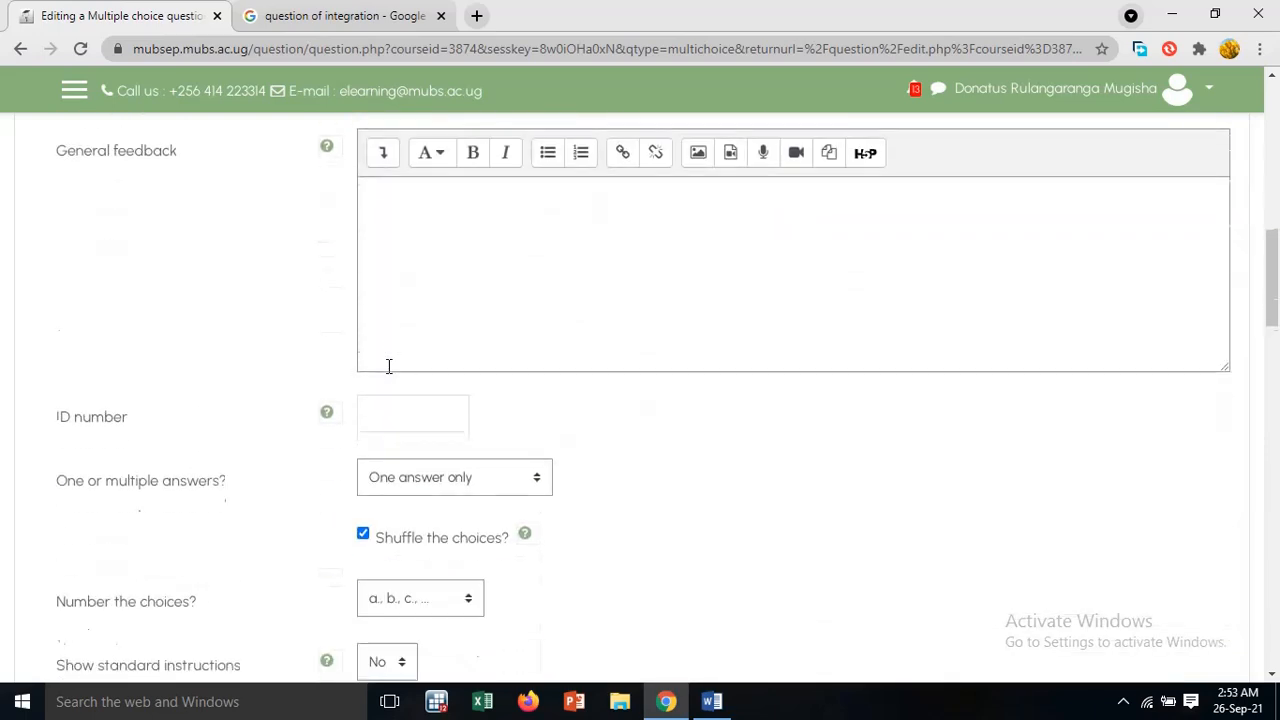
scroll(389, 366, down, 2)
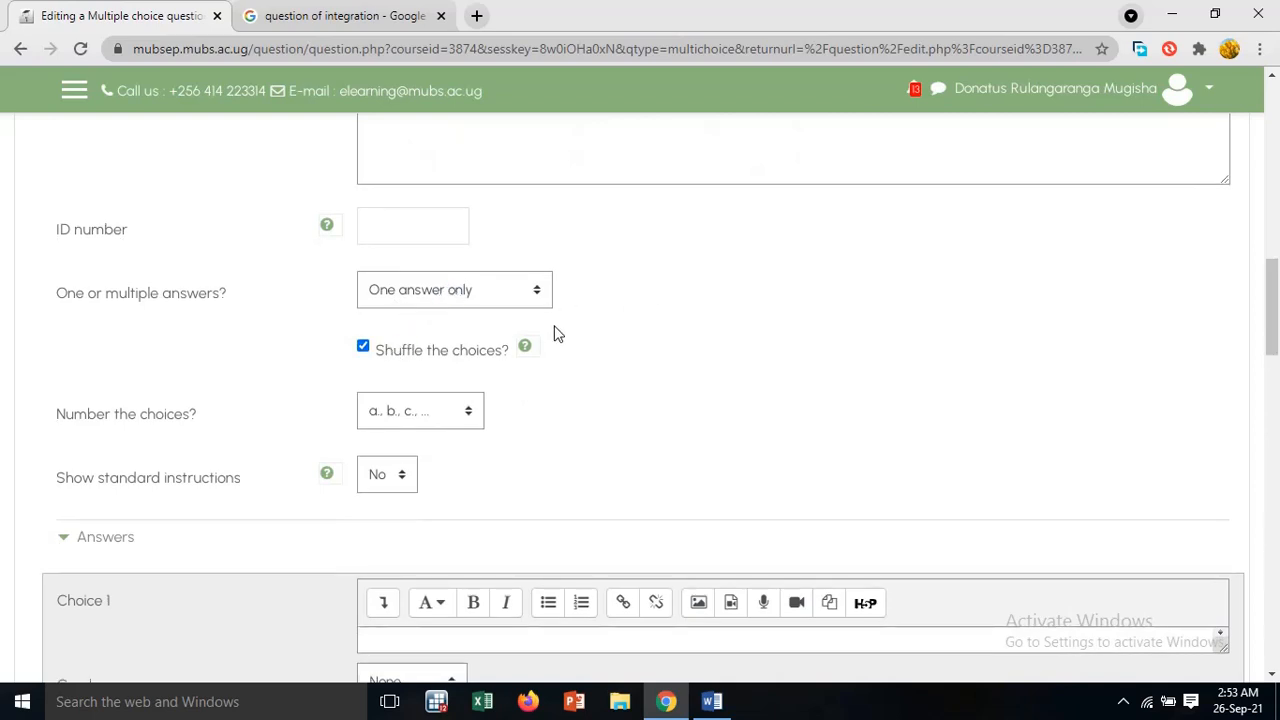
scroll(556, 333, down, 2)
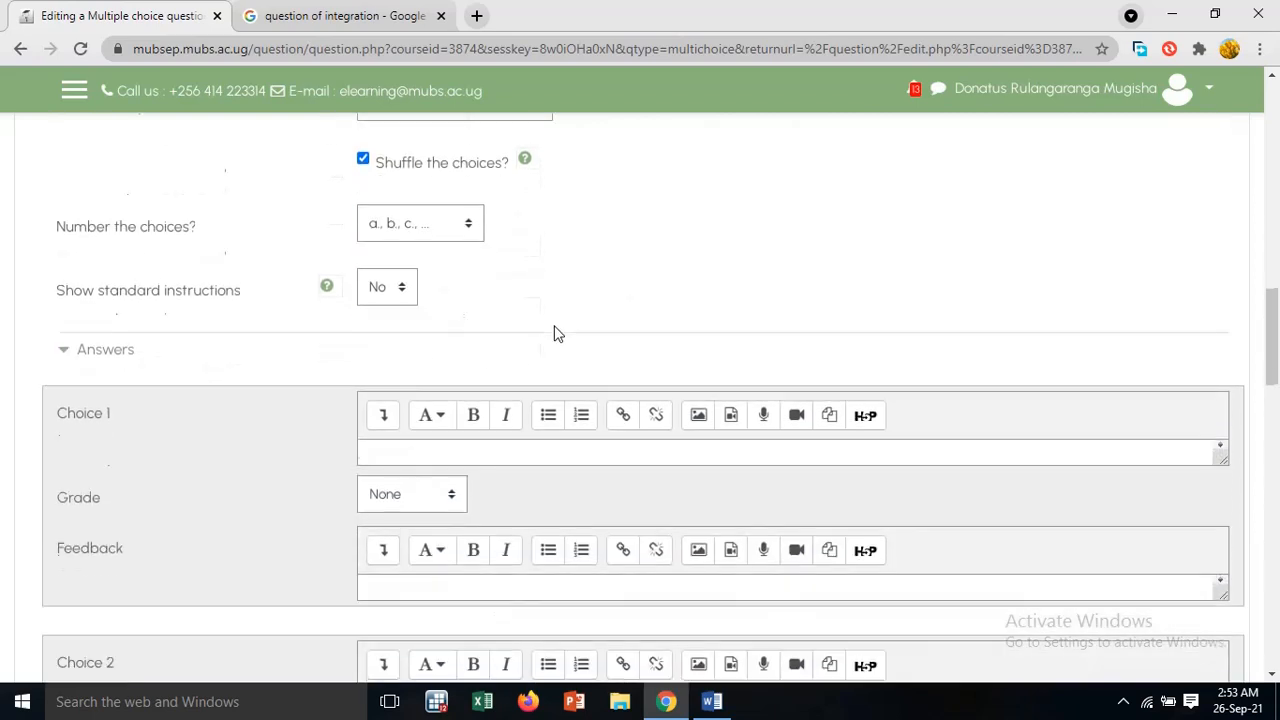
click(423, 453)
text(\( \begin{pmatrix}3&4\\2&1 \end{pmatrix}\ \))
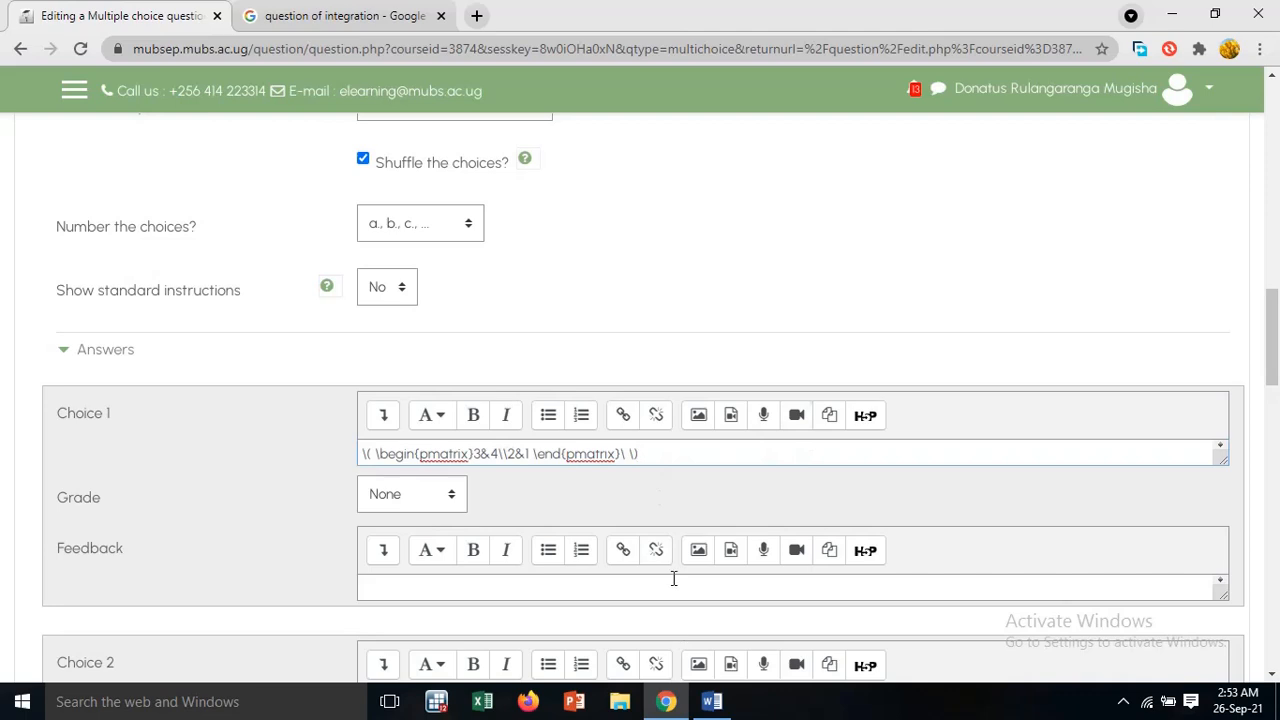
Check option a in the Word document, then set the first row of the Choice 1 matrix to 8&8
click(711, 701)
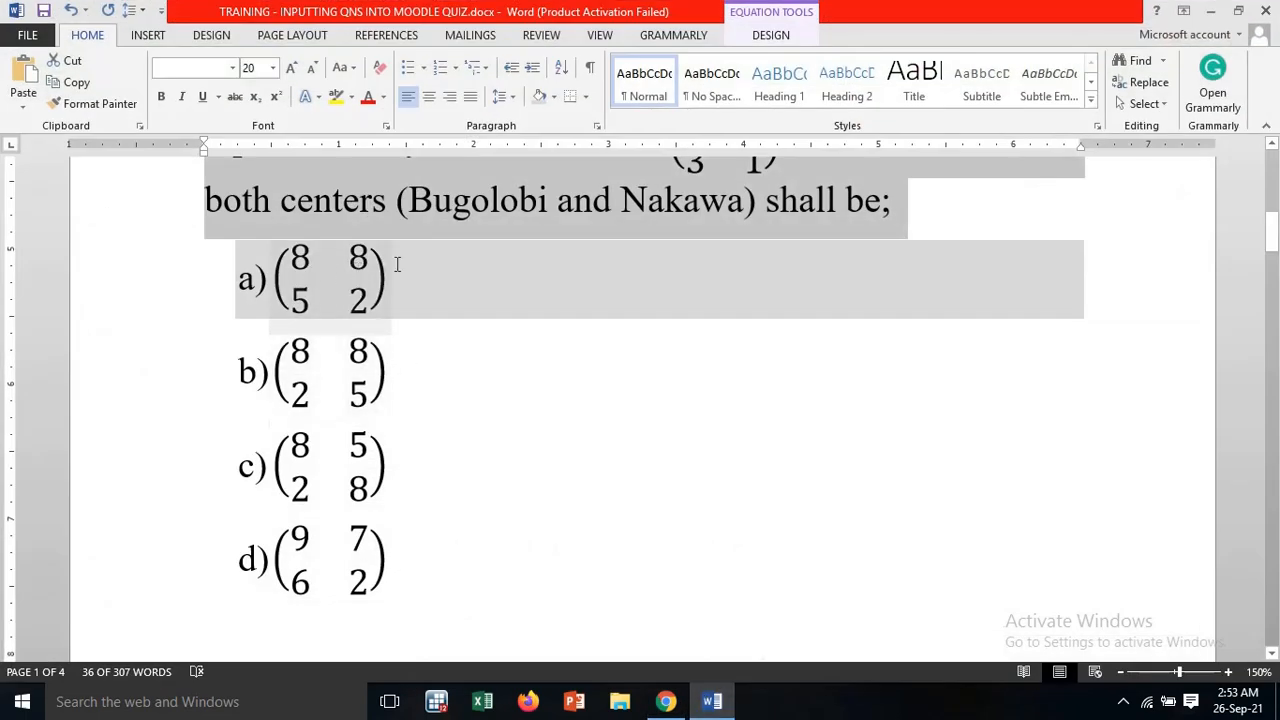
click(1212, 12)
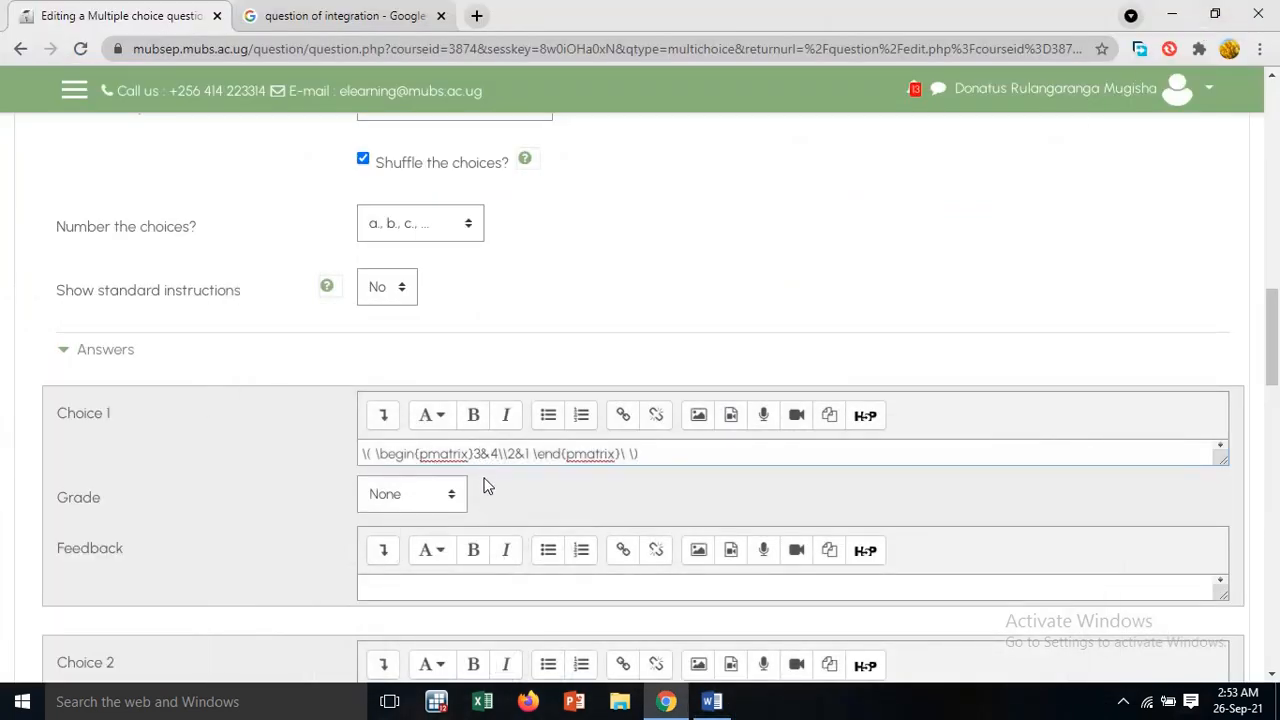
key(BackSpace)
text(8)
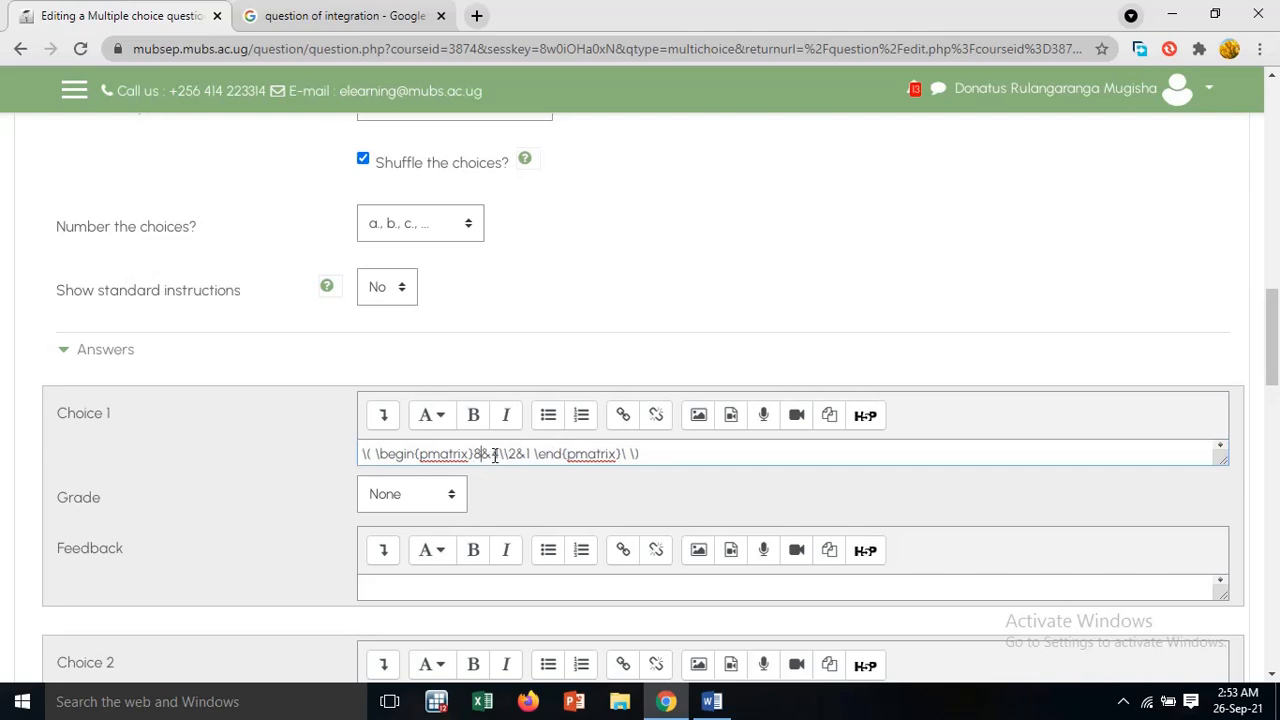
key(Delete)
text(8)
Recheck option a in Word, set the second row of the Choice 1 matrix to 5&2 and give the choice a 100% grade
click(712, 701)
click(712, 701)
key(BackSpace)
key(BackSpace)
key(BackSpace)
text(5&1)
key(BackSpace)
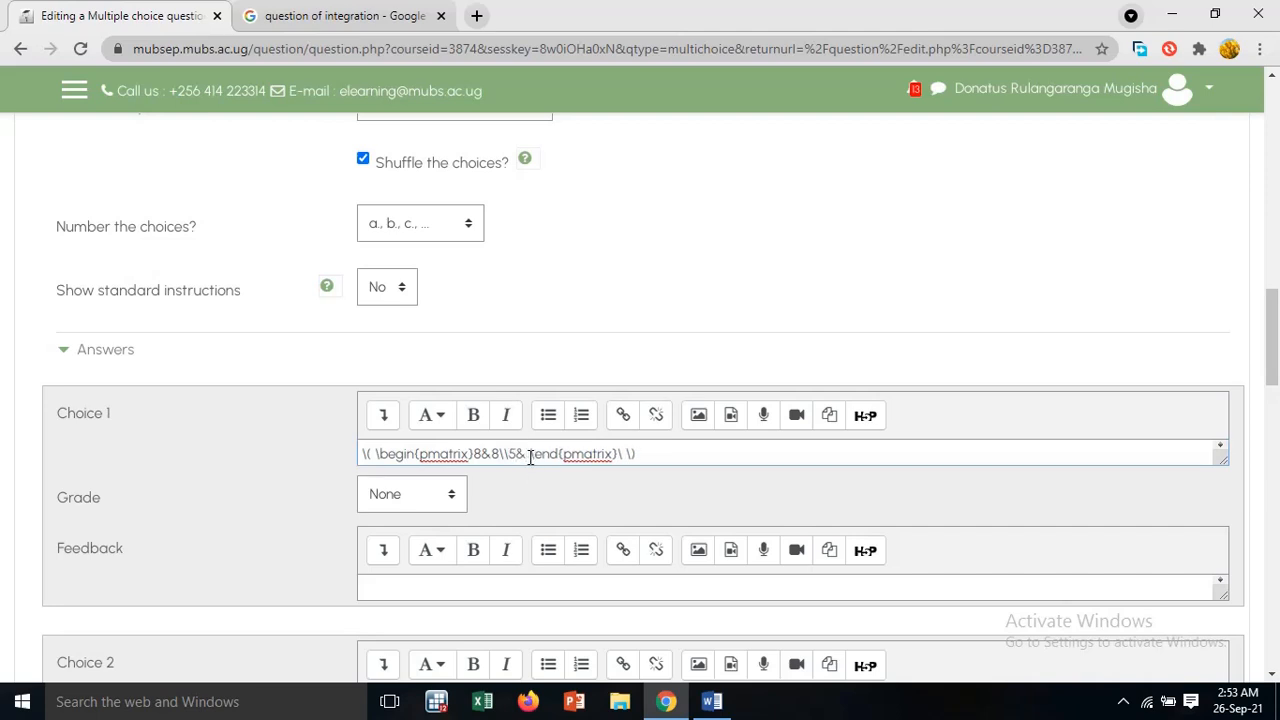
text(2)
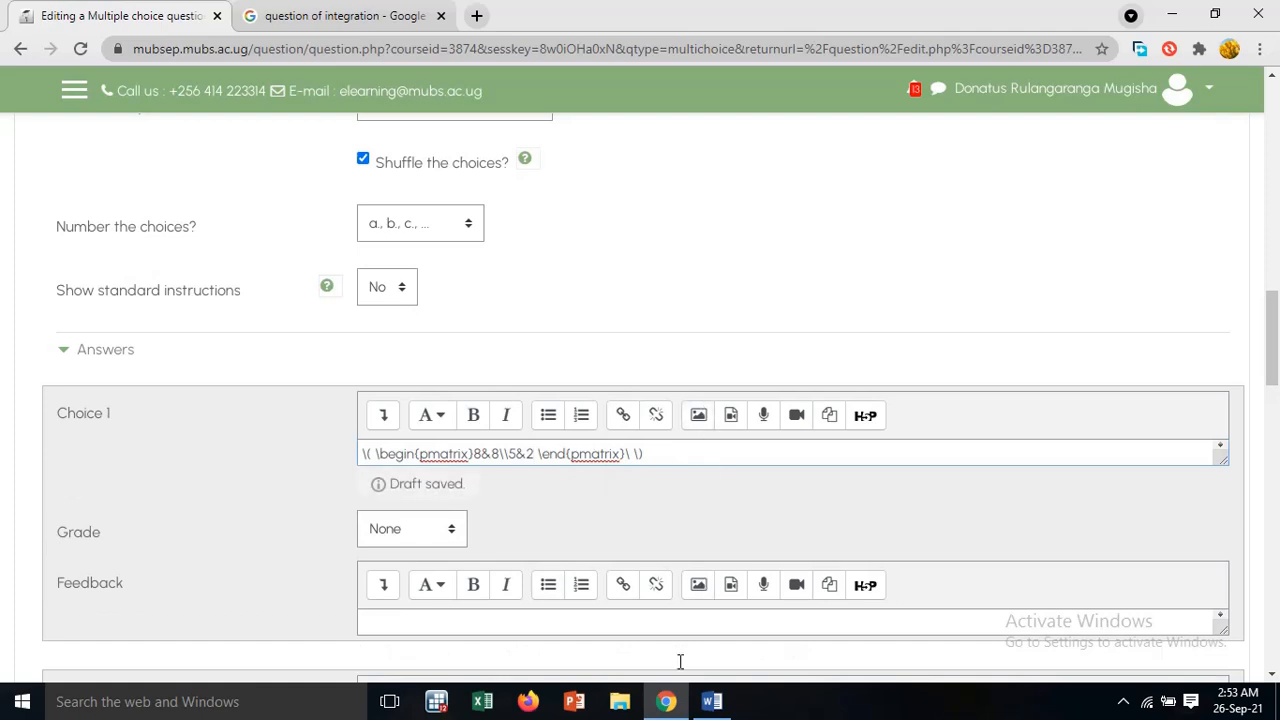
click(453, 525)
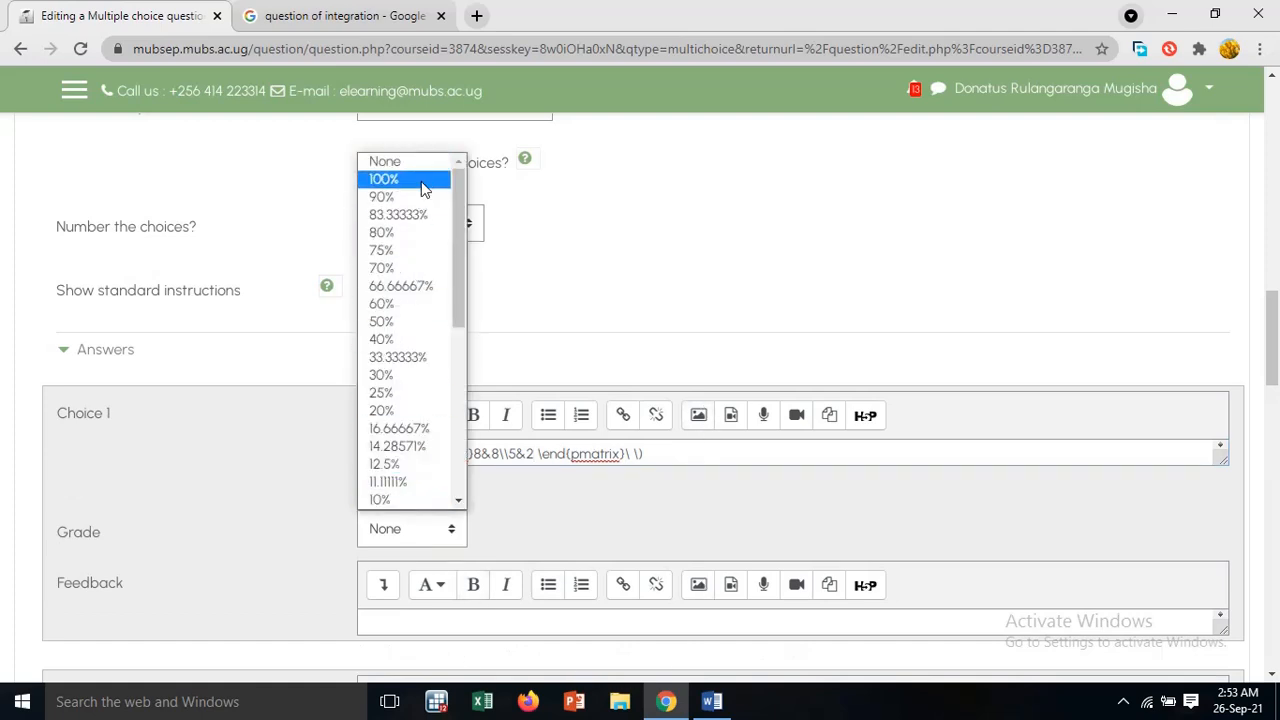
click(425, 184)
Paste the copied matrix code into the Choice 2 answer
scroll(603, 545, down, 3)
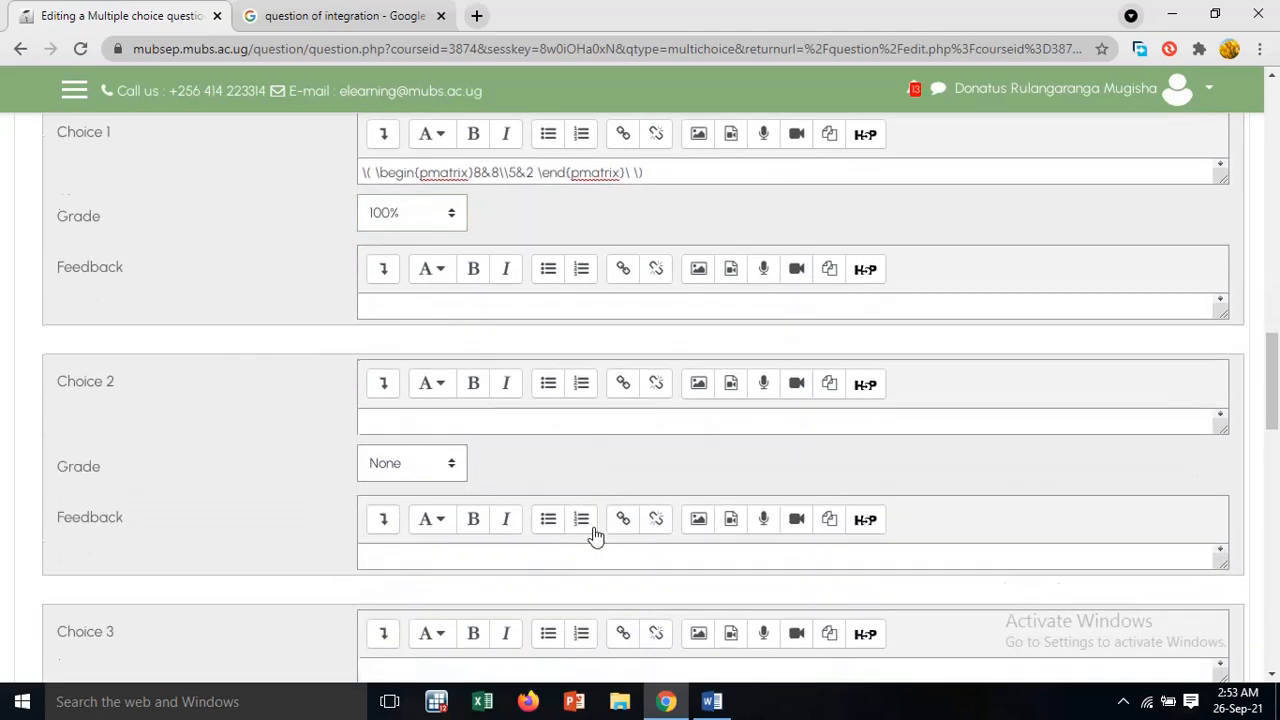
click(514, 426)
text(\( \begin{pmatrix}3&4\\2&1 \end{pmatrix}\ \))
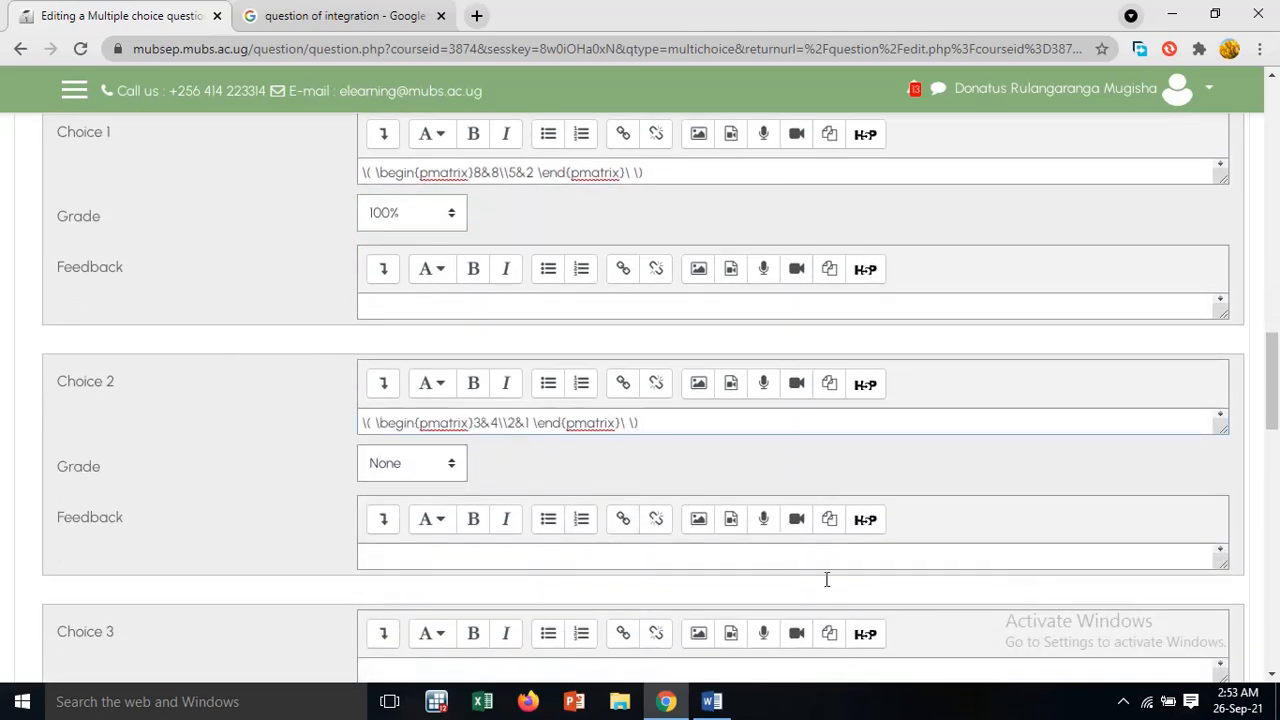
Check option b in the Word document, then set the first row of the Choice 2 matrix to 8&8
click(709, 703)
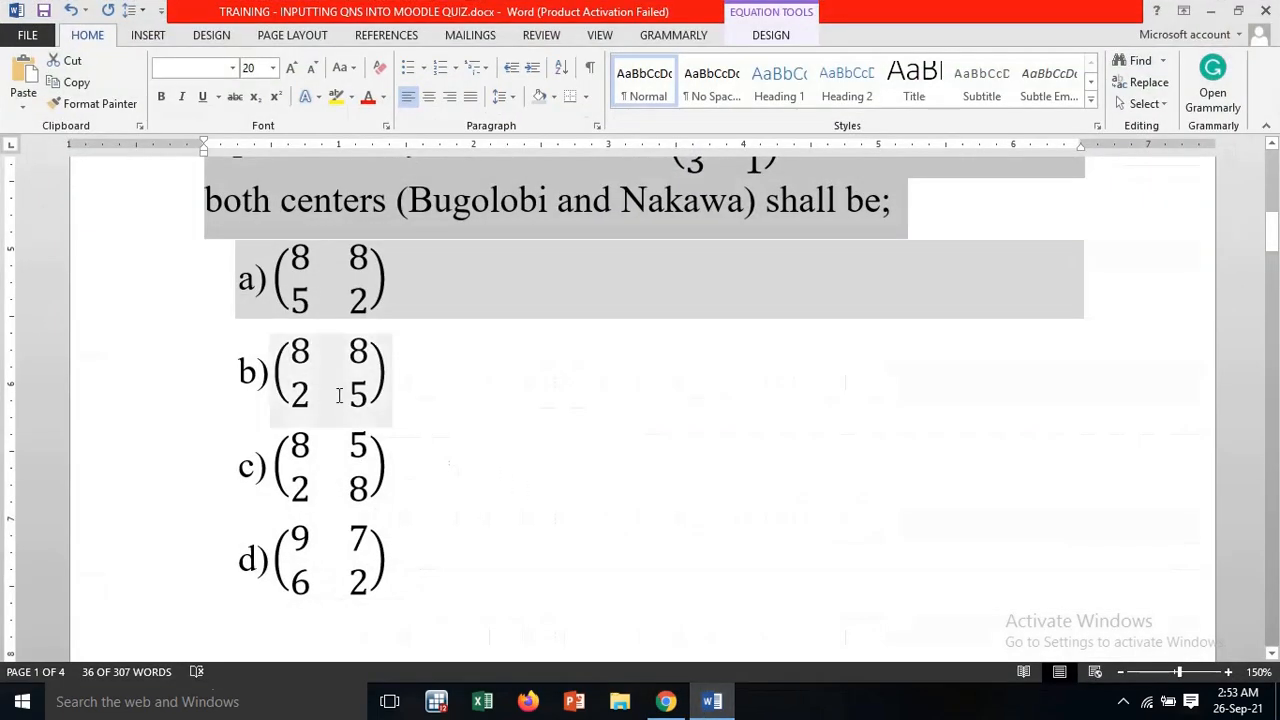
click(665, 703)
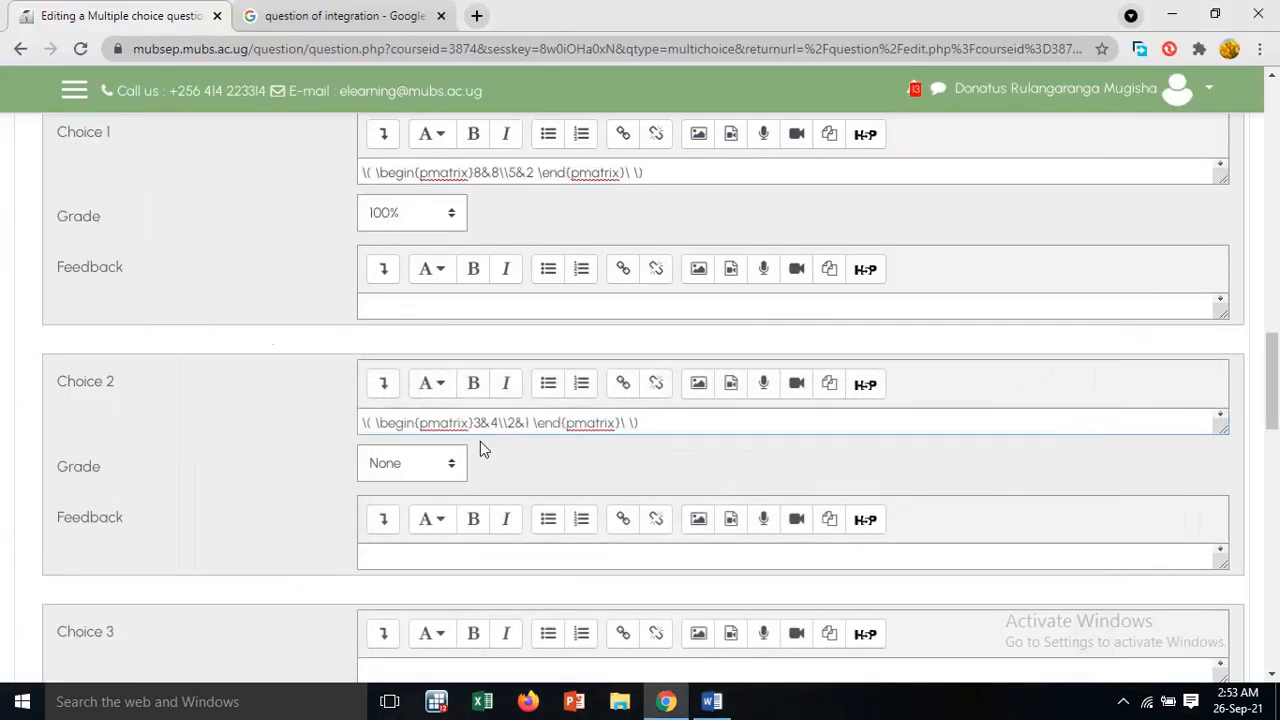
key(BackSpace)
text(8)
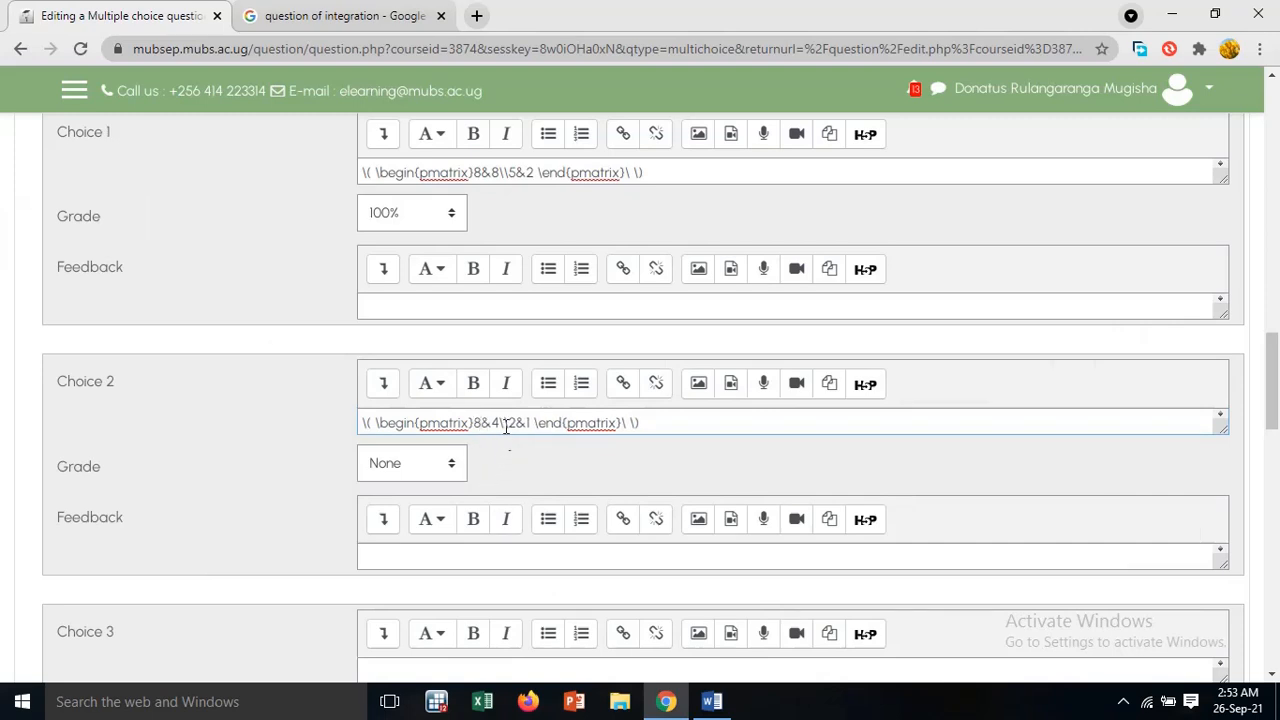
key(BackSpace)
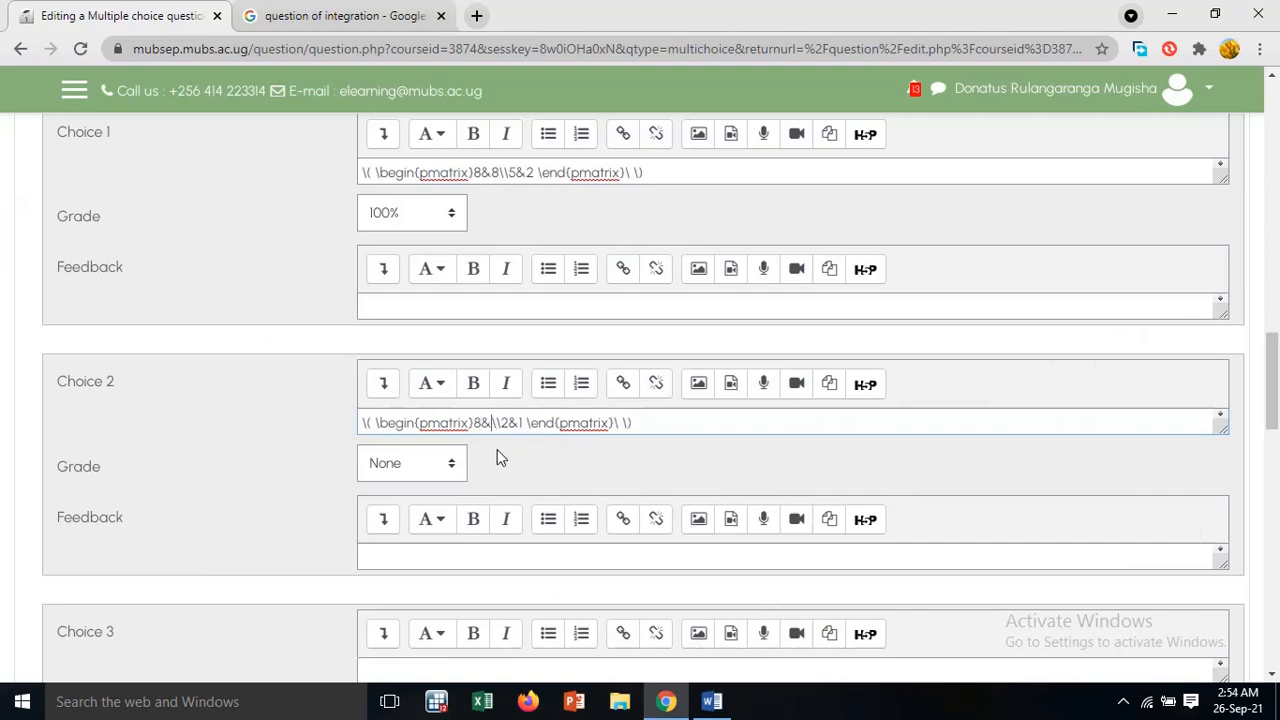
text(8)
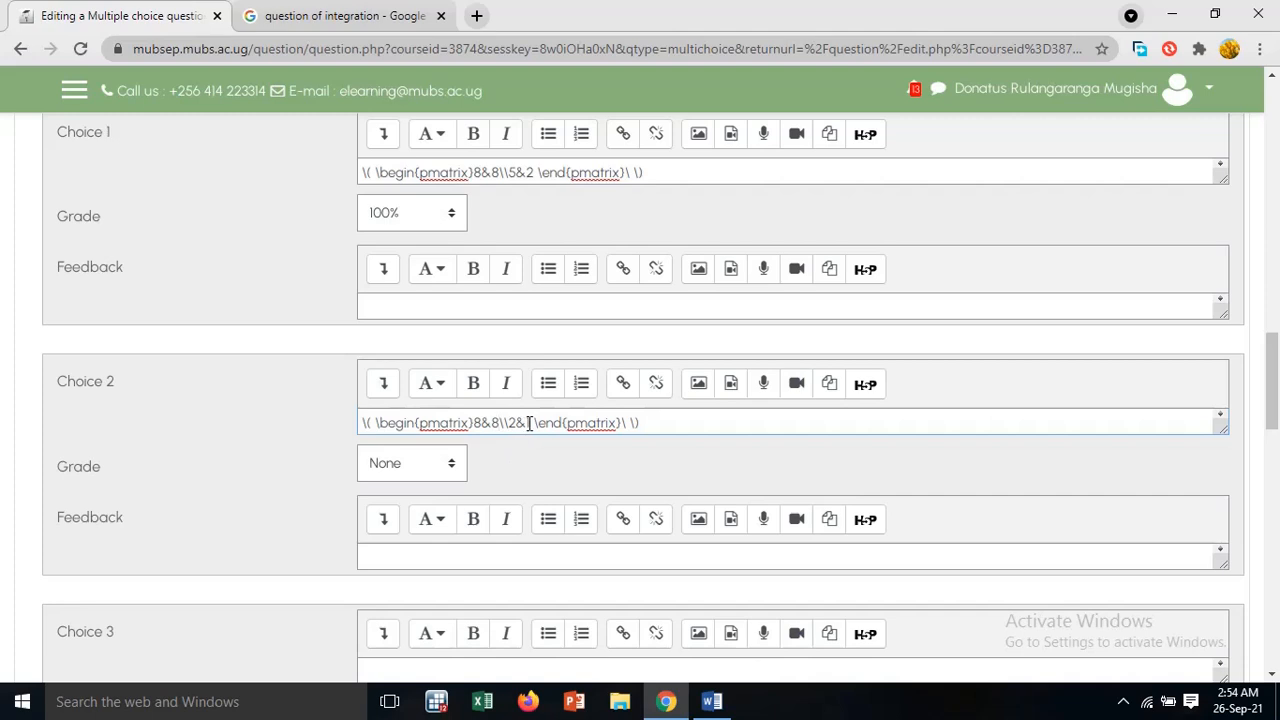
Complete the second row of the Choice 2 matrix as 2&5
click(533, 425)
key(BackSpace)
text(5)
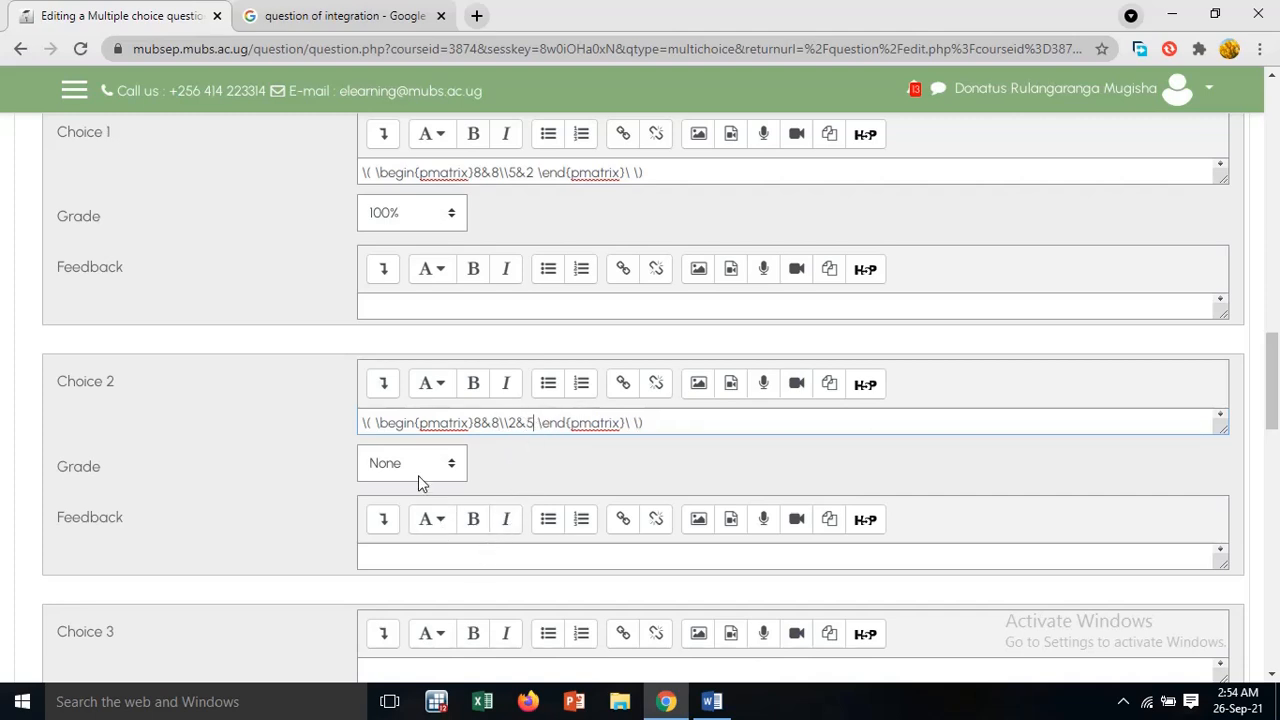
Paste the copied matrix code into the Choice 3 answer
scroll(420, 483, down, 3)
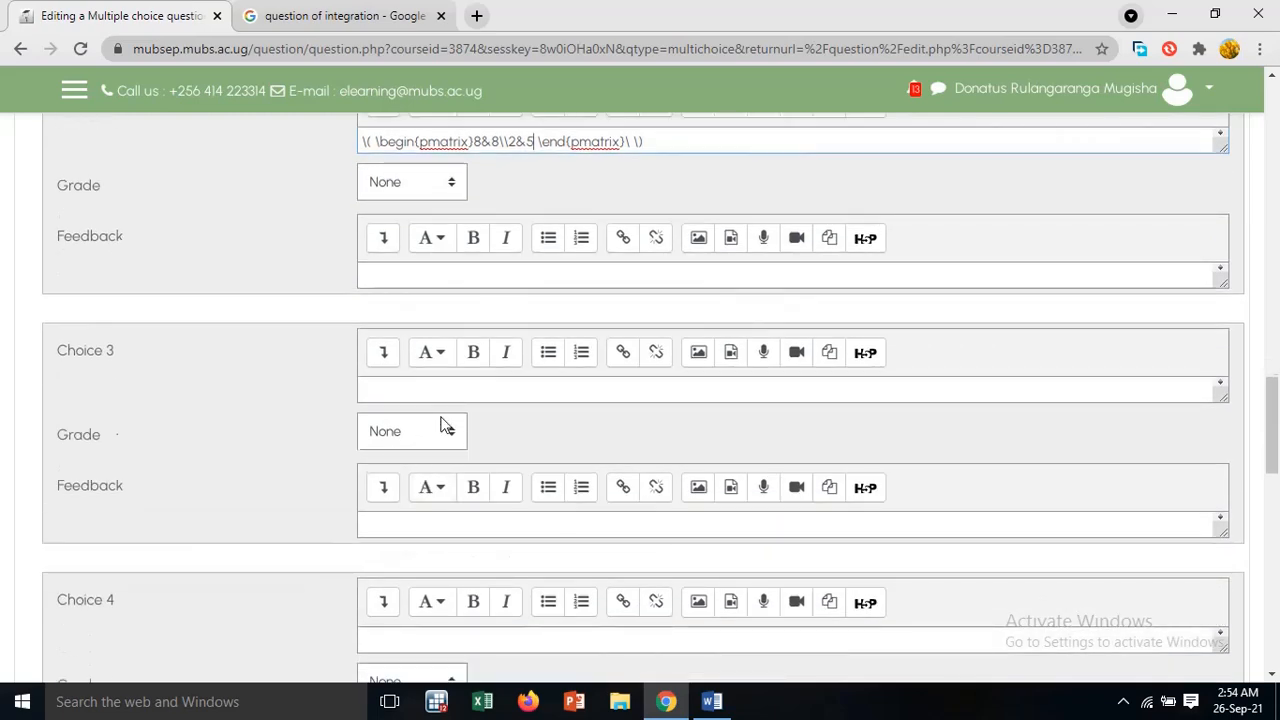
click(448, 395)
text(\( \begin{pmatrix}8&8\\2&5 \end{pmatrix}\ \))
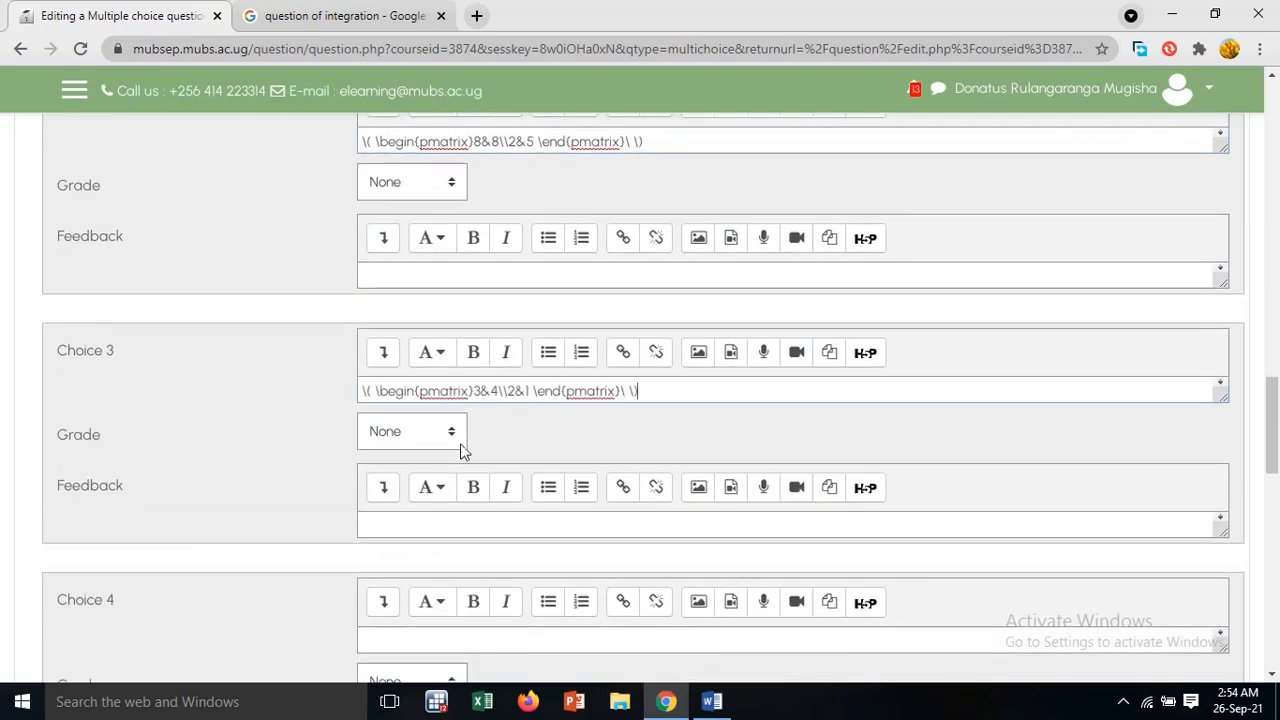
Check option c in the Word document, then set the Choice 3 matrix rows to 8&5 and 2&8
click(712, 701)
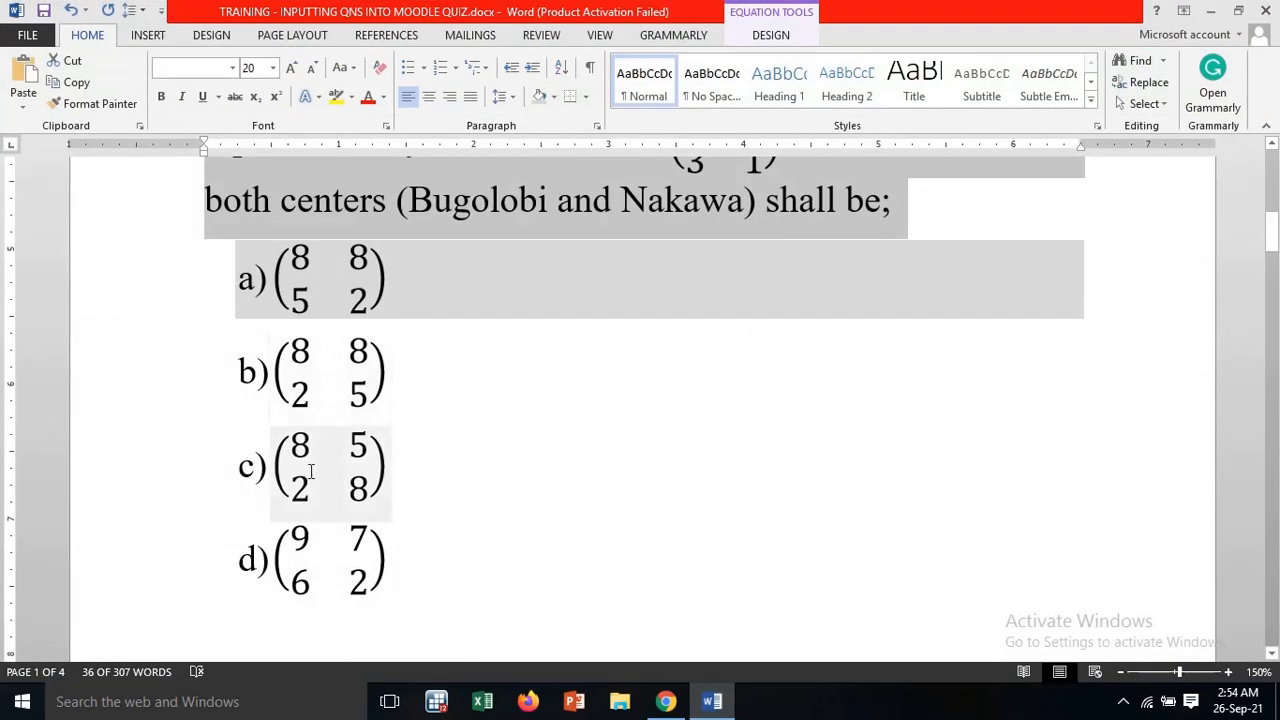
click(1211, 18)
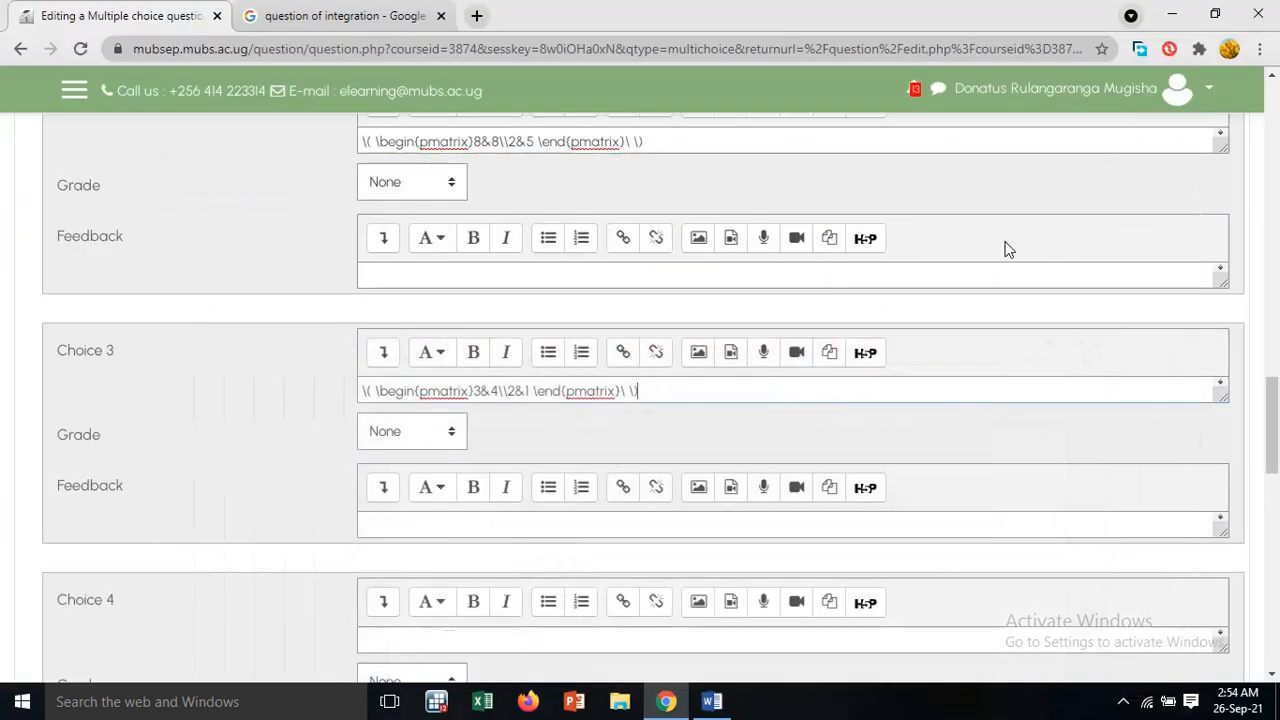
click(480, 391)
key(BackSpace)
text(8)
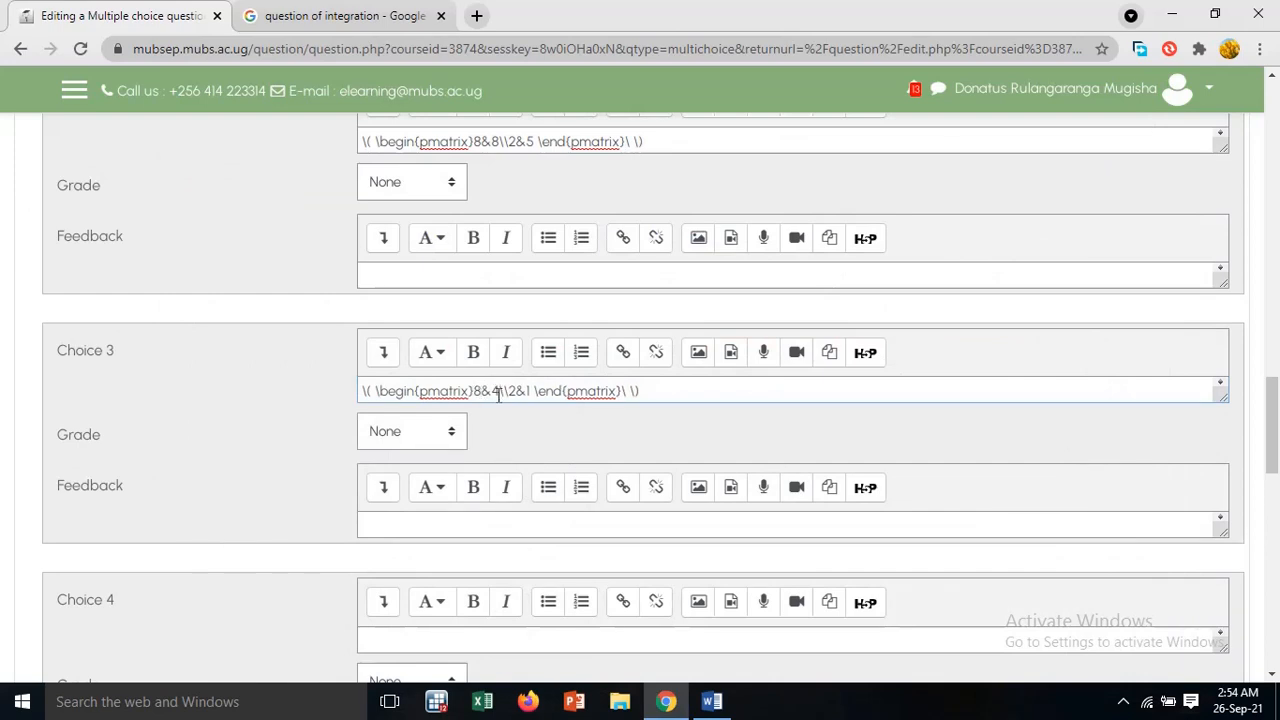
click(497, 391)
key(BackSpace)
text(5)
click(530, 391)
key(BackSpace)
text(8)
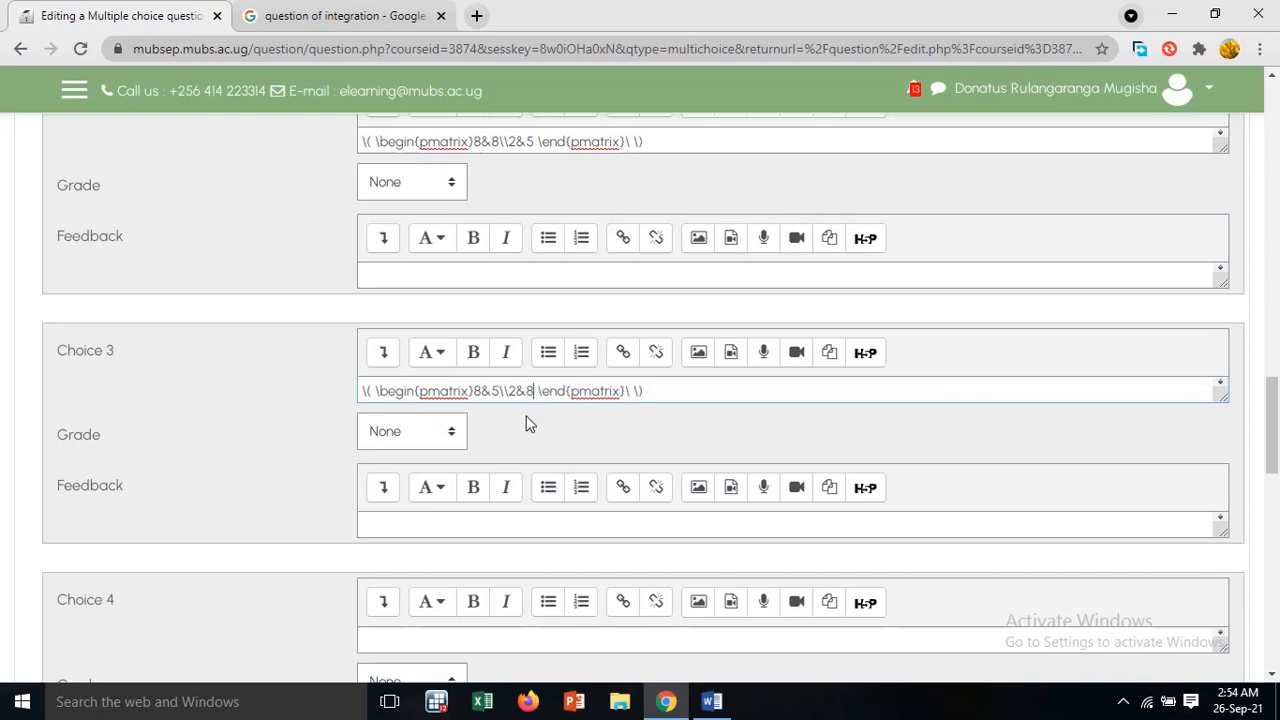
Check option d in the Word document, then paste the copied matrix code into the Choice 4 answer
click(712, 702)
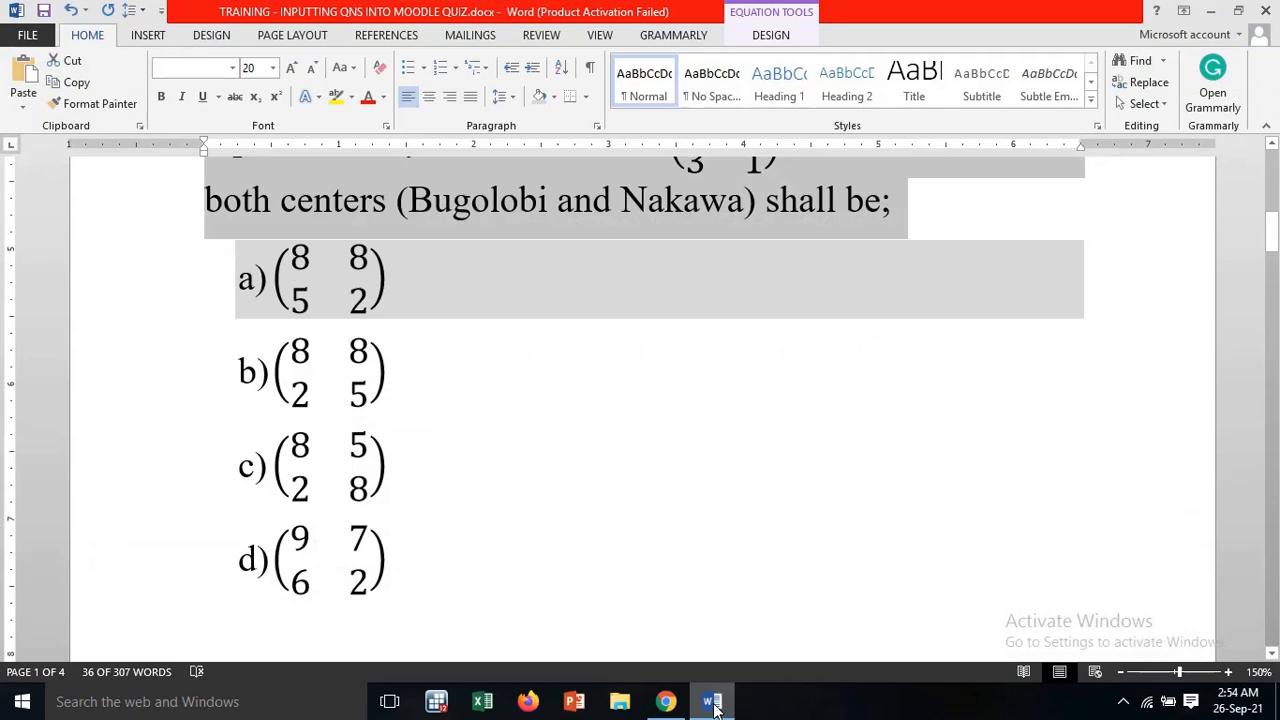
click(712, 702)
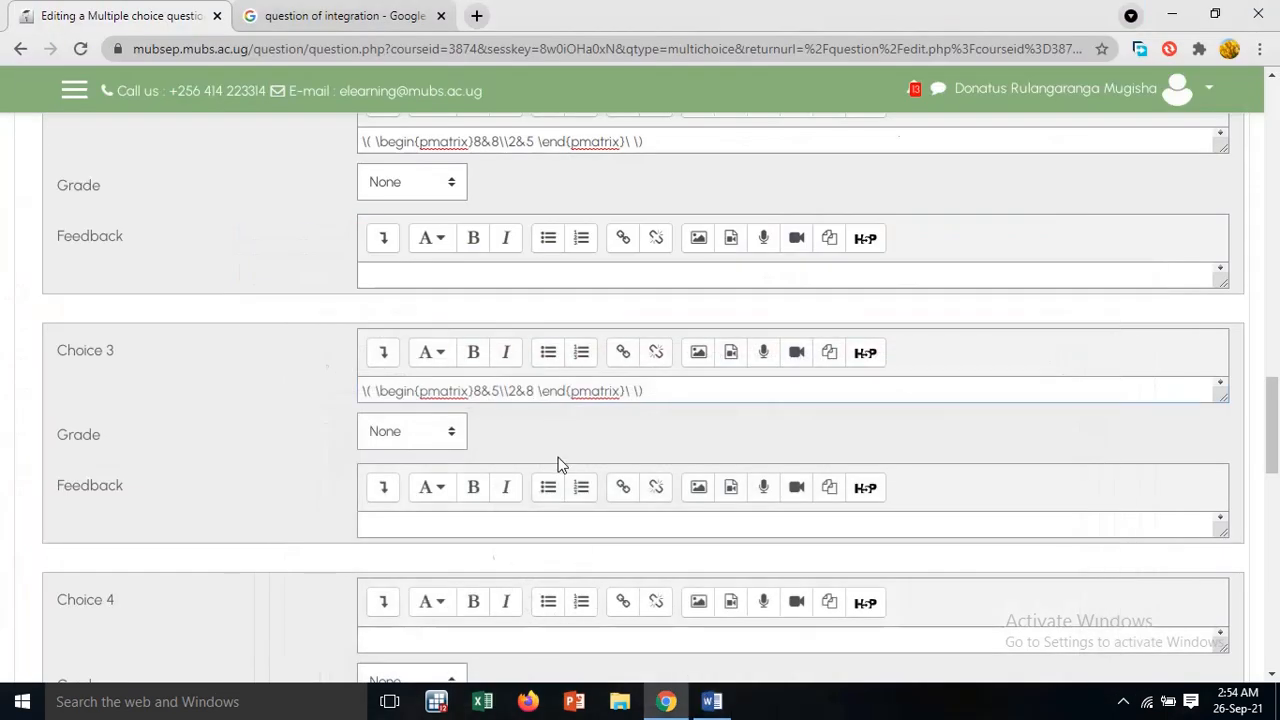
scroll(557, 463, down, 4)
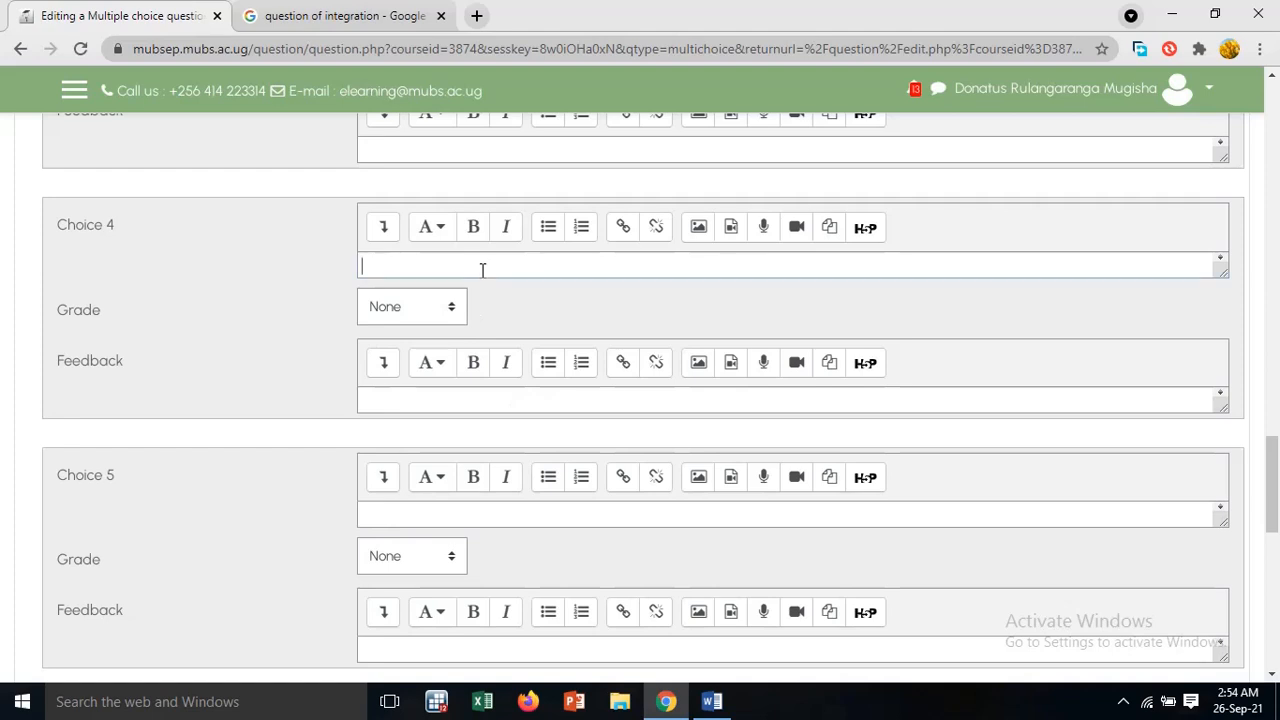
click(482, 270)
text(\( \begin{pmatrix}3&4\\2&1 \end{pmatrix}\ \))
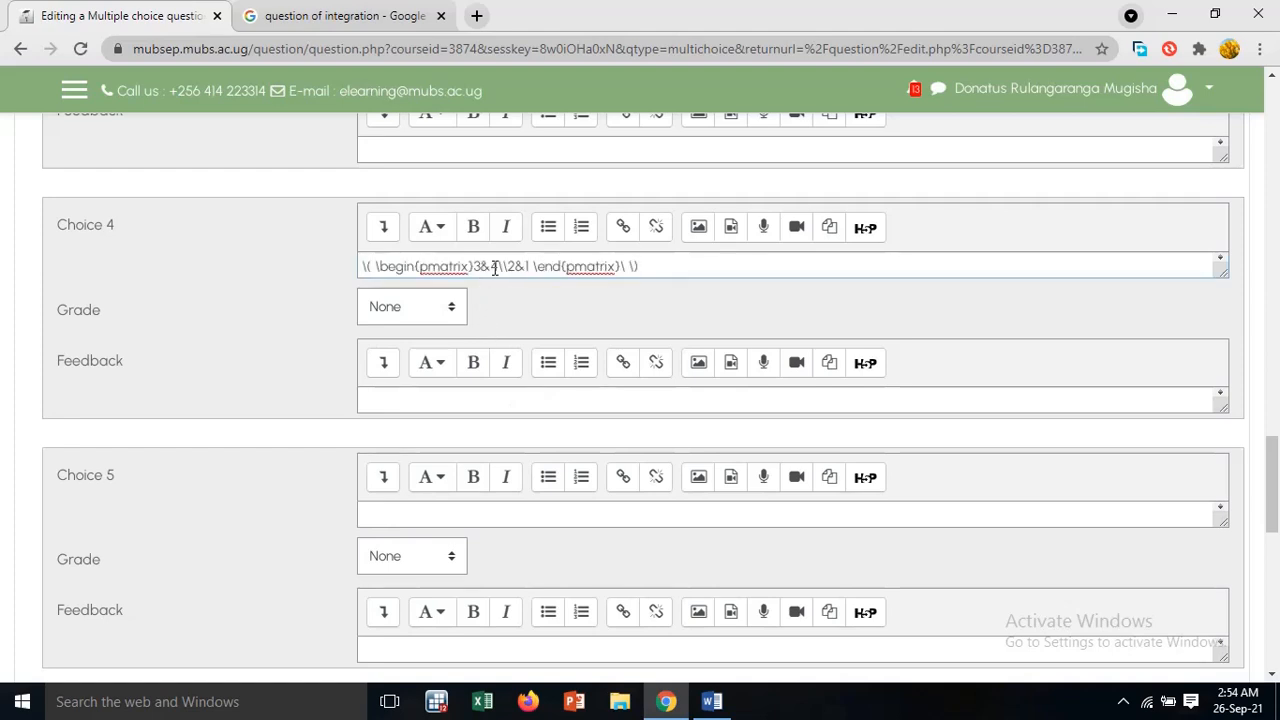
Set the first row of the Choice 4 matrix to 9&7
click(479, 267)
key(BackSpace)
text(9)
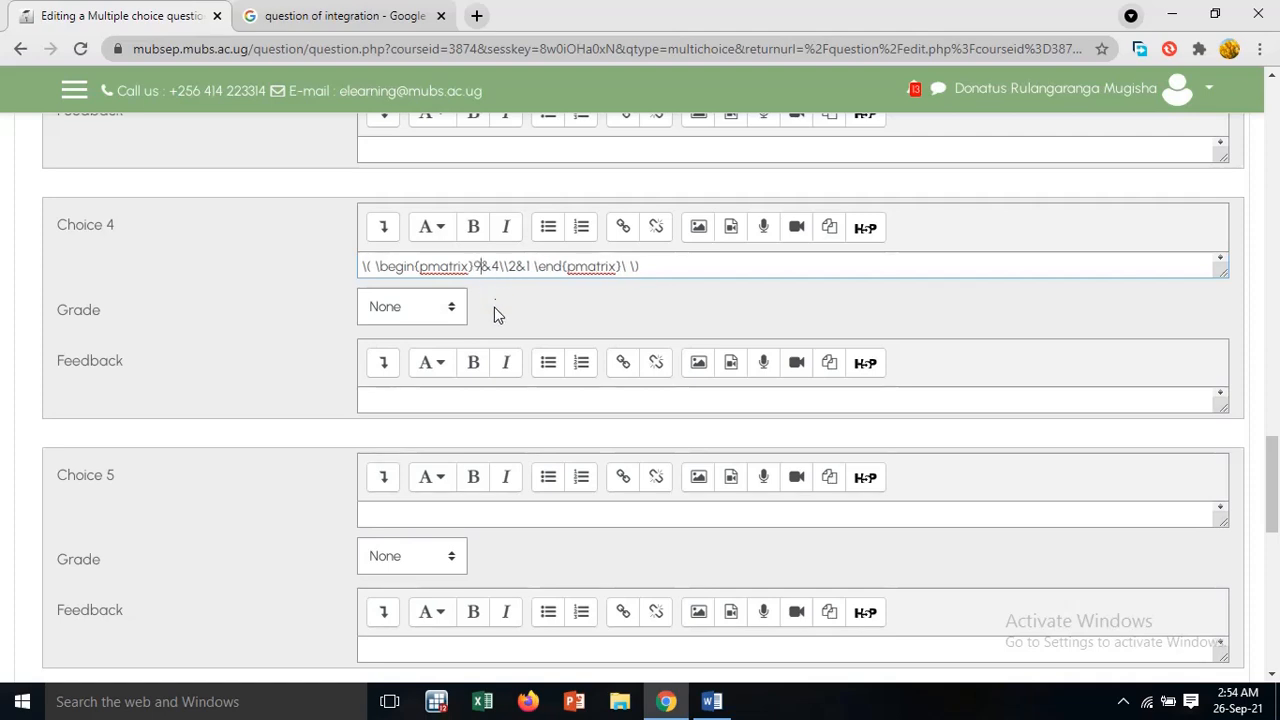
key(Right)
key(Right)
key(BackSpace)
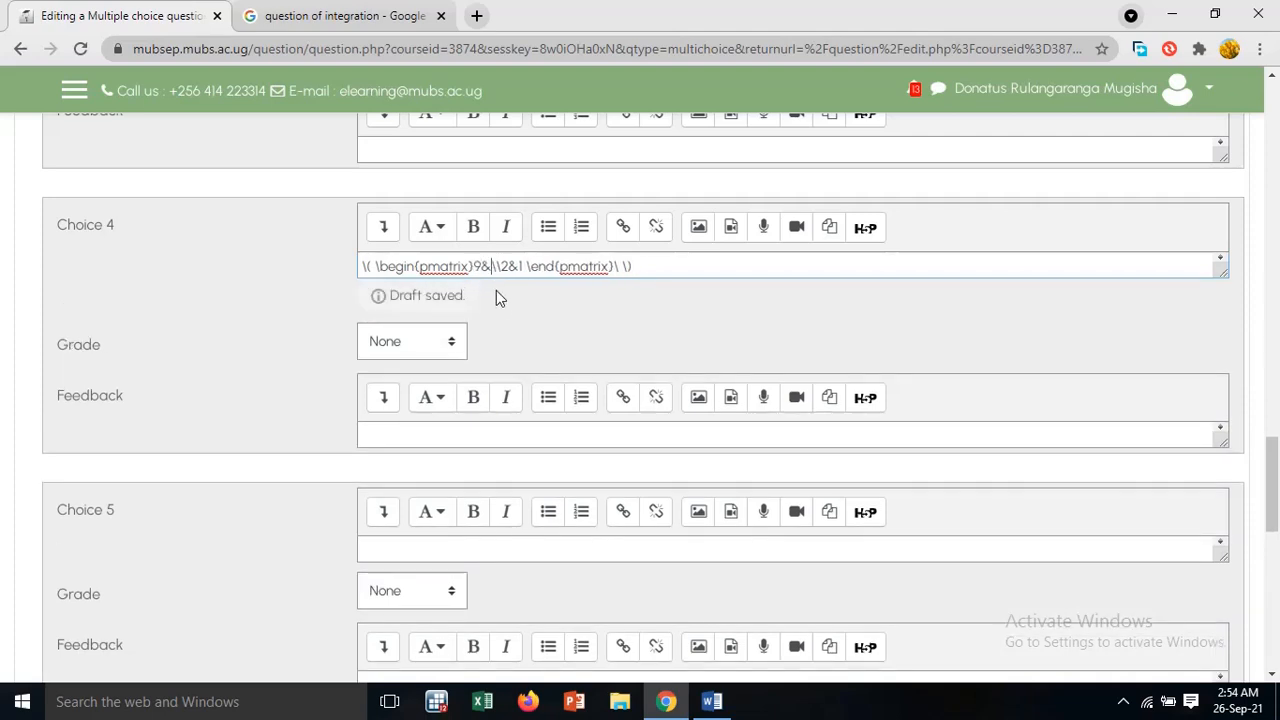
text(7)
Set the second row of the Choice 4 matrix to 6&2
click(519, 267)
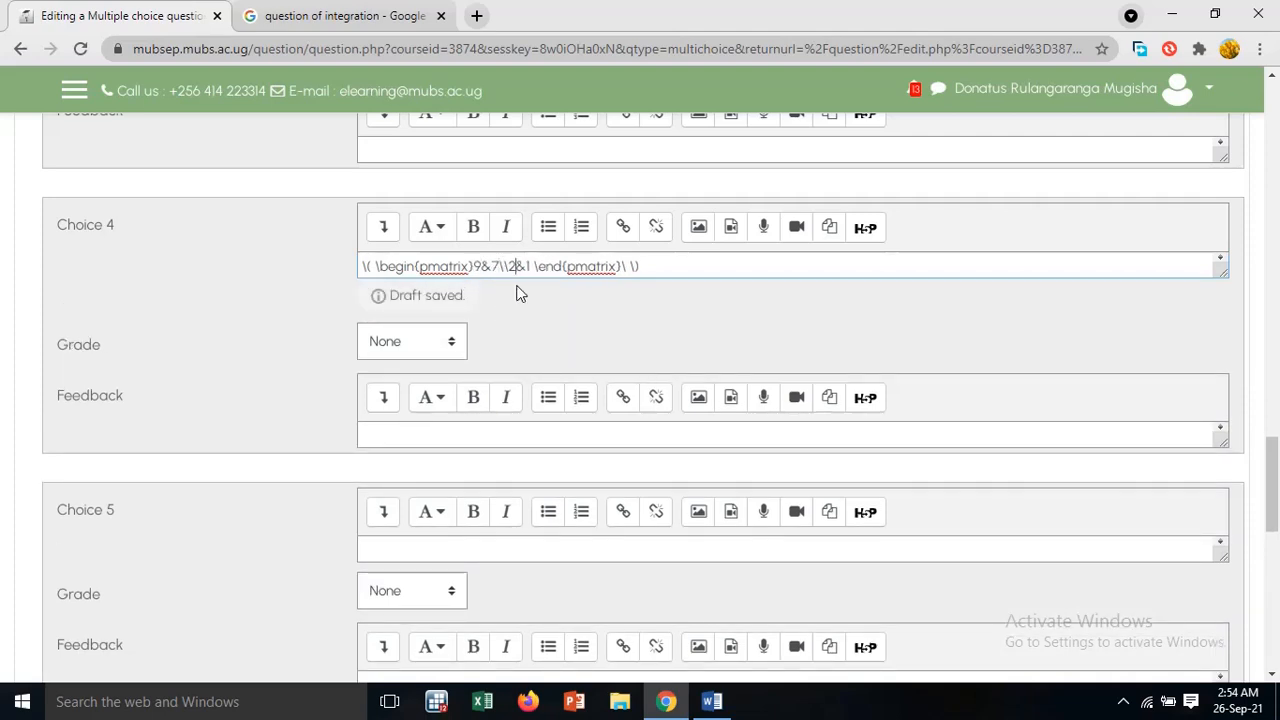
key(BackSpace)
text(6)
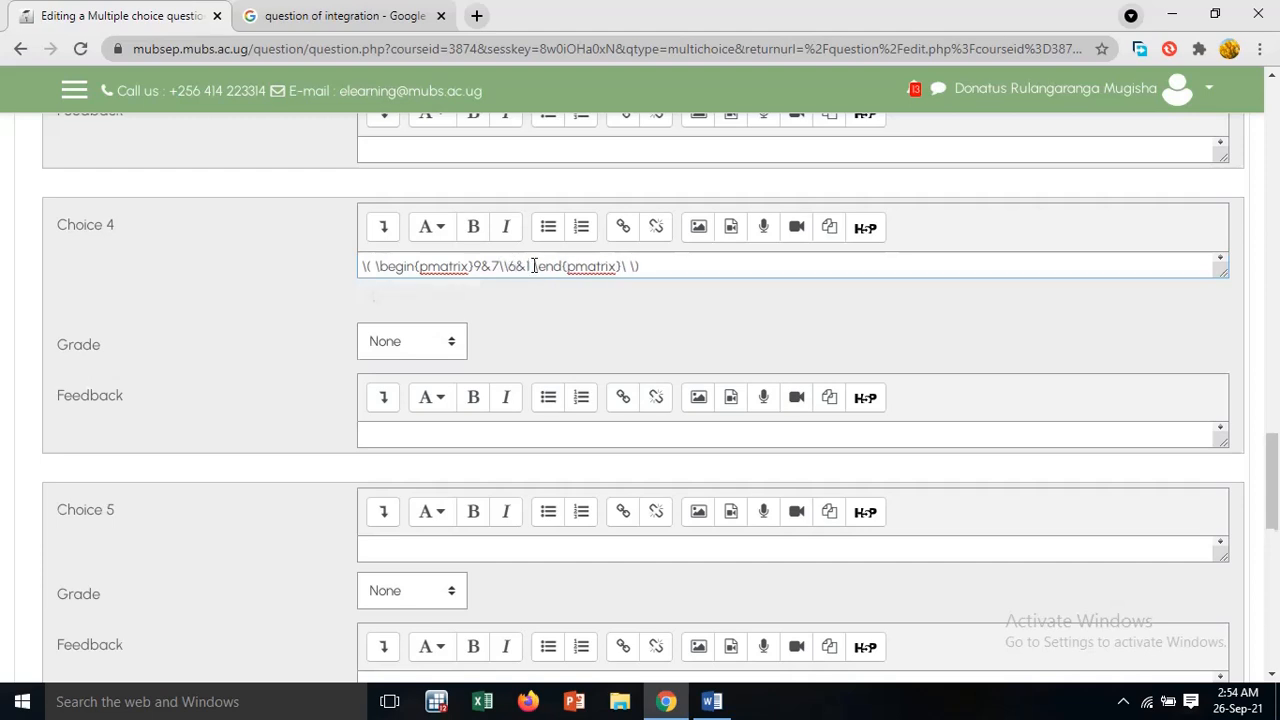
click(530, 267)
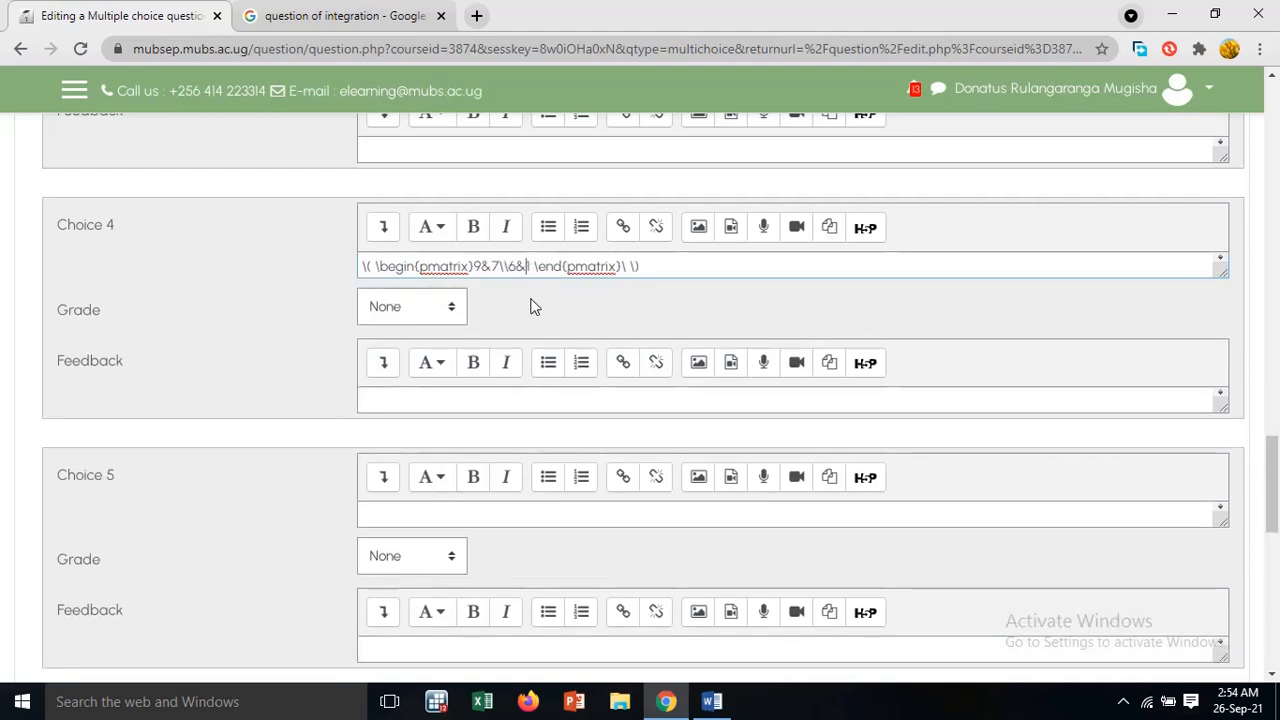
key(Delete)
text(2)
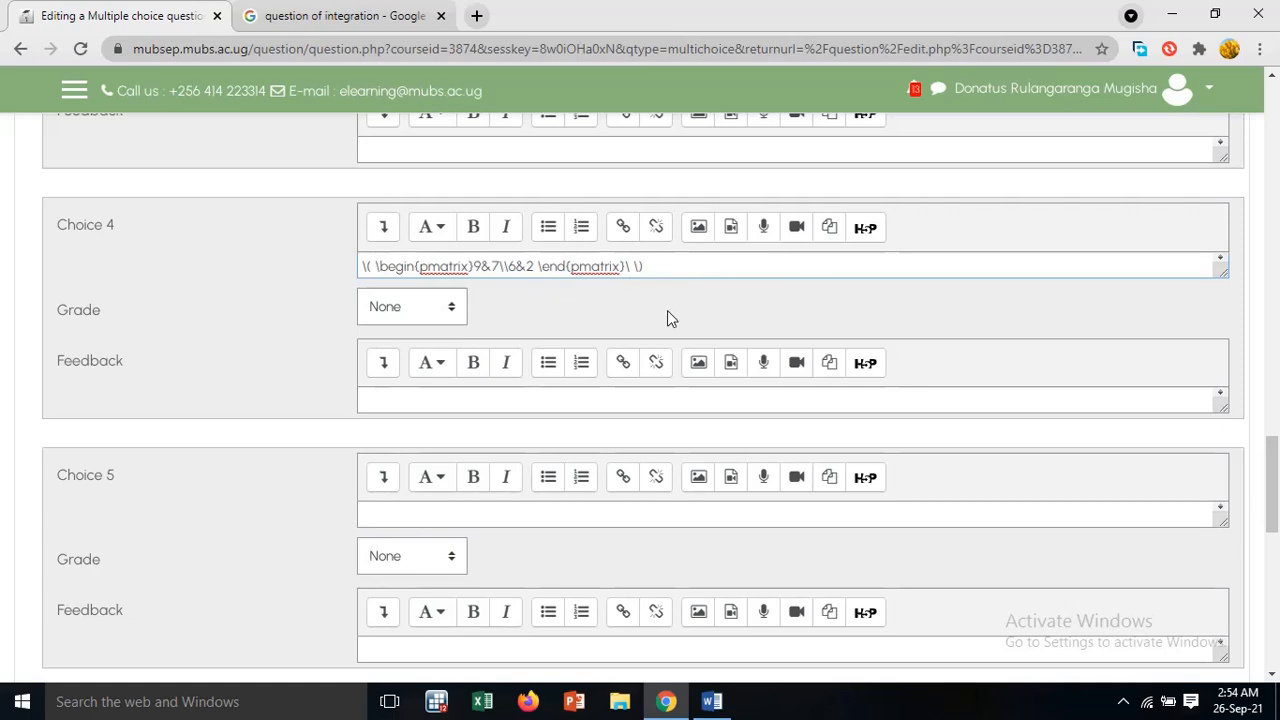
Save the finished Qn.1 multiple-choice question to the question bank
scroll(668, 315, down, 4)
scroll(668, 318, down, 4)
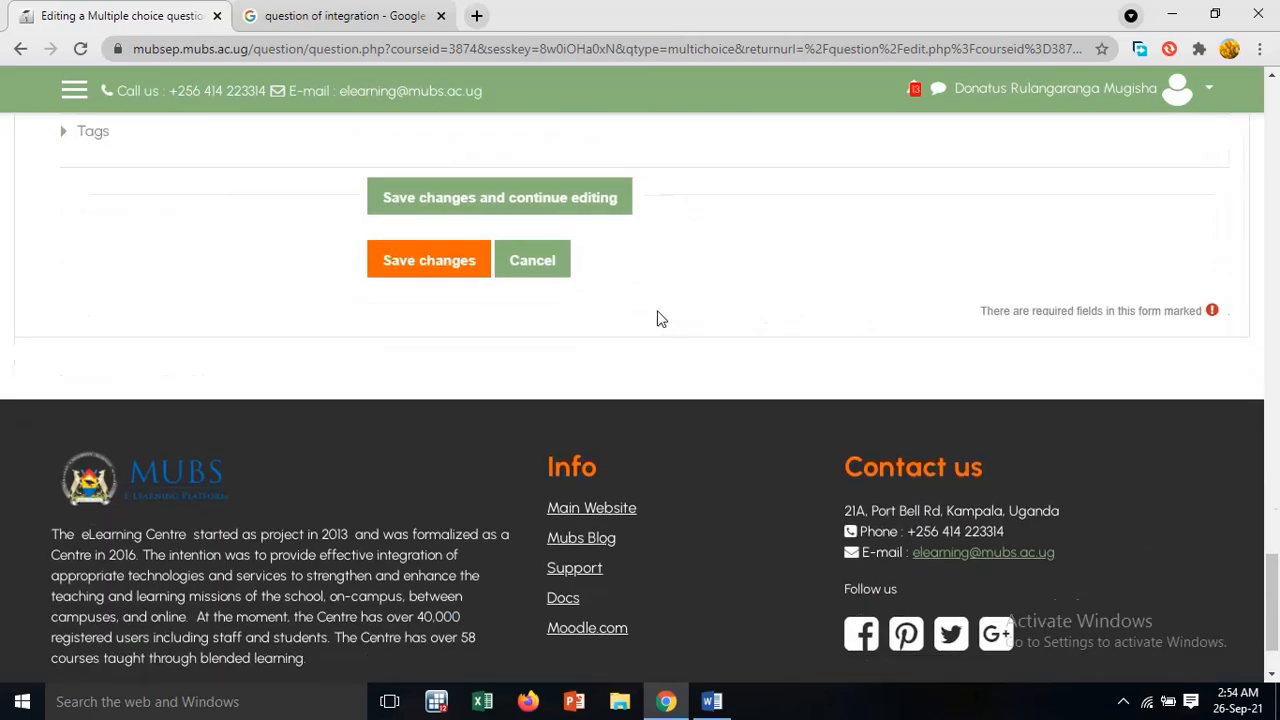
click(455, 263)
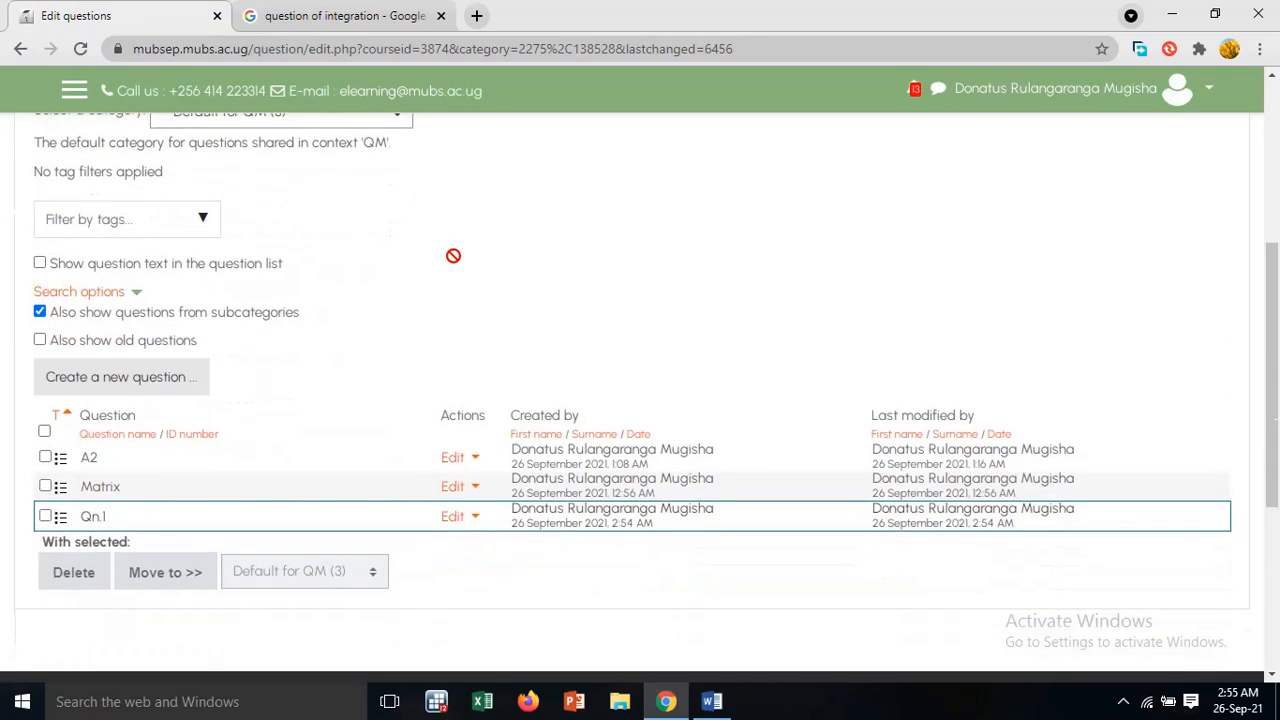
Preview Qn.1 from the question bank to check its matrices and answer choices, then close the preview
scroll(453, 256, down, 2)
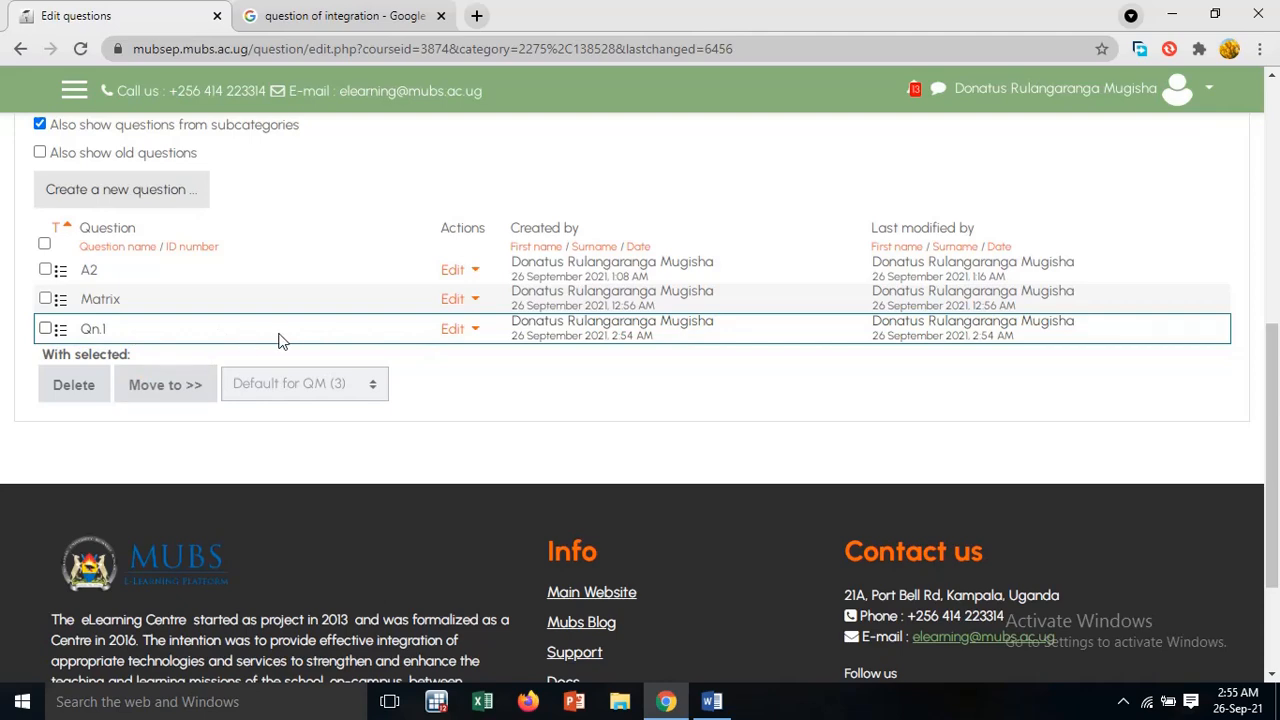
scroll(177, 337, down, 1)
click(452, 329)
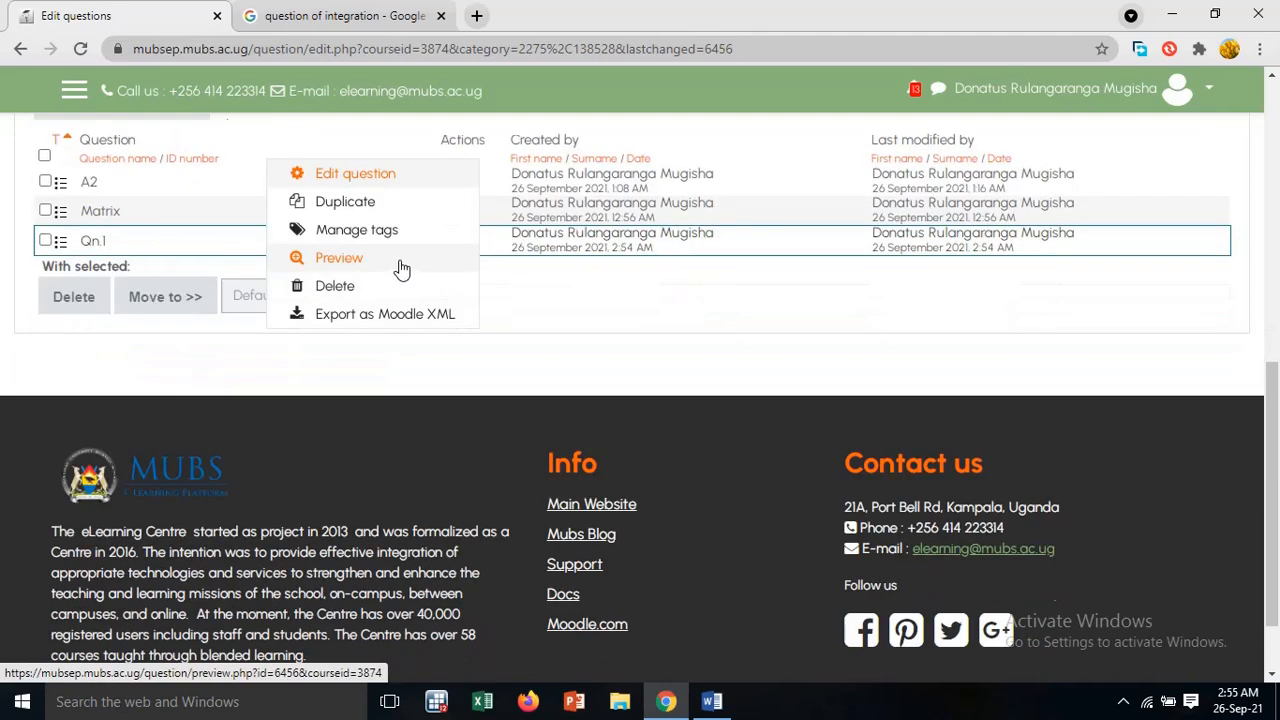
click(341, 260)
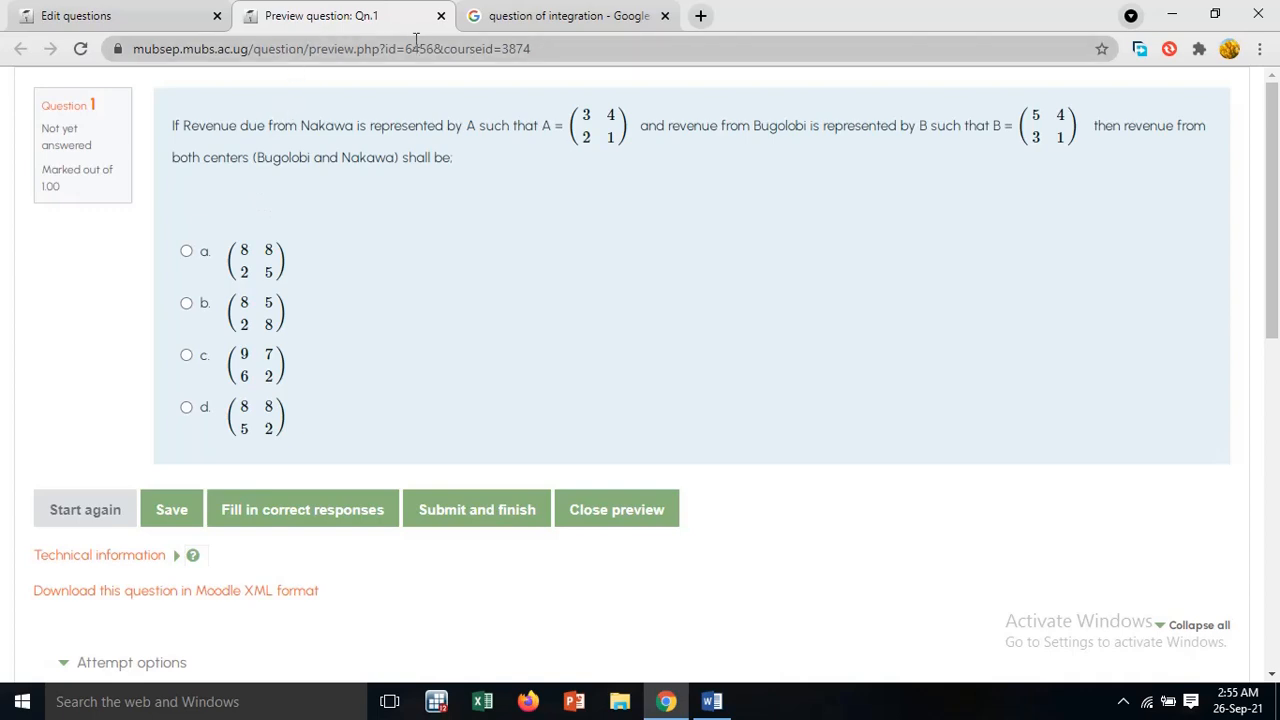
click(440, 16)
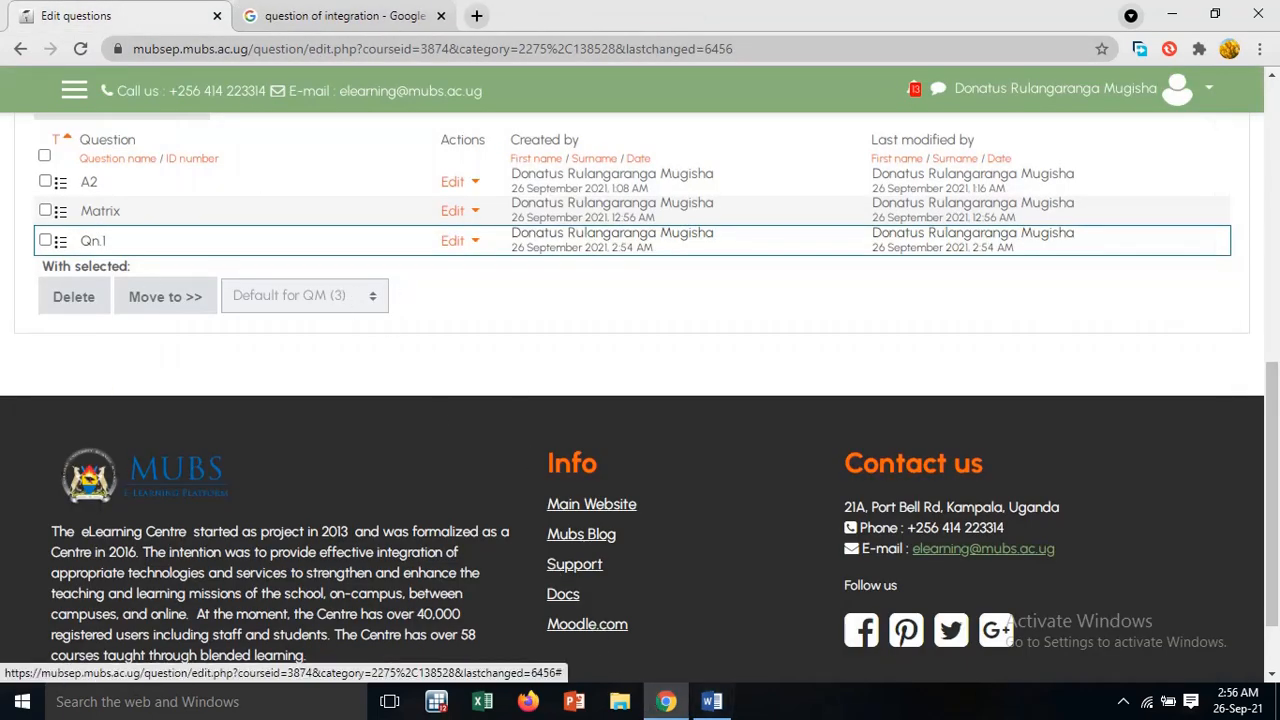
Review Qn 2 and its answer options in the Word document, then return to the Moodle question bank
click(712, 702)
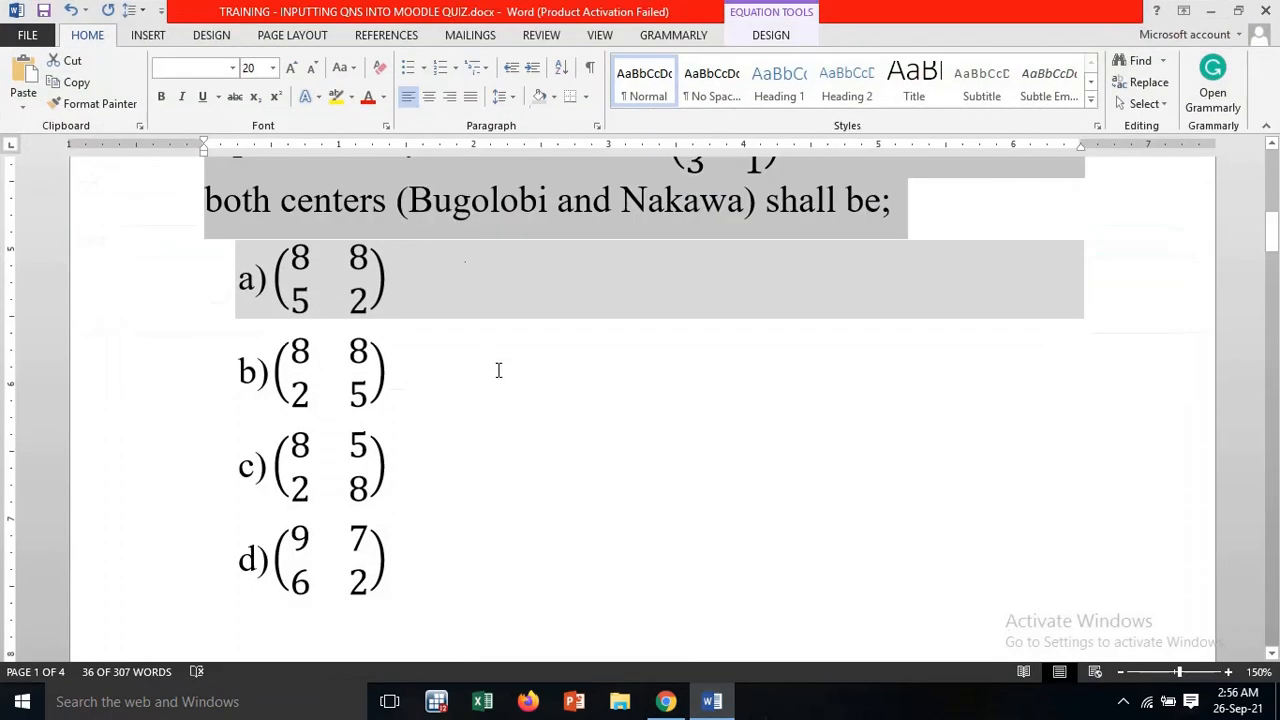
scroll(497, 370, up, 2)
scroll(497, 370, down, 4)
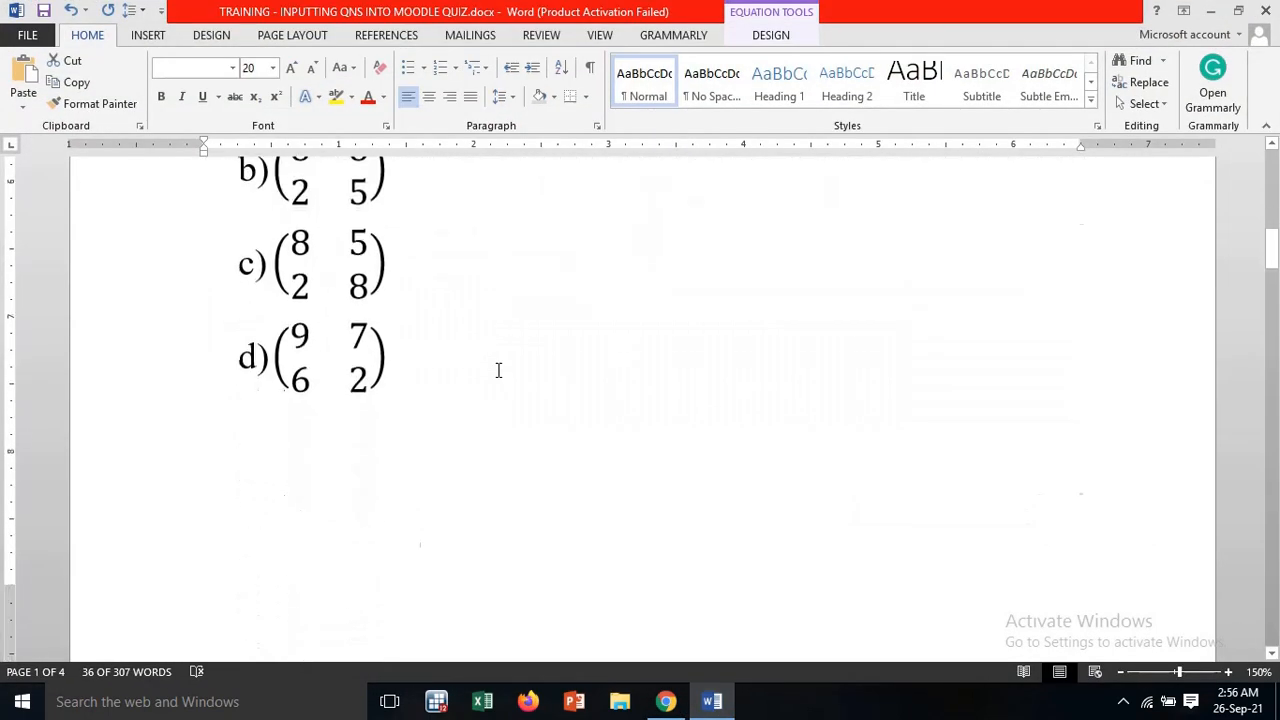
scroll(497, 370, down, 5)
scroll(497, 370, up, 1)
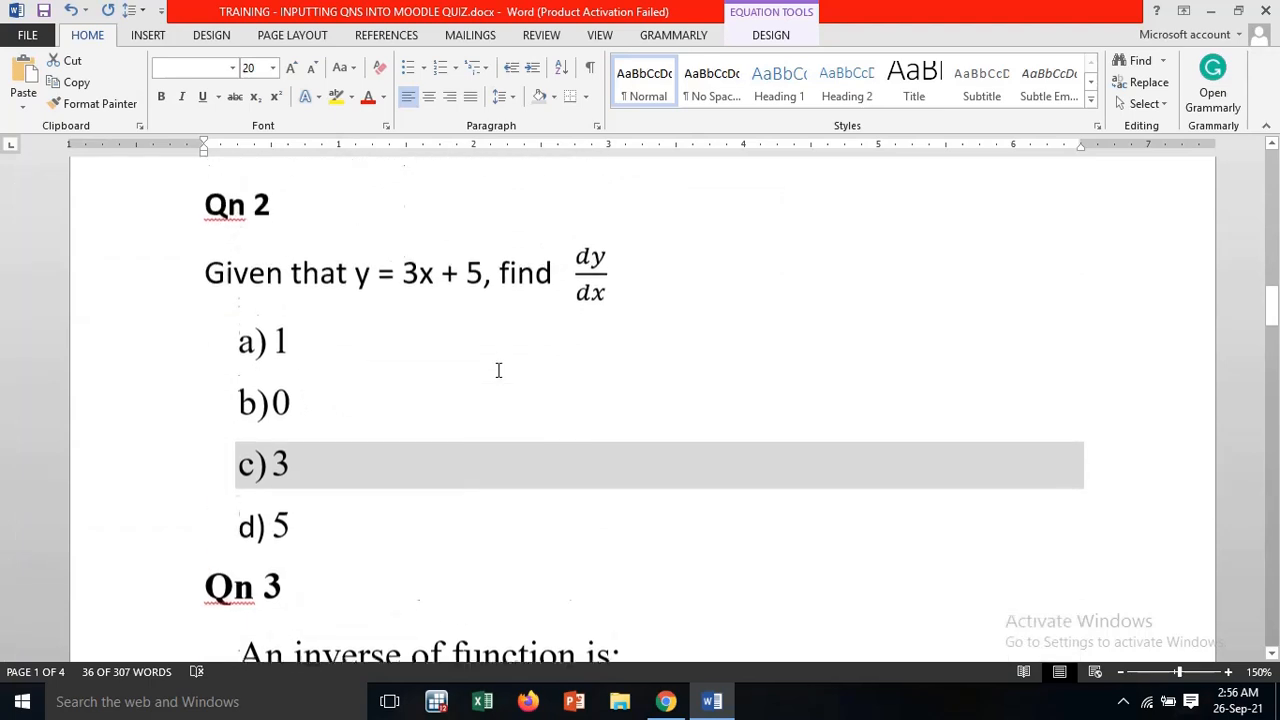
scroll(497, 370, up, 1)
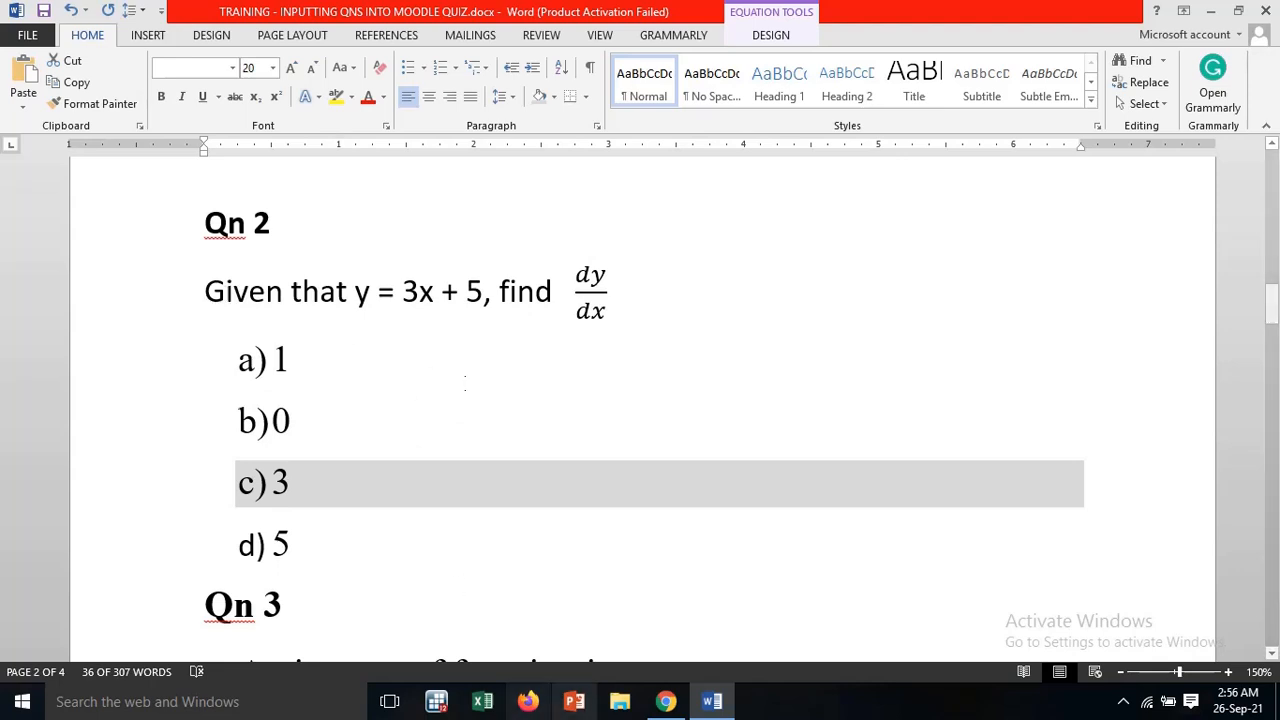
click(665, 701)
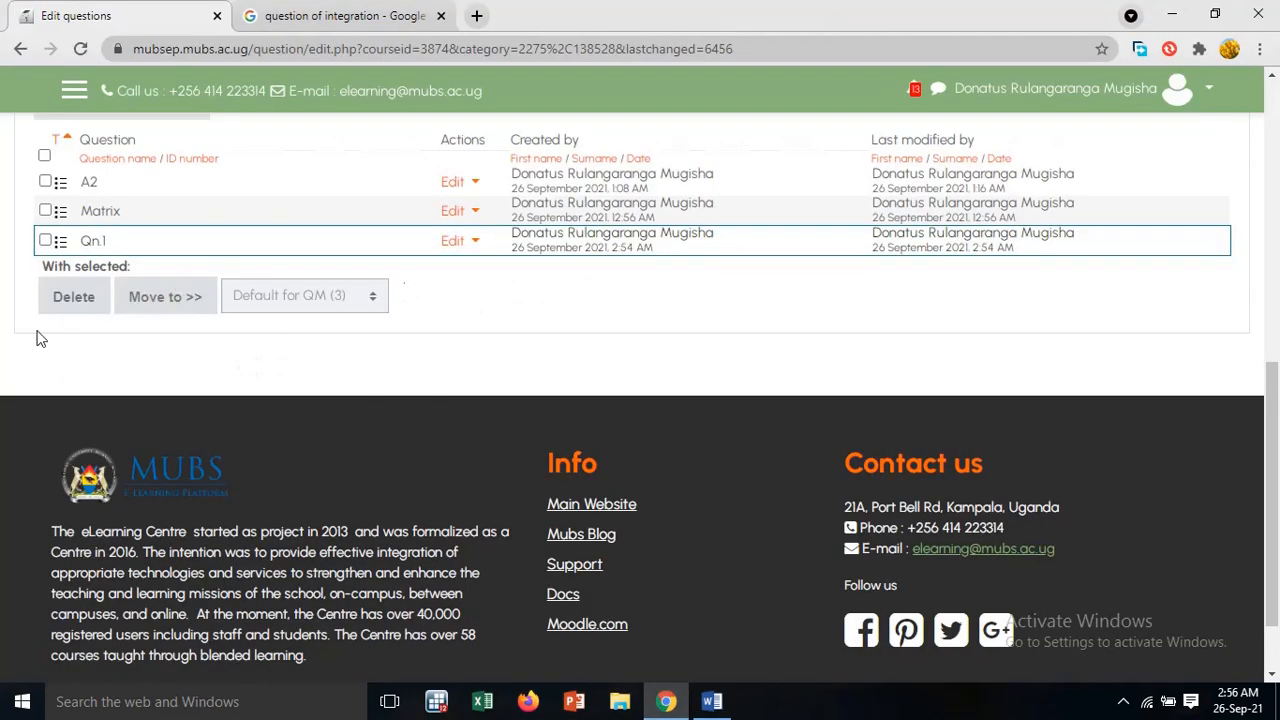
scroll(179, 295, up, 1)
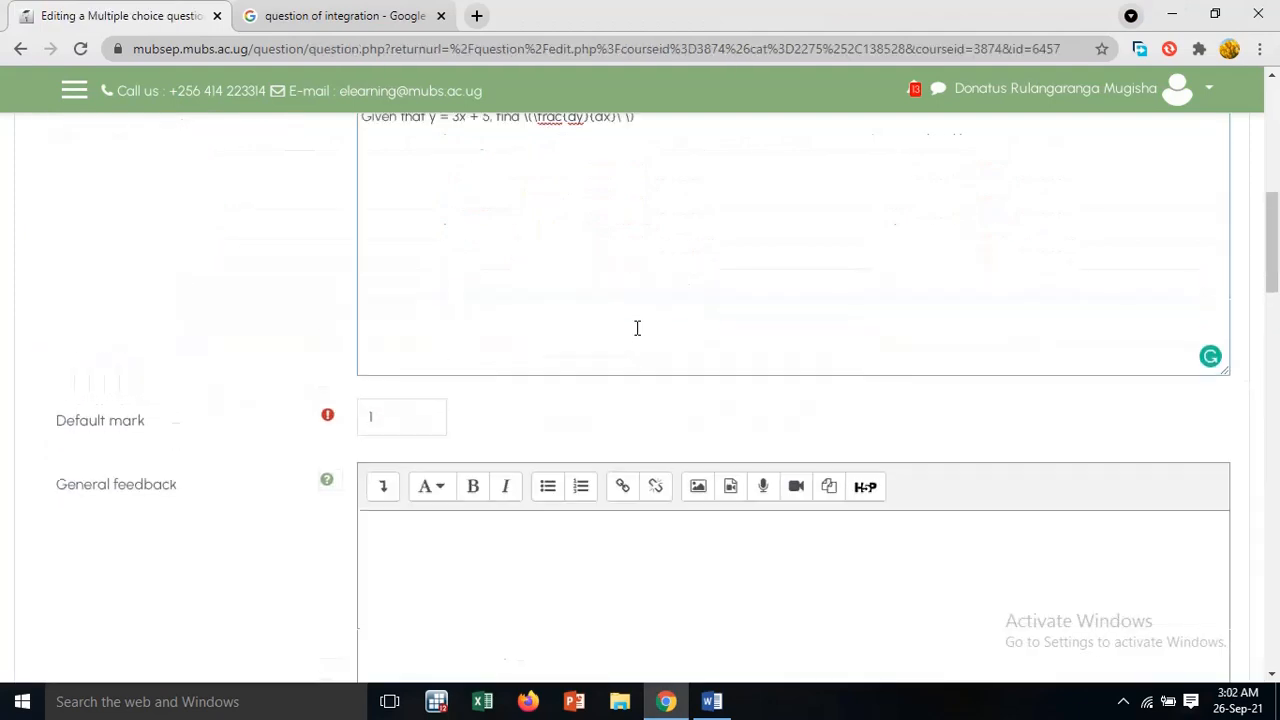
scroll(637, 328, up, 3)
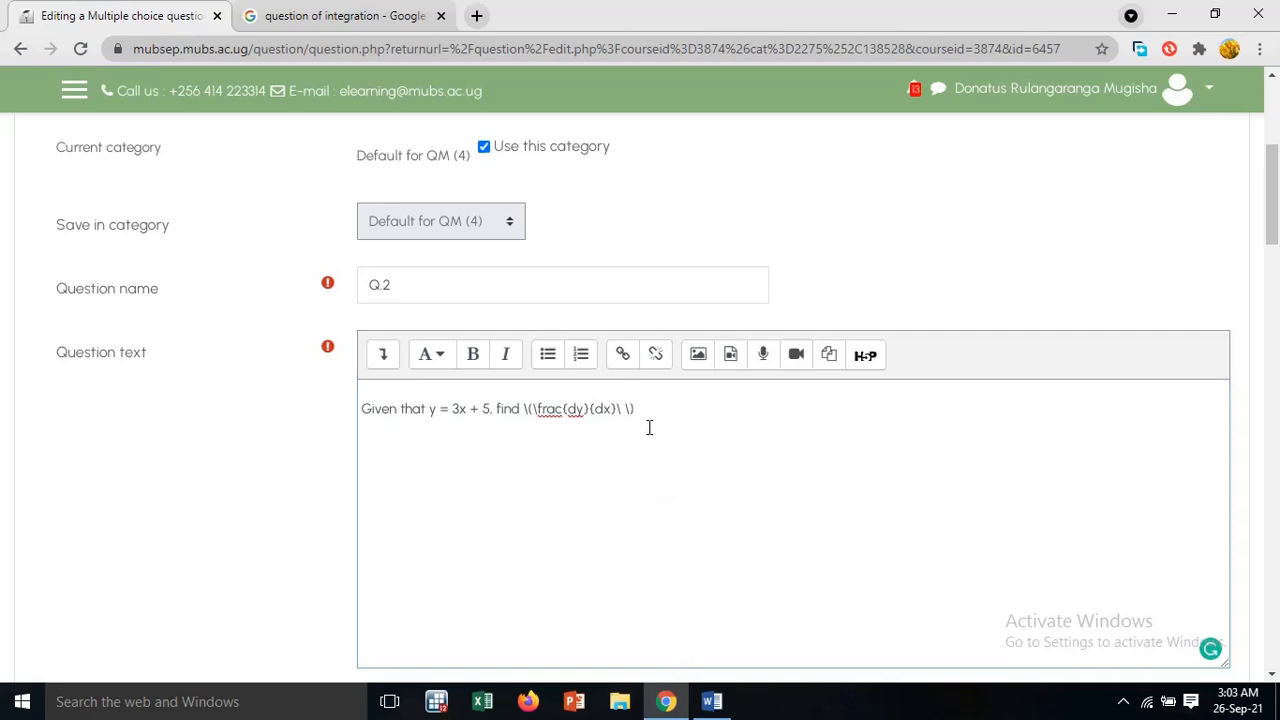
Replace Q.2's question text with the Qn 2 sentence, including its dy/dx fraction, copied from the Word document
drag(652, 410, 327, 414)
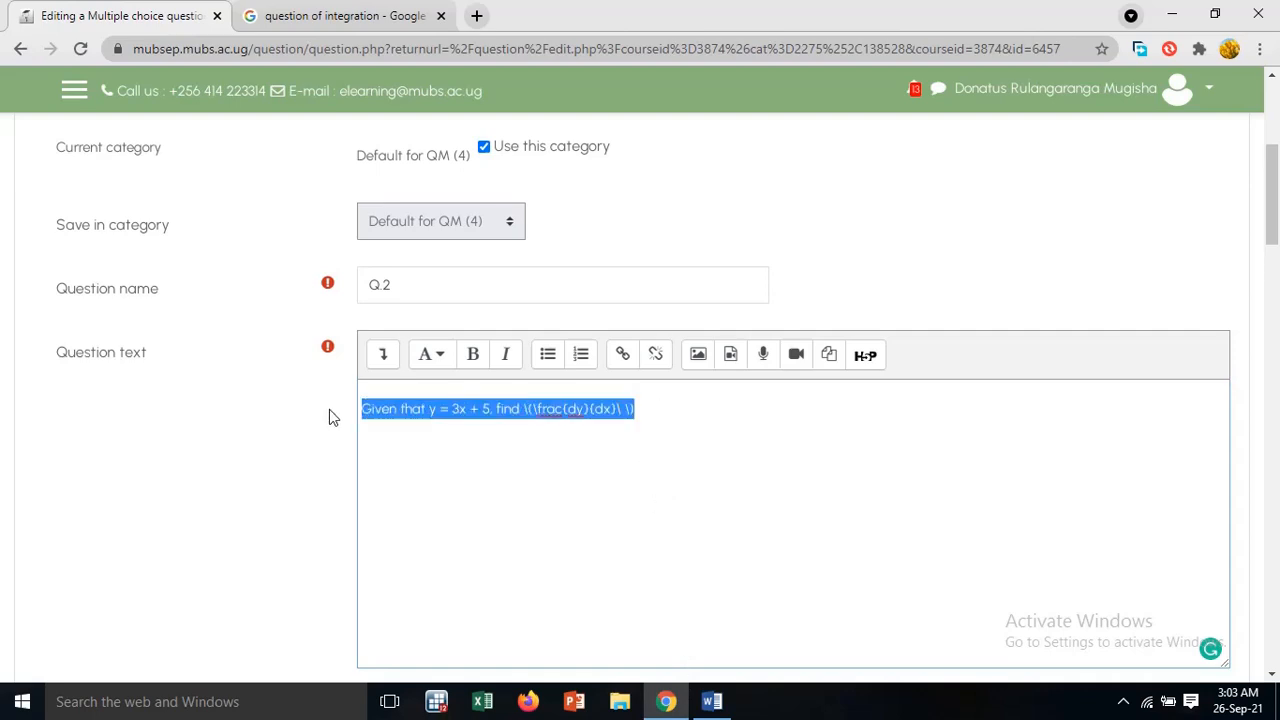
key(ctrl+x)
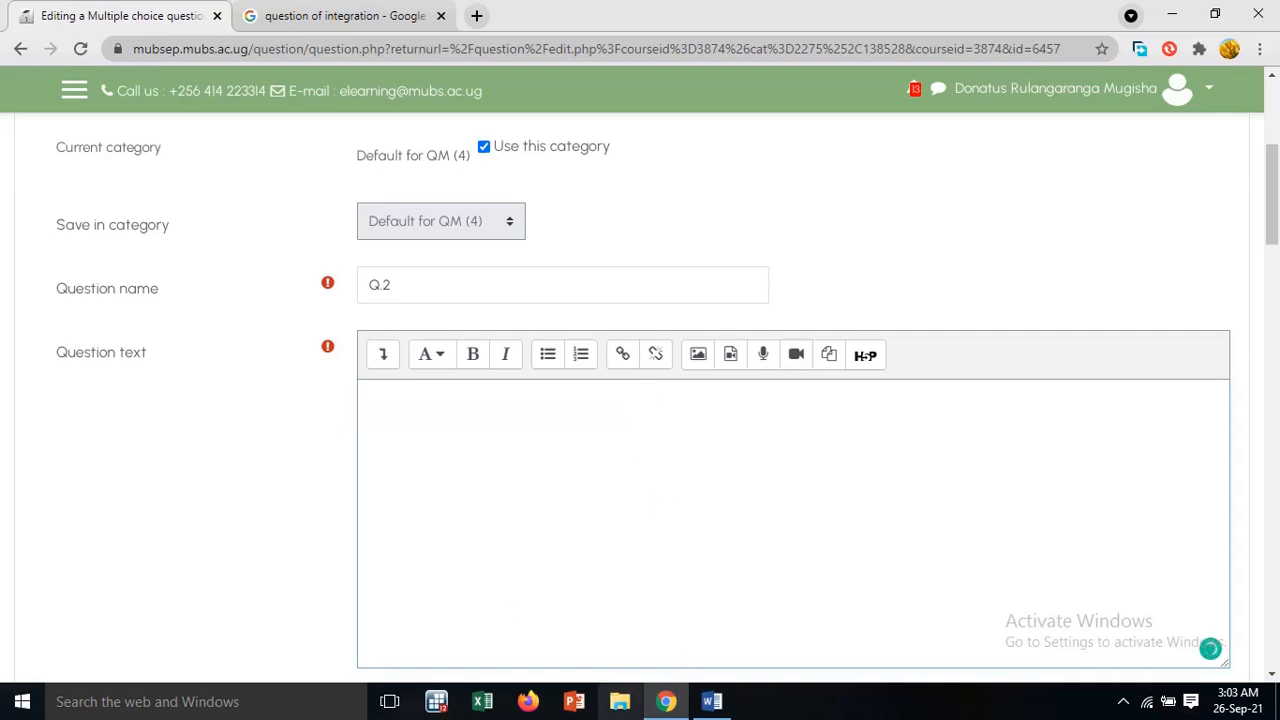
click(711, 702)
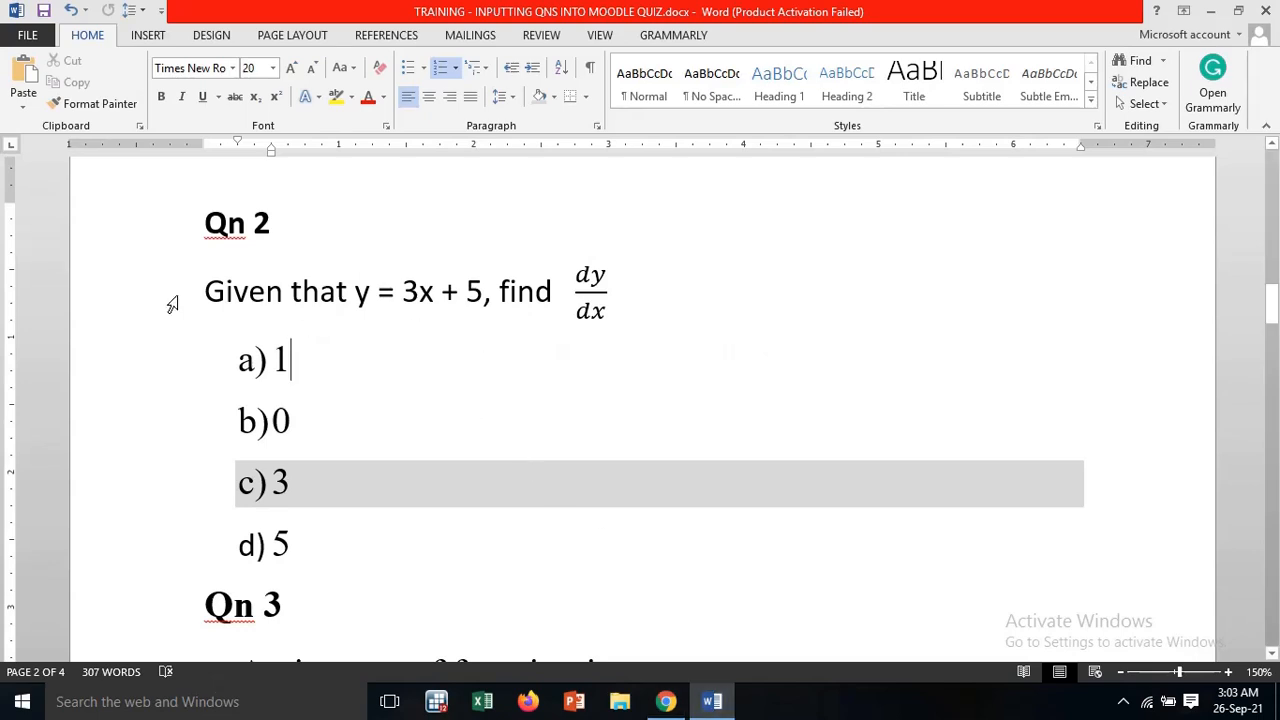
drag(206, 291, 630, 287)
key(ctrl+c)
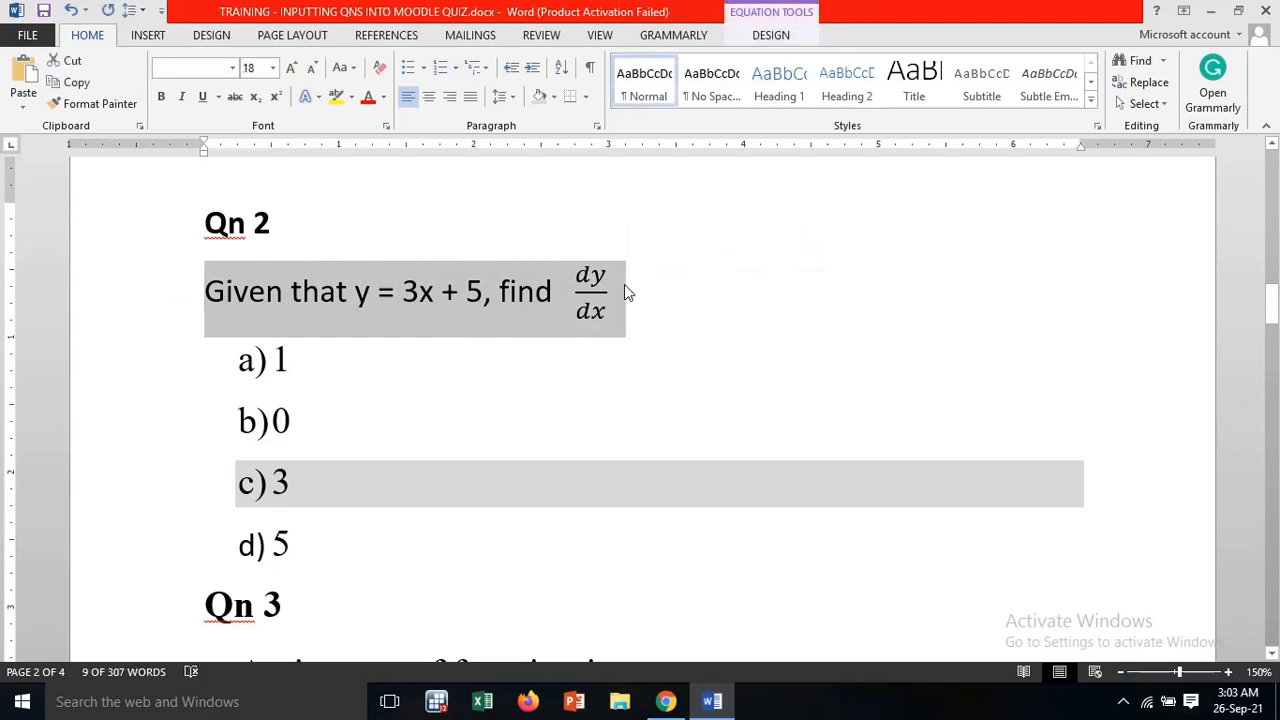
click(665, 701)
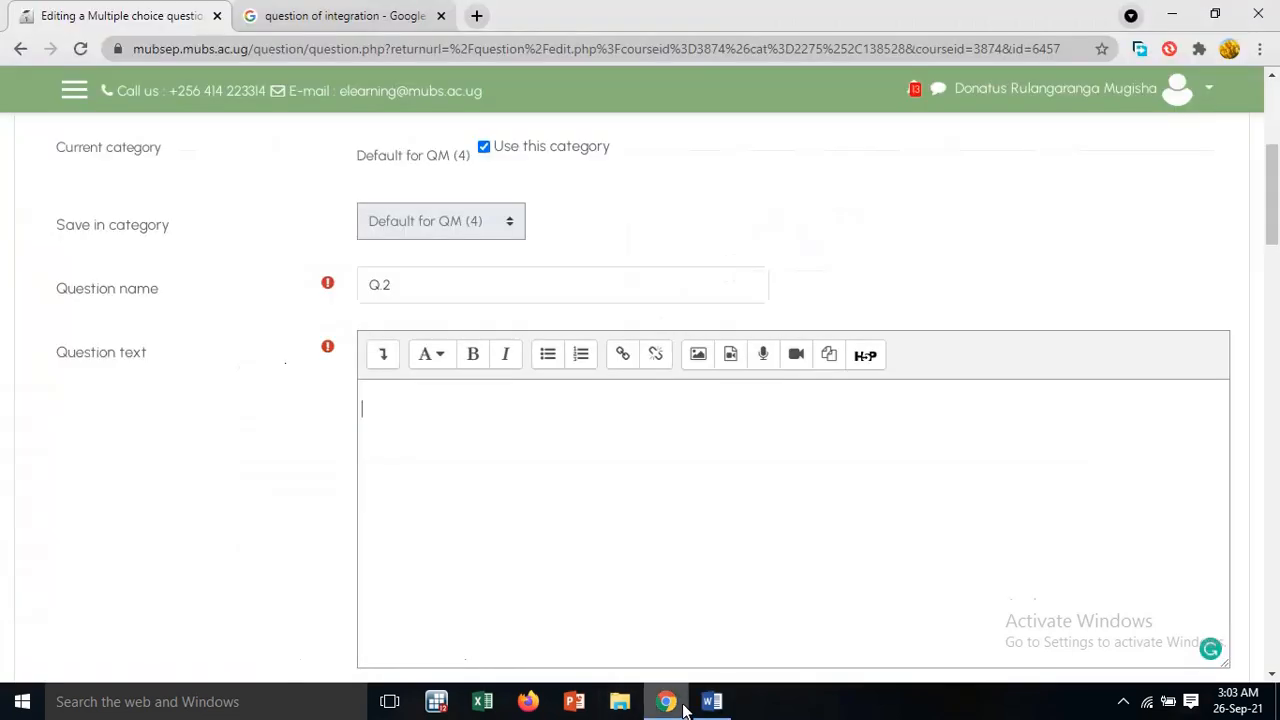
right_click(394, 406)
click(457, 520)
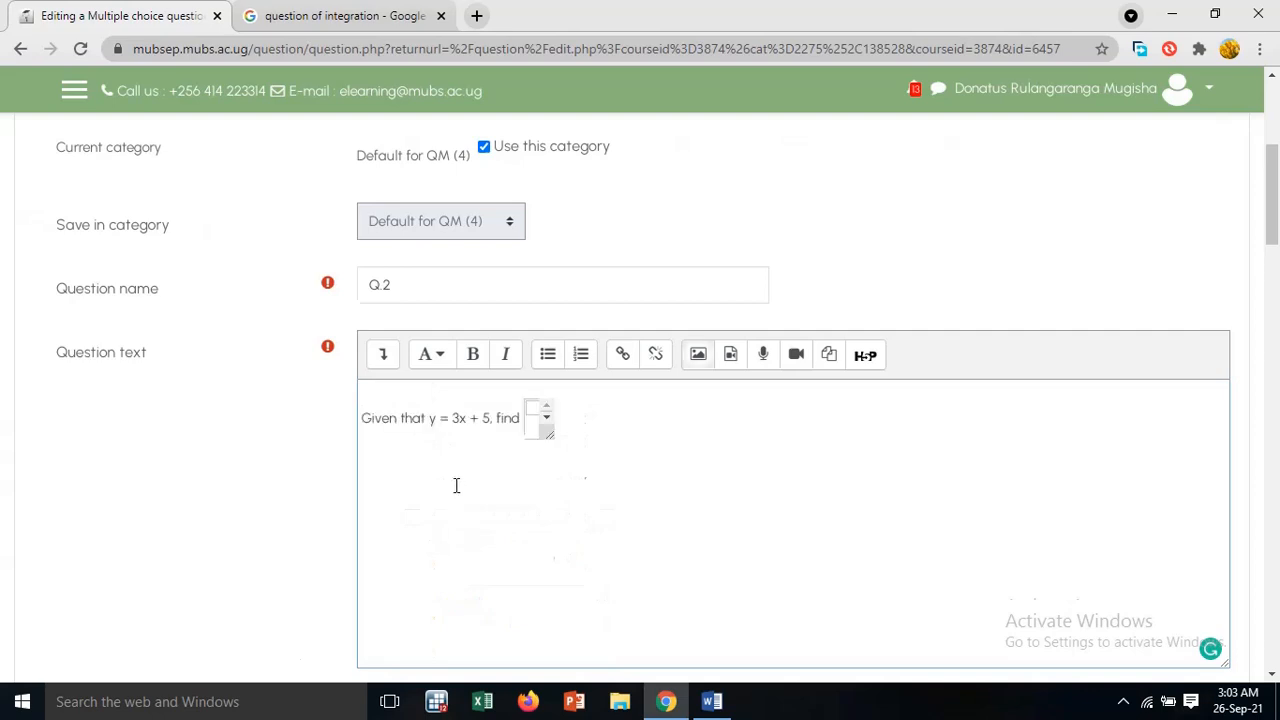
Replace the pasted fraction at the end of Q.2's question text with the inline LaTeX \( \frac{dy}{dx} \)
click(518, 420)
key(Delete)
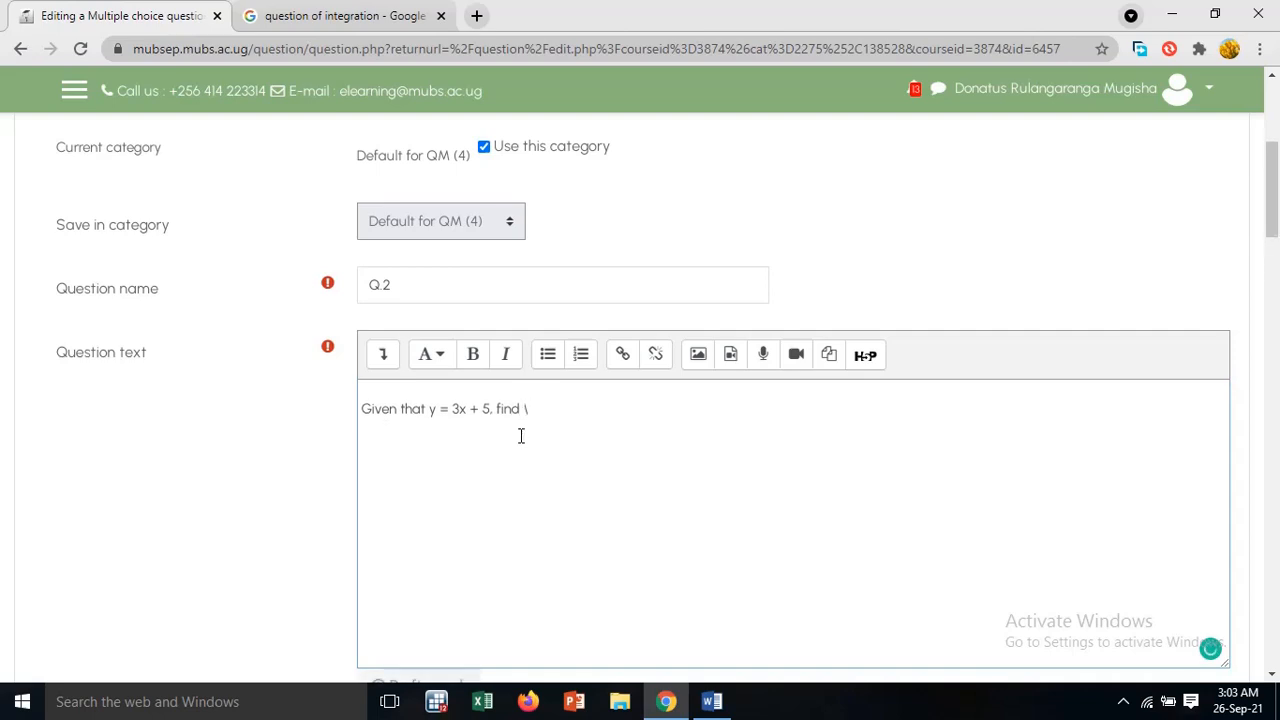
text(\( \frac{d)
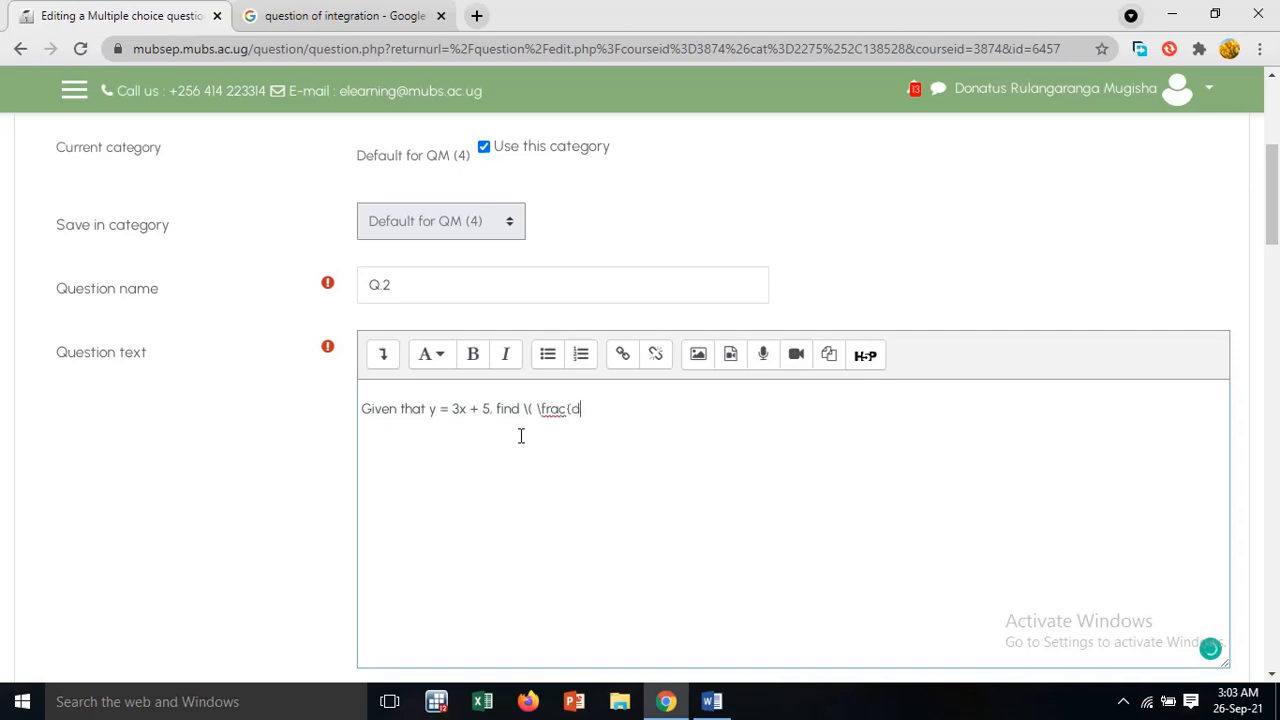
text(y}{dx}\ \)
Check Q.2's four answer choices and their grades, and save the question to the question bank
scroll(610, 428, down, 15)
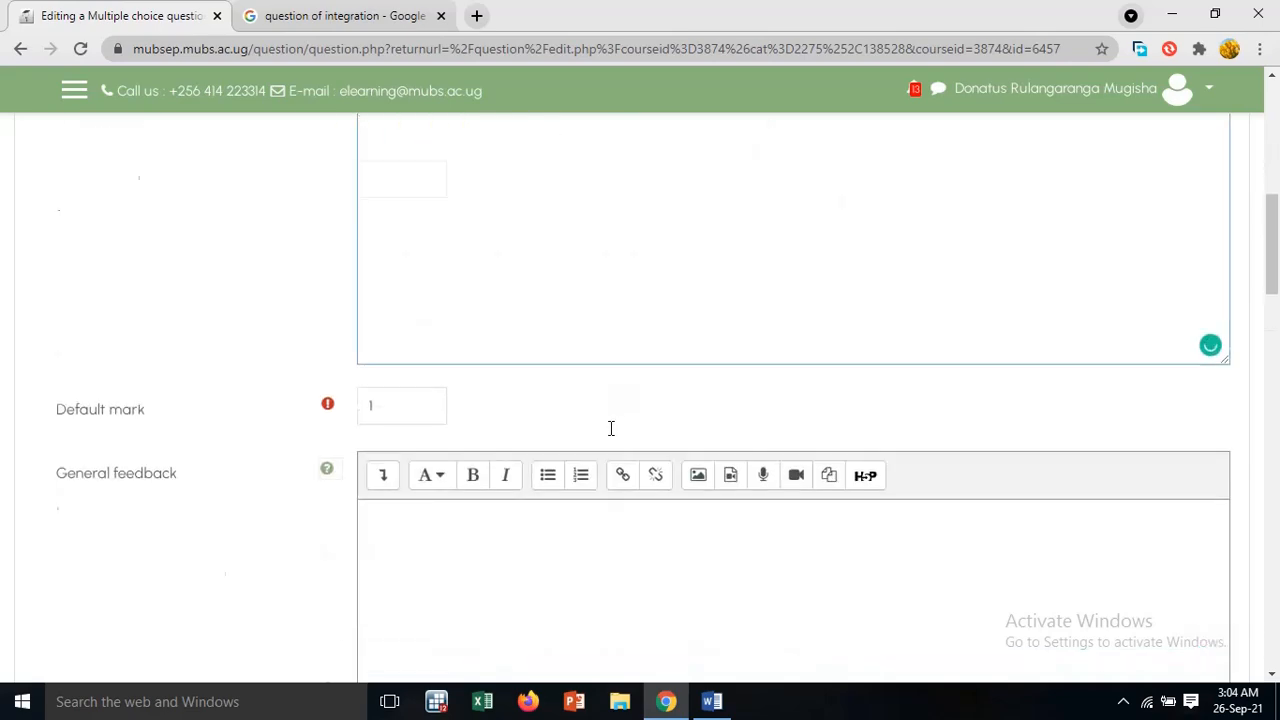
scroll(610, 436, down, 5)
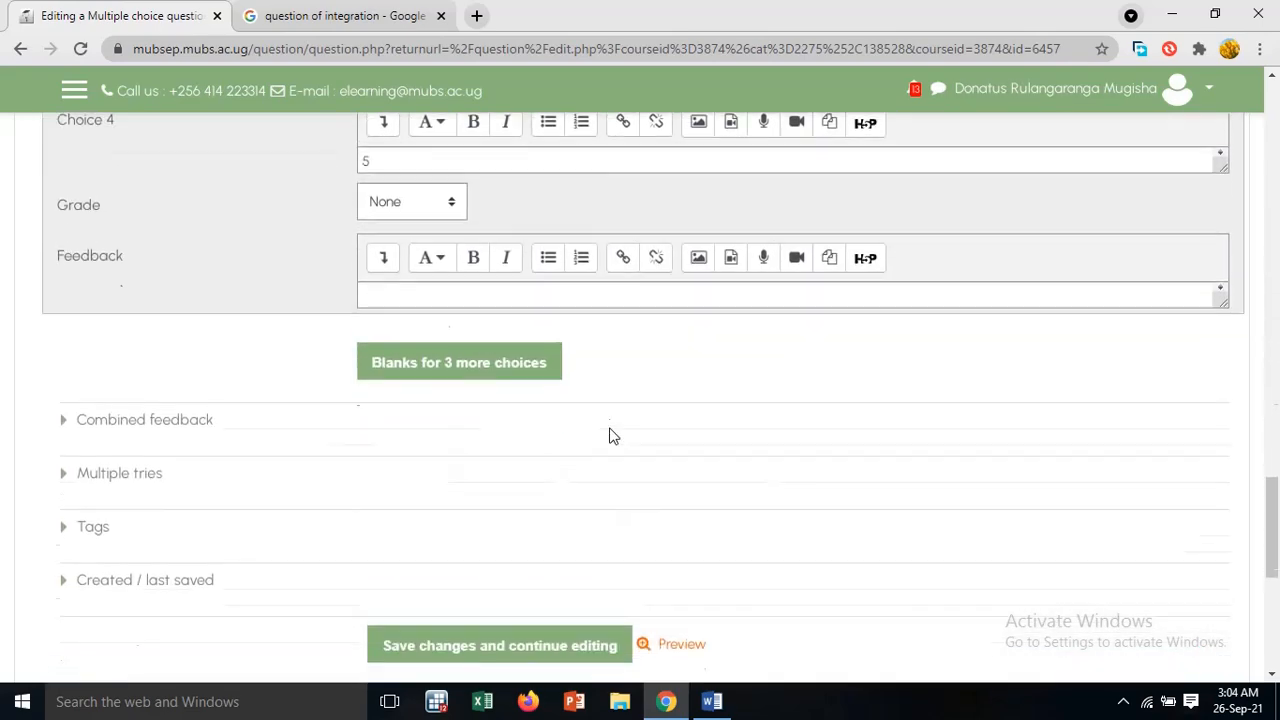
scroll(609, 434, up, 6)
scroll(500, 440, up, 3)
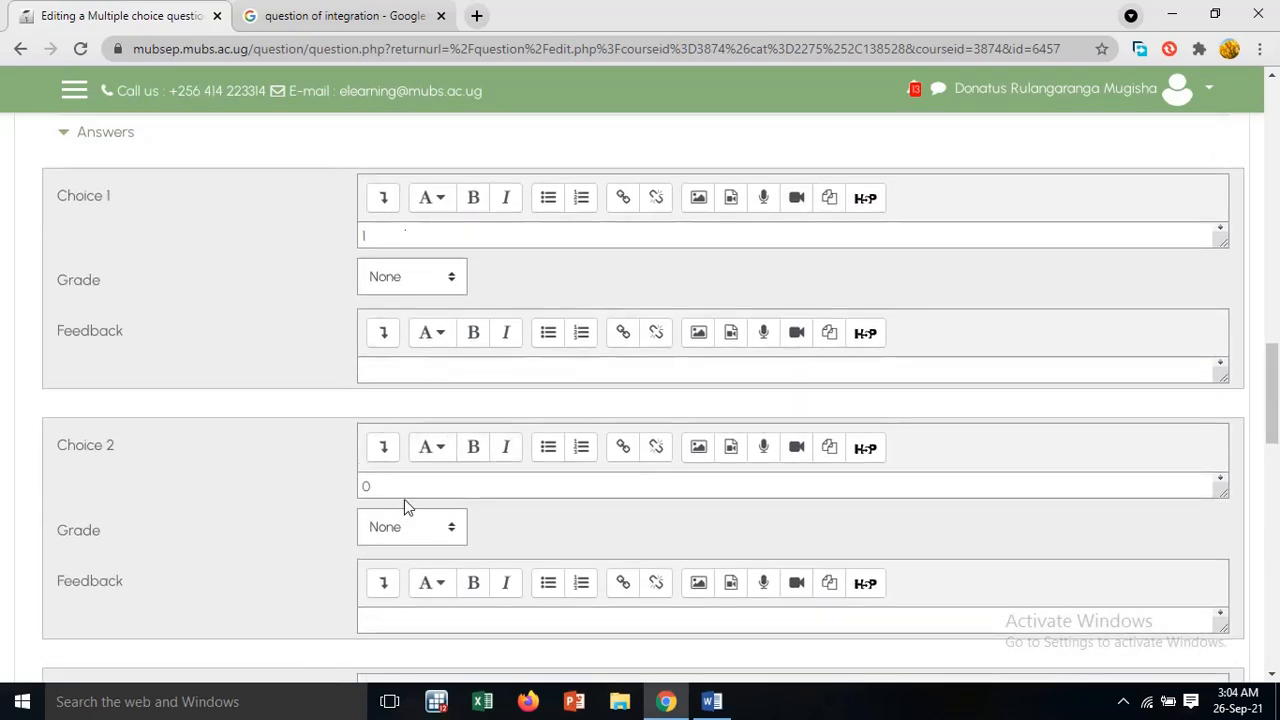
scroll(405, 499, down, 3)
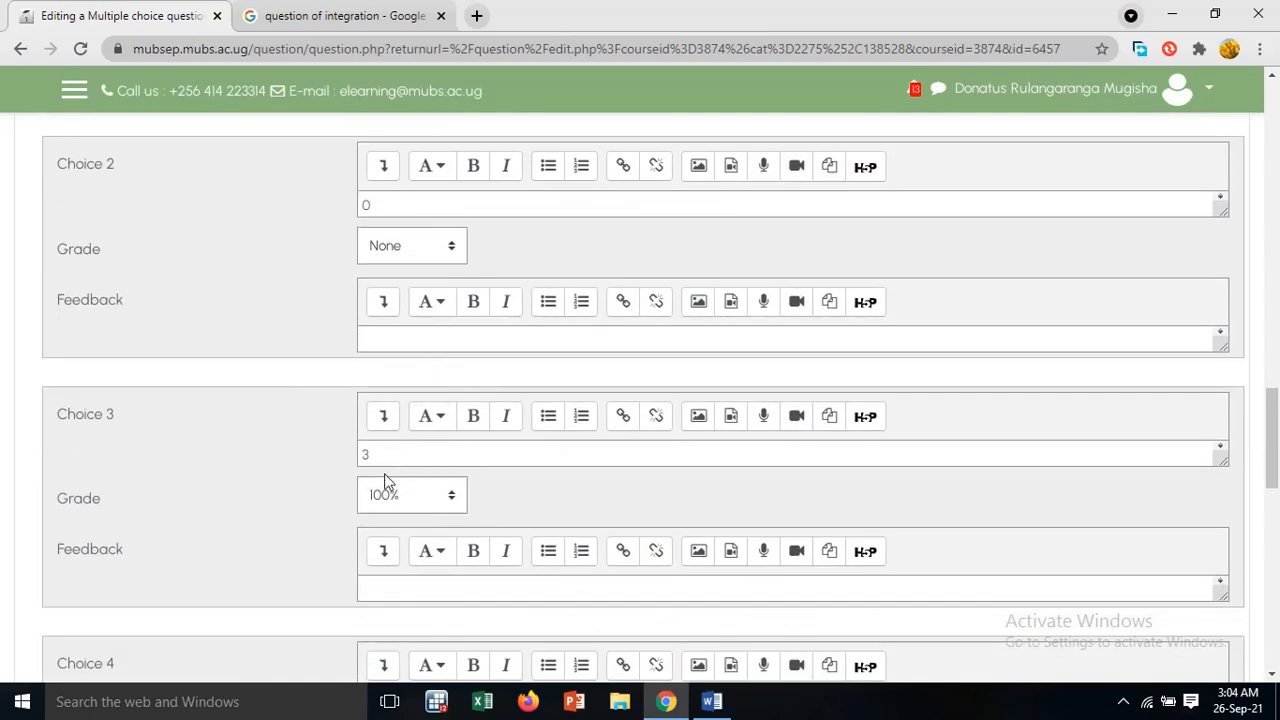
scroll(405, 500, down, 4)
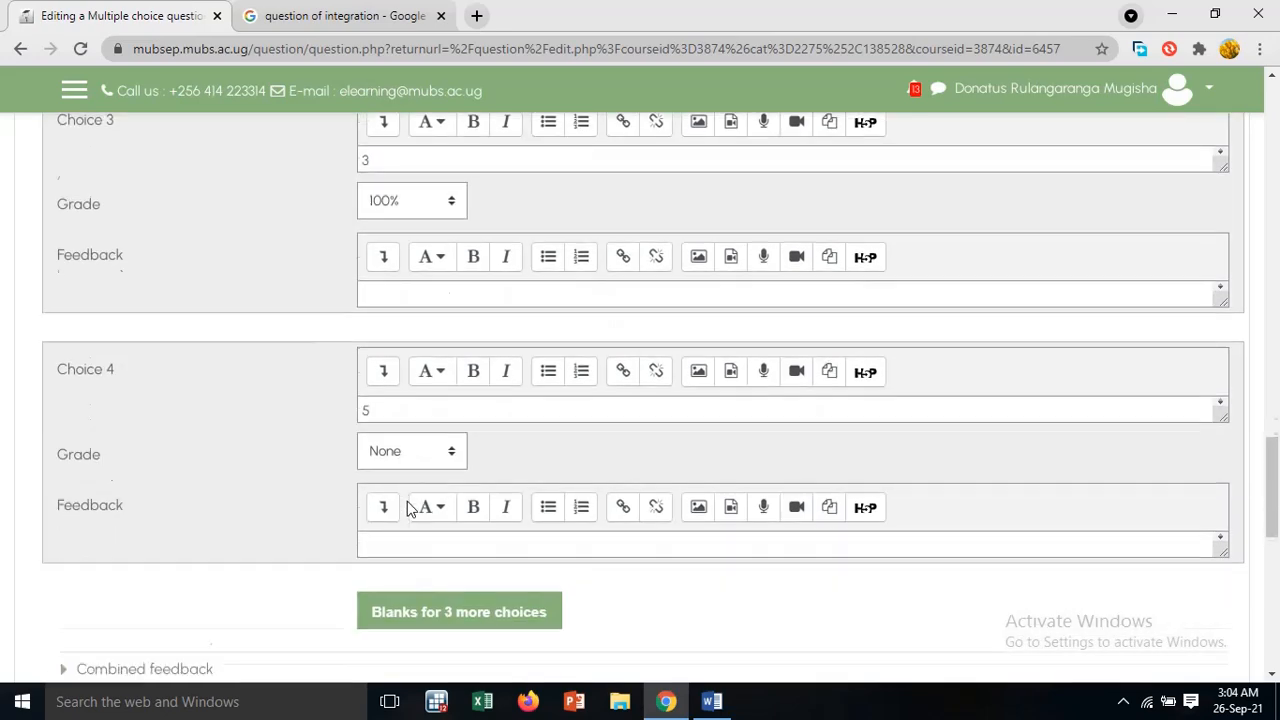
scroll(450, 545, down, 6)
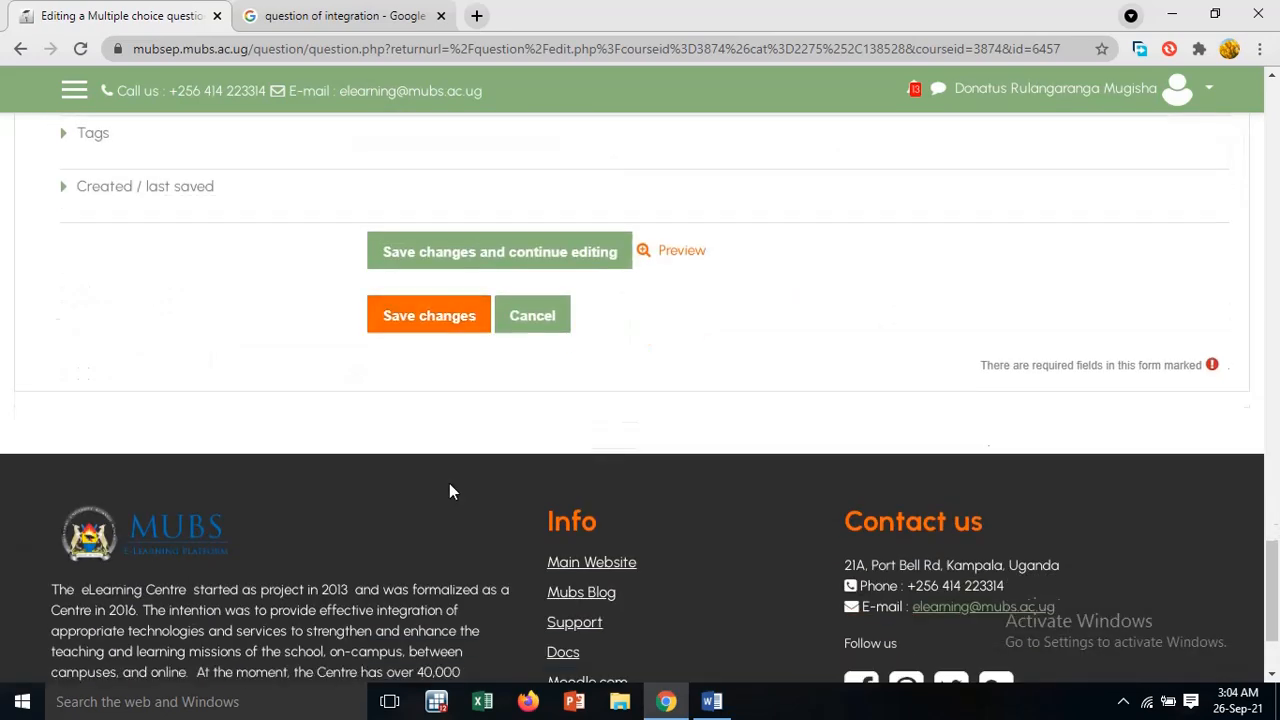
click(448, 330)
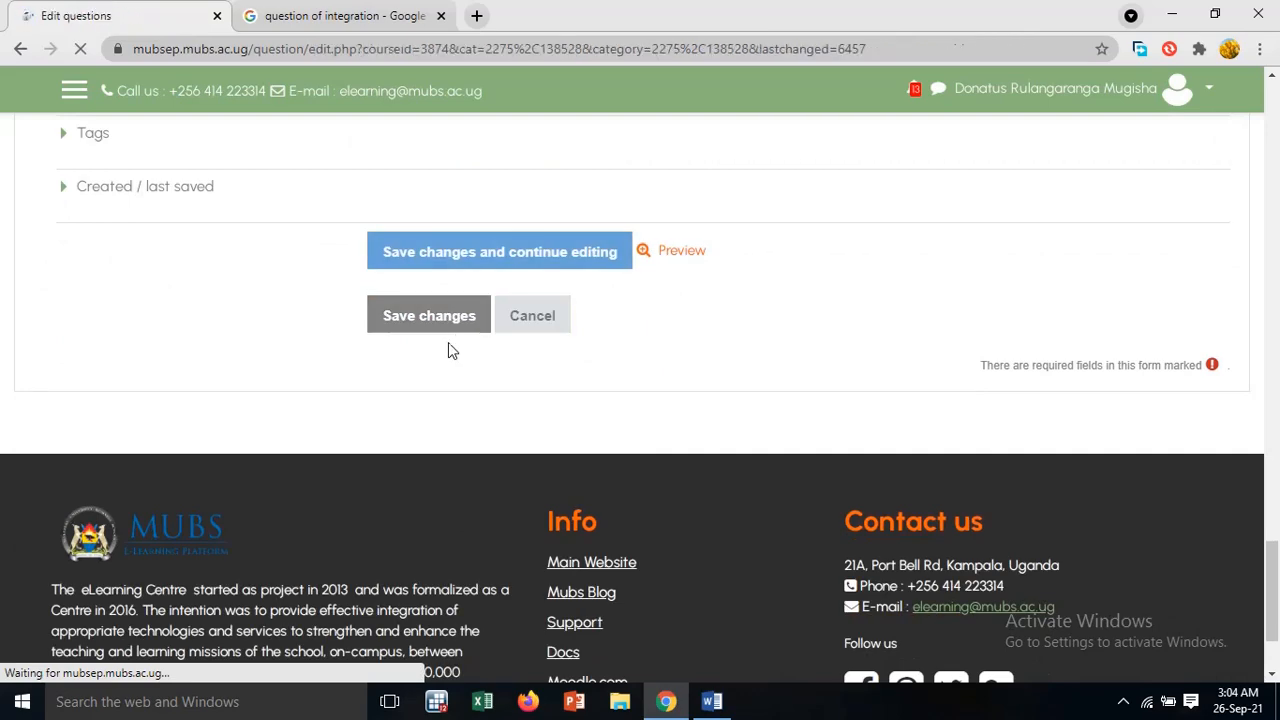
Preview Q.2 from the question bank to check its derivative fraction and answer choices, and close the preview
scroll(449, 342, down, 7)
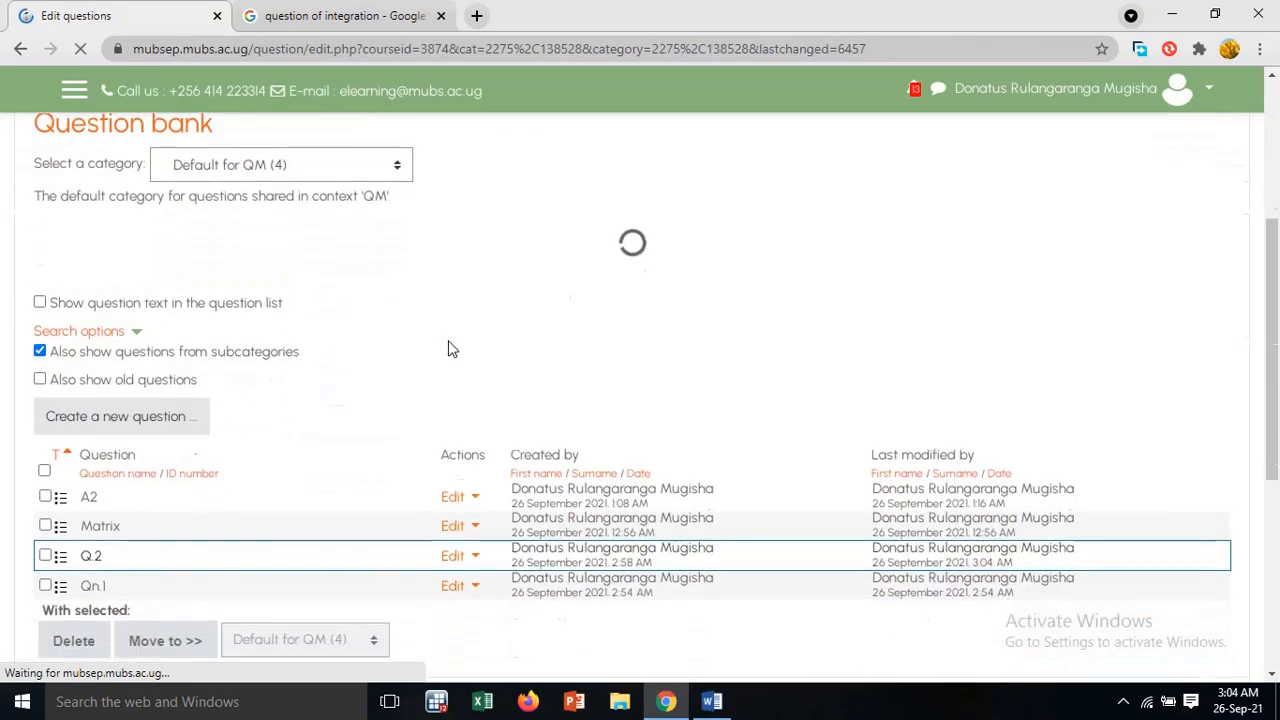
click(472, 222)
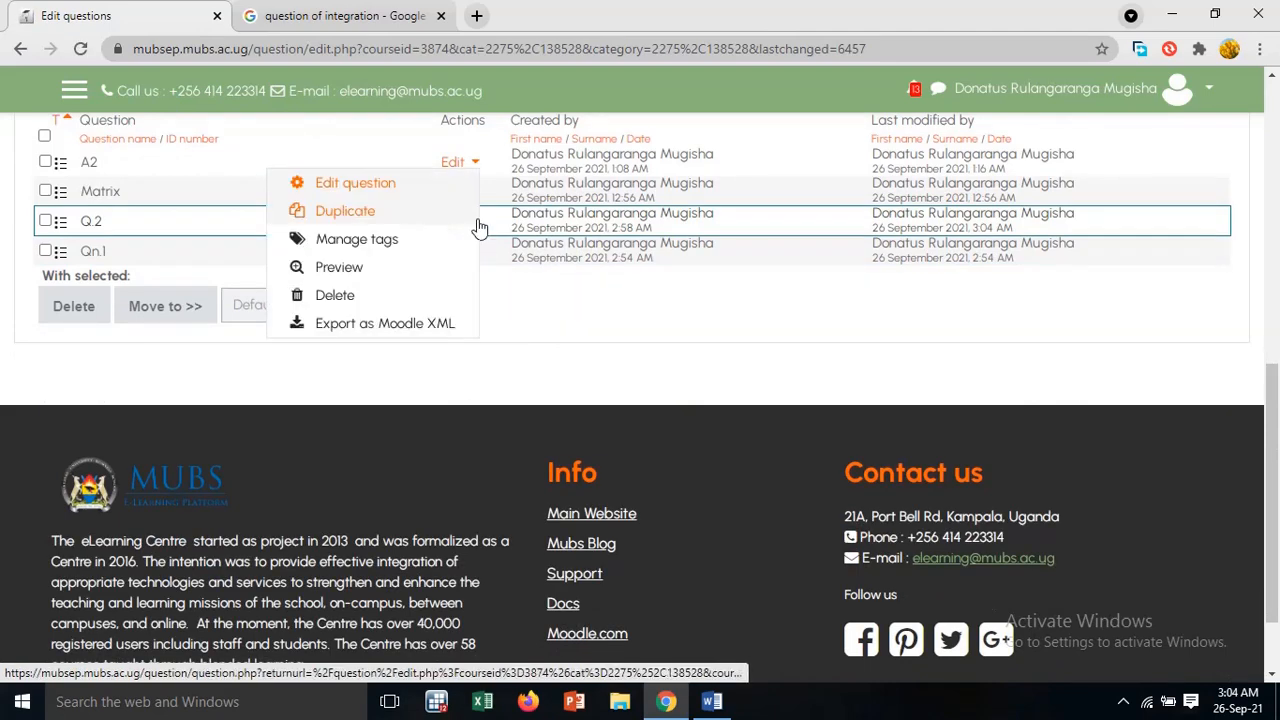
click(396, 279)
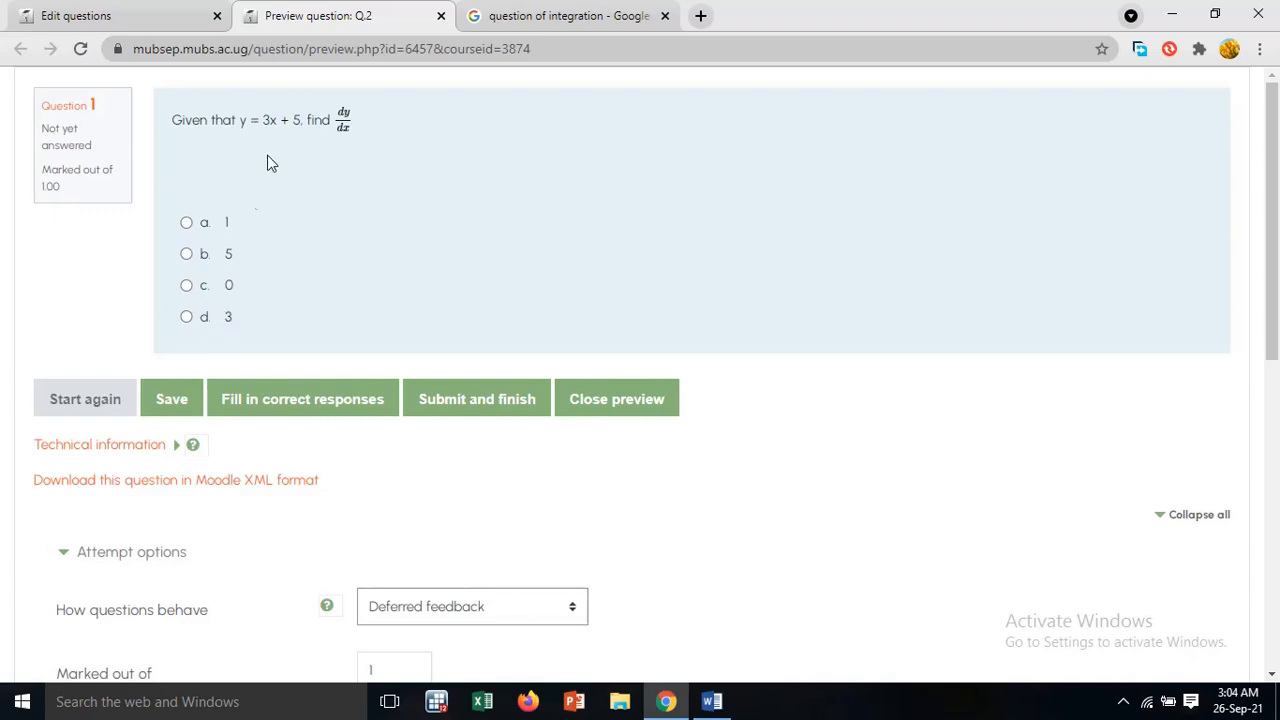
click(441, 15)
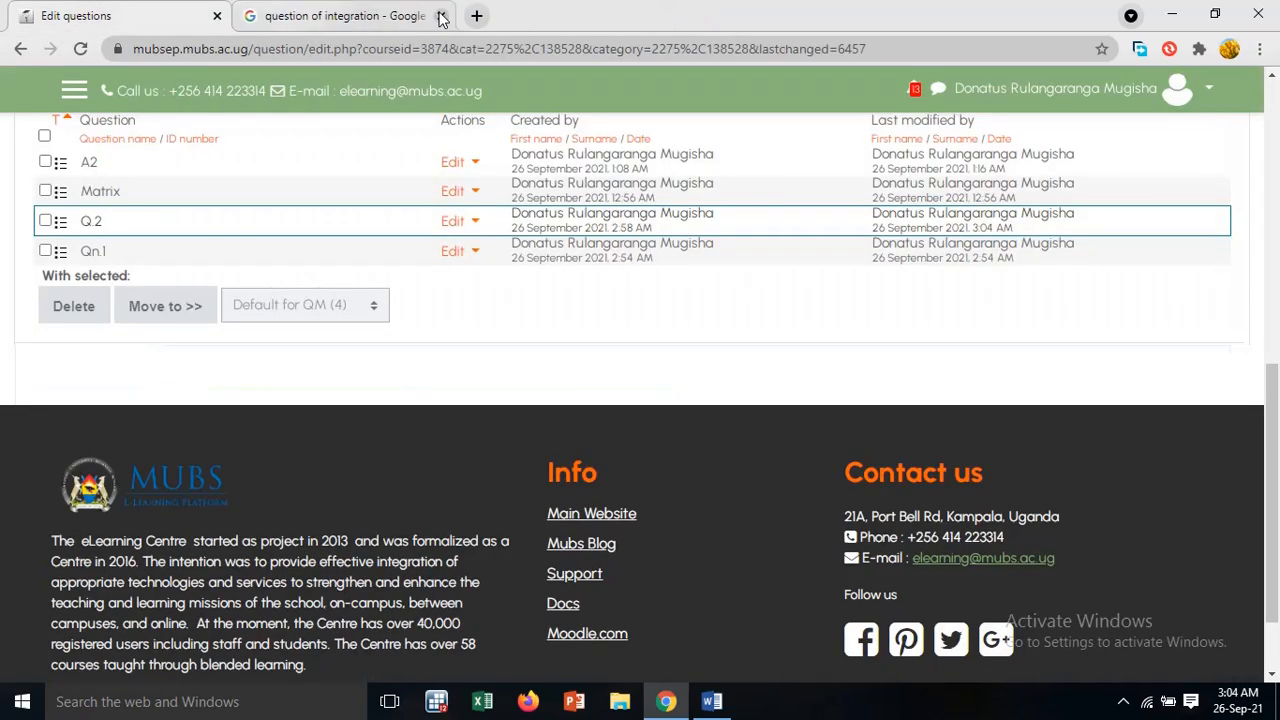
Review Qn 3 and its answer options in the Word document, and return to the Moodle question bank
mouse_move(714, 706)
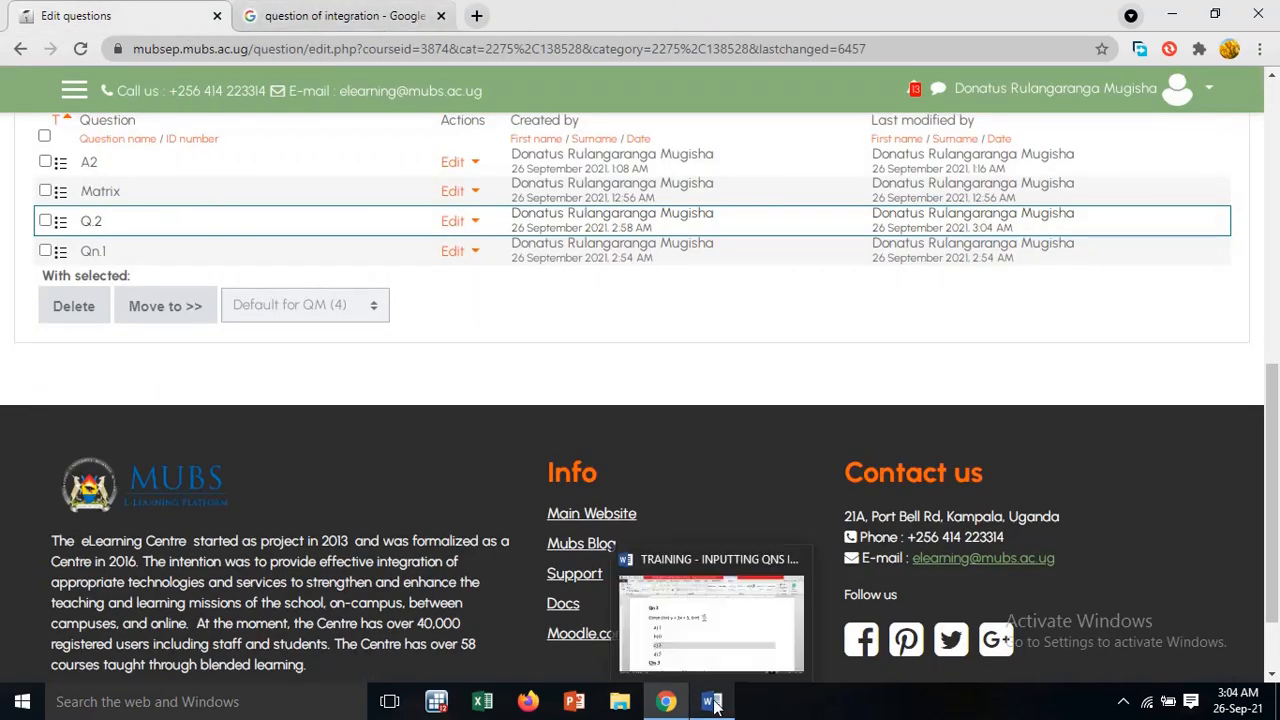
scroll(175, 236, up, 2)
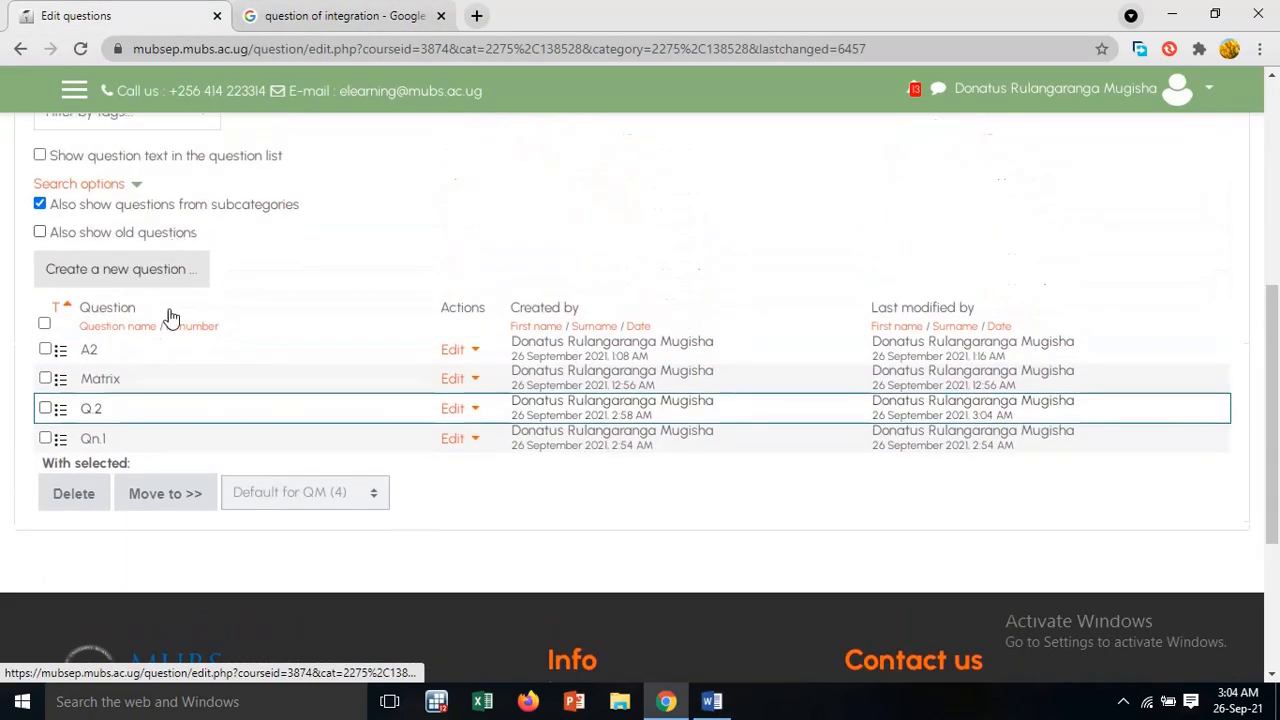
click(712, 701)
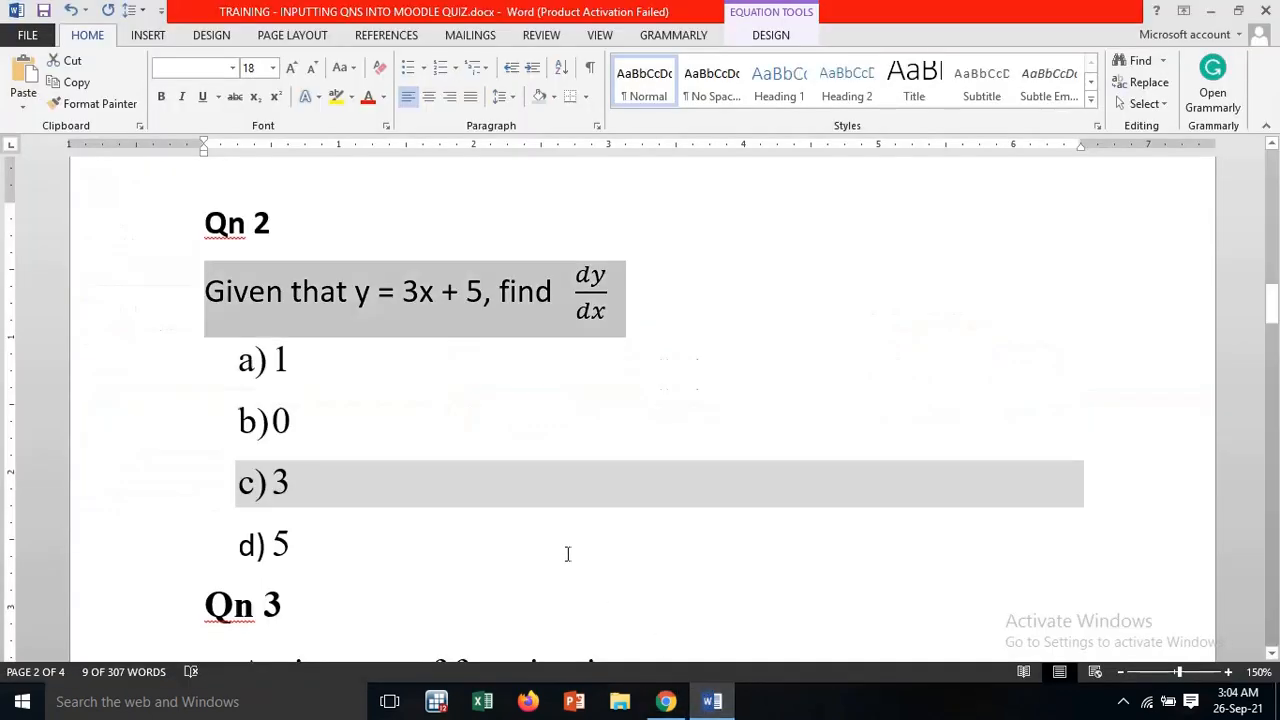
scroll(483, 444, down, 4)
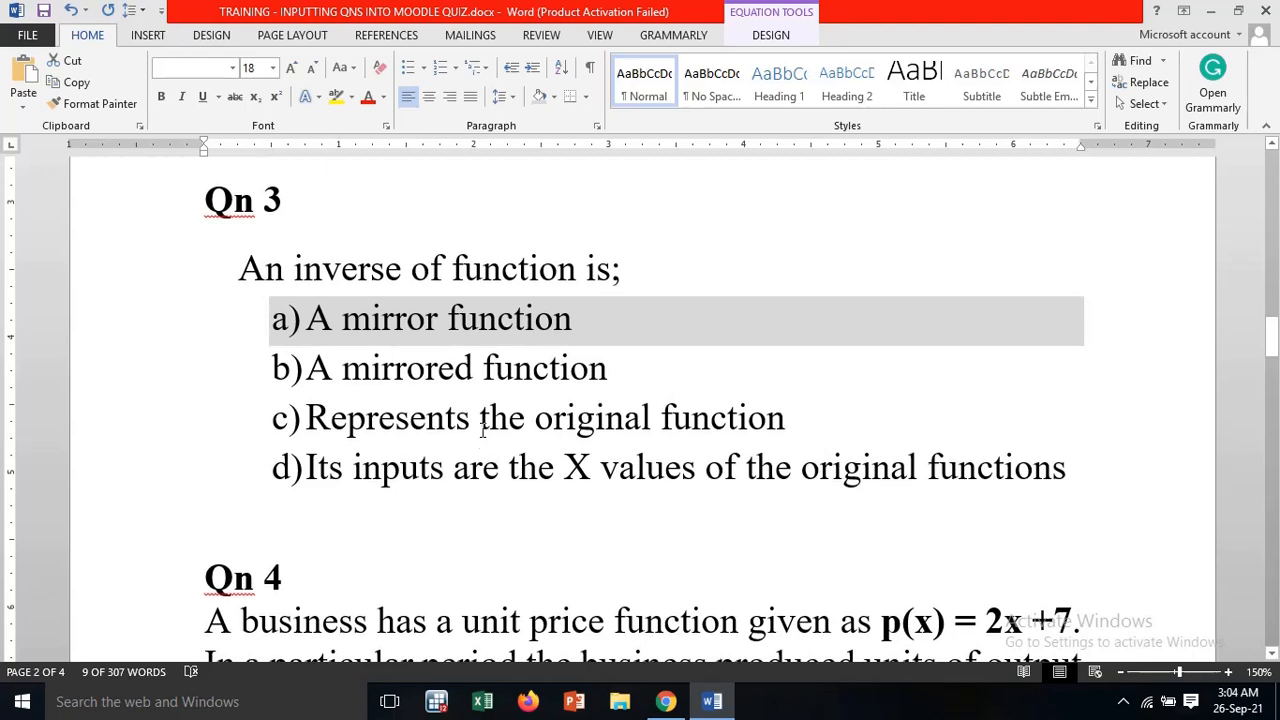
click(665, 701)
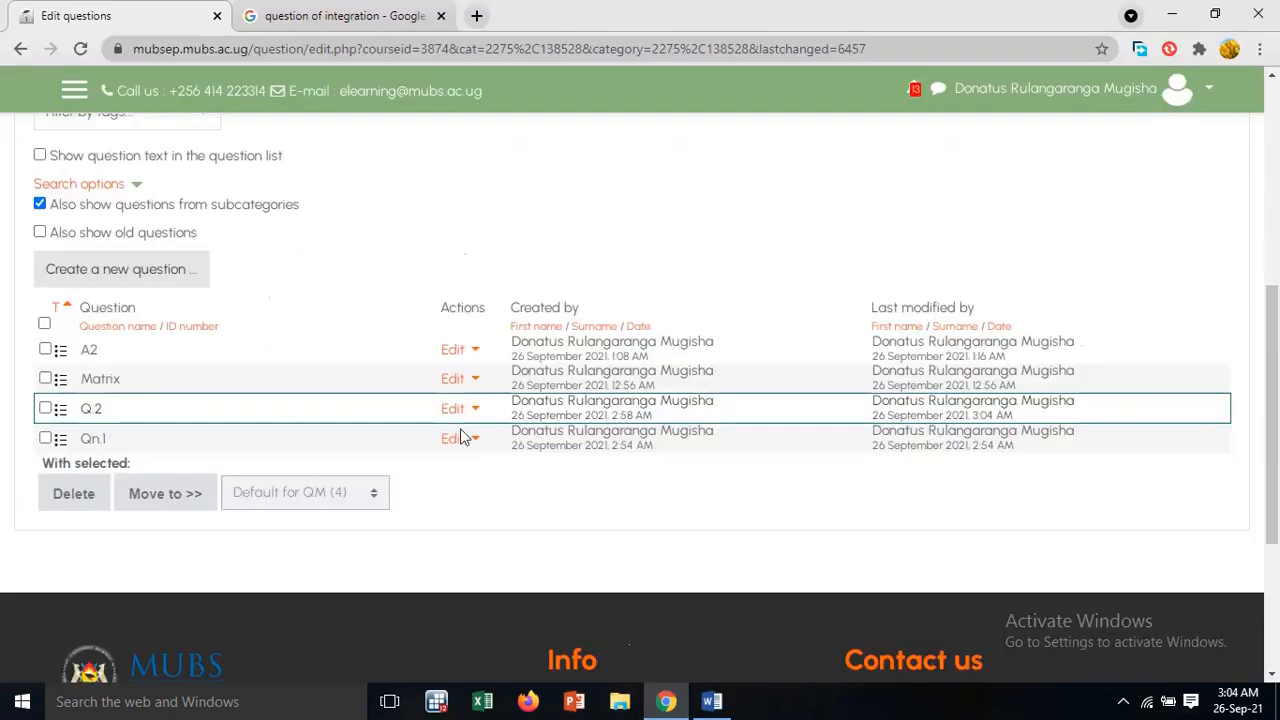
Create a new multiple-choice question in the question bank and name it Q.3
click(99, 271)
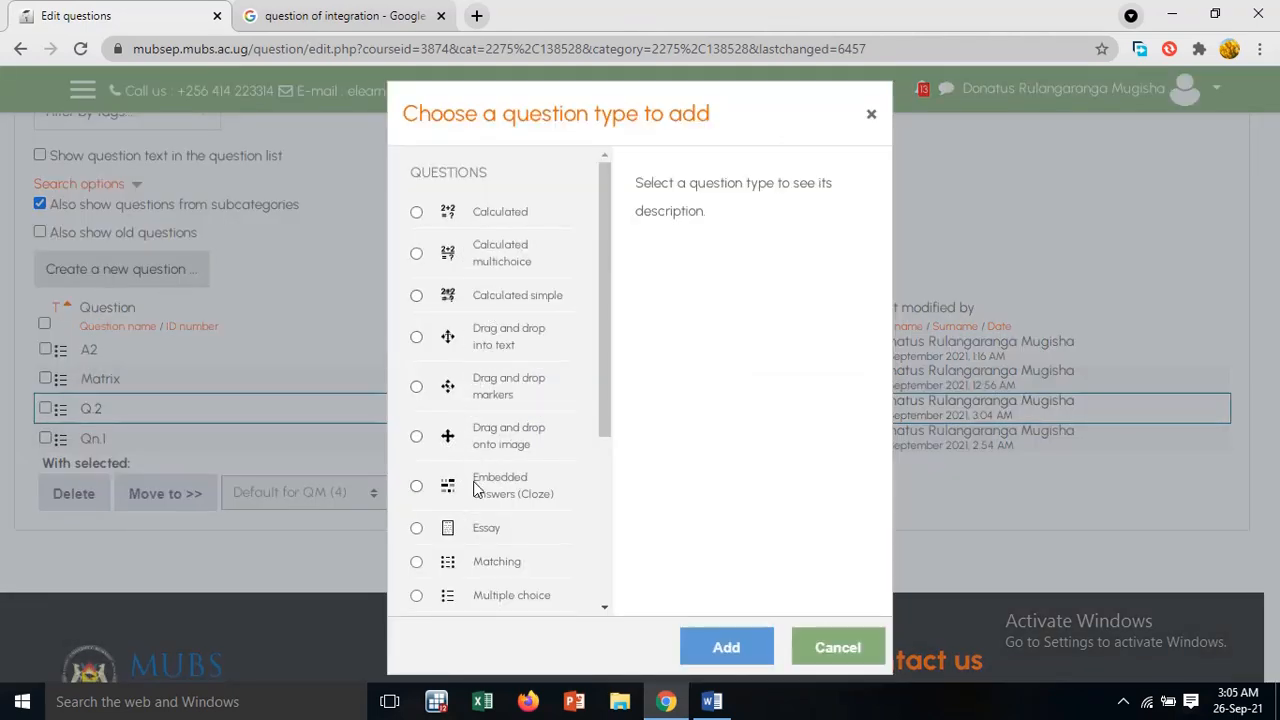
scroll(474, 488, down, 3)
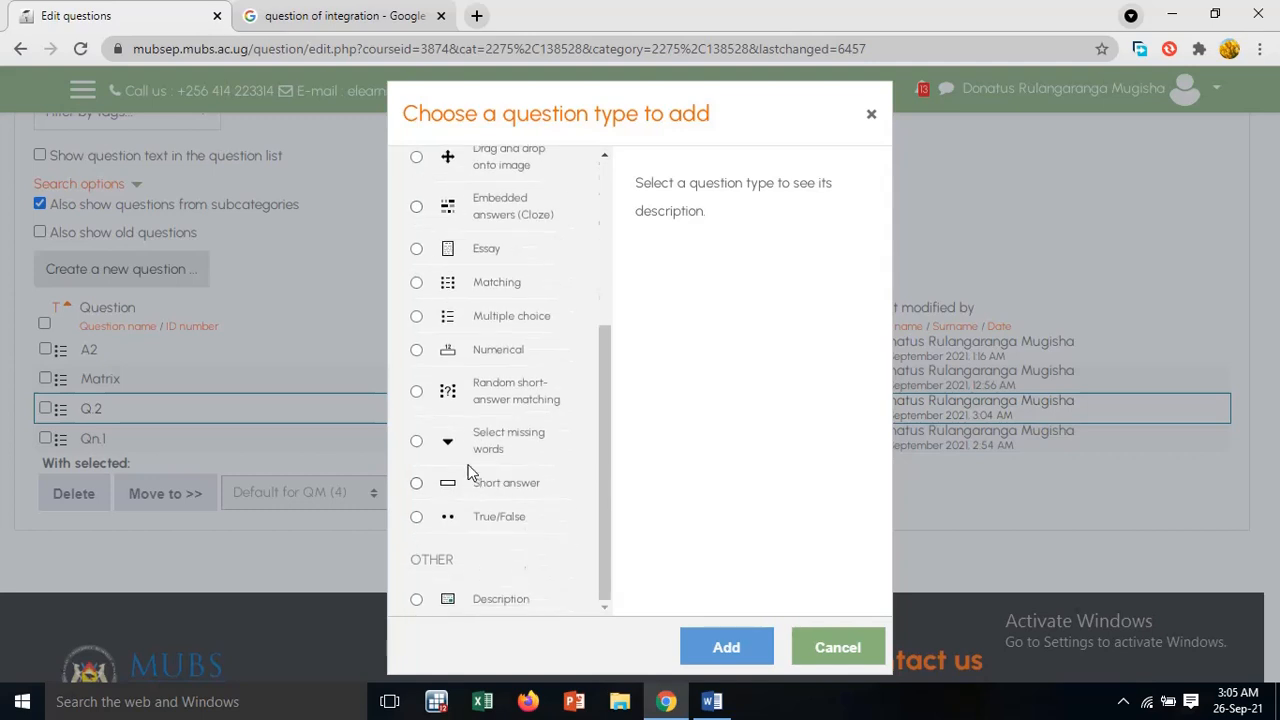
click(416, 318)
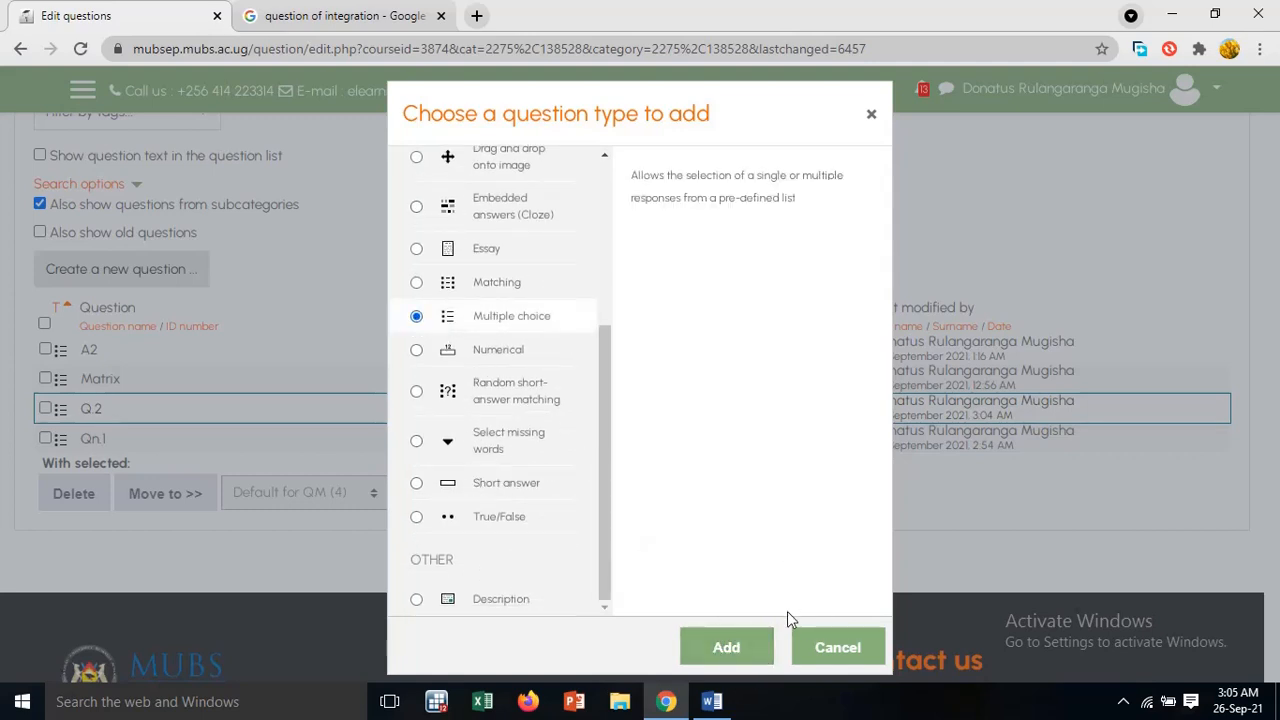
click(763, 655)
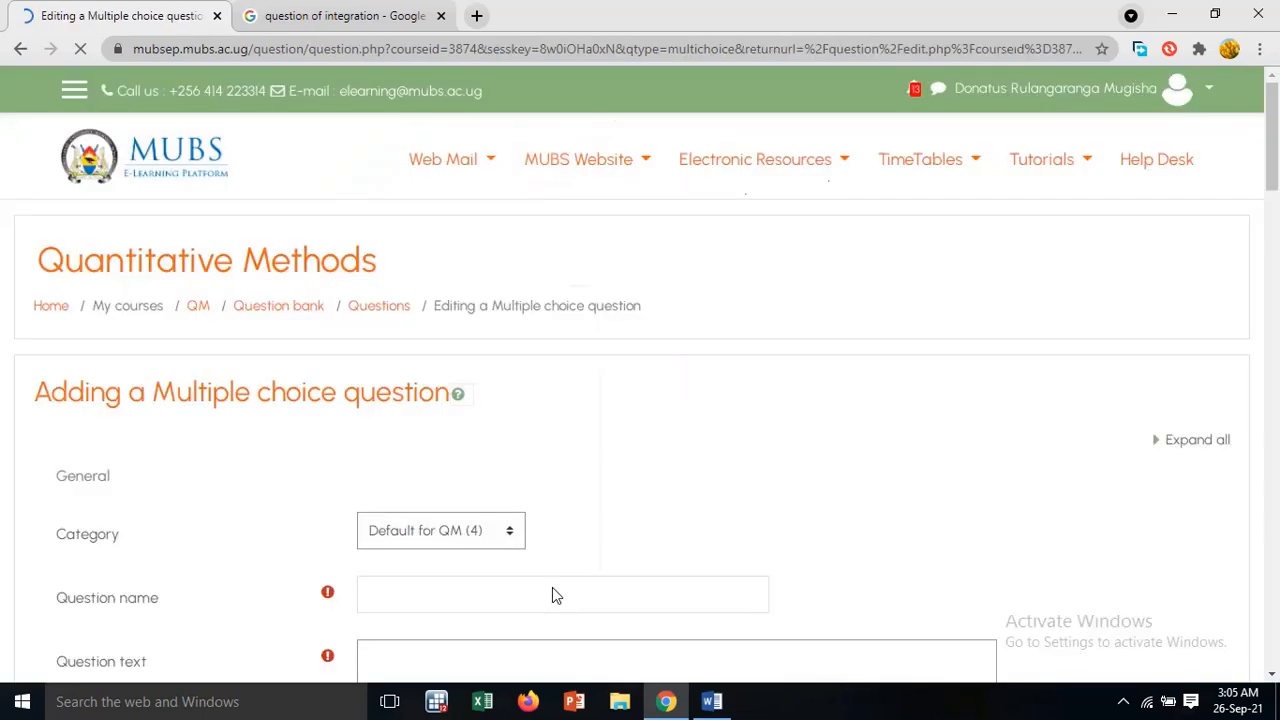
scroll(537, 556, down, 2)
click(417, 328)
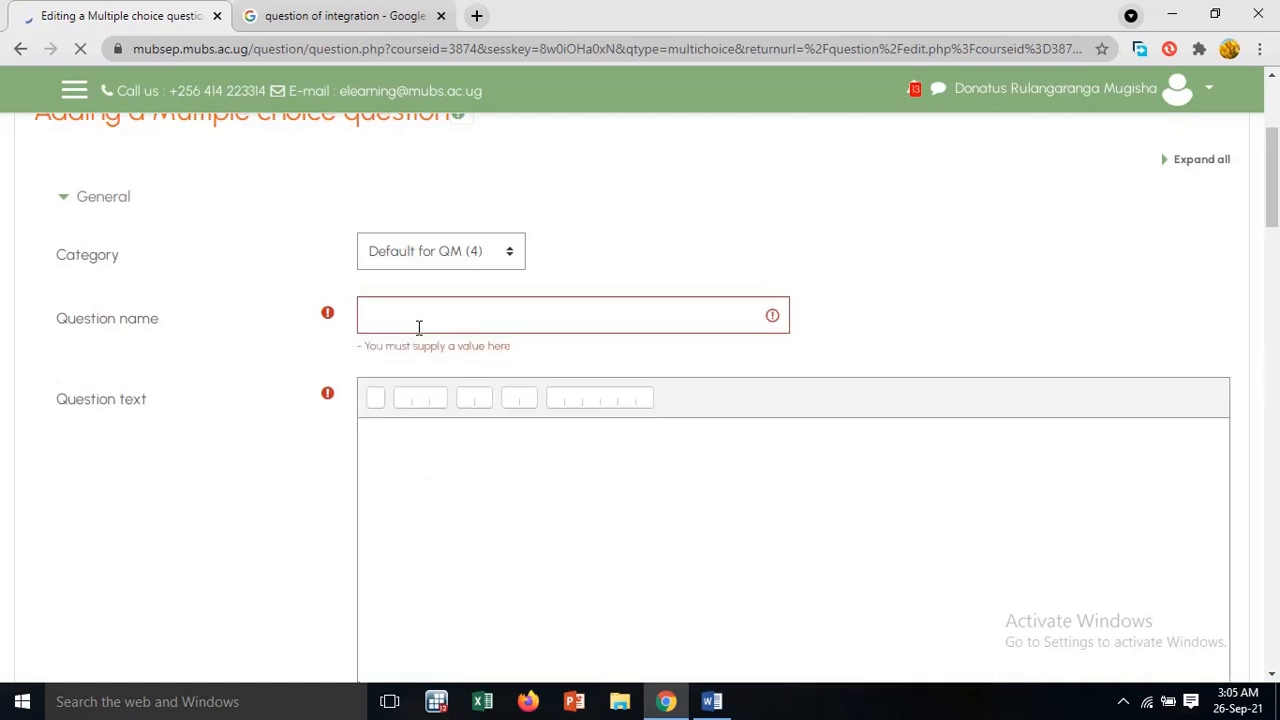
click(390, 312)
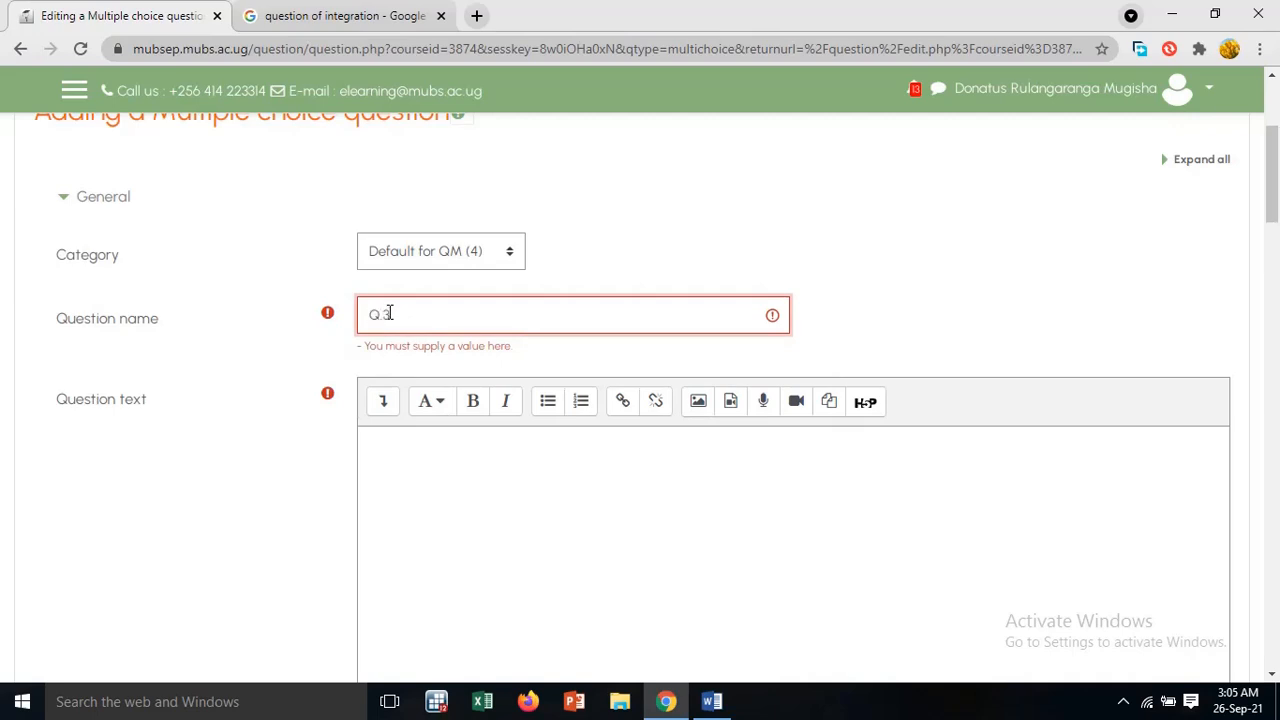
click(426, 460)
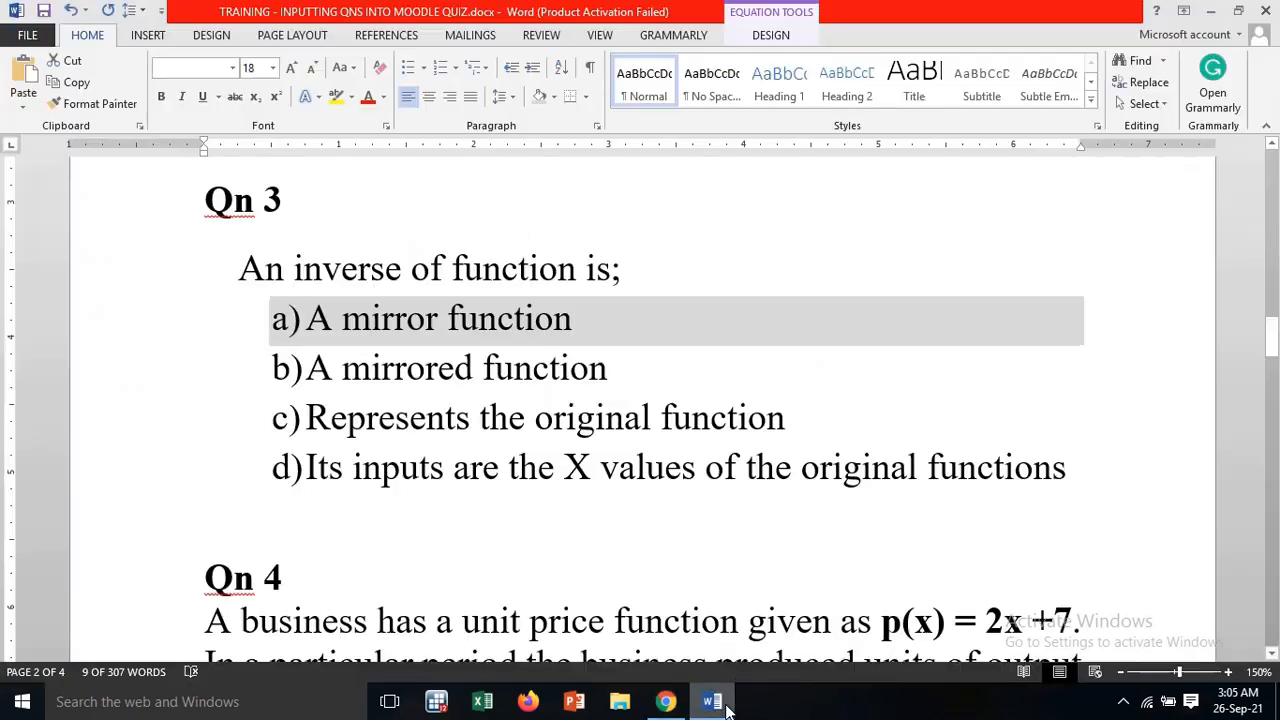
Copy the Qn 3 sentence "An inverse of function is;" from the Word document into Q.3's question text
click(712, 701)
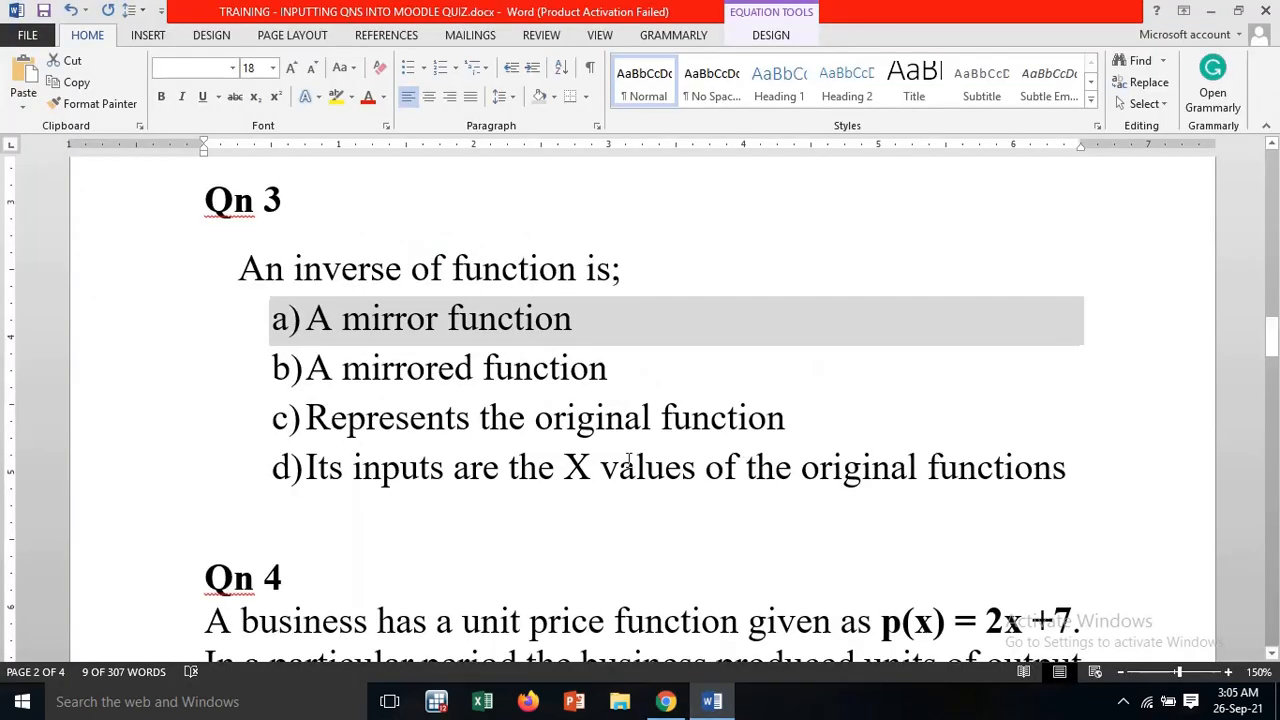
drag(241, 268, 620, 270)
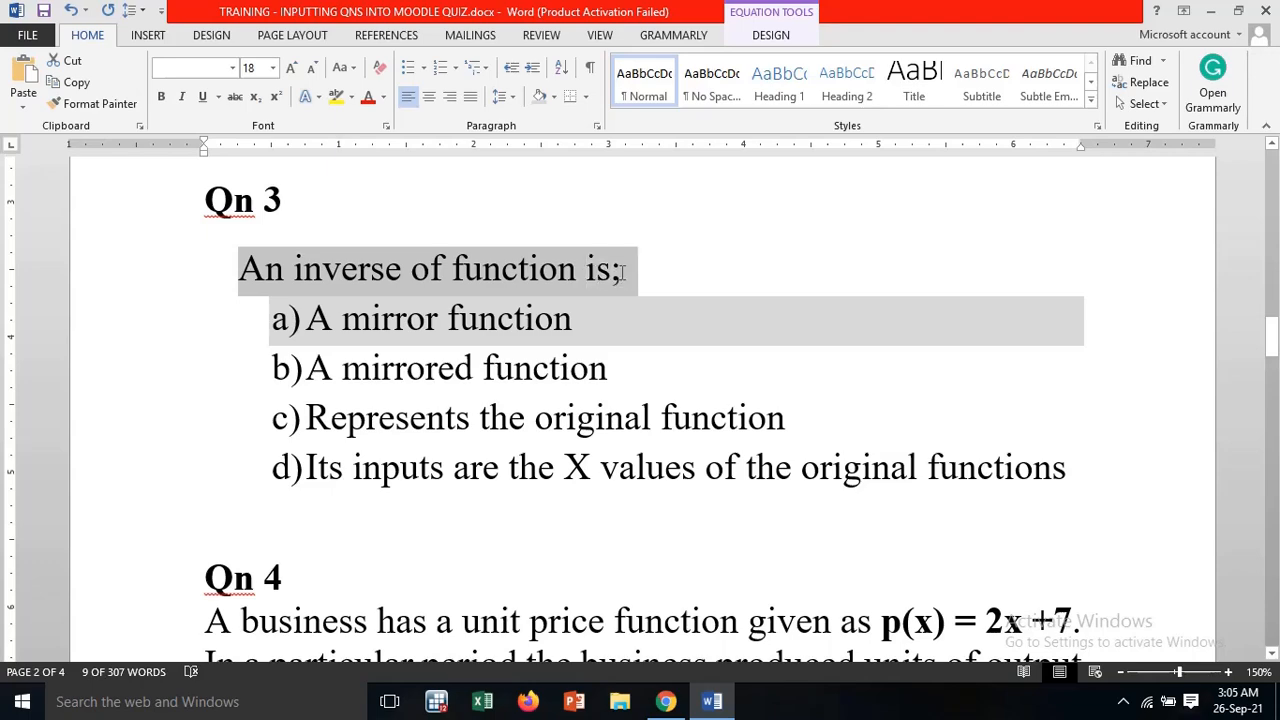
right_click(620, 270)
click(640, 296)
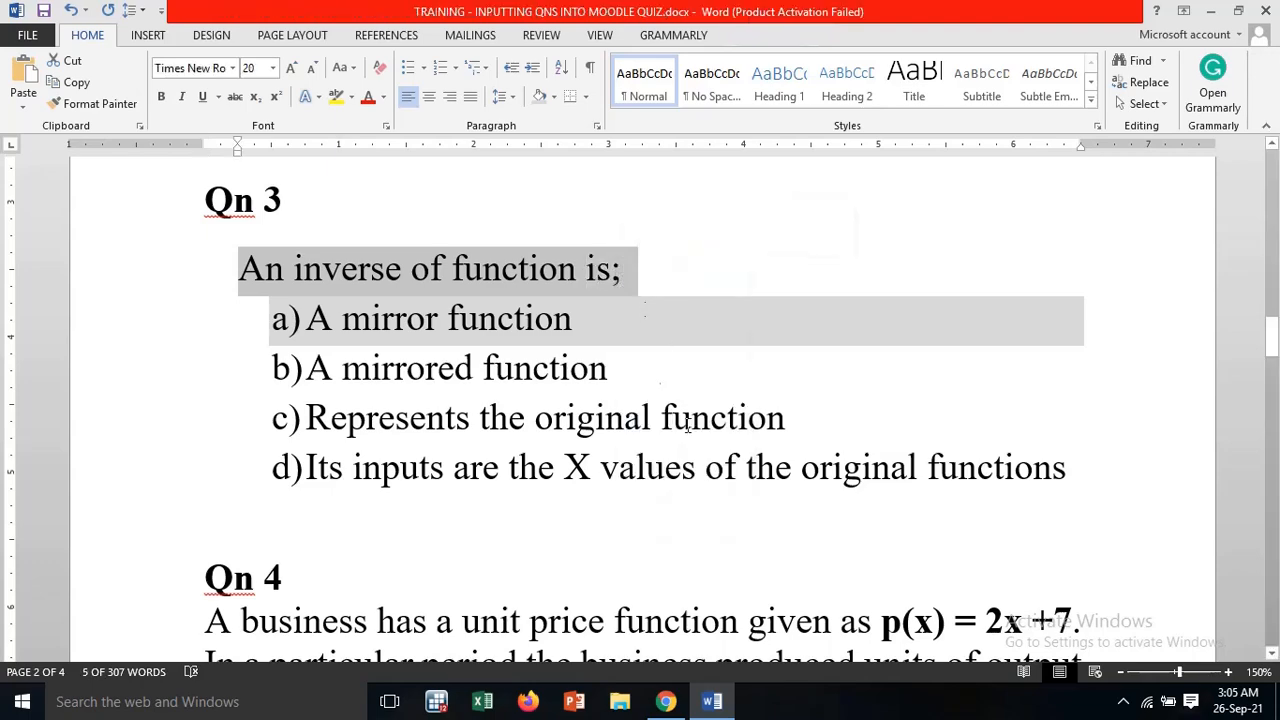
click(719, 703)
right_click(413, 432)
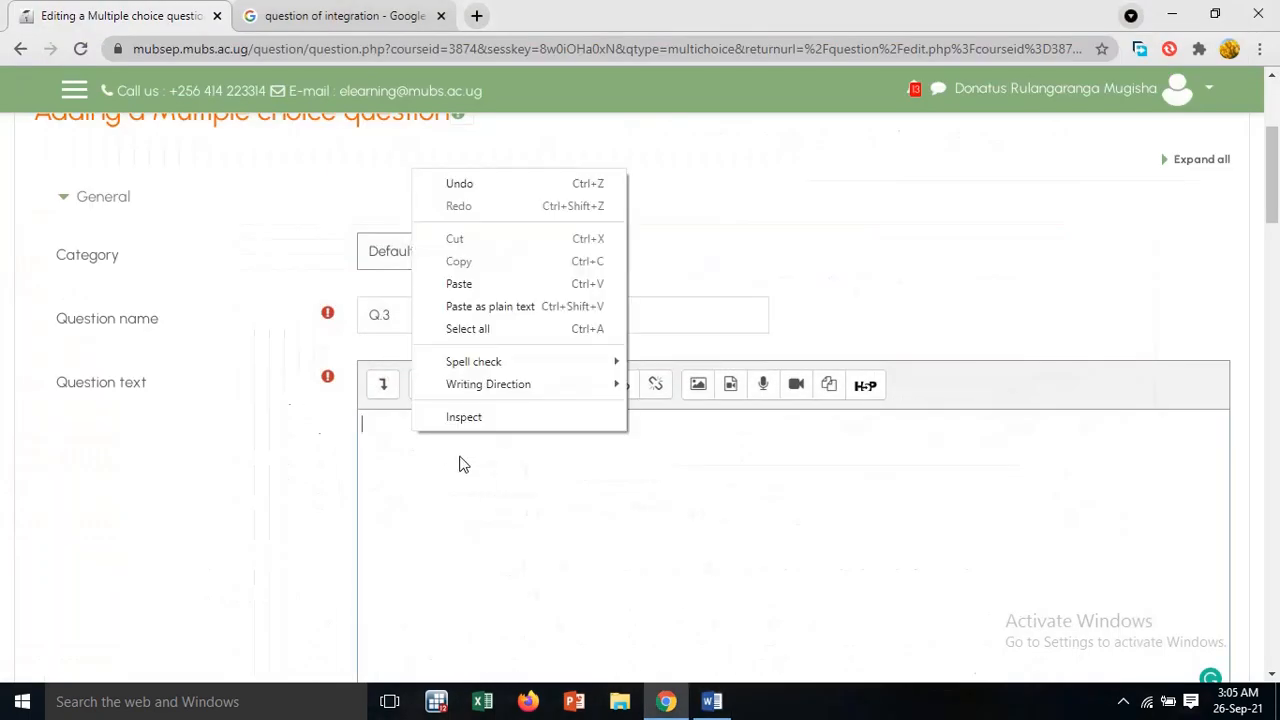
click(479, 285)
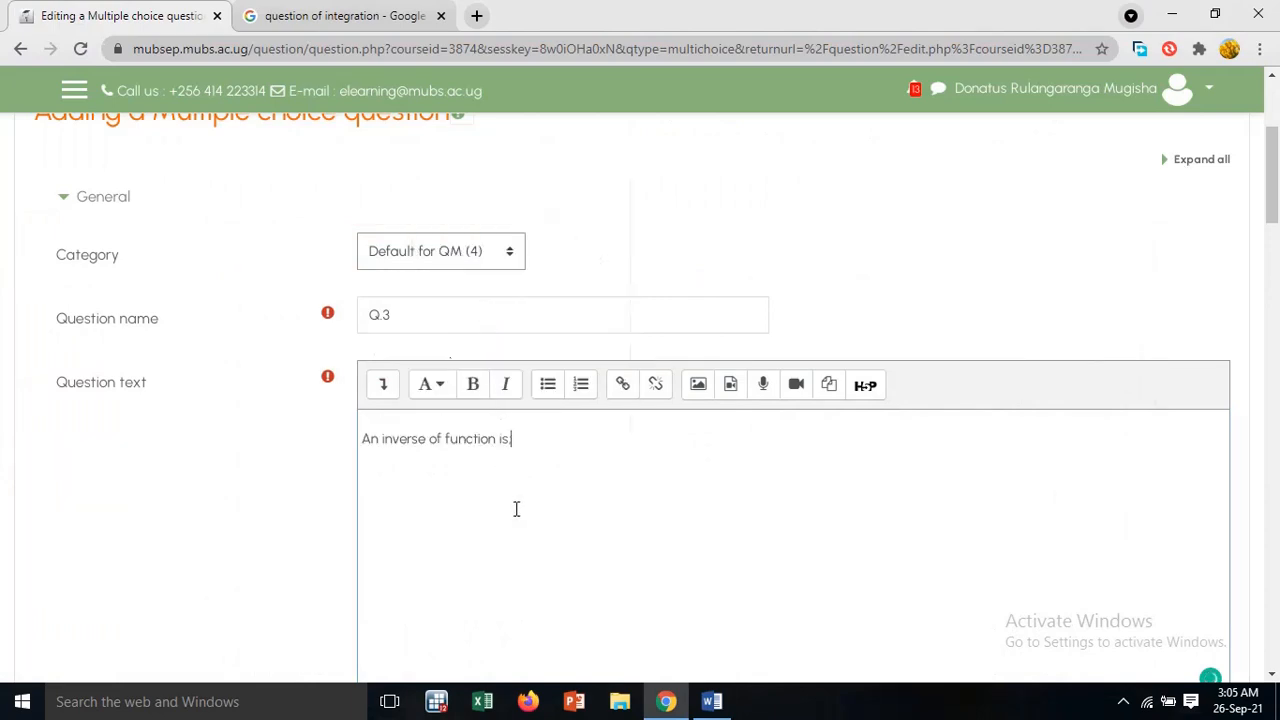
Accept the Grammarly suggestion "a function" so Q.3's question text reads "An inverse of a function is;"
scroll(515, 495, down, 2)
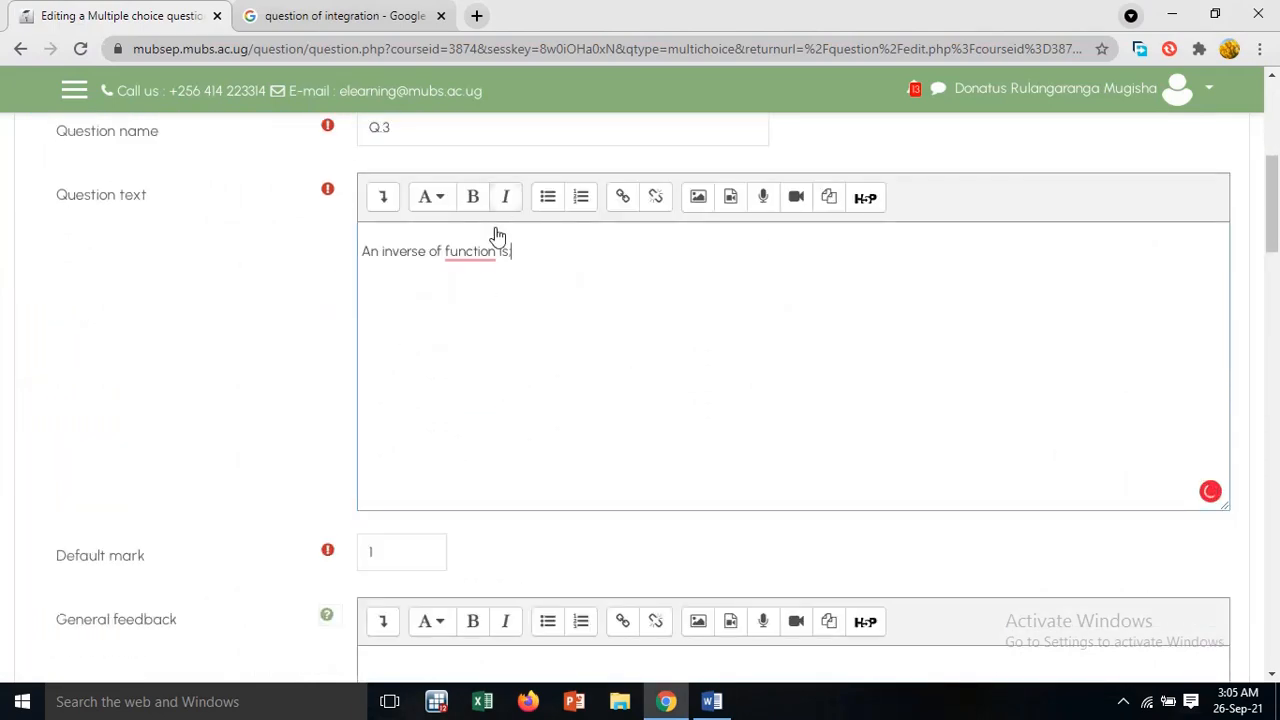
mouse_move(471, 246)
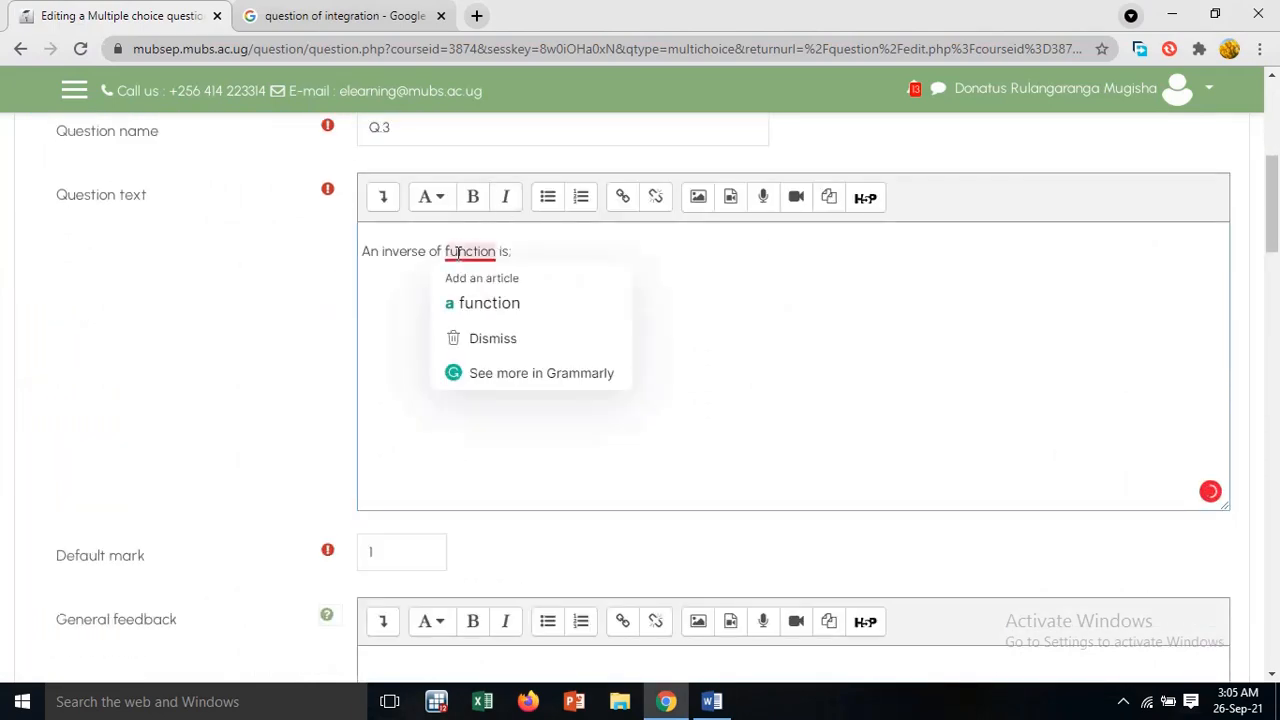
click(482, 303)
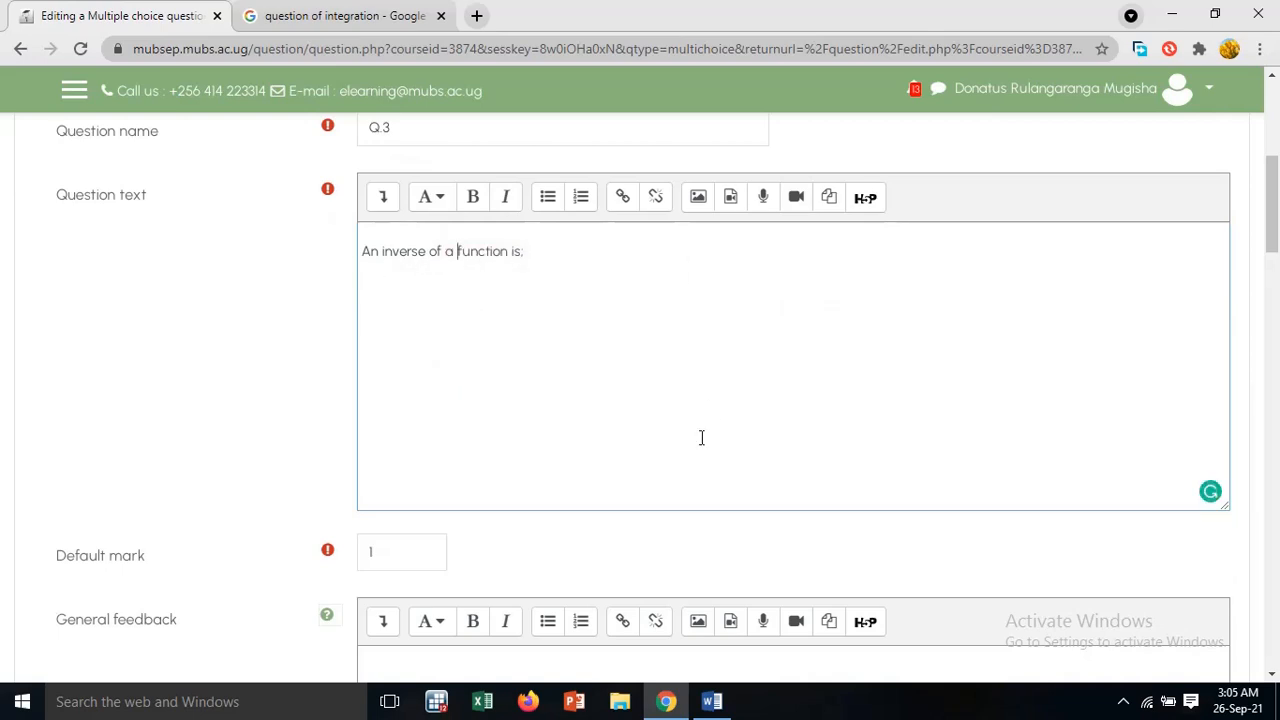
Copy option a) "A mirror function" from Qn 3 in the Word document into Q.3's Choice 1 in Moodle
scroll(537, 463, down, 2)
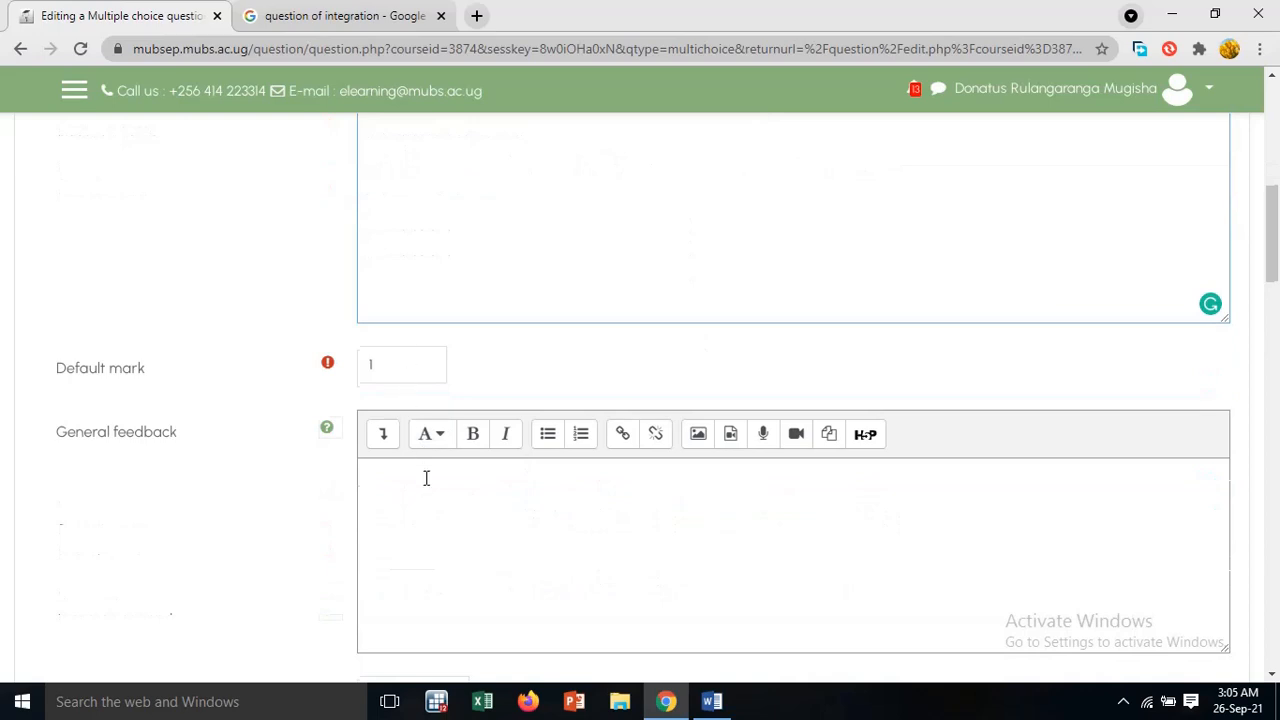
scroll(426, 477, down, 7)
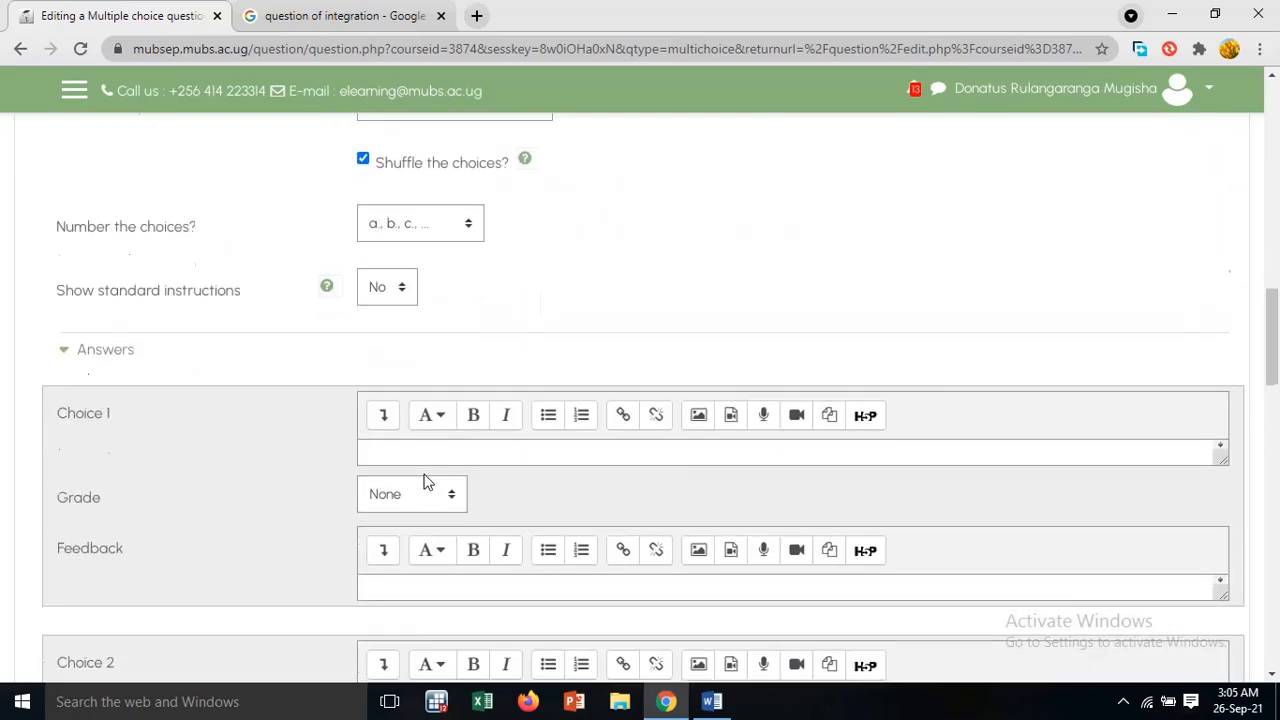
click(712, 701)
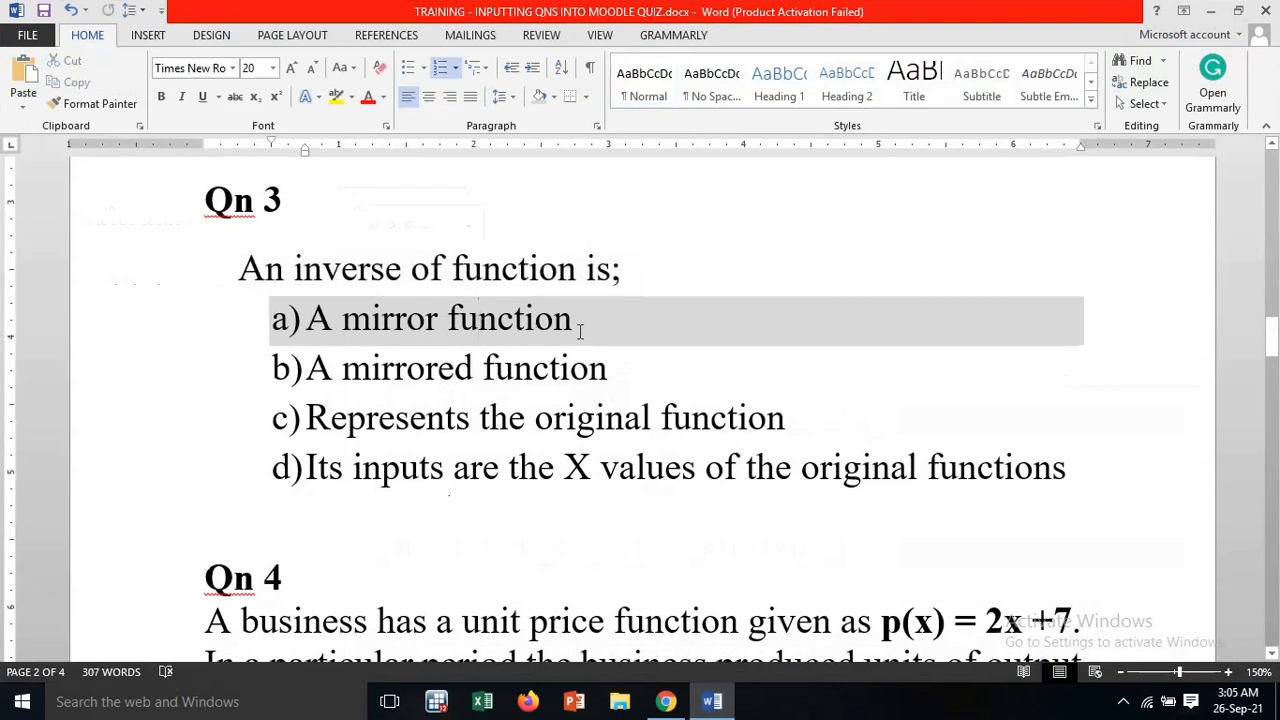
drag(574, 320, 327, 328)
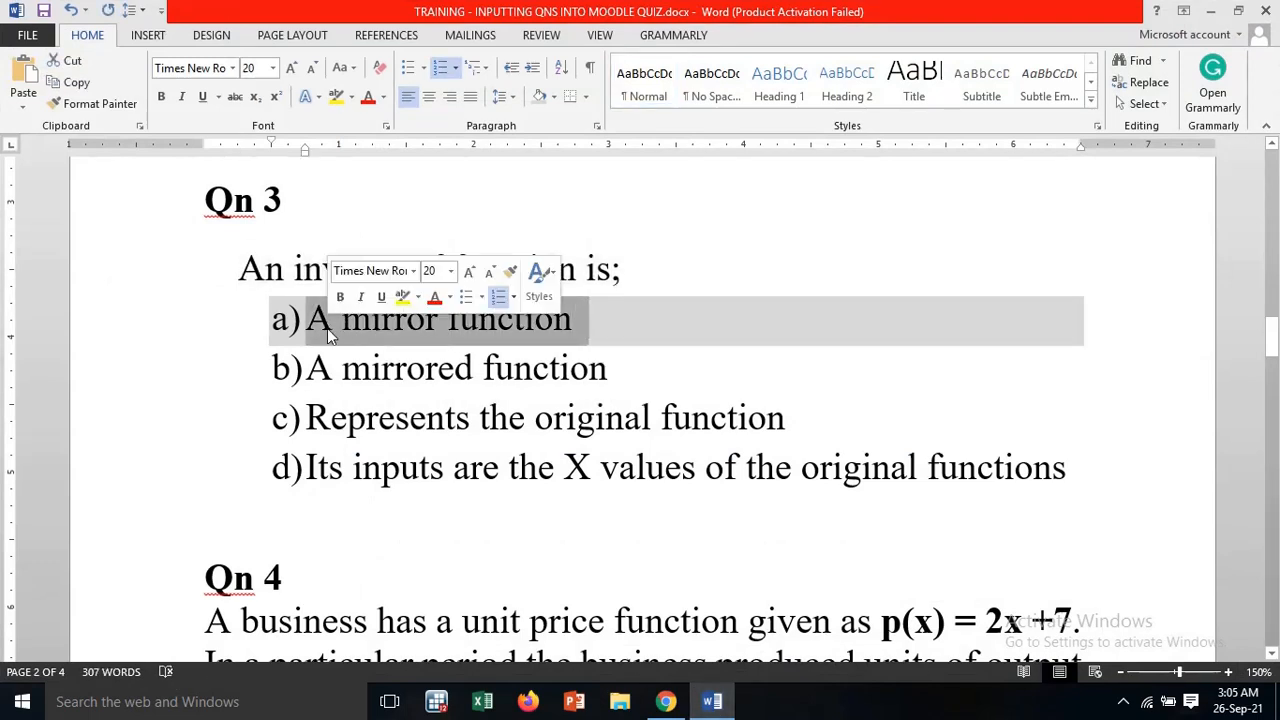
right_click(327, 327)
click(405, 360)
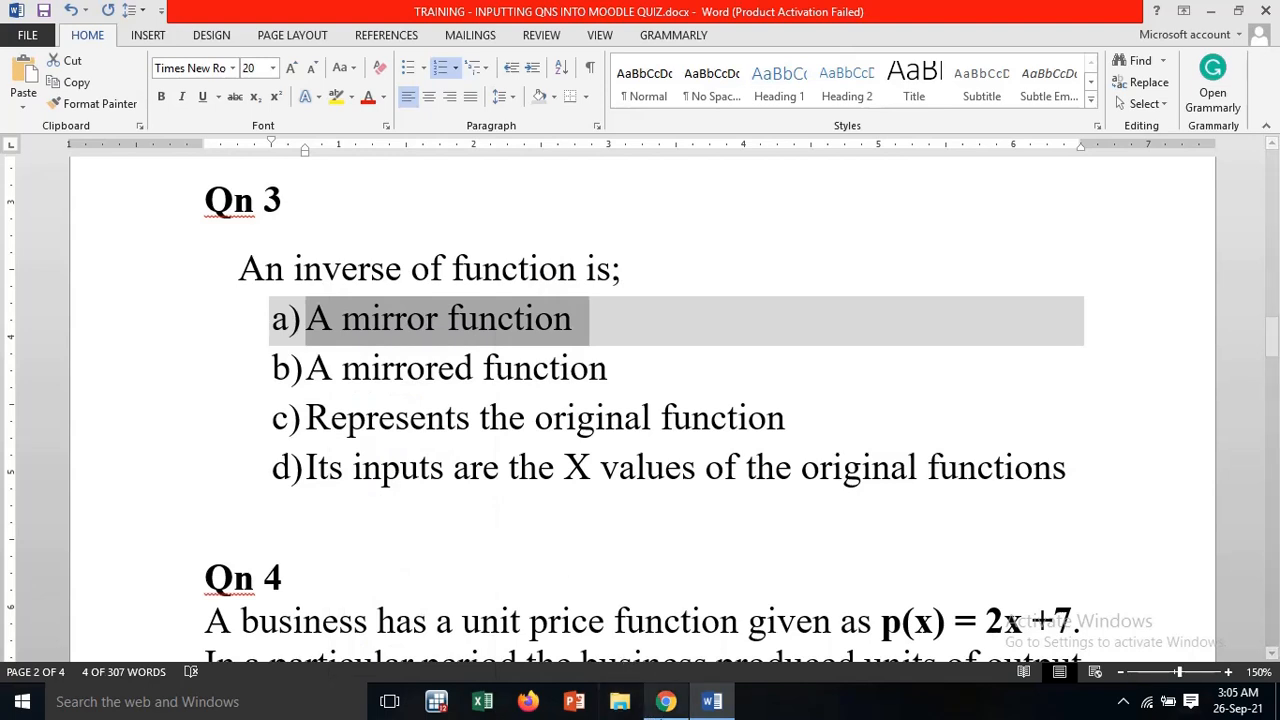
click(666, 701)
right_click(401, 453)
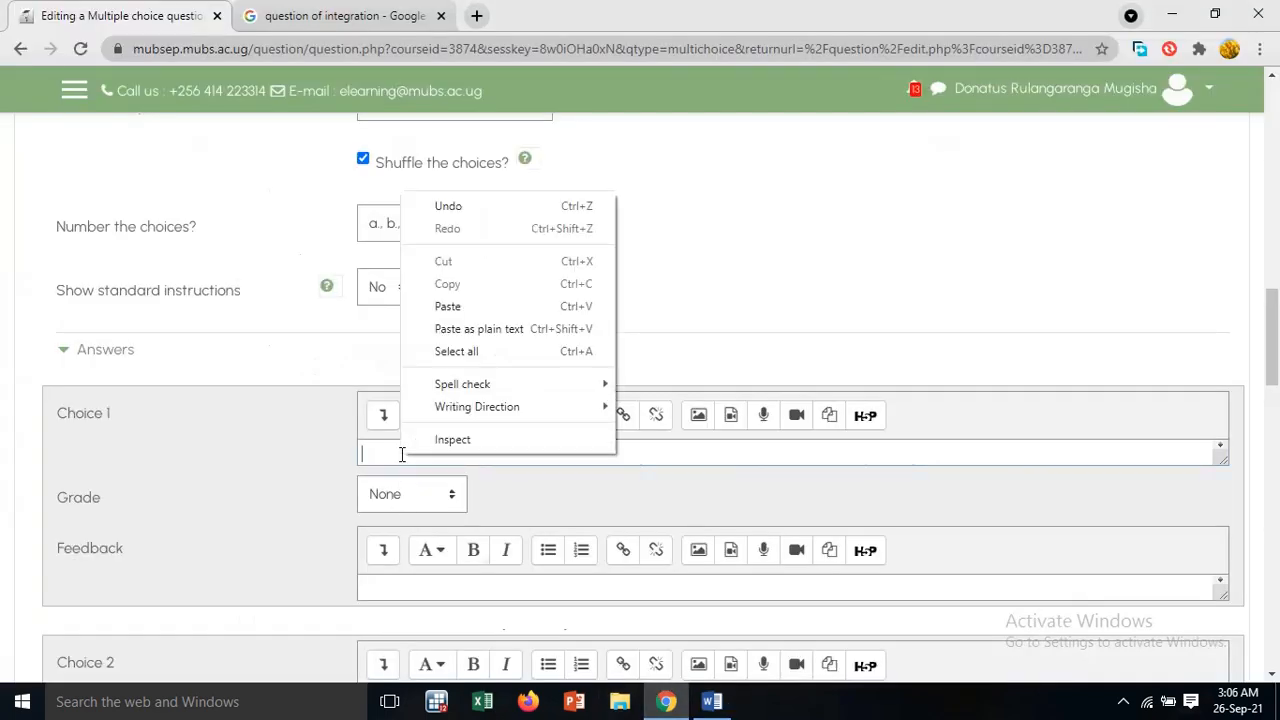
click(447, 306)
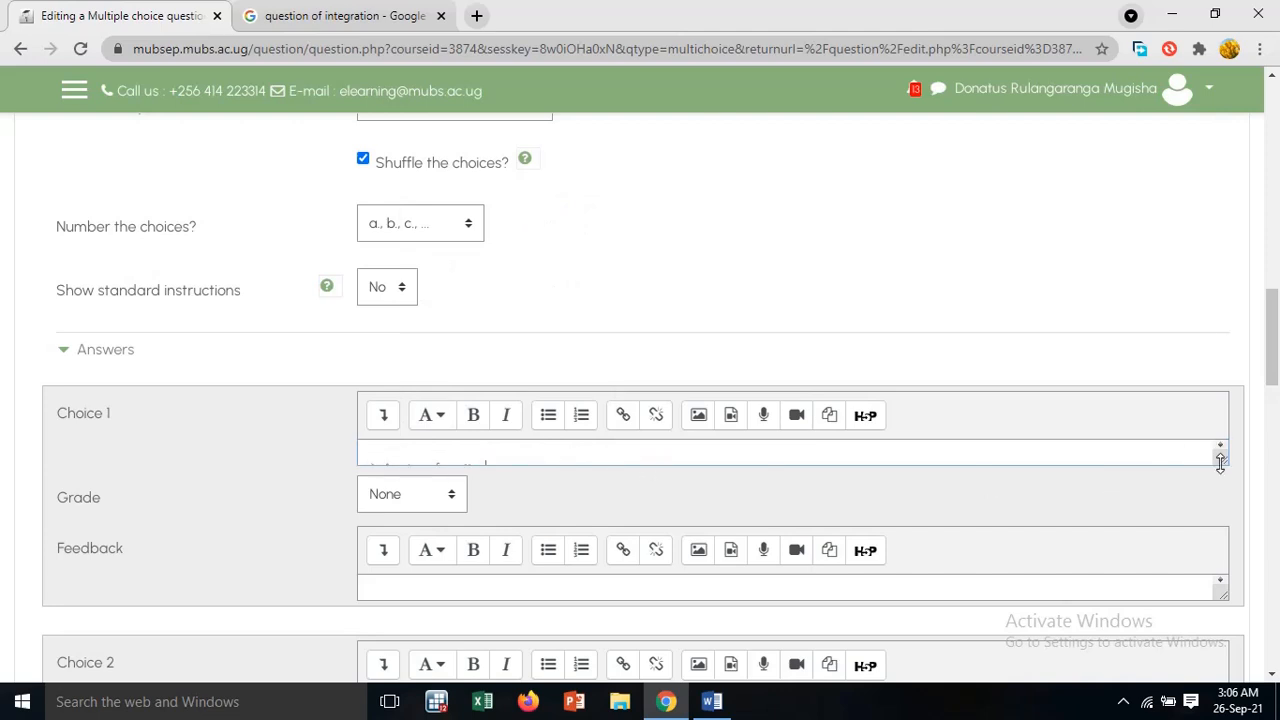
Remove the pasted "a)" label from Choice 1 so it reads "A mirror function", and set its grade to 100%
drag(1222, 460, 1230, 497)
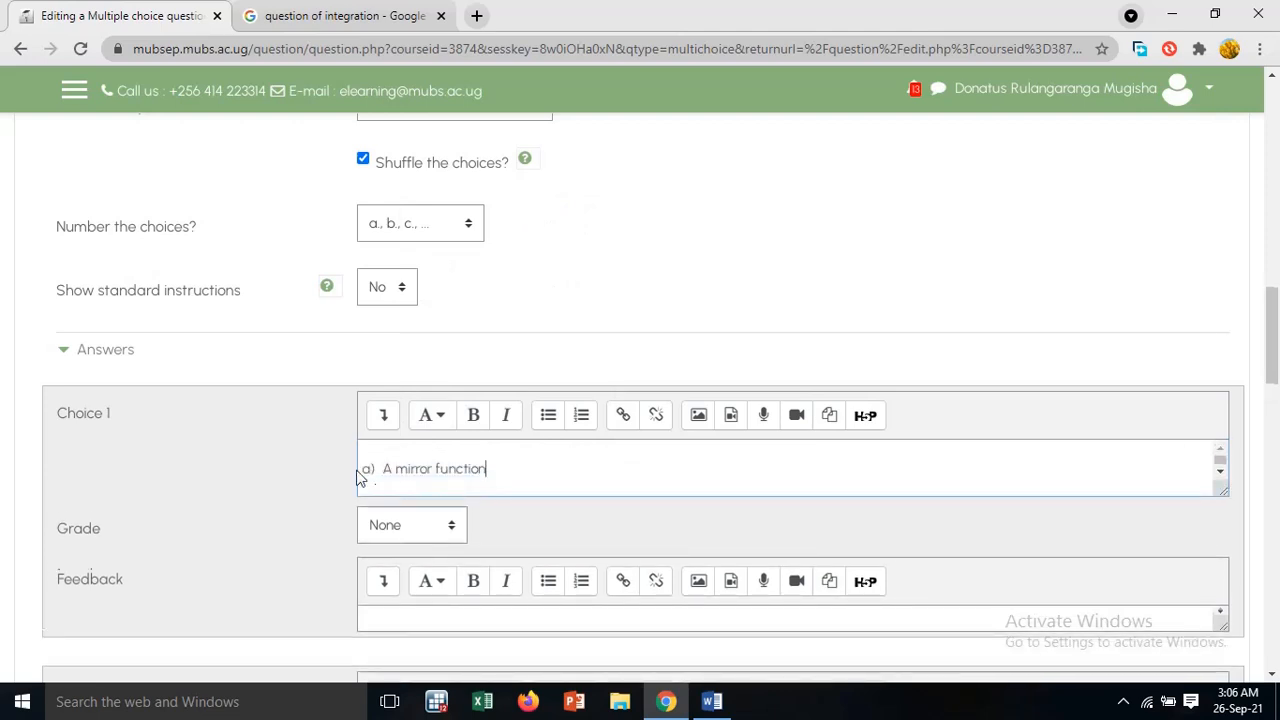
click(381, 468)
key(BackSpace)
key(BackSpace)
key(BackSpace)
click(422, 533)
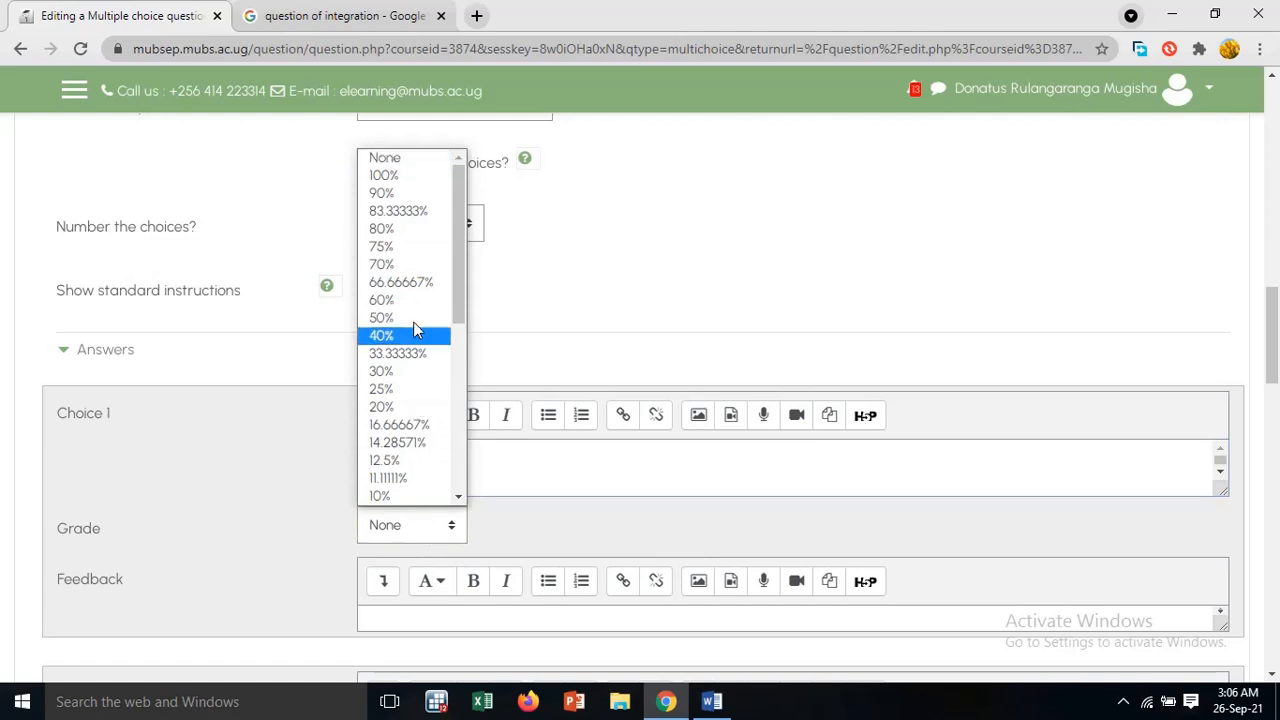
click(443, 183)
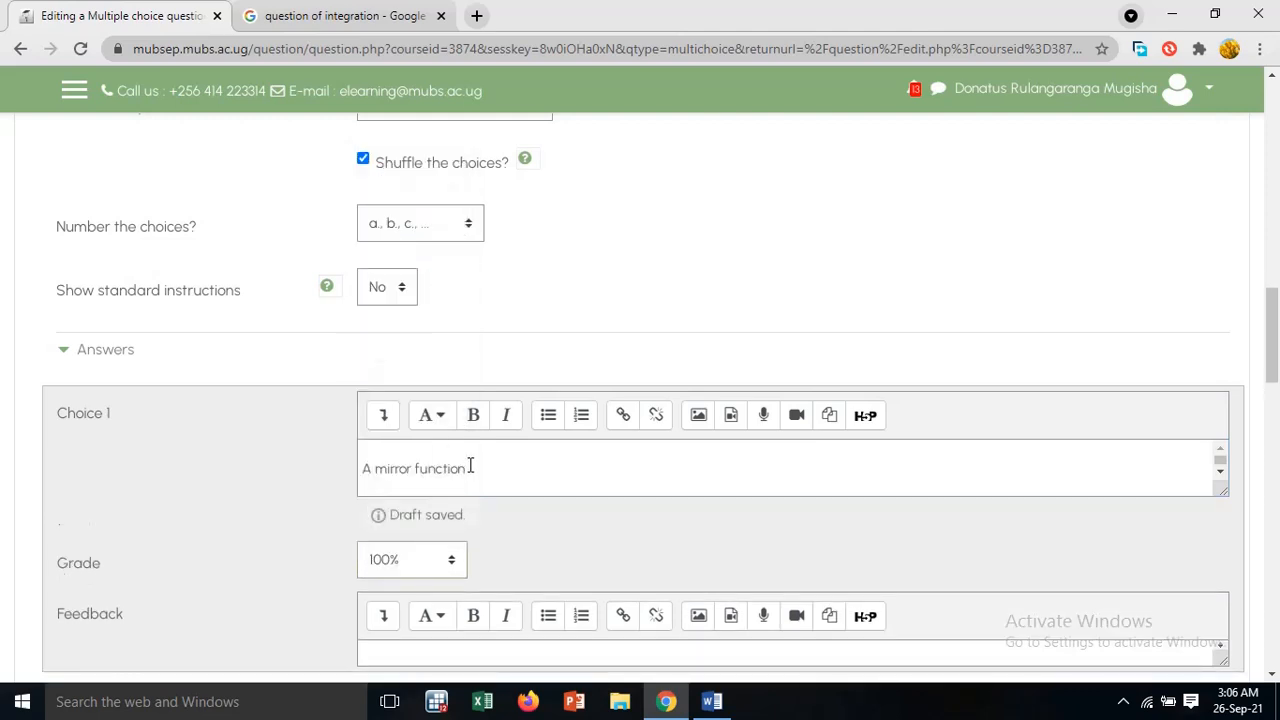
Copy option b) "A mirrored function" from the Word document into Q.3's Choice 2 in Moodle
scroll(471, 468, down, 2)
scroll(471, 490, up, 2)
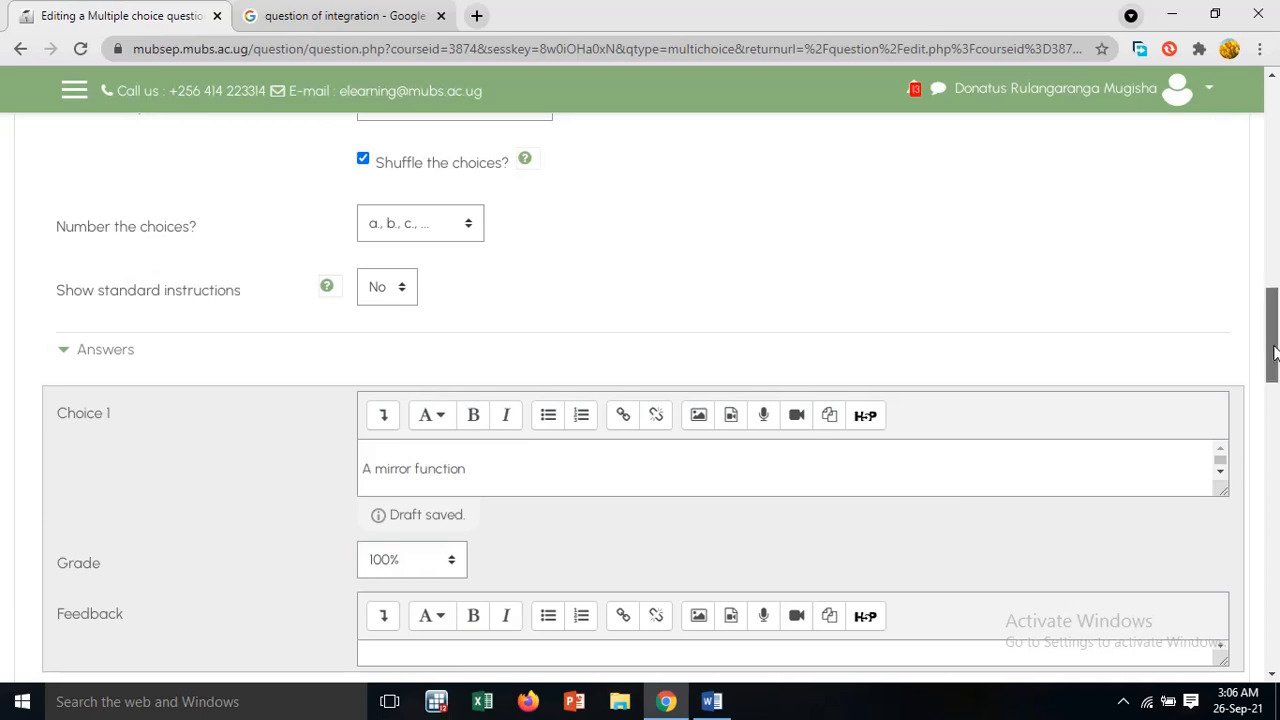
drag(1274, 345, 1274, 425)
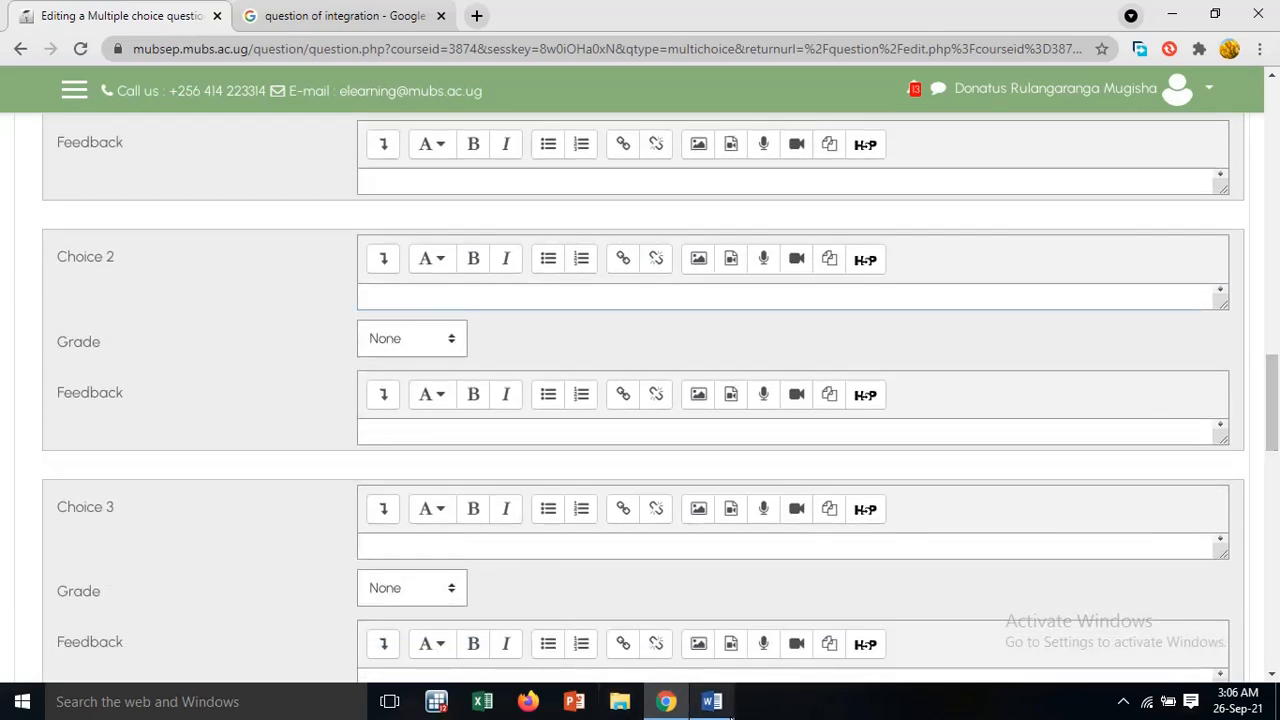
click(711, 701)
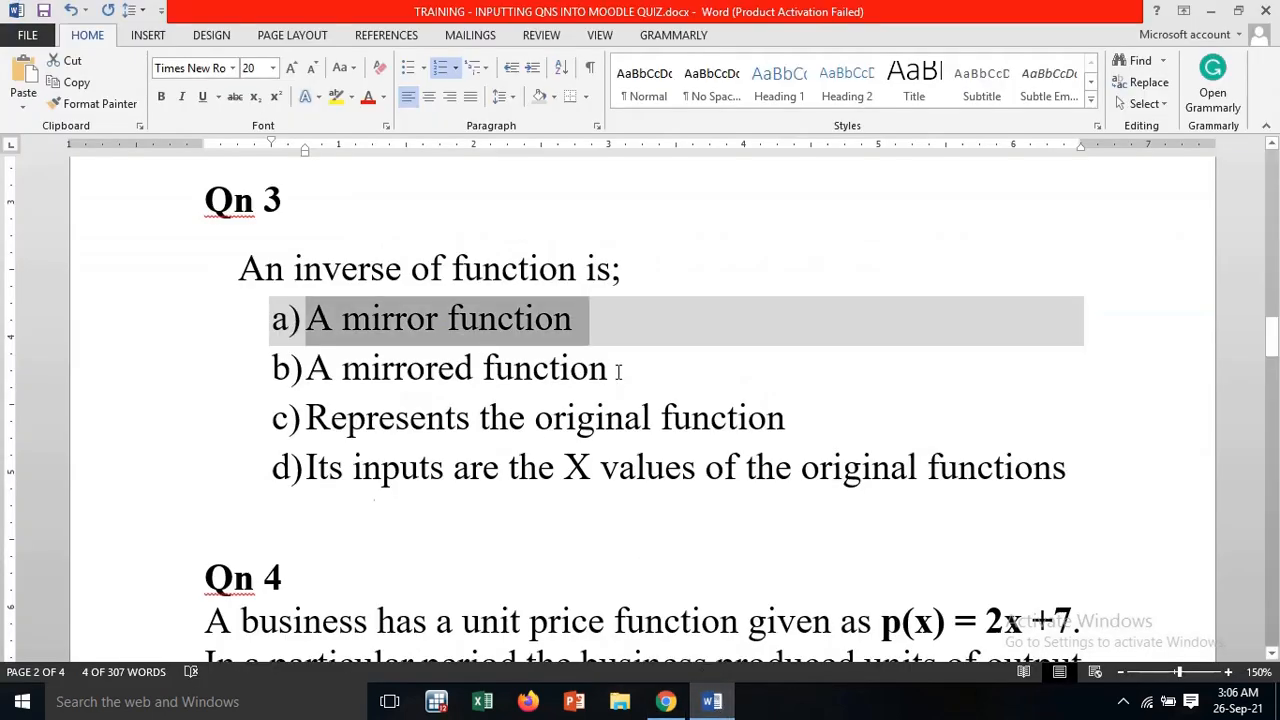
drag(618, 371, 305, 382)
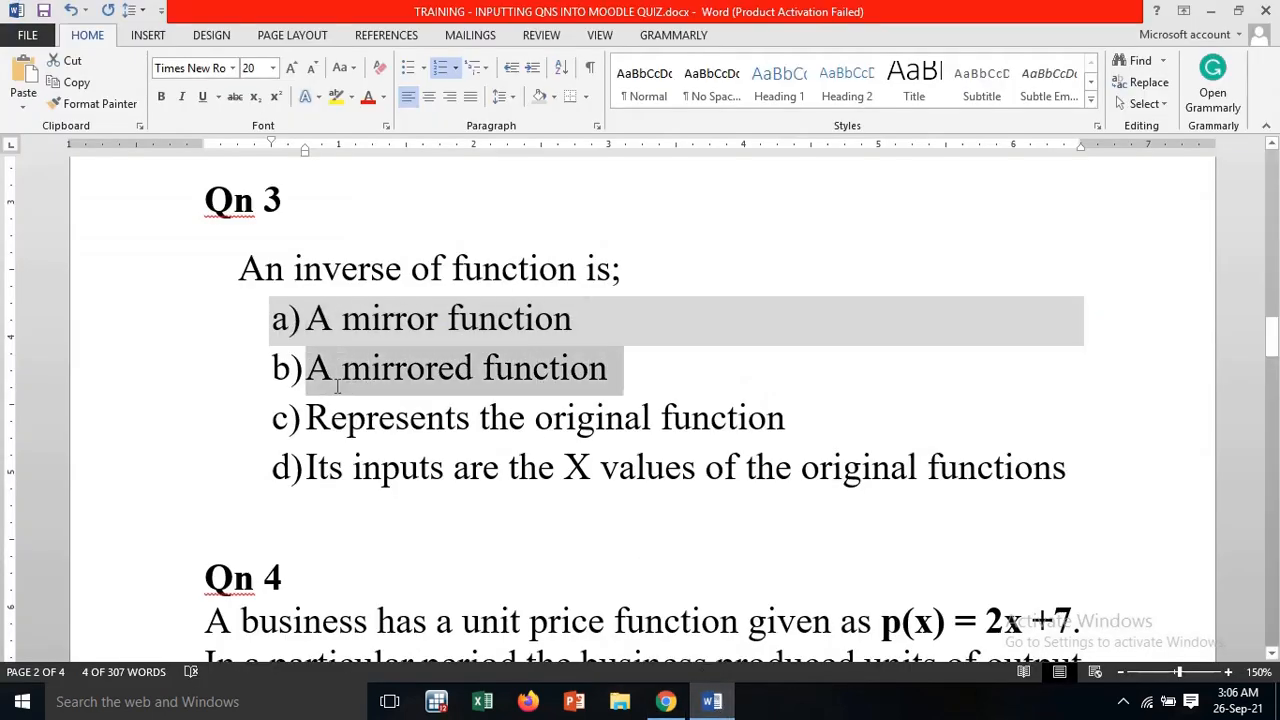
right_click(338, 388)
click(395, 44)
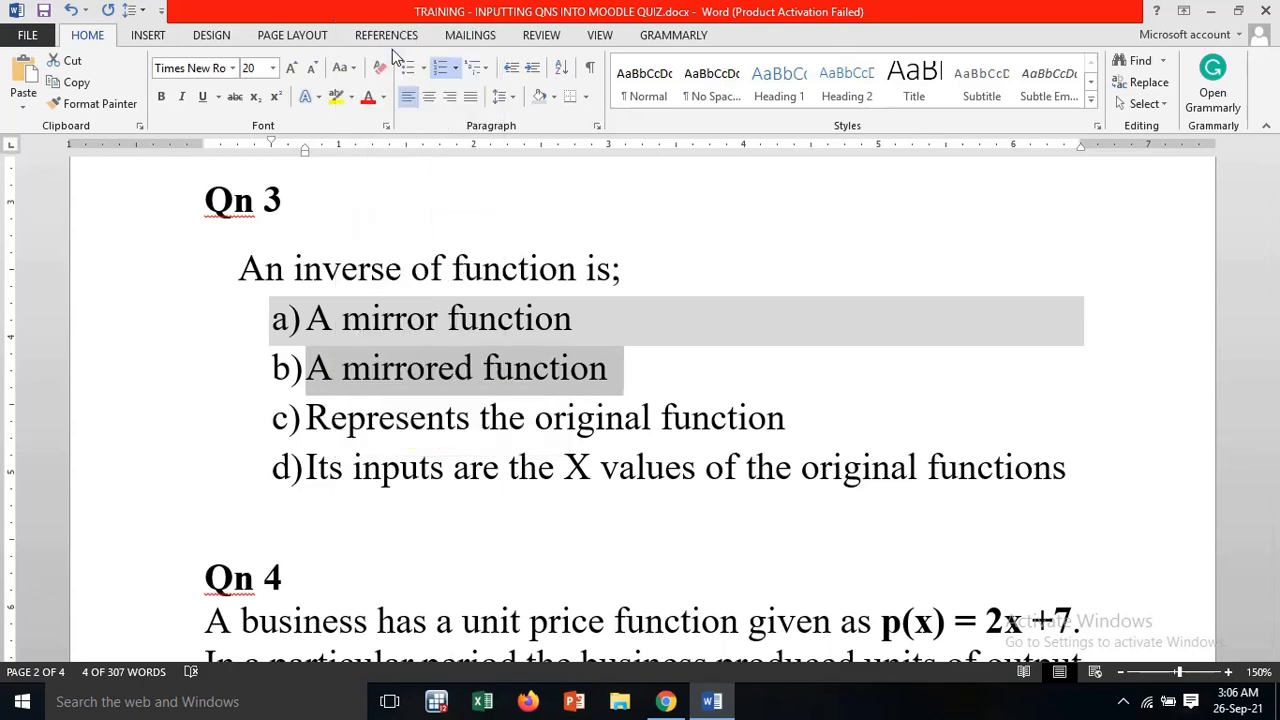
click(665, 701)
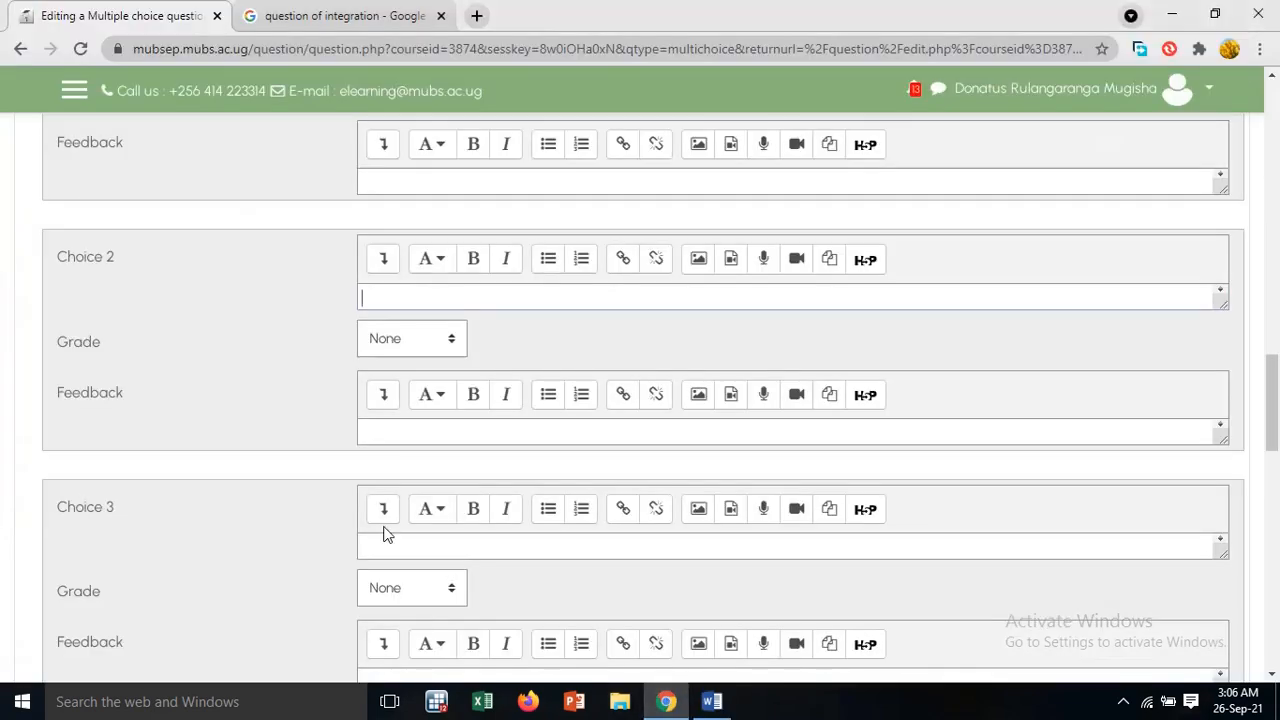
right_click(384, 301)
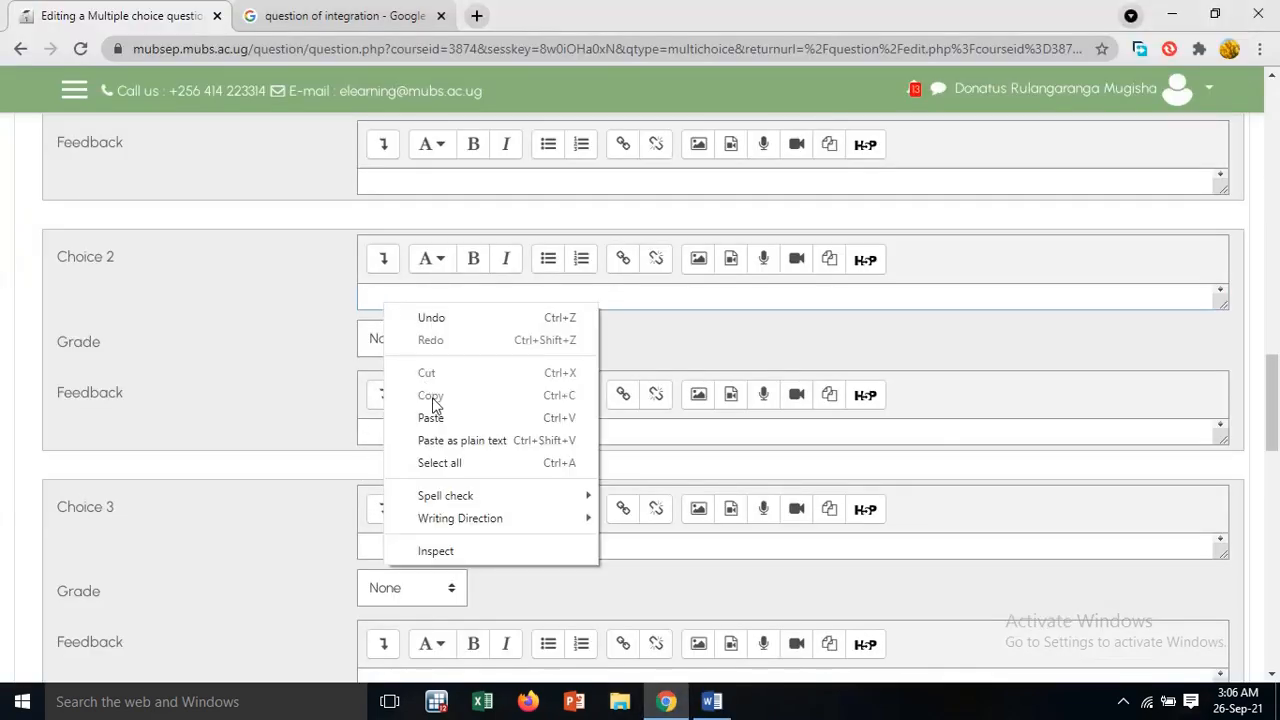
click(437, 419)
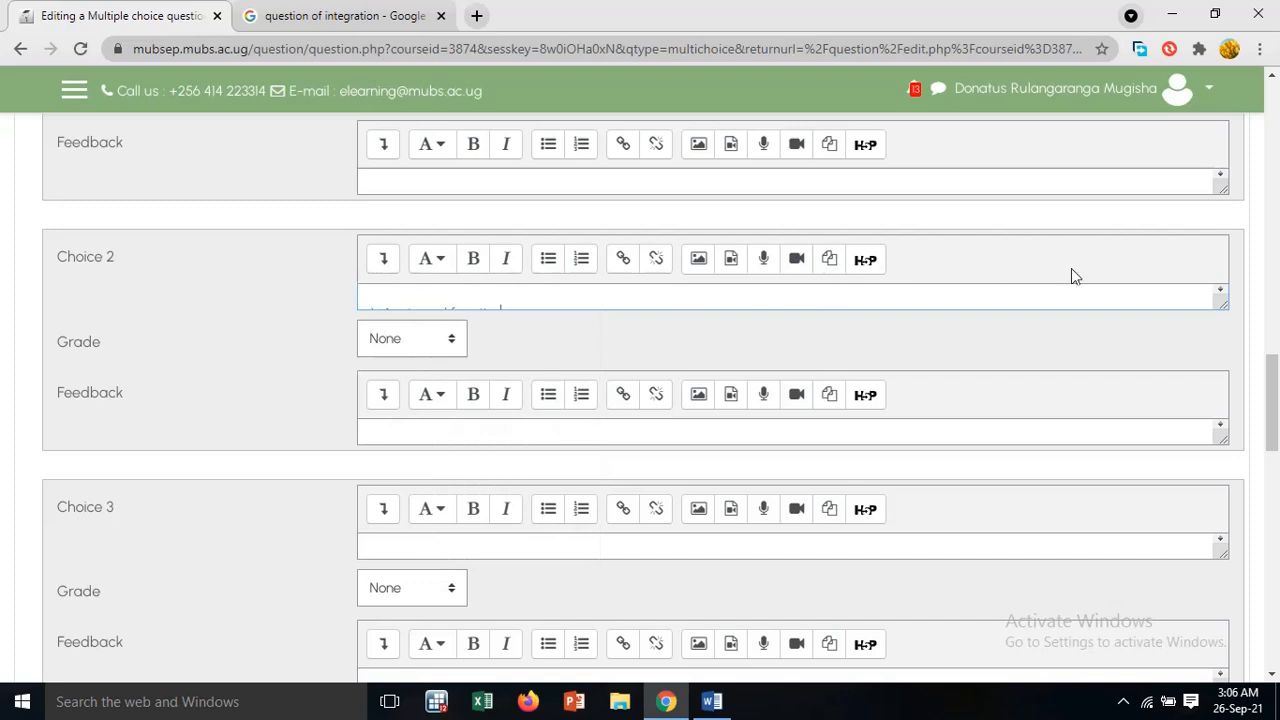
Enlarge Choice 2's text box and remove the pasted "a)" label in front of "A mirrored function"
drag(1228, 320, 1228, 338)
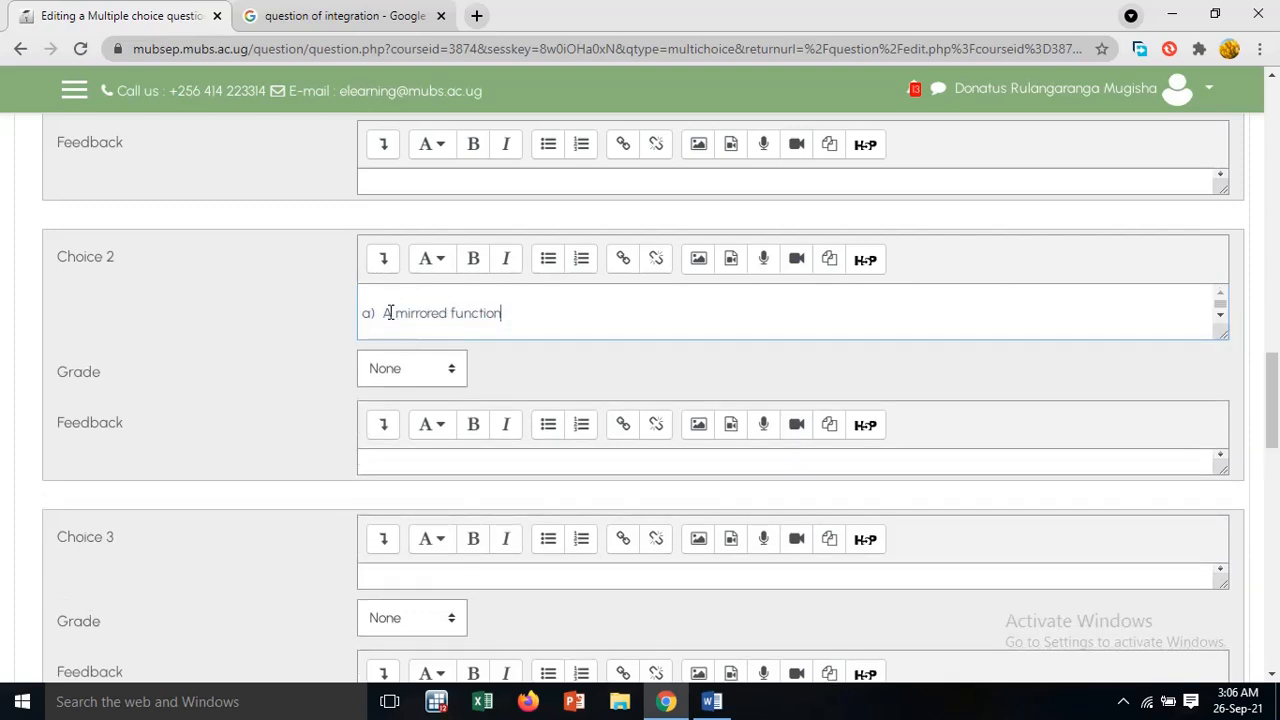
key(BackSpace)
key(BackSpace)
key(BackSpace)
key(BackSpace)
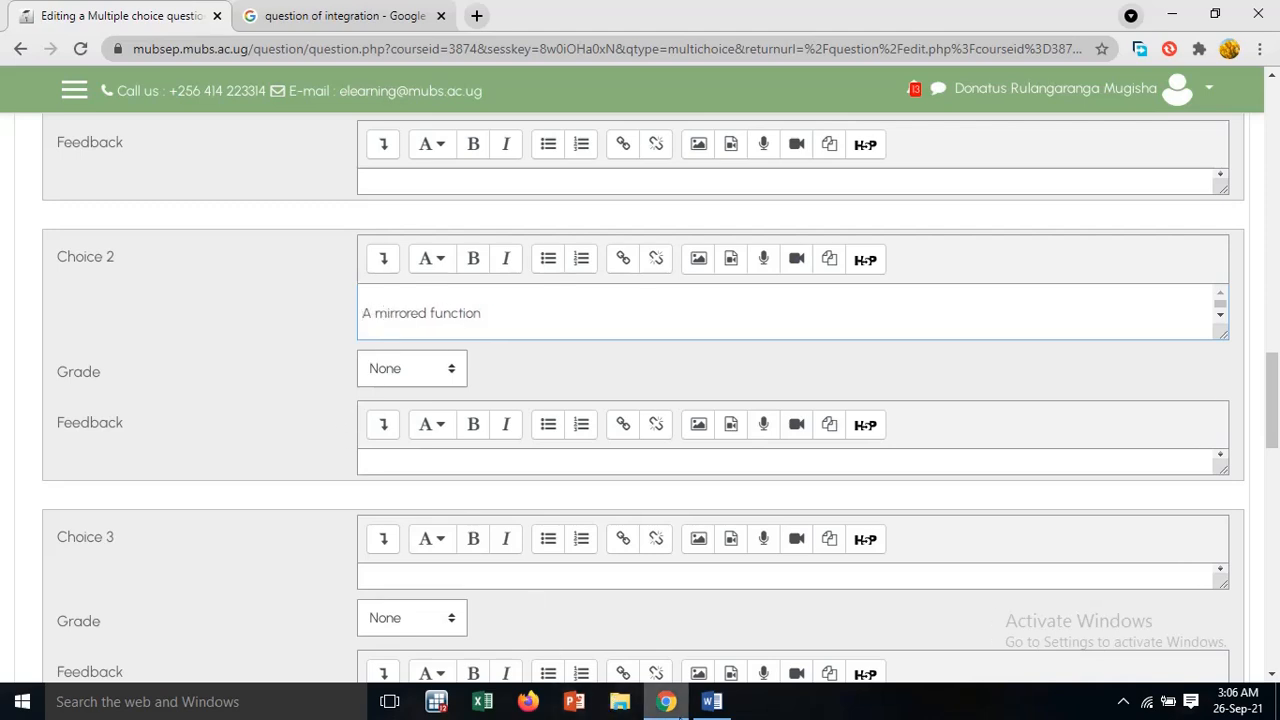
Copy option c) "Represents the original function" from the Word document into Q.3's Choice 3 in Moodle
click(711, 701)
scroll(500, 435, down, 1)
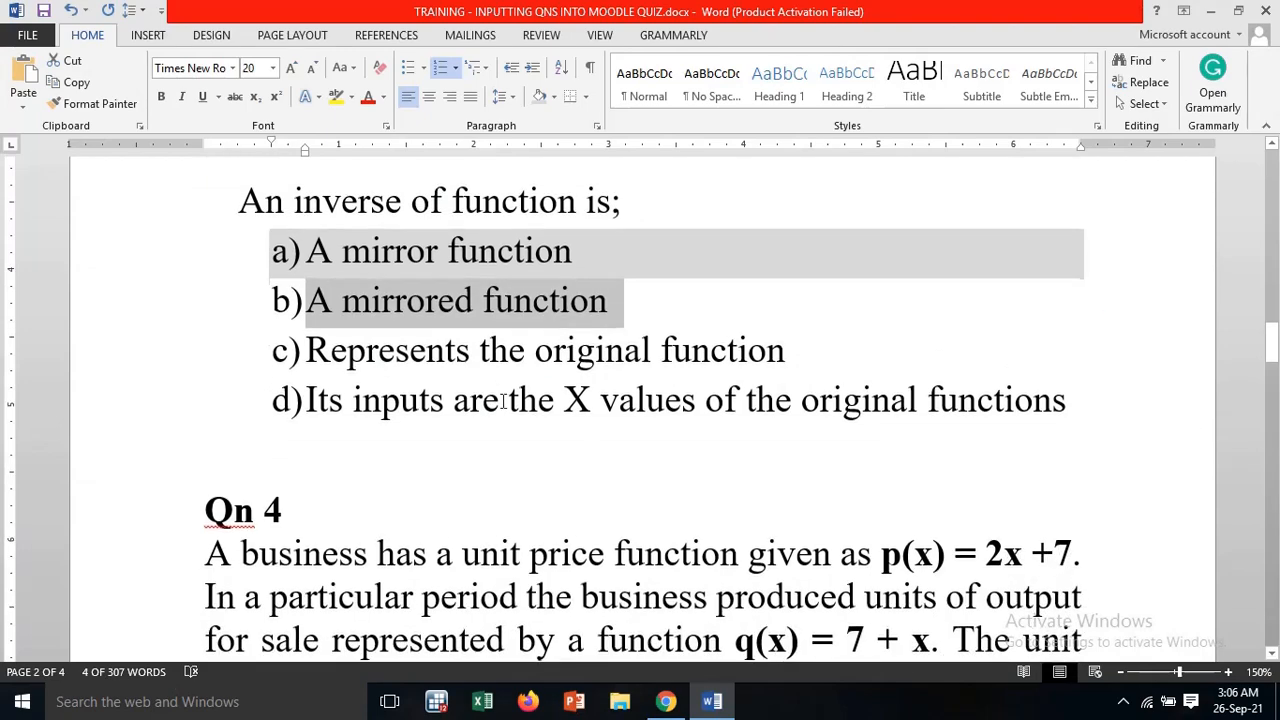
drag(790, 350, 318, 357)
right_click(352, 360)
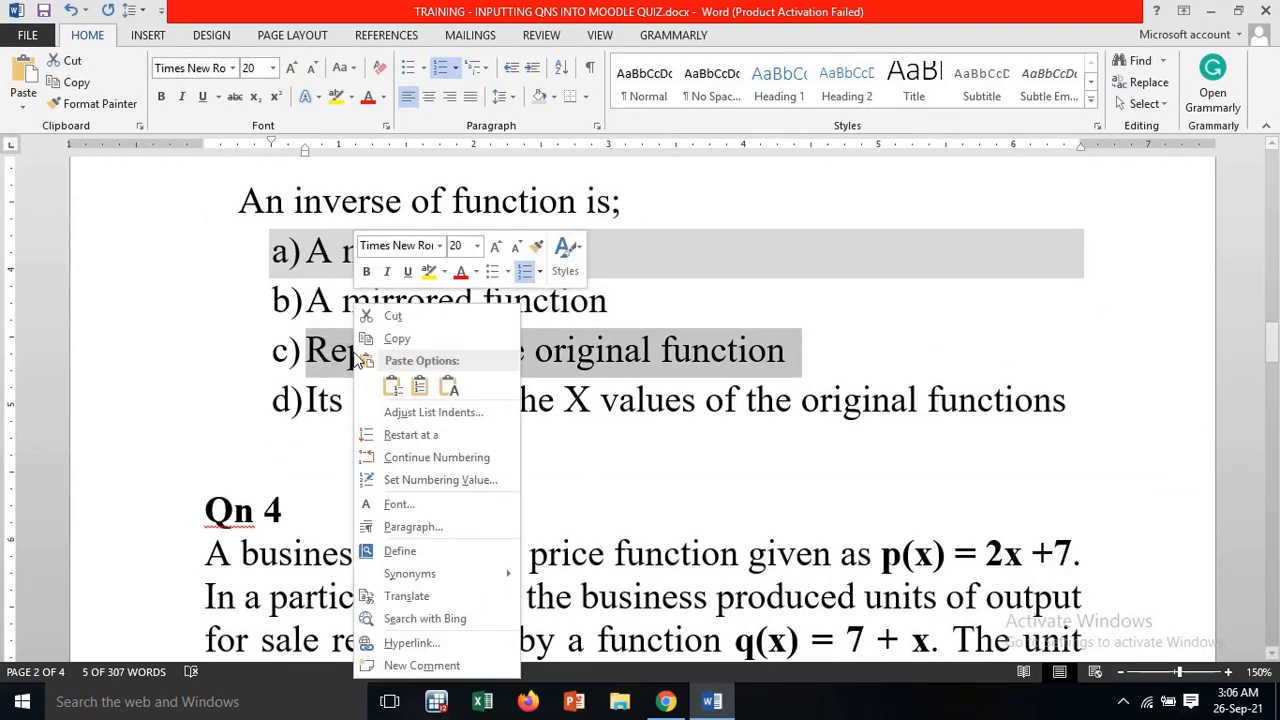
right_click(356, 304)
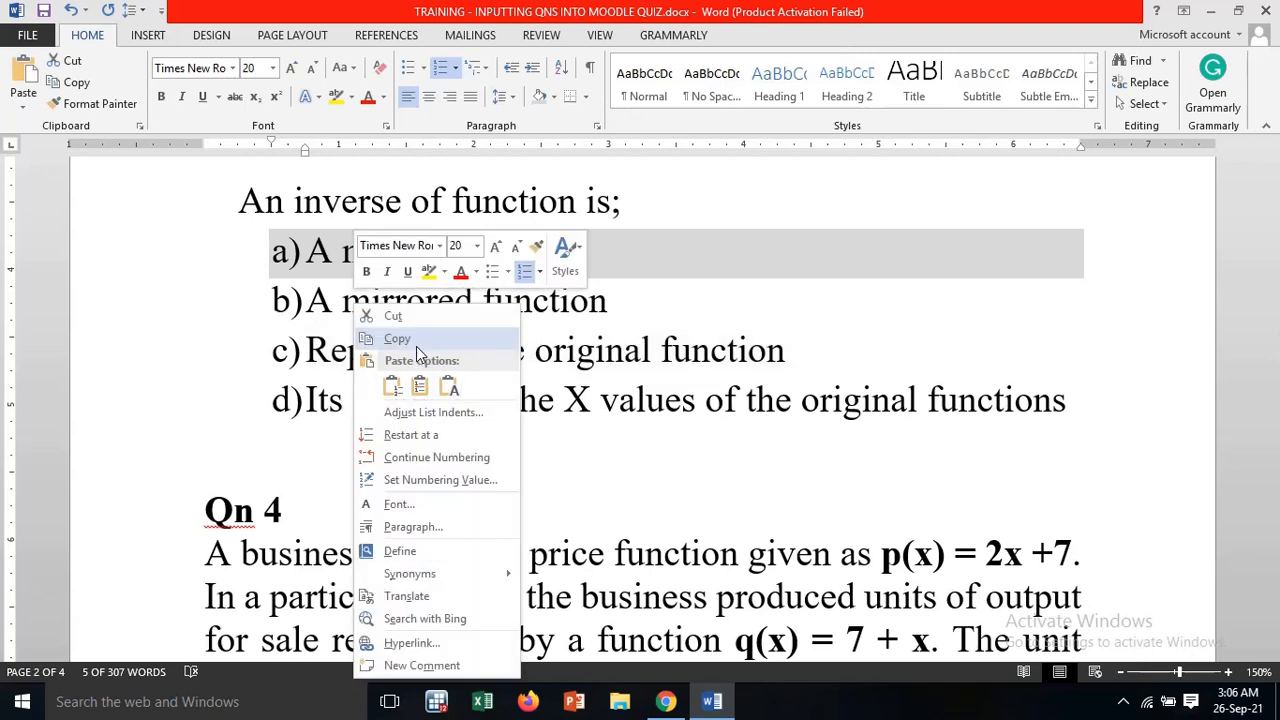
click(416, 340)
click(665, 701)
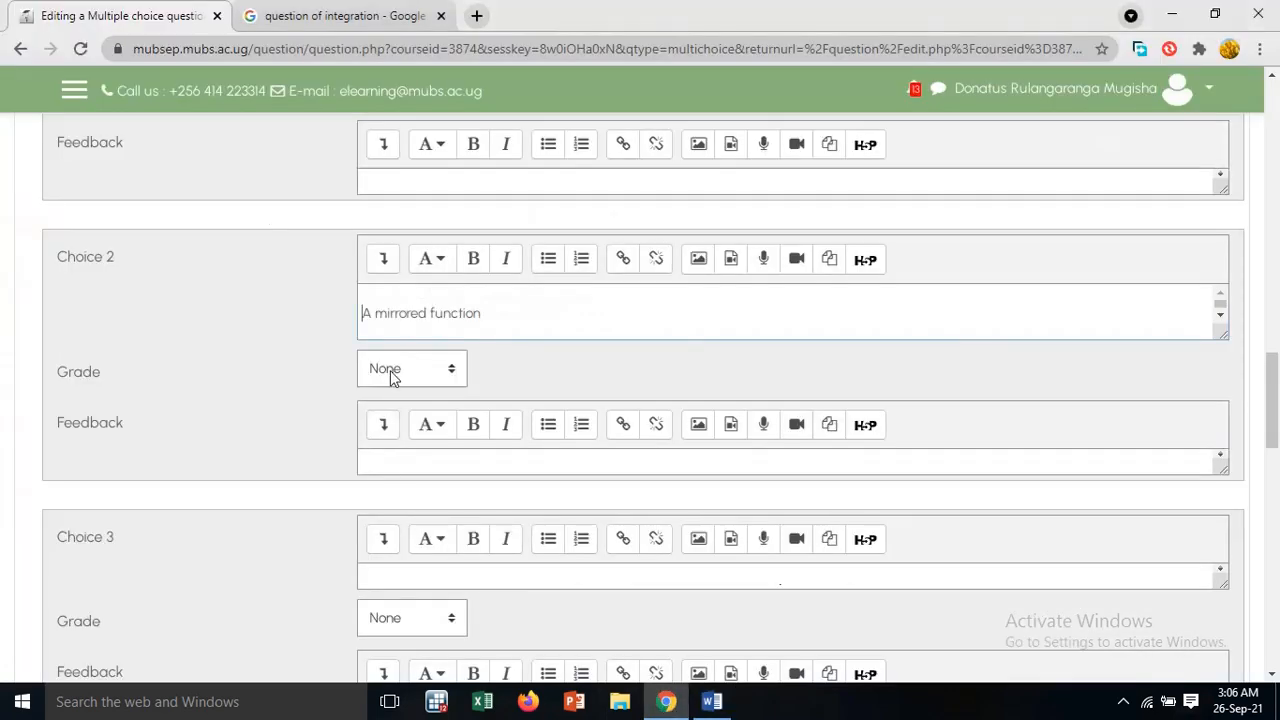
scroll(400, 363, down, 3)
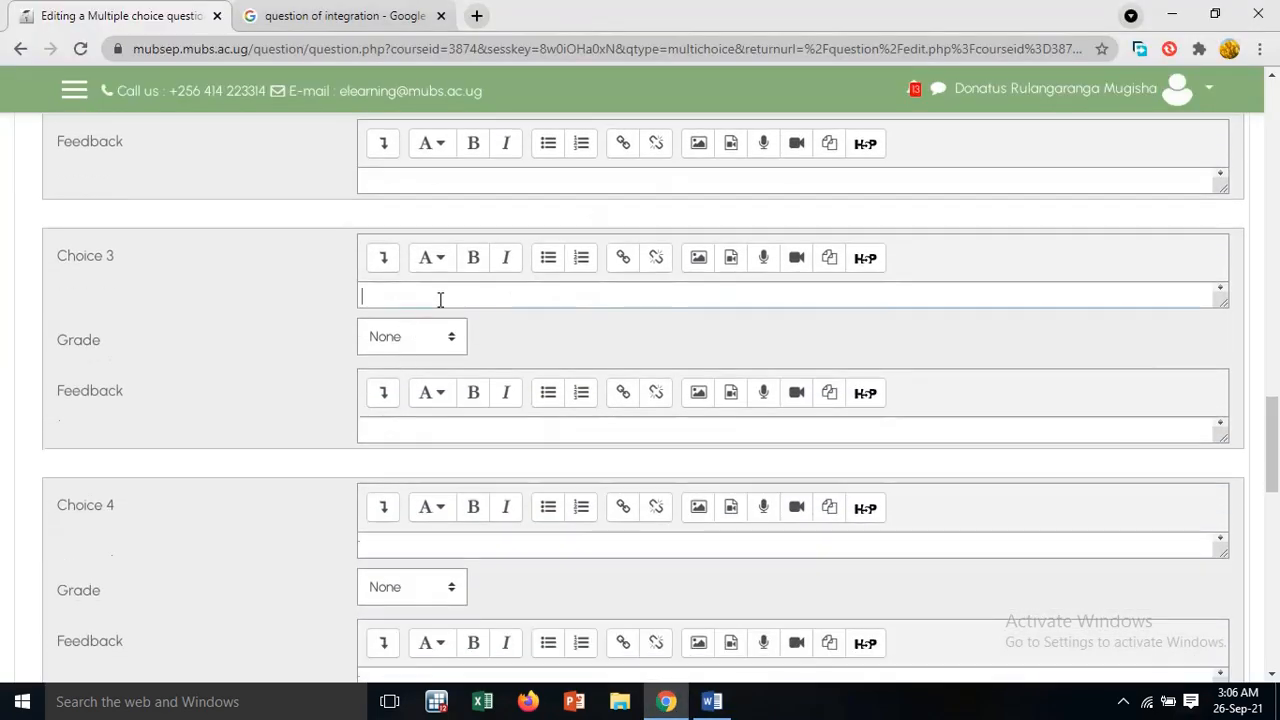
right_click(440, 299)
click(500, 414)
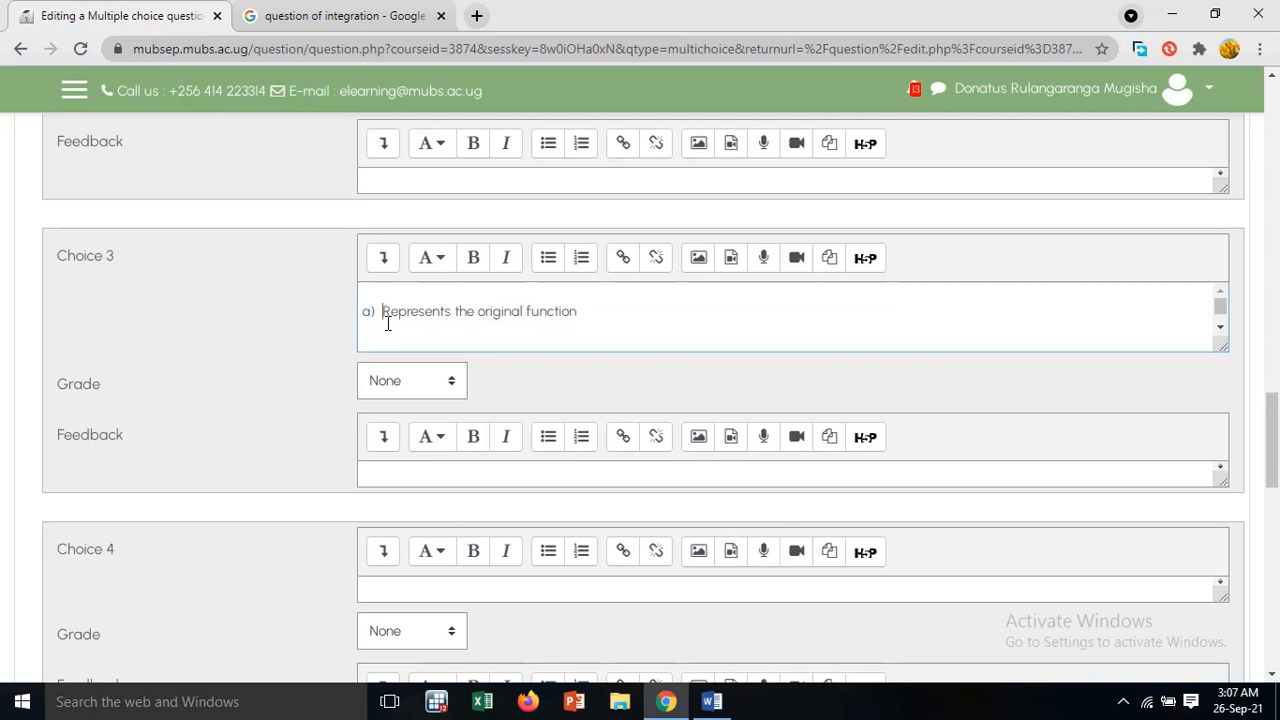
Remove the pasted "a)" label from Choice 3 so it reads "Represents the original function"
key(BackSpace)
key(BackSpace)
key(BackSpace)
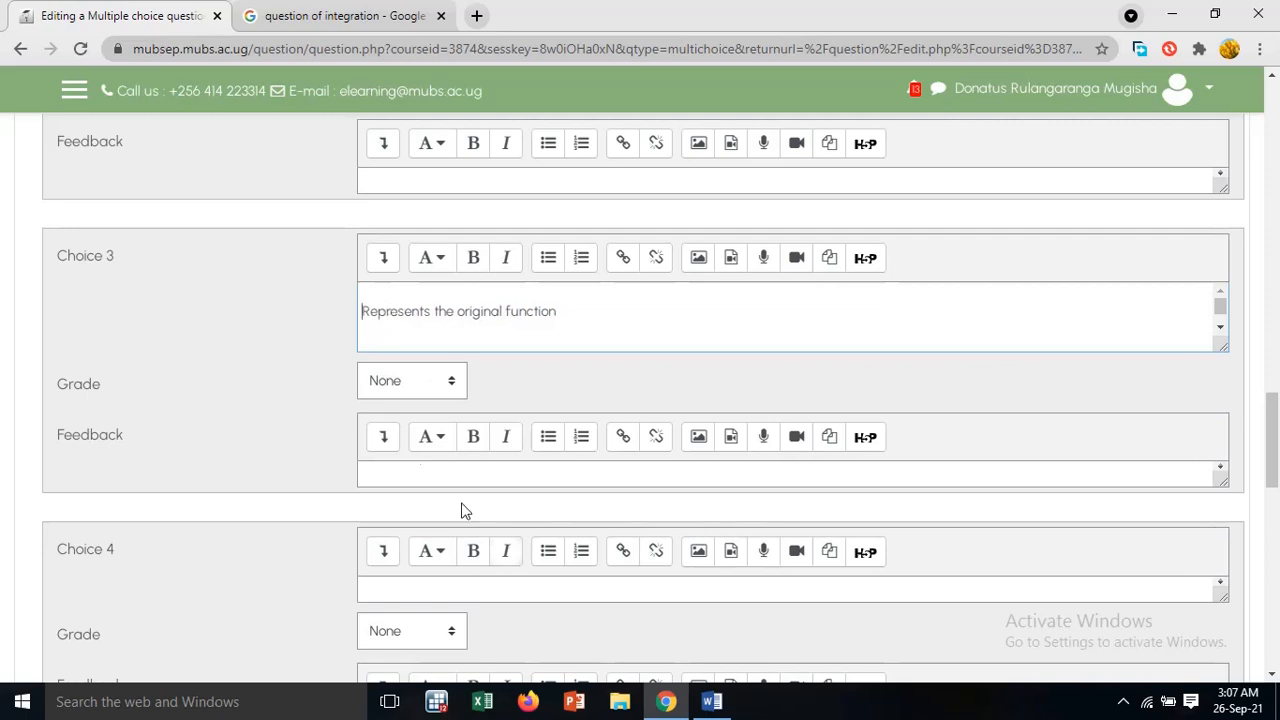
Copy option d) "Its inputs are the X values of the original functions" from the Word document into Q.3's Choice 4 in Moodle
click(712, 701)
scroll(1070, 379, down, 1)
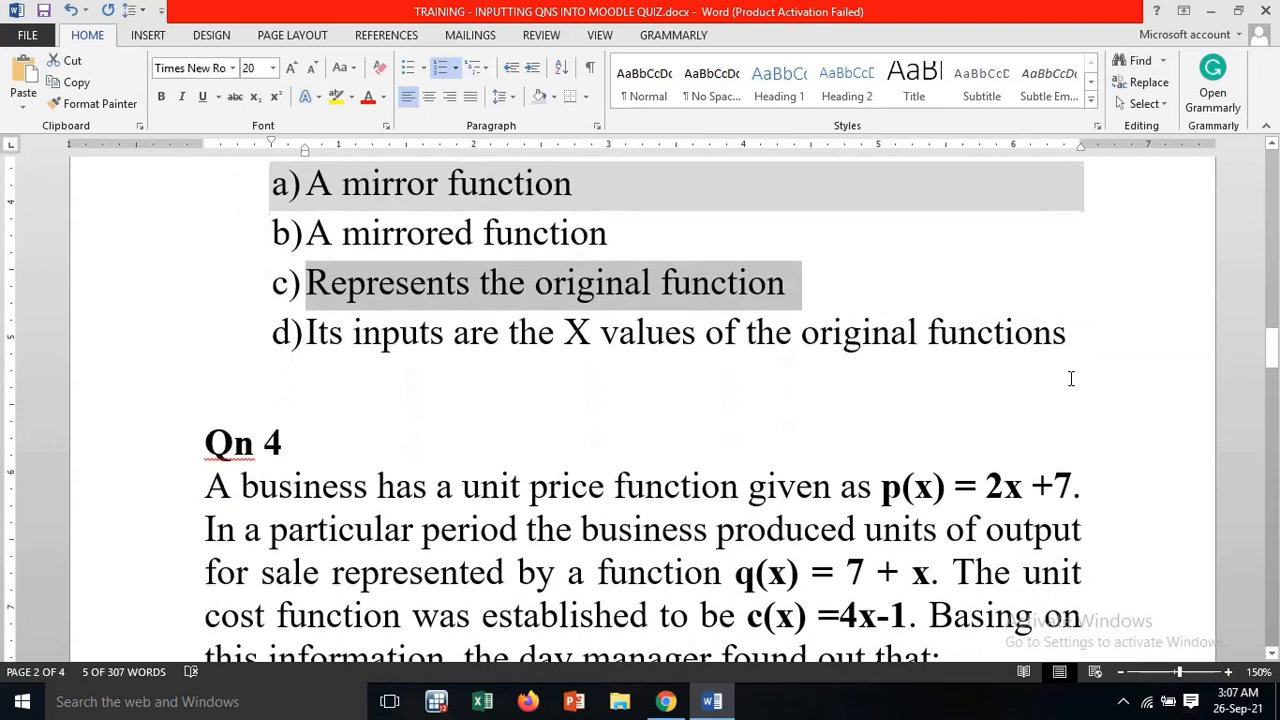
drag(1068, 338, 336, 362)
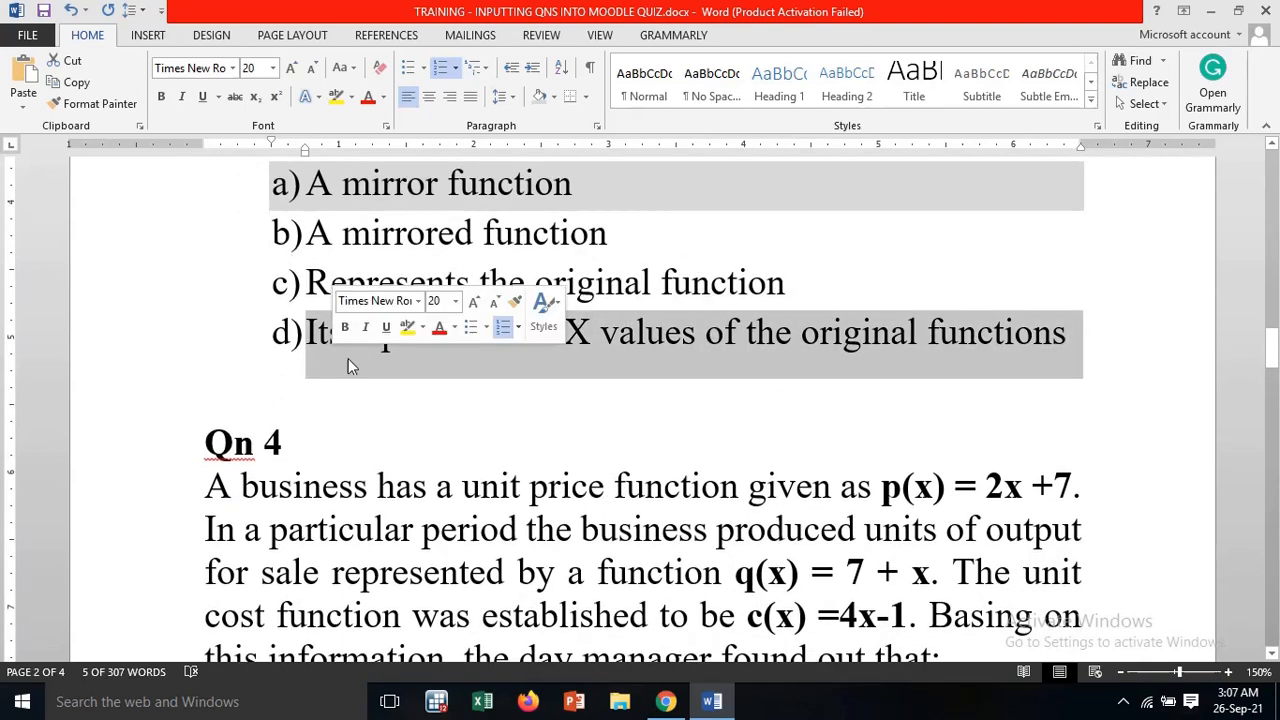
right_click(548, 348)
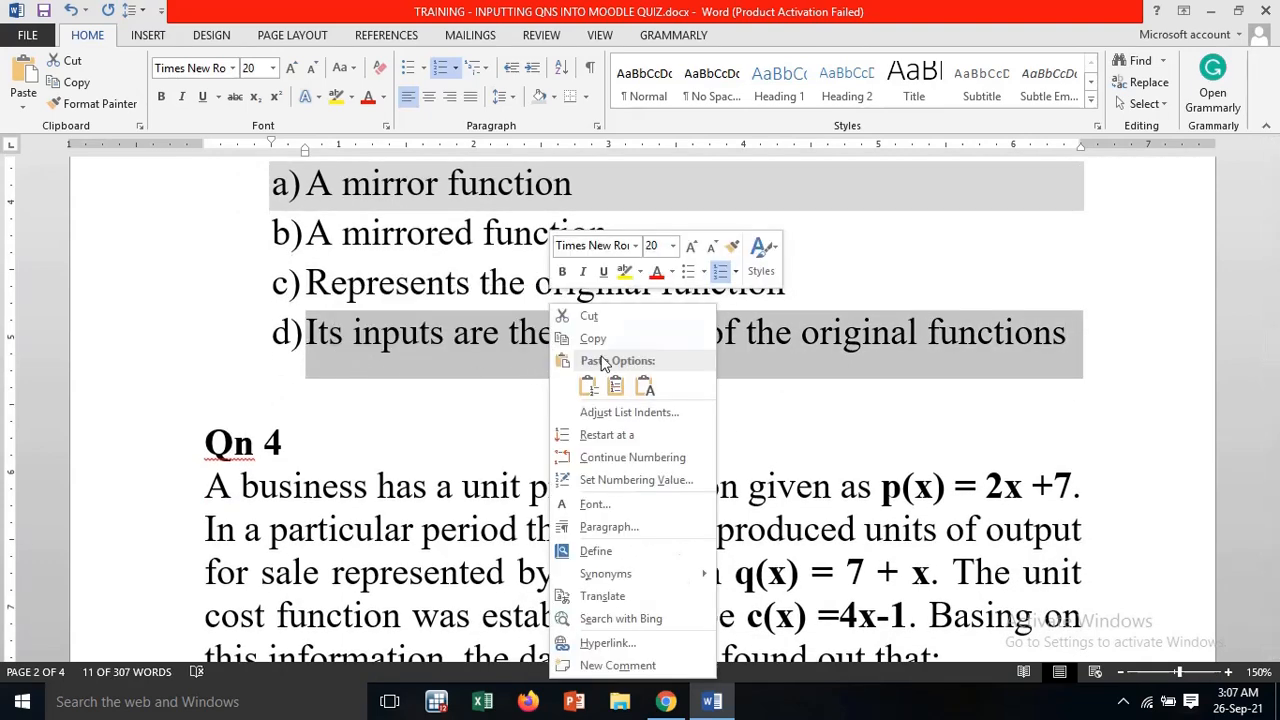
click(592, 339)
click(665, 701)
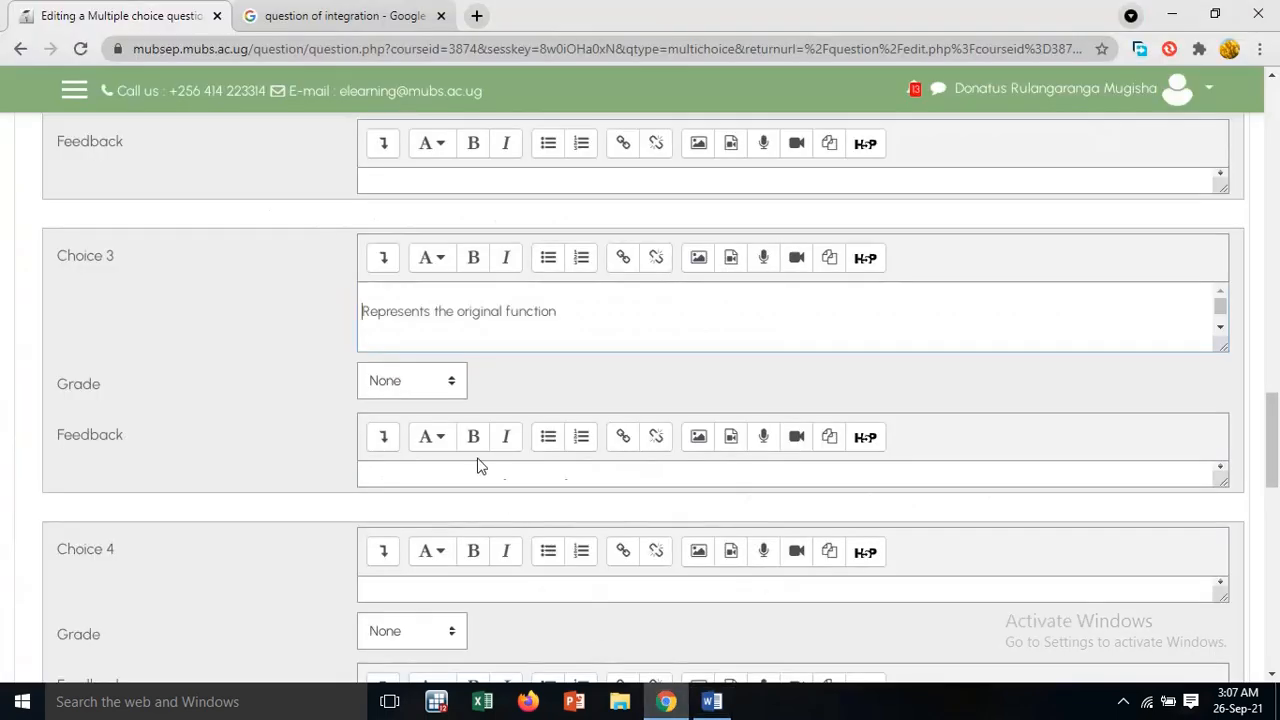
scroll(425, 408, down, 2)
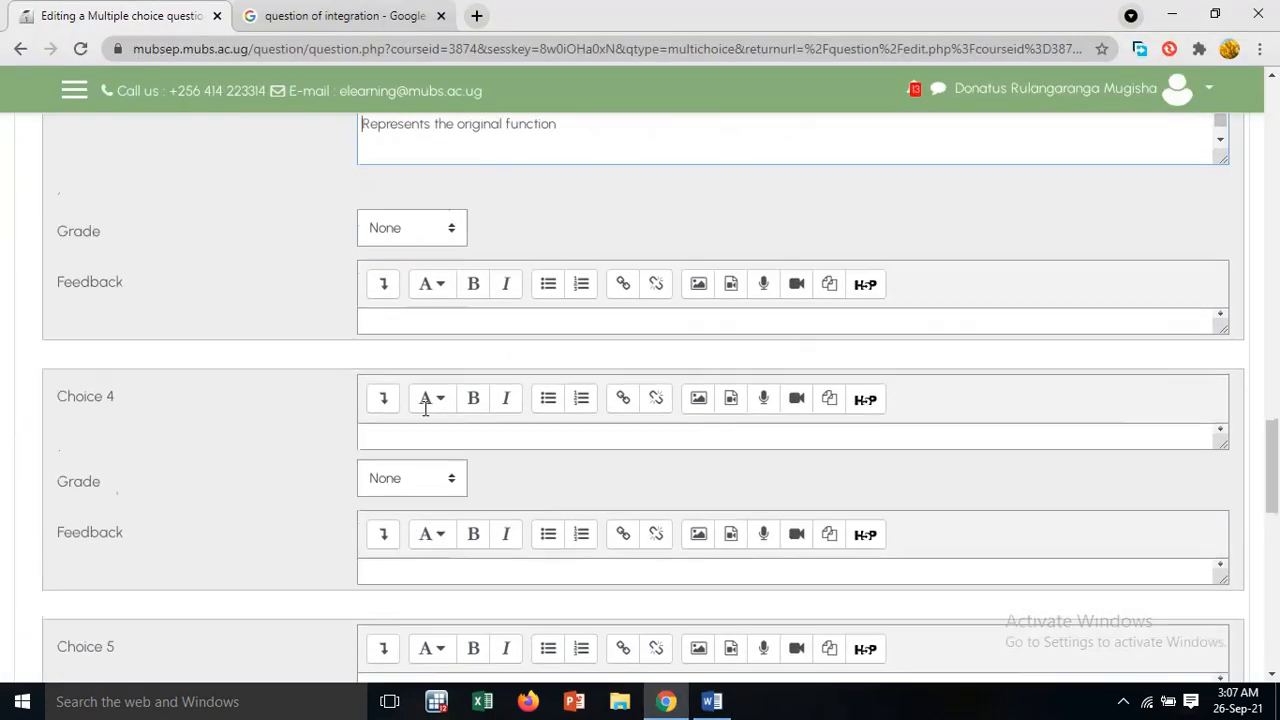
right_click(428, 437)
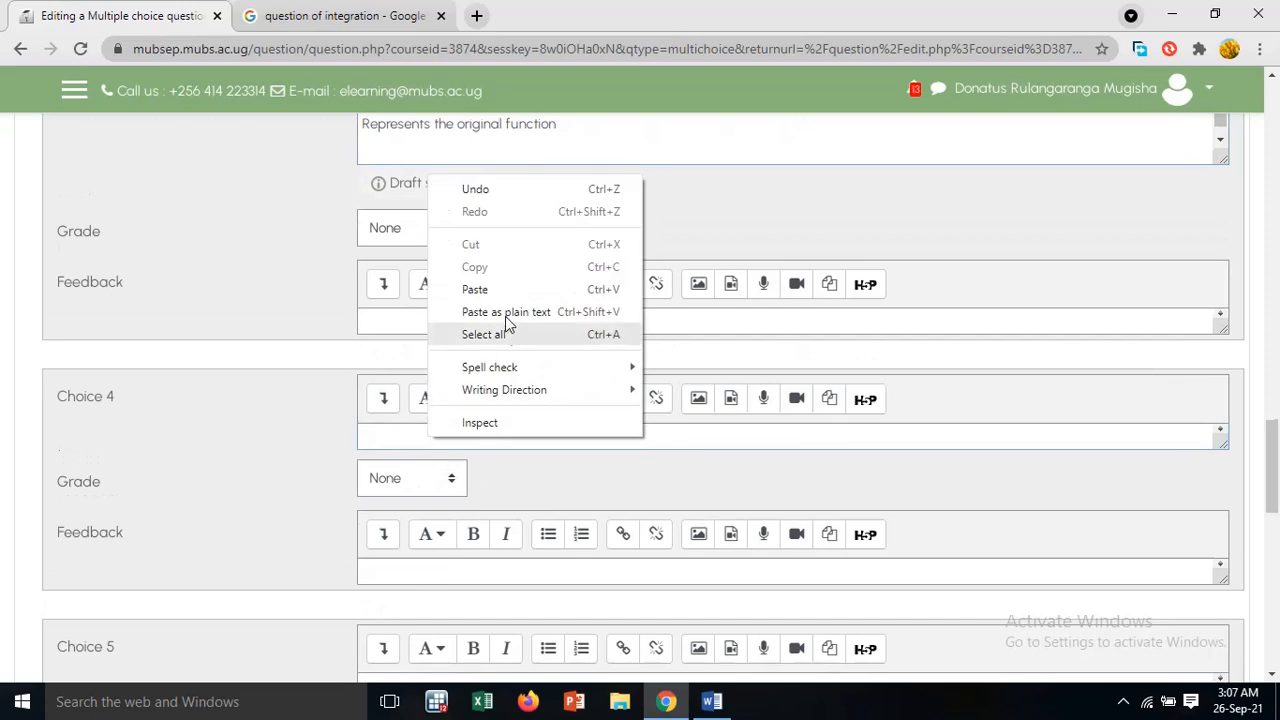
click(508, 290)
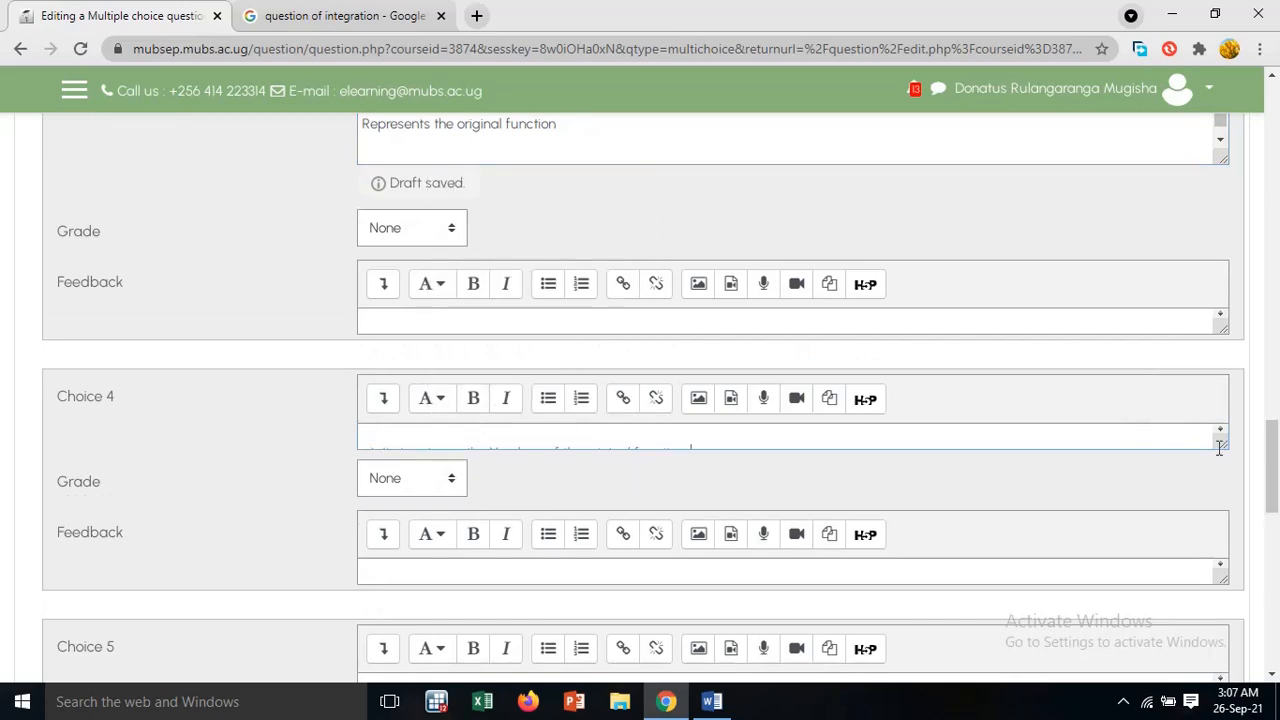
Enlarge Choice 4's text box and remove the pasted "a)" label in front of its answer text
drag(1219, 448, 834, 534)
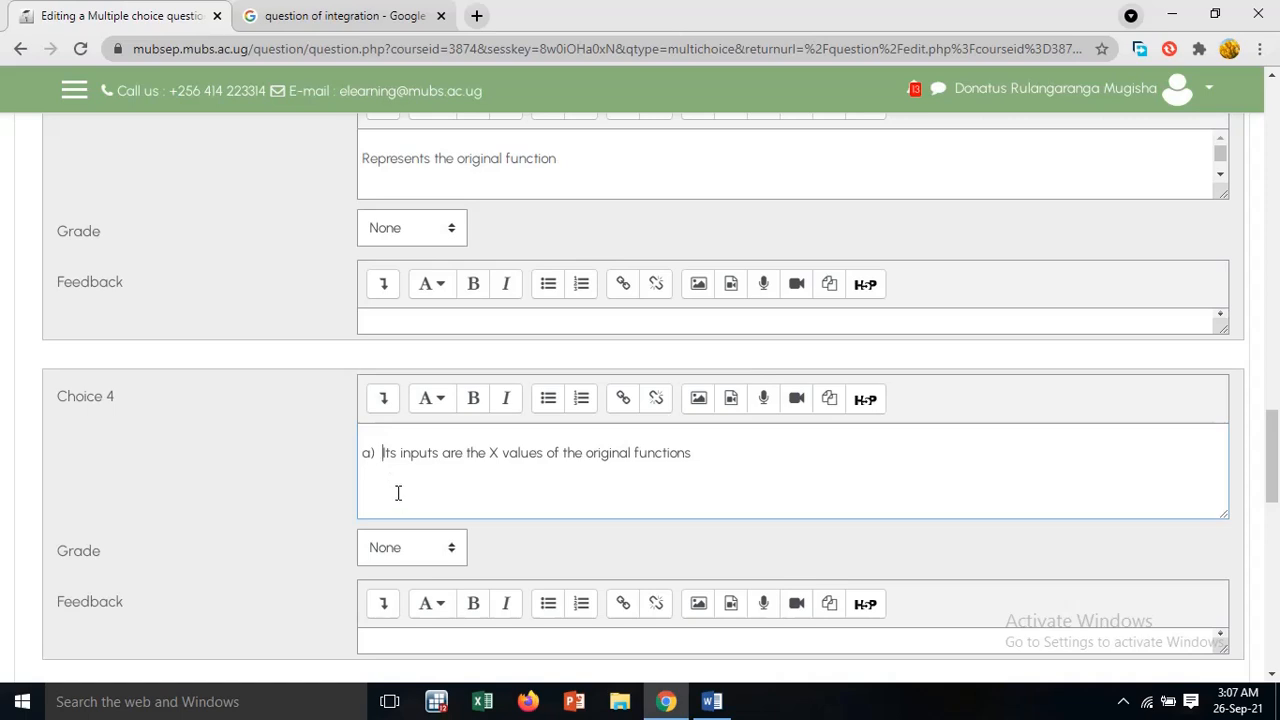
key(BackSpace)
key(BackSpace)
key(BackSpace)
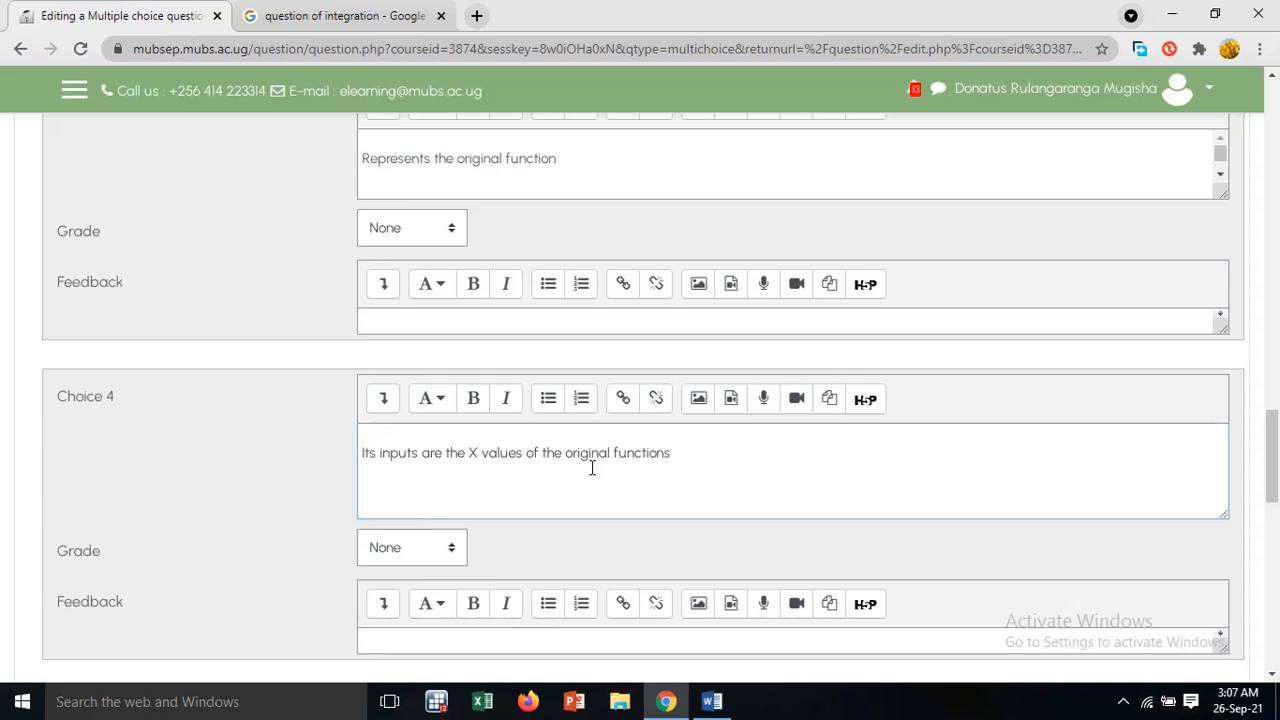
Check the four answer choices and the grade of Choice 1, and save question Q.3
scroll(592, 467, down, 3)
scroll(591, 471, up, 5)
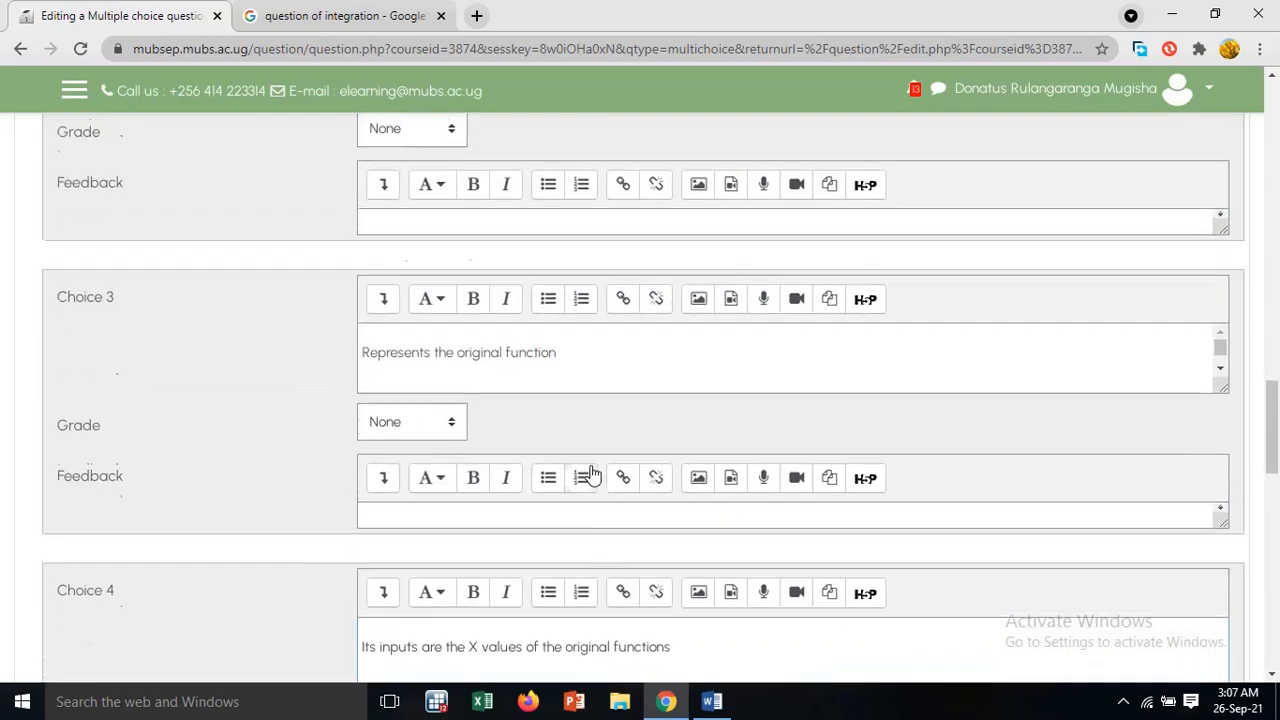
scroll(592, 474, up, 5)
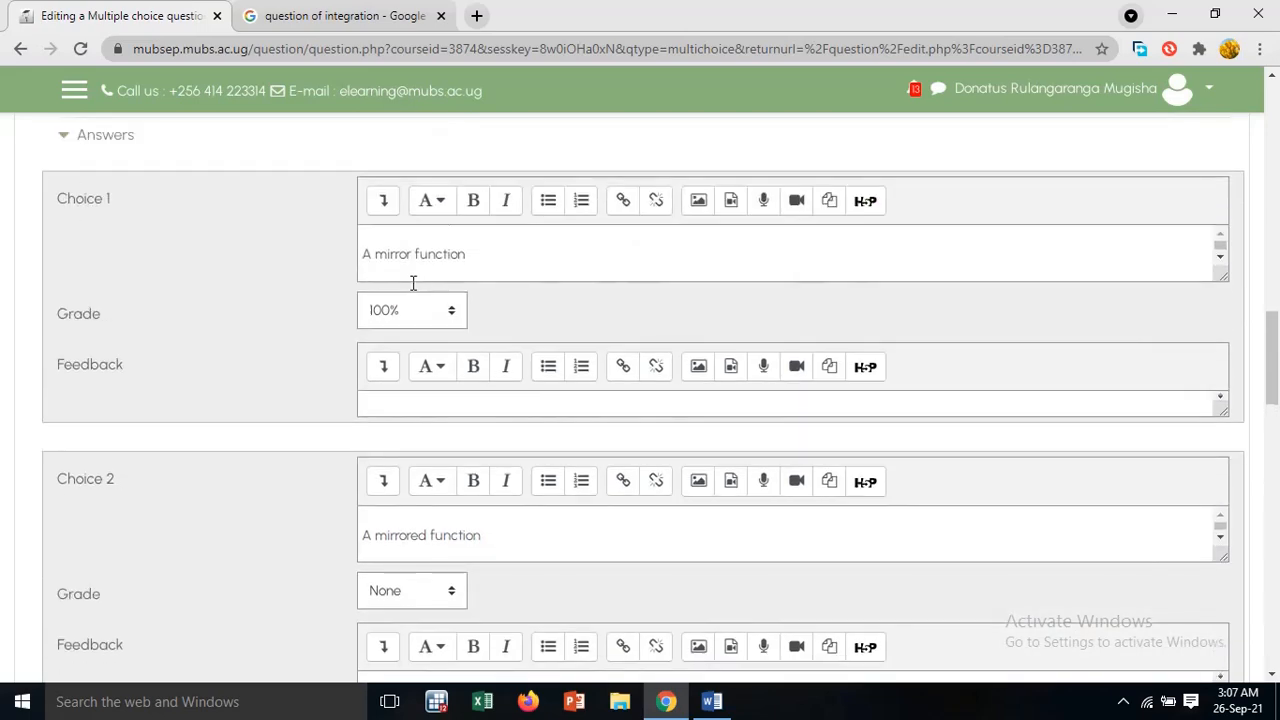
scroll(420, 300, down, 15)
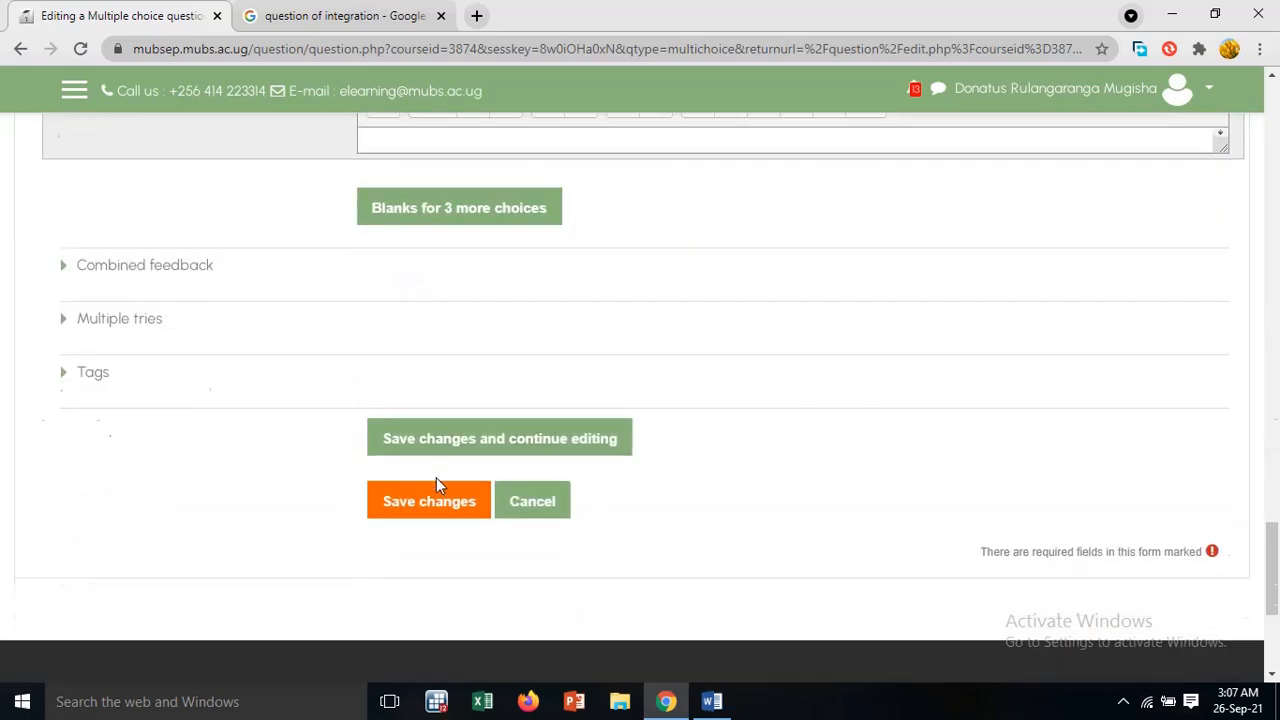
click(442, 508)
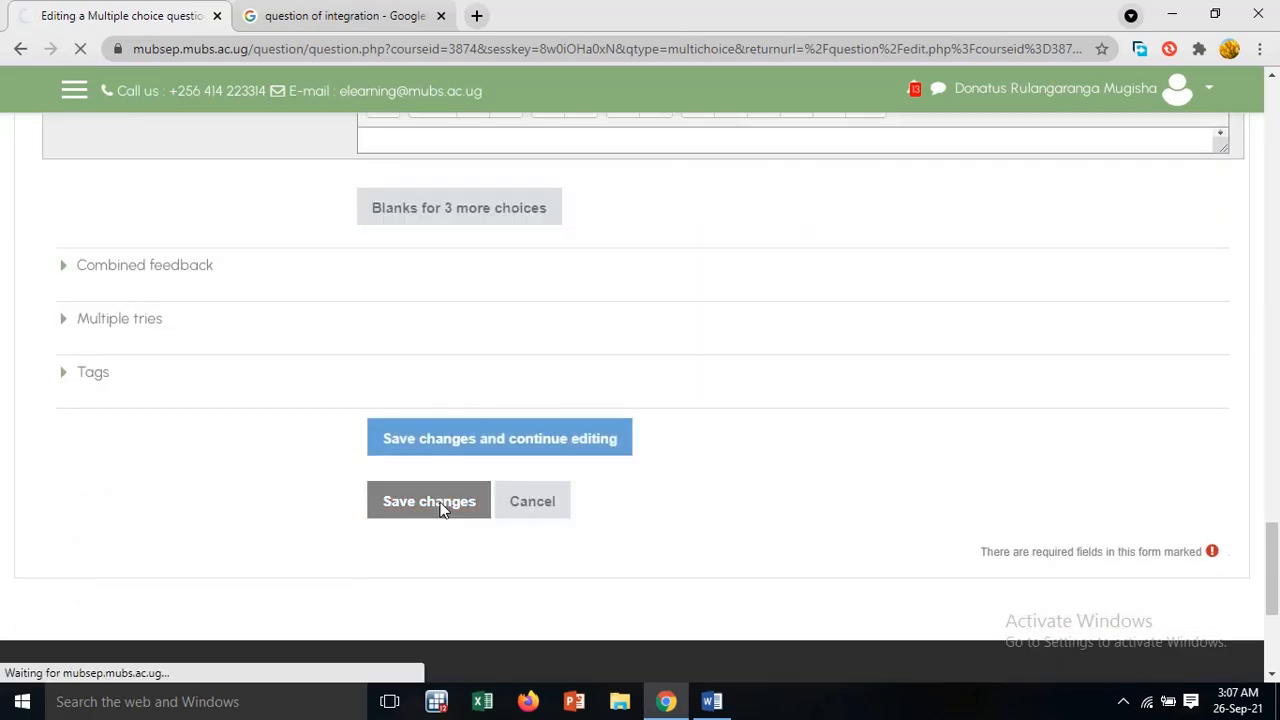
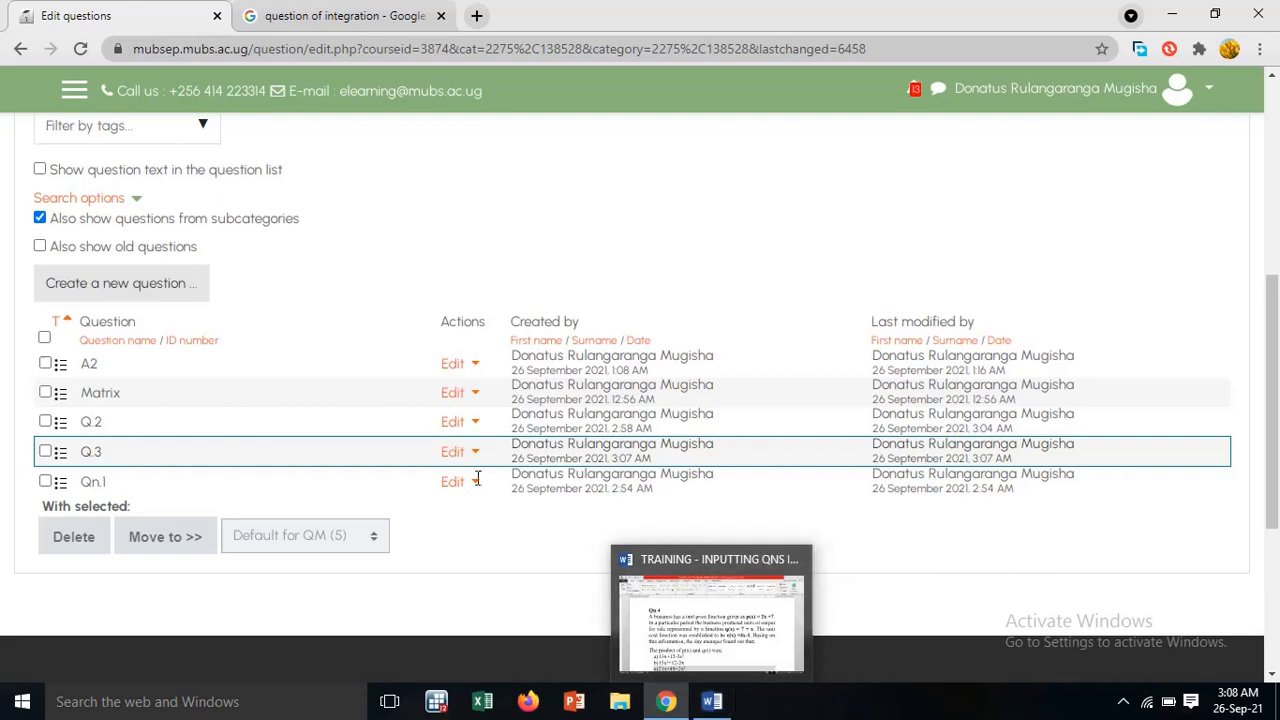
Start a new multiple-choice question in the Quantitative Methods question bank
click(167, 290)
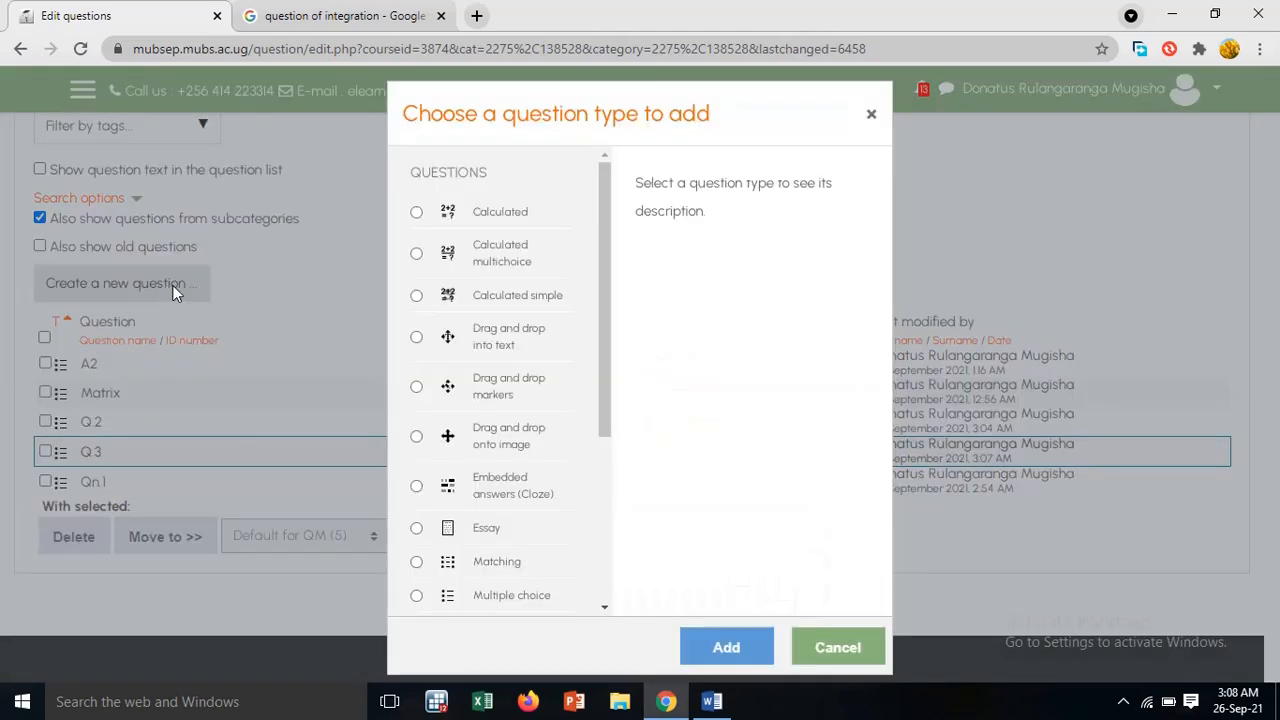
scroll(511, 518, down, 1)
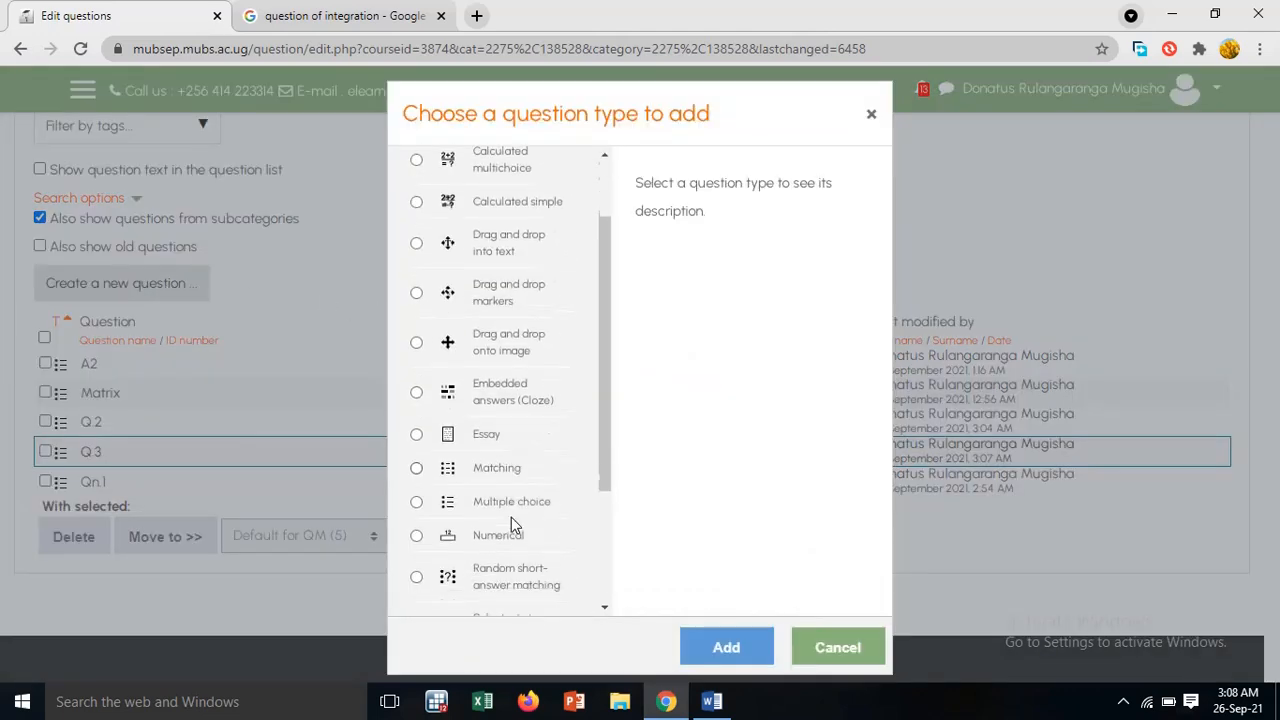
click(442, 508)
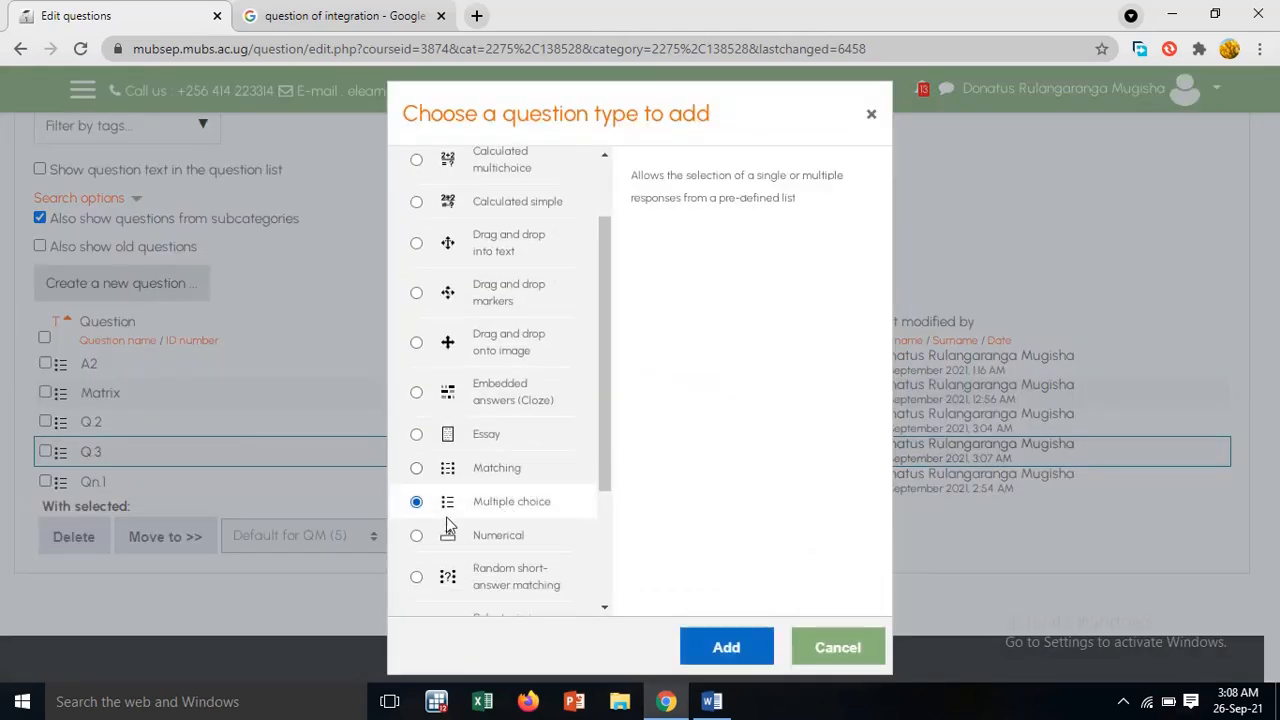
click(712, 647)
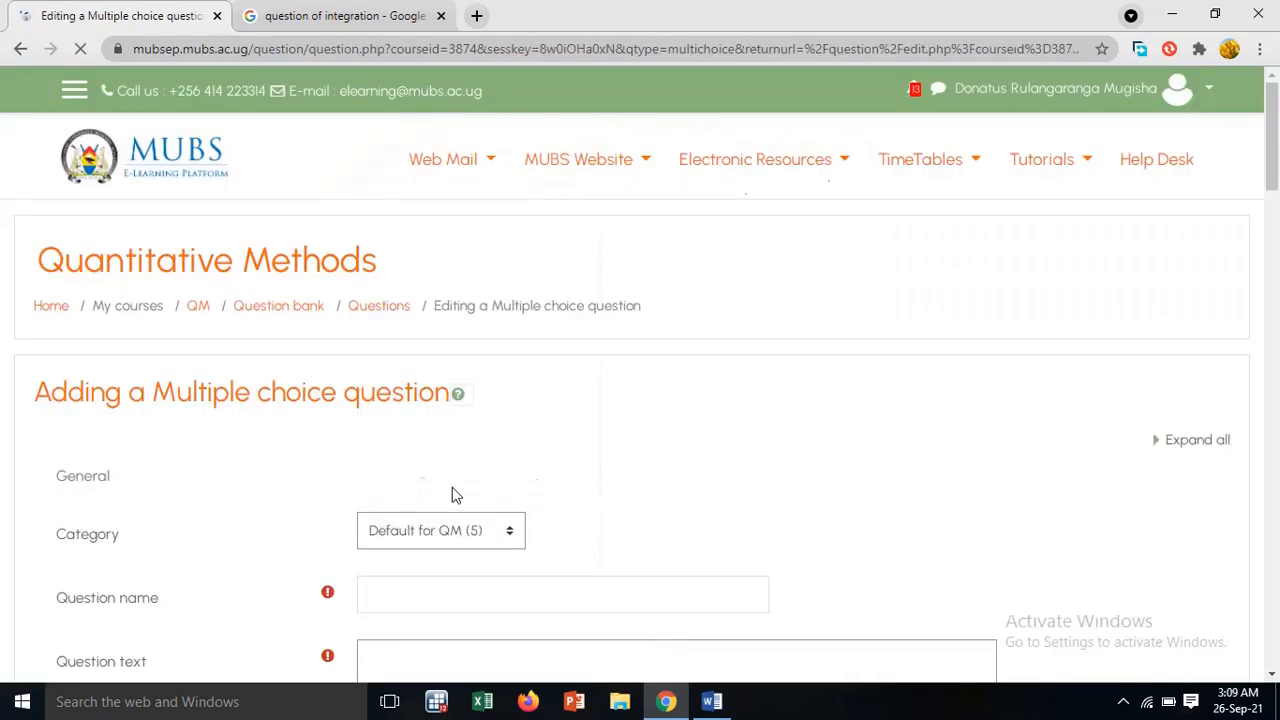
Check the question number in the Word document and name the new question Q.4
scroll(448, 480, down, 3)
click(422, 219)
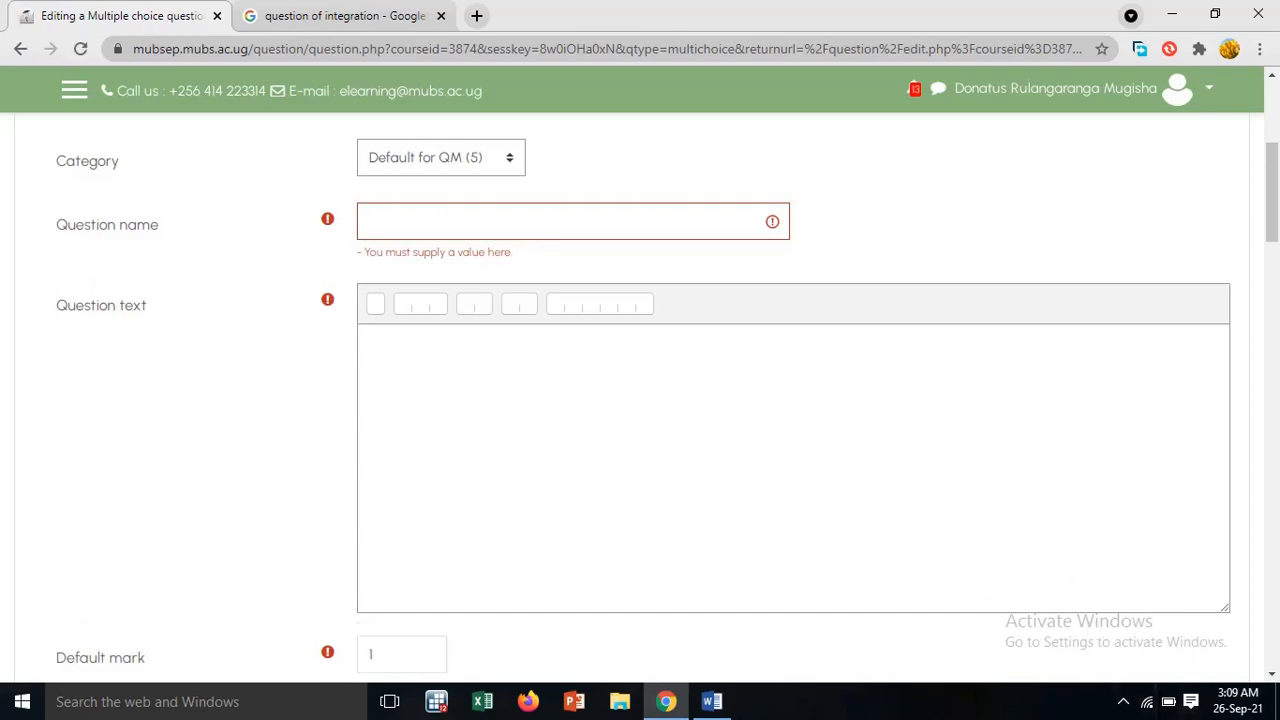
click(714, 704)
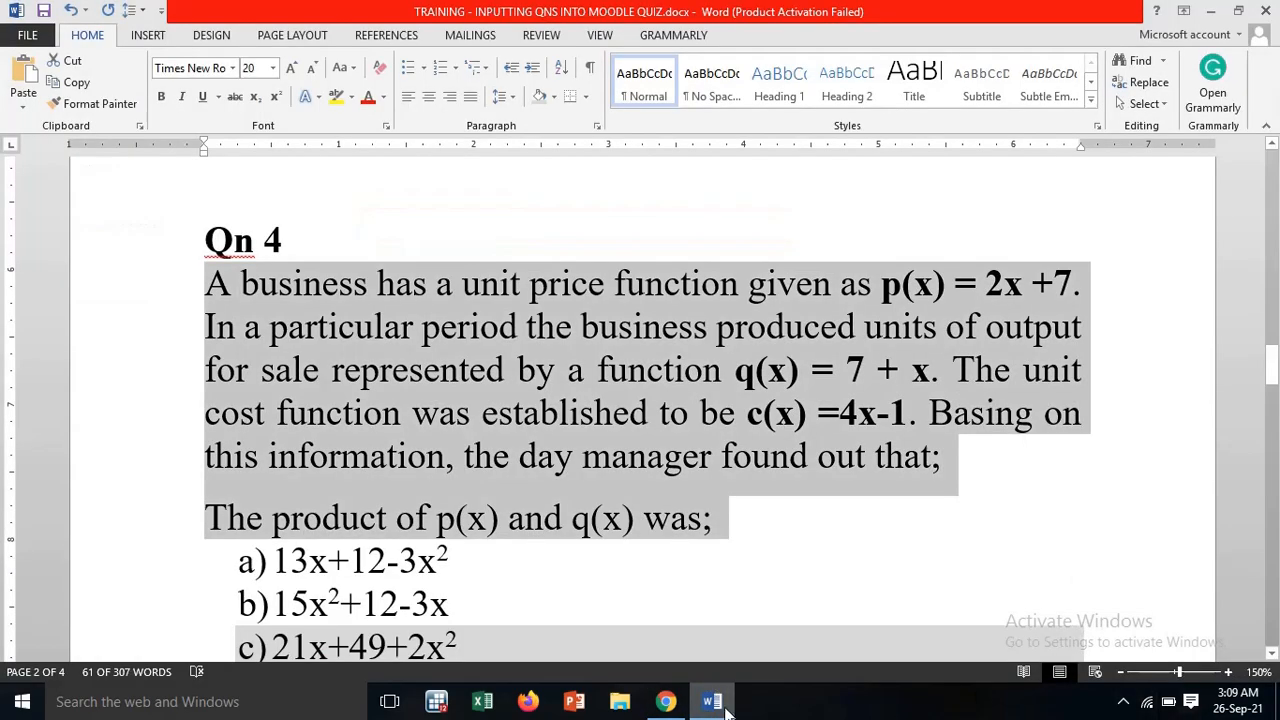
click(726, 707)
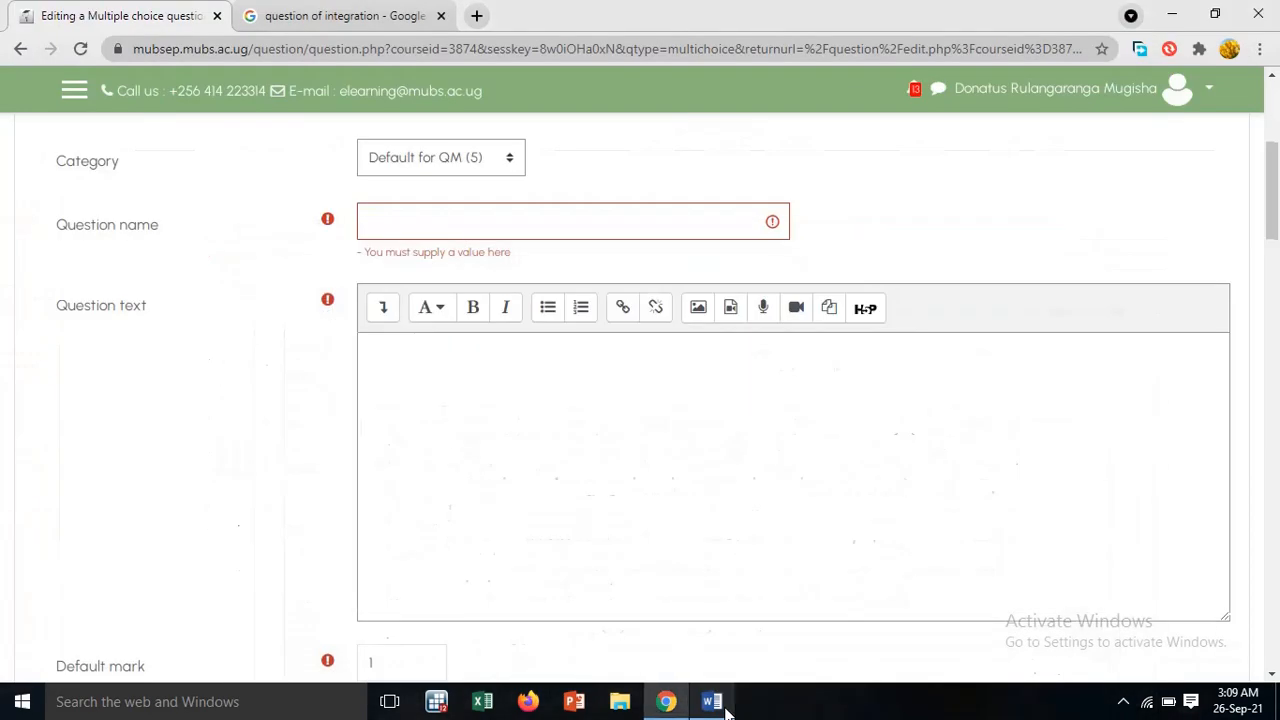
click(482, 225)
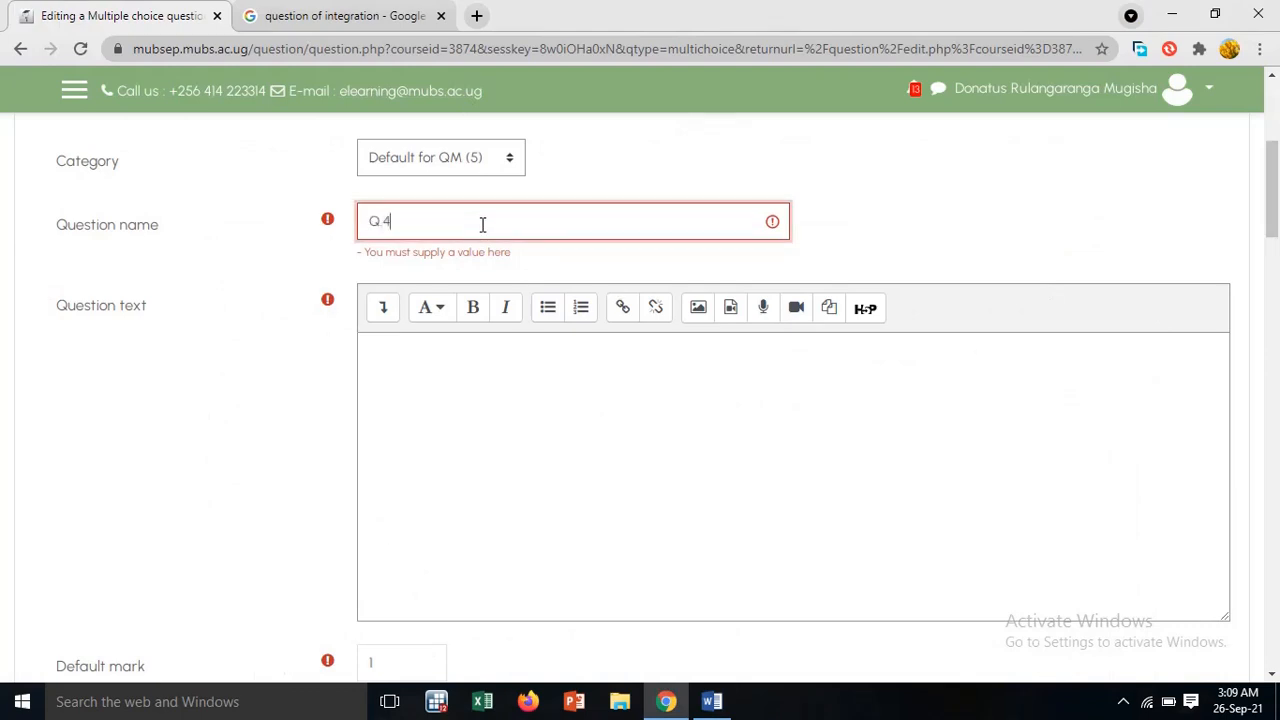
Paste the copied Qn 4 text about the business's price, output and cost functions into the question text
click(419, 363)
right_click(417, 354)
click(487, 473)
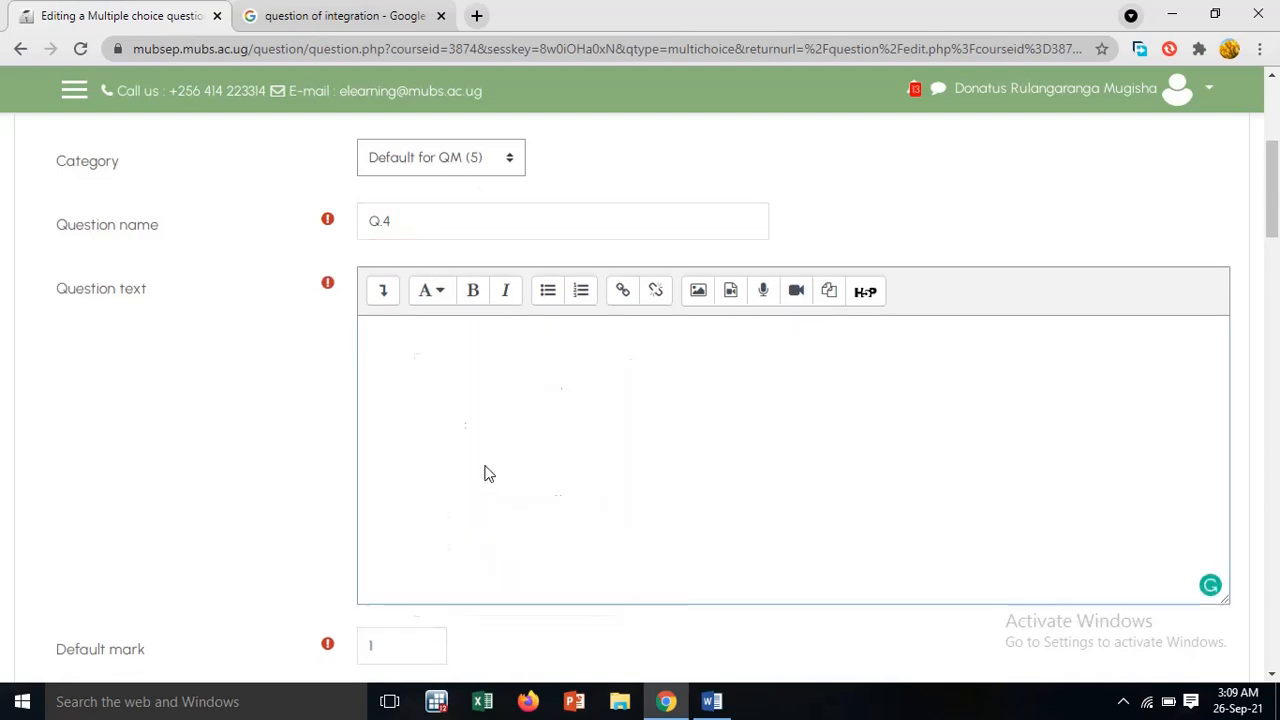
scroll(663, 450, up, 3)
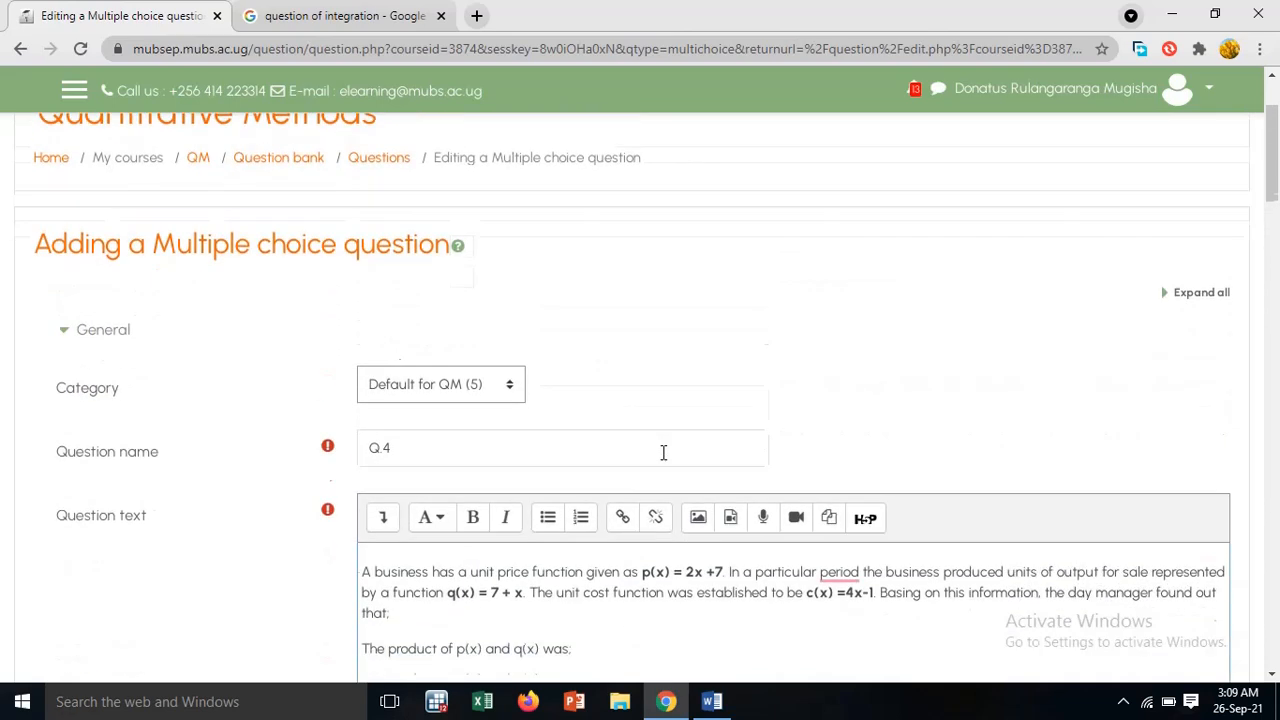
scroll(663, 453, down, 3)
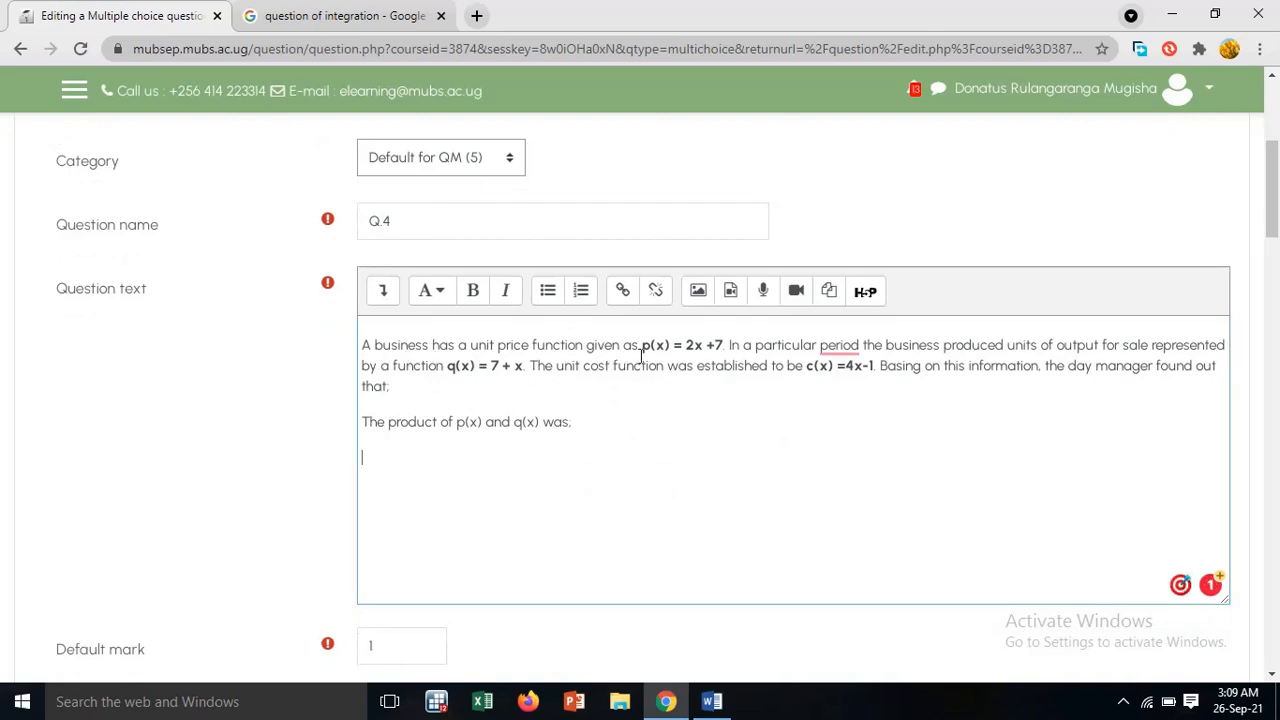
Accept the suggested comma after "In a particular period" in the question text and check the bold functions p(x) and q(x)
mouse_move(832, 346)
click(846, 389)
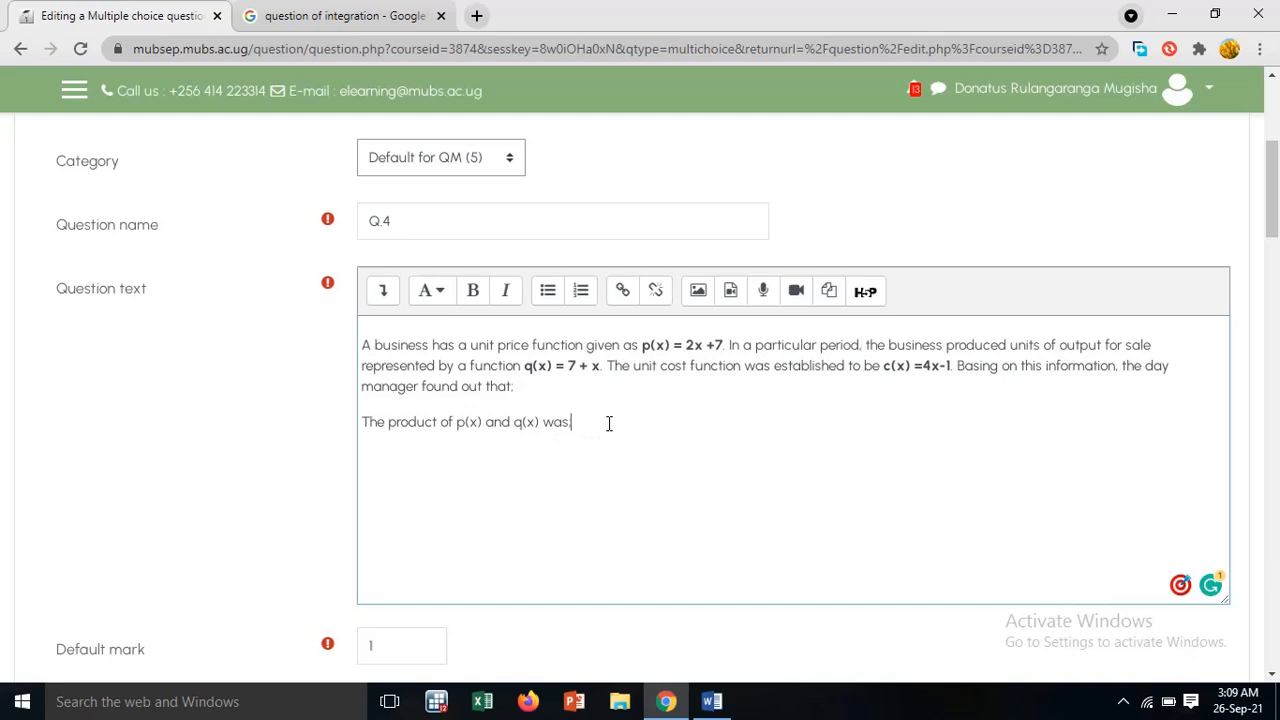
drag(643, 345, 723, 345)
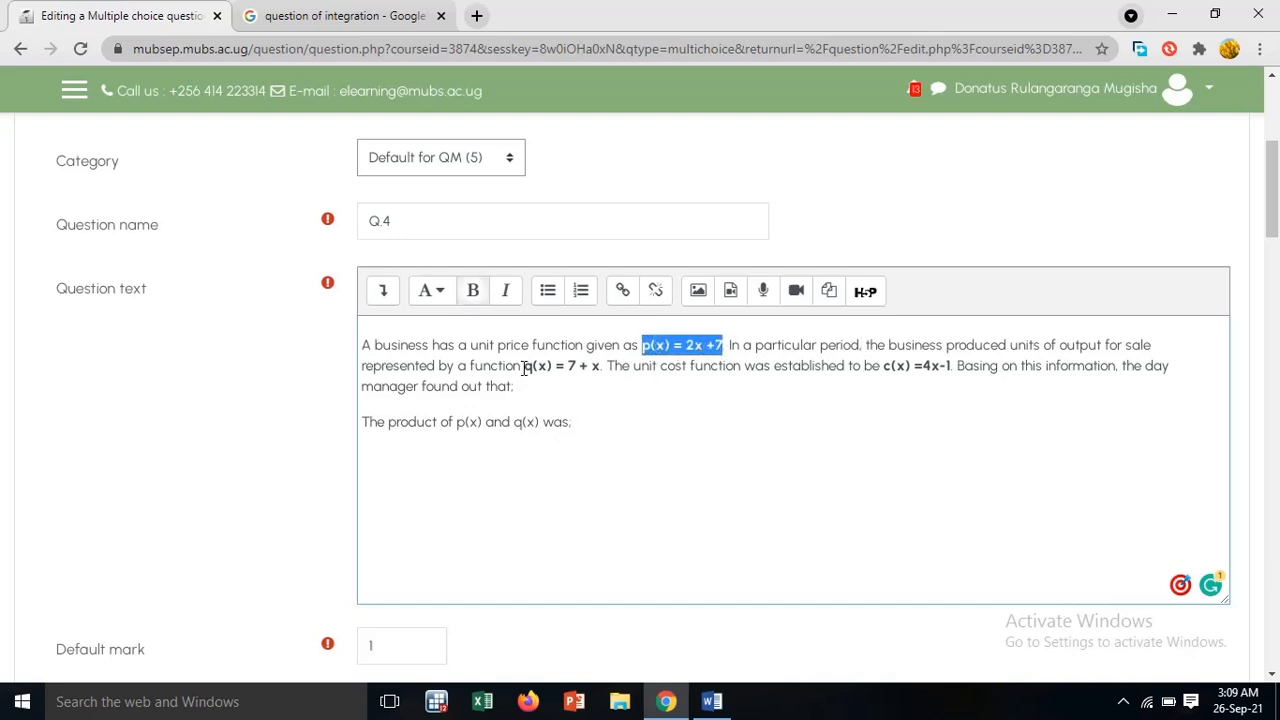
drag(522, 366, 600, 366)
click(590, 410)
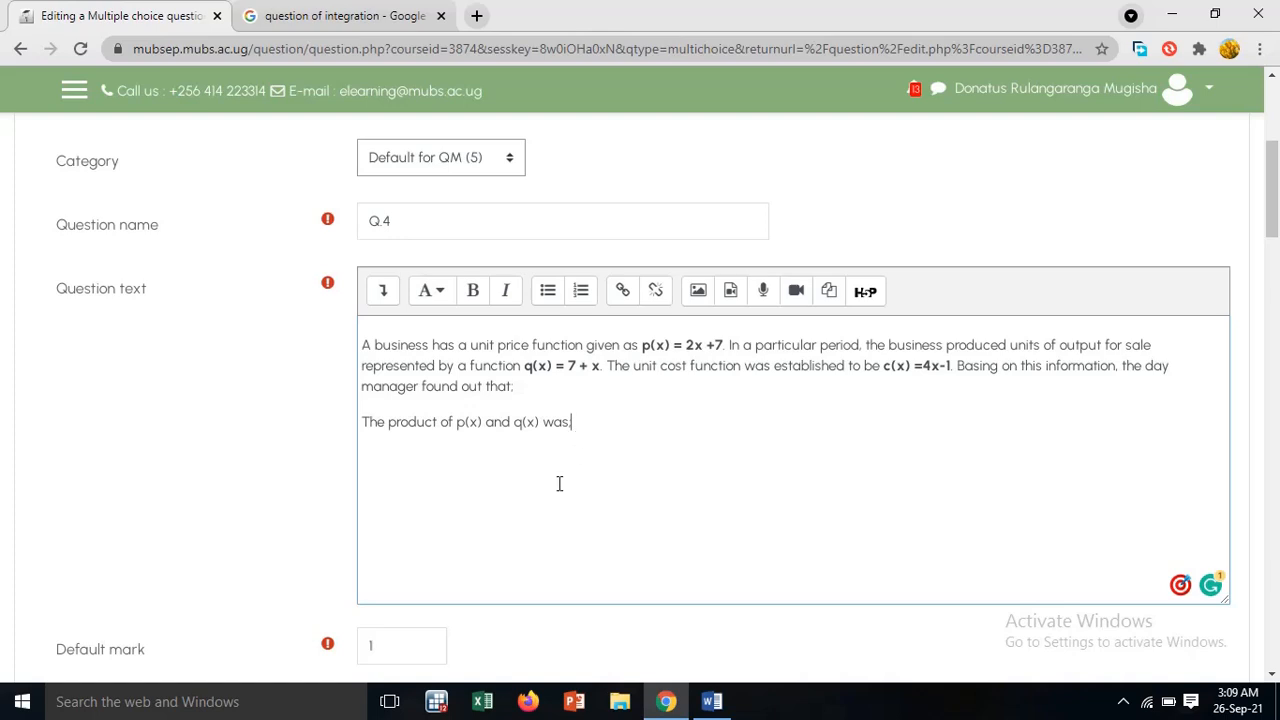
Copy option a) "13x+12-3x²" of Qn 4 from the Word document into Choice 1 of Q.4 in Moodle
scroll(564, 480, down, 5)
scroll(463, 350, down, 7)
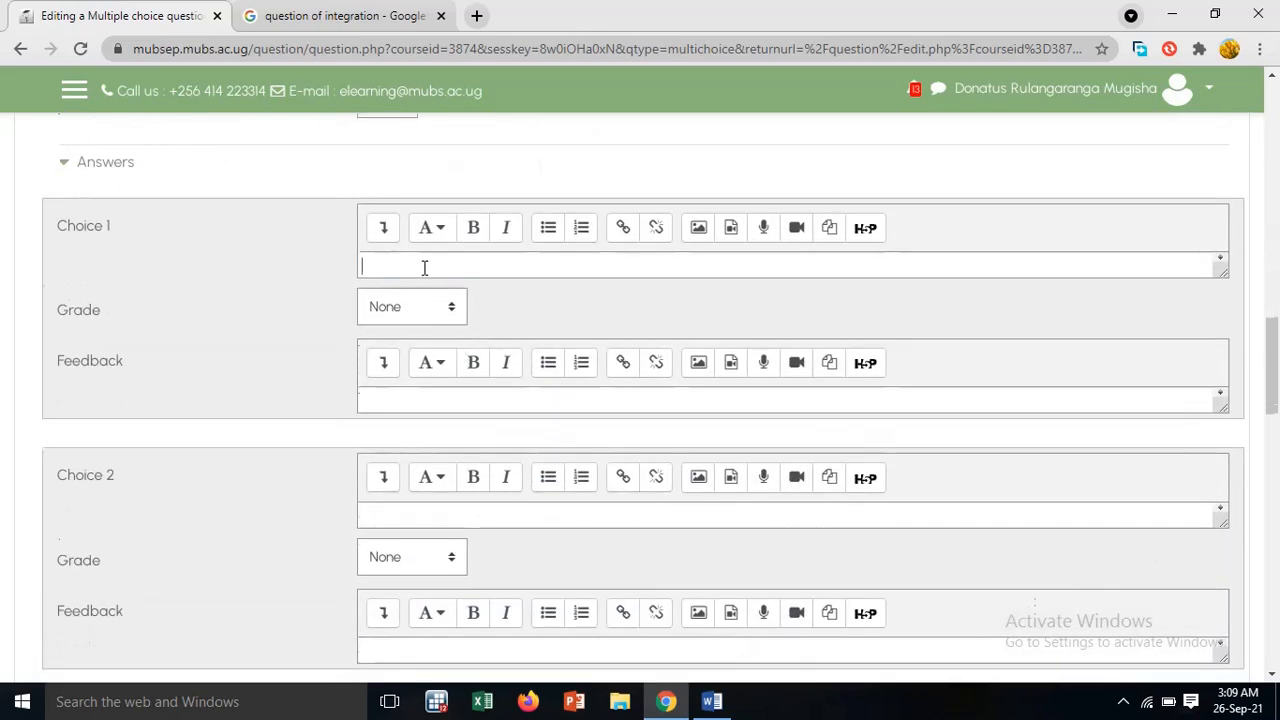
click(711, 701)
scroll(545, 360, down, 4)
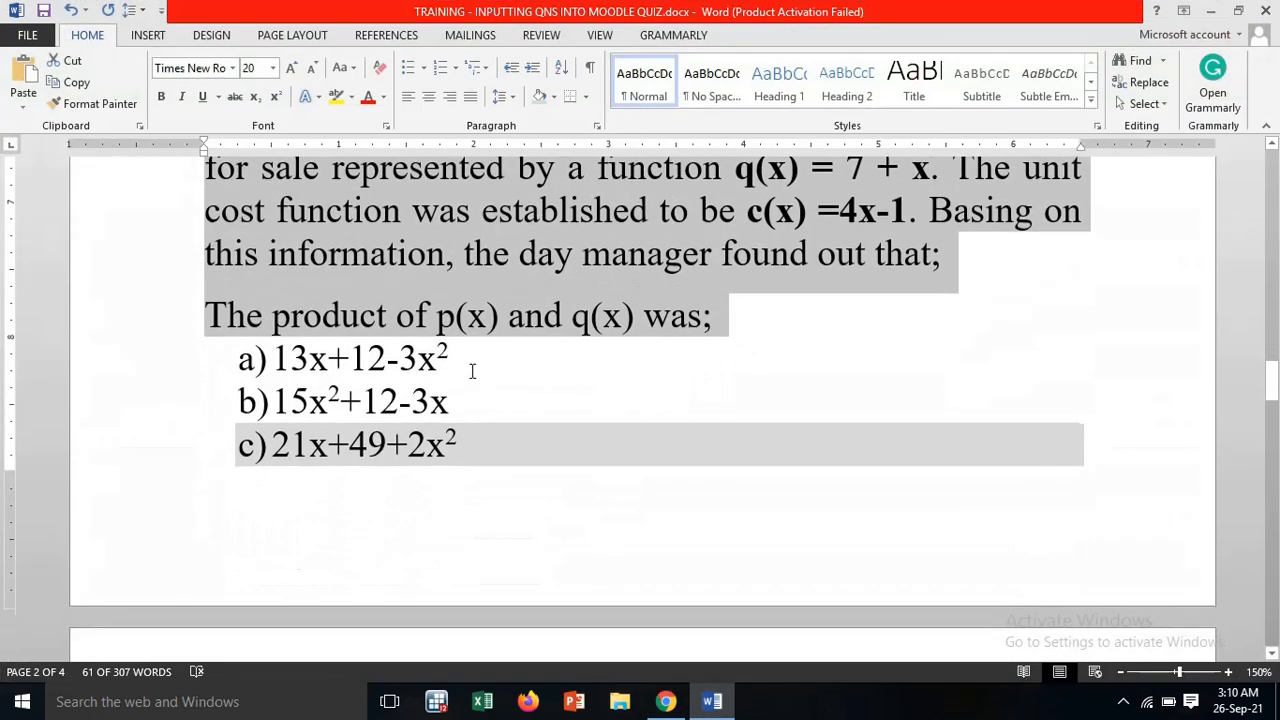
drag(468, 358, 272, 358)
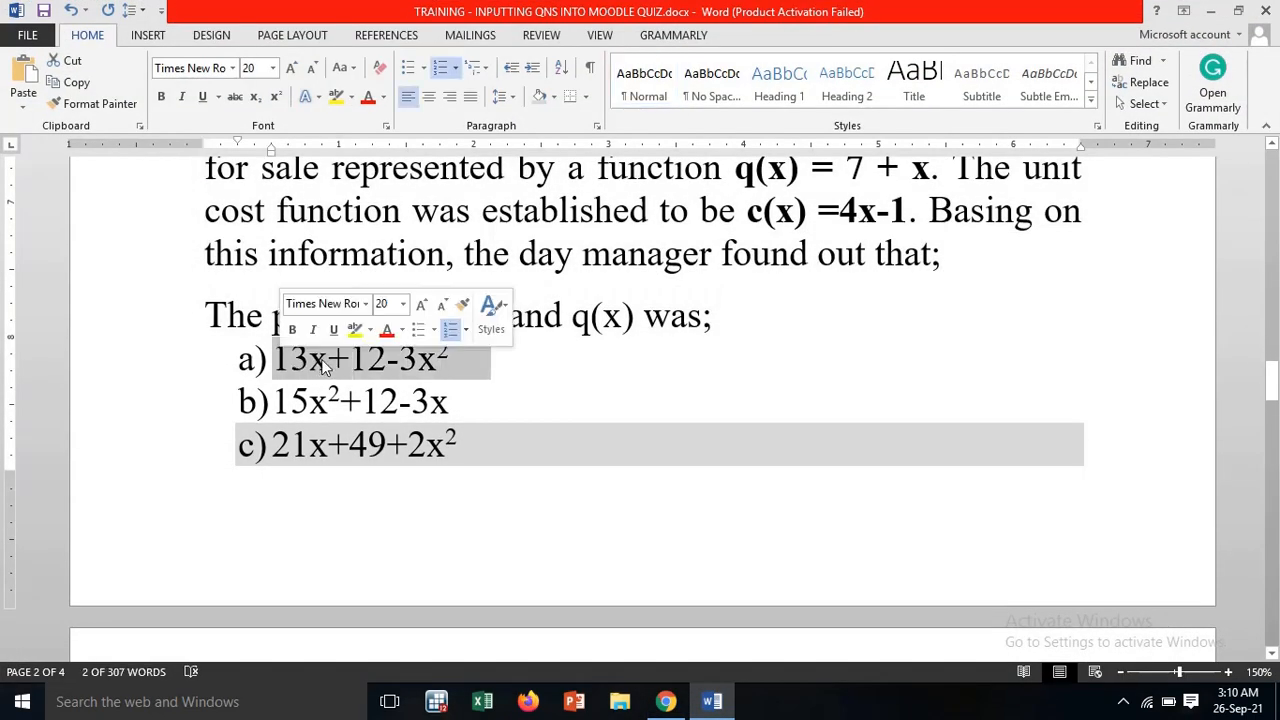
right_click(325, 366)
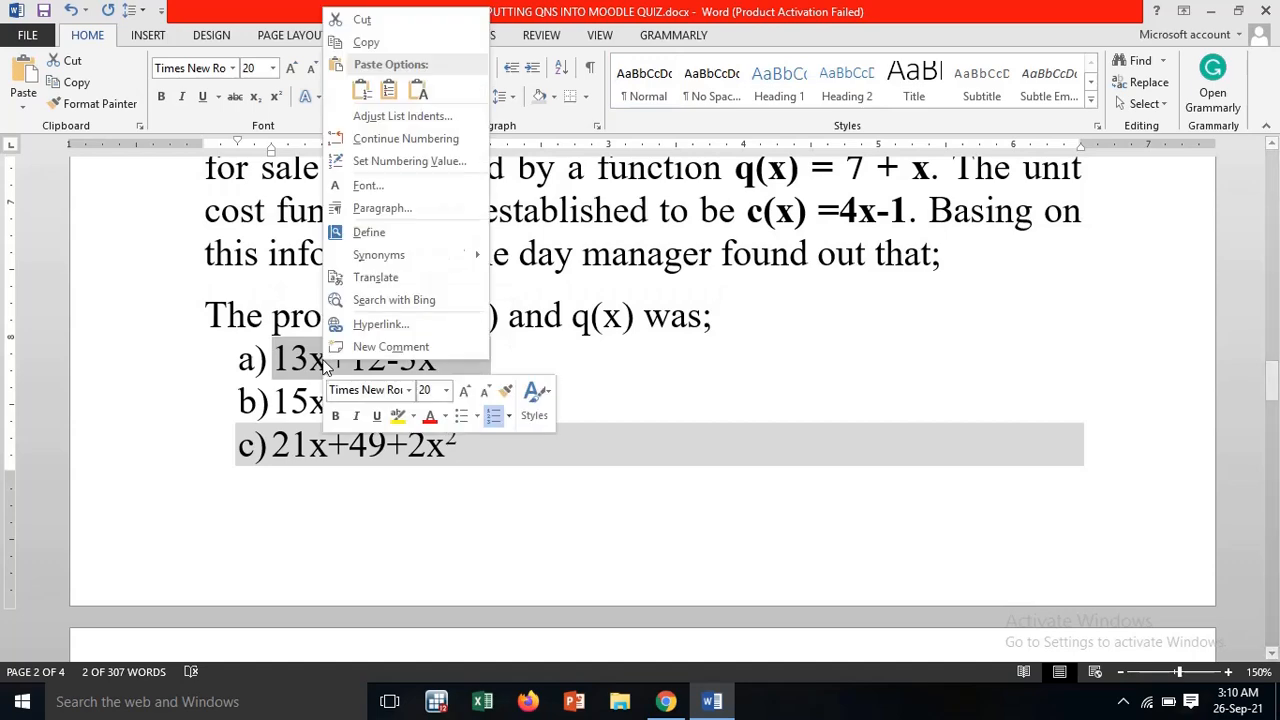
click(368, 43)
click(665, 701)
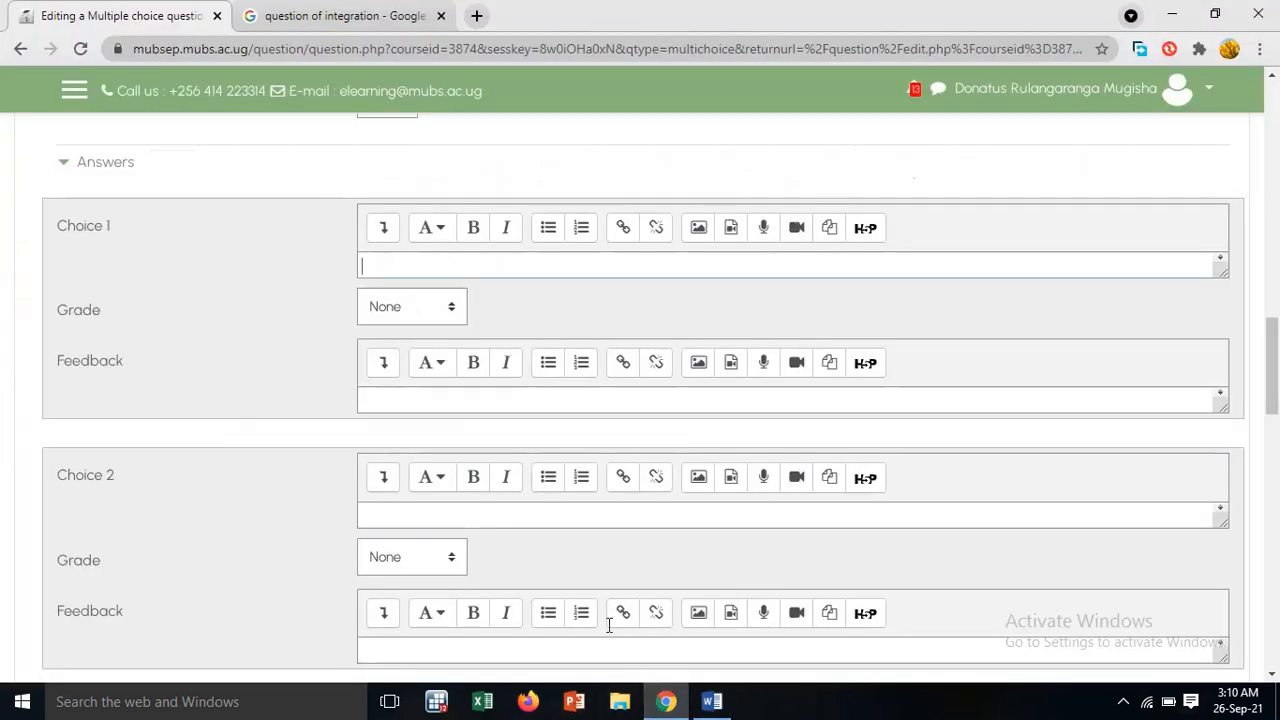
click(414, 266)
right_click(416, 266)
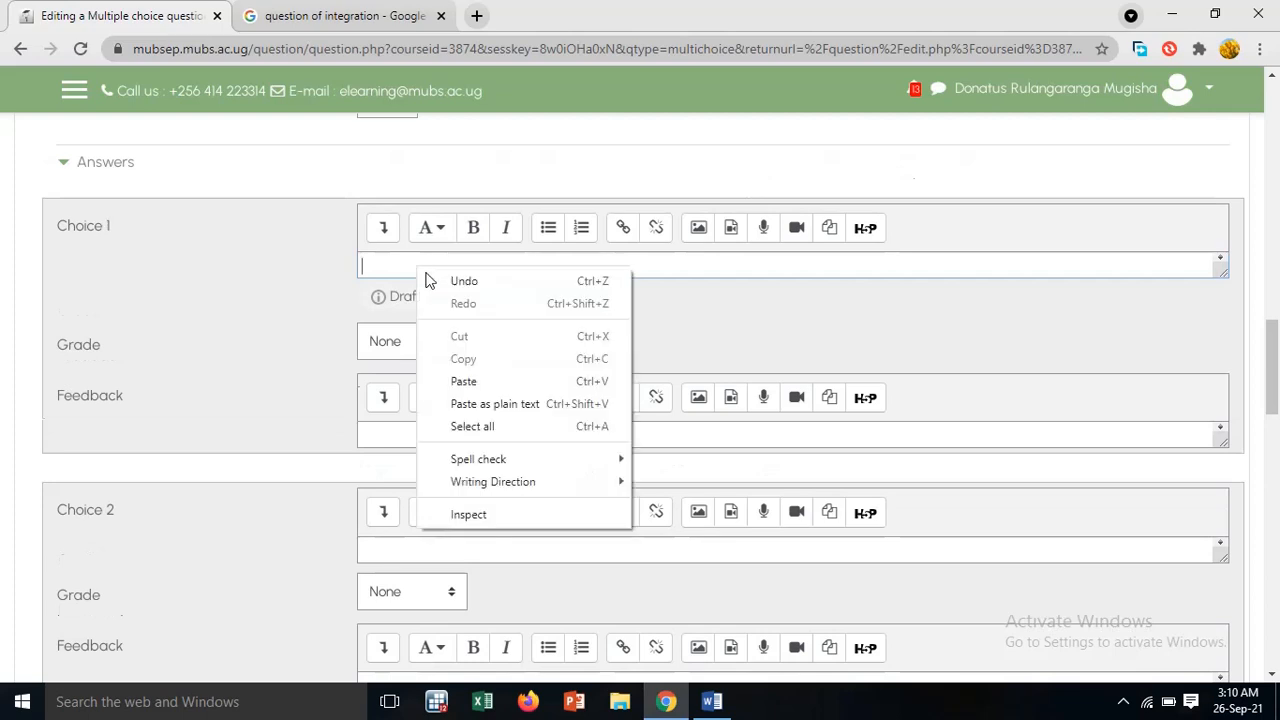
click(464, 384)
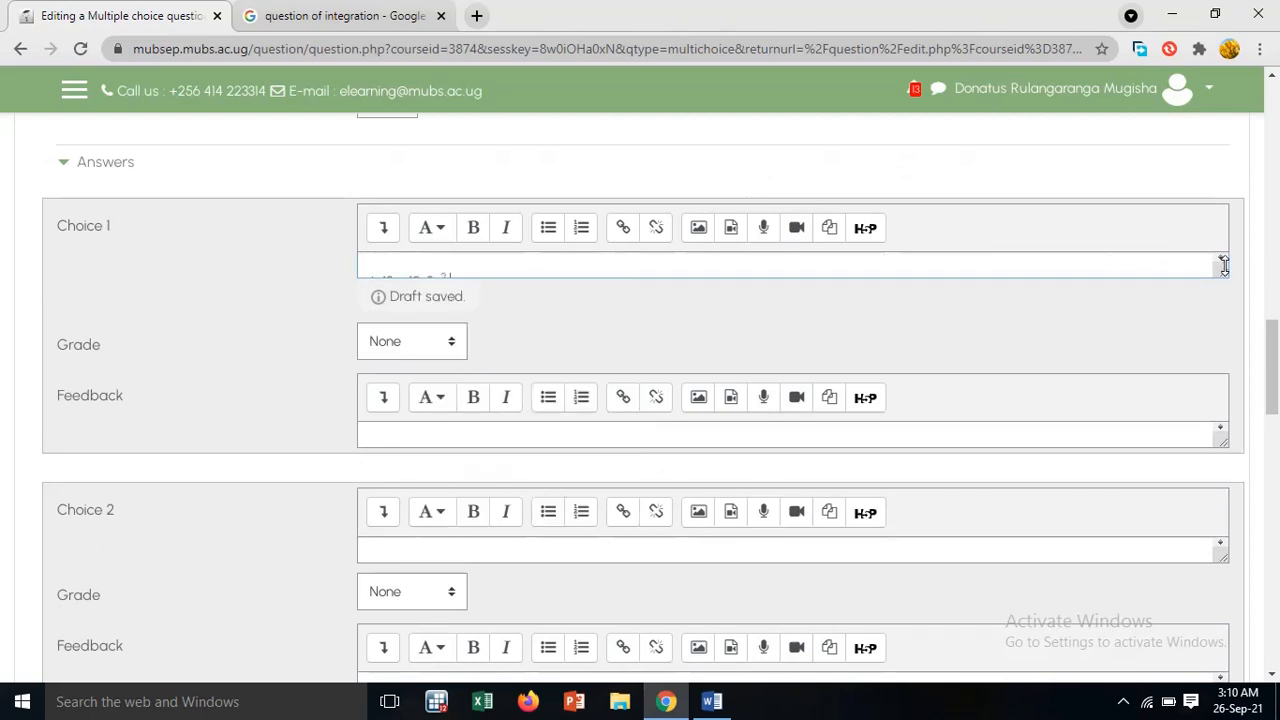
Enlarge Choice 1's text box and remove the pasted "a)" label in front of its answer text
drag(1223, 275, 1223, 303)
click(384, 281)
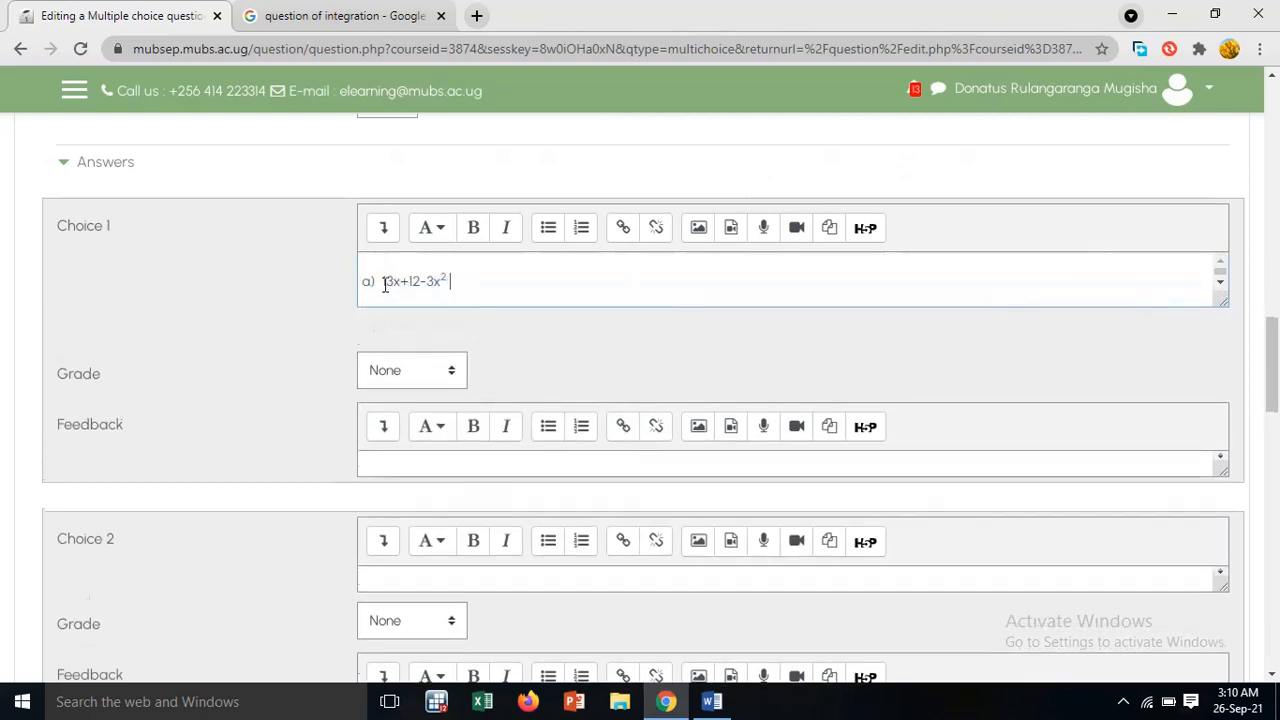
key(BackSpace)
key(BackSpace)
key(BackSpace)
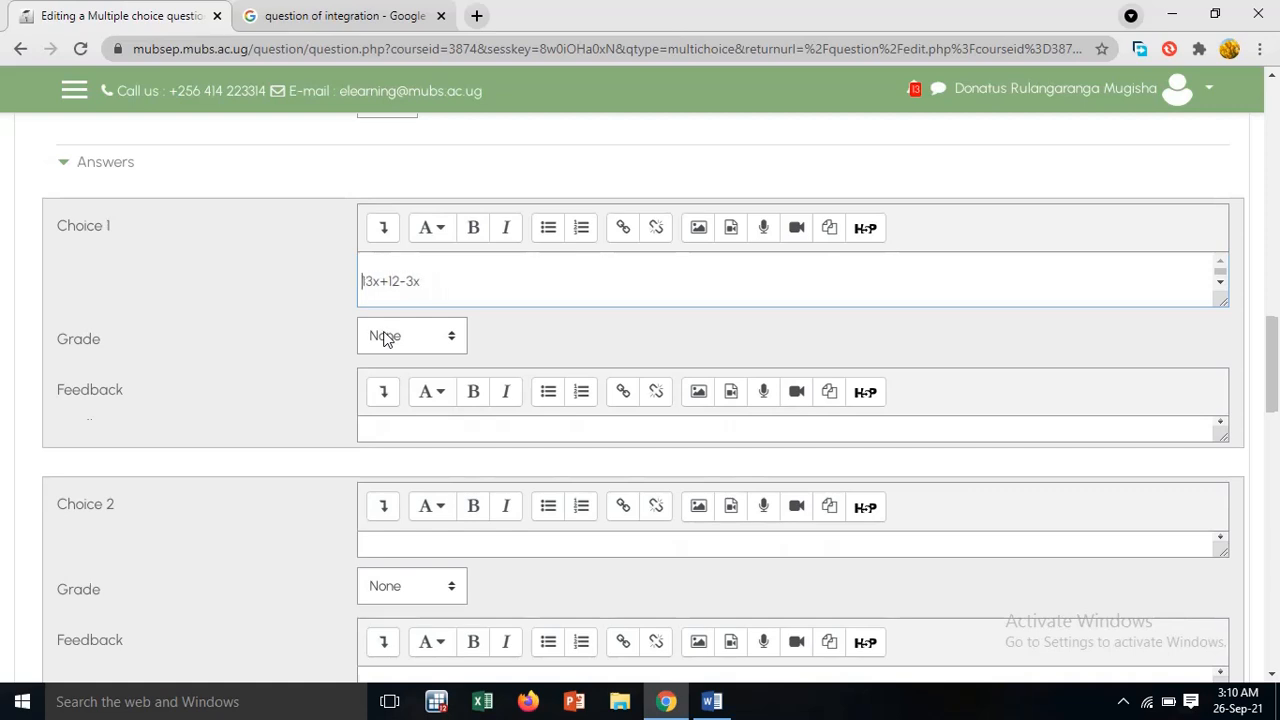
click(370, 267)
Compare Choice 1 with option a) in the Word document and restore the superscript 2 so it reads "13x+12-3x²"
click(712, 701)
click(510, 388)
click(456, 362)
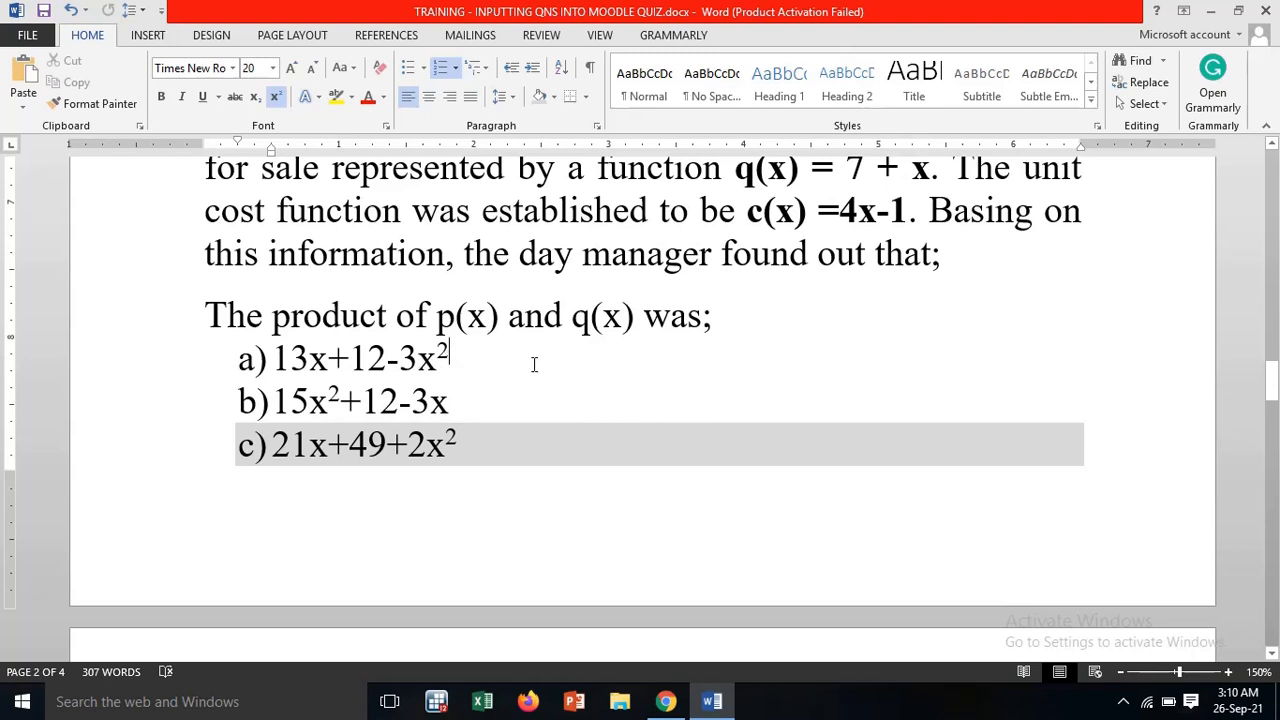
click(666, 701)
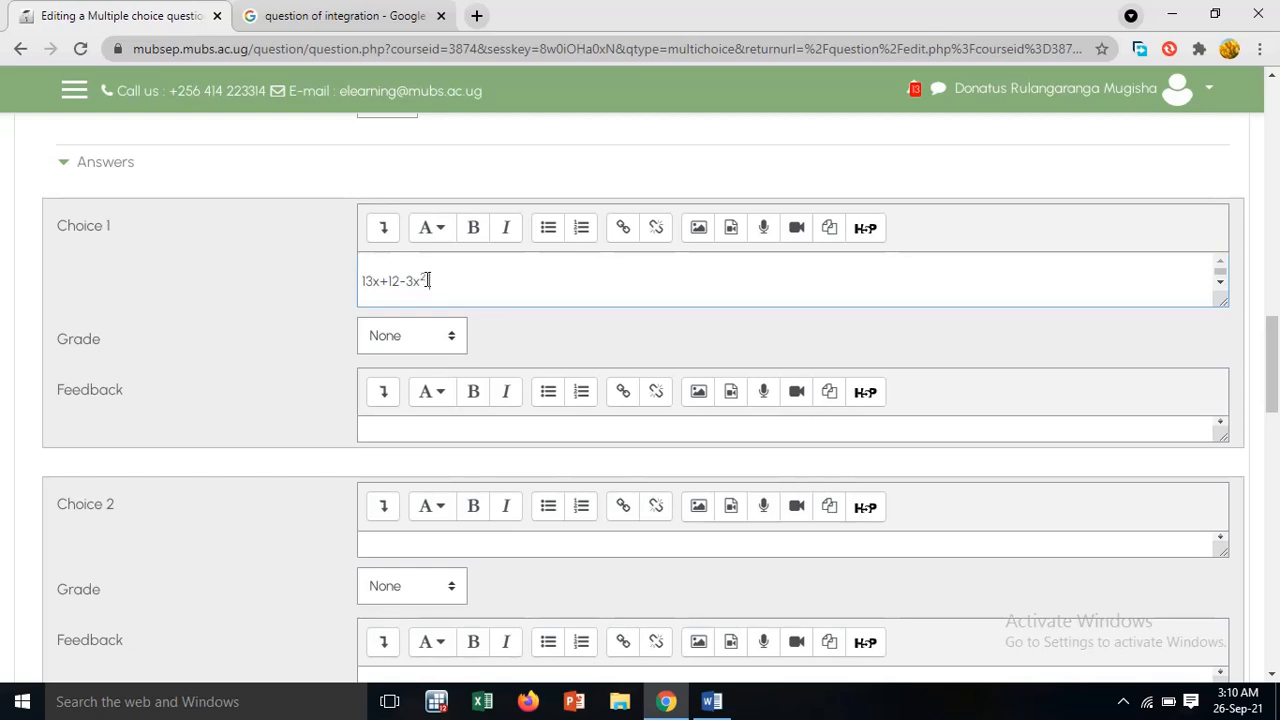
Remove the automatic a) to d) lettering from Qn 4's four answer options in the Word document
scroll(571, 300, up, 6)
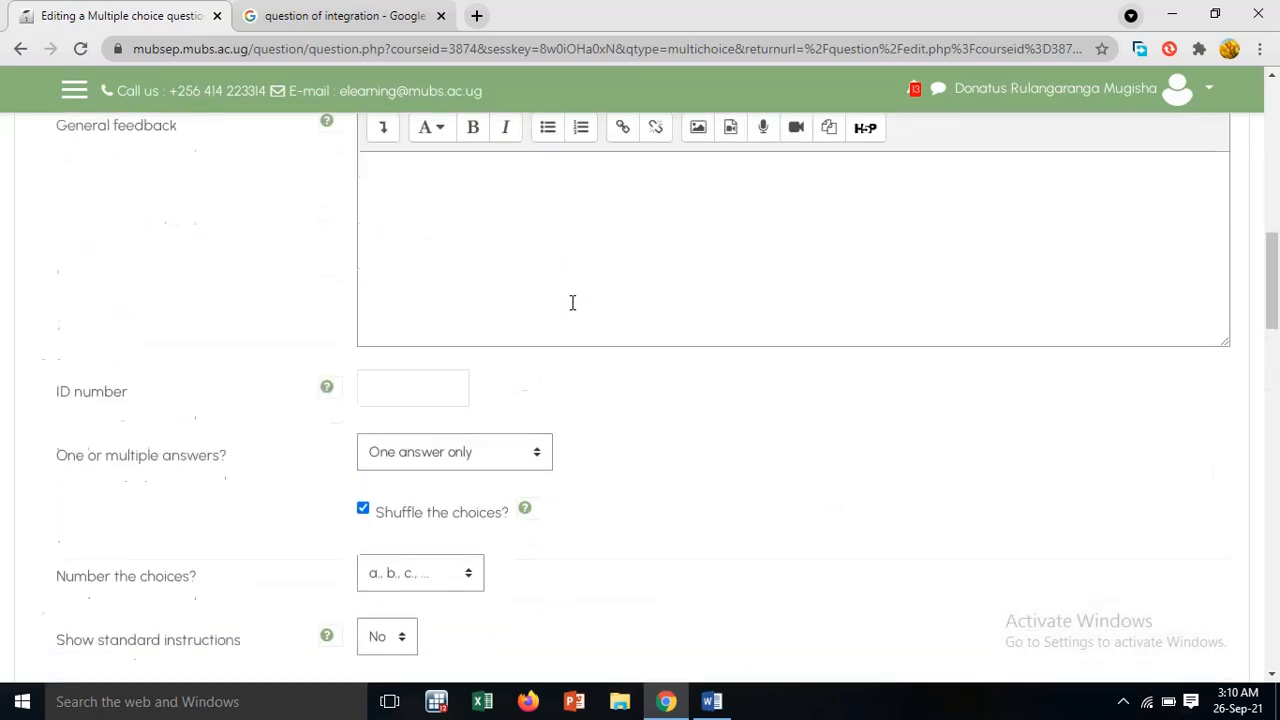
scroll(571, 300, down, 8)
scroll(571, 300, up, 2)
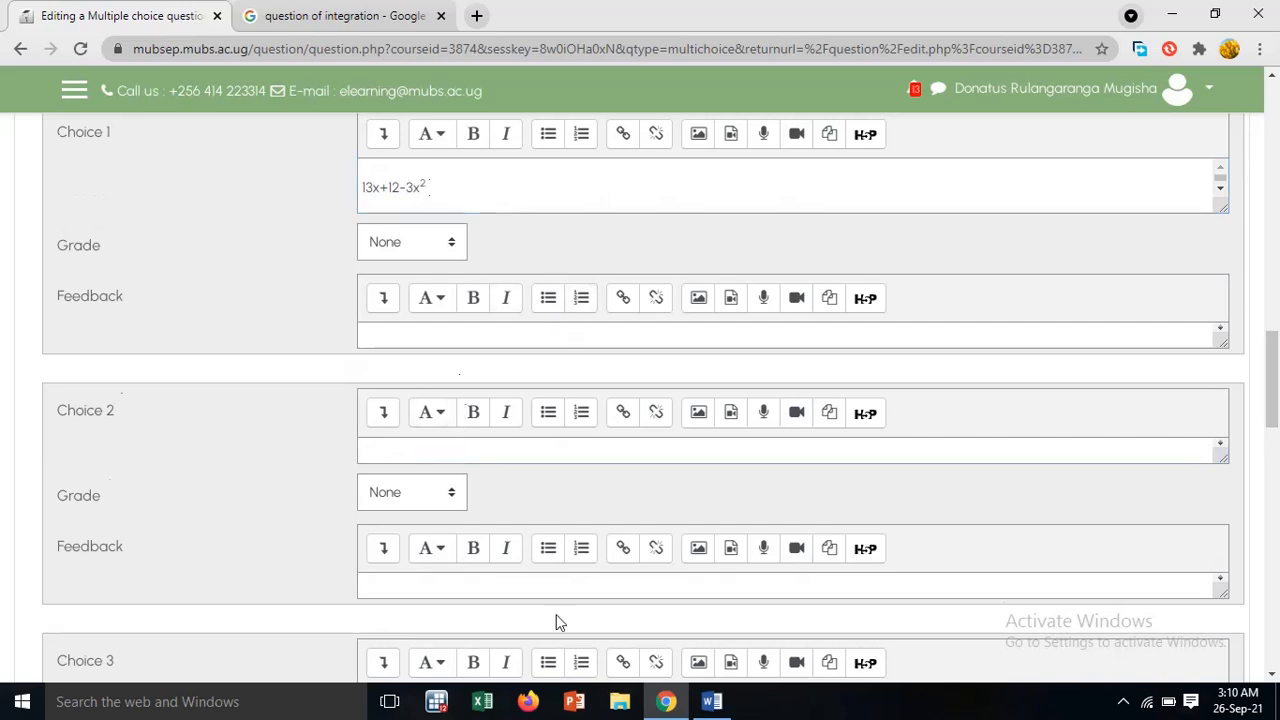
click(711, 701)
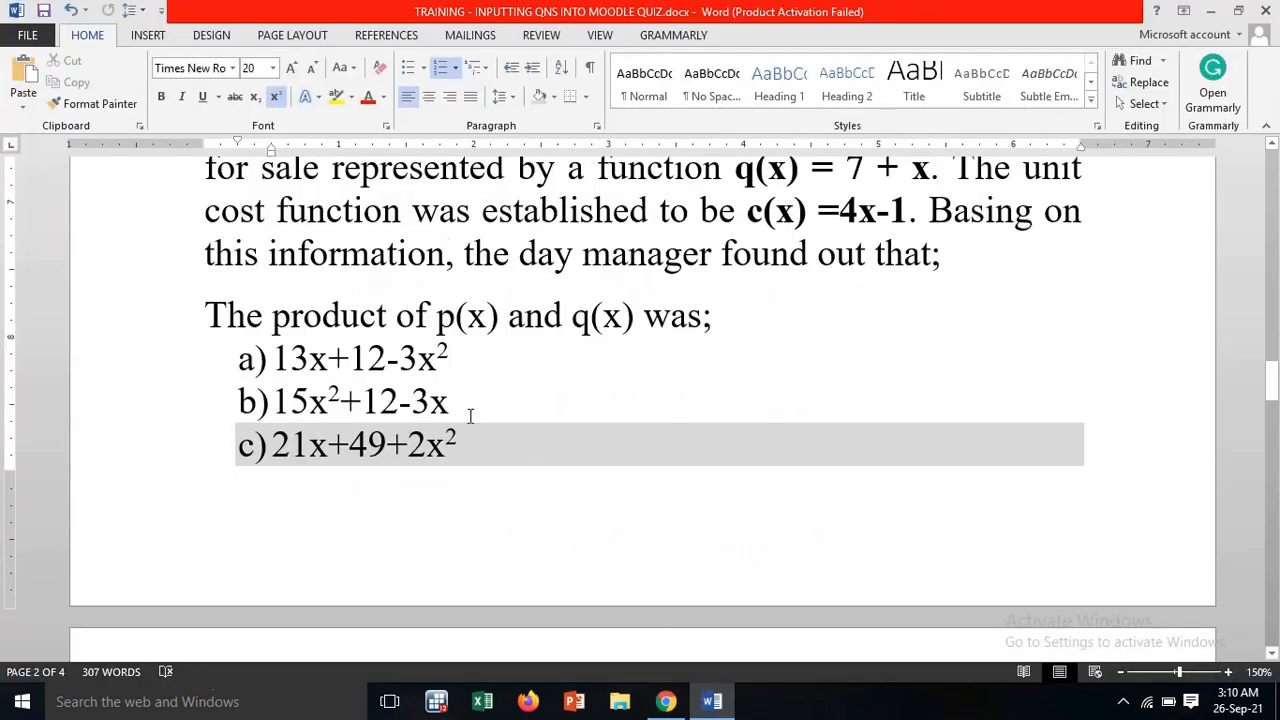
drag(460, 407, 272, 405)
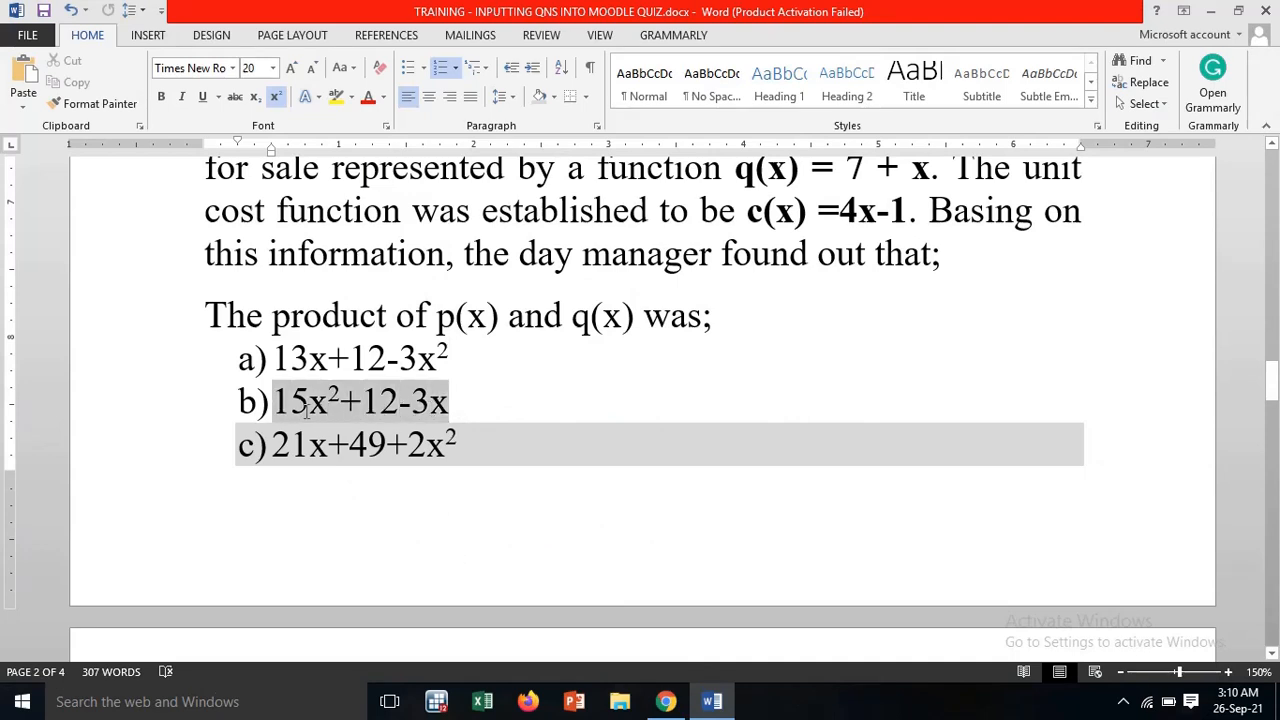
click(307, 412)
scroll(451, 474, down, 5)
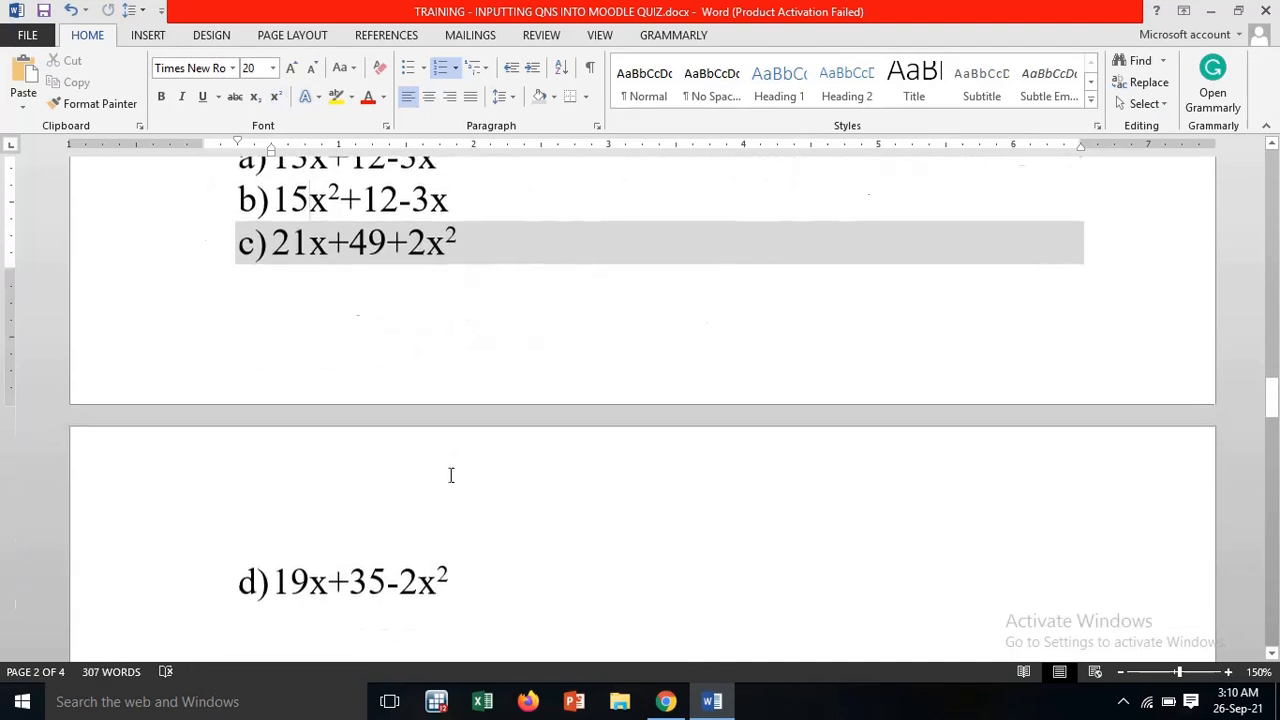
drag(450, 586, 402, 586)
drag(357, 519, 260, 247)
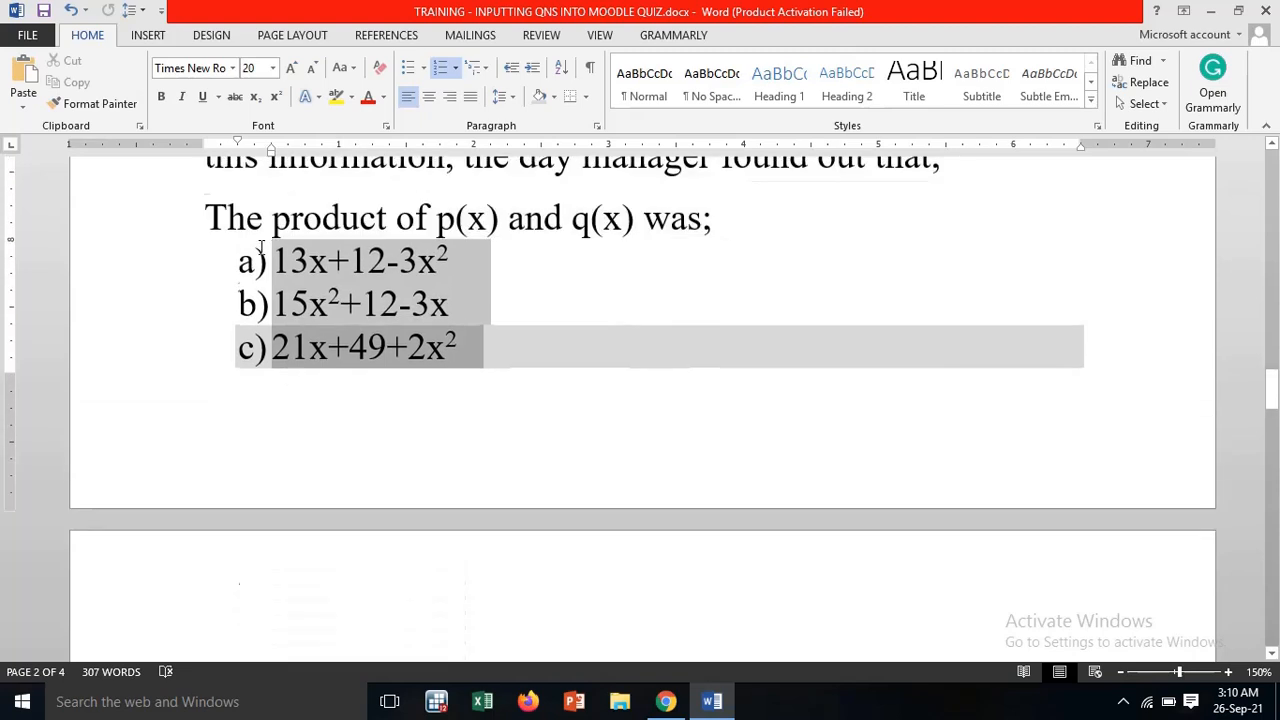
click(440, 67)
Copy Qn 4's second option "15x²+12-3x" from the Word document into Choice 2 of Q.4 in Moodle
click(430, 305)
drag(430, 305, 282, 313)
right_click(282, 313)
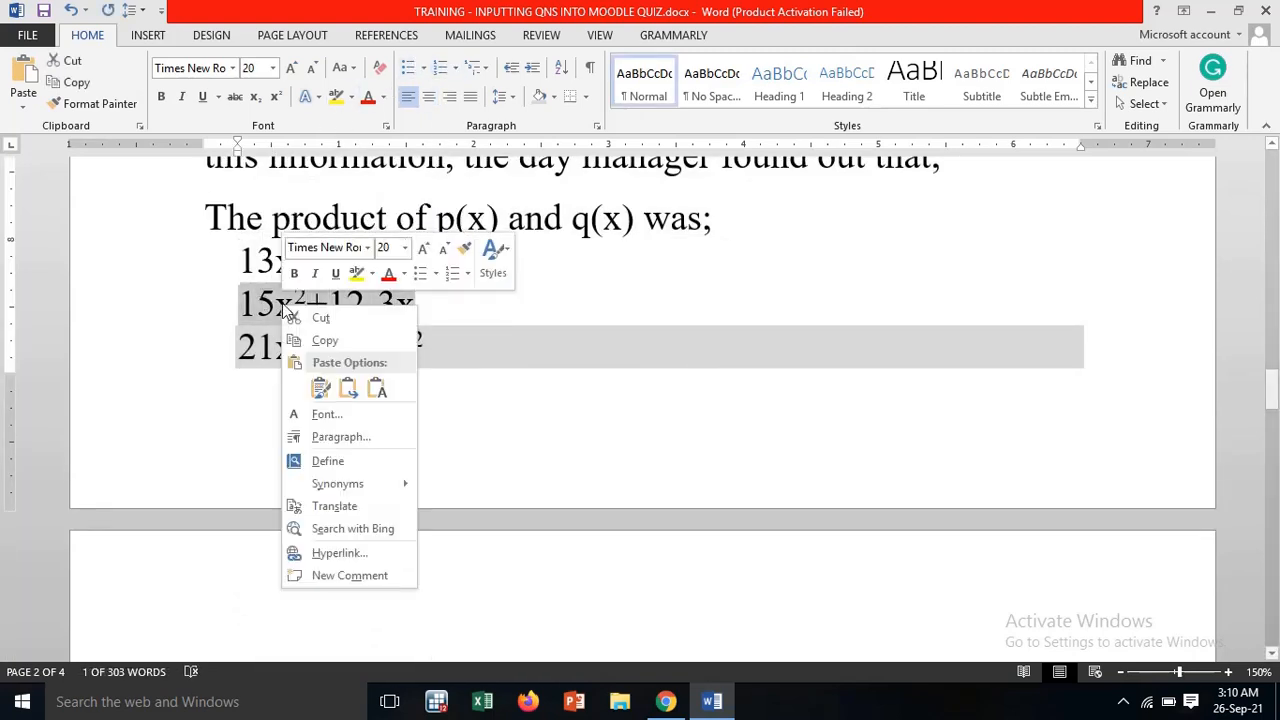
click(330, 340)
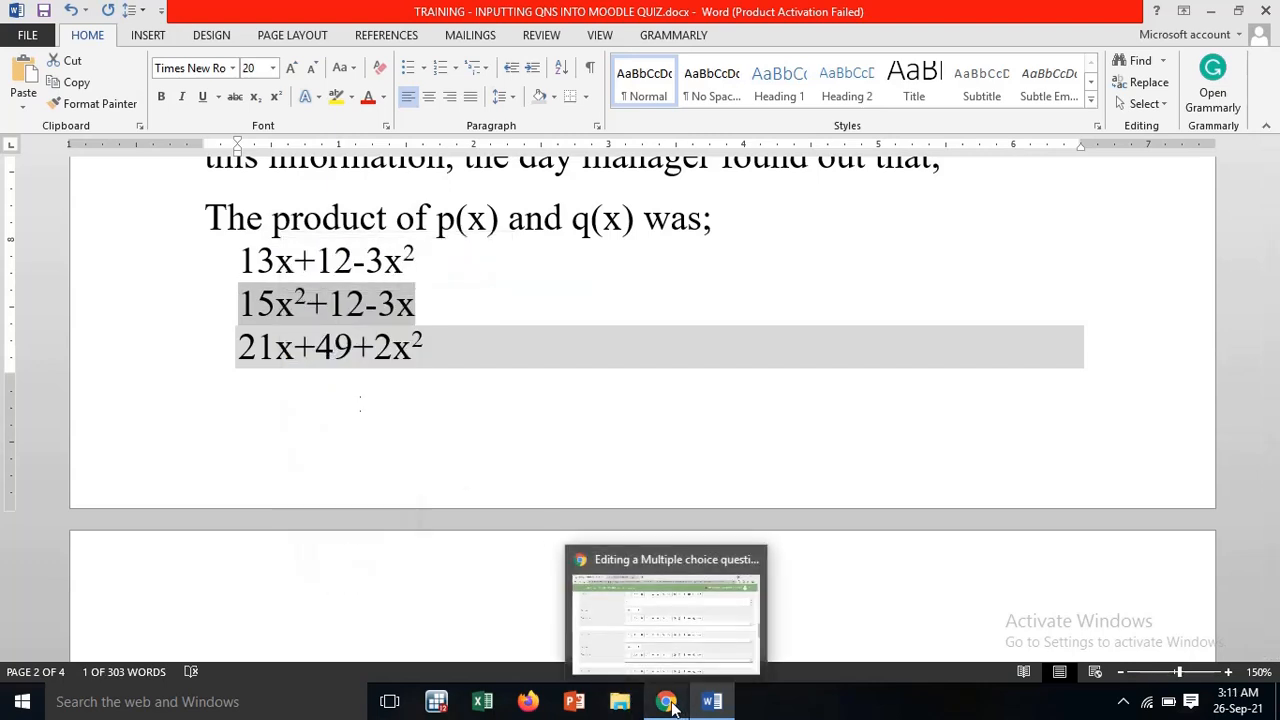
click(667, 703)
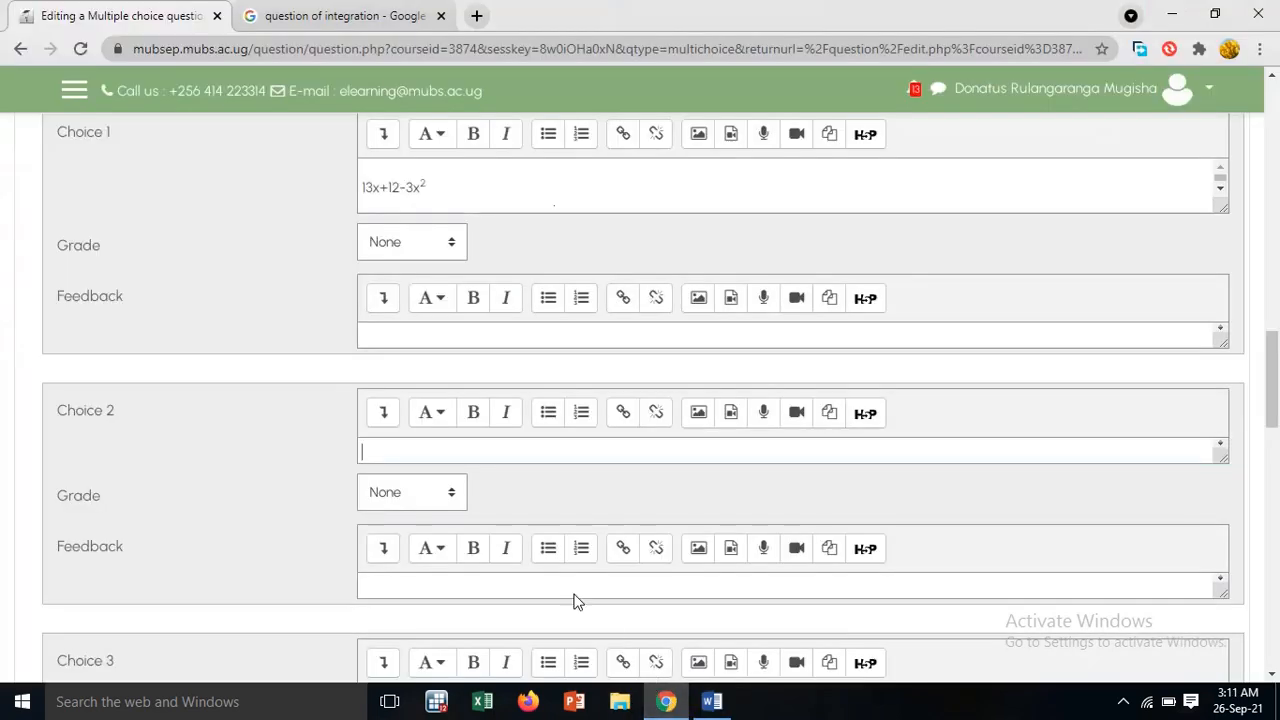
right_click(405, 449)
click(481, 297)
Copy Qn 4's third option "21x+49+2x²" from the Word document into Choice 3 of Q.4 in Moodle
scroll(506, 511, down, 2)
scroll(452, 458, down, 2)
scroll(453, 458, up, 2)
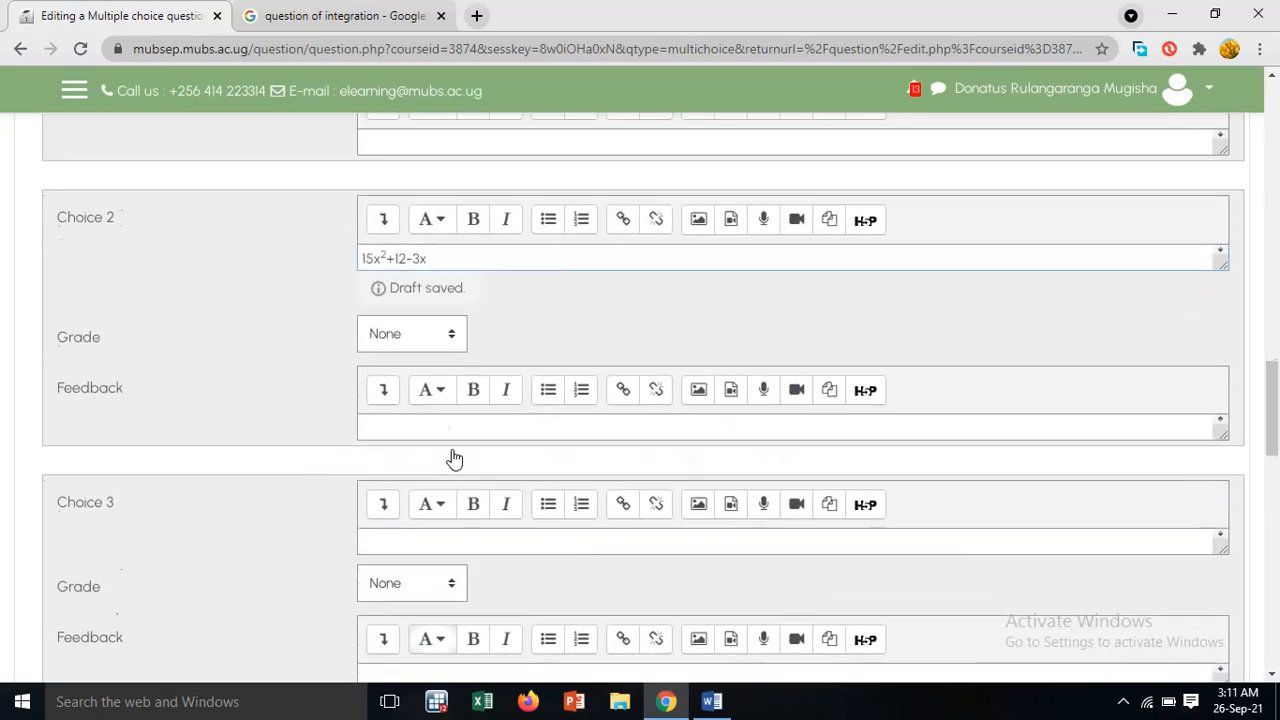
scroll(451, 451, down, 2)
click(466, 364)
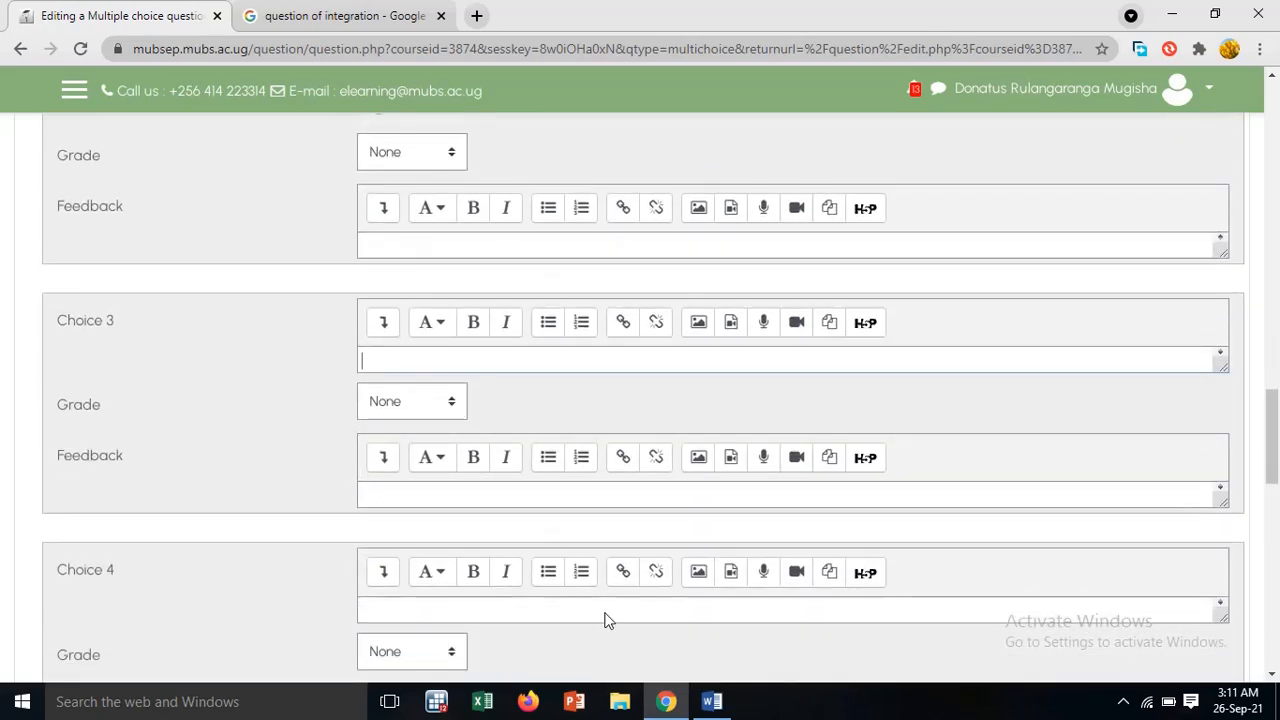
click(712, 701)
drag(431, 347, 257, 357)
right_click(287, 360)
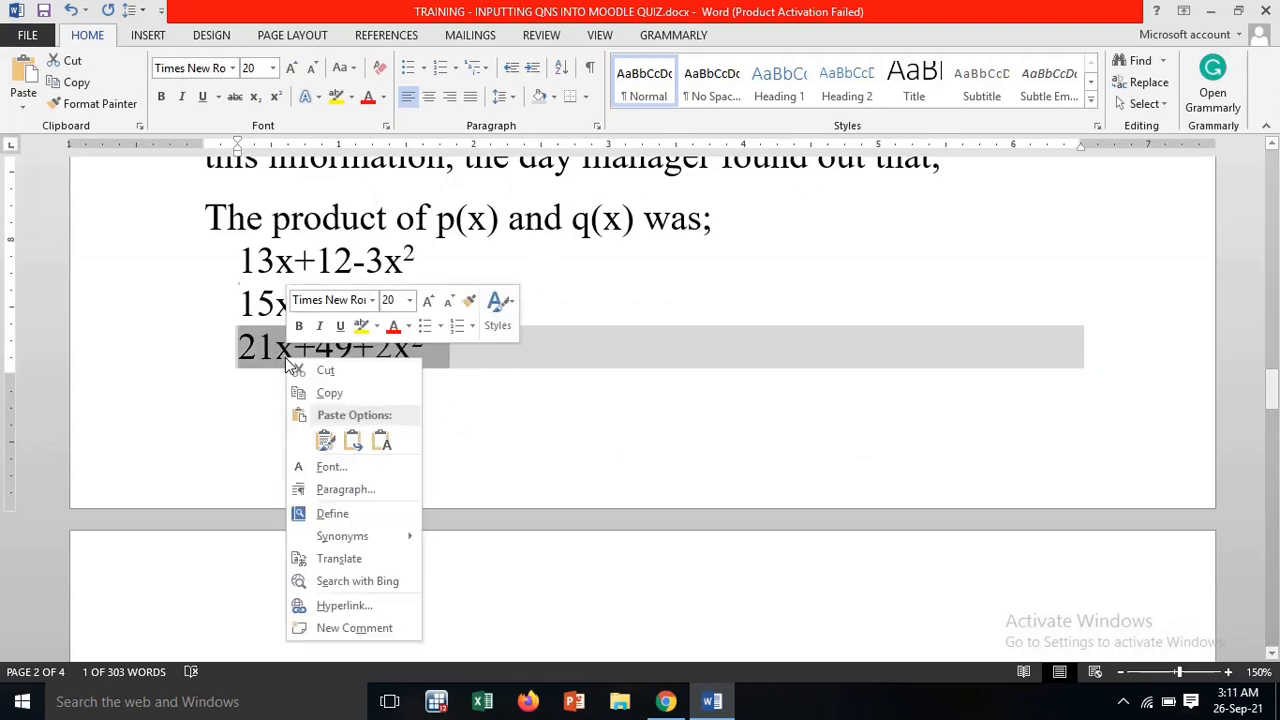
click(316, 393)
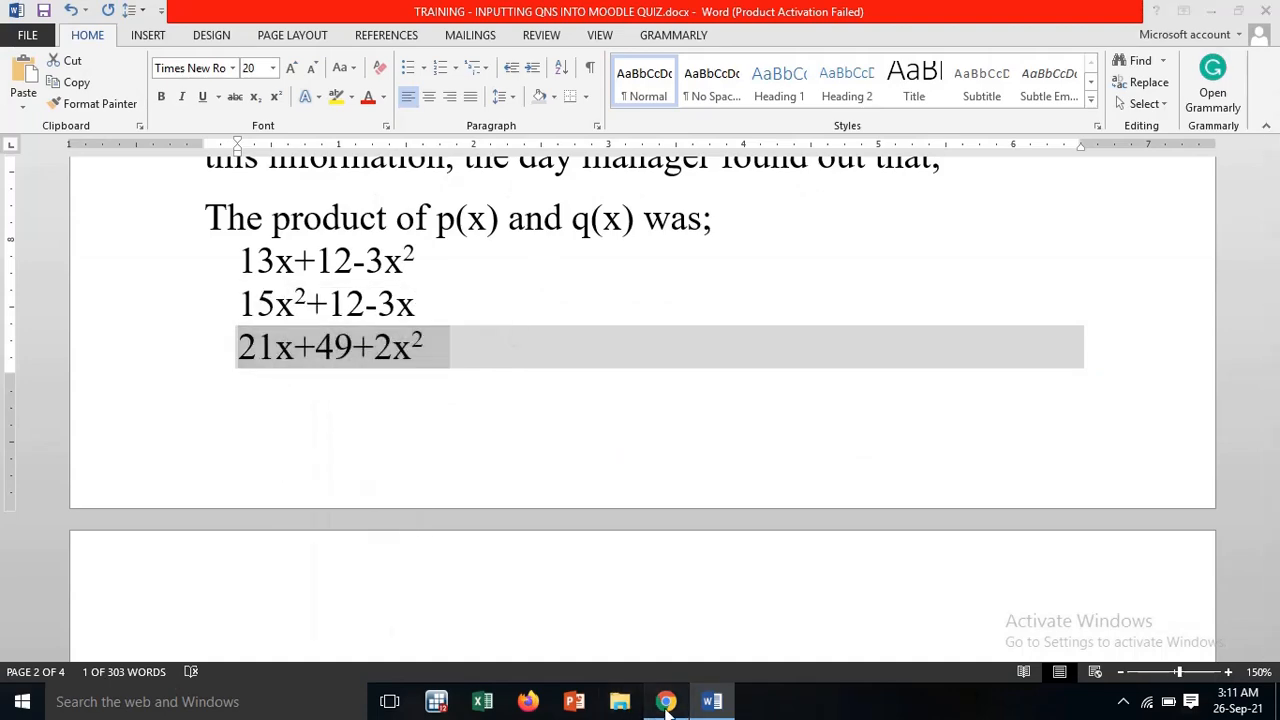
click(665, 701)
scroll(316, 493, down, 2)
scroll(320, 471, up, 2)
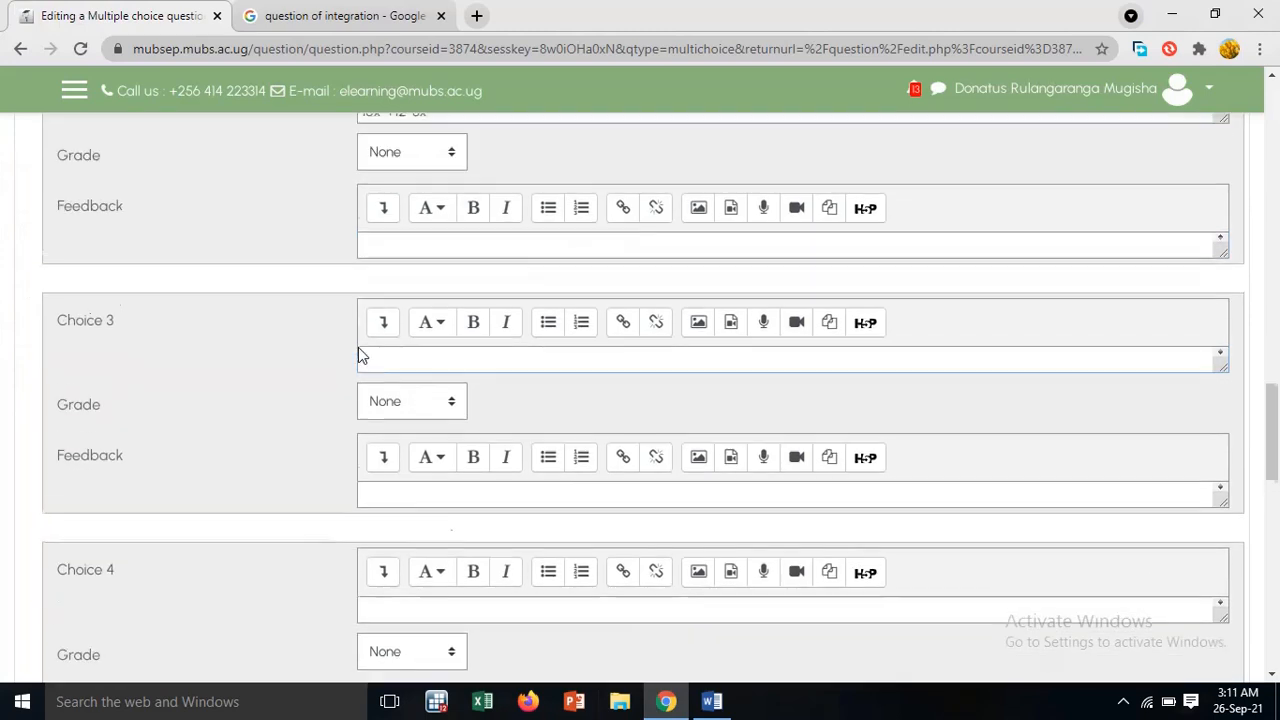
right_click(401, 362)
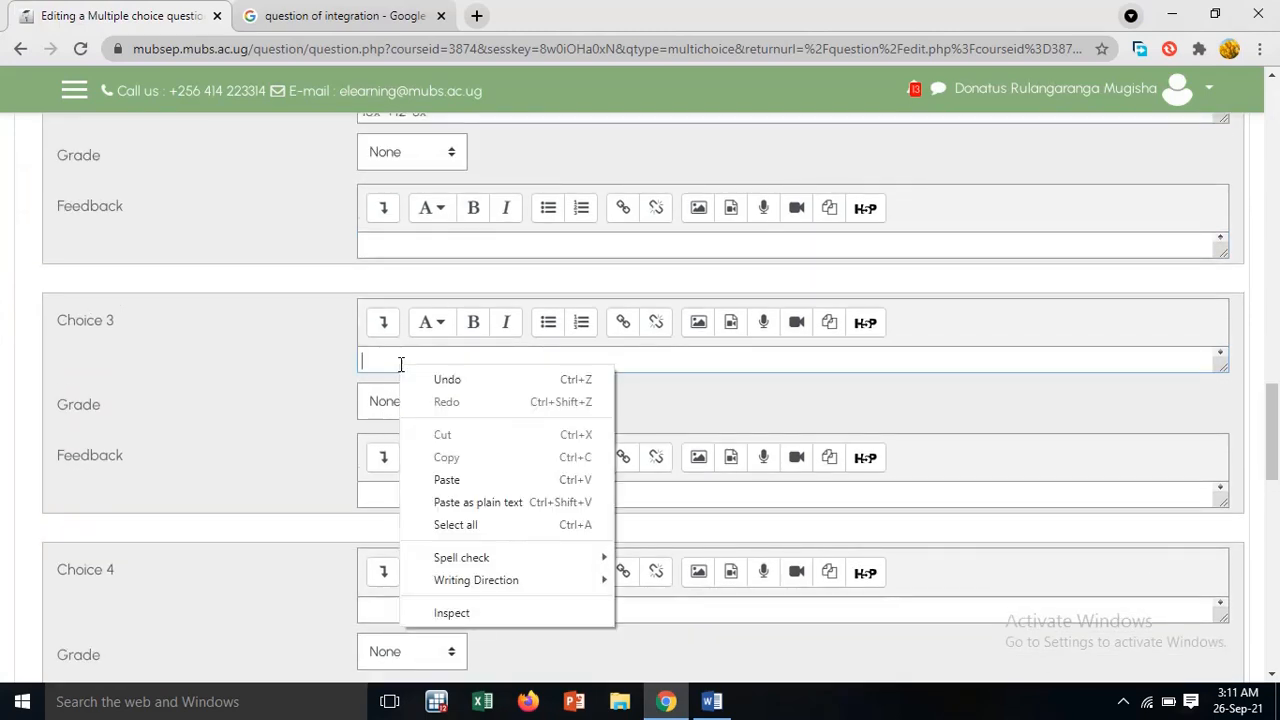
click(449, 480)
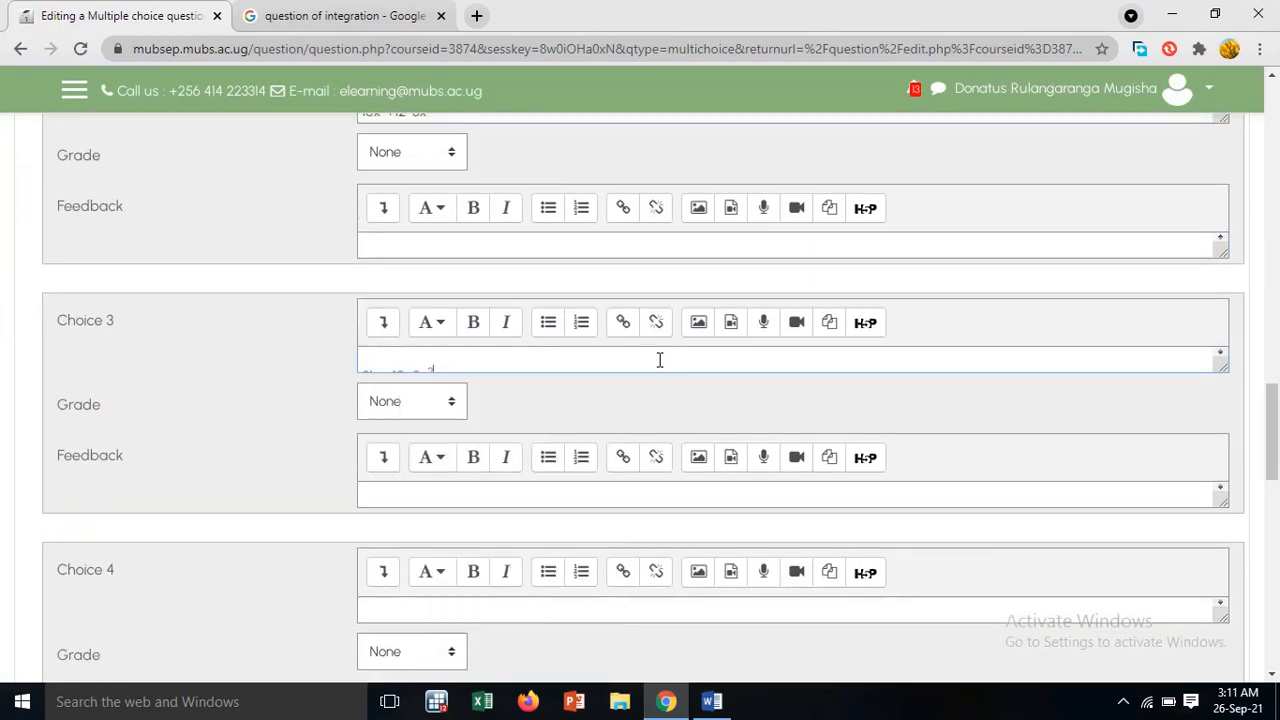
Enlarge Choice 3's text box and set this choice's grade to 100%
drag(1226, 368, 1225, 410)
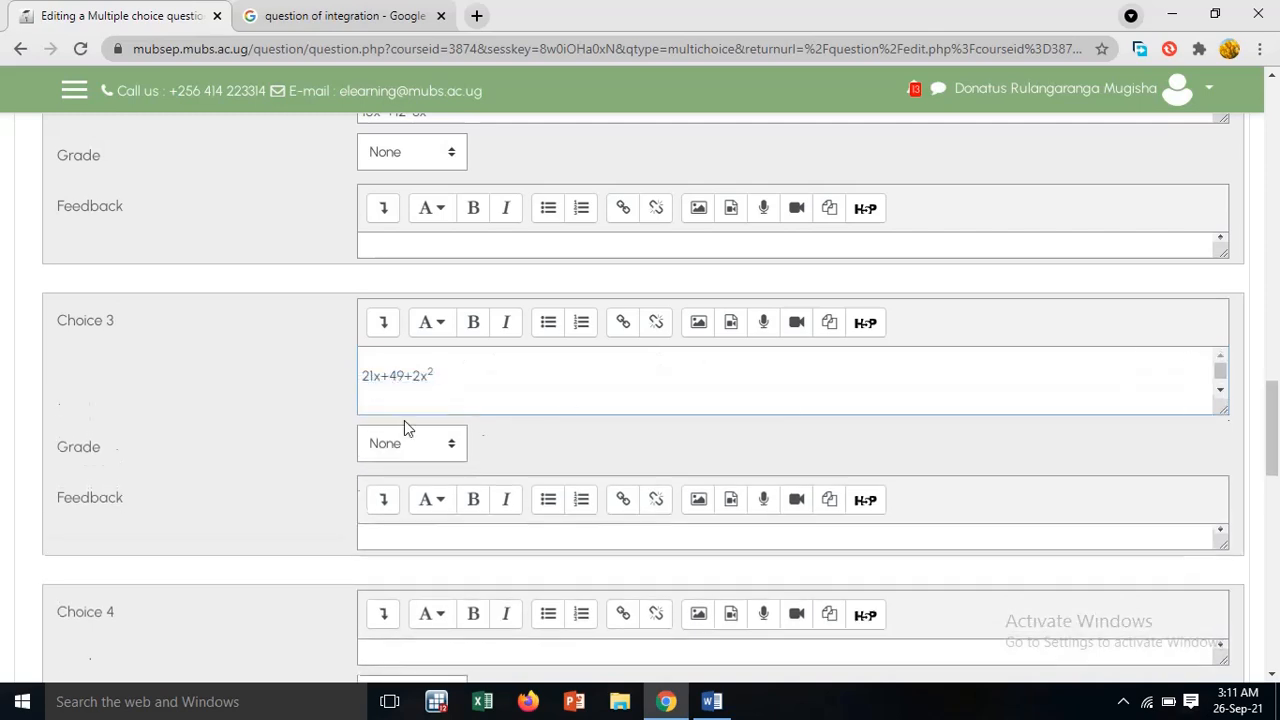
double_click(368, 360)
click(366, 361)
click(449, 443)
scroll(427, 200, down, 1)
scroll(429, 132, up, 1)
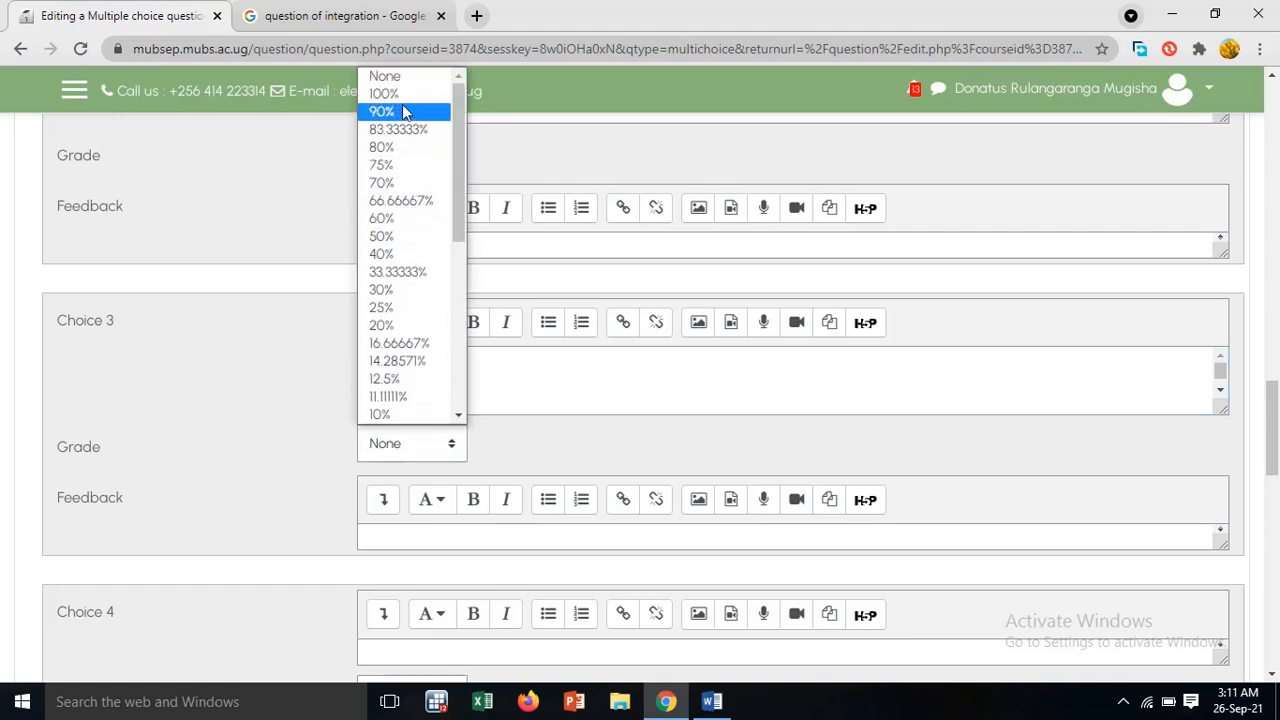
click(402, 95)
Copy Qn 4's last option "19x+35-2x²" from the Word document into Choice 4 in Moodle and enlarge its text box
scroll(540, 462, down, 3)
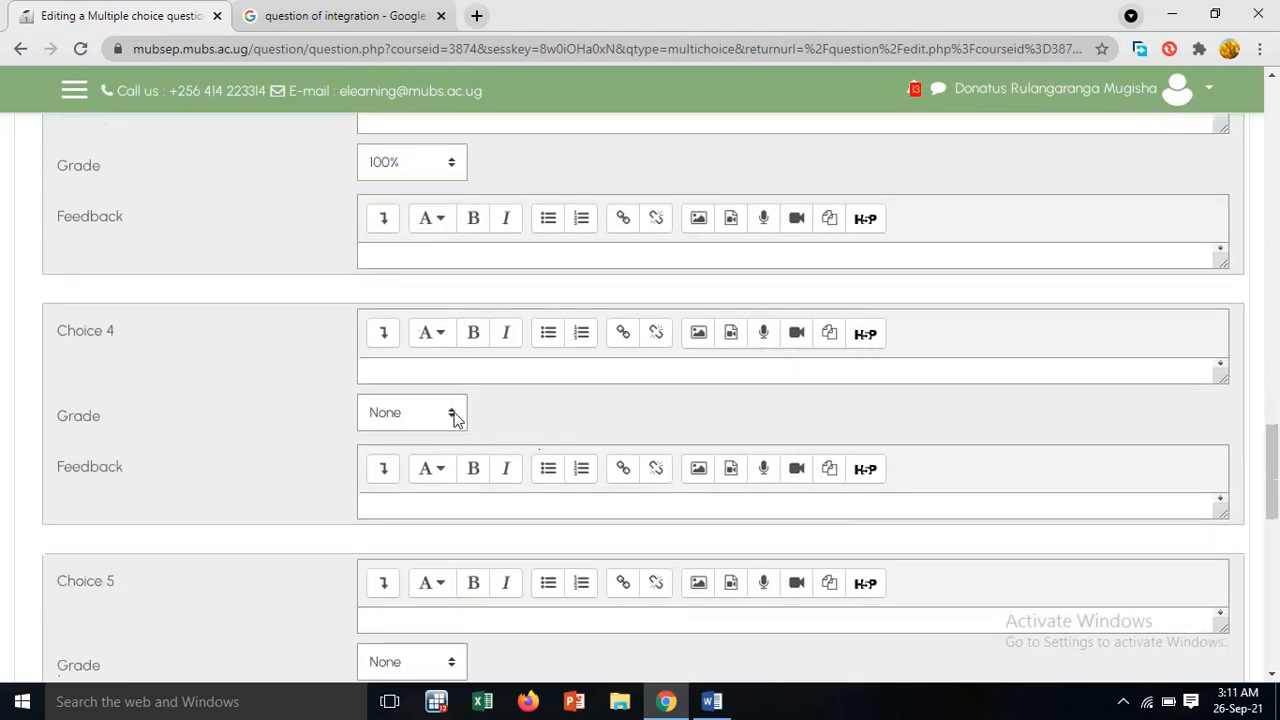
click(459, 375)
click(711, 701)
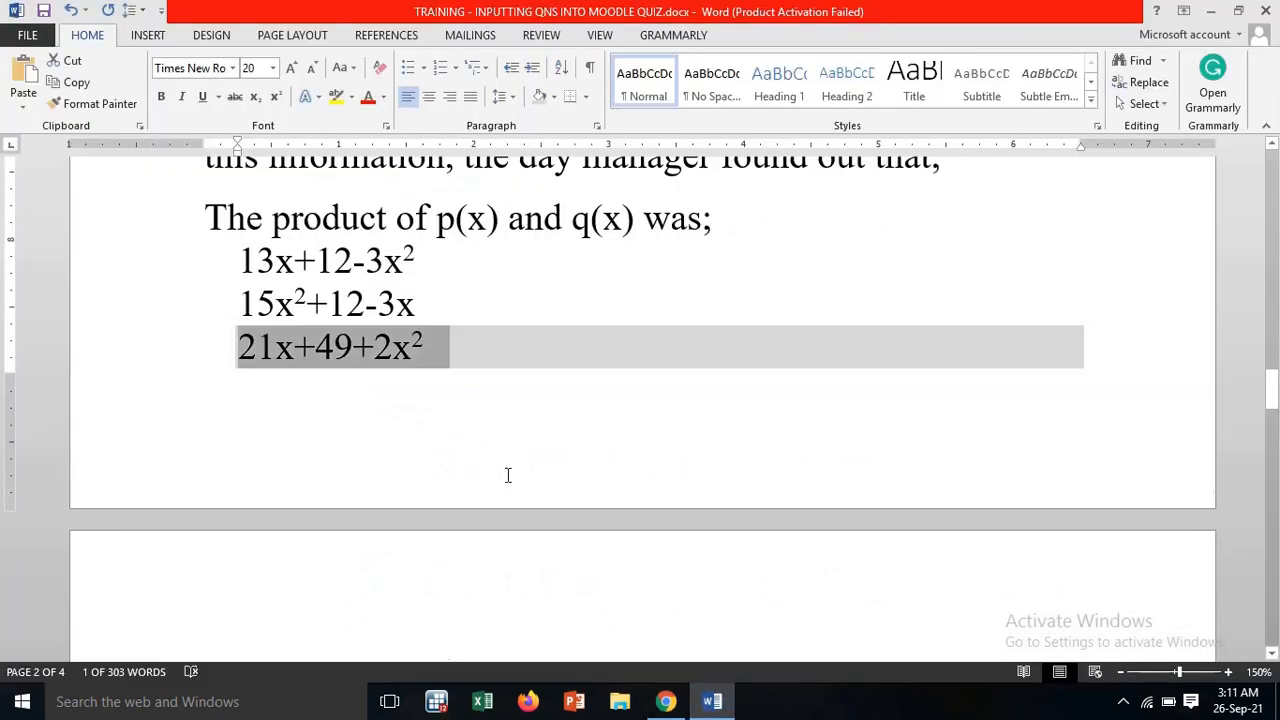
scroll(490, 395, down, 3)
drag(420, 348, 241, 355)
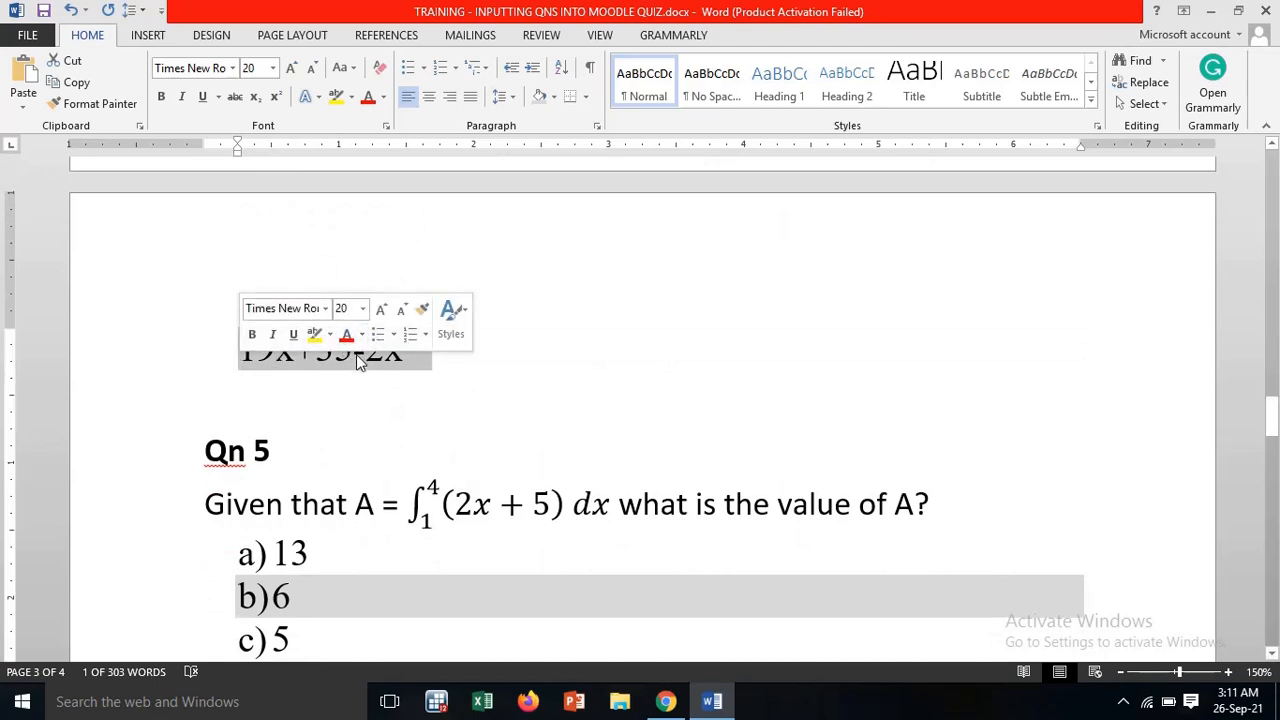
right_click(309, 360)
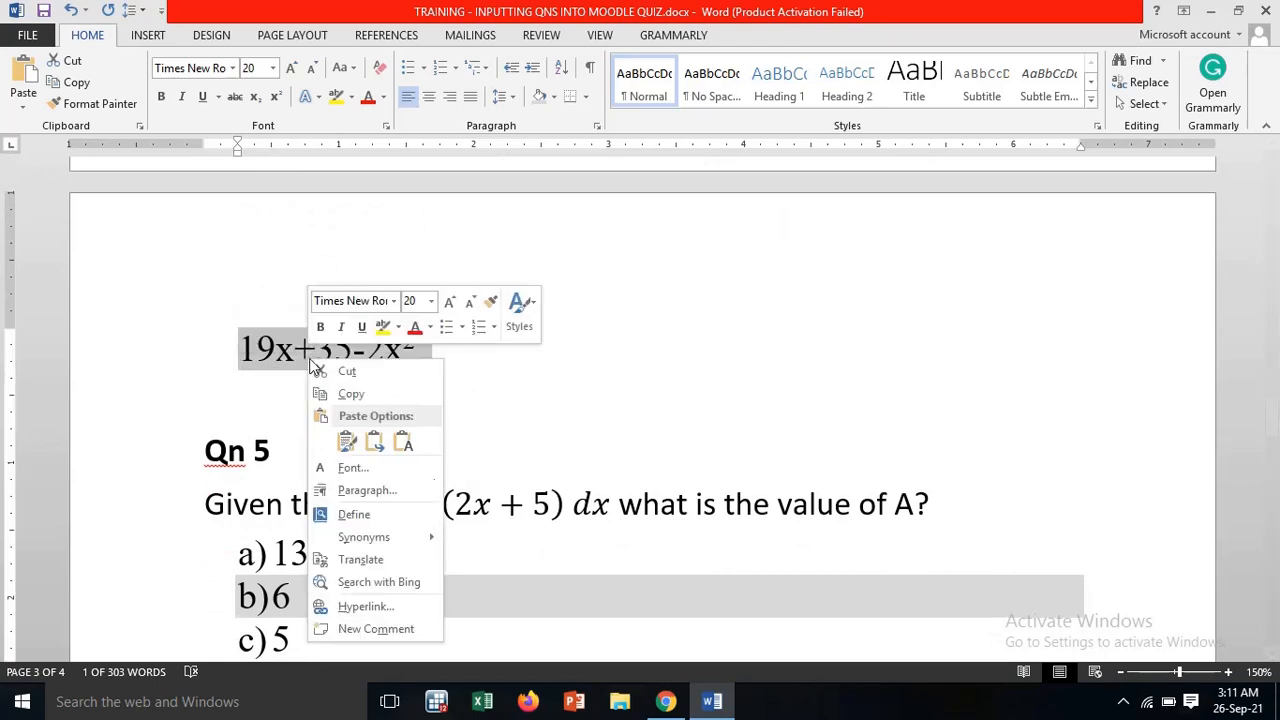
click(354, 394)
click(665, 703)
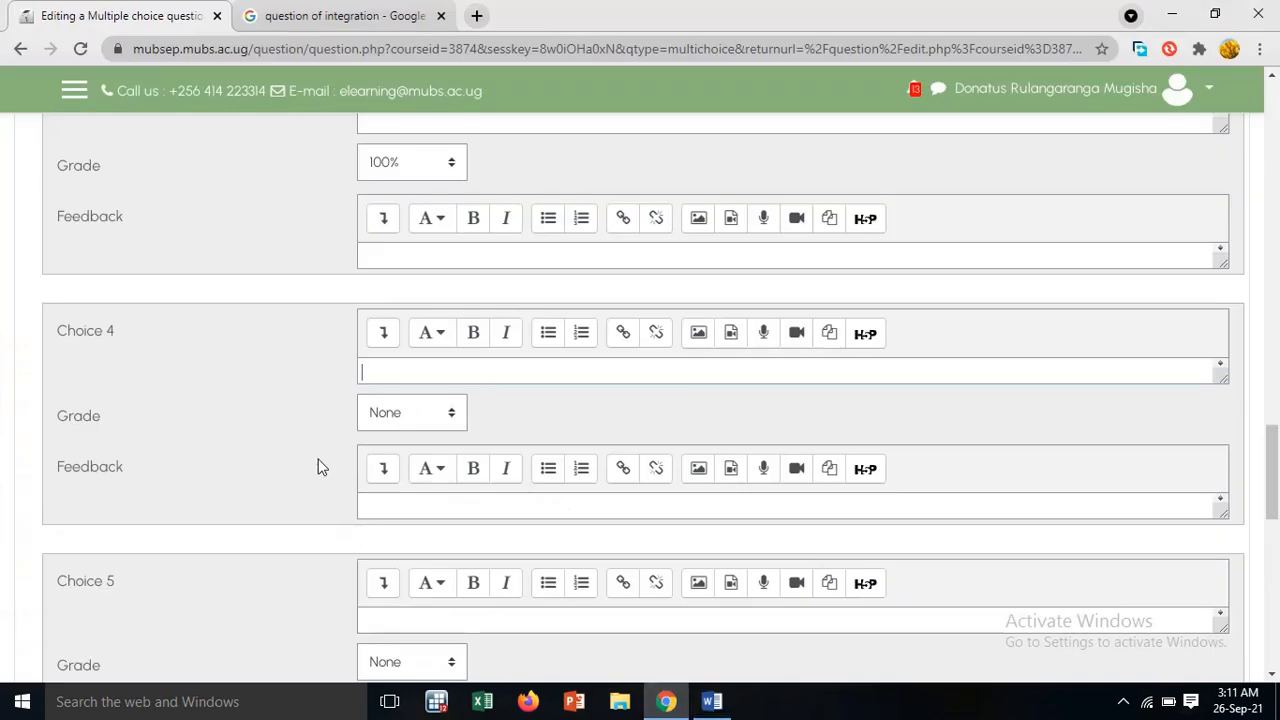
right_click(378, 372)
click(428, 488)
drag(1222, 381, 1223, 400)
Save question Q.4, preview it from the question bank list and close the preview
scroll(711, 620, down, 6)
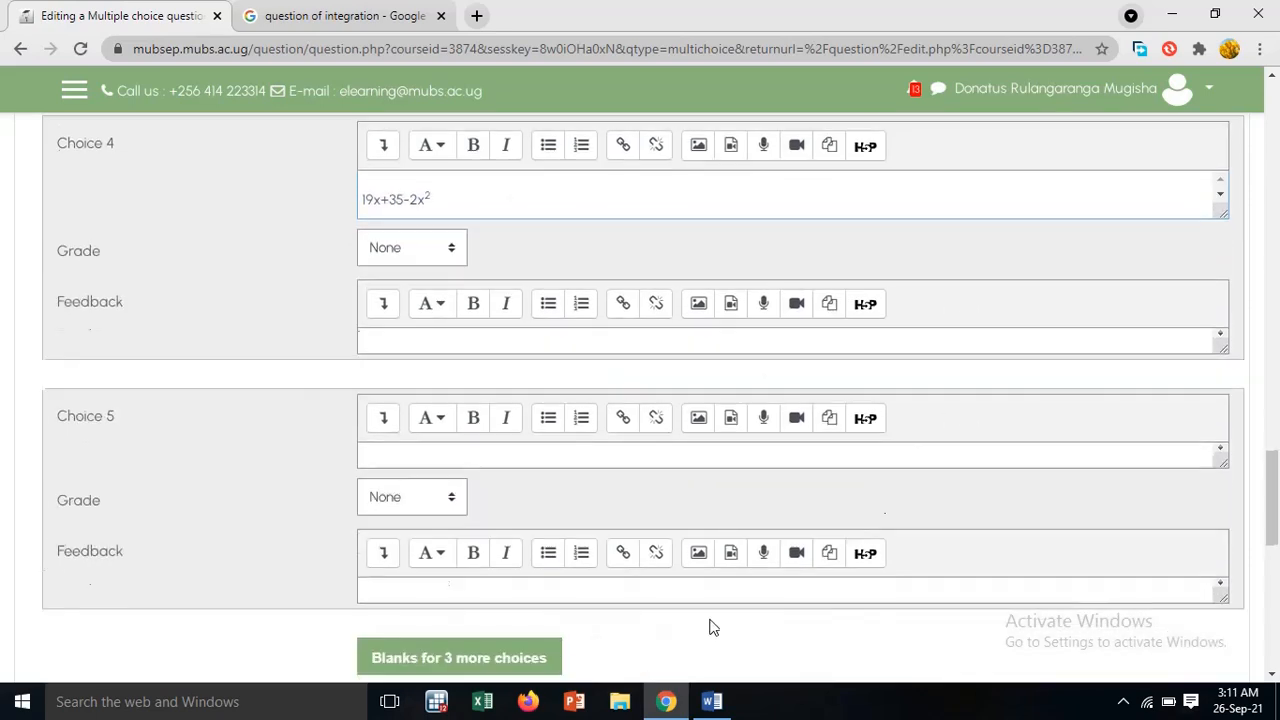
click(409, 490)
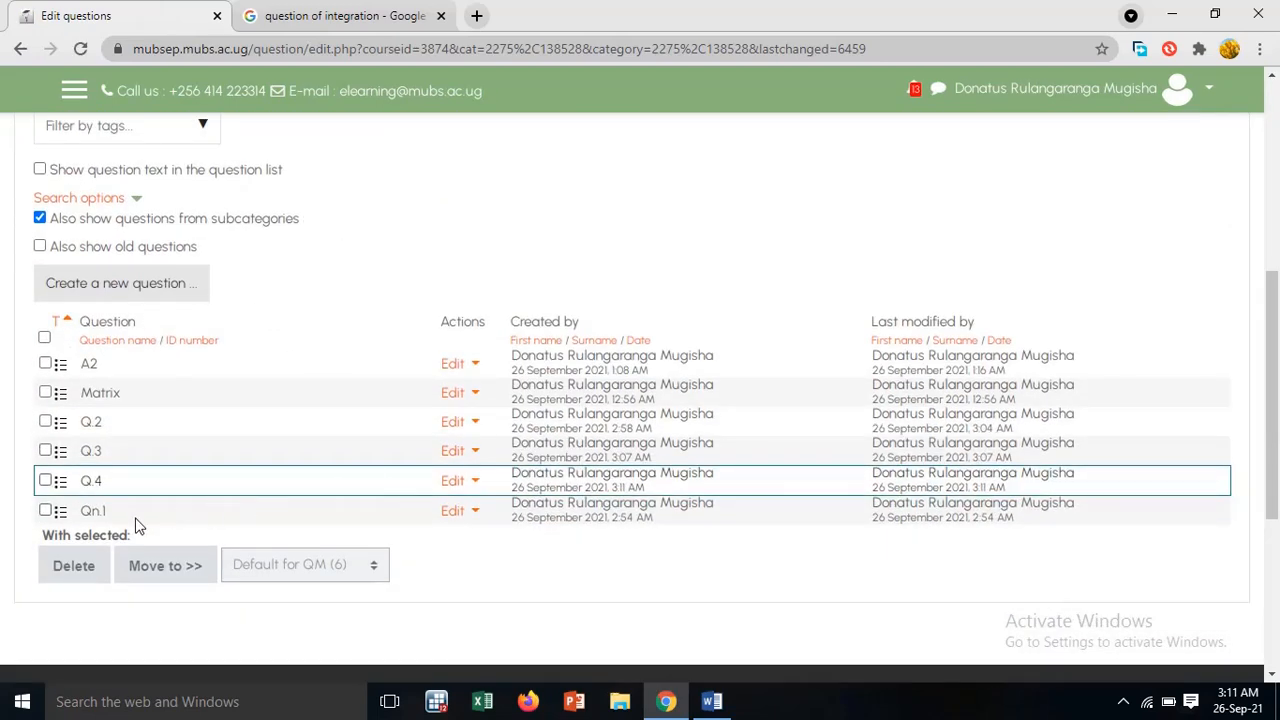
click(477, 485)
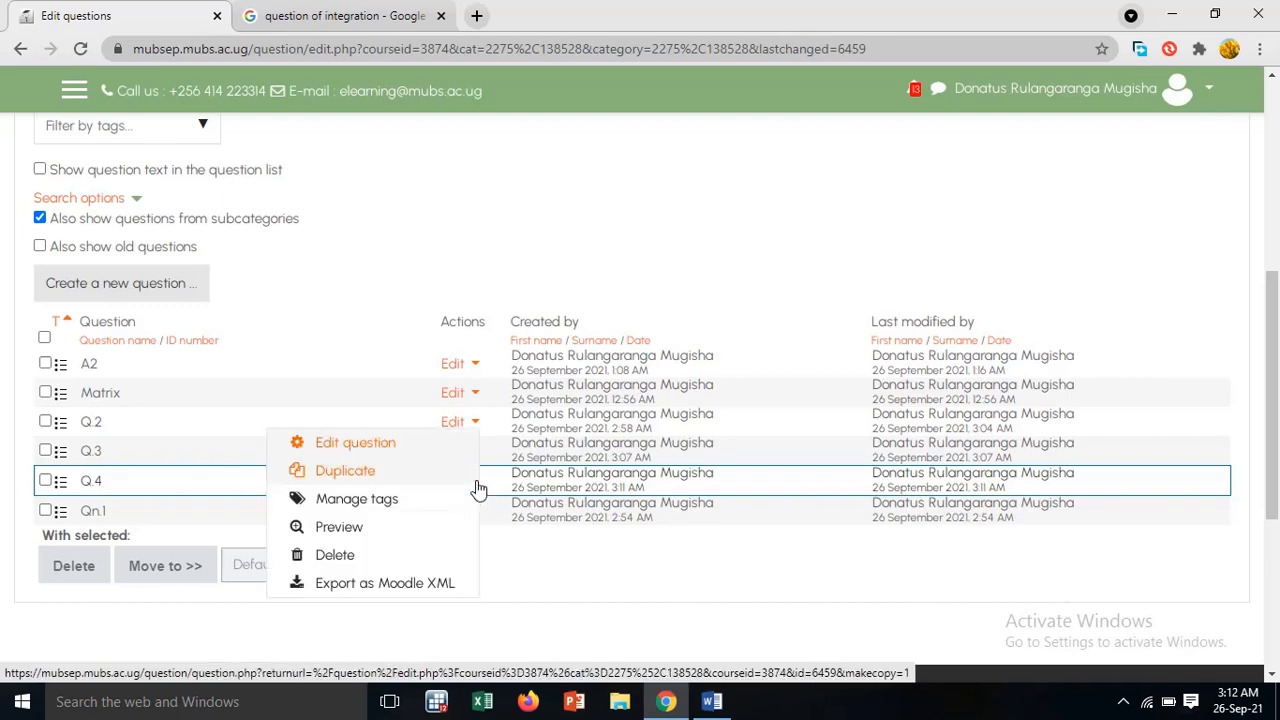
click(404, 535)
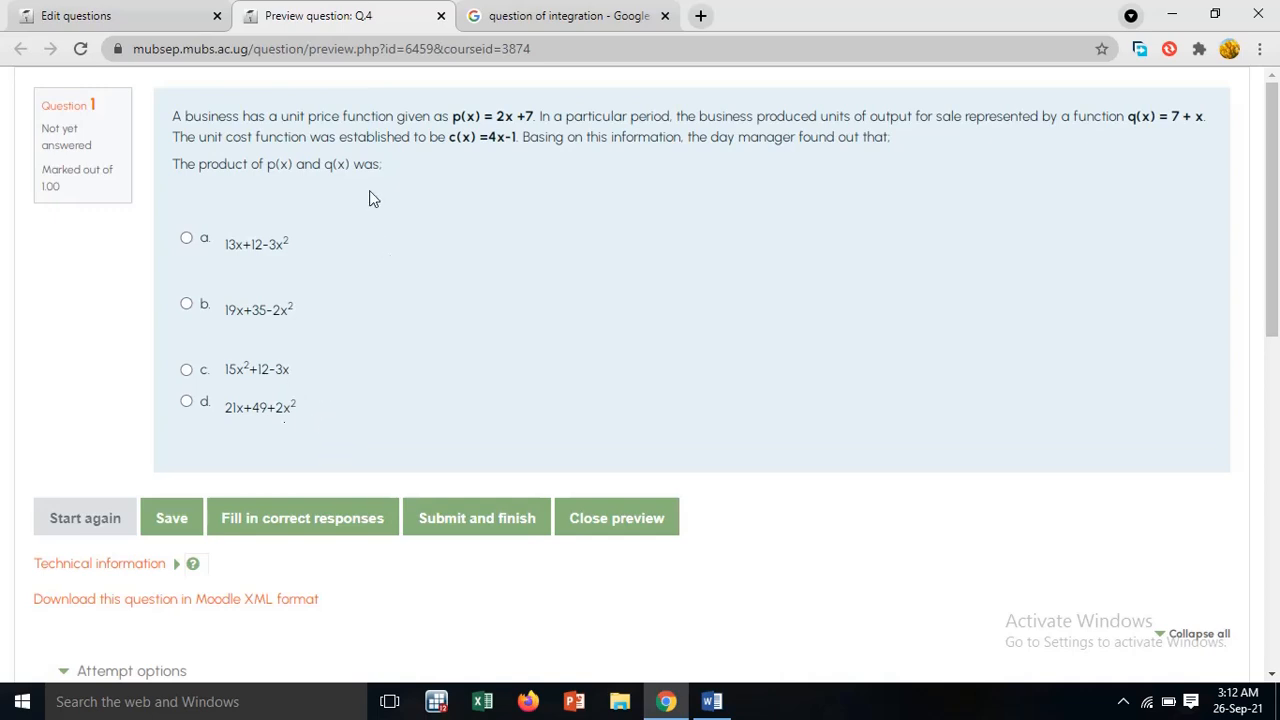
click(440, 15)
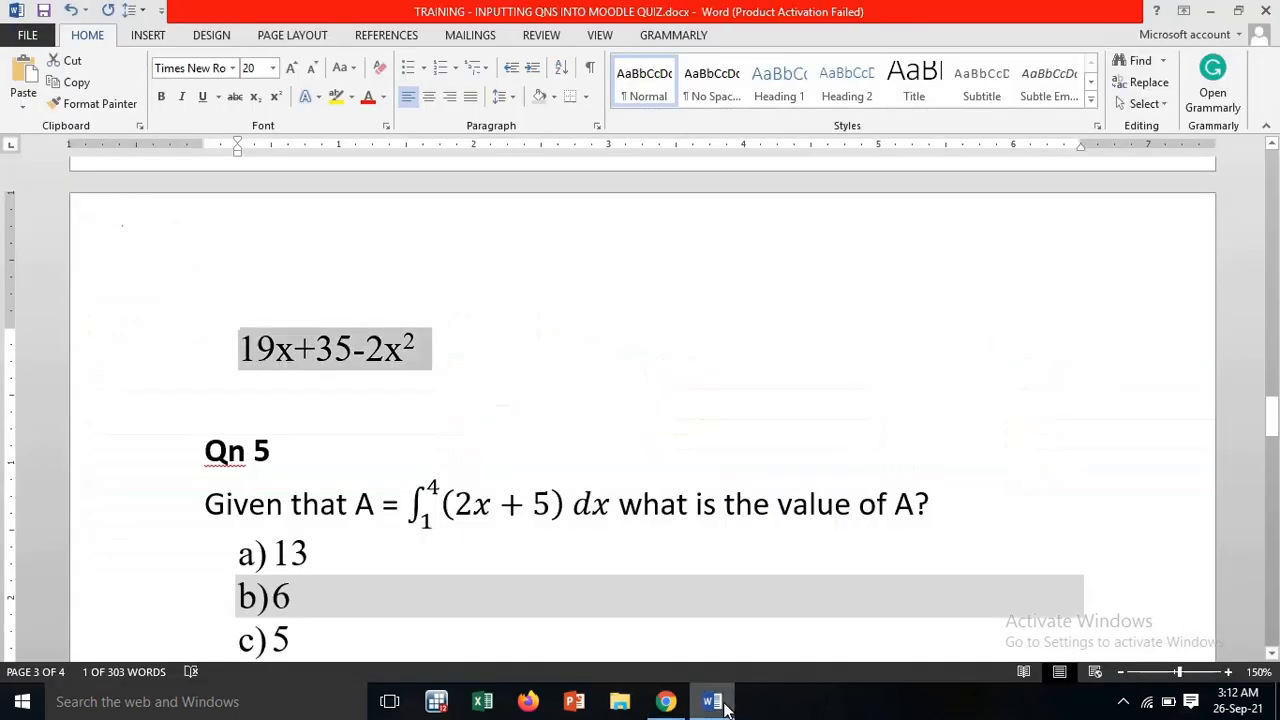
Switch to the Word document and copy Qn 5's question text, including its integral of (2x + 5) dx
click(714, 701)
scroll(715, 530, down, 4)
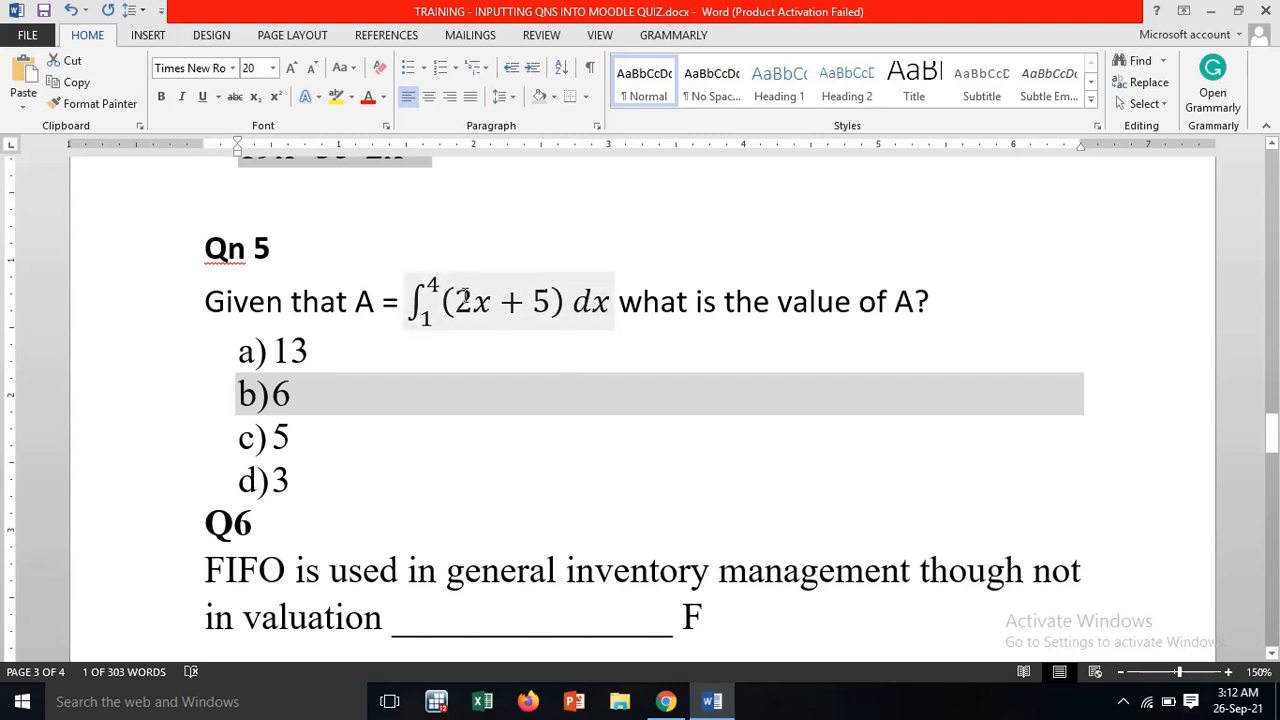
drag(205, 300, 935, 302)
right_click(879, 312)
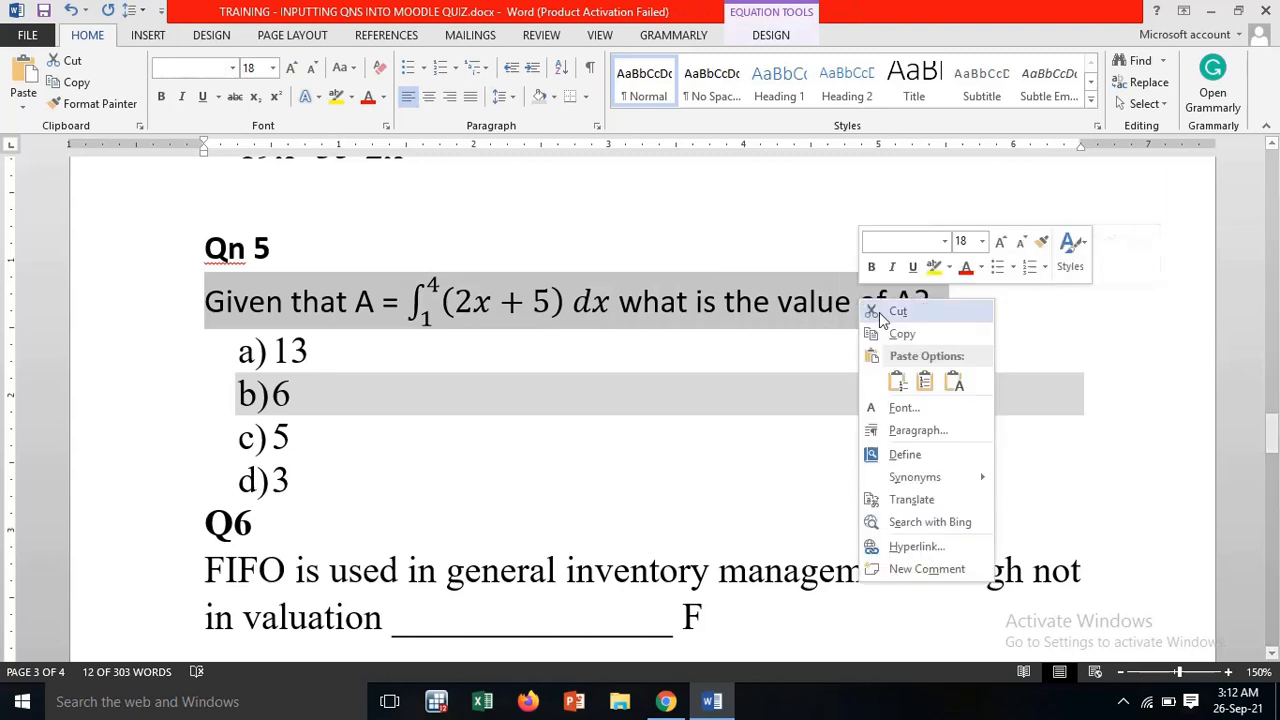
click(898, 334)
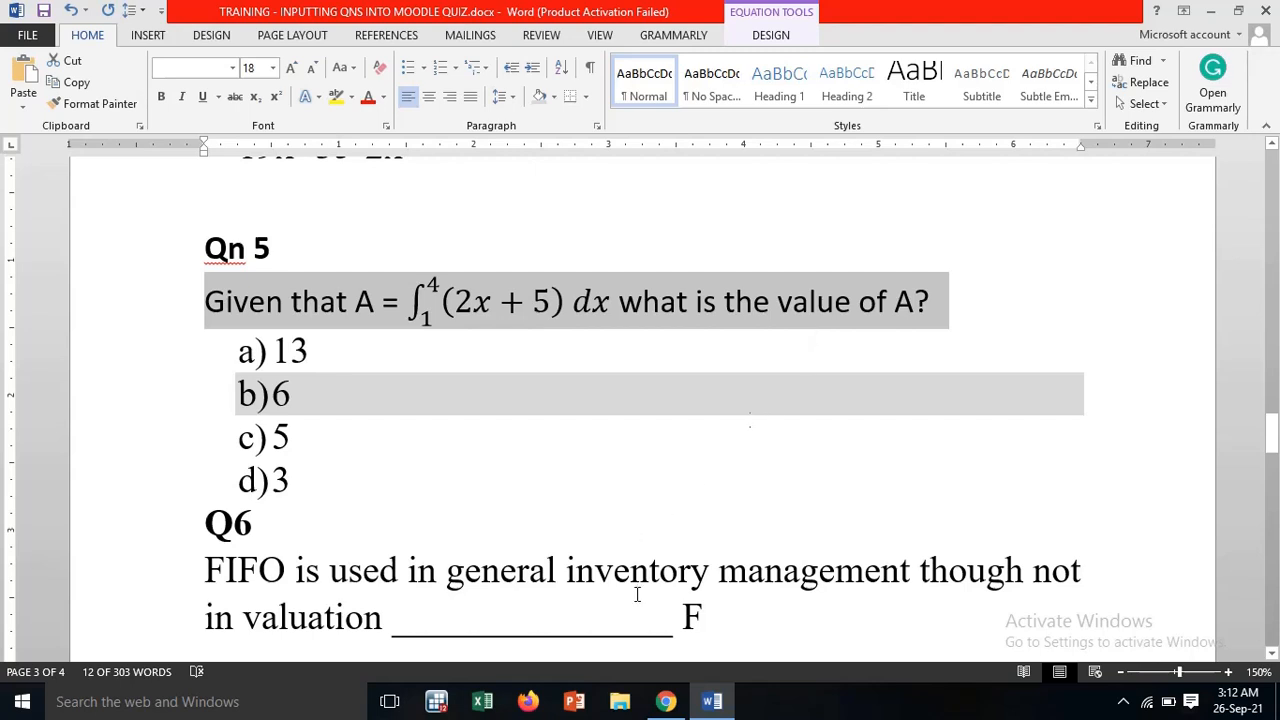
Switch back to Moodle and add a new Multiple choice question to the Quantitative Methods question bank
click(668, 703)
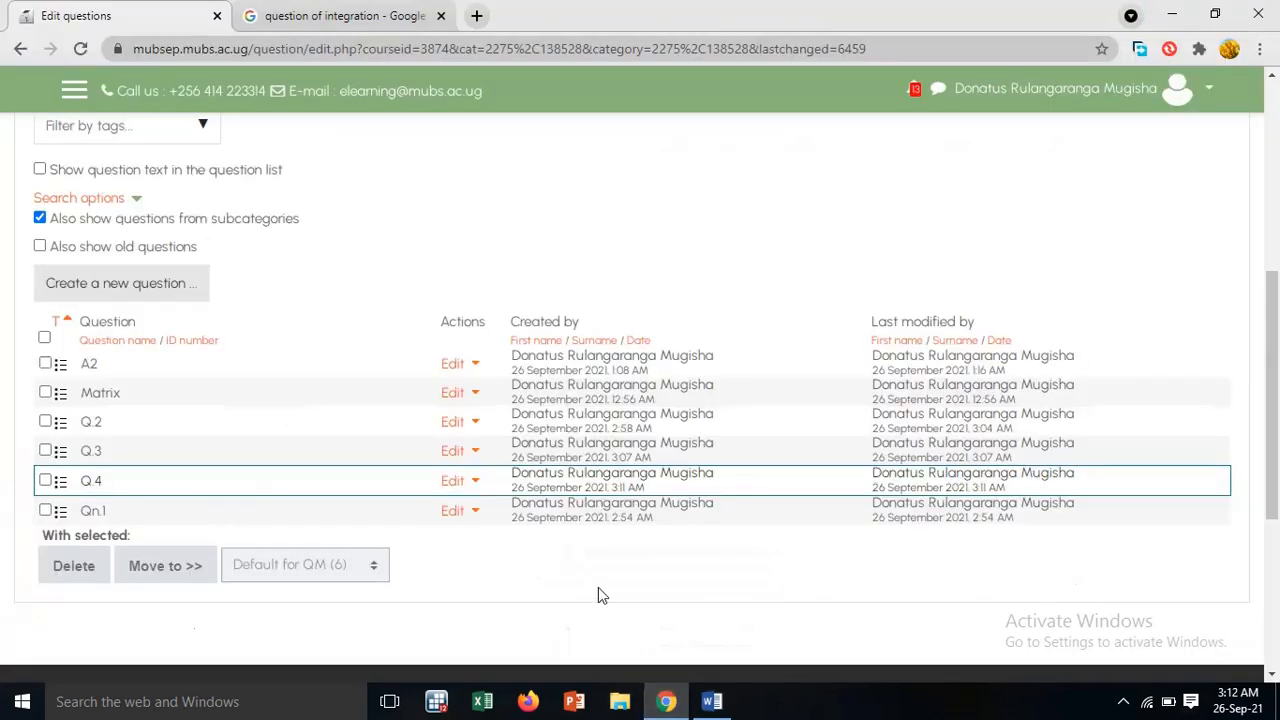
click(107, 287)
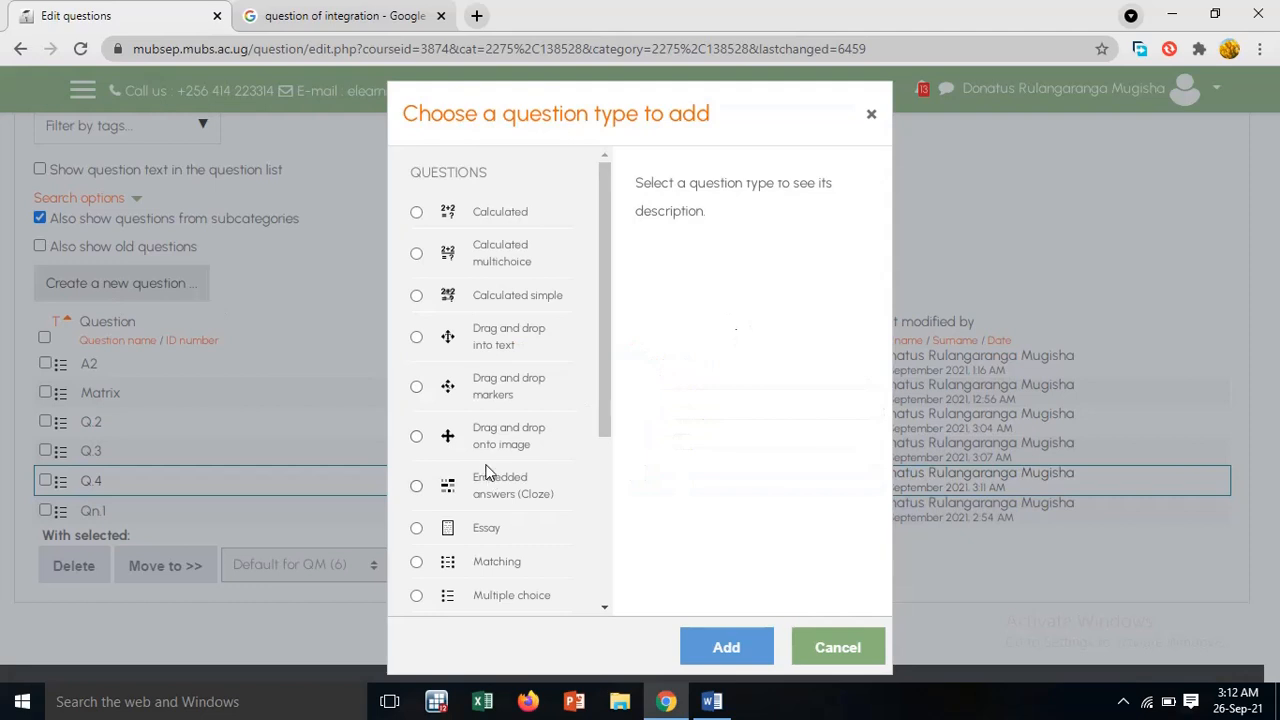
scroll(490, 545, down, 2)
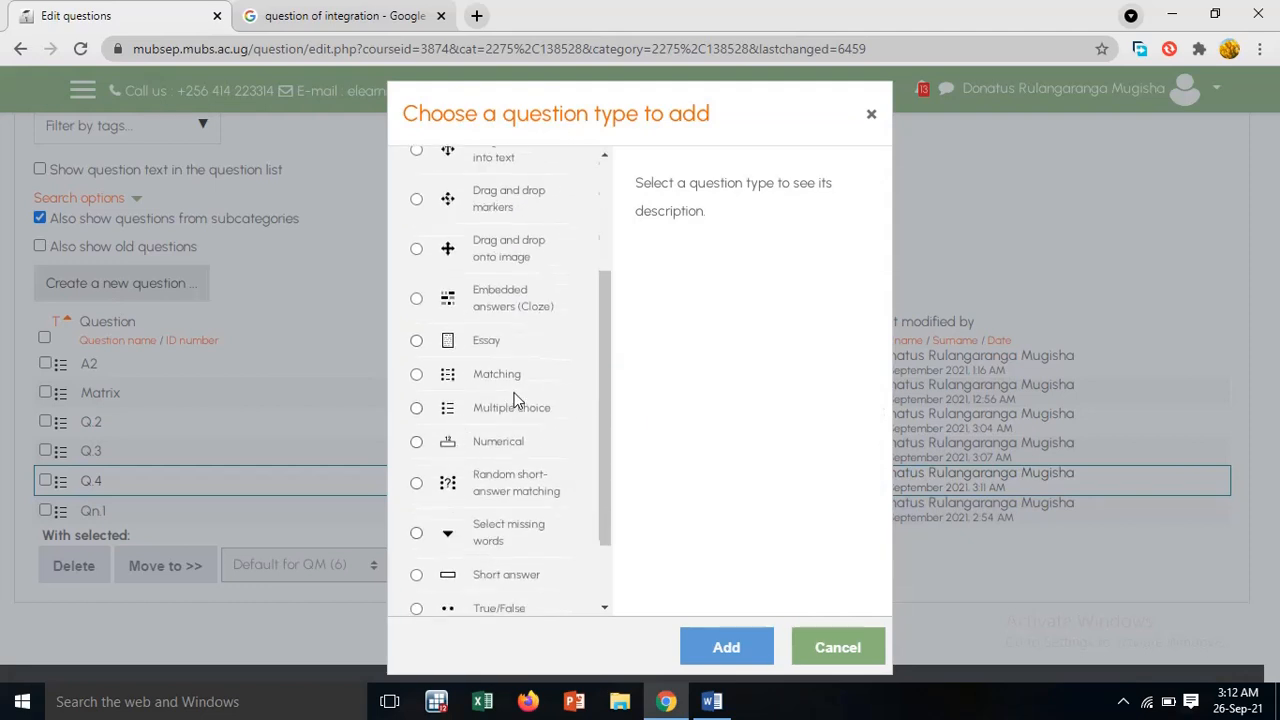
click(417, 408)
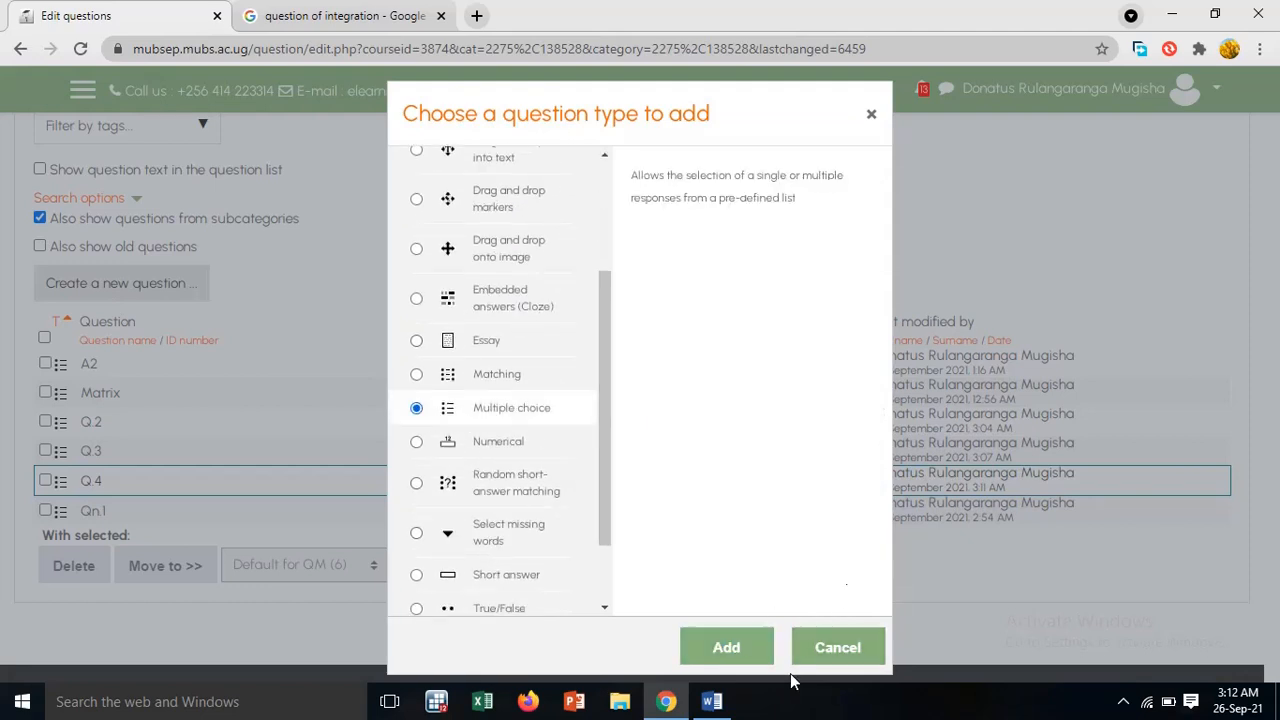
click(740, 648)
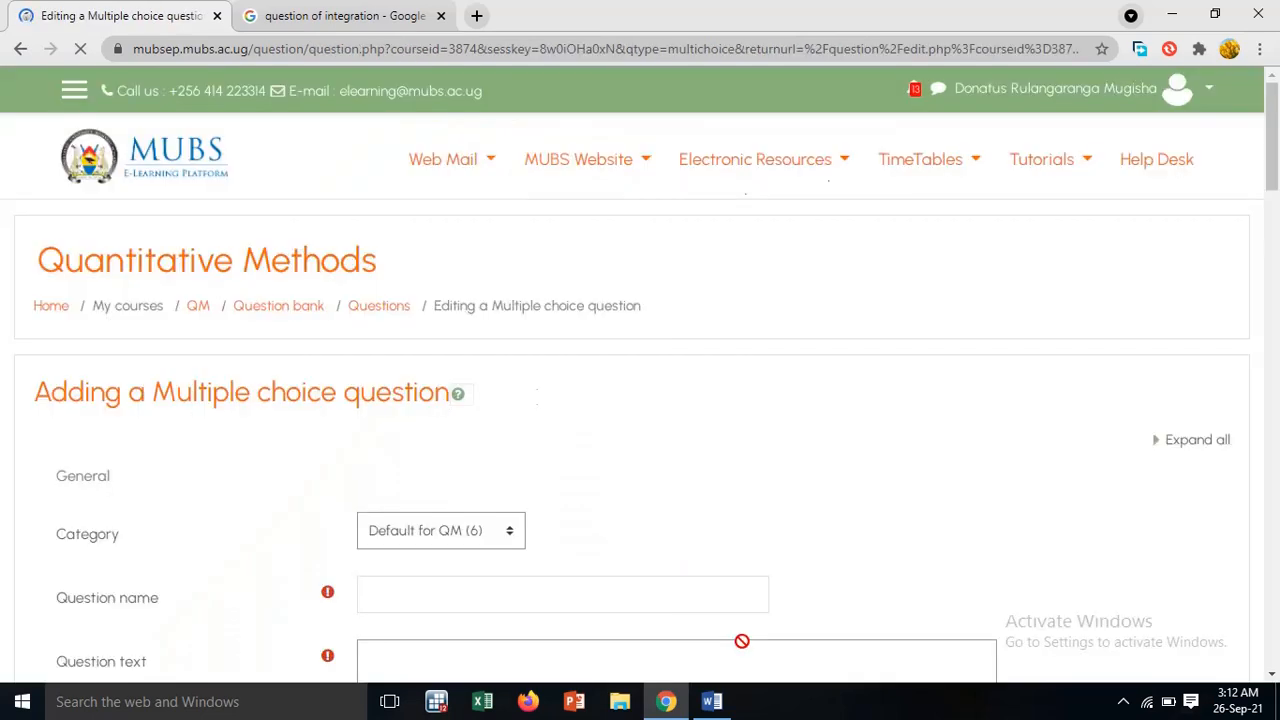
scroll(550, 550, down, 3)
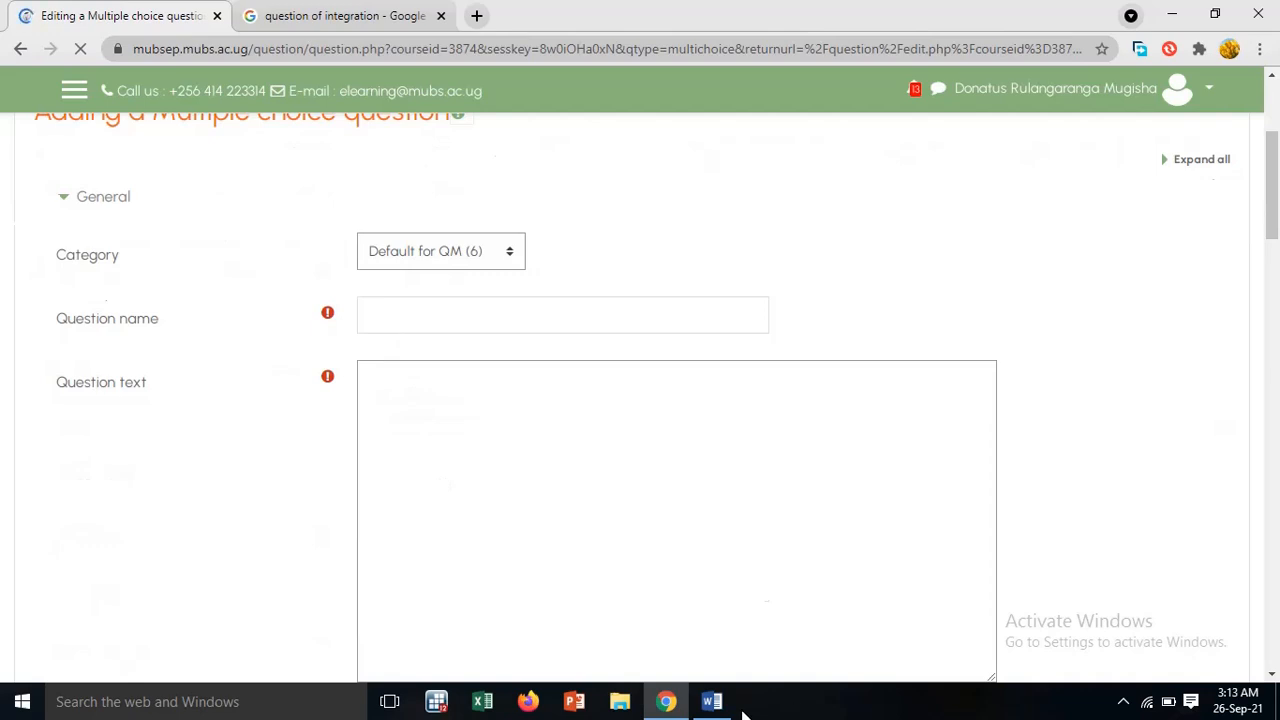
click(711, 701)
click(711, 701)
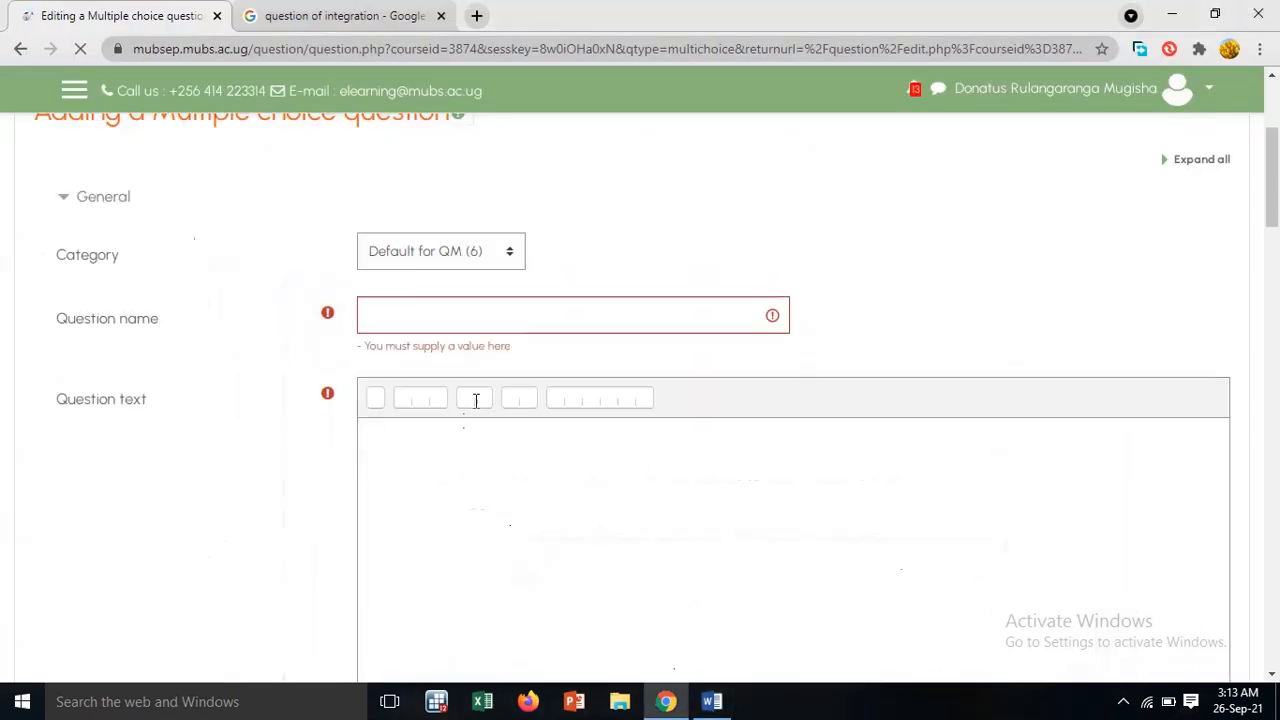
Name the new question Q.5 and paste the copied "Given that A = … what is the value of A?" as its question text
click(454, 313)
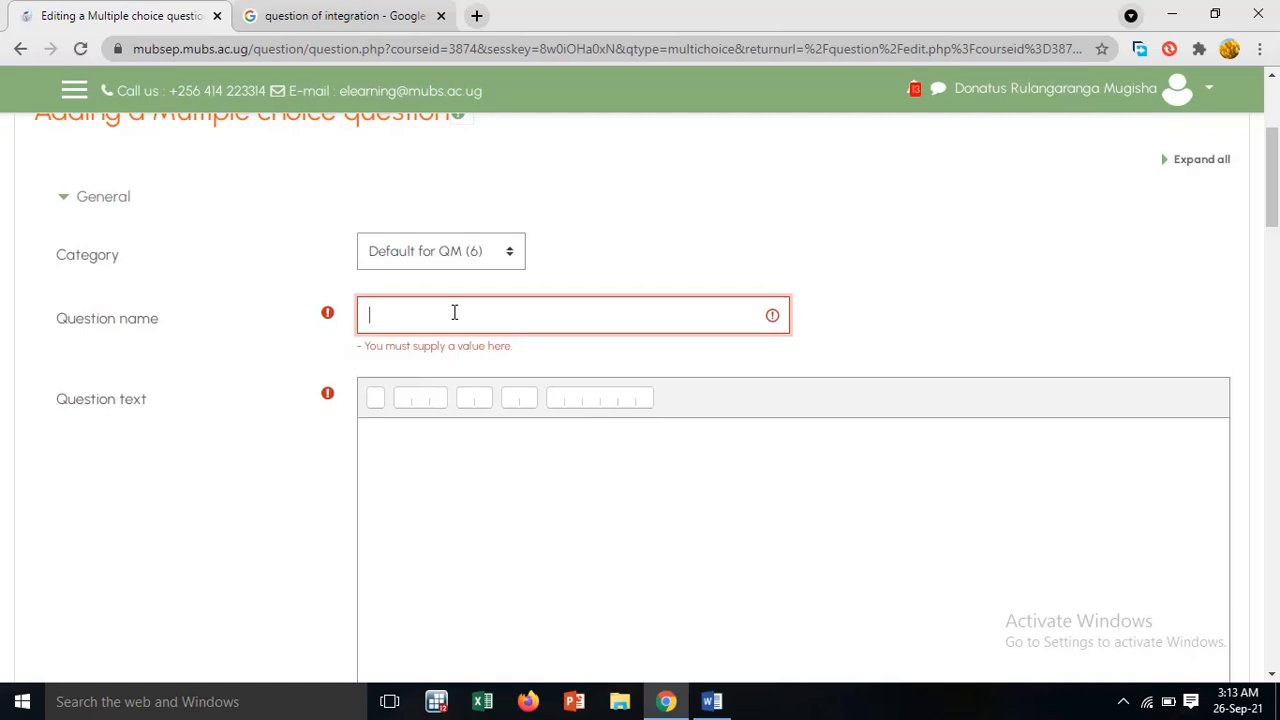
text(Q)
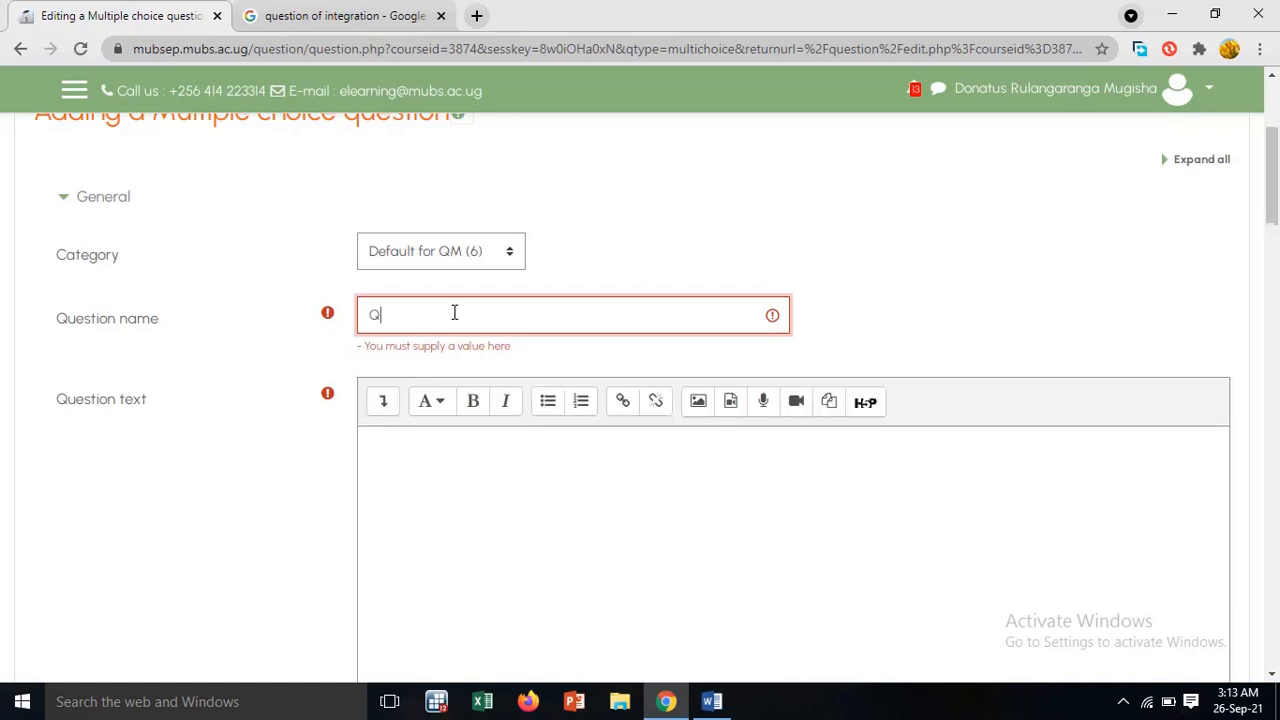
text(.5)
click(457, 466)
right_click(429, 433)
click(468, 287)
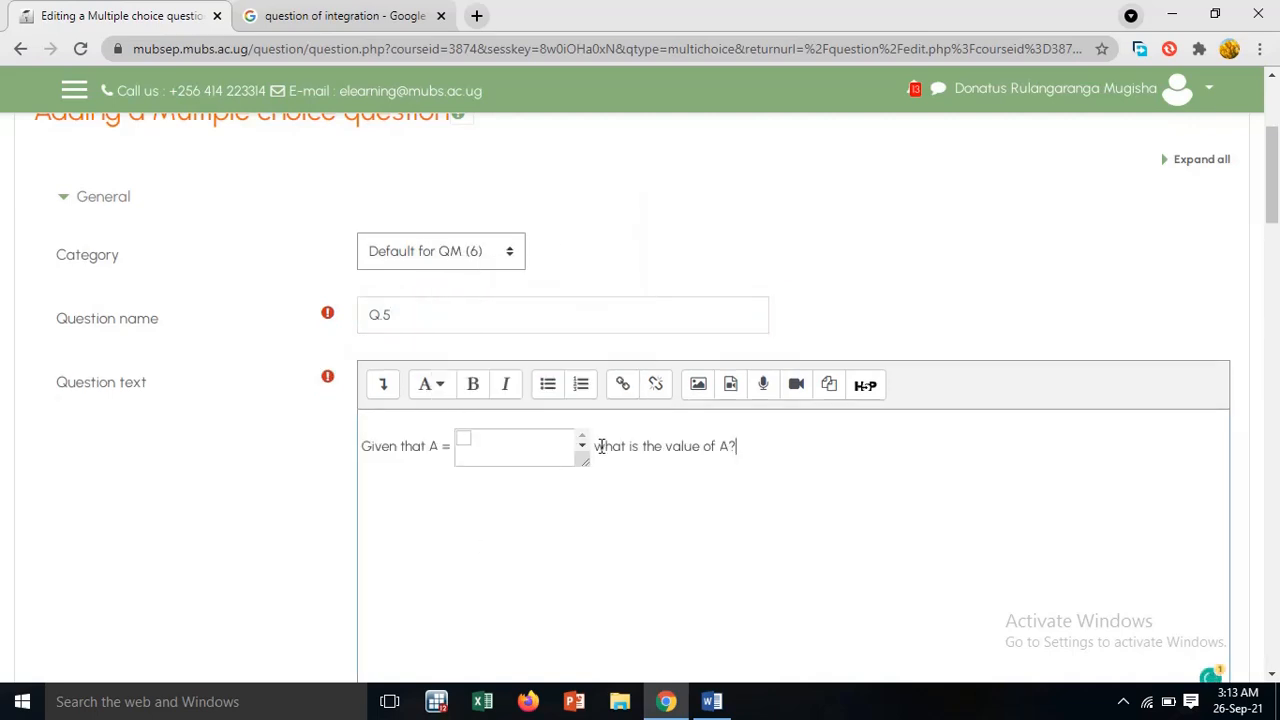
Replace the pasted equation box after "Given that A =" in the question text with LaTeX inline delimiters \( \)
click(595, 453)
key(BackSpace)
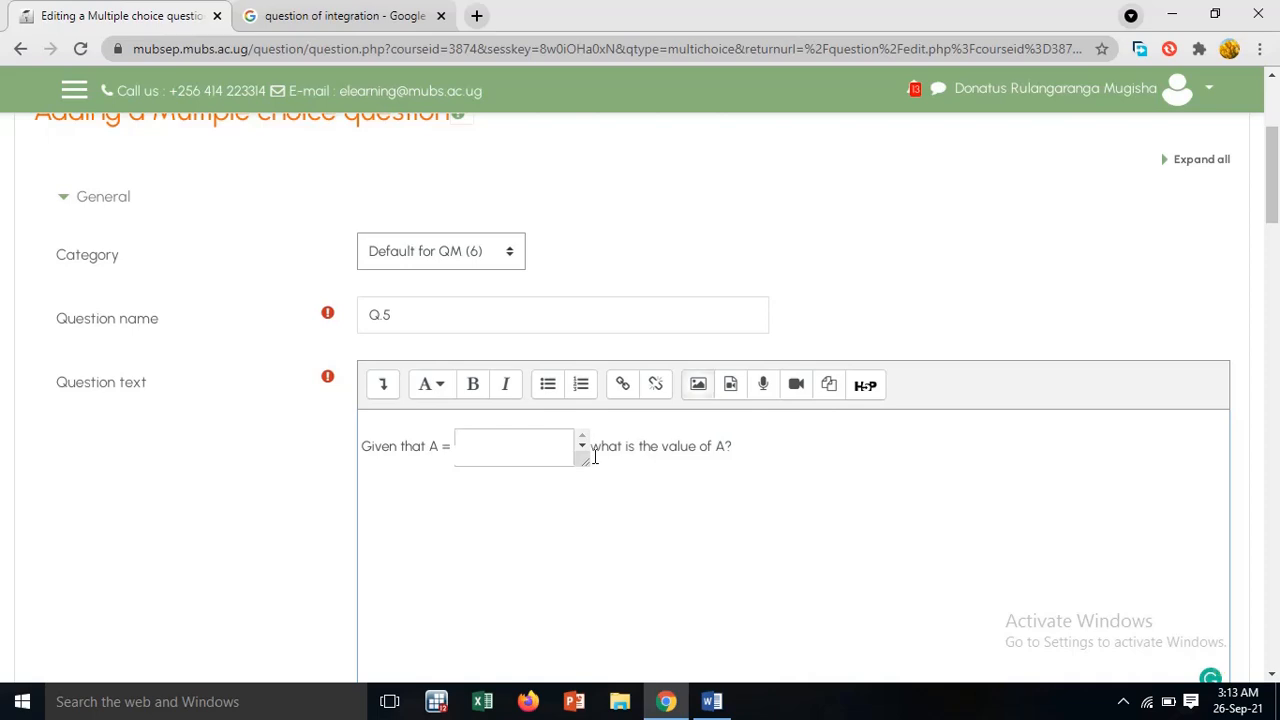
key(BackSpace)
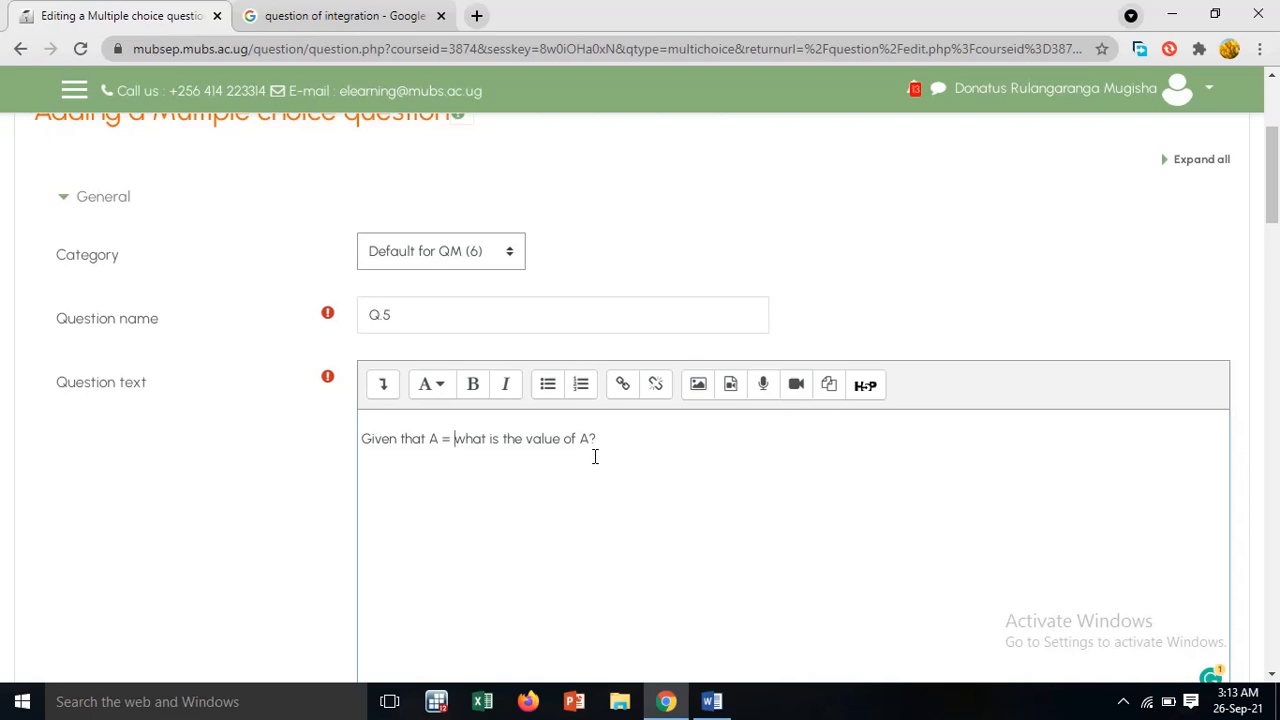
text(\()
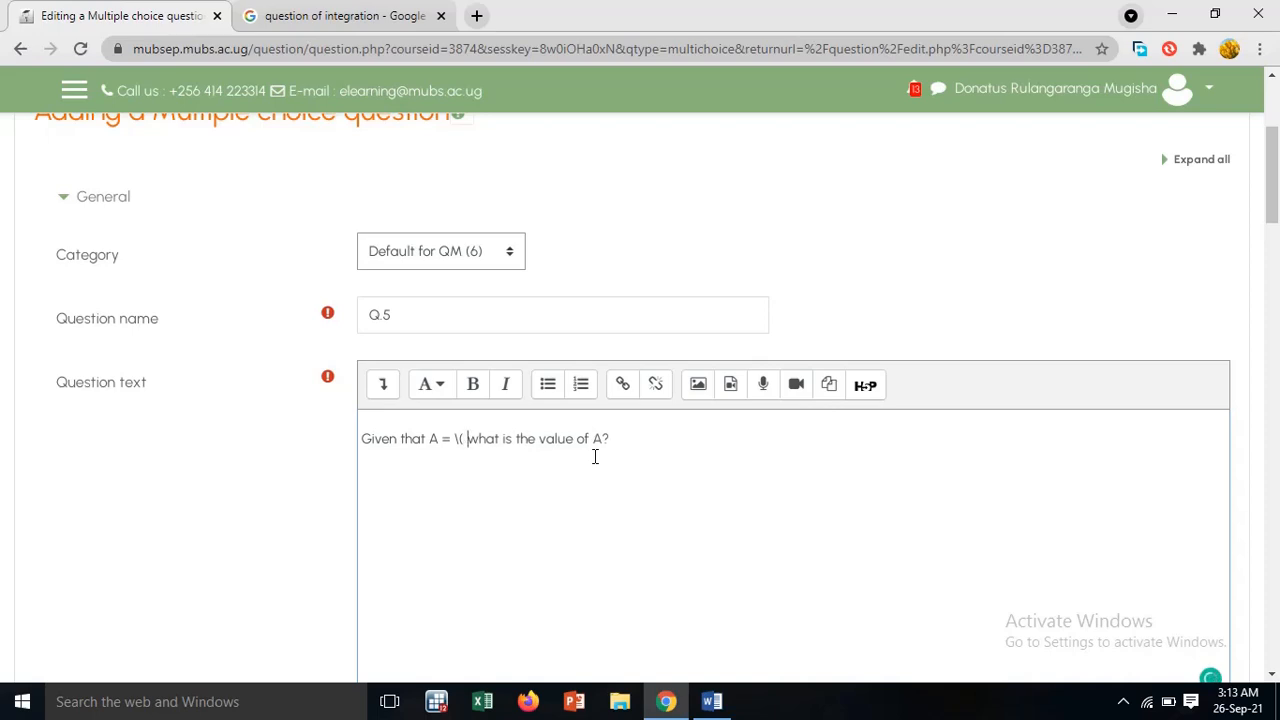
text( \)
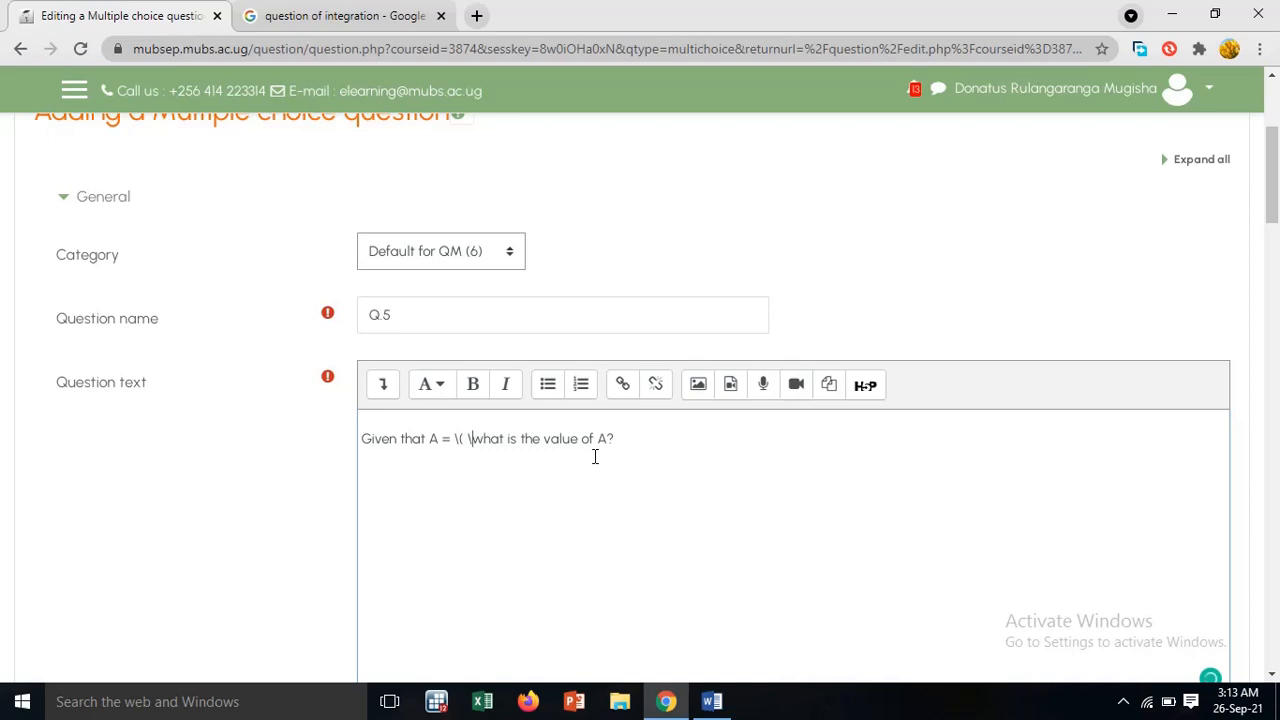
text())
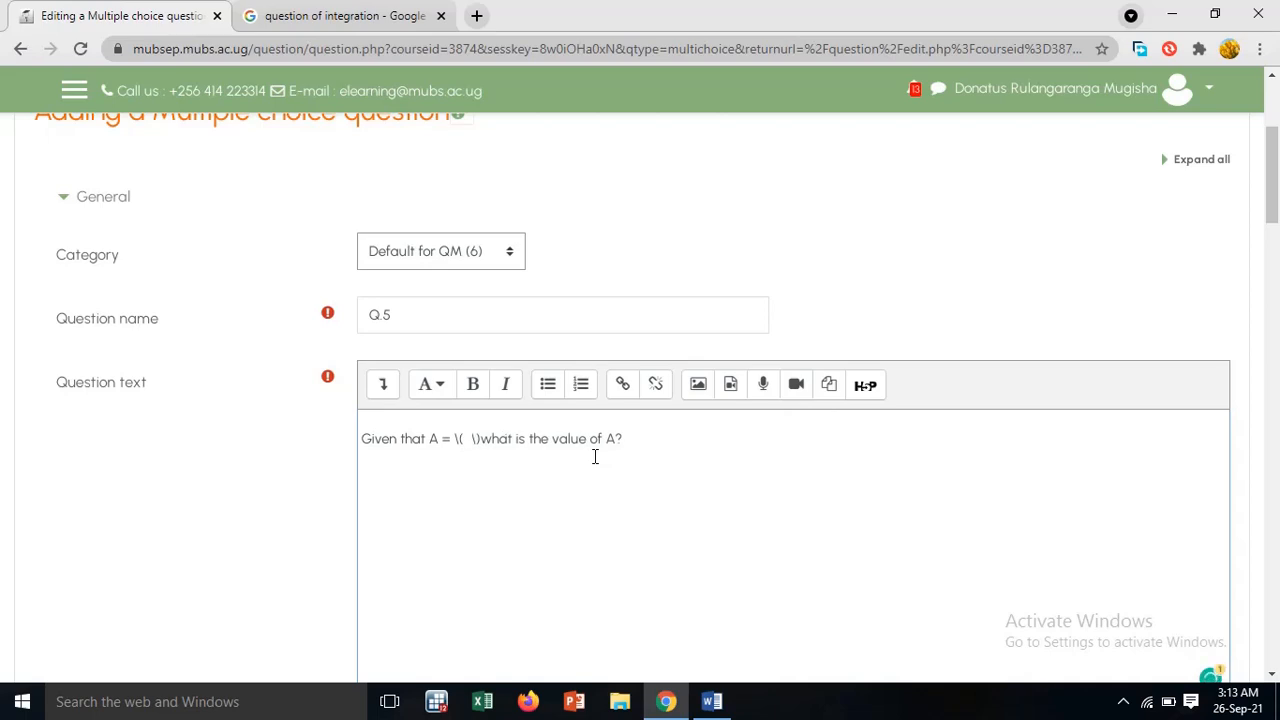
text( \)
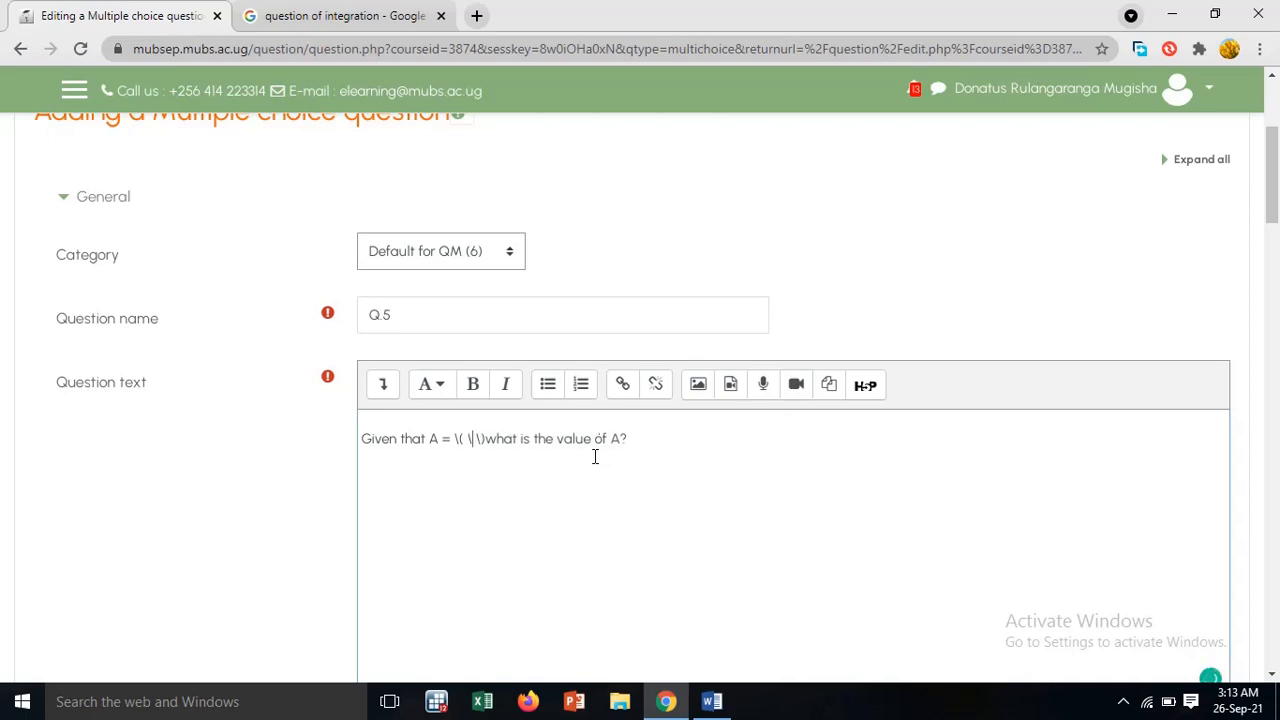
text(int)
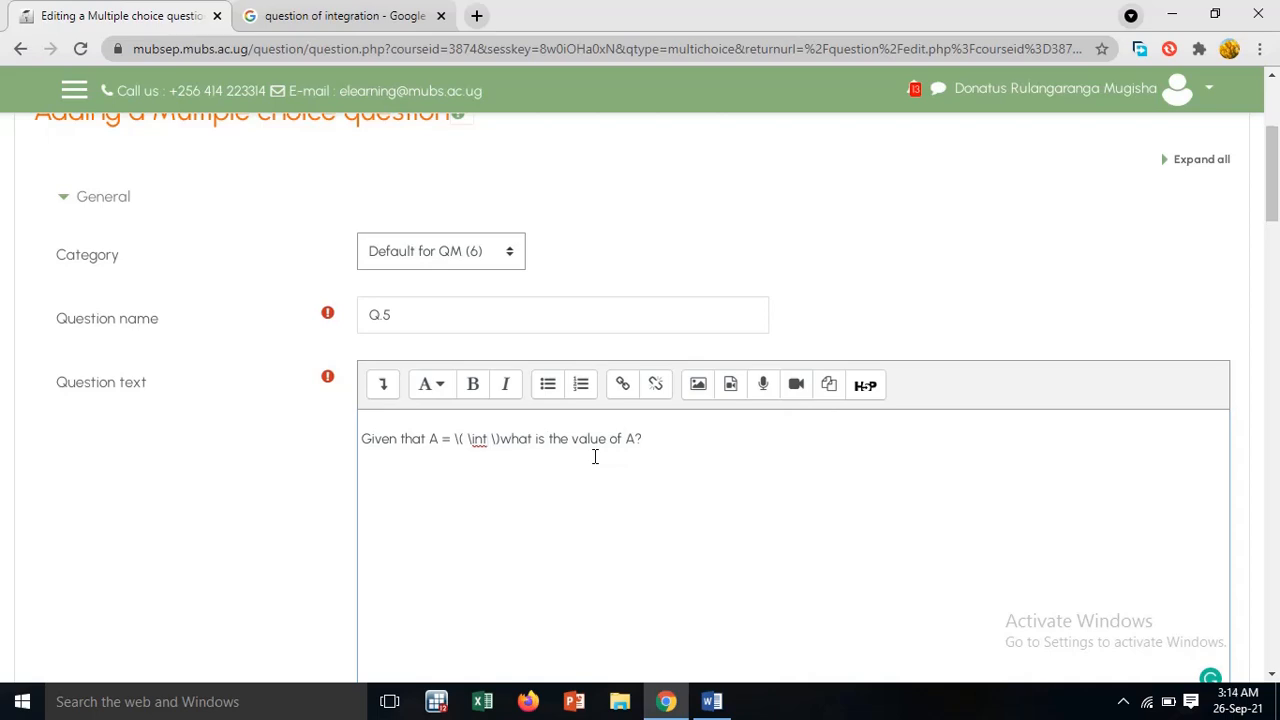
Enter the integral sign with its limits as \int^4_1 between the LaTeX delimiters
text(^4)
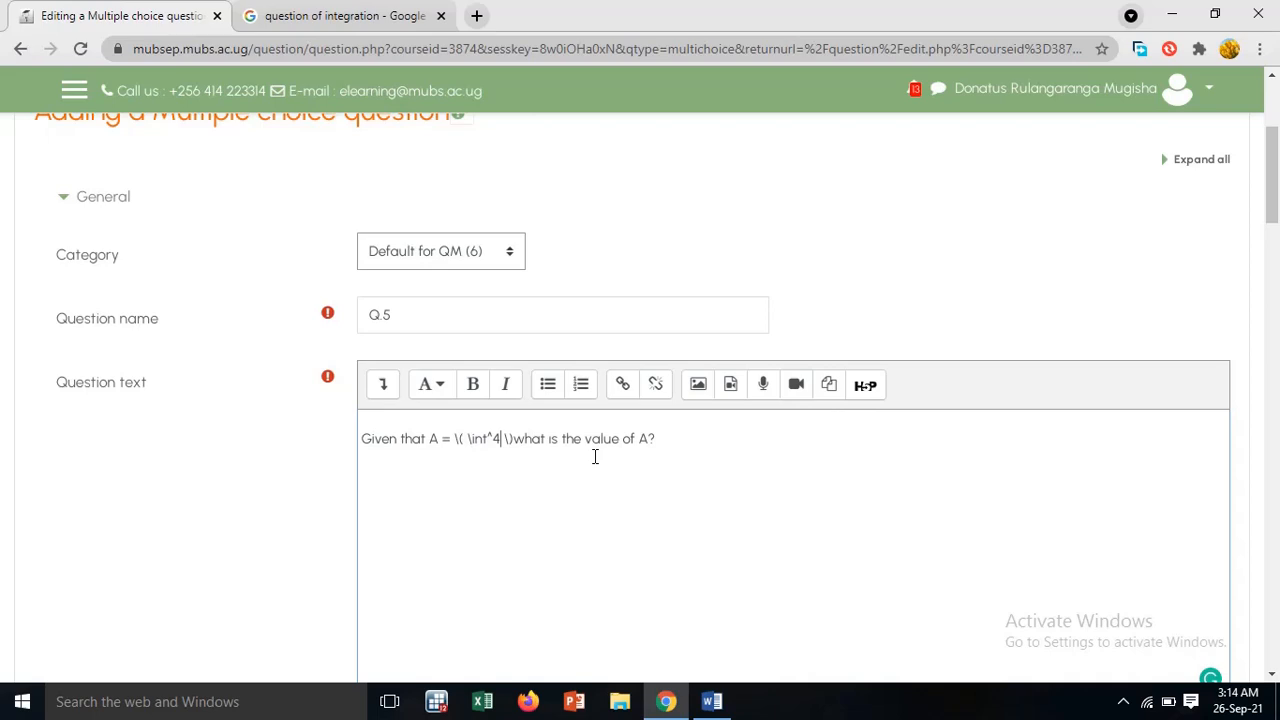
text(_1)
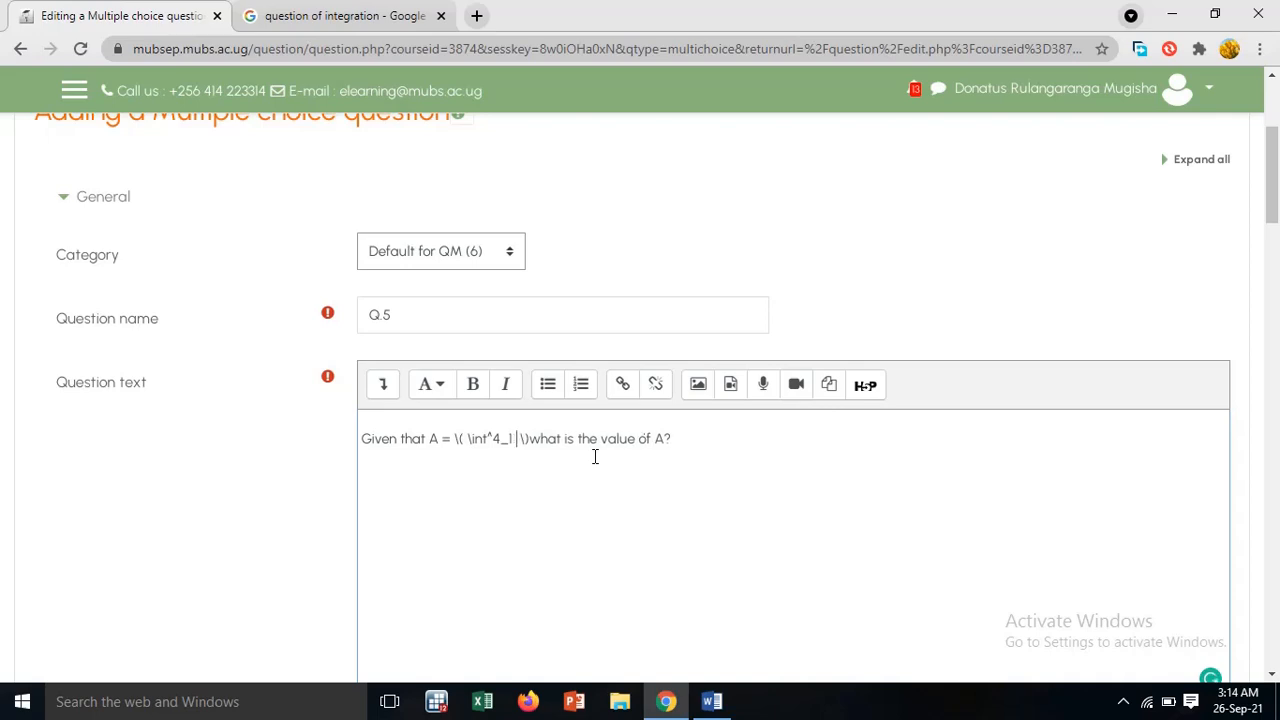
Check the integrand of Qn 5 in the Word document, then complete the Moodle expression with (2x + 5) dx\ after the limits
click(714, 703)
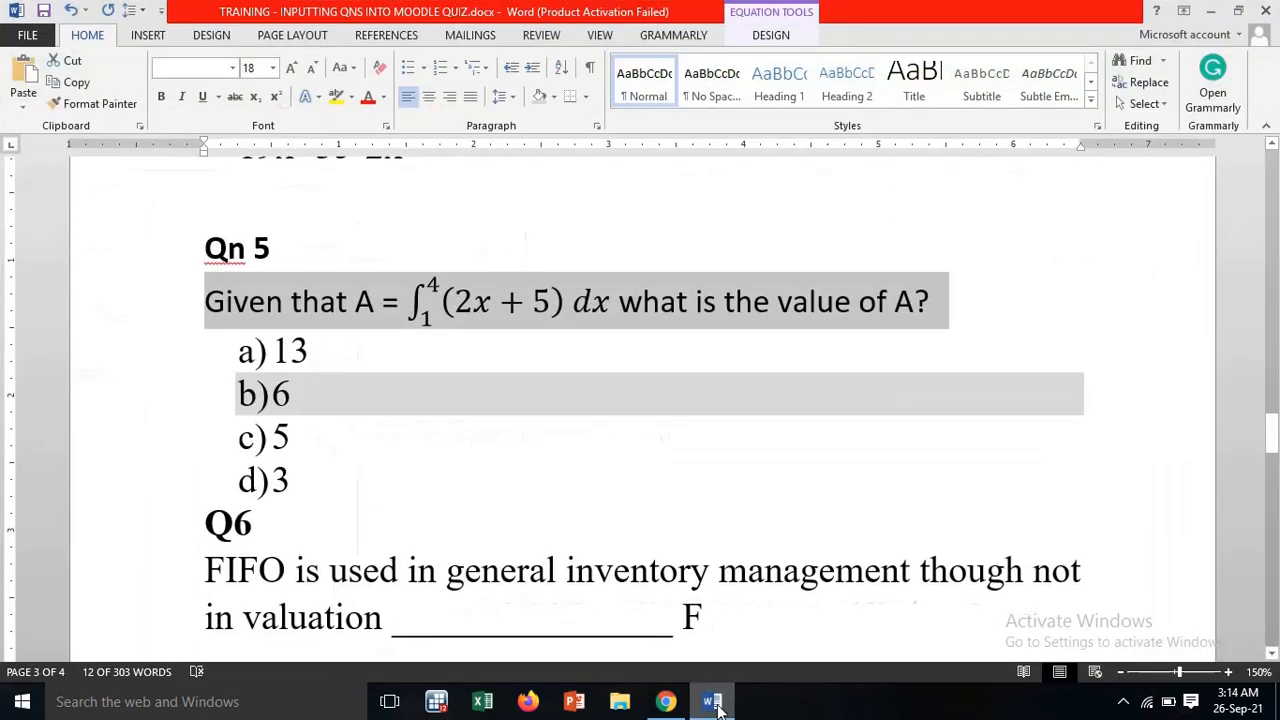
click(714, 703)
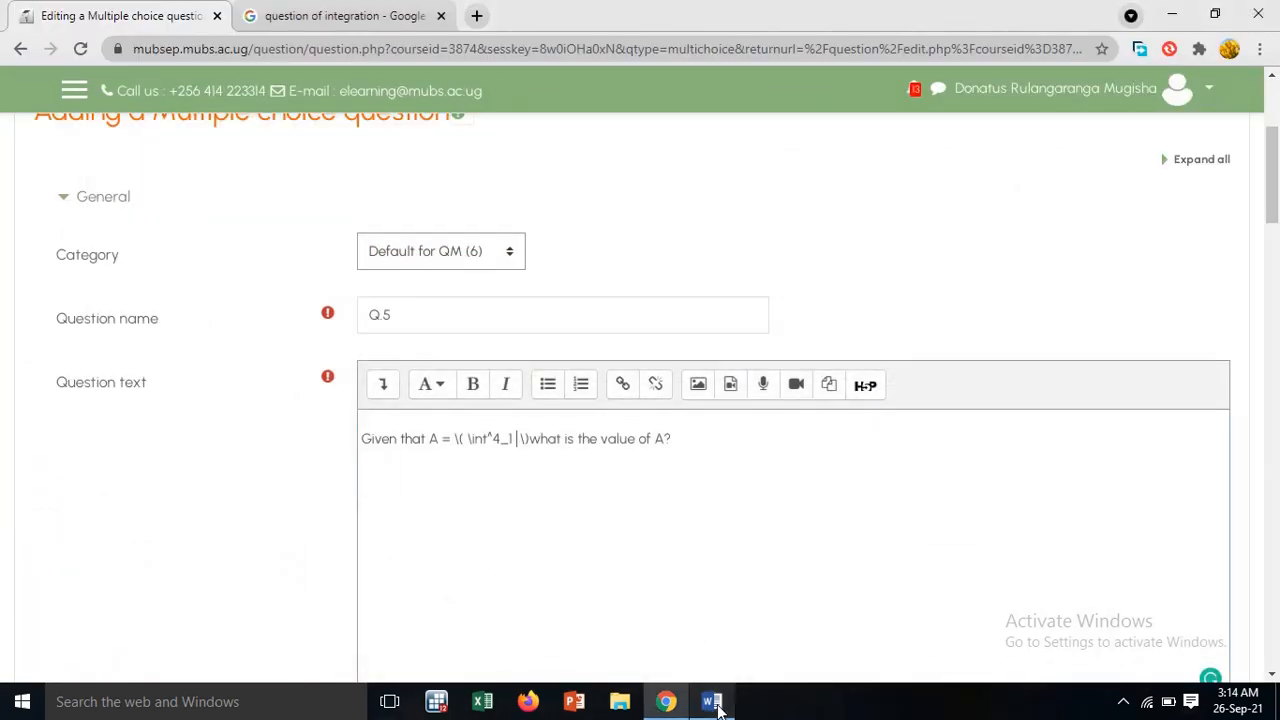
text(( )
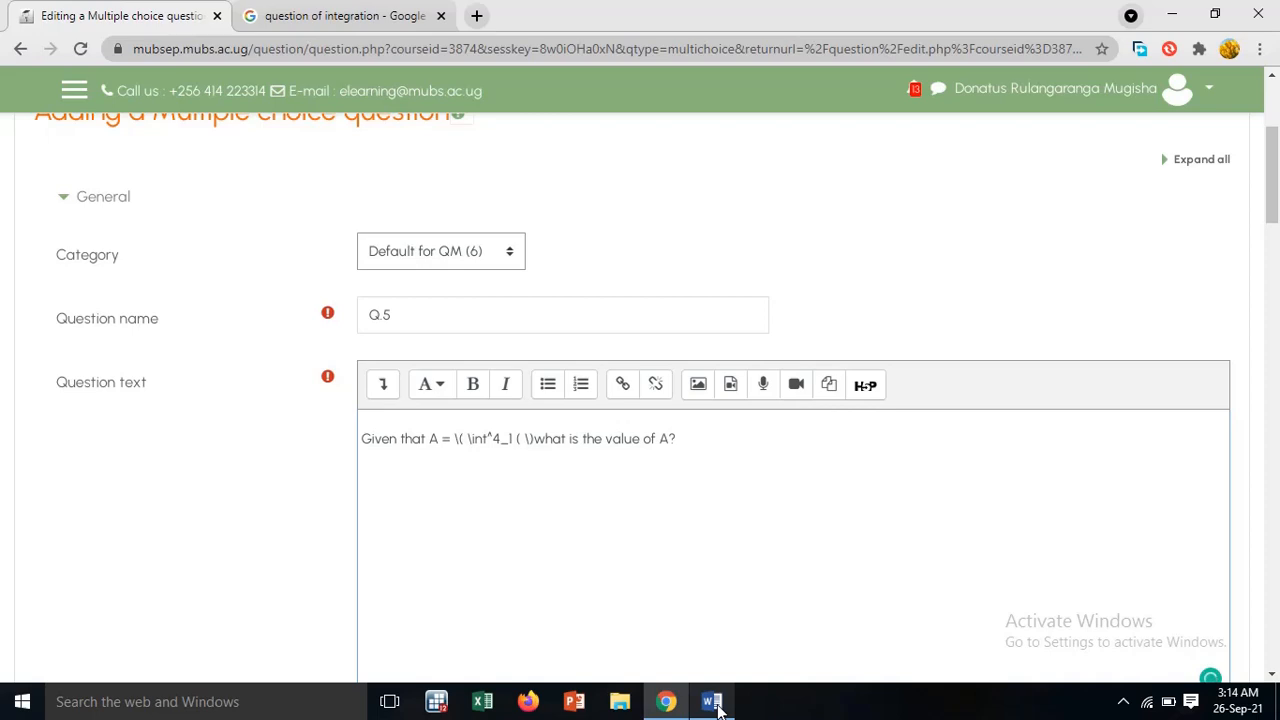
text(2x + )
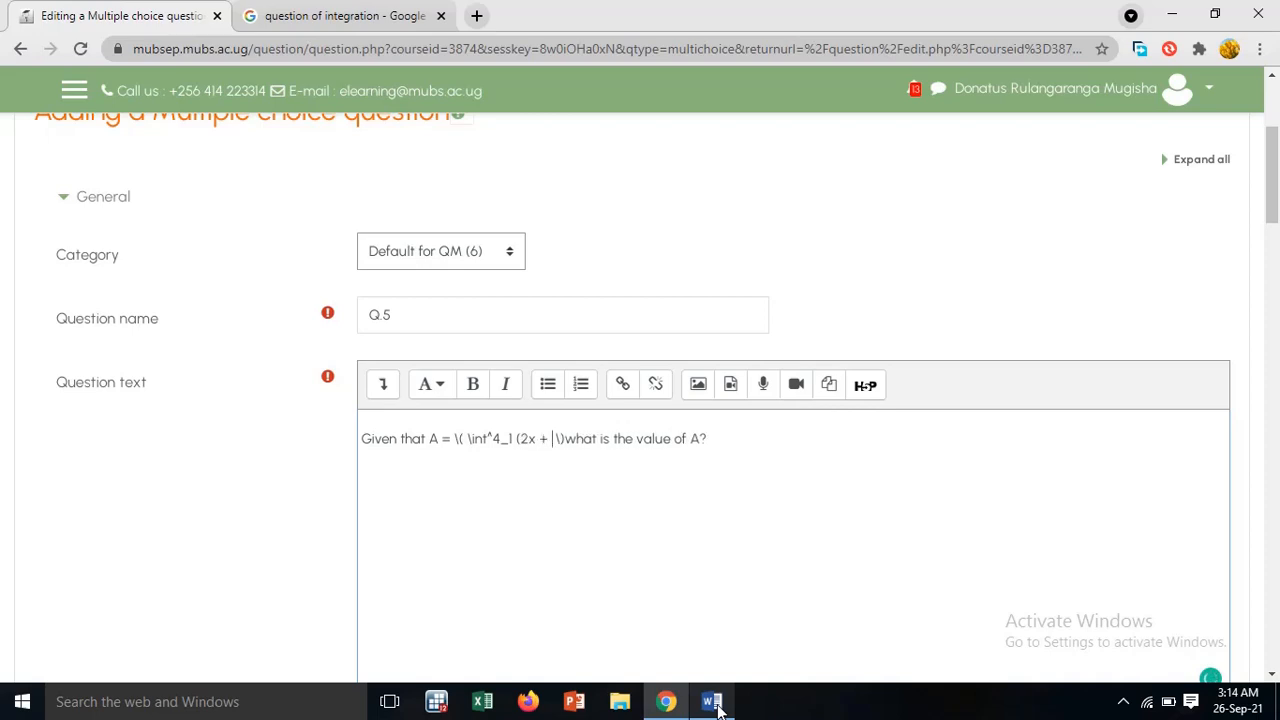
text(5)
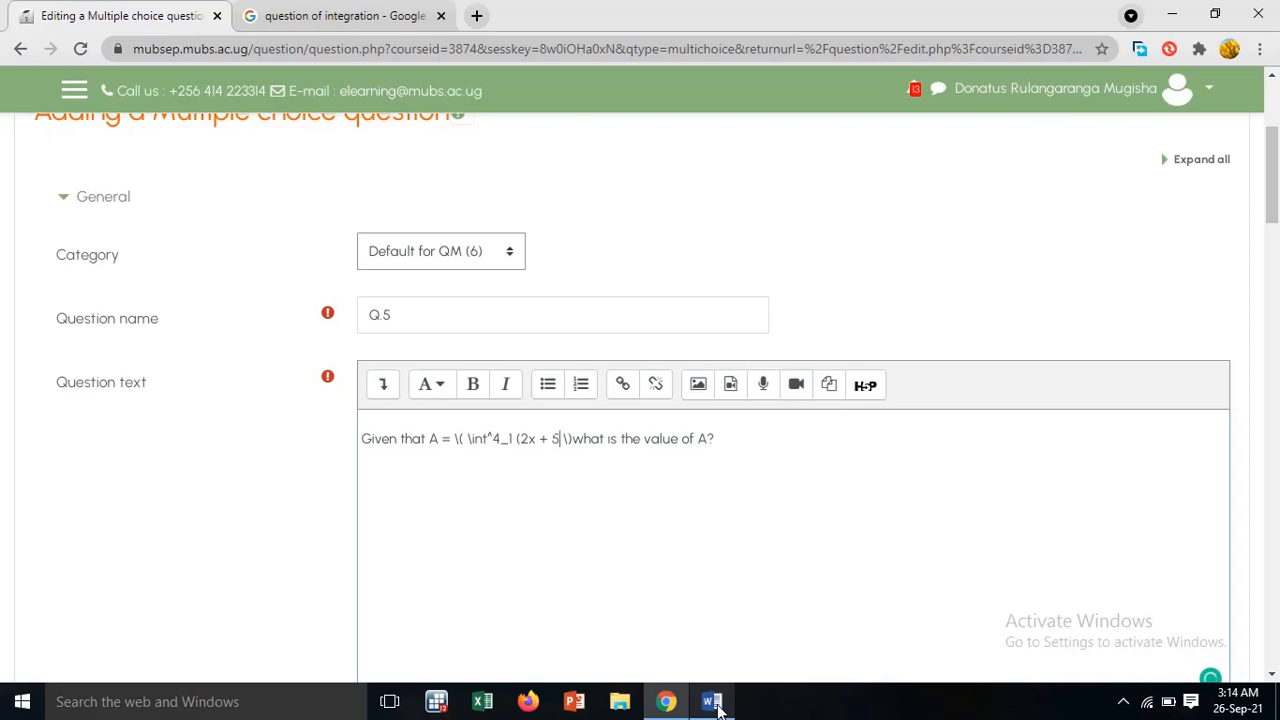
text())
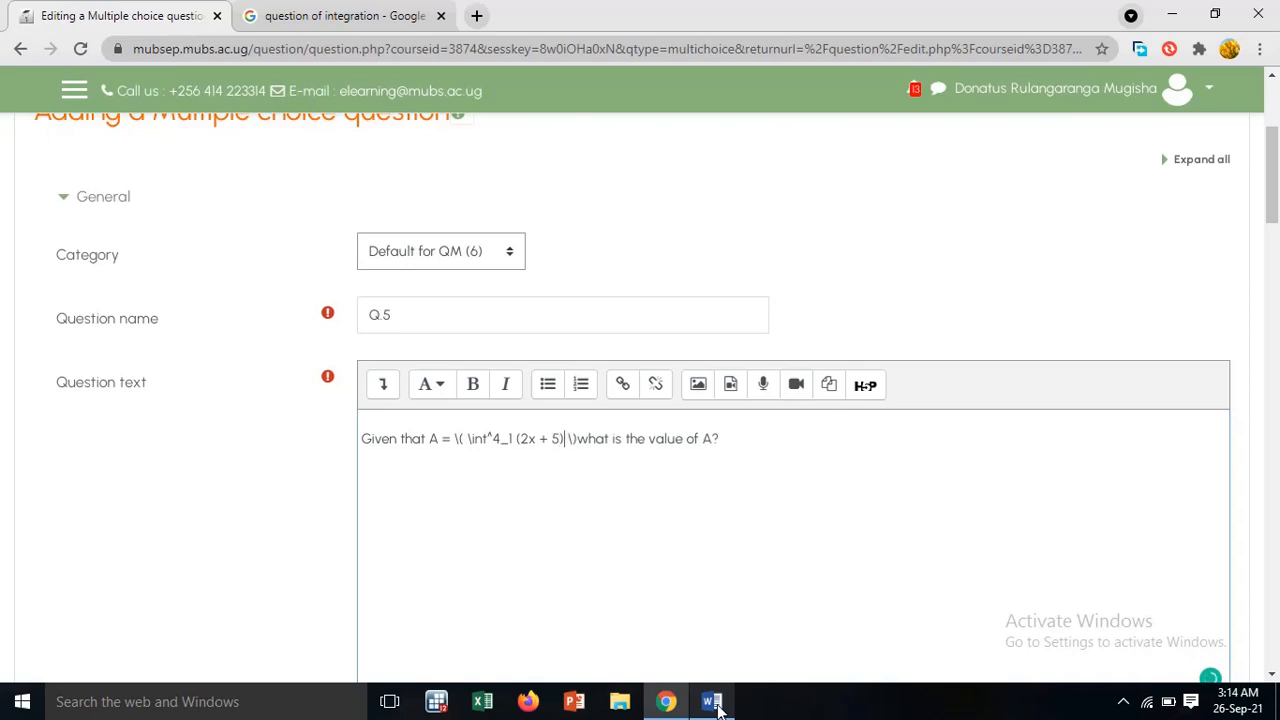
text( dx)
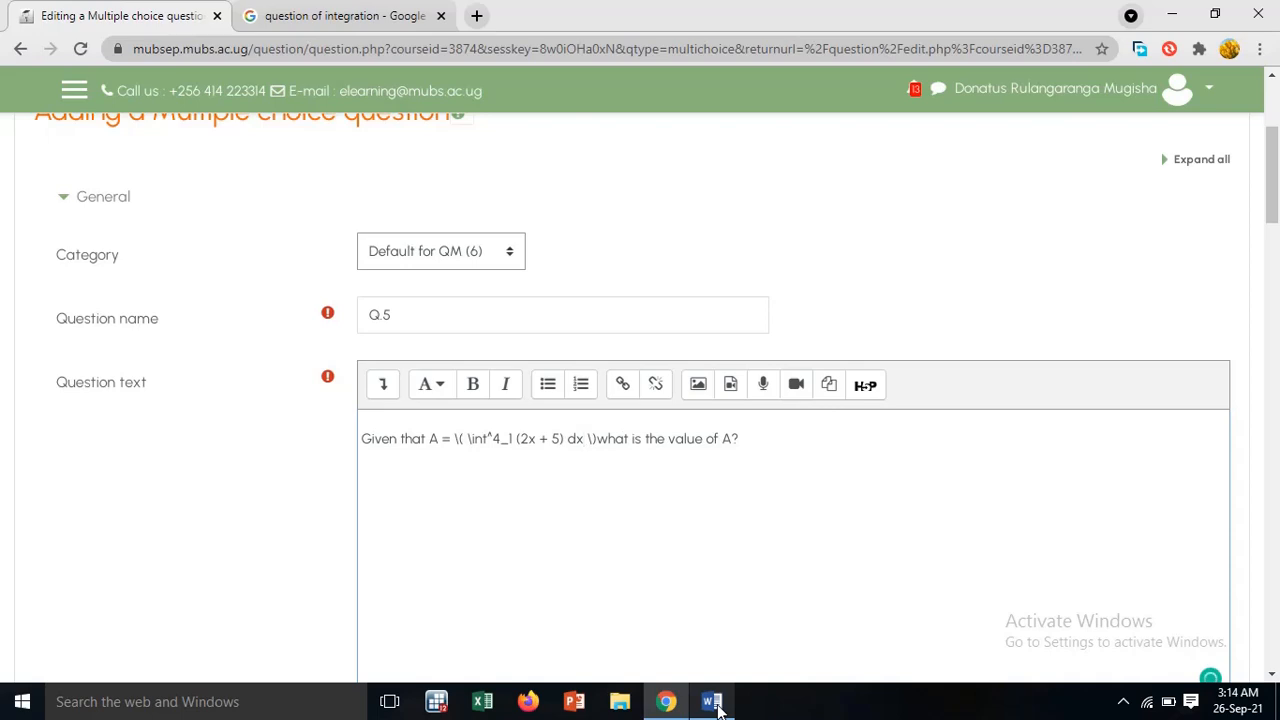
text(\)
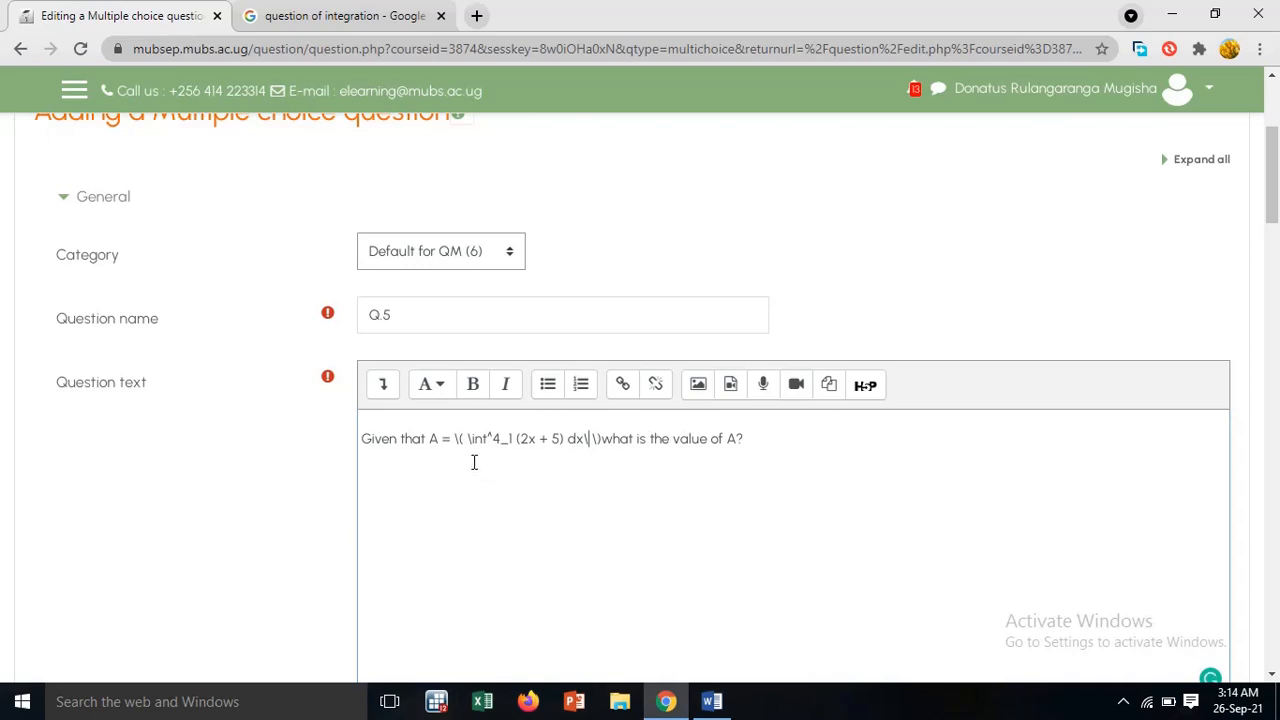
click(592, 440)
Check Qn 5's answer options in the Word document and enter 13 as Choice 1 in the Moodle question form
scroll(591, 492, down, 3)
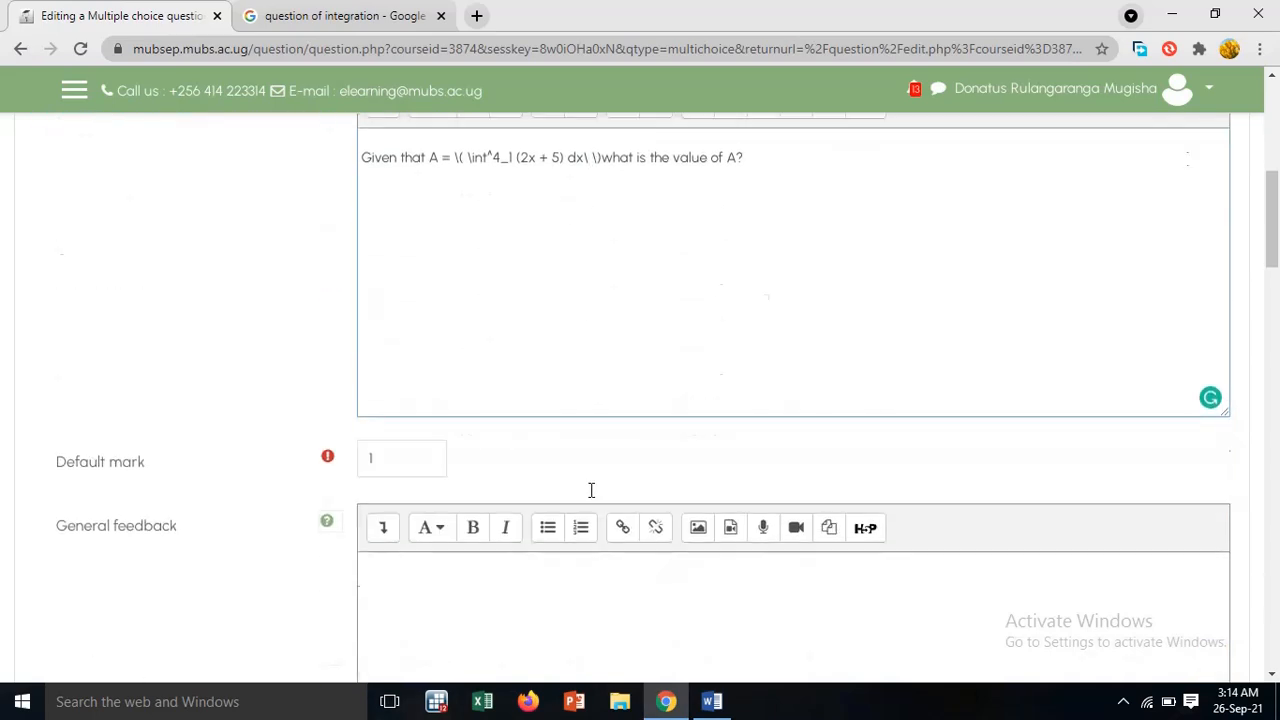
scroll(591, 492, down, 5)
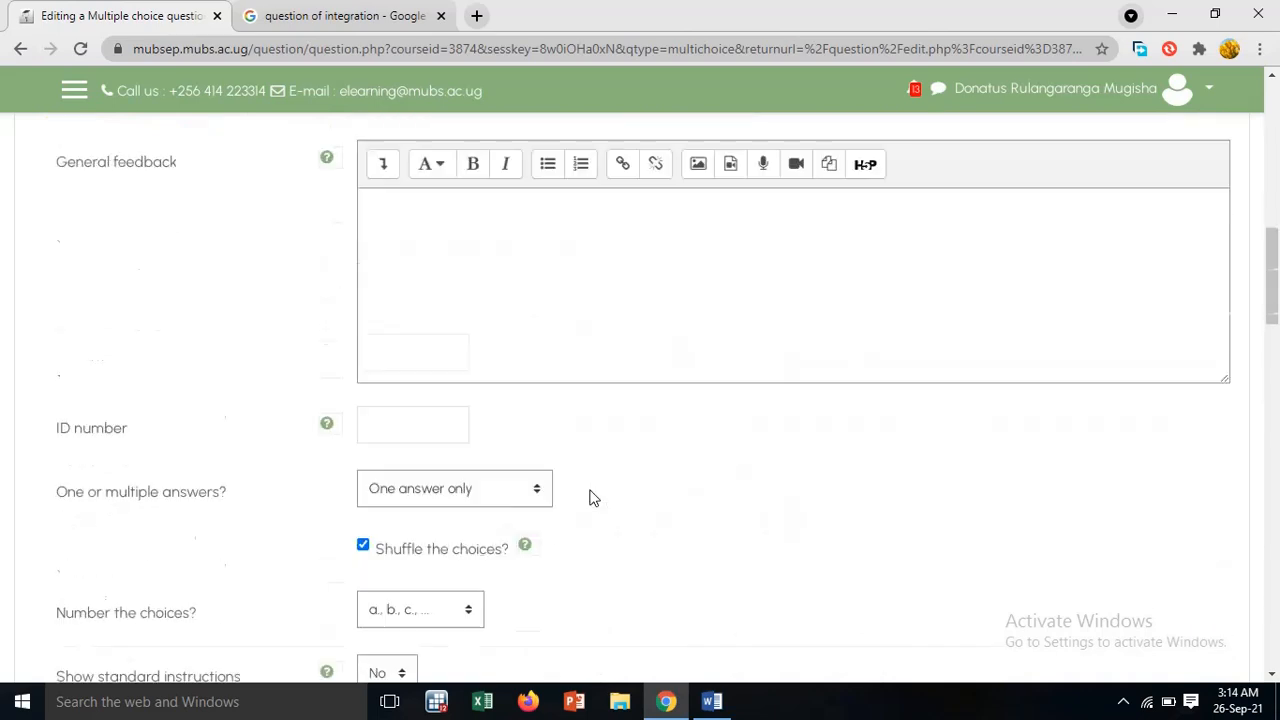
scroll(591, 498, down, 2)
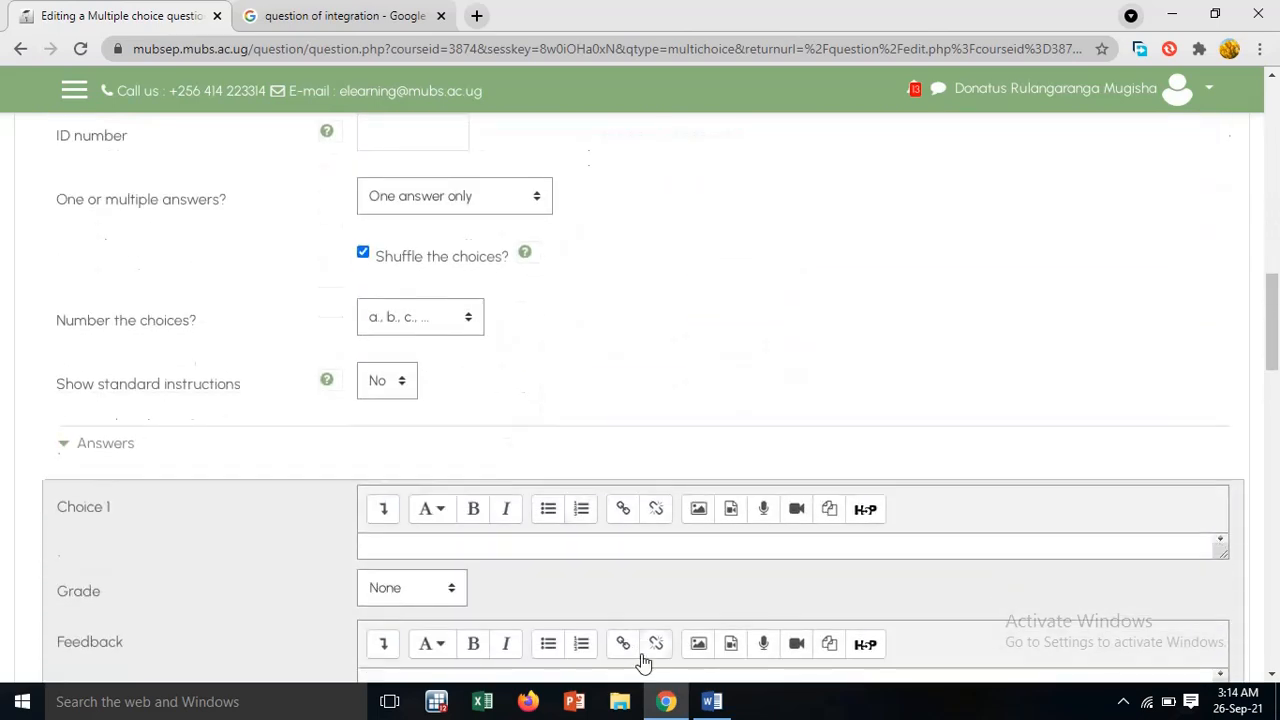
click(711, 701)
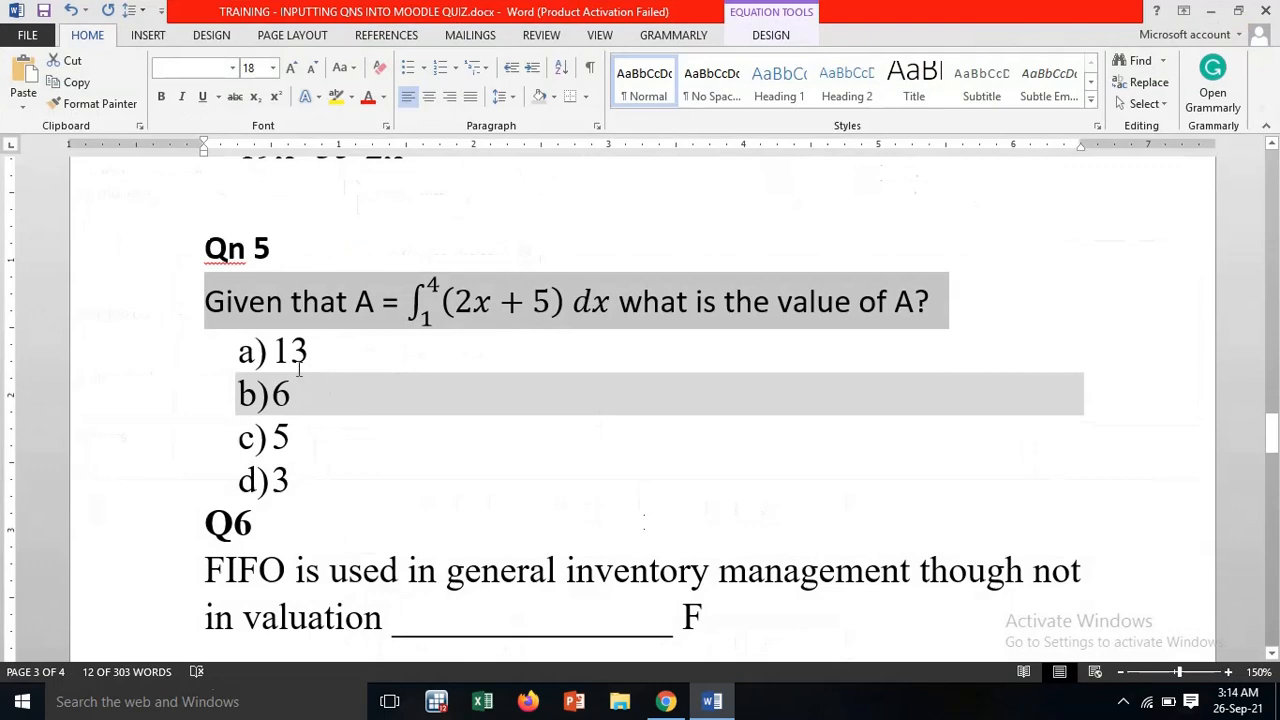
click(666, 701)
scroll(467, 481, down, 2)
click(415, 361)
text(13)
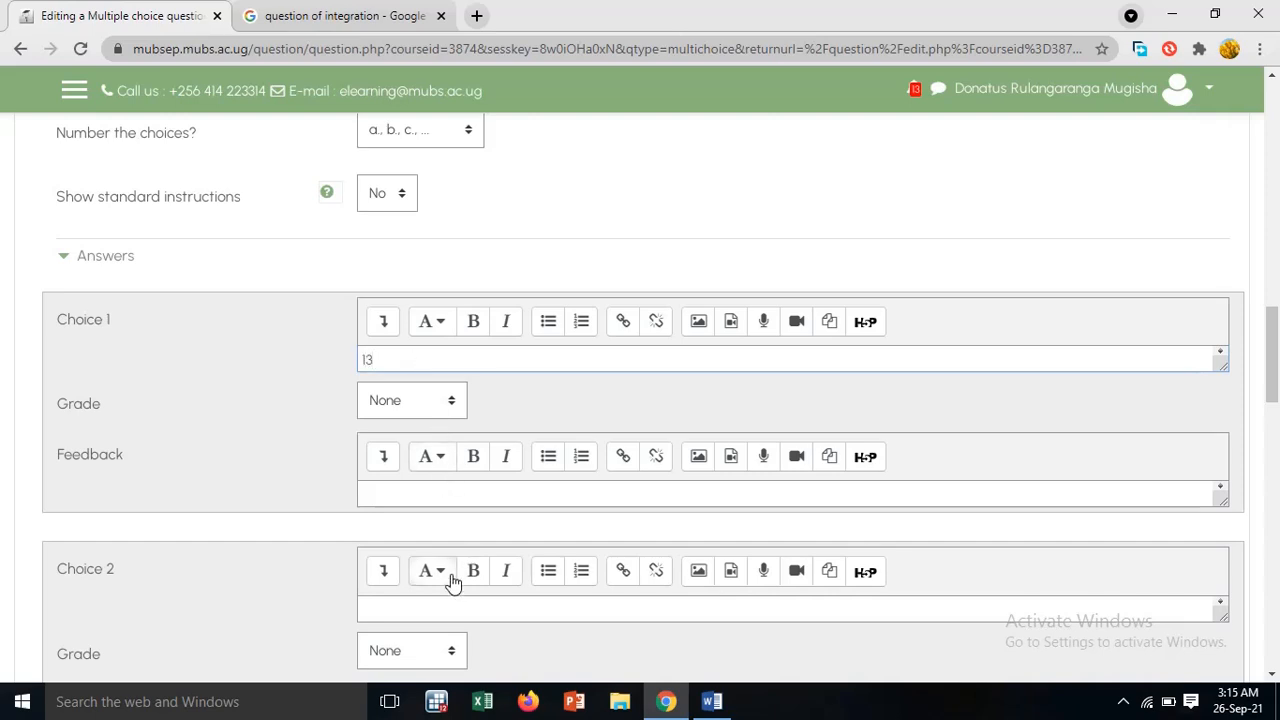
Enter 6 as Choice 2, 5 as Choice 3 and 3 as Choice 4
scroll(445, 560, down, 2)
text(6)
scroll(418, 440, down, 3)
click(420, 392)
text(5)
scroll(433, 438, down, 2)
click(432, 449)
text(3)
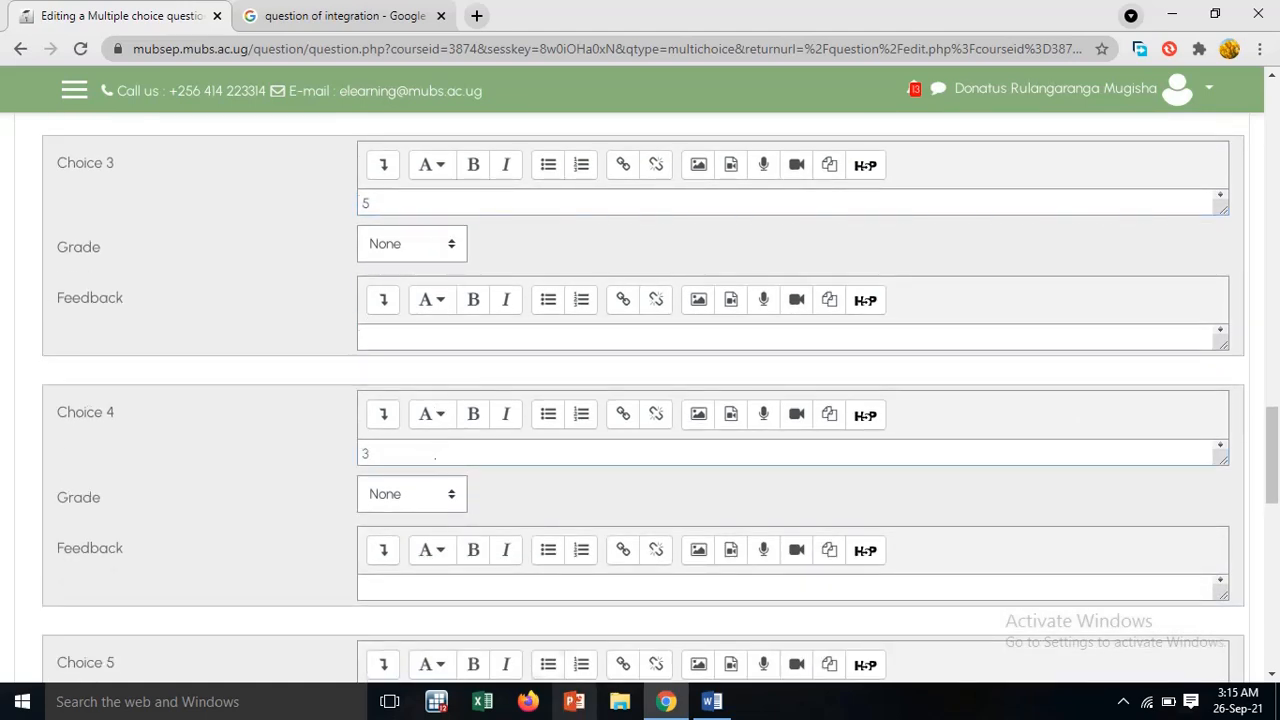
Check Qn 5's highlighted correct answer in the Word document and set the grade of Choice 2 in Moodle to 100%
click(715, 702)
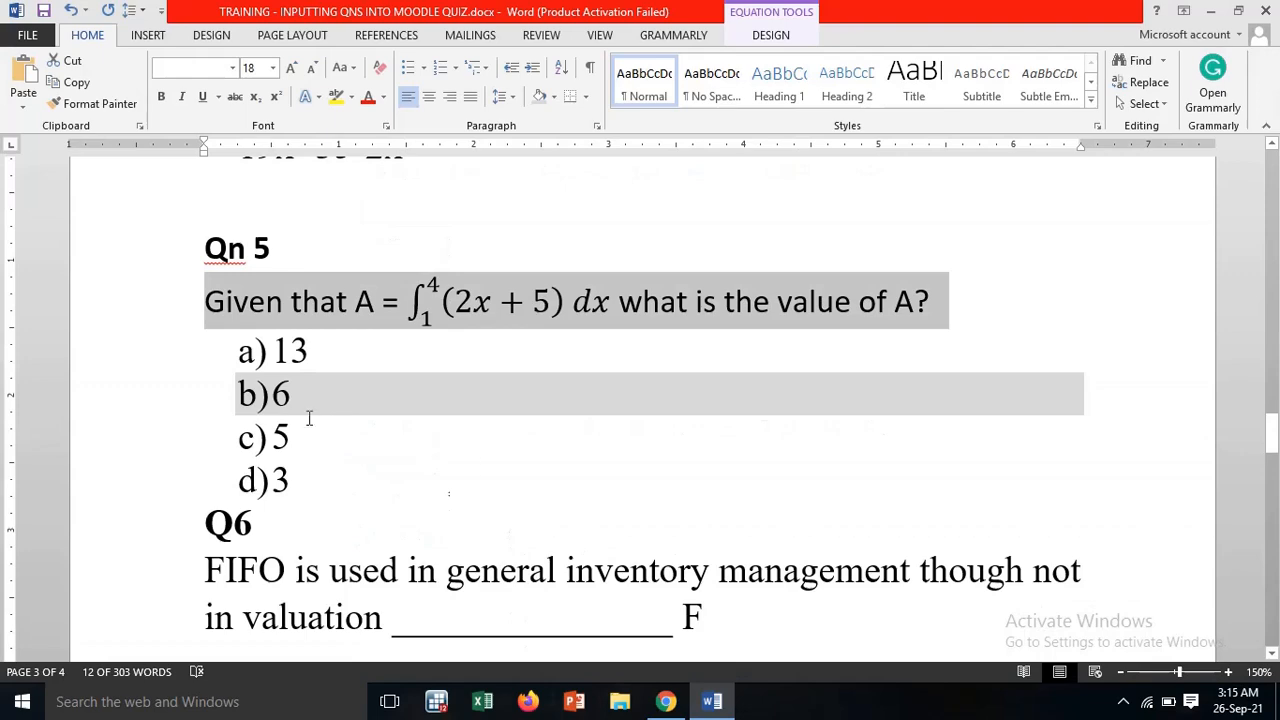
click(665, 702)
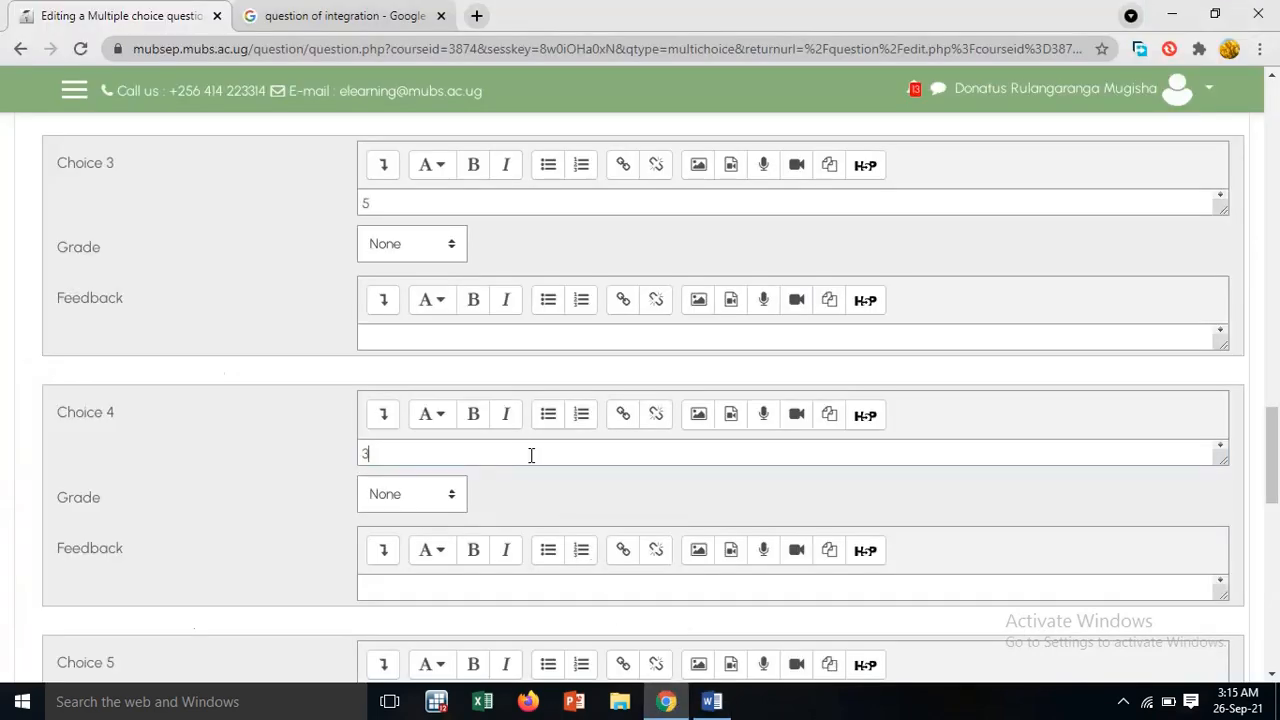
scroll(519, 445, up, 3)
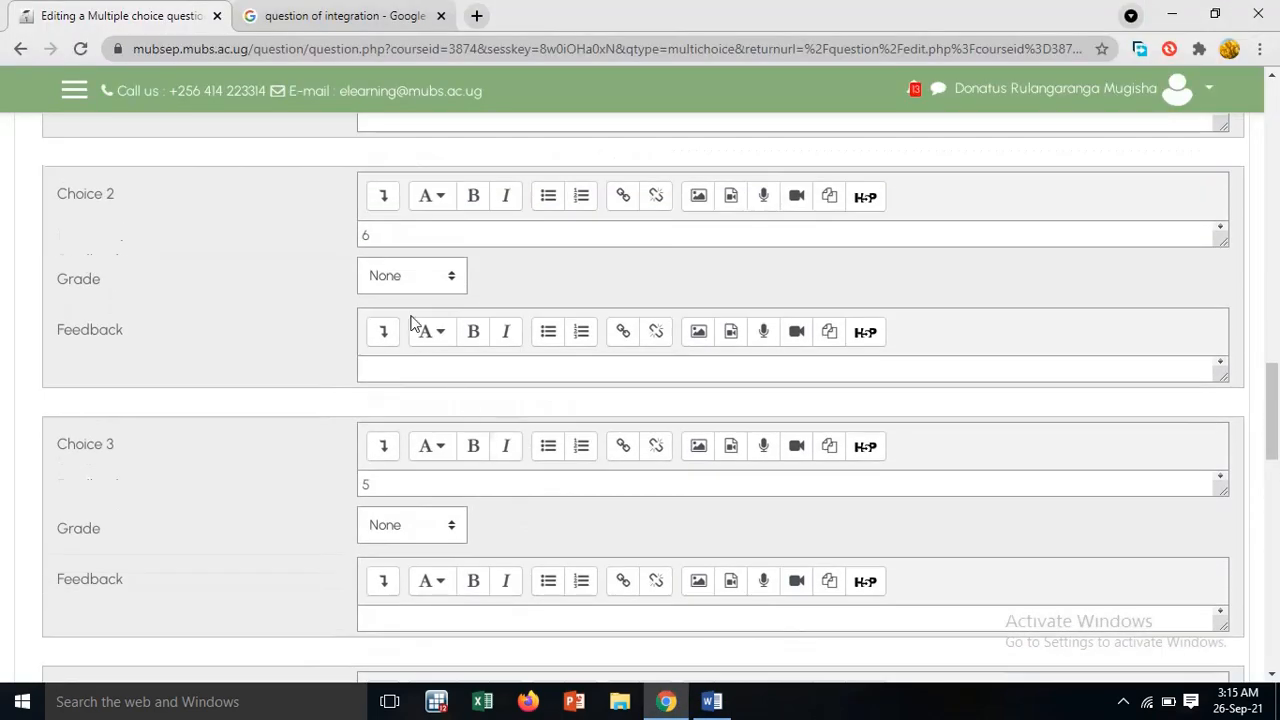
click(443, 277)
click(415, 320)
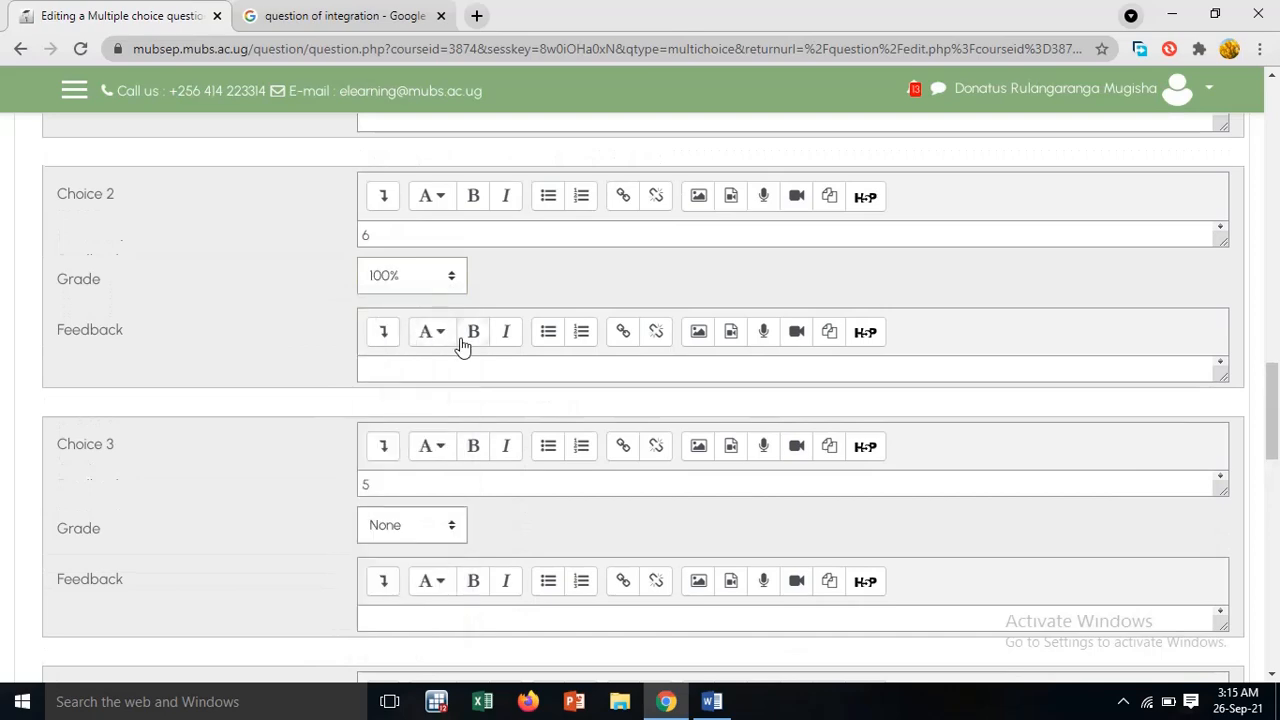
Review the LaTeX integral in the question text and save question Q.5
scroll(460, 345, up, 5)
scroll(462, 342, up, 6)
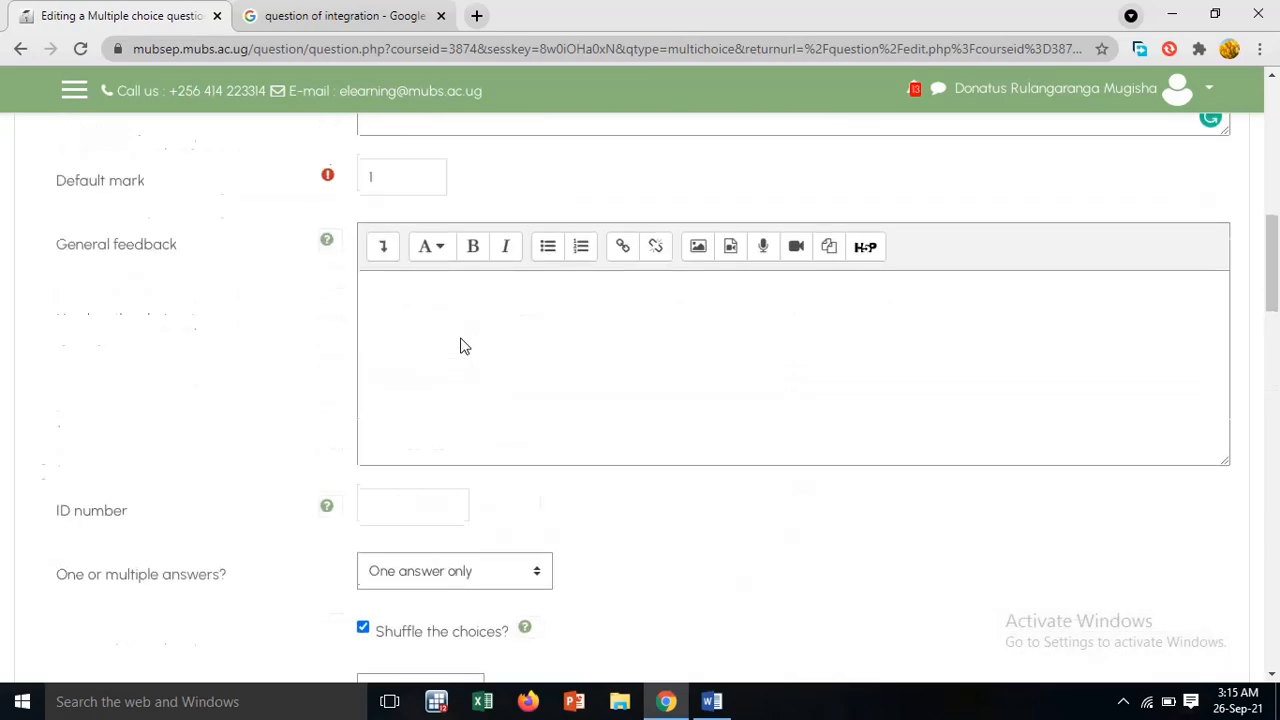
scroll(462, 338, up, 3)
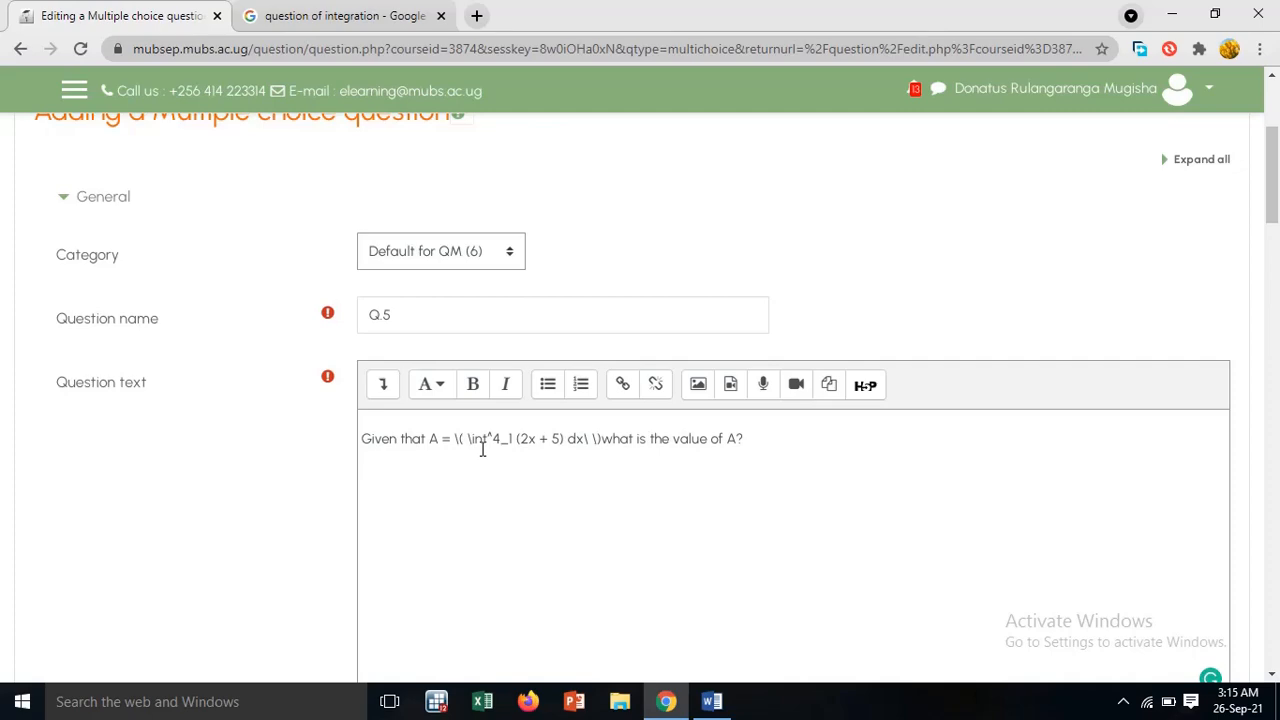
scroll(490, 485, down, 15)
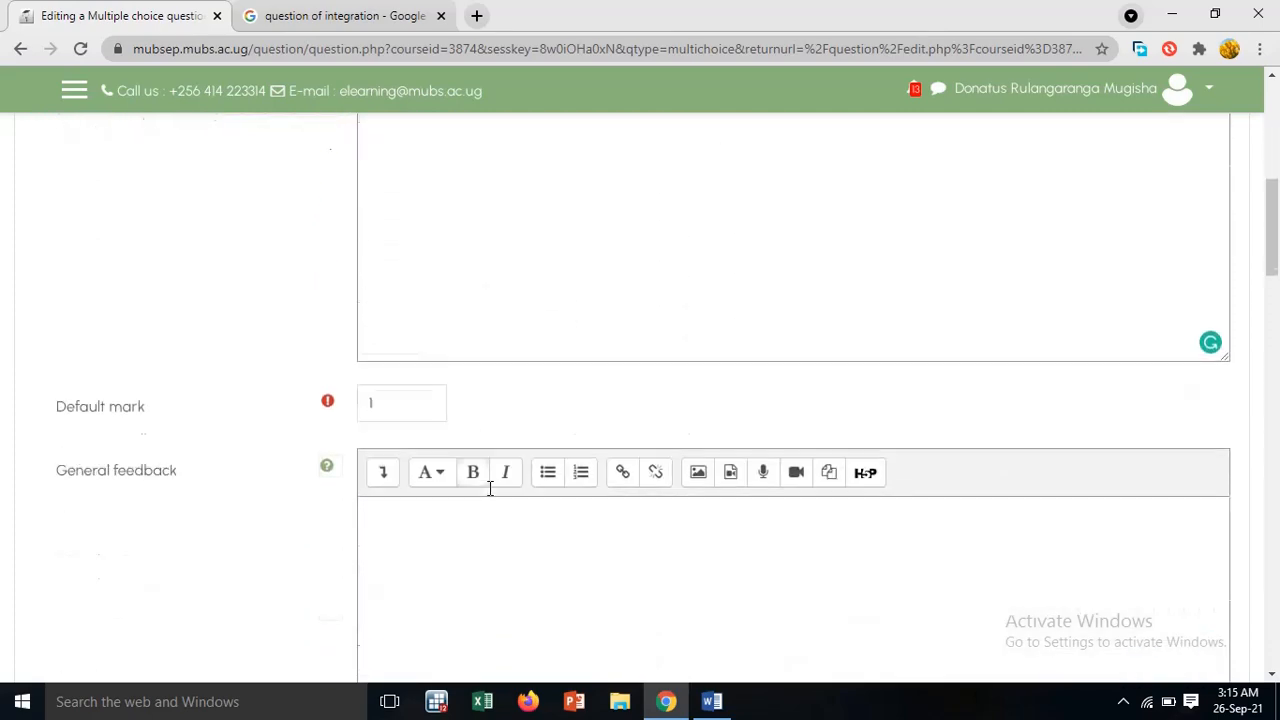
scroll(493, 484, down, 10)
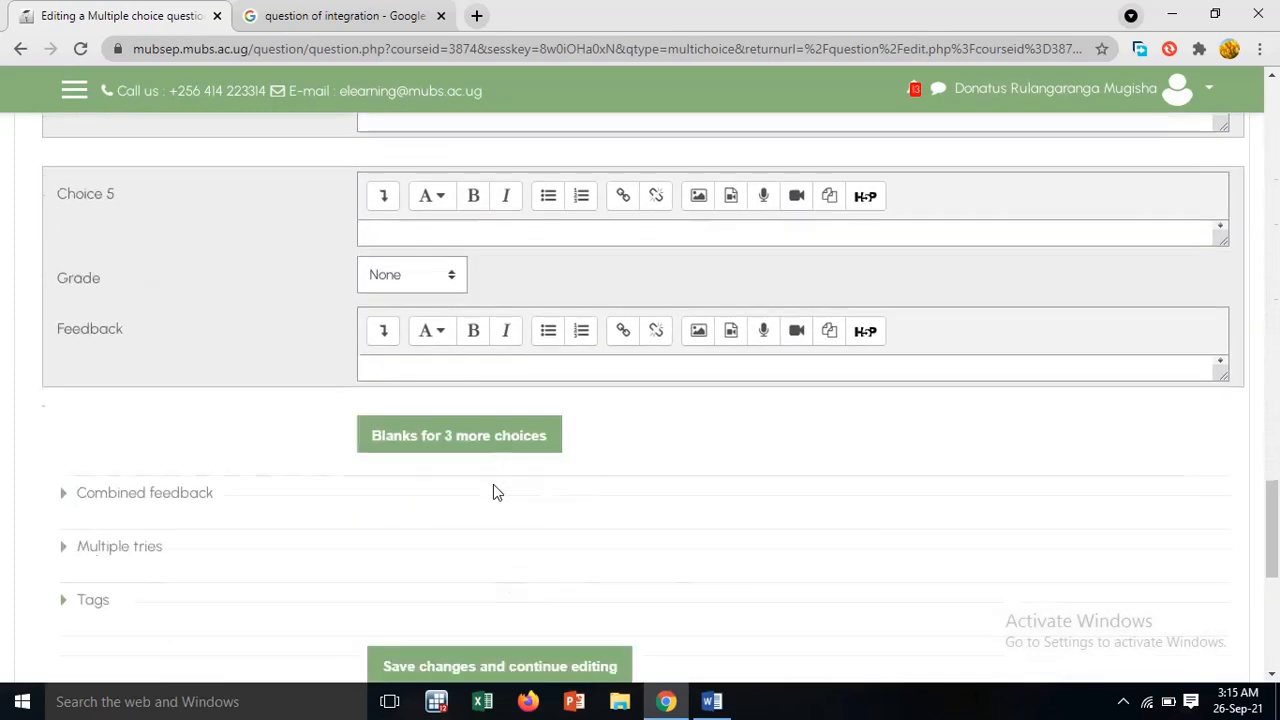
click(431, 259)
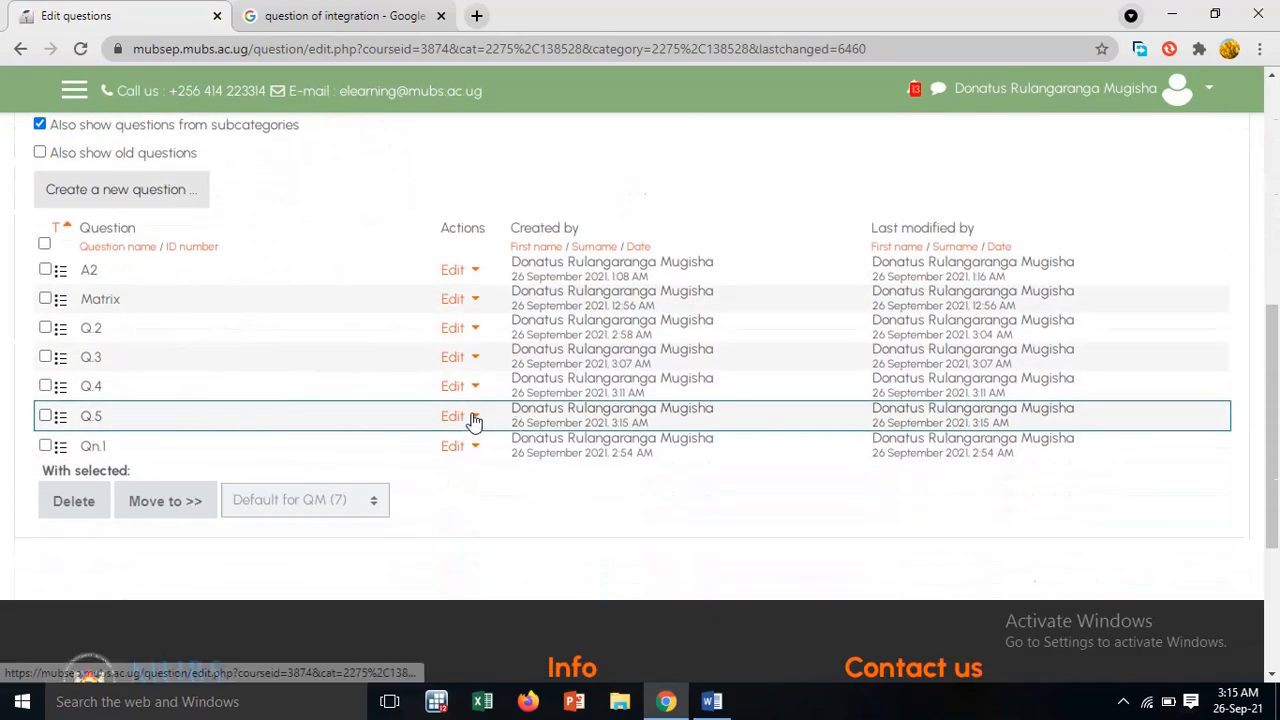
Preview question Q.5 from the question bank list and close the preview
click(472, 419)
click(389, 475)
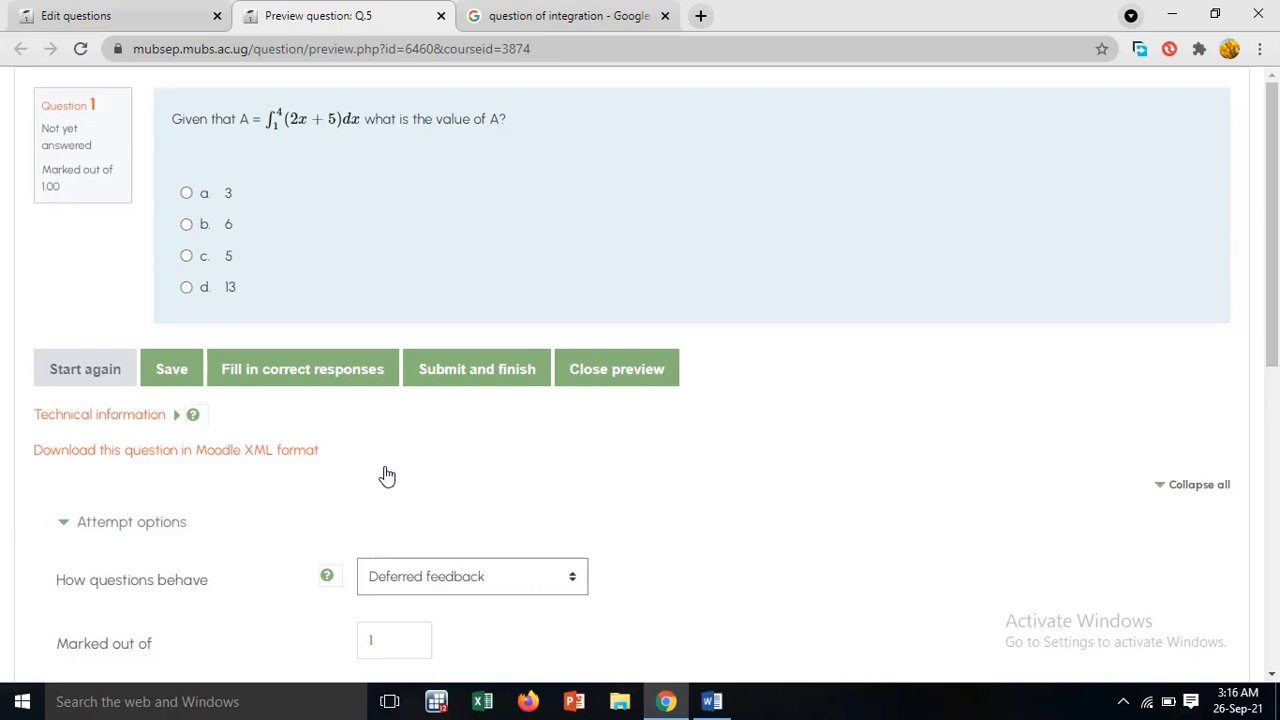
click(441, 16)
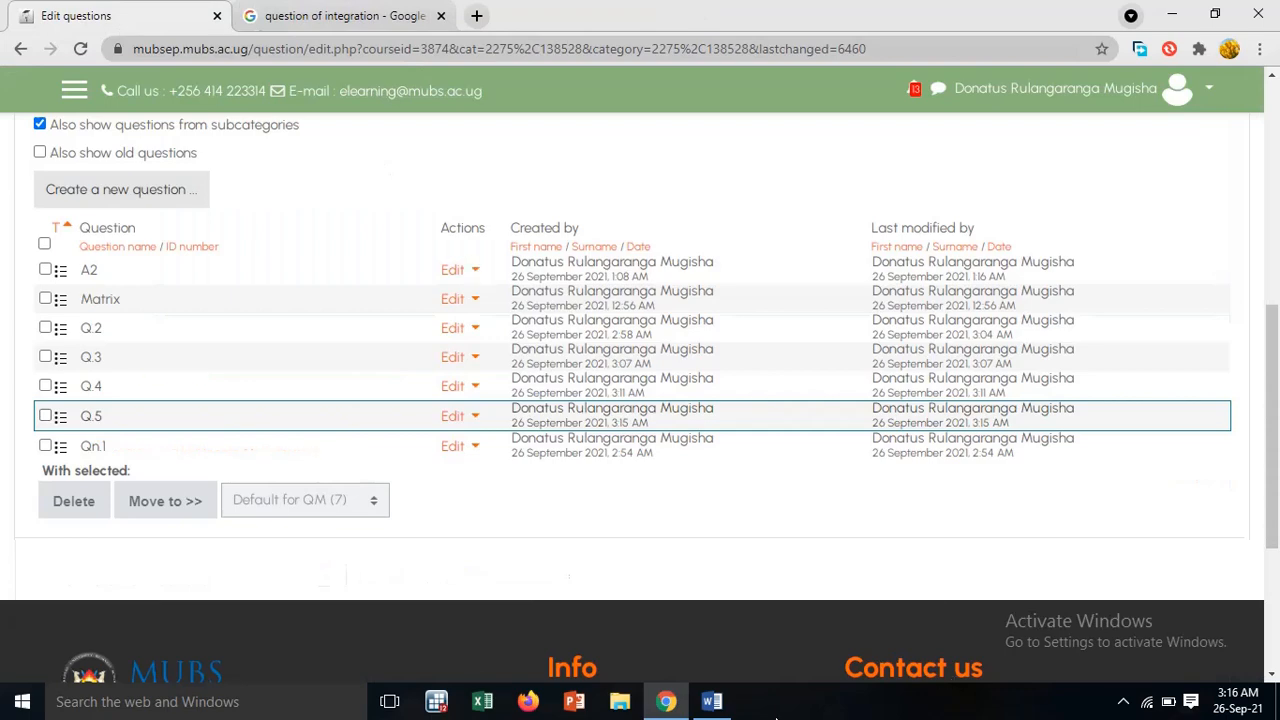
Switch to the Word document and copy the Q6 statement "FIFO is used in general inventory management though not in valuation"
click(711, 701)
scroll(728, 560, down, 5)
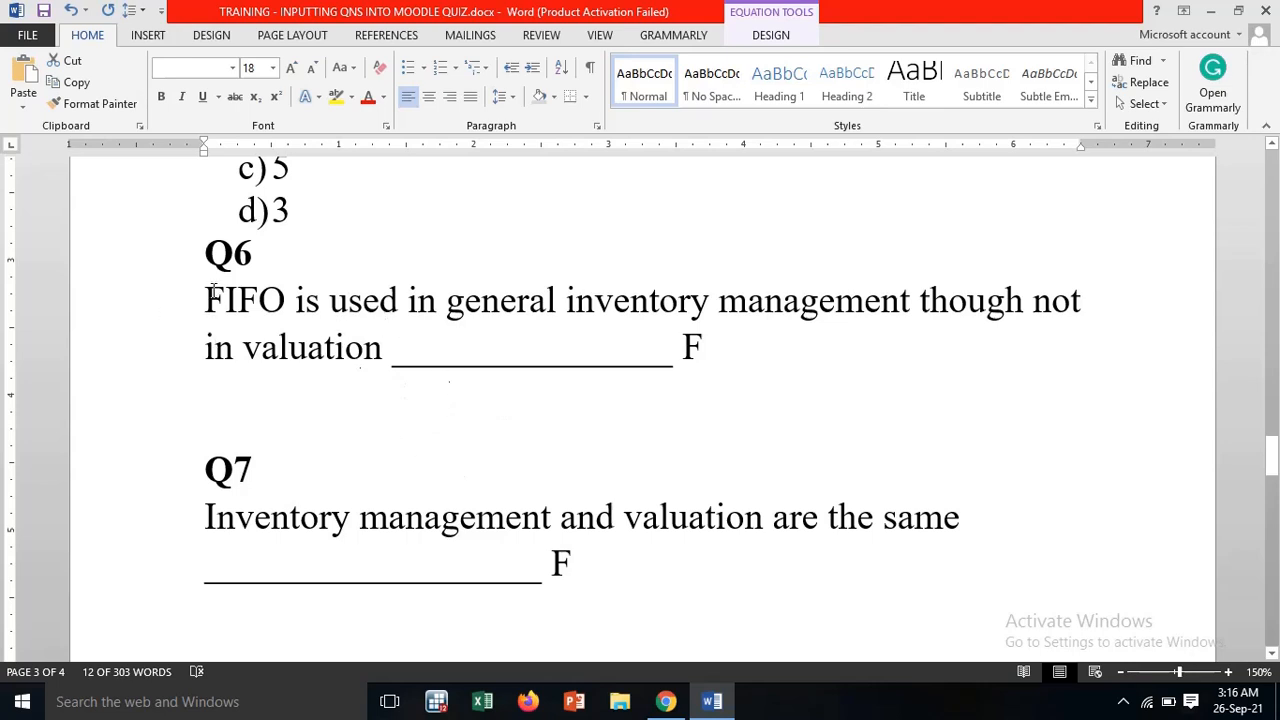
drag(207, 300, 379, 355)
right_click(323, 326)
click(357, 358)
Return to the Moodle question bank in Chrome and create a new True/False question for the copied FIFO statement
click(665, 701)
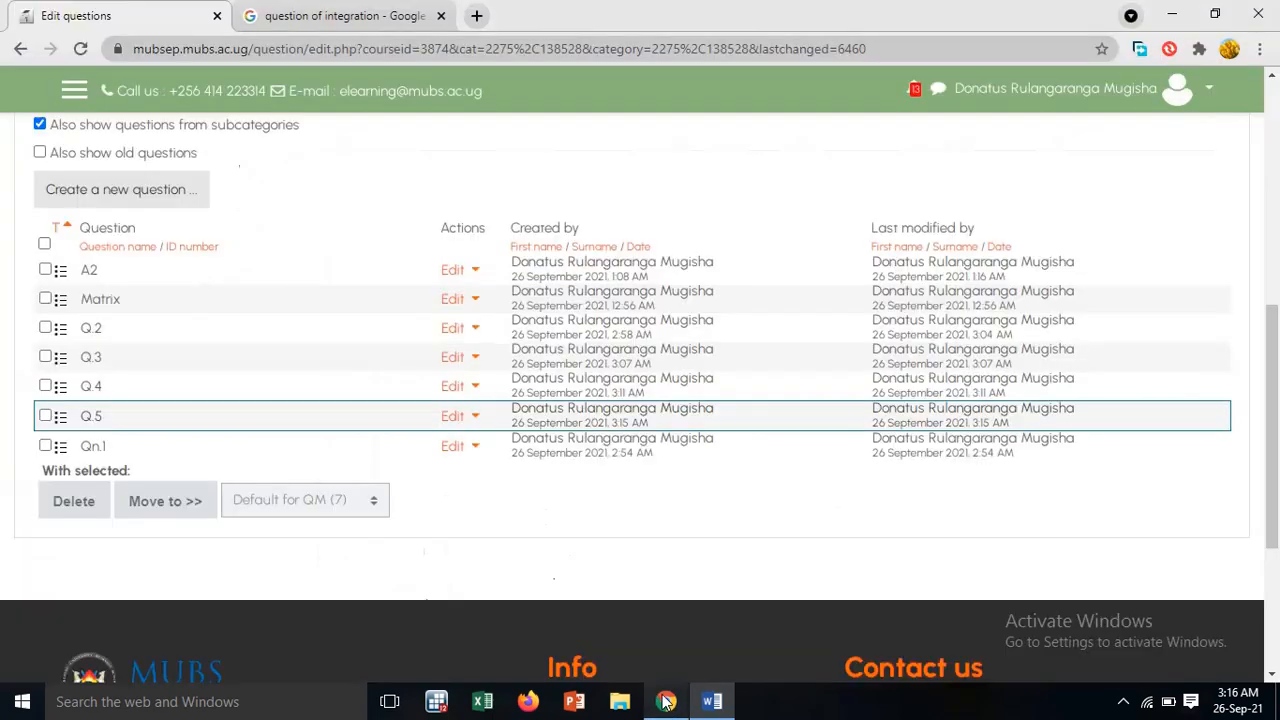
click(161, 192)
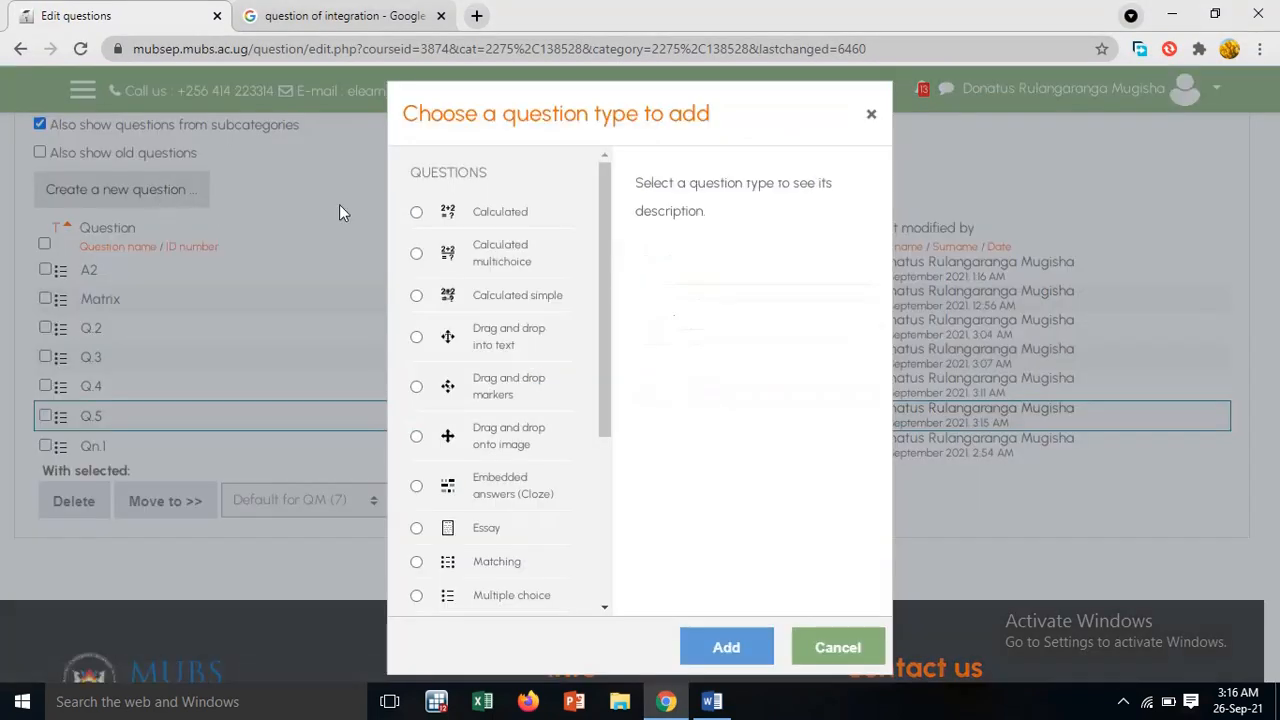
scroll(510, 355, down, 2)
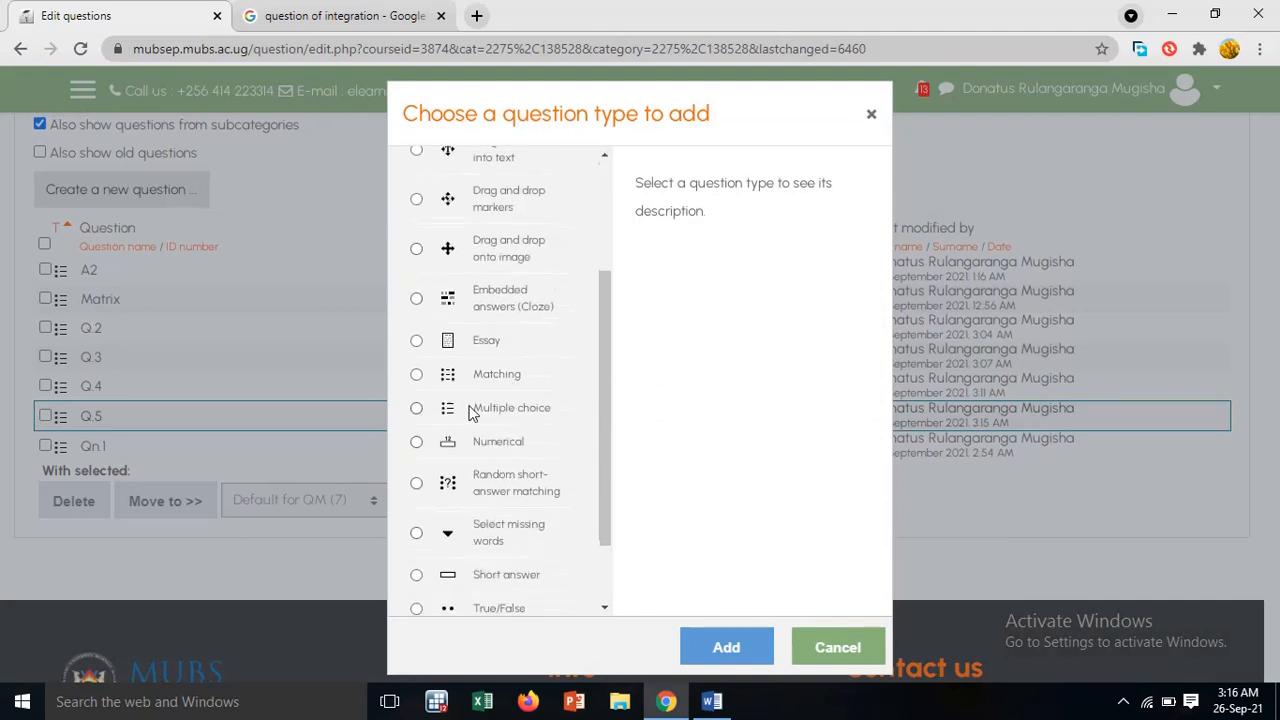
scroll(492, 485, down, 1)
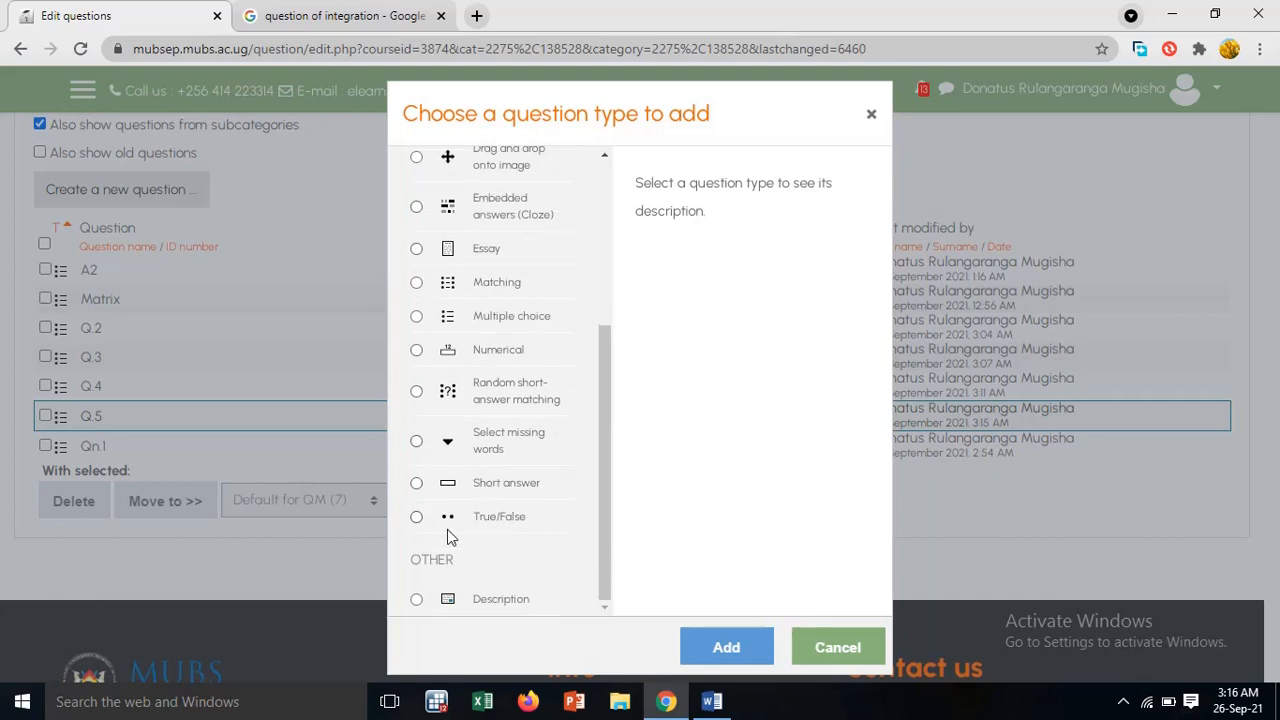
click(417, 518)
click(729, 647)
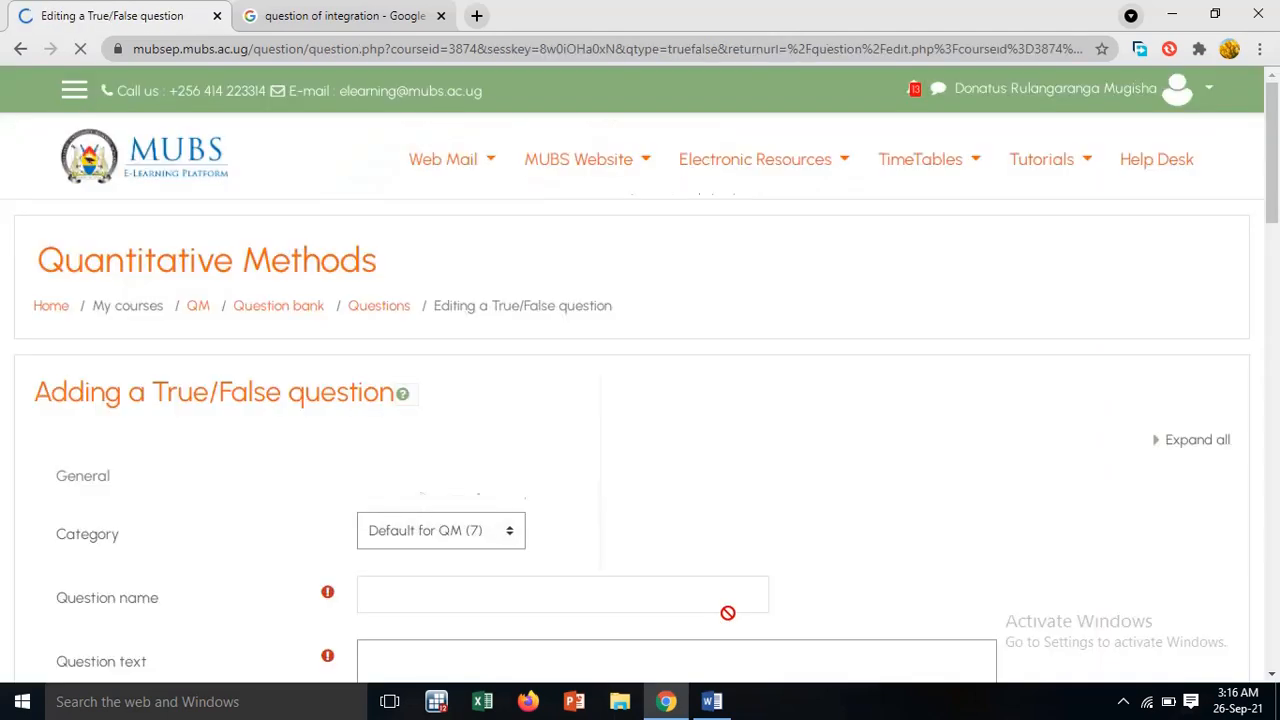
Name the question Q.6 and paste the copied FIFO statement as its question text
scroll(703, 523, down, 2)
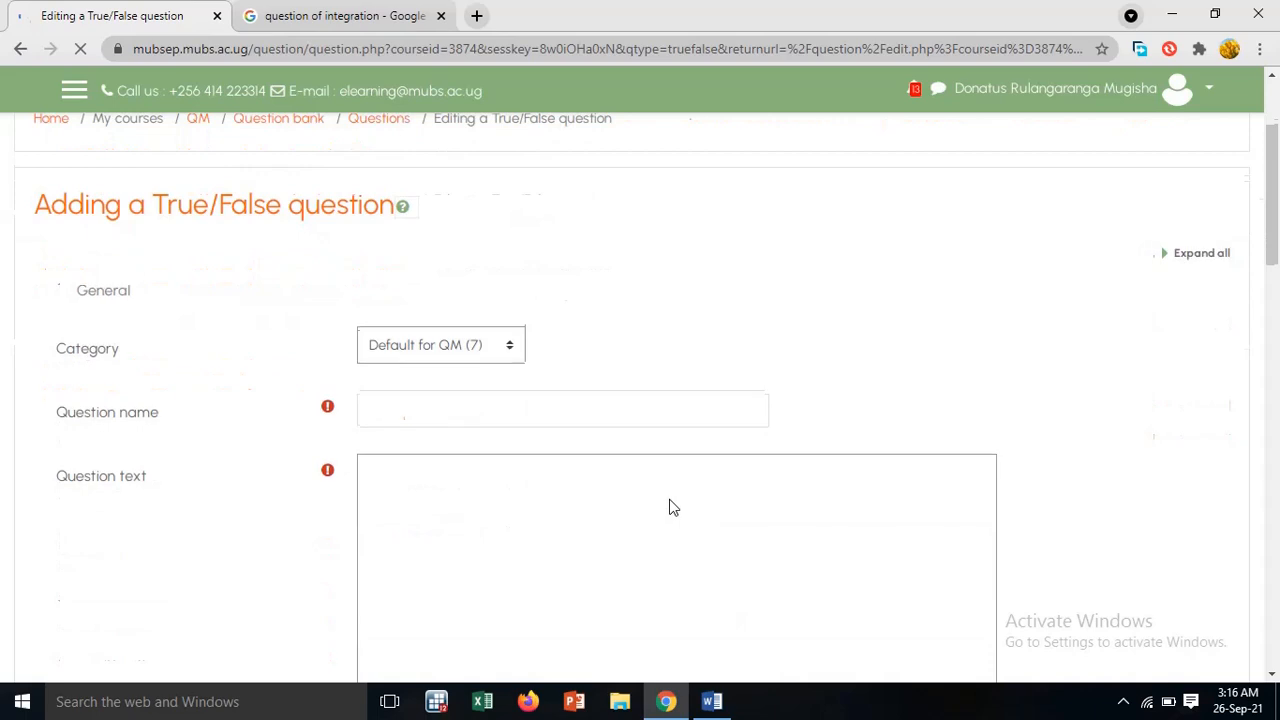
click(551, 420)
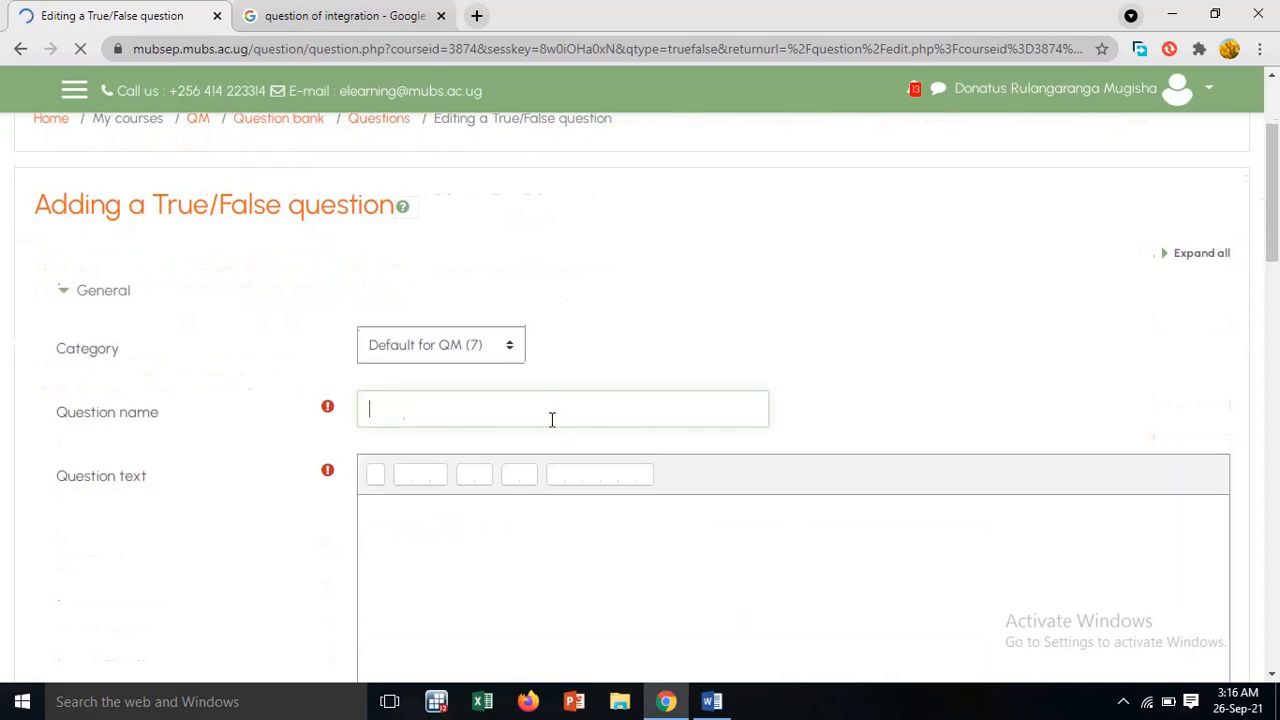
click(714, 702)
click(714, 702)
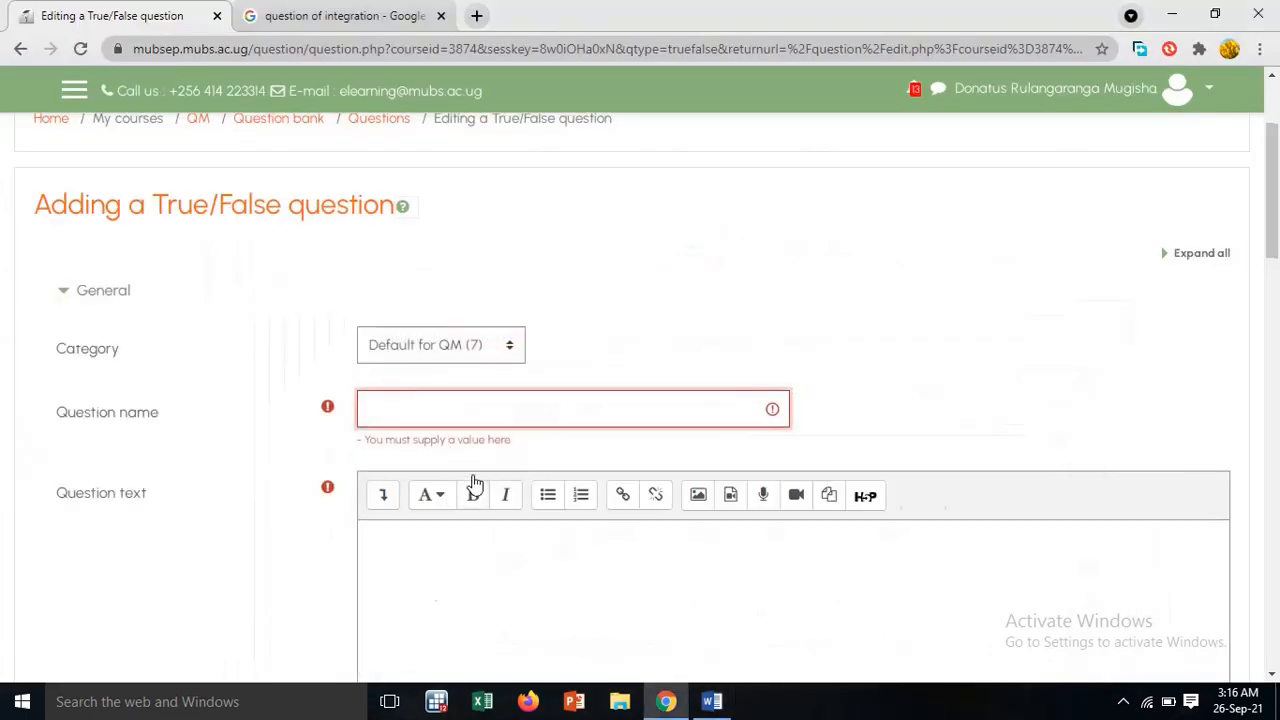
text(Q.6)
click(645, 562)
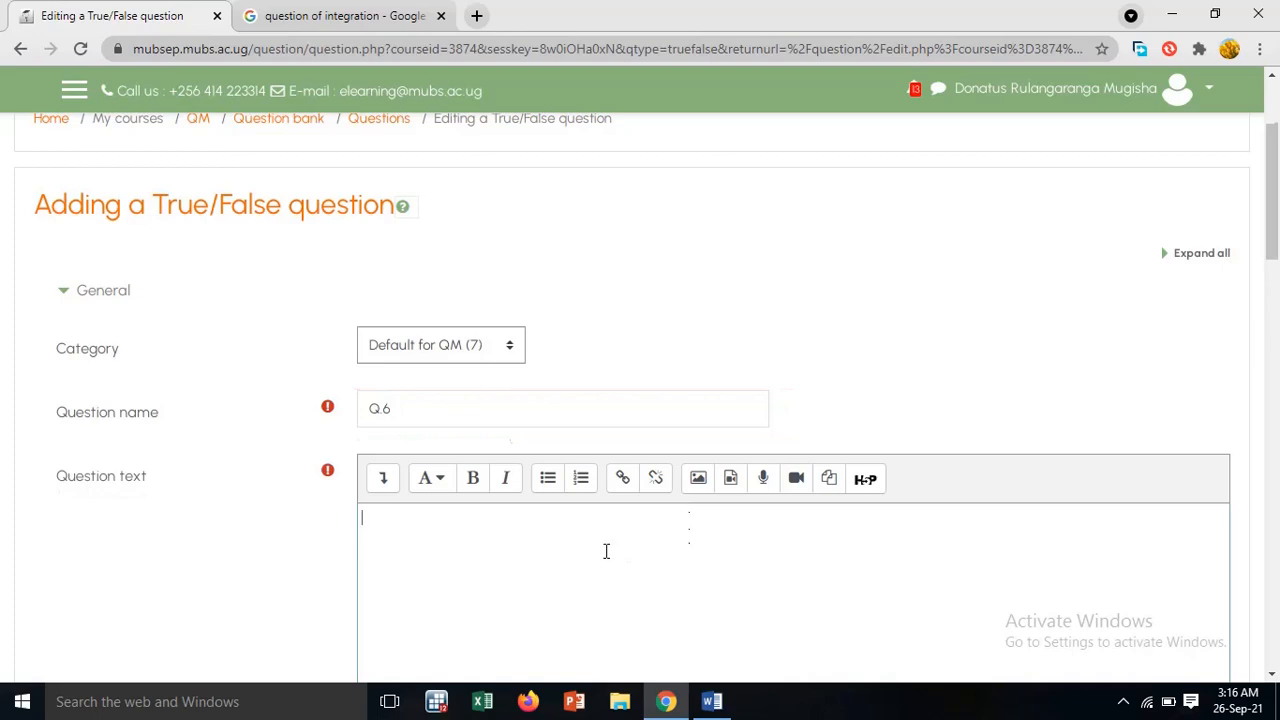
key(ctrl+v)
Keep False as the correct answer for the FIFO statement, review the form and save question Q.6
scroll(610, 555, down, 4)
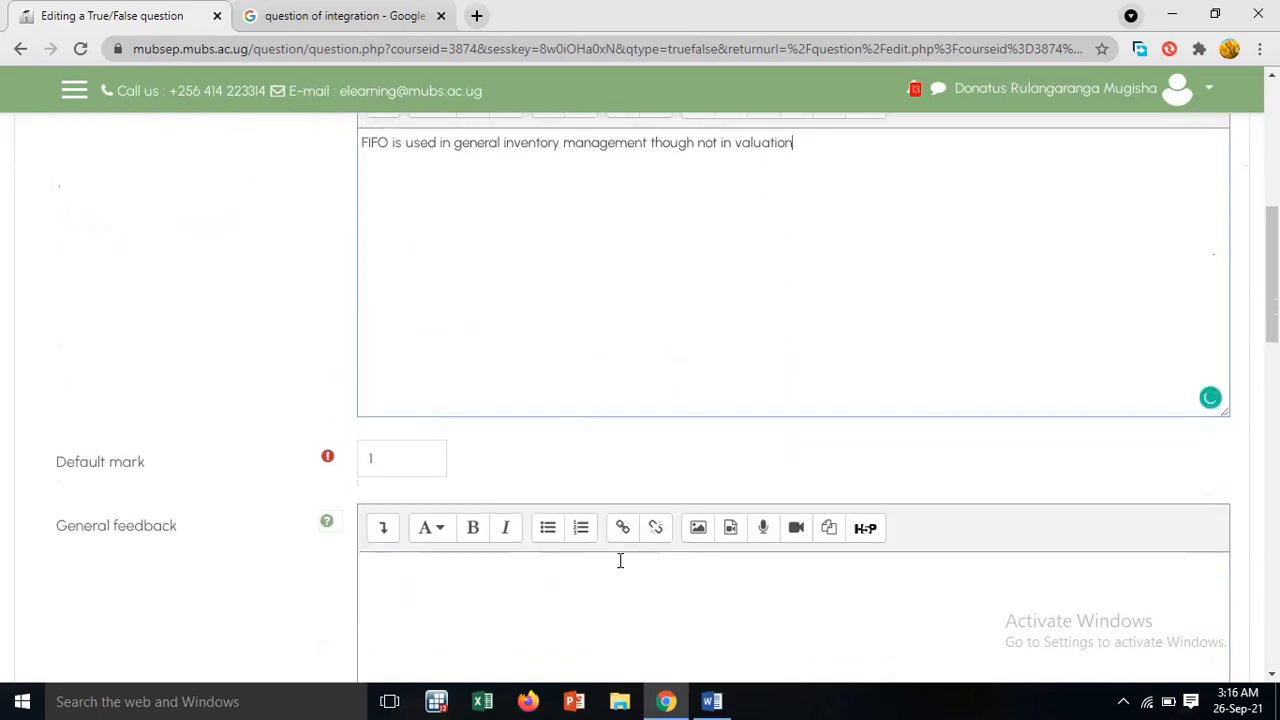
scroll(620, 560, down, 4)
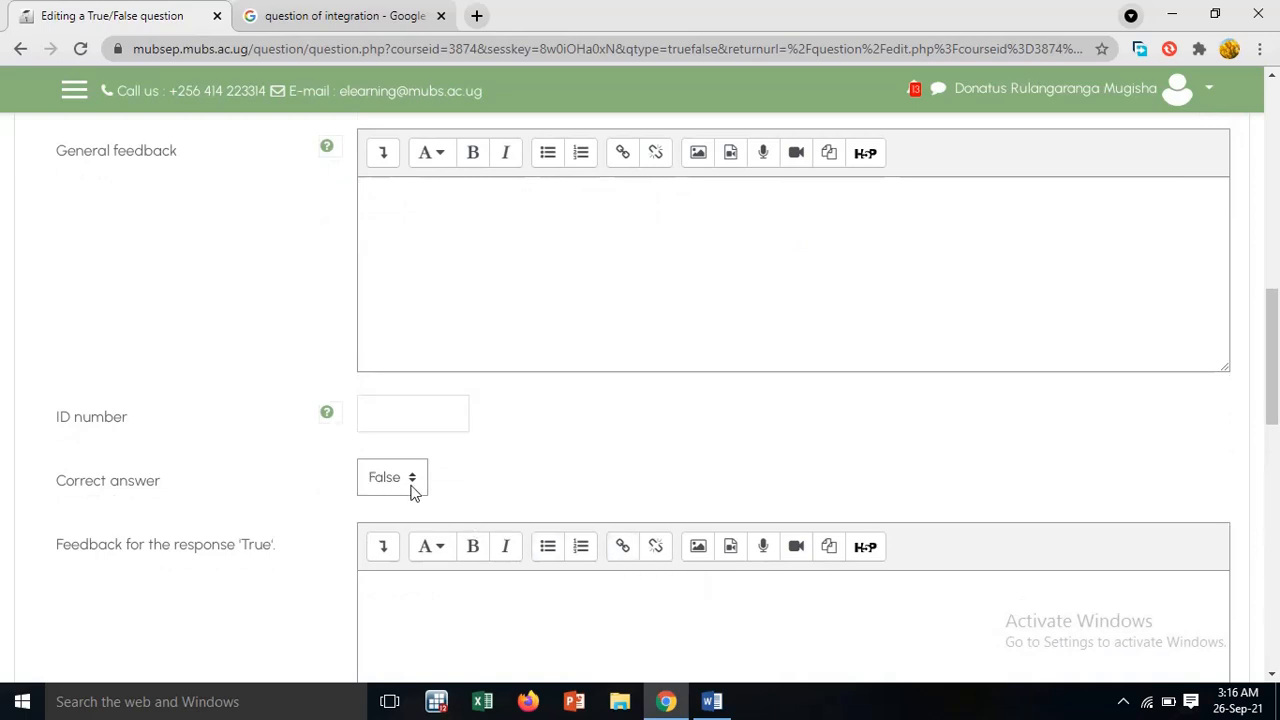
scroll(414, 490, down, 5)
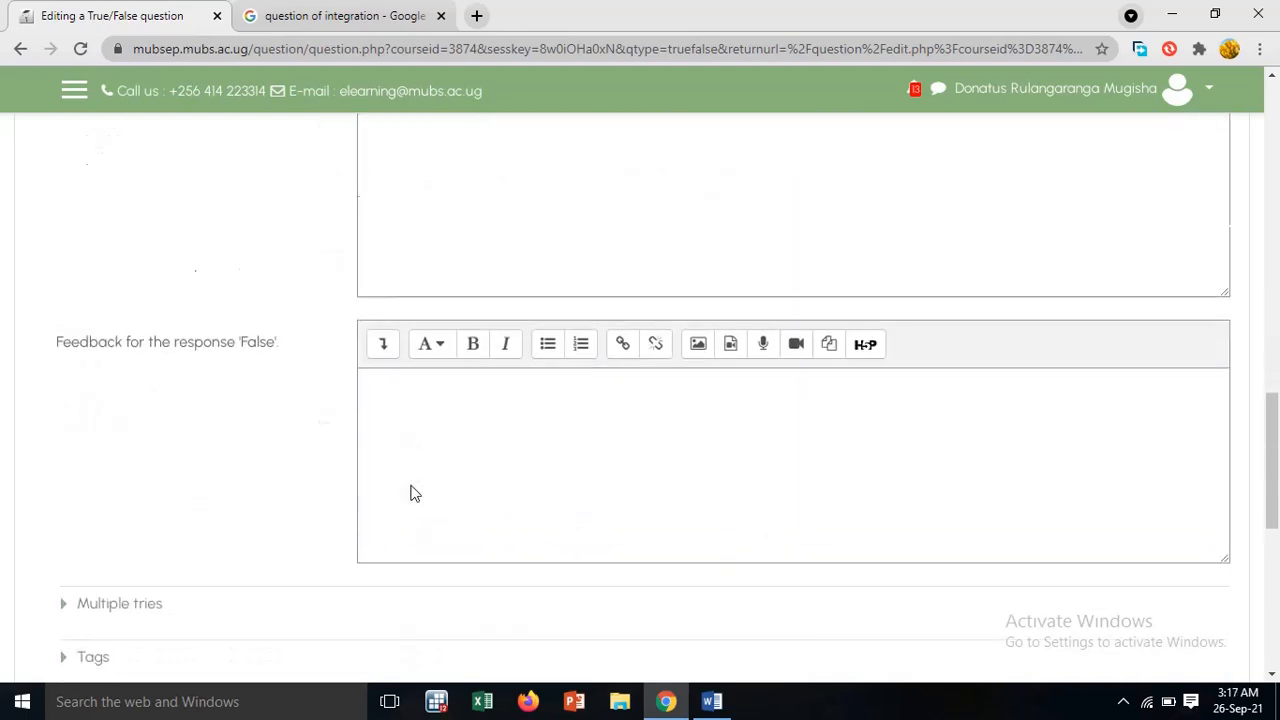
scroll(414, 493, down, 3)
scroll(414, 493, up, 4)
scroll(414, 493, up, 3)
click(414, 488)
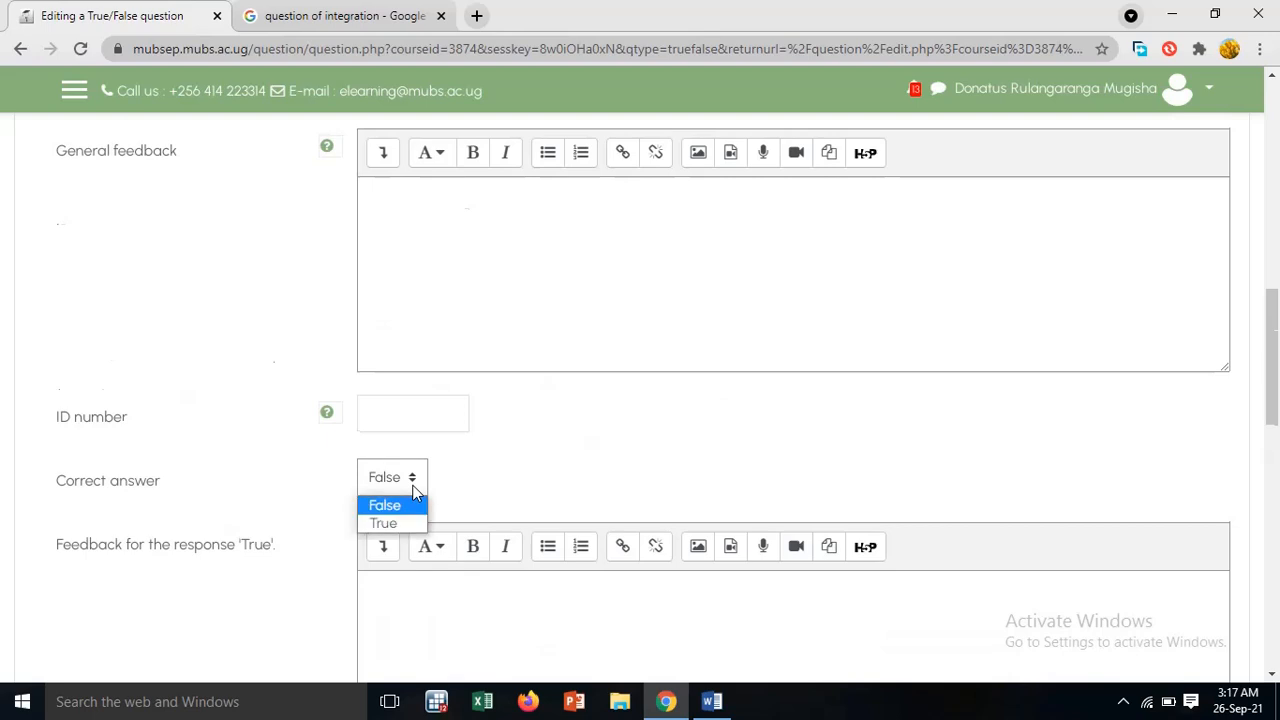
click(445, 486)
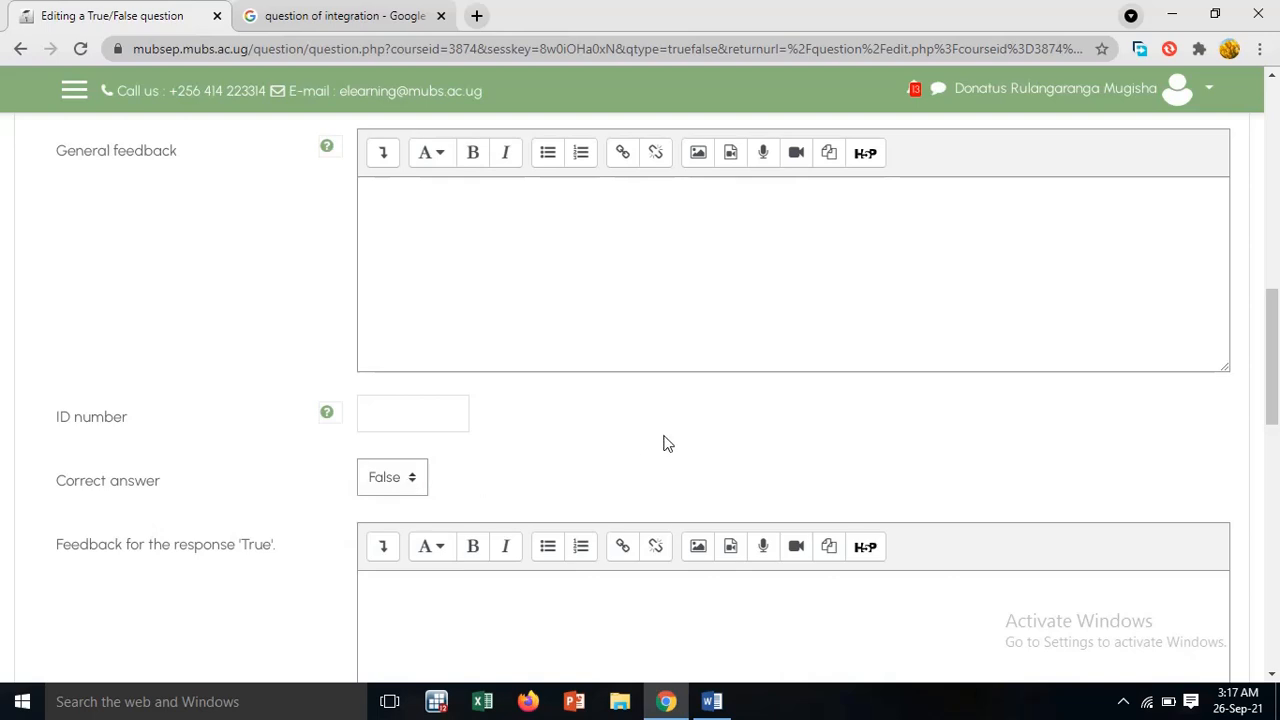
scroll(669, 443, up, 5)
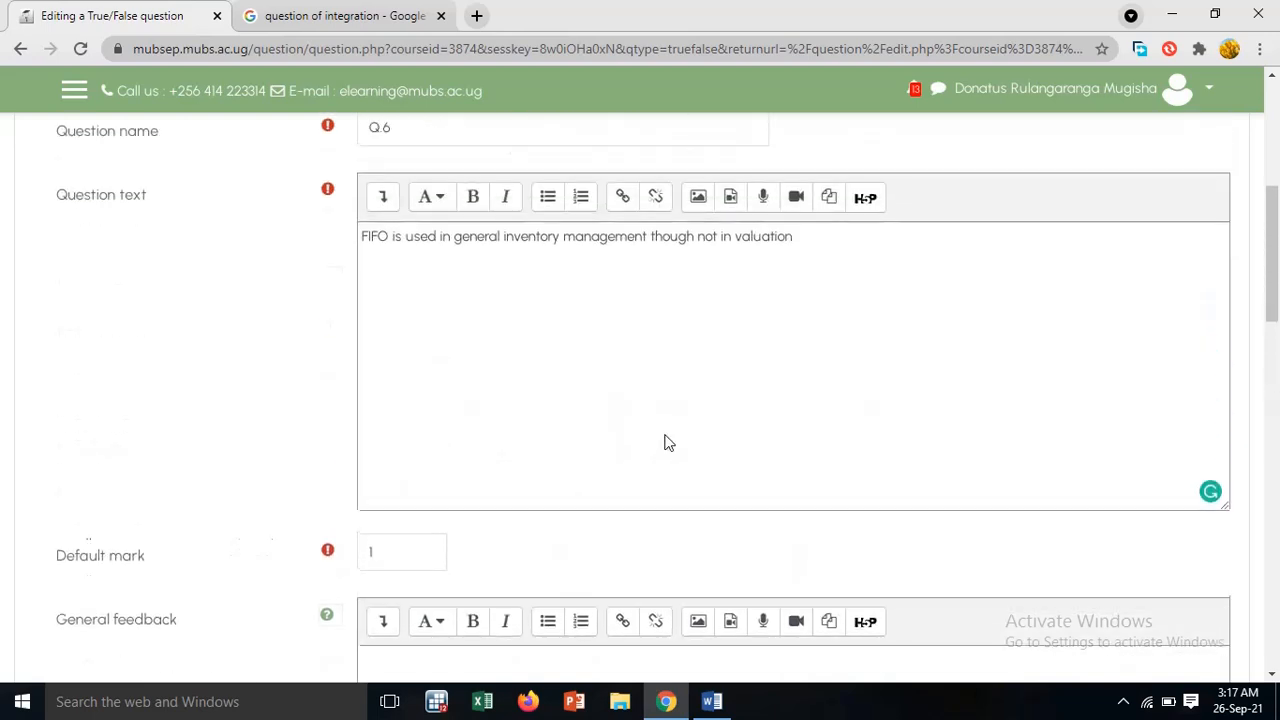
scroll(400, 554, down, 15)
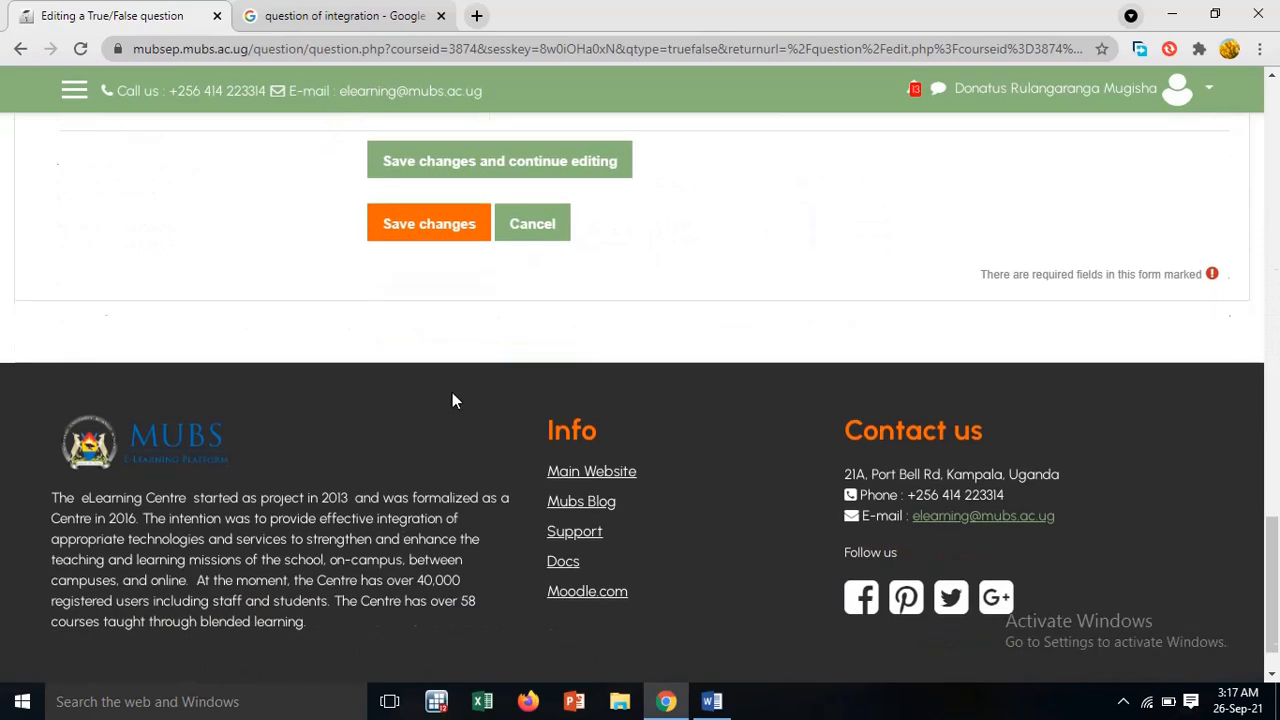
click(455, 224)
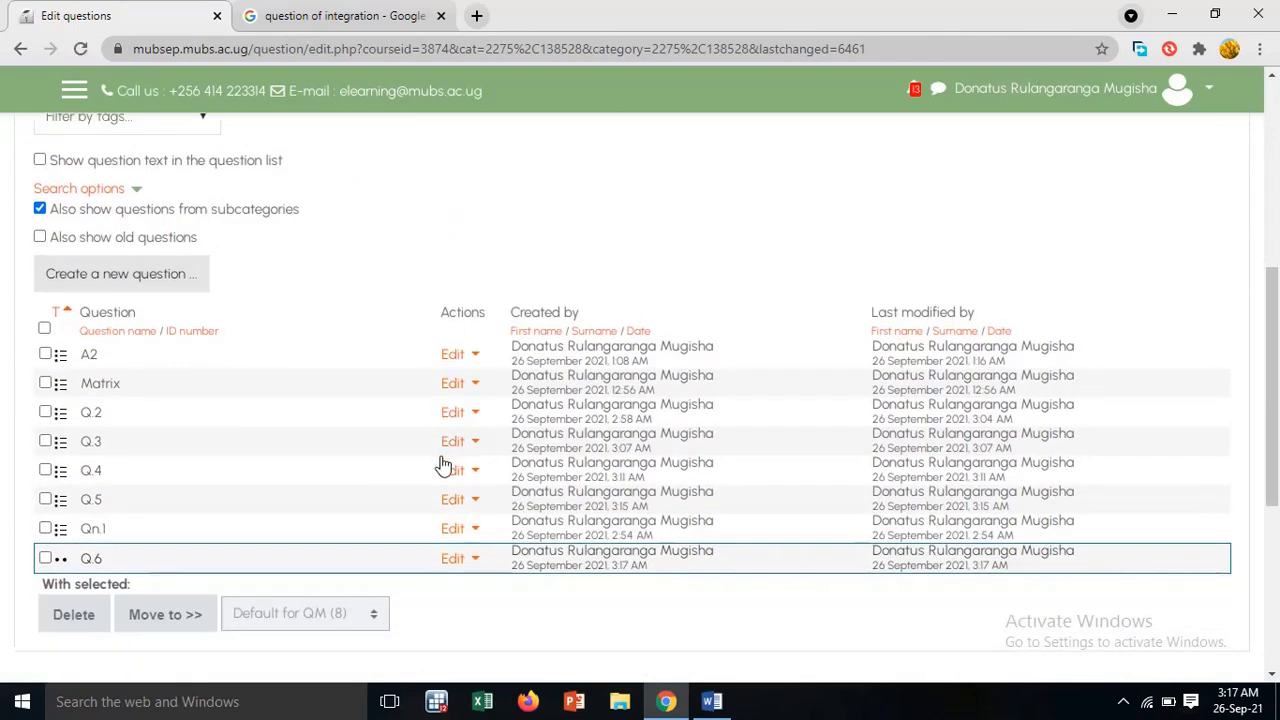
Preview question Q.6 from the question bank list and close the preview
click(477, 562)
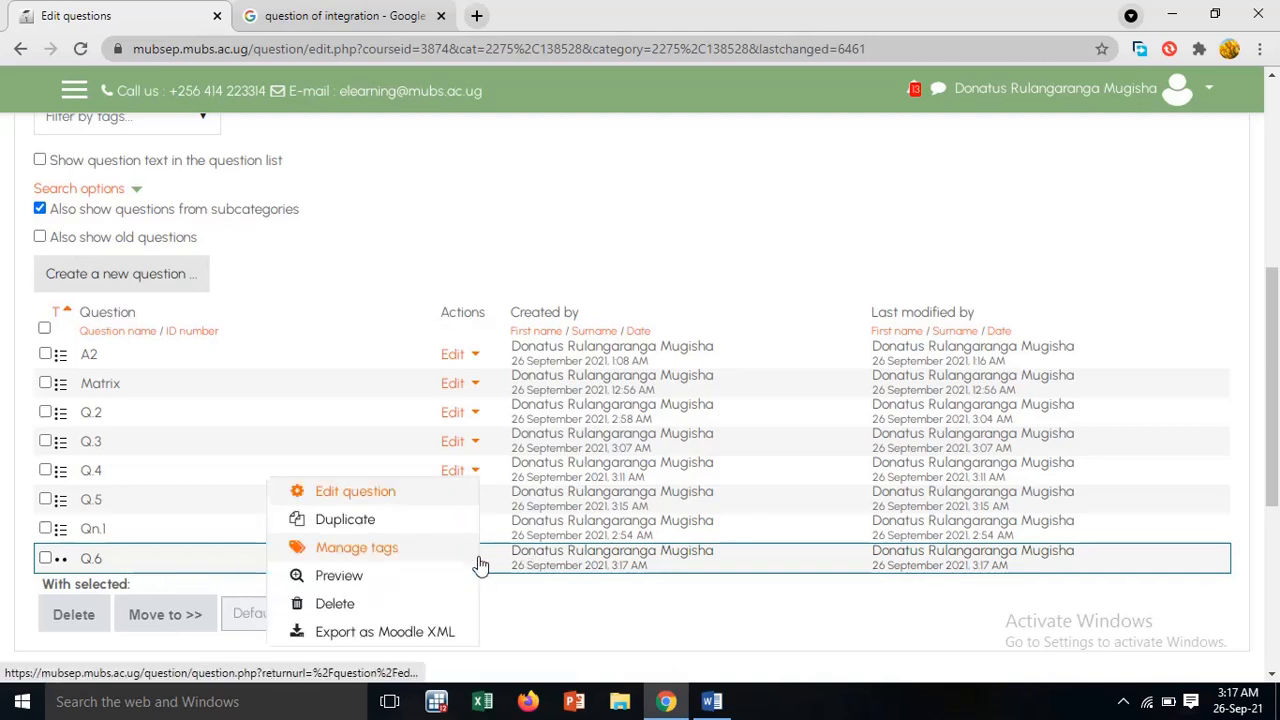
click(356, 580)
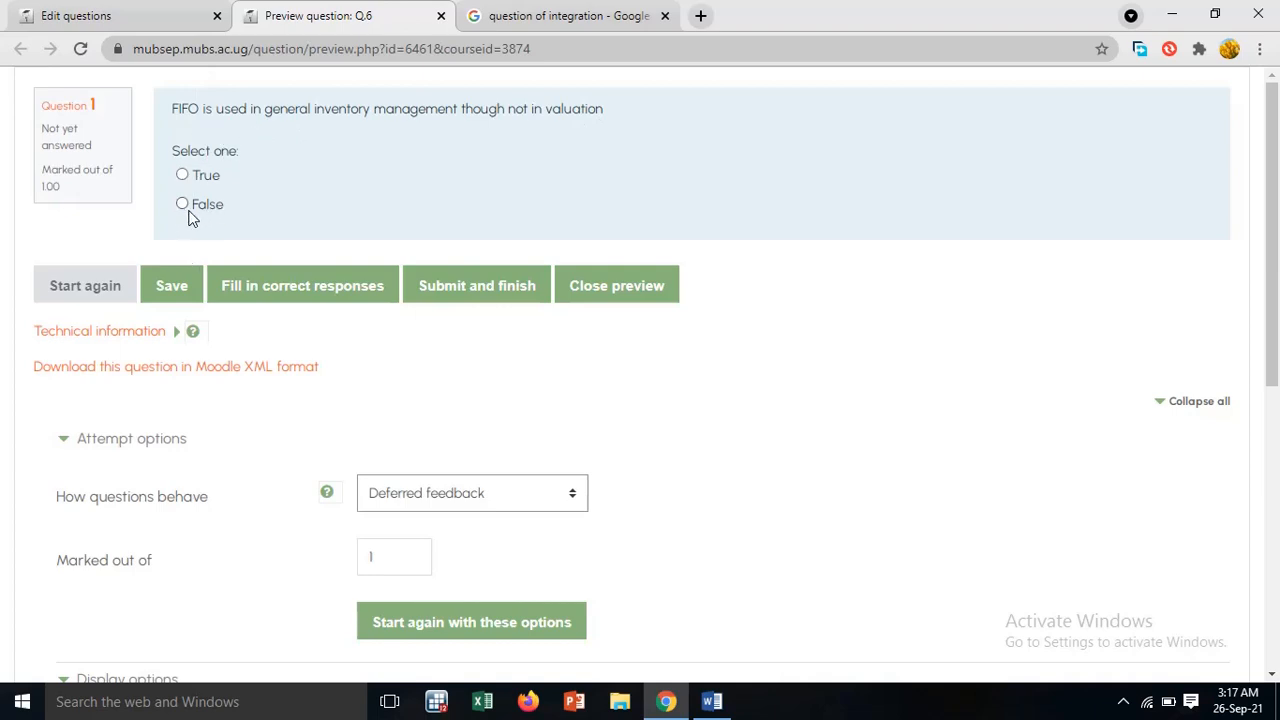
click(440, 16)
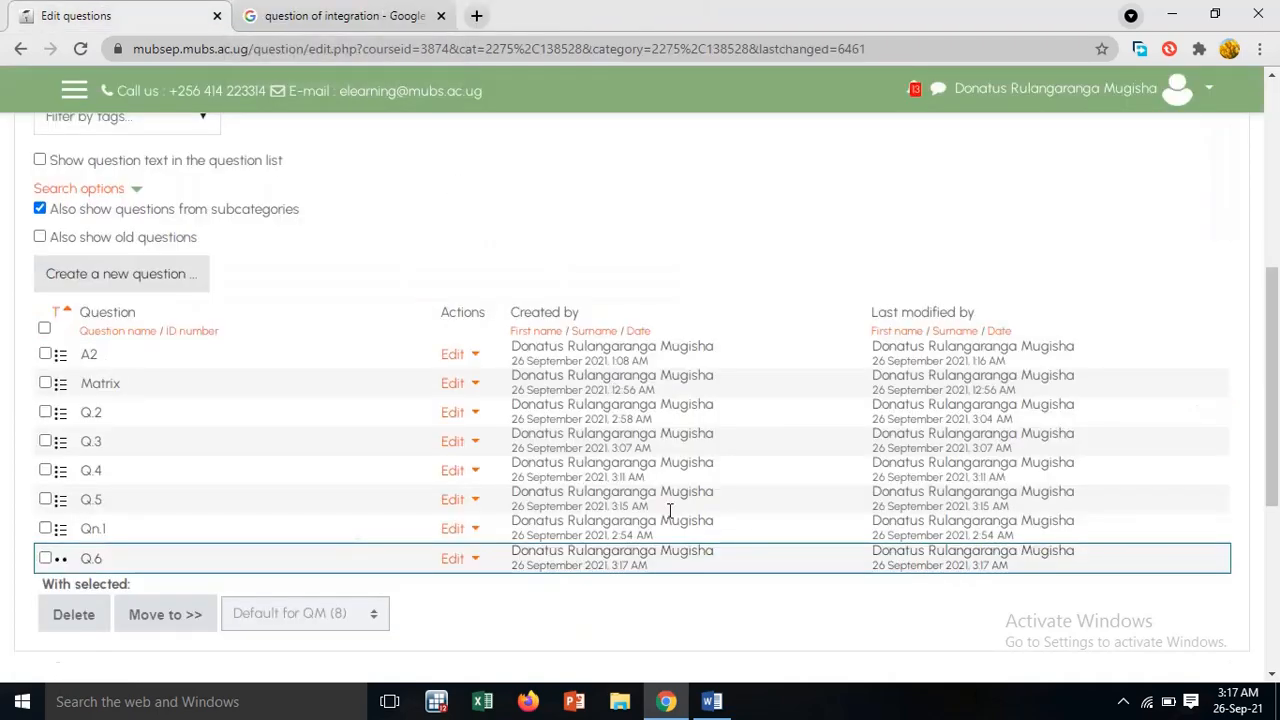
Switch to the Word document and copy the Q7 statement "Inventory management and valuation are the same"
click(711, 701)
scroll(621, 487, down, 3)
scroll(622, 487, down, 1)
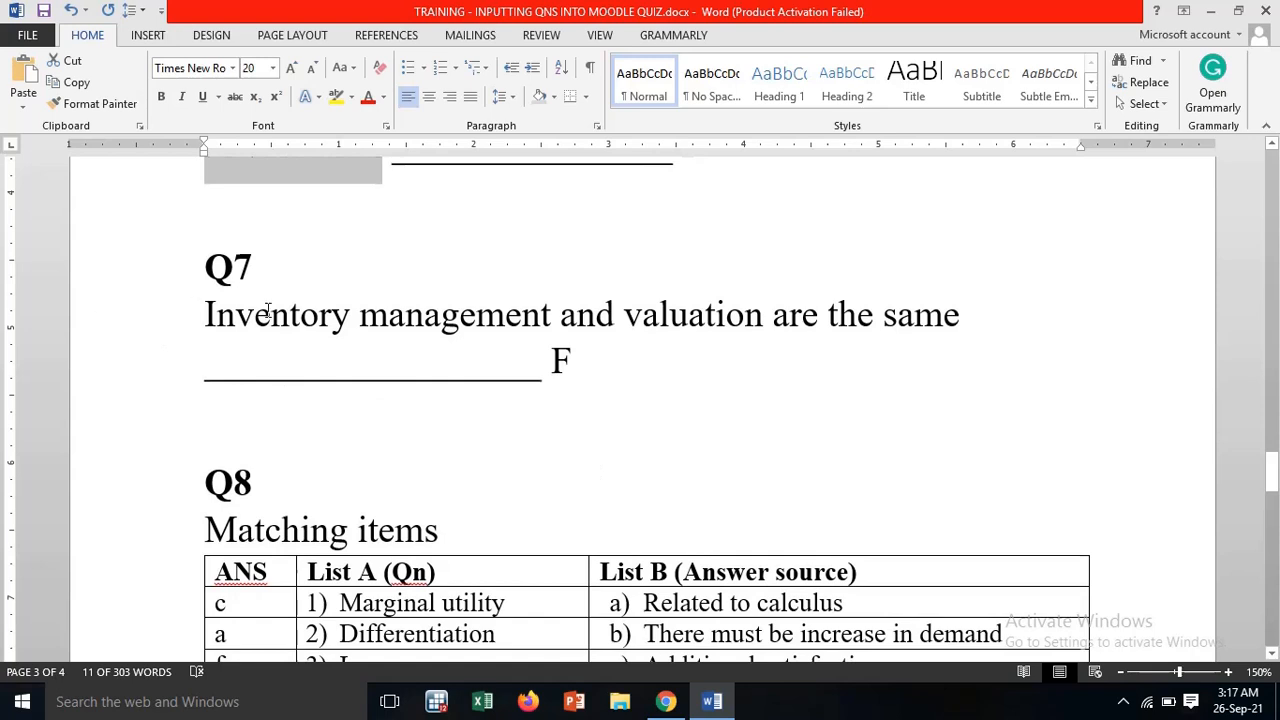
drag(206, 316, 968, 336)
right_click(918, 316)
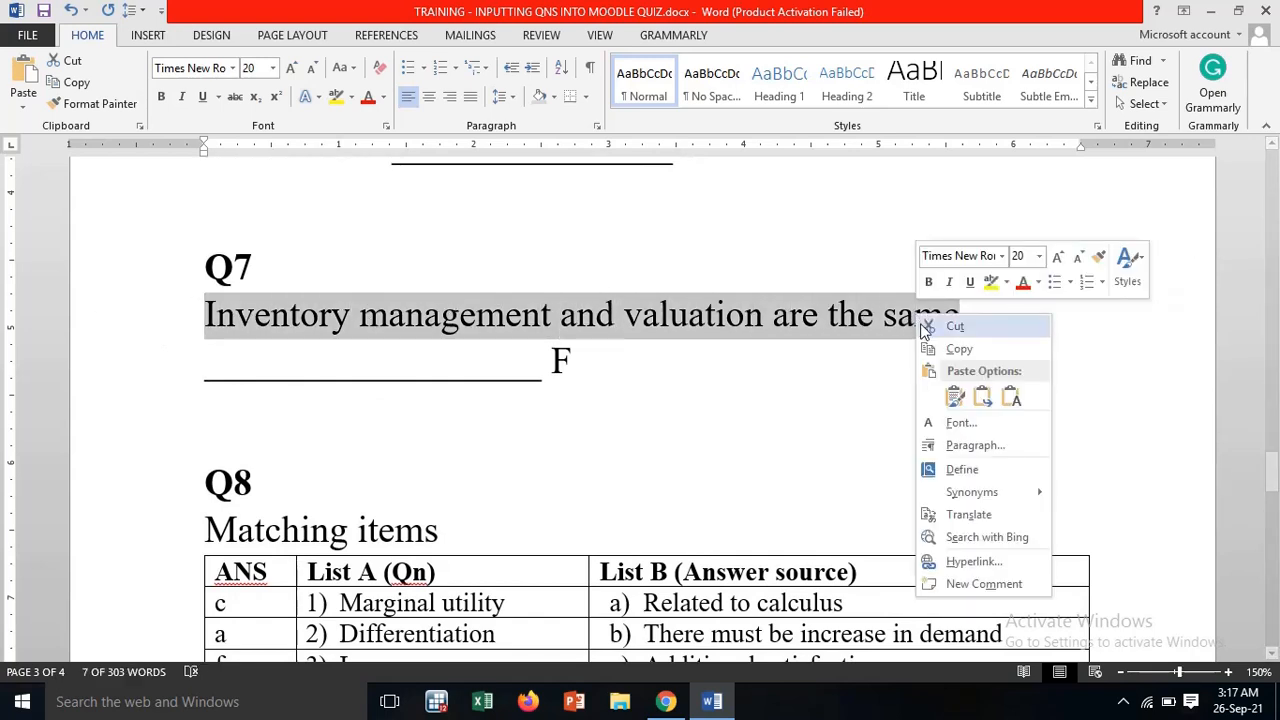
click(958, 349)
Return to Moodle in Chrome and create another True/False question for the copied inventory management statement
click(665, 701)
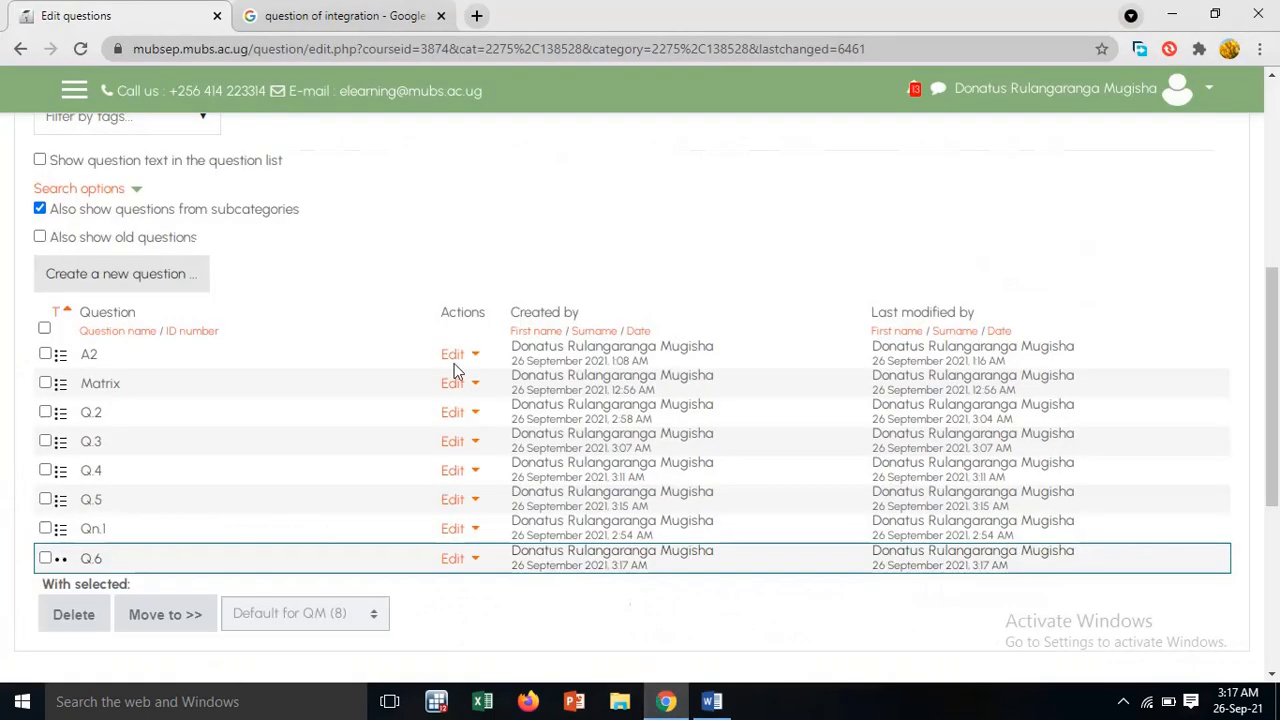
click(137, 282)
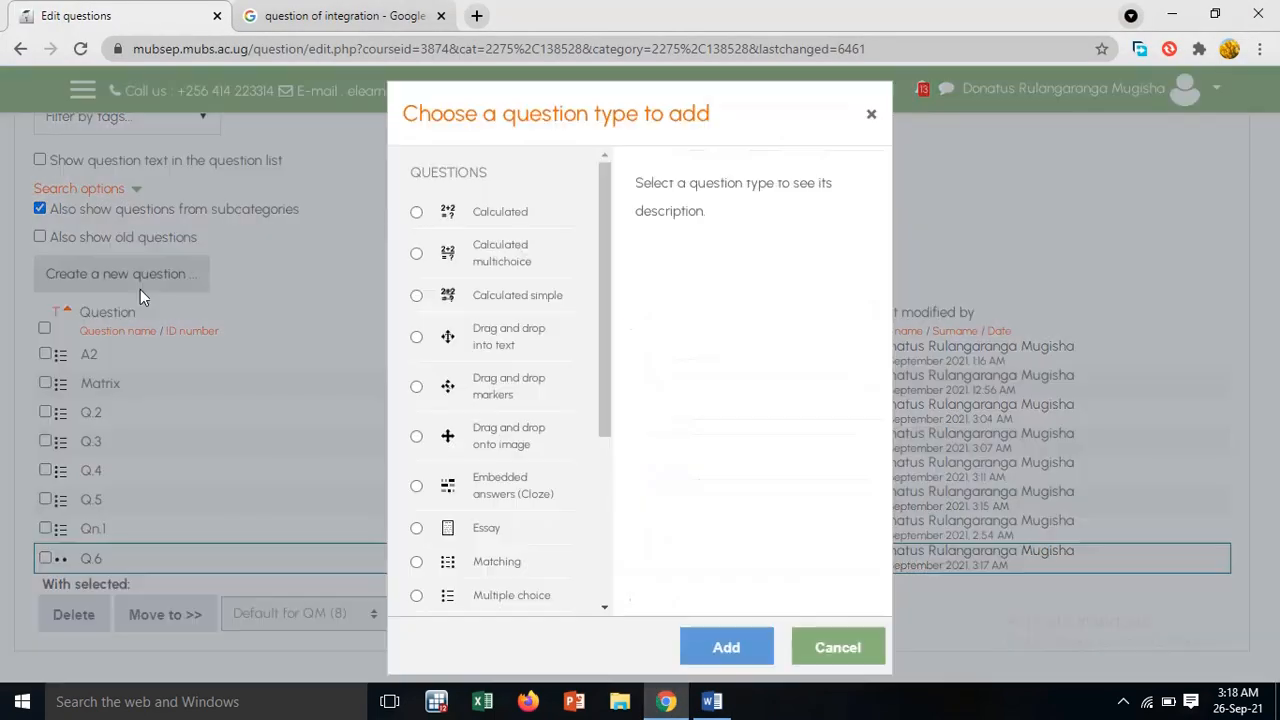
scroll(505, 476, down, 3)
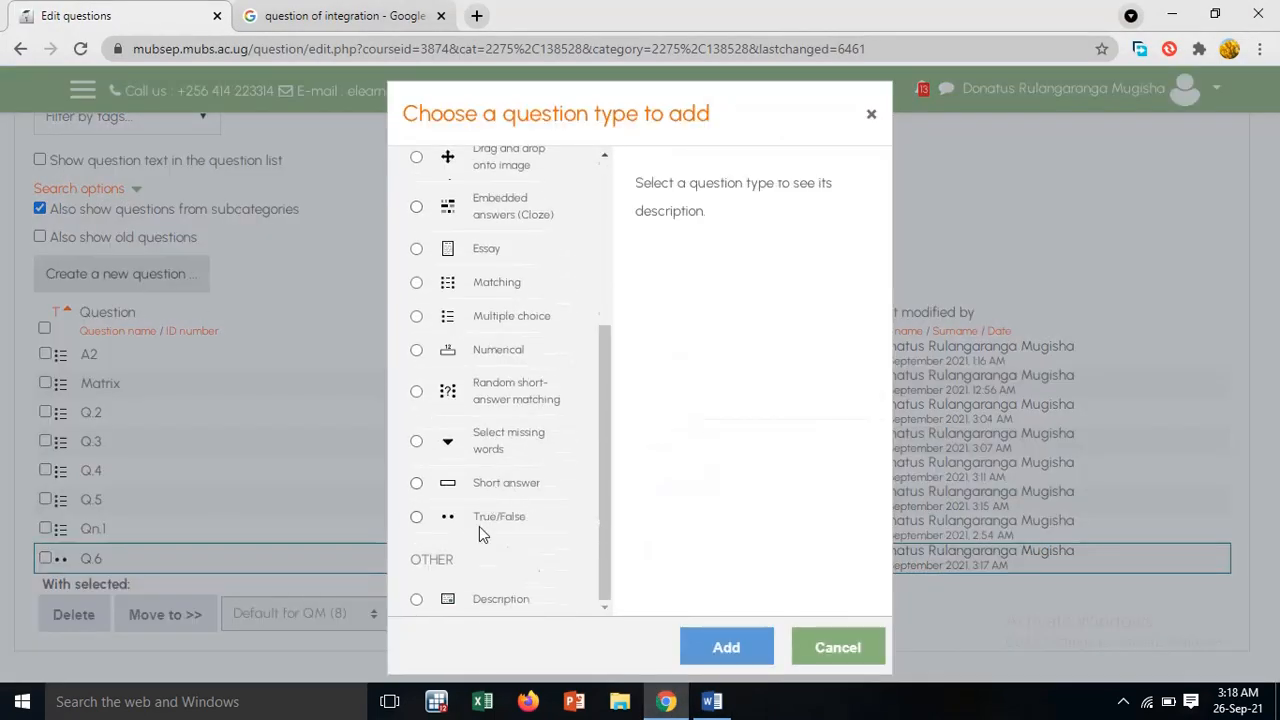
click(416, 517)
click(724, 644)
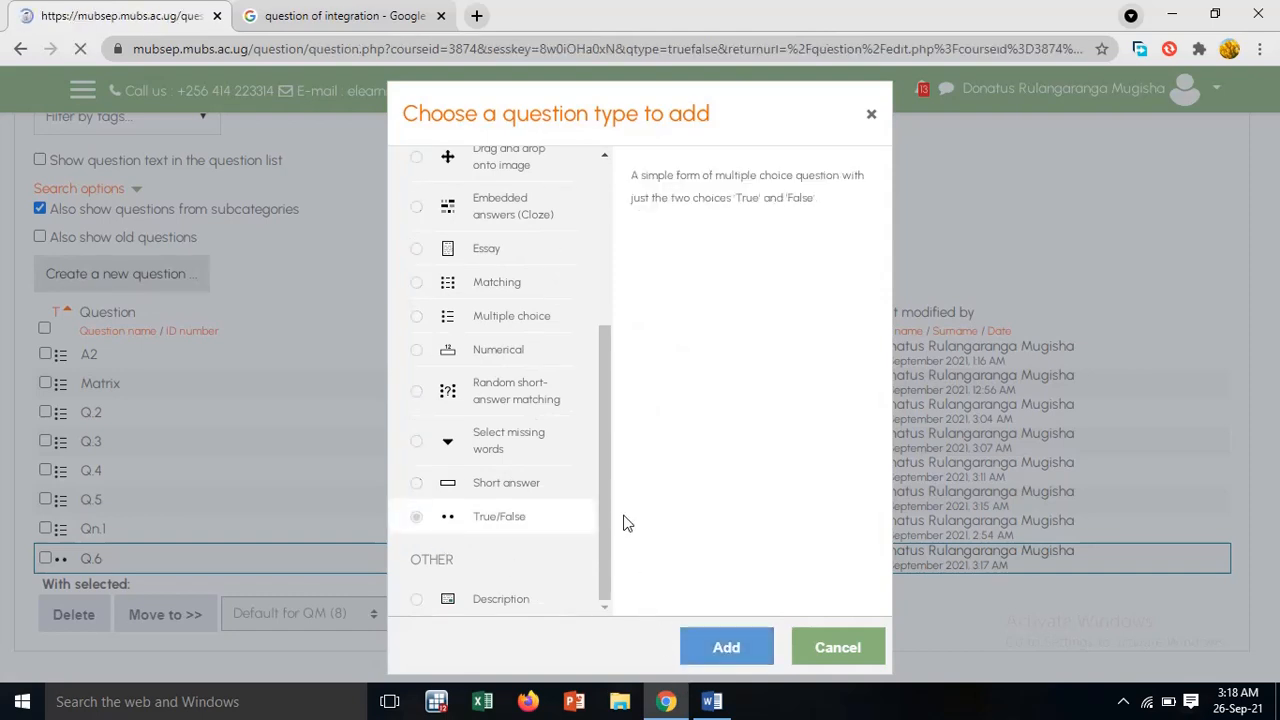
Check the question number in Word, name the Moodle question Q.7 and paste the copied statement as its question text
scroll(454, 500, down, 3)
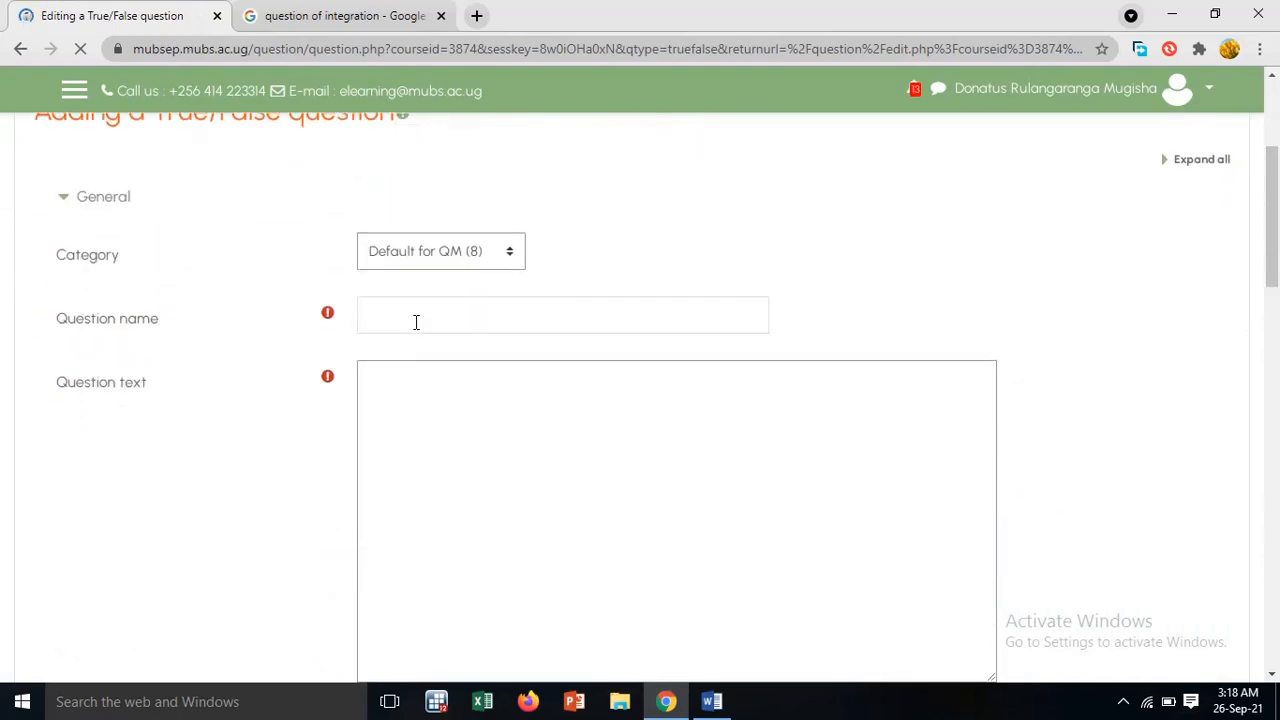
click(415, 322)
click(712, 701)
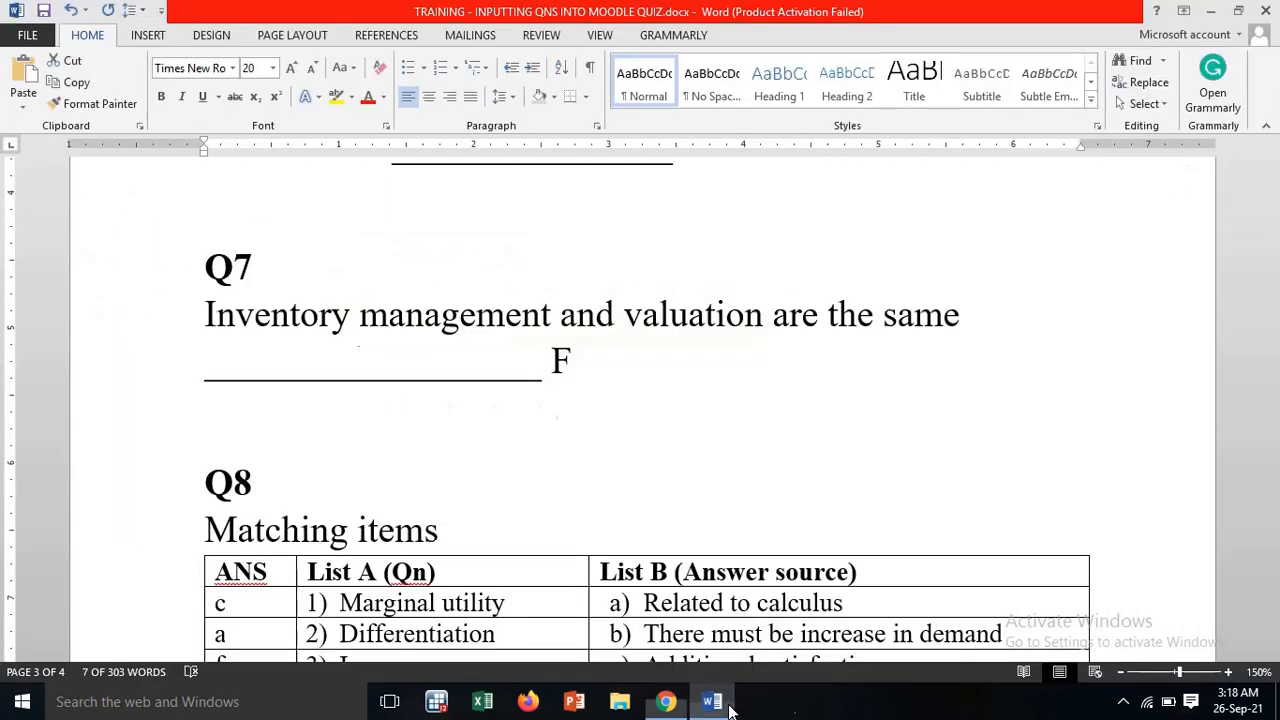
click(666, 701)
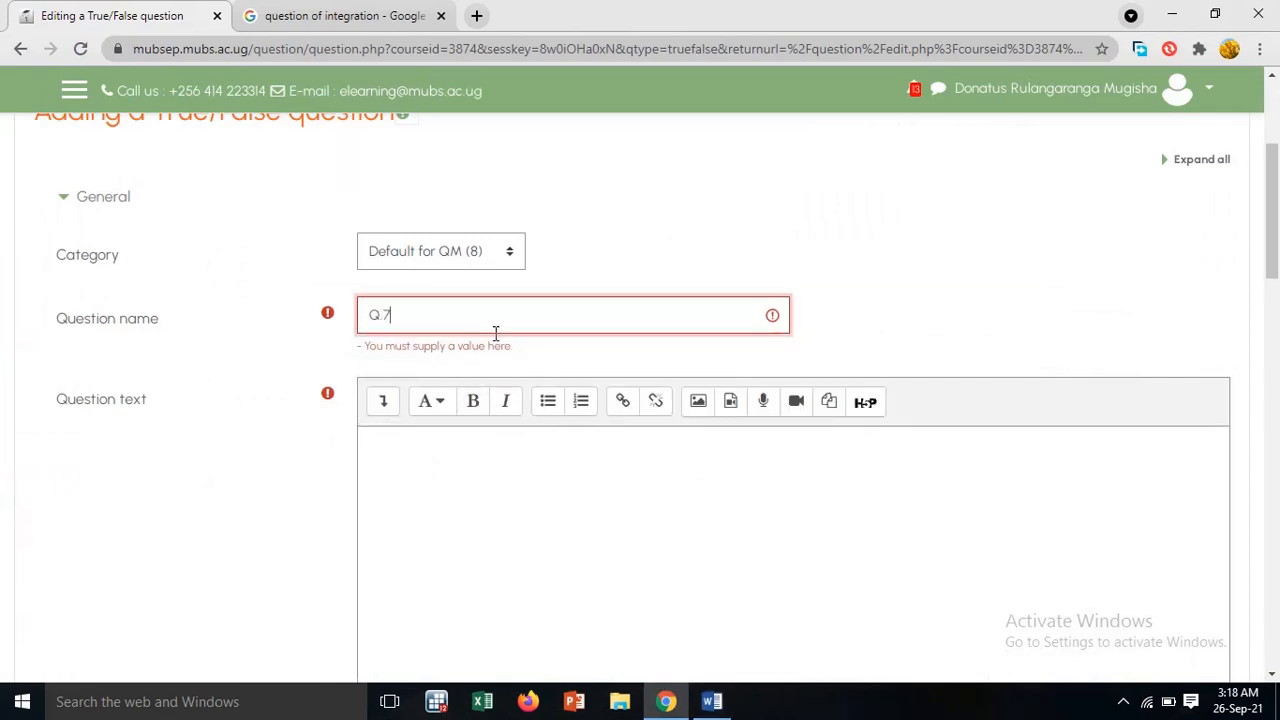
click(416, 455)
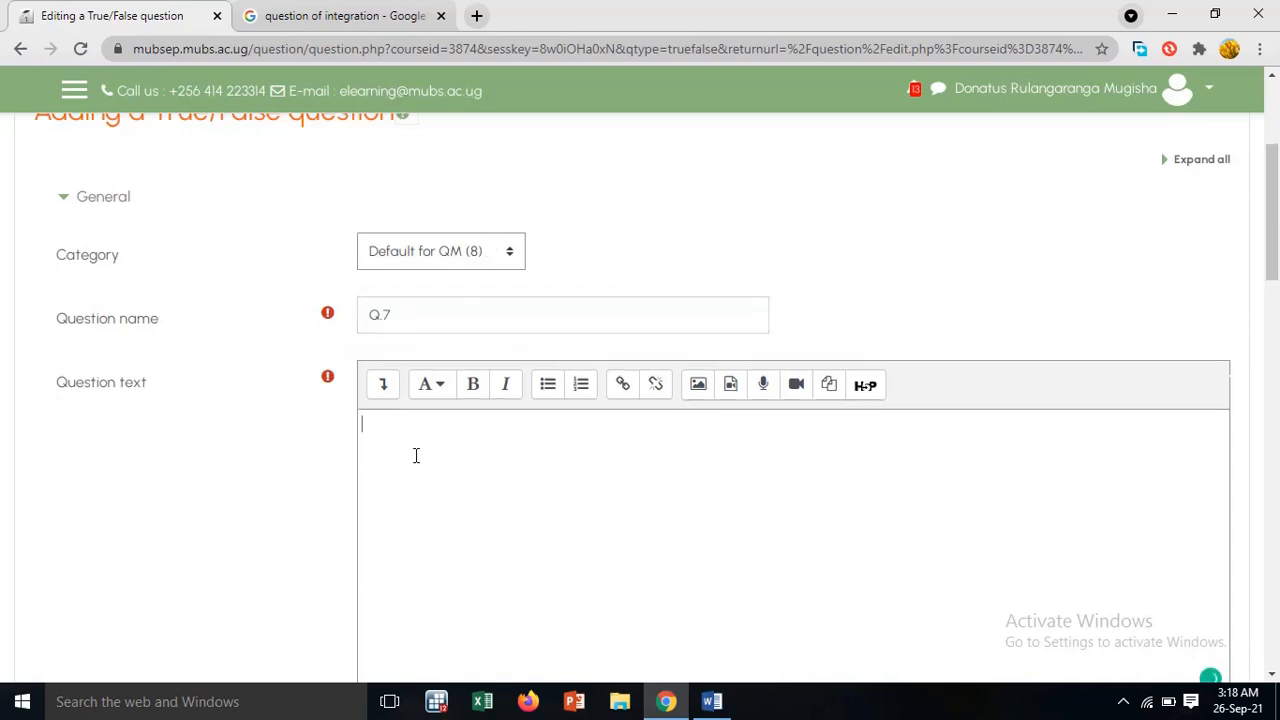
key(ctrl+v)
Keep False as the correct answer for the inventory management statement and save question Q.7
scroll(416, 455, down, 6)
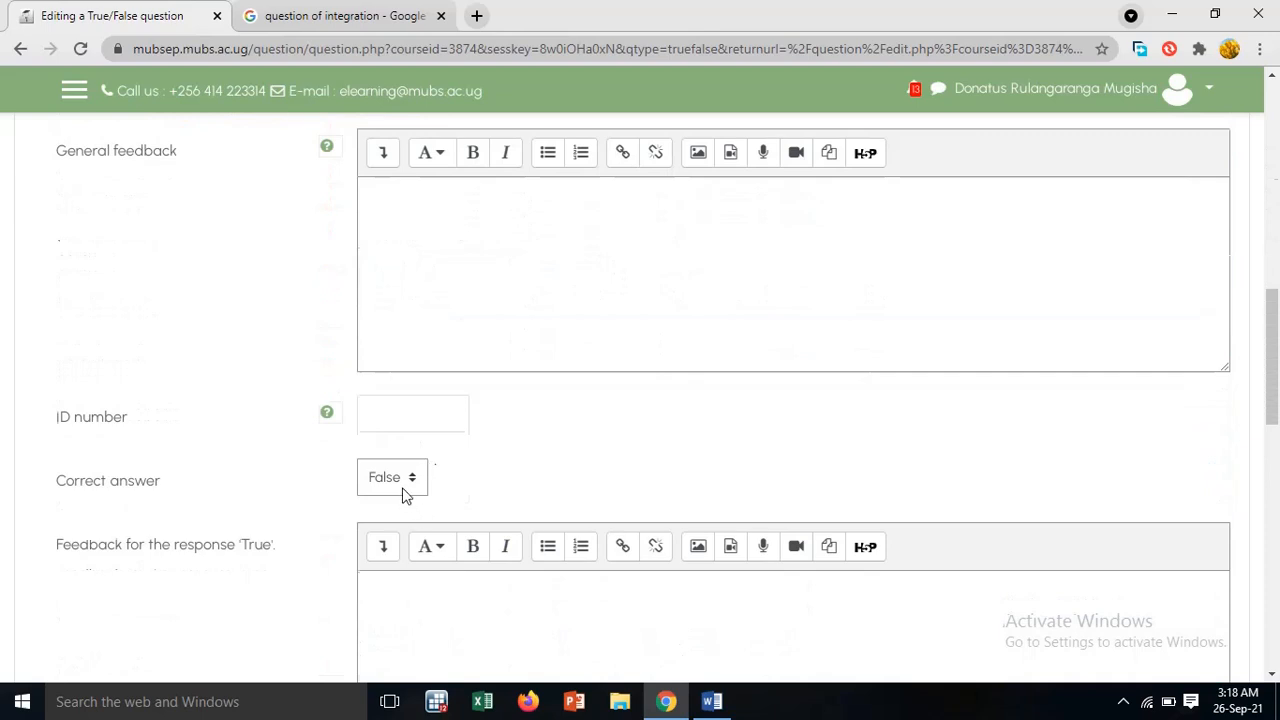
scroll(430, 530, down, 8)
click(458, 416)
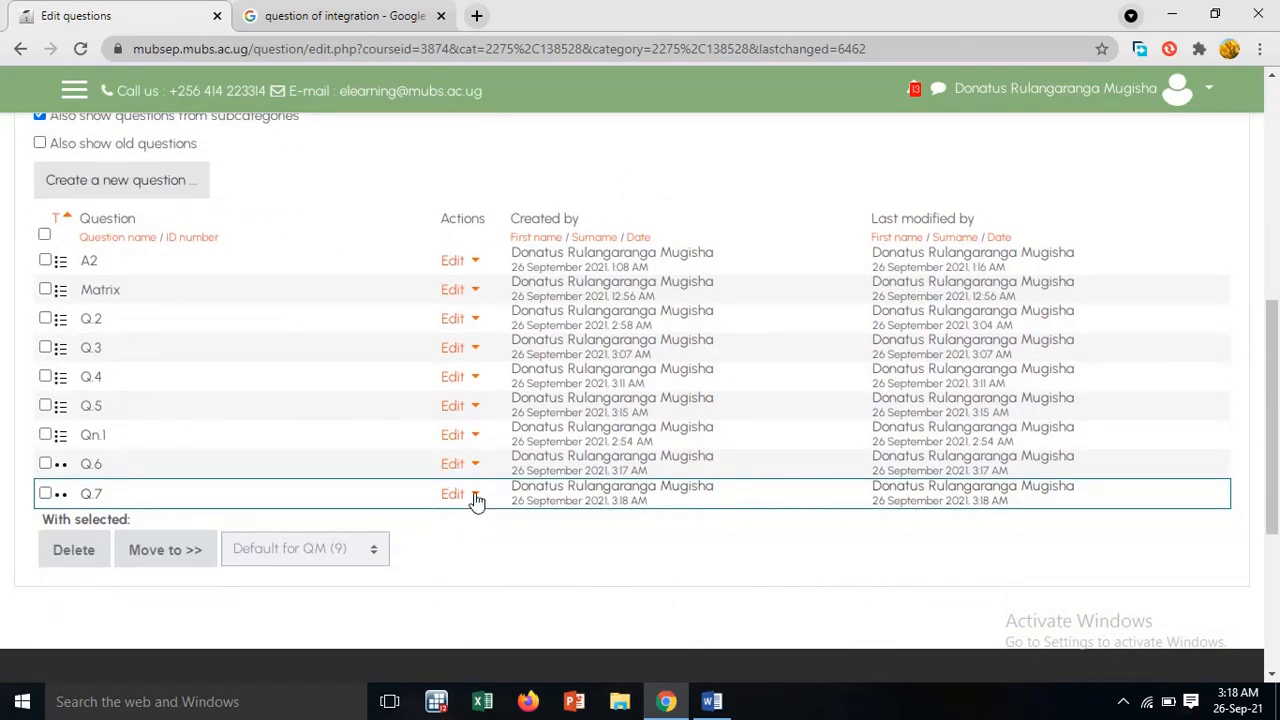
Preview question Q.7 from the question bank list and close the preview
click(475, 496)
click(395, 512)
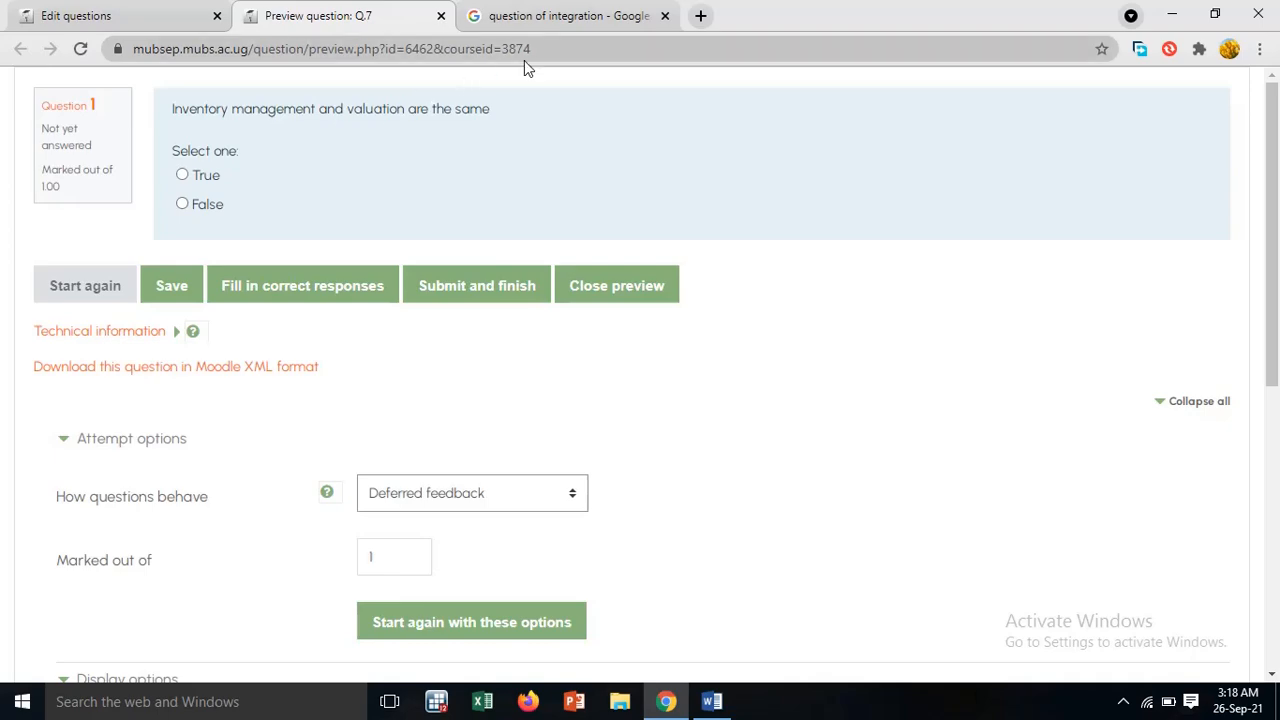
click(441, 16)
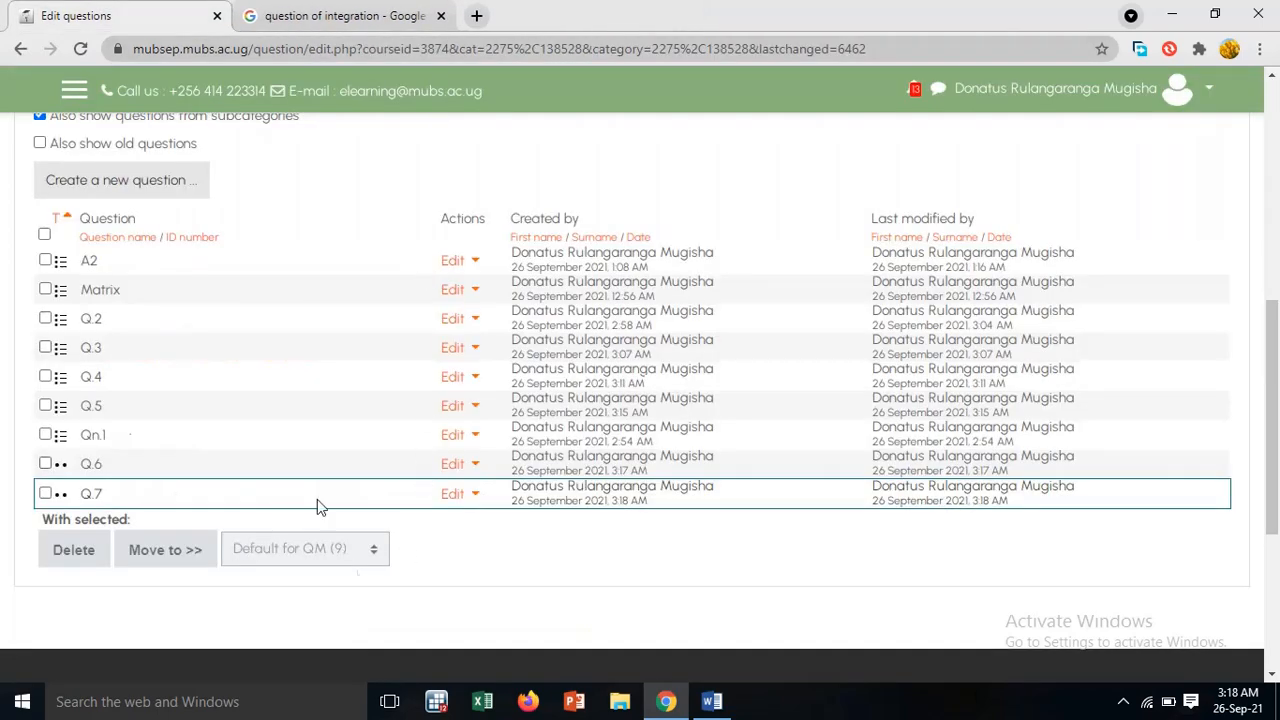
Switch to Word and examine the Q8 matching table's answer key, List A questions and List B answer source
click(712, 701)
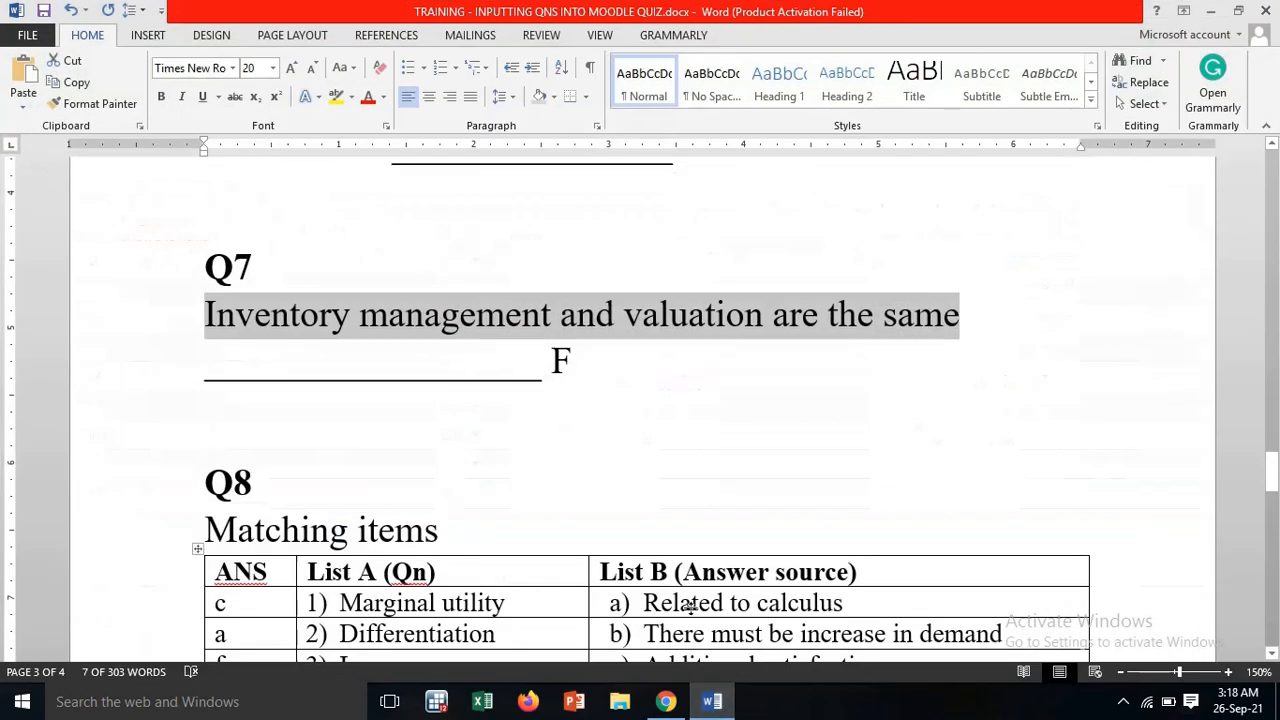
scroll(681, 484, up, 4)
scroll(681, 484, down, 4)
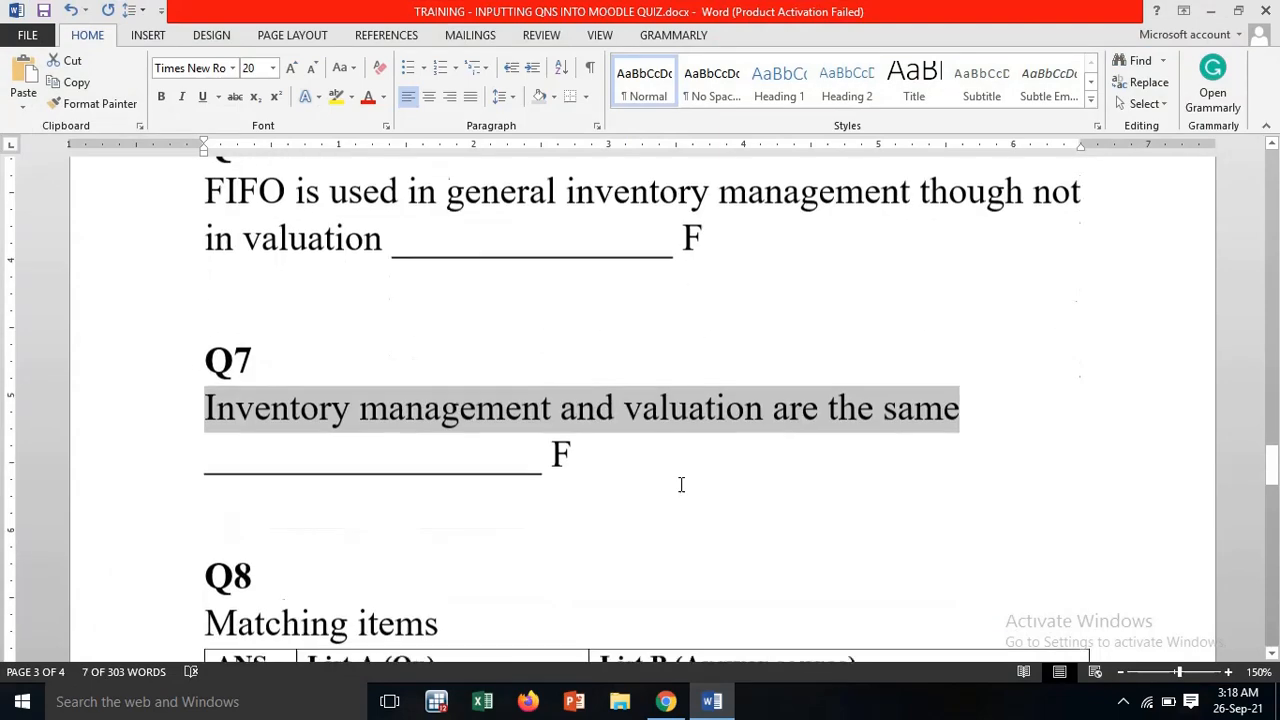
scroll(633, 549, down, 5)
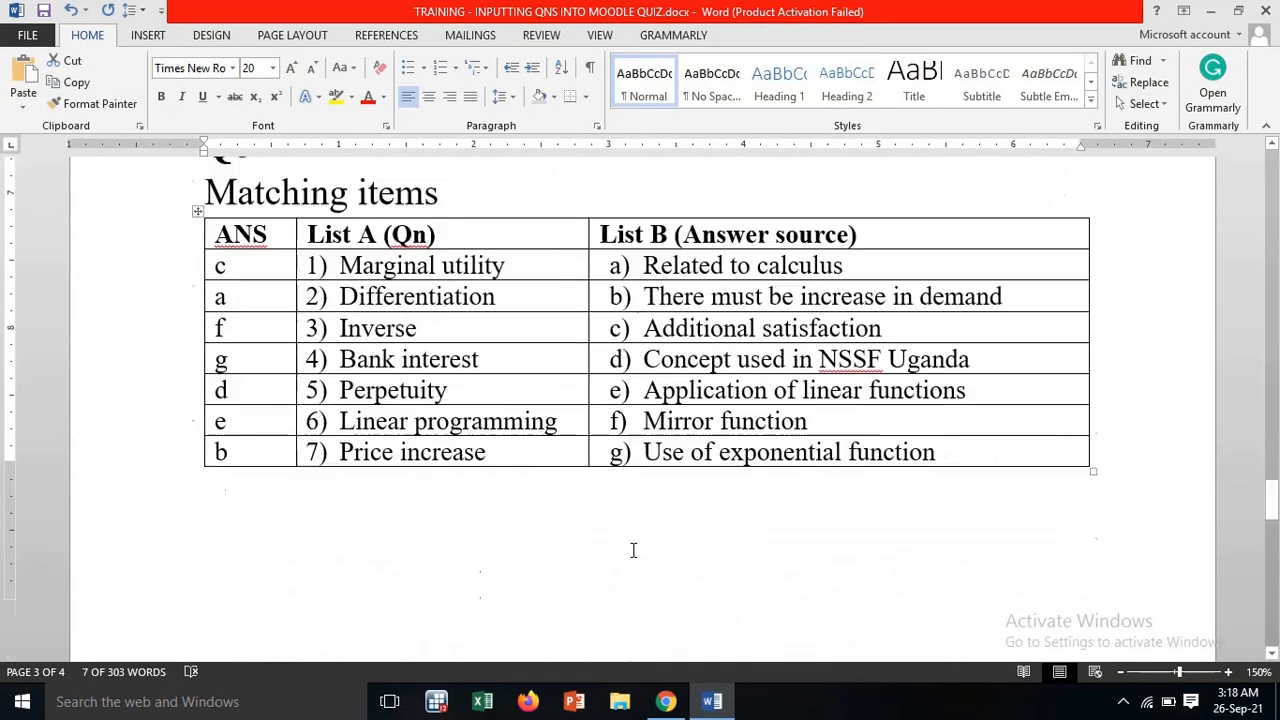
scroll(632, 548, up, 3)
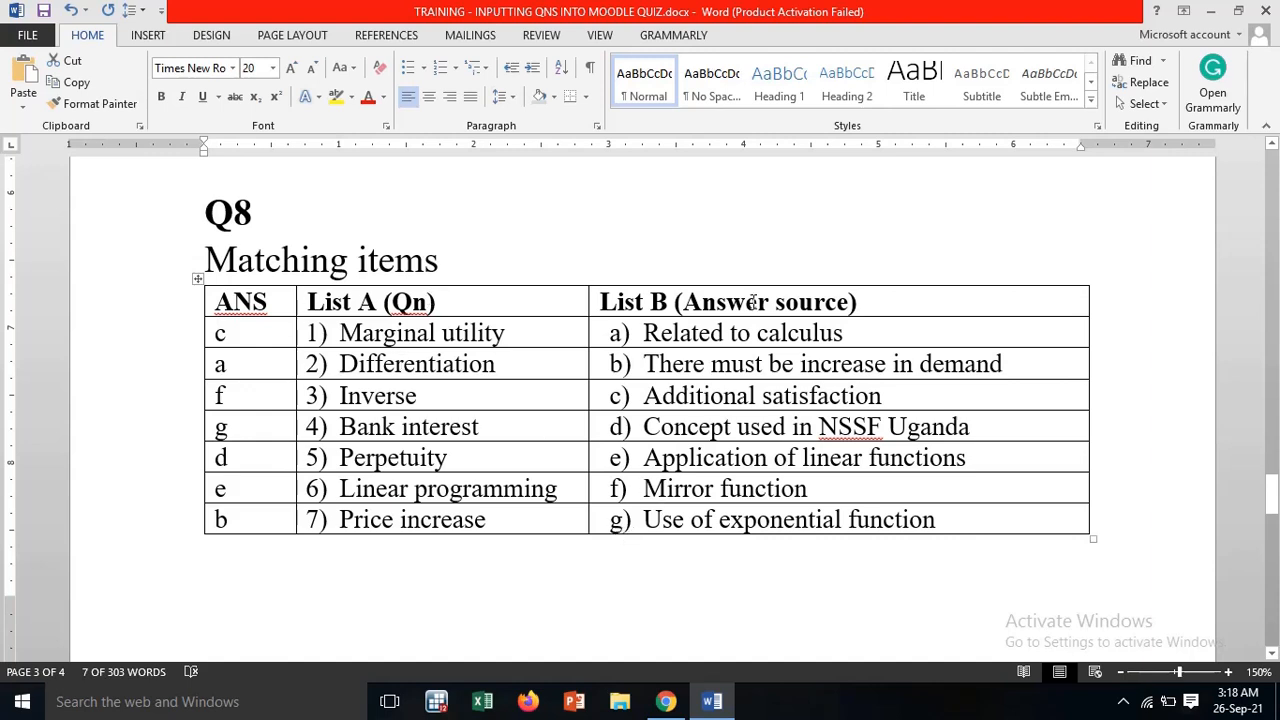
drag(232, 326, 258, 540)
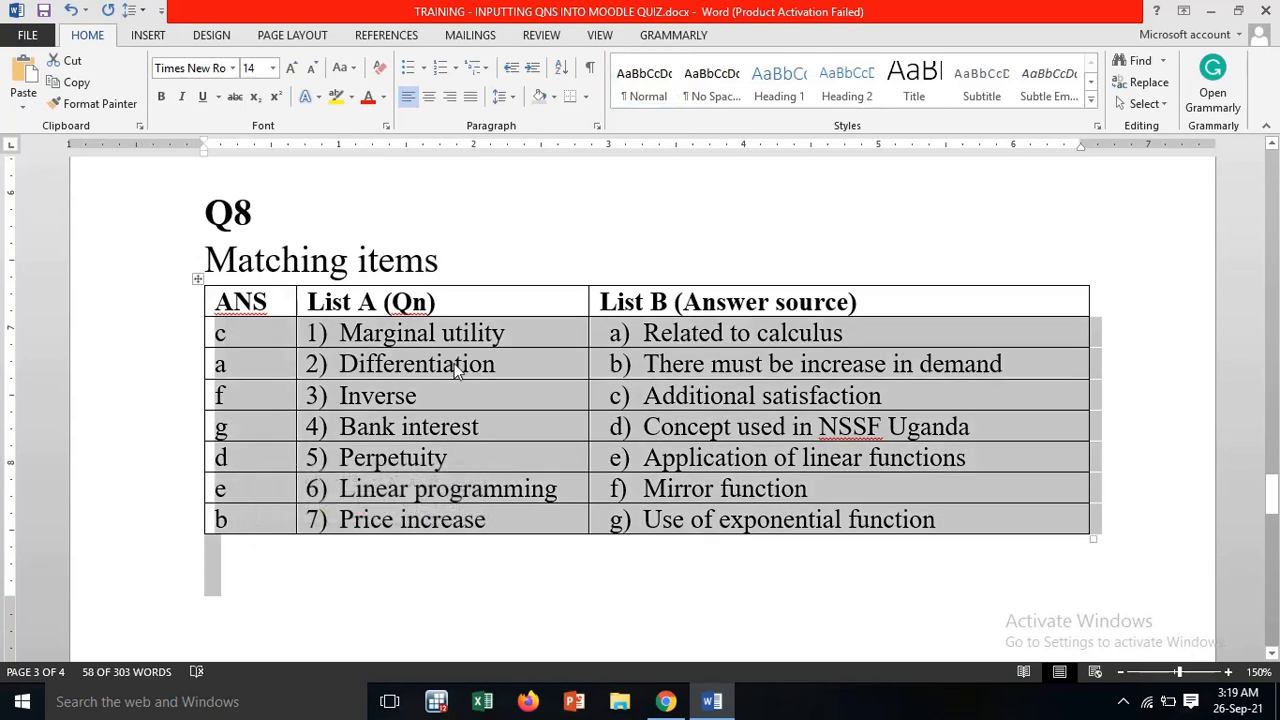
click(456, 364)
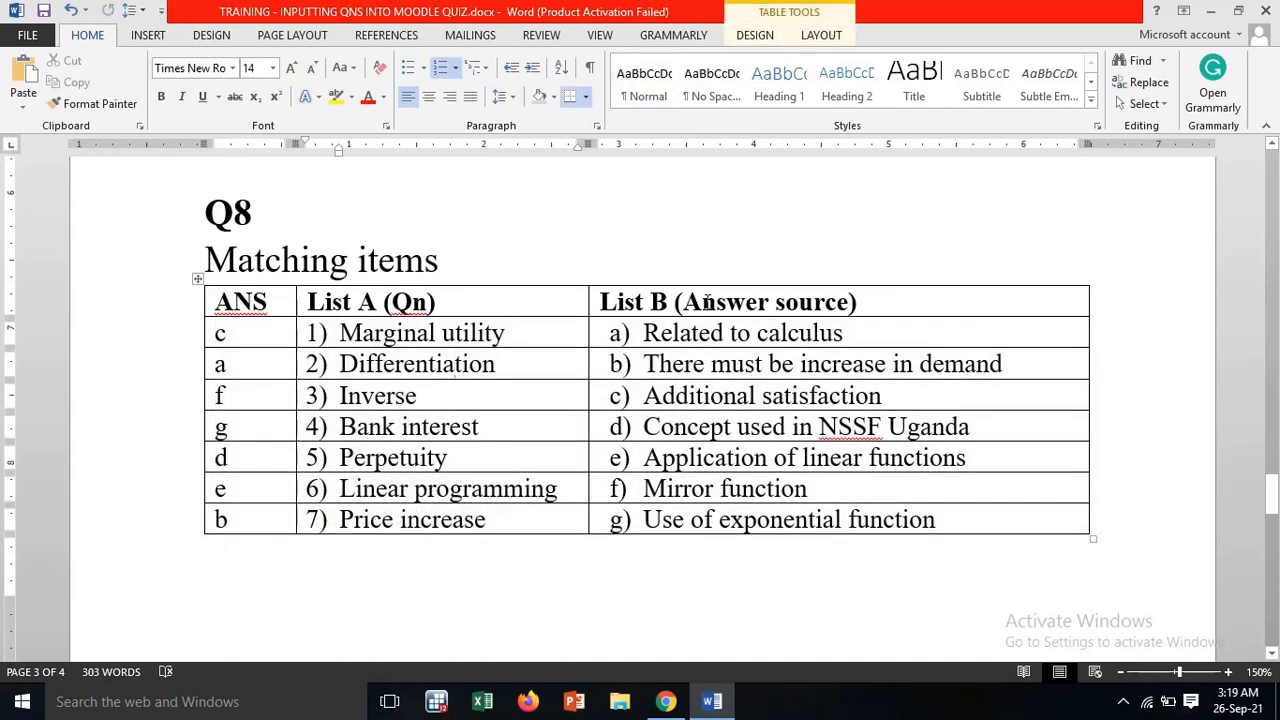
drag(454, 297, 460, 526)
drag(767, 291, 760, 535)
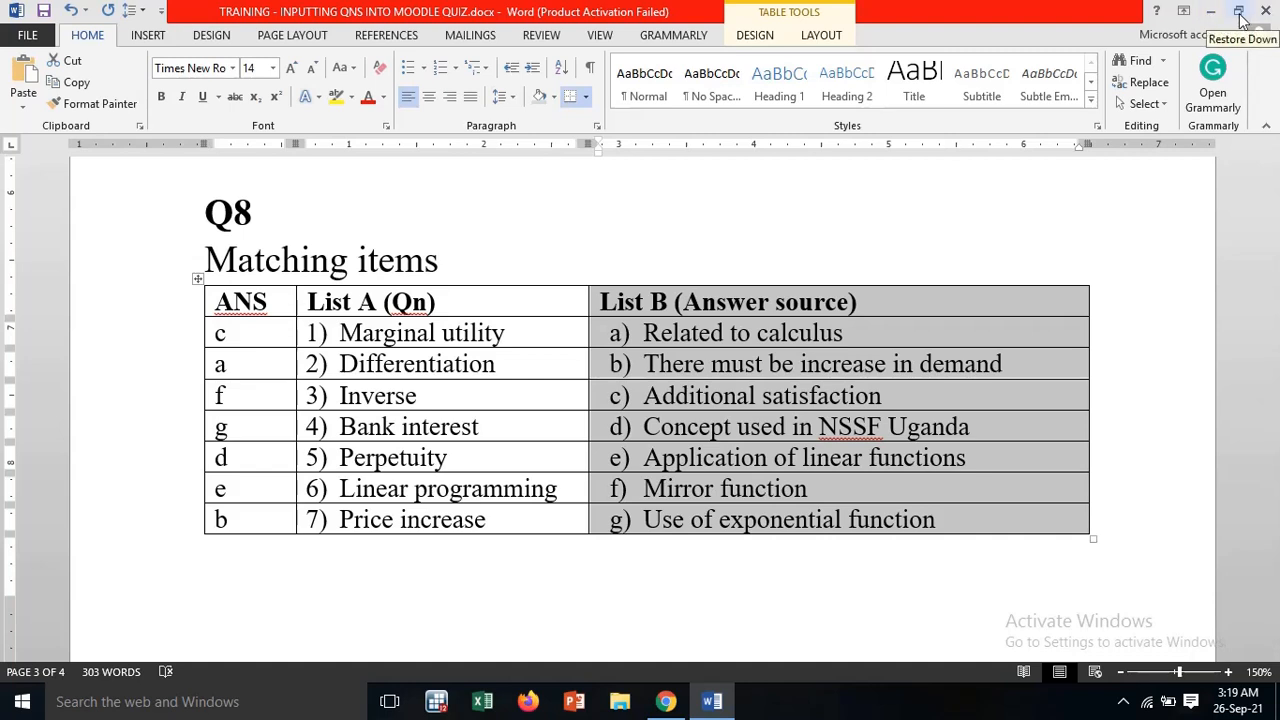
Restore the Word and Chrome windows to floating size and narrow Chrome so the Word document shows beside it
click(1240, 12)
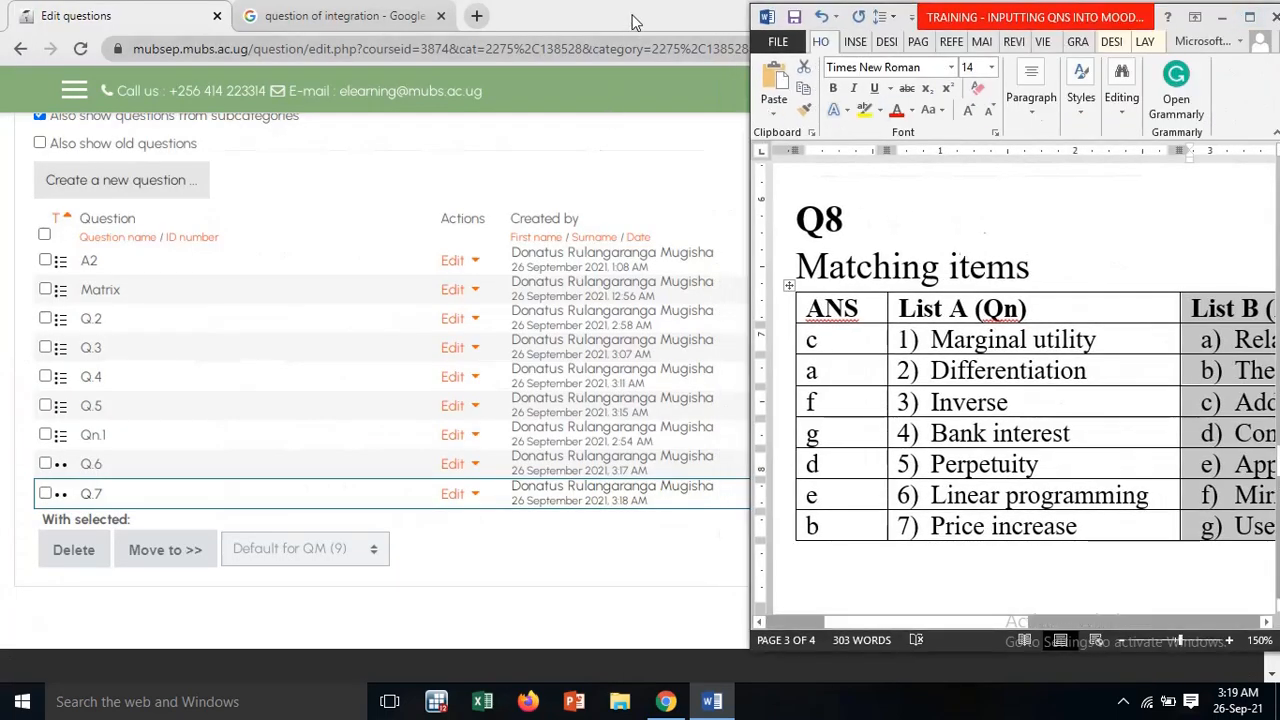
double_click(632, 22)
click(1215, 12)
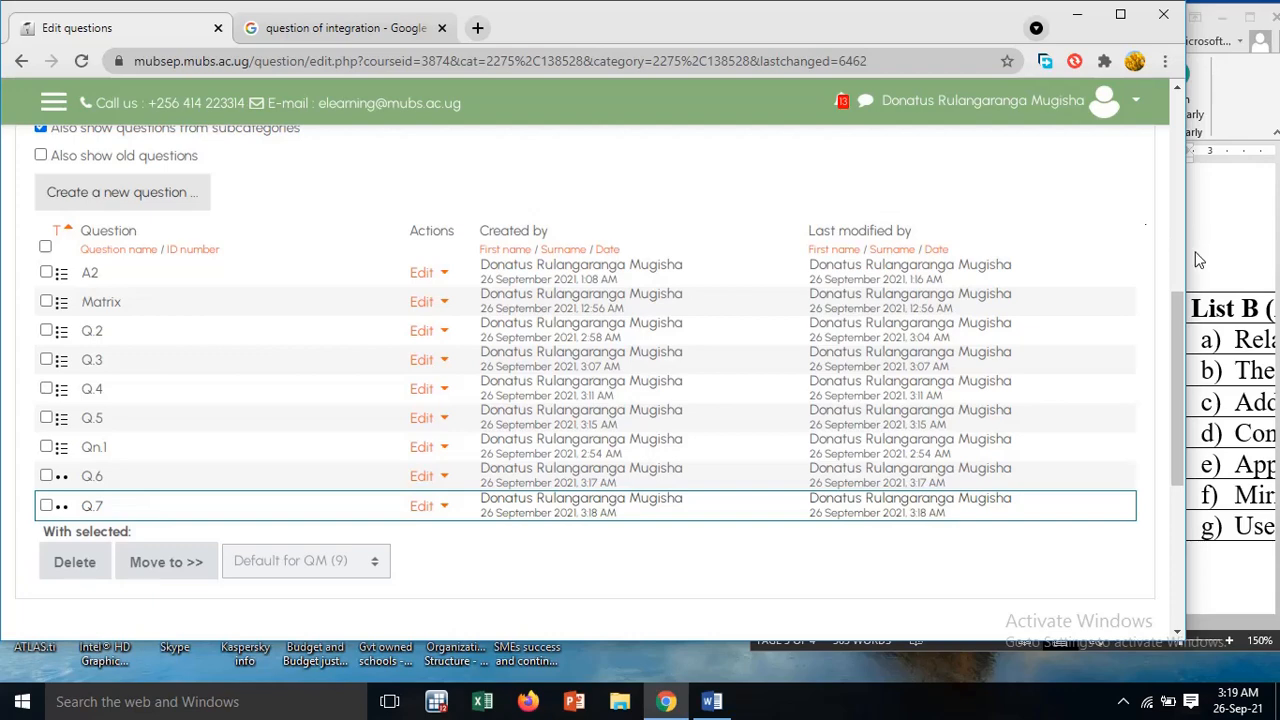
drag(1186, 262, 765, 300)
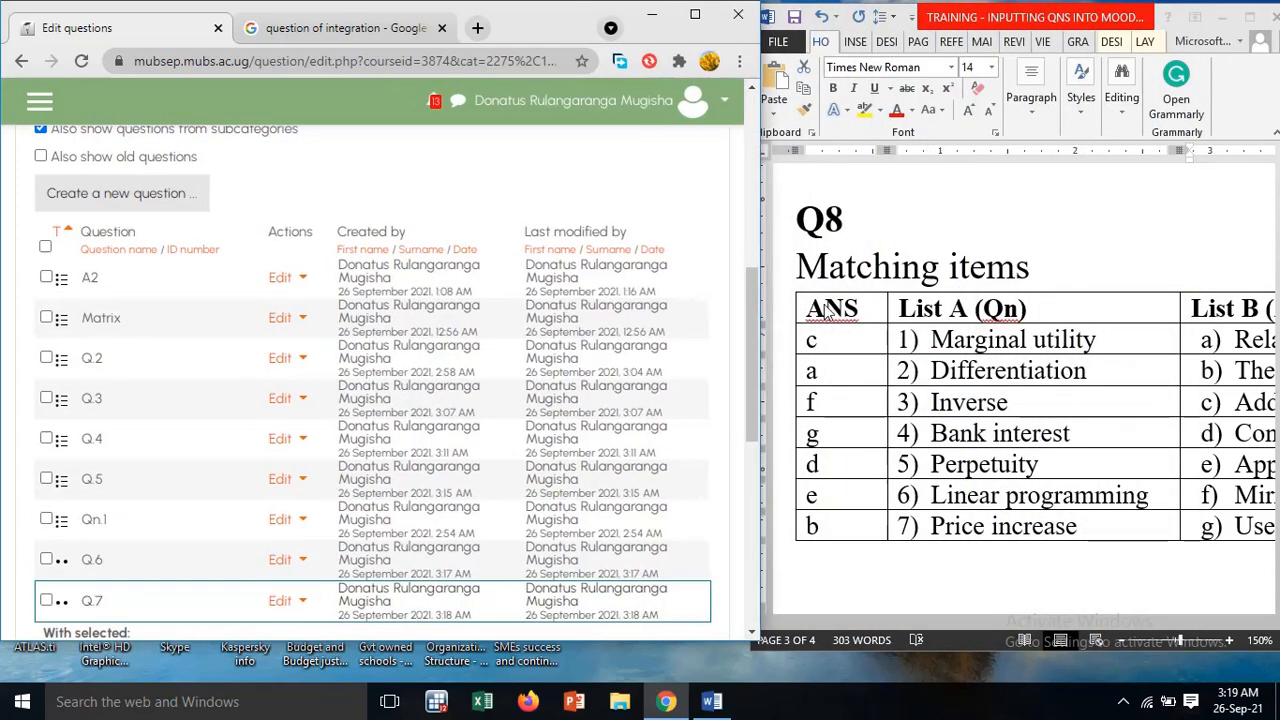
Reposition and widen the Word window beside Chrome and zoom it to 120% so List A and List B both show
drag(1104, 16, 1047, 22)
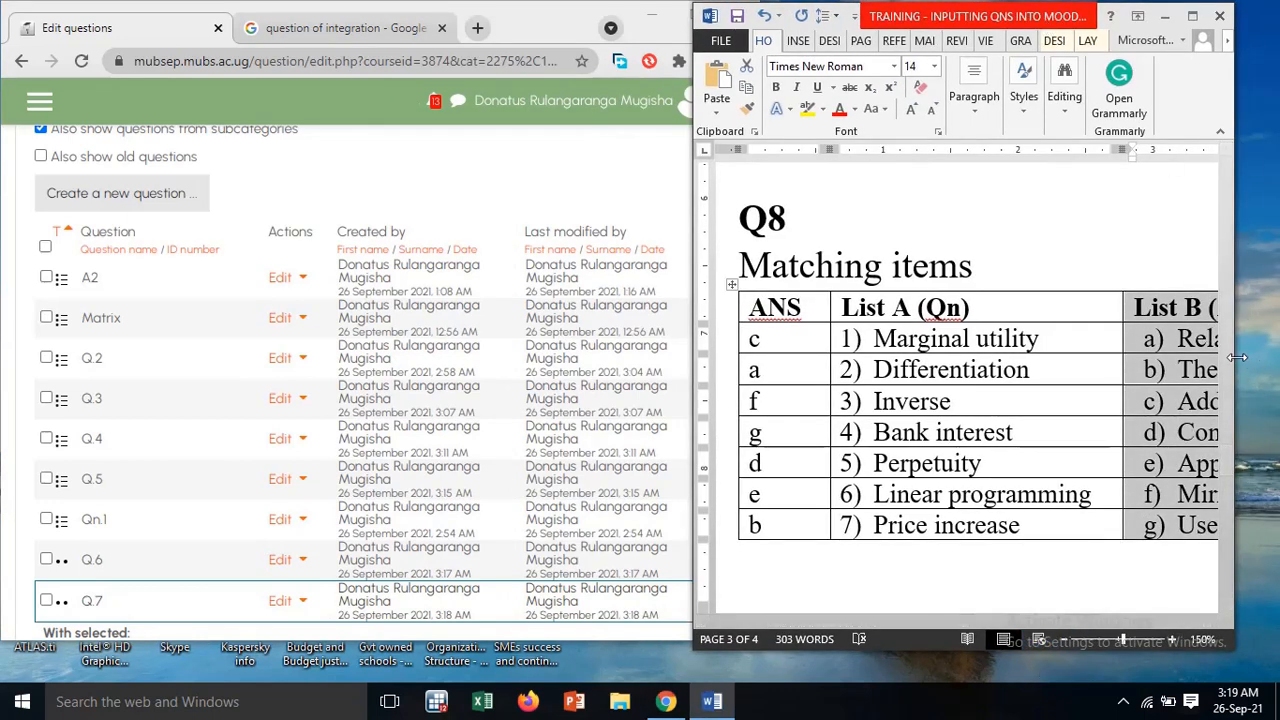
drag(1234, 356, 1273, 358)
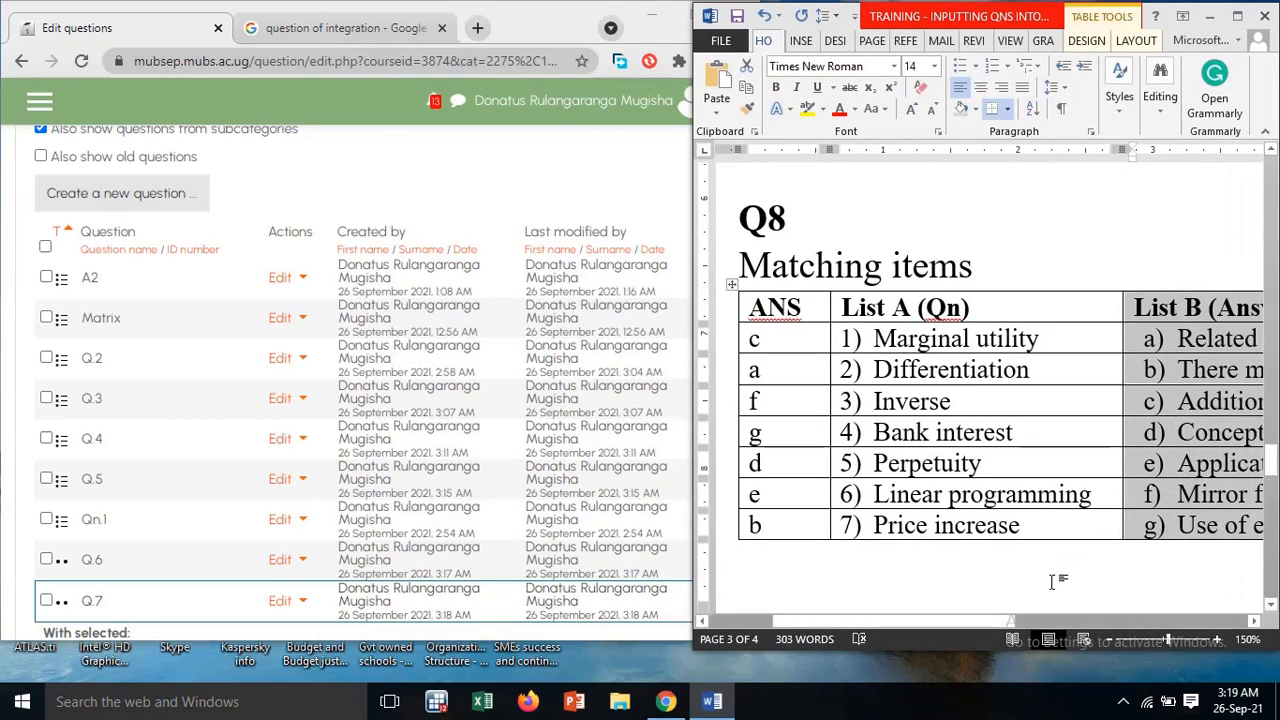
click(1111, 641)
click(1111, 641)
click(1111, 641)
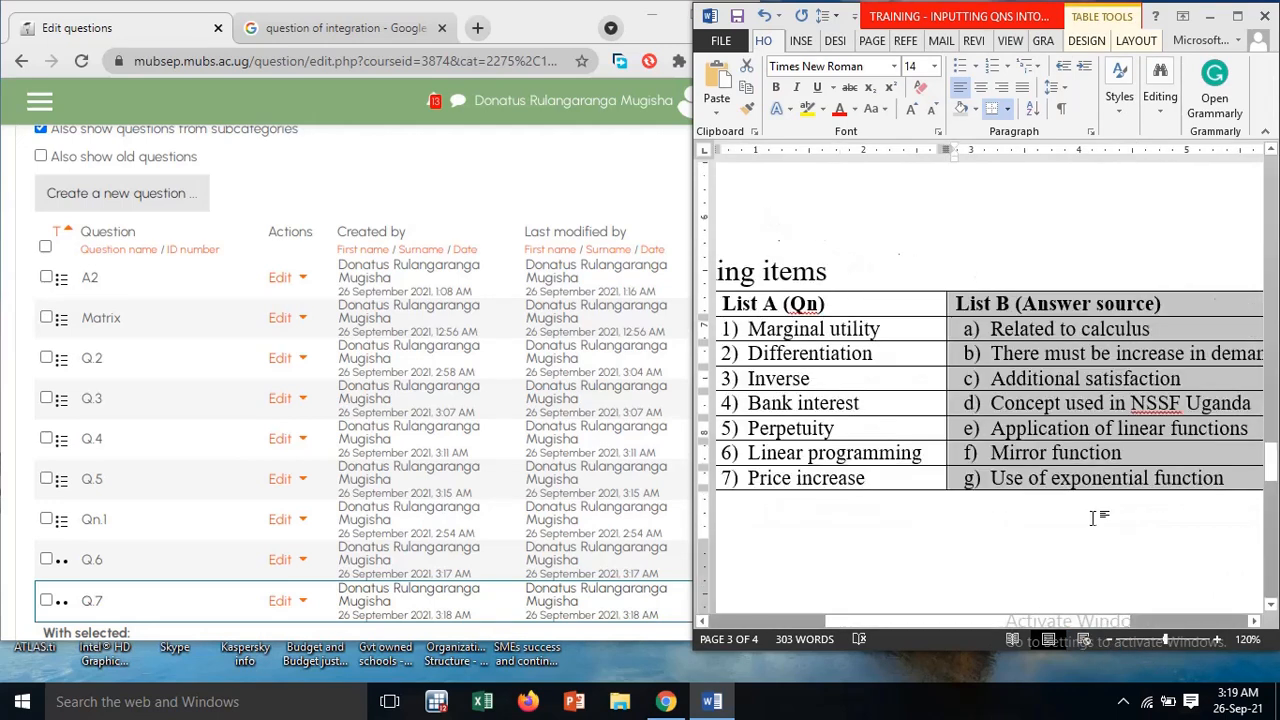
drag(1074, 624, 1052, 608)
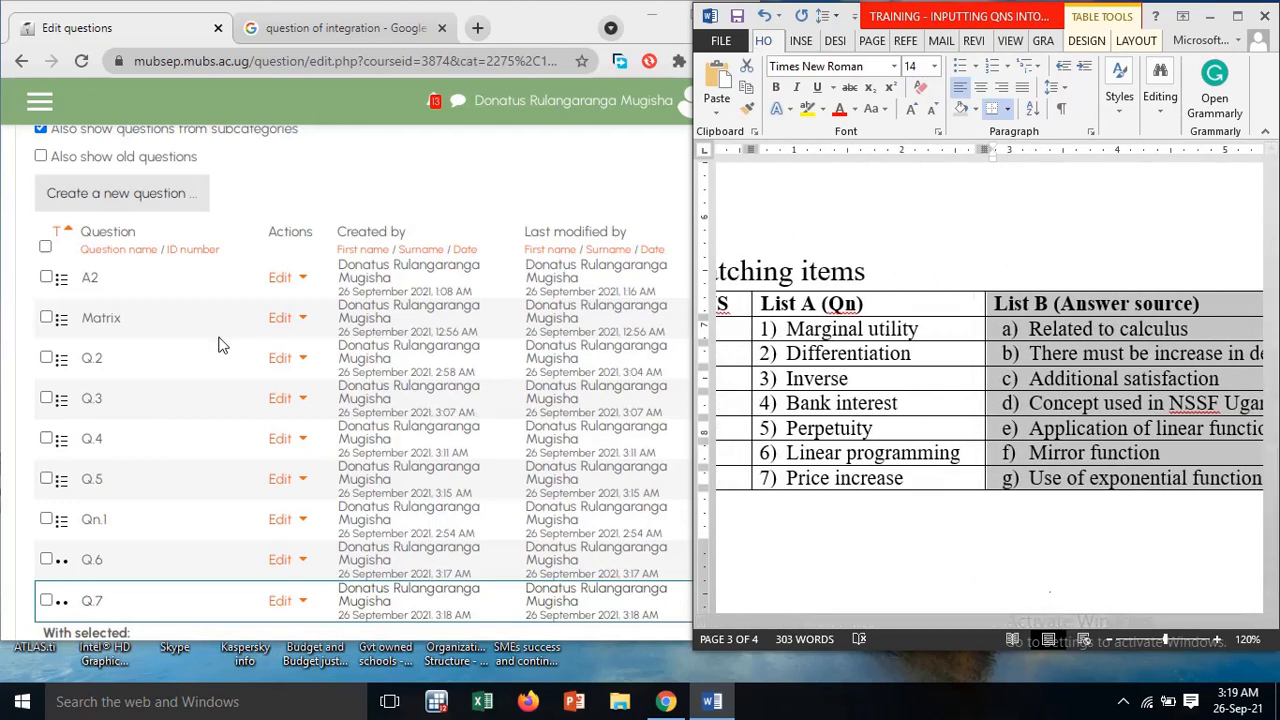
Create a new question of the Matching type in the Moodle question bank
scroll(222, 342, down, 4)
scroll(222, 342, up, 2)
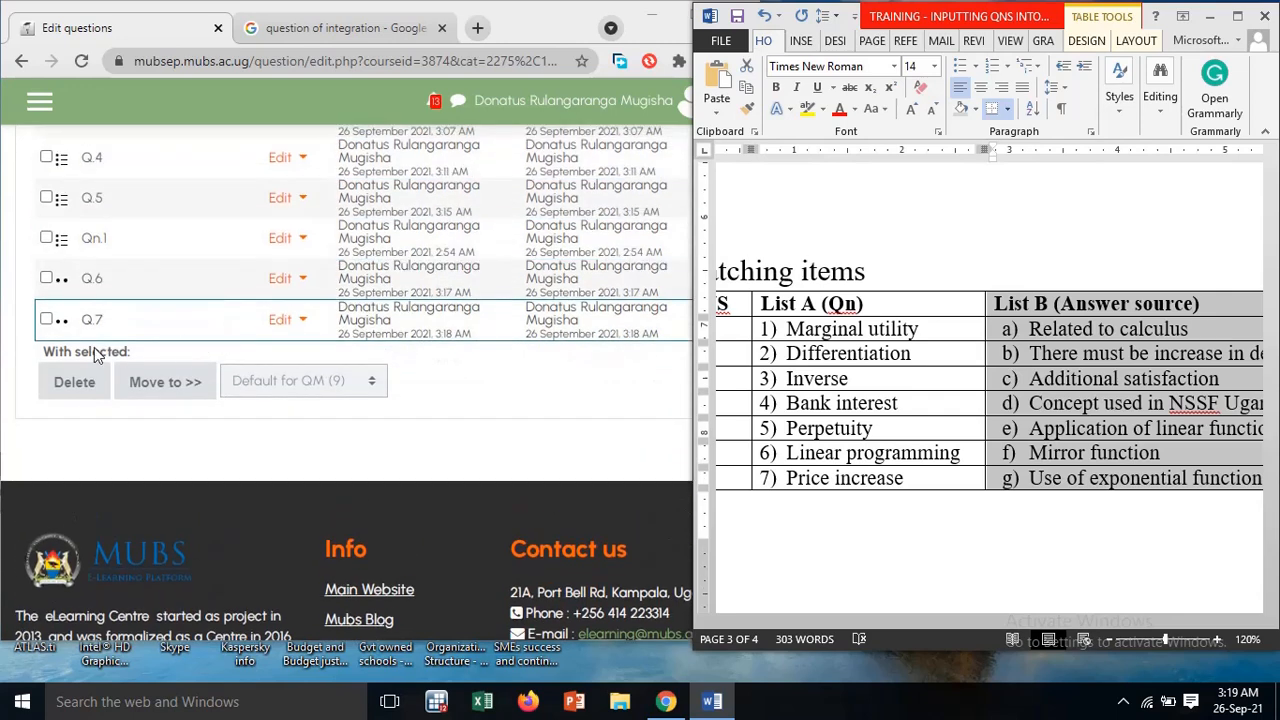
scroll(99, 355, up, 5)
click(132, 382)
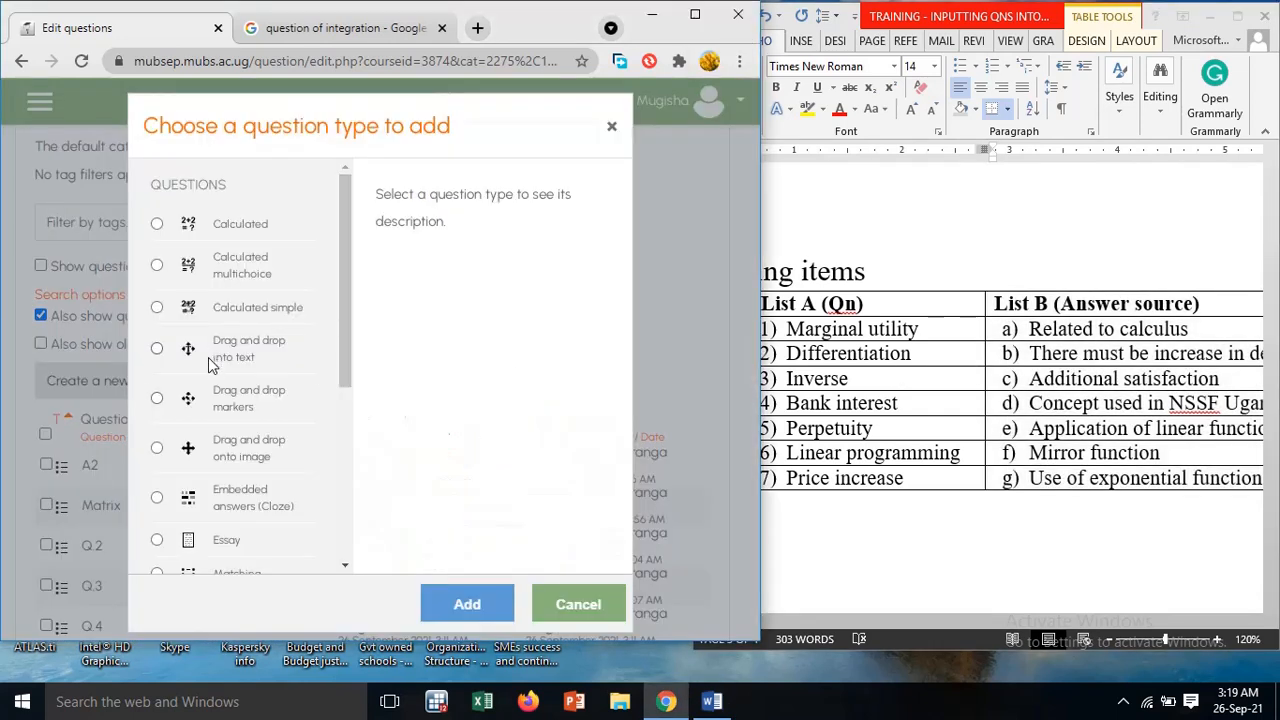
scroll(210, 365, down, 2)
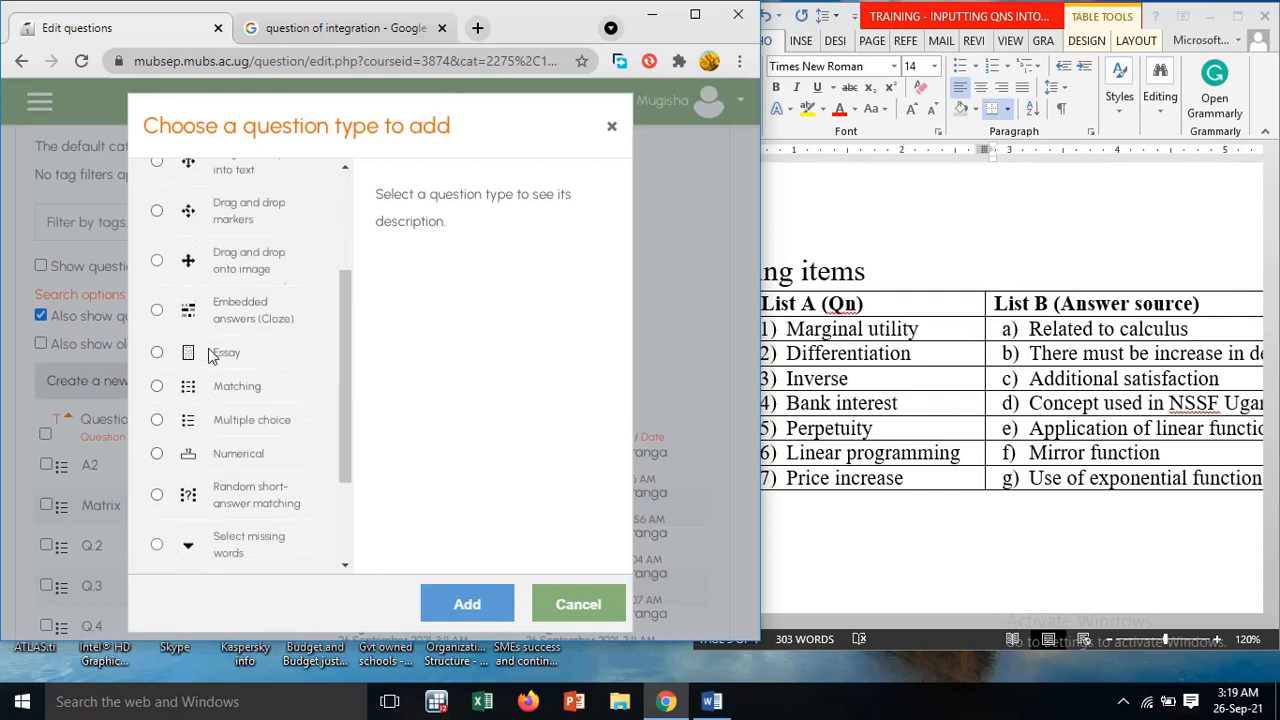
click(157, 388)
click(467, 604)
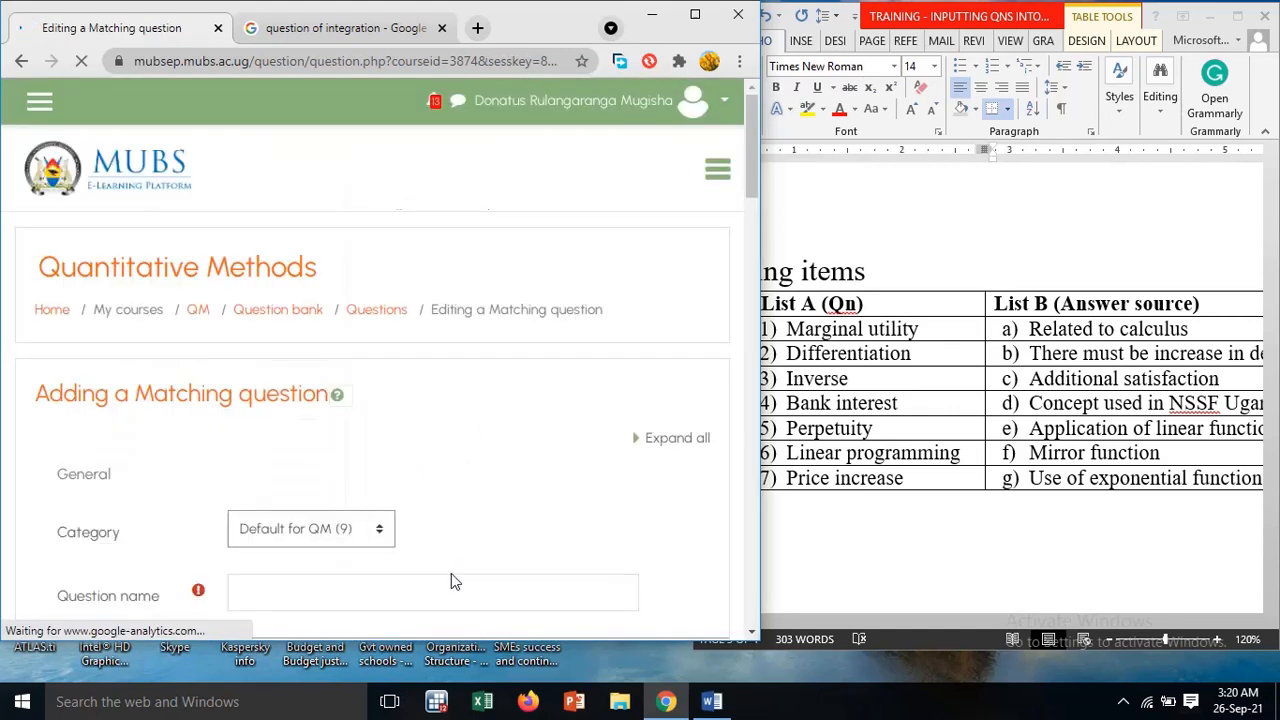
Name the new matching question "Matching"
scroll(390, 452, down, 3)
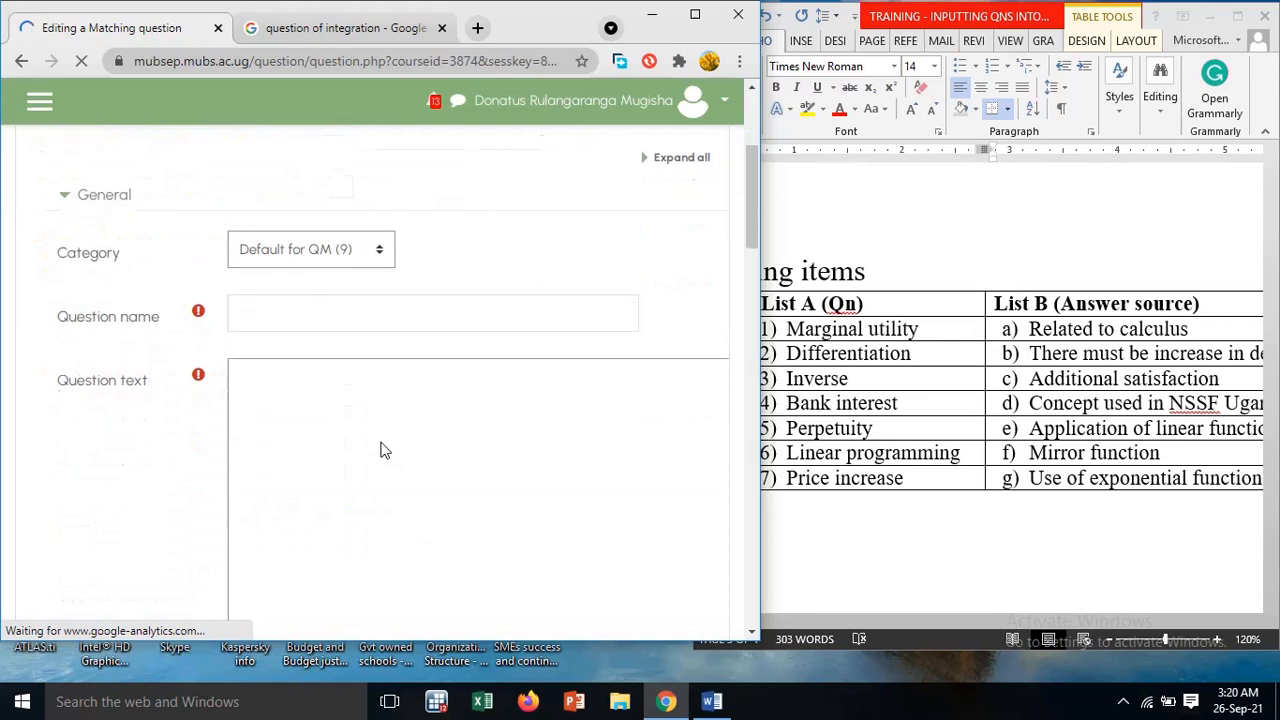
click(342, 317)
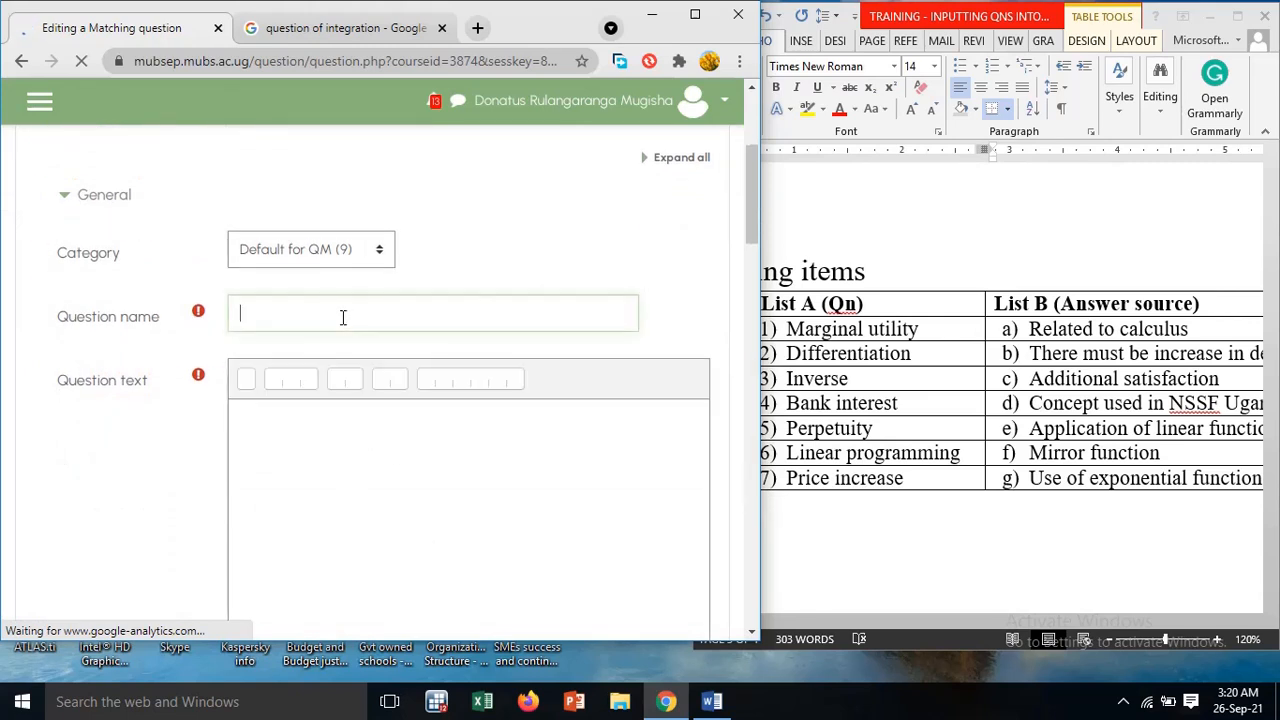
text(Matching)
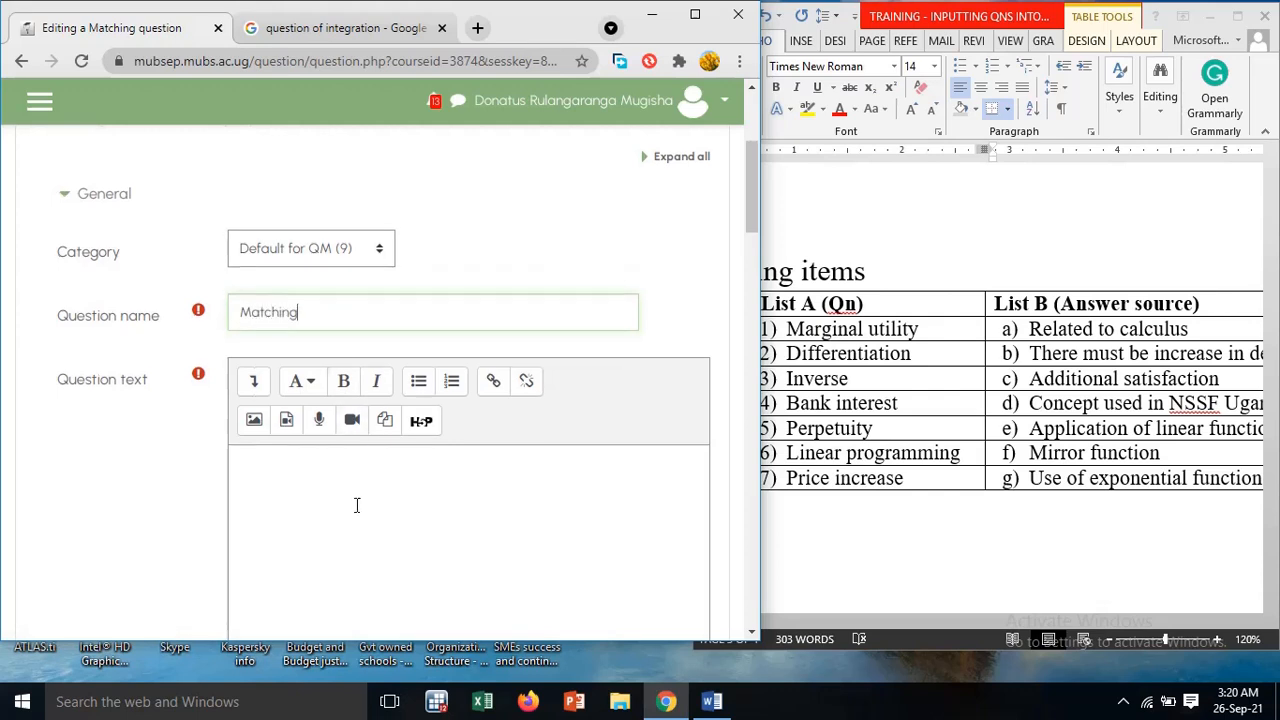
Look over the matching question form from the question text through the shuffle option to the answer pairs
scroll(357, 506, down, 3)
scroll(357, 512, down, 6)
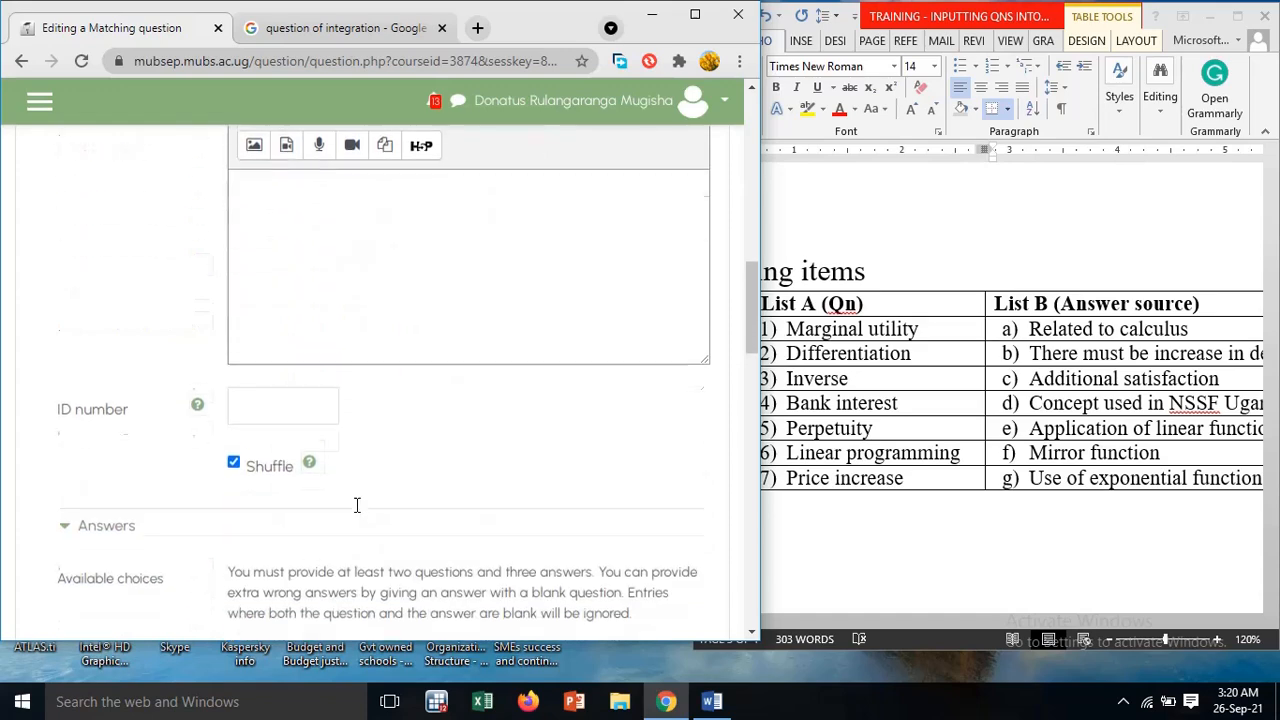
scroll(357, 512, down, 3)
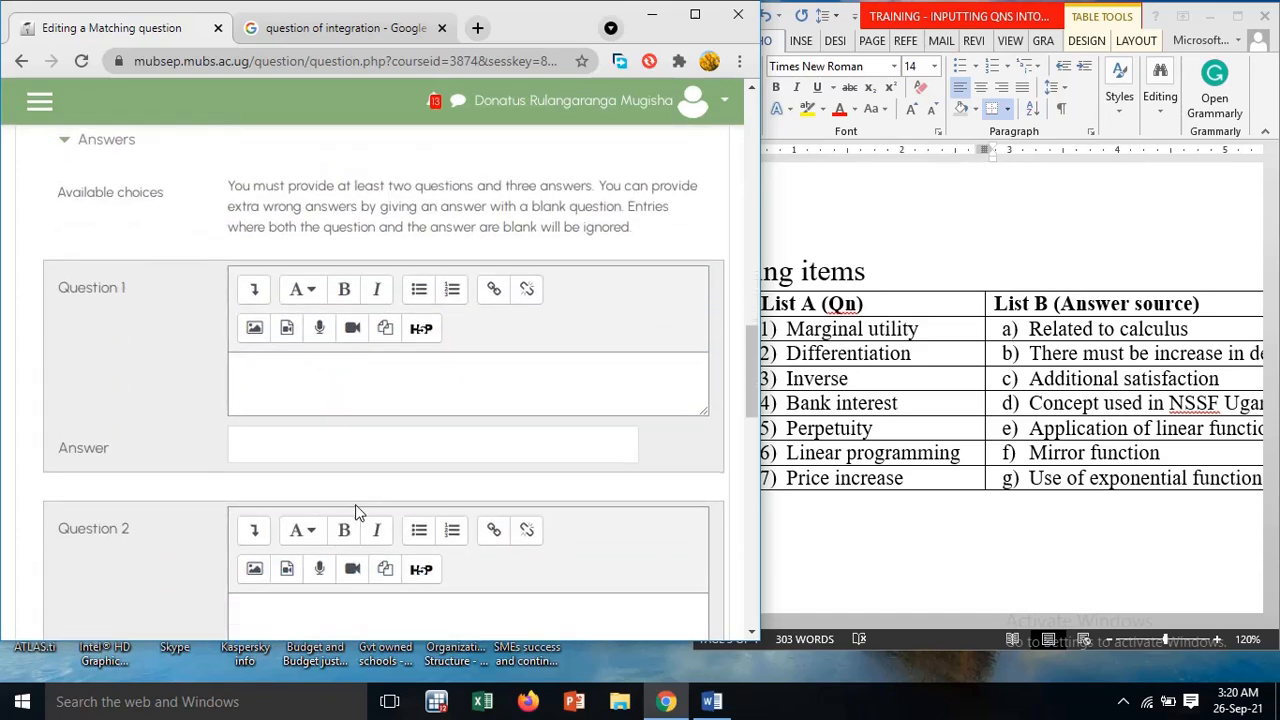
scroll(357, 505, up, 5)
click(343, 409)
scroll(343, 405, up, 4)
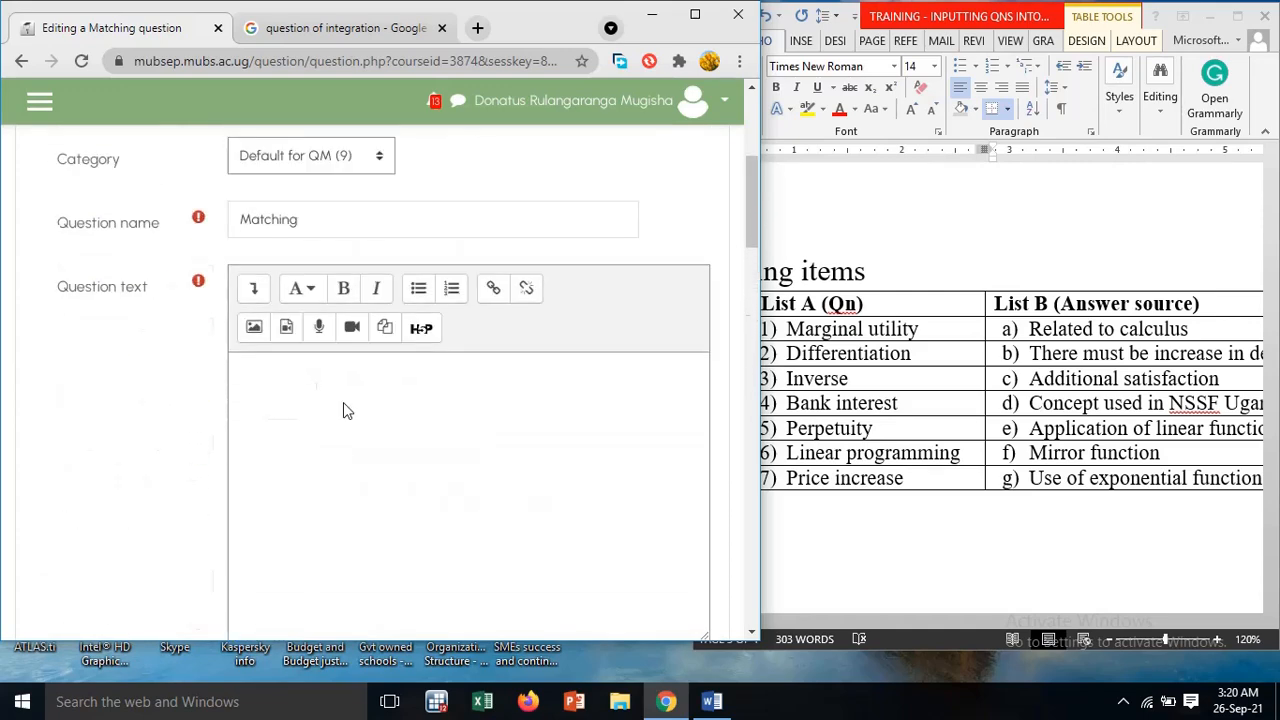
scroll(343, 402, down, 6)
scroll(344, 403, up, 6)
Enter the question text "In this section, pick the correct answer using the drop down approach"
click(298, 292)
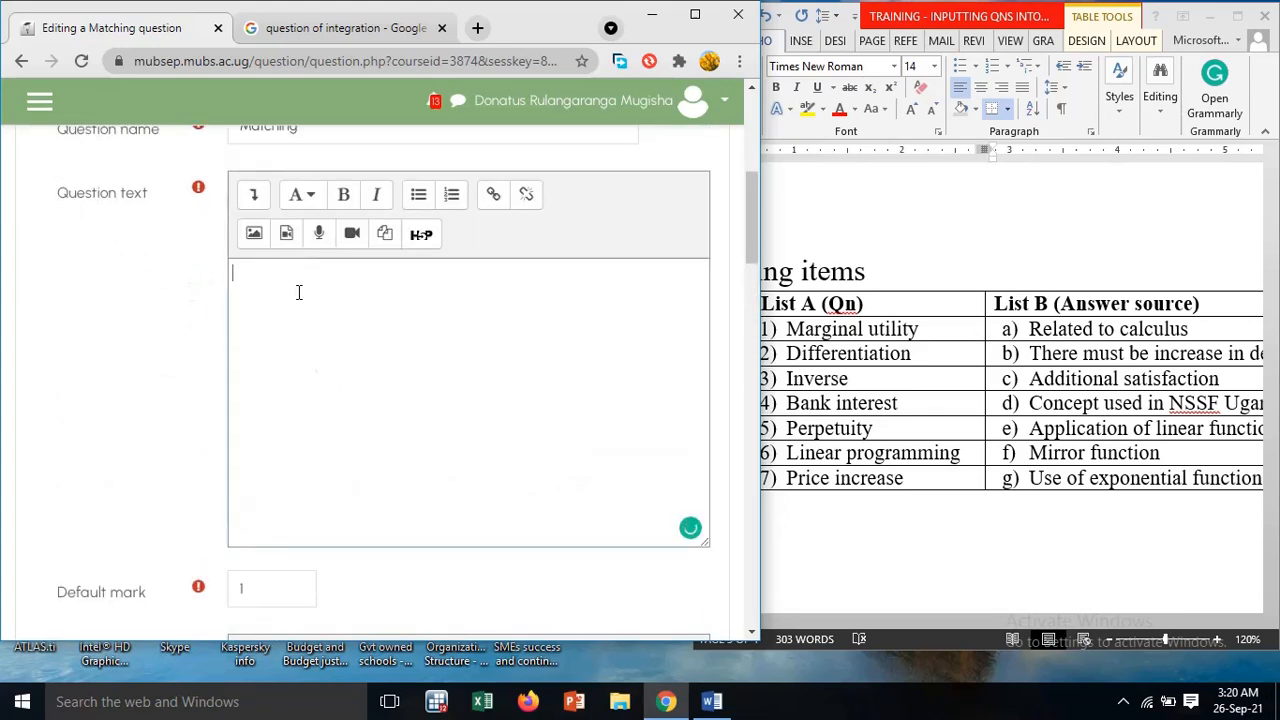
text(In this section. pick the correct answ)
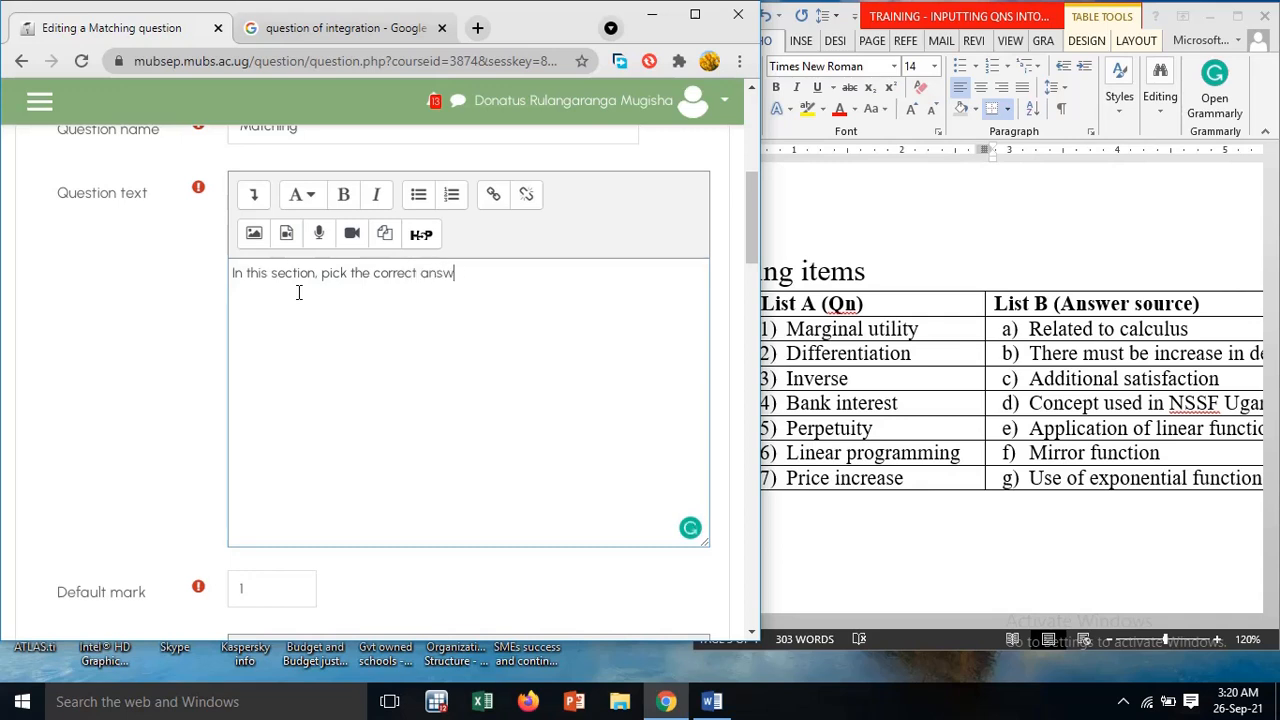
text(er using the drop don)
key(BackSpace)
text(w)
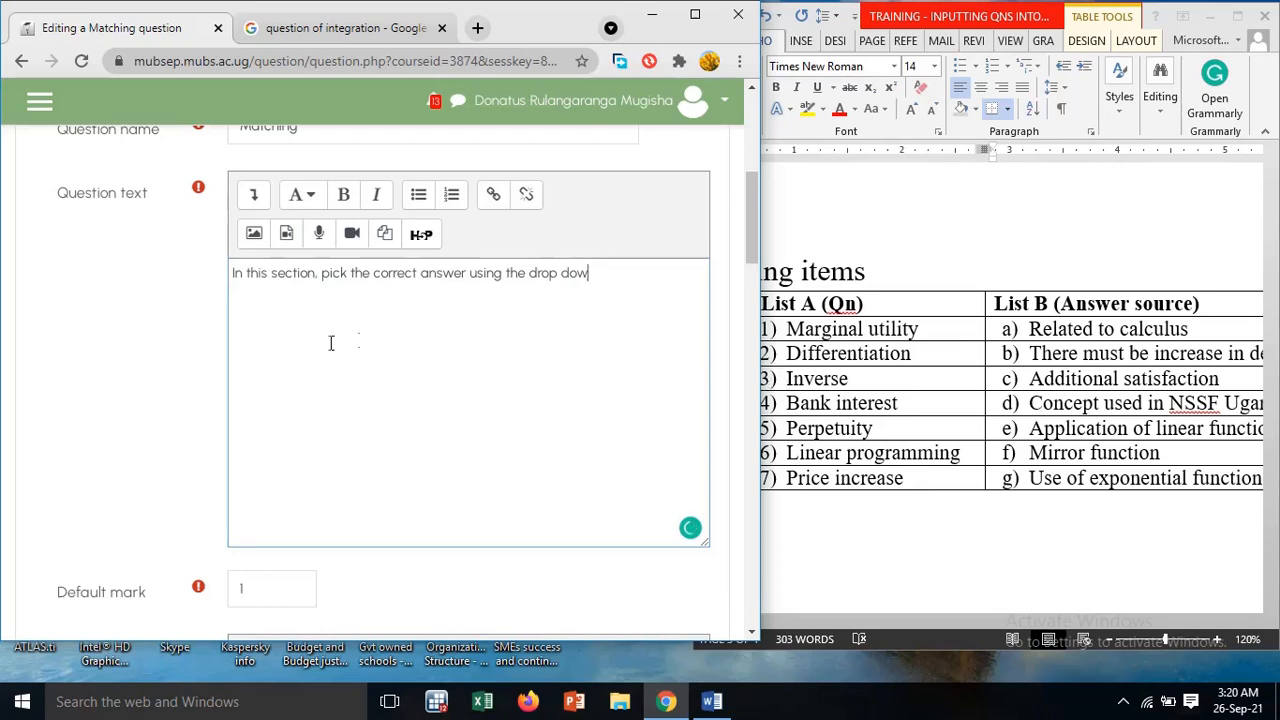
text(n approach)
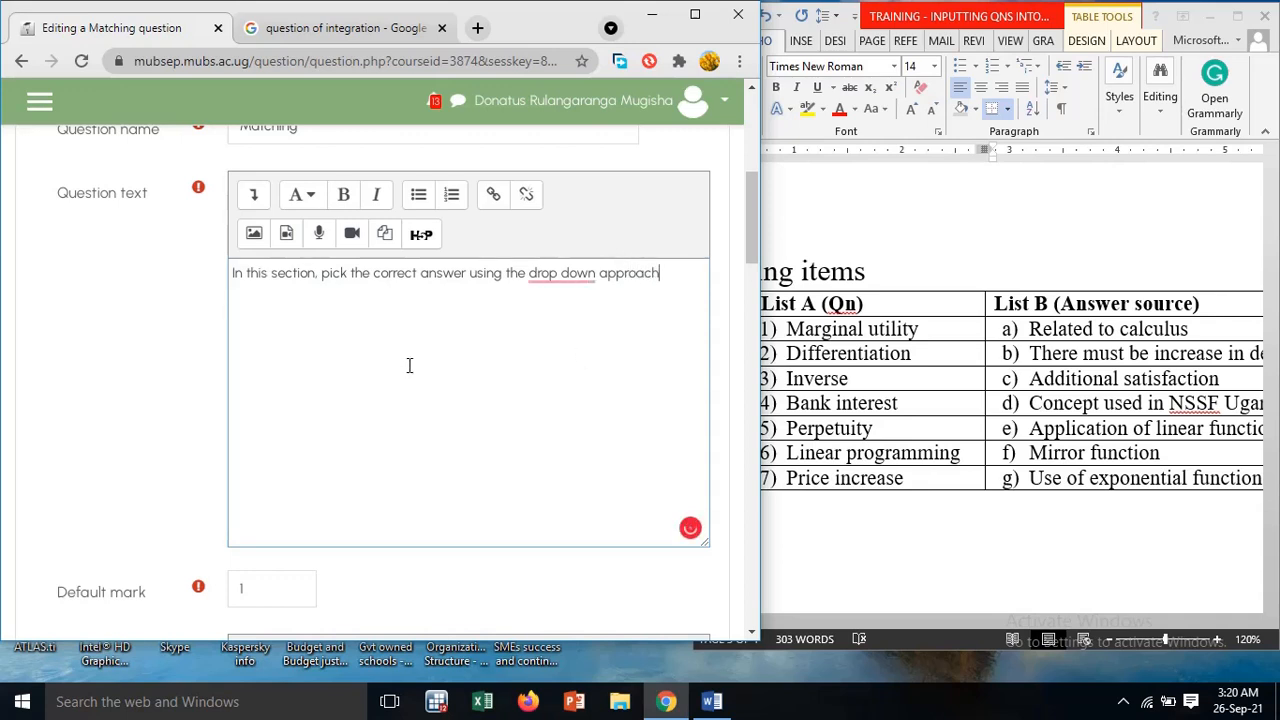
Compare the form's available question-and-answer blanks with the matching items in the Word table, down to the option for more blanks
scroll(441, 443, down, 8)
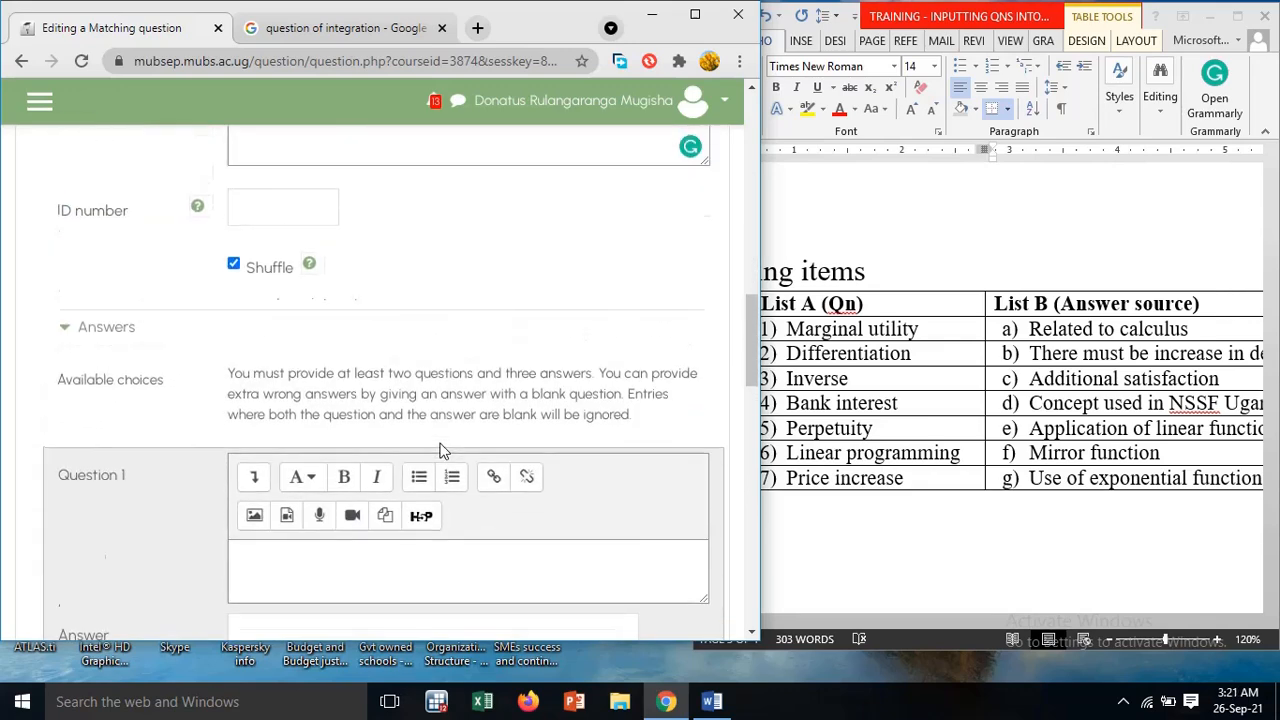
scroll(441, 451, down, 2)
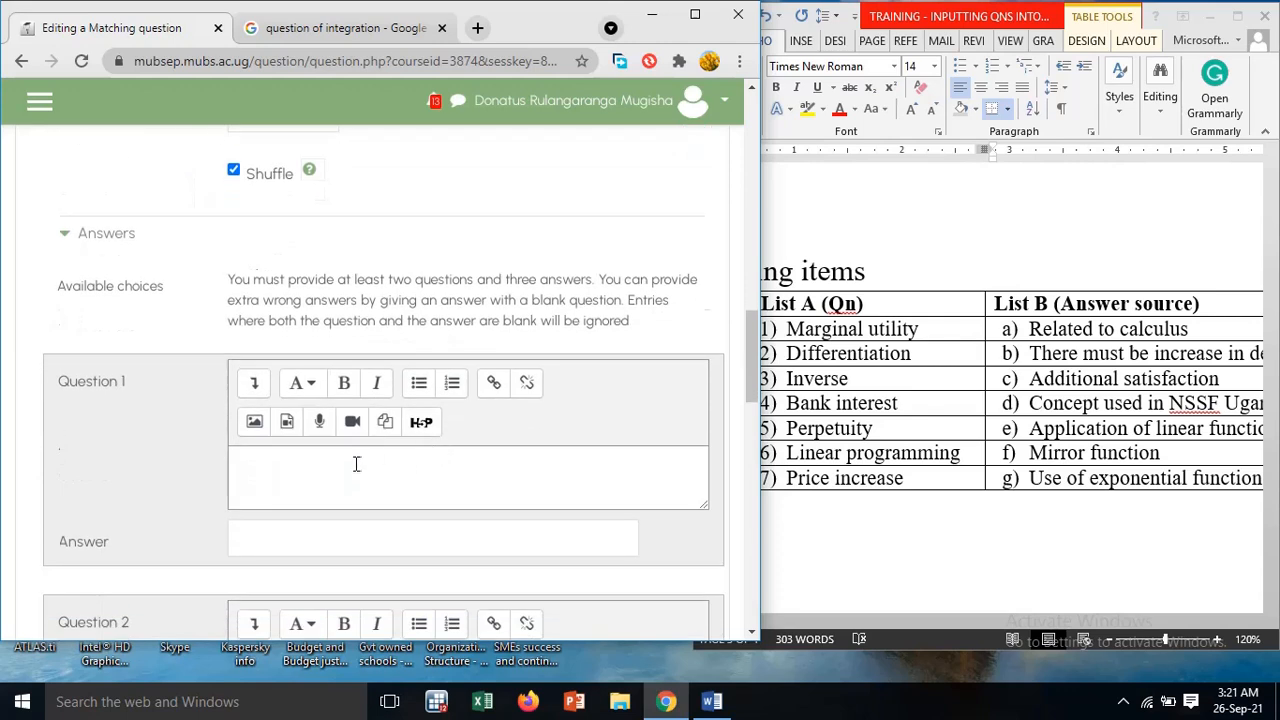
click(341, 470)
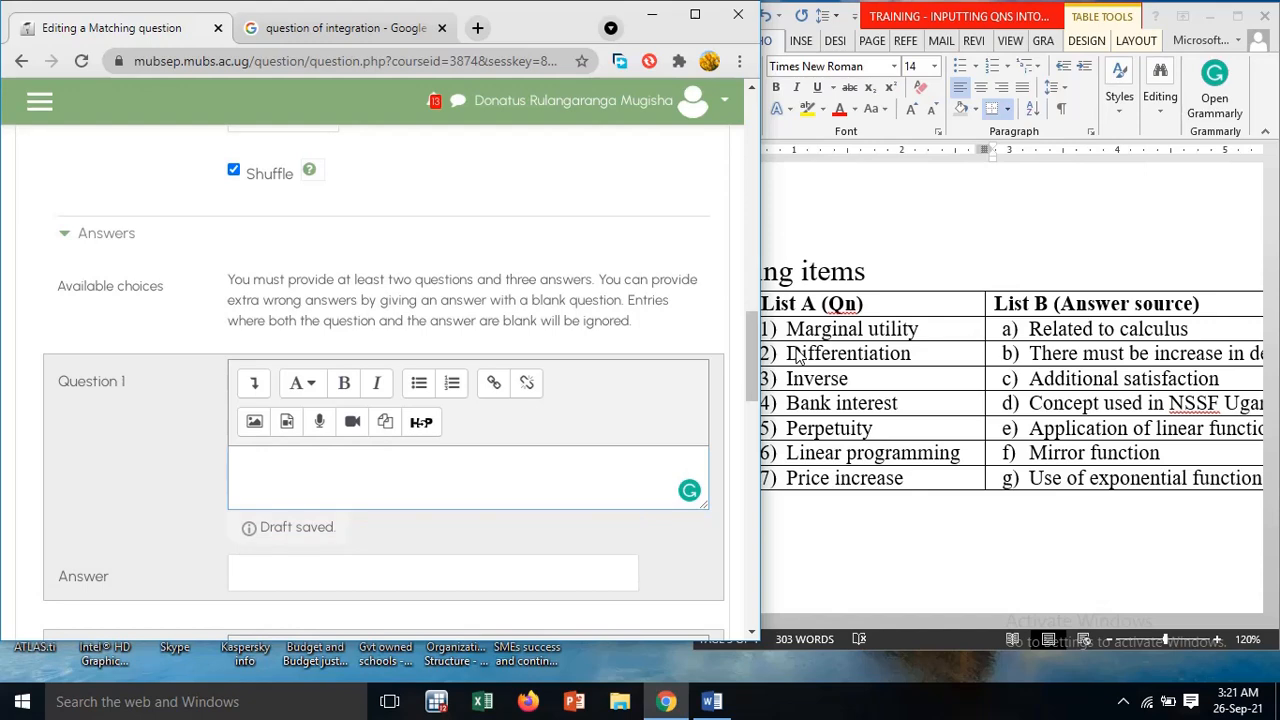
scroll(810, 362, down, 2)
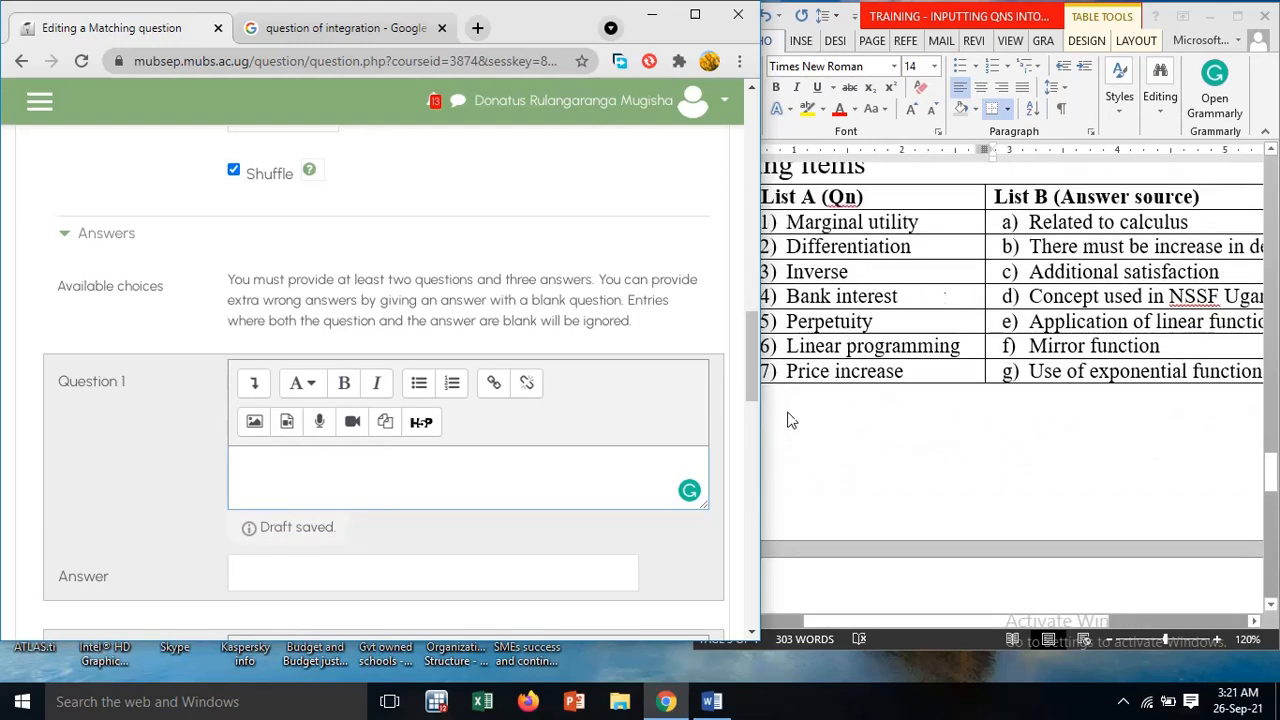
scroll(394, 391, down, 5)
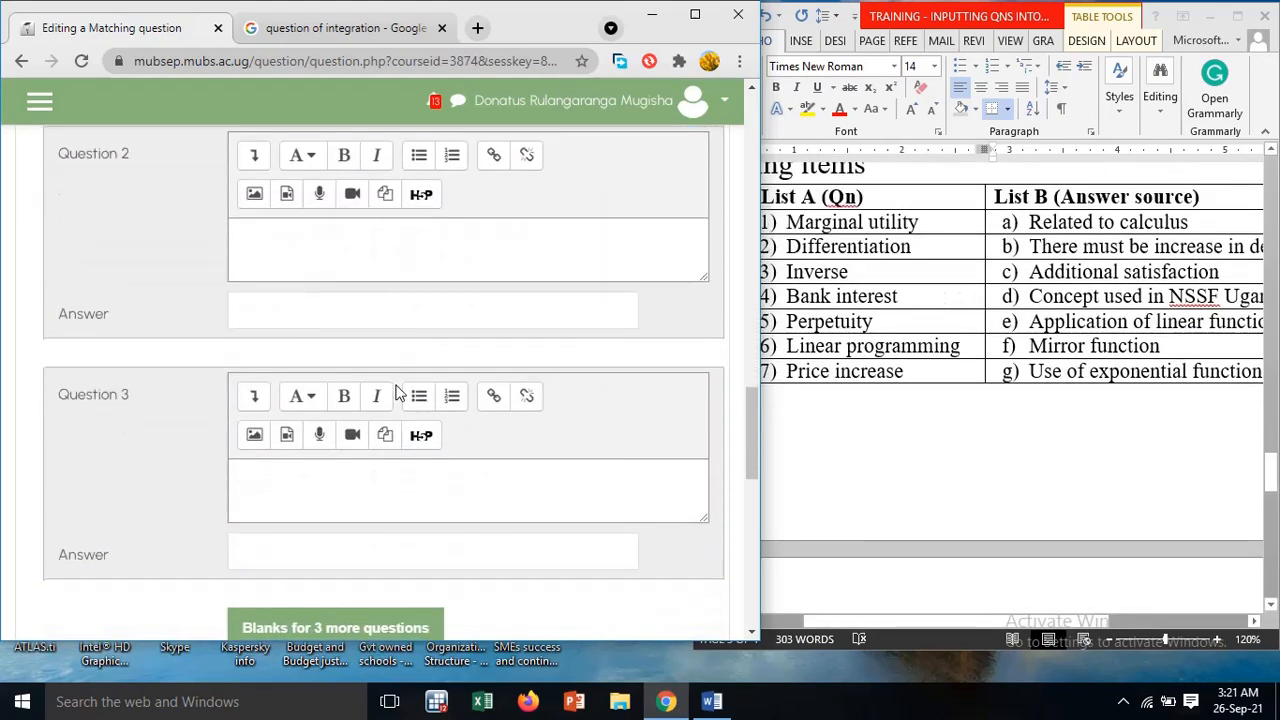
scroll(395, 391, down, 2)
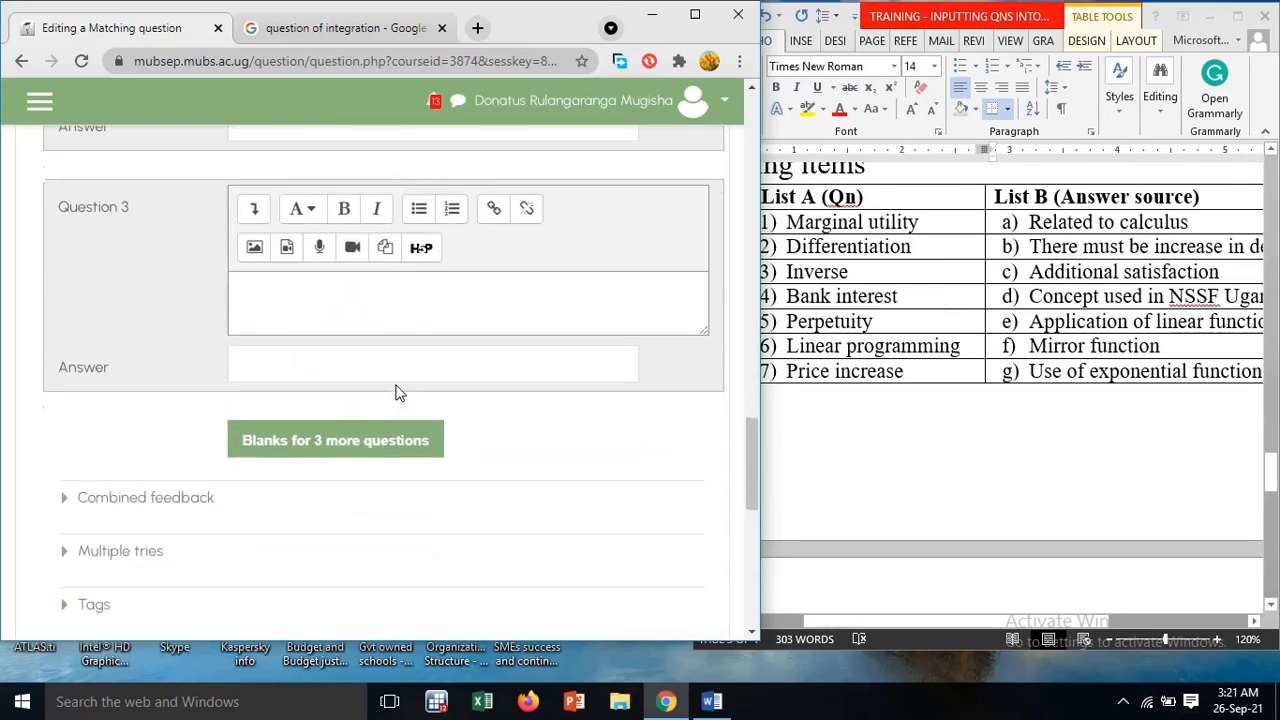
scroll(395, 391, down, 1)
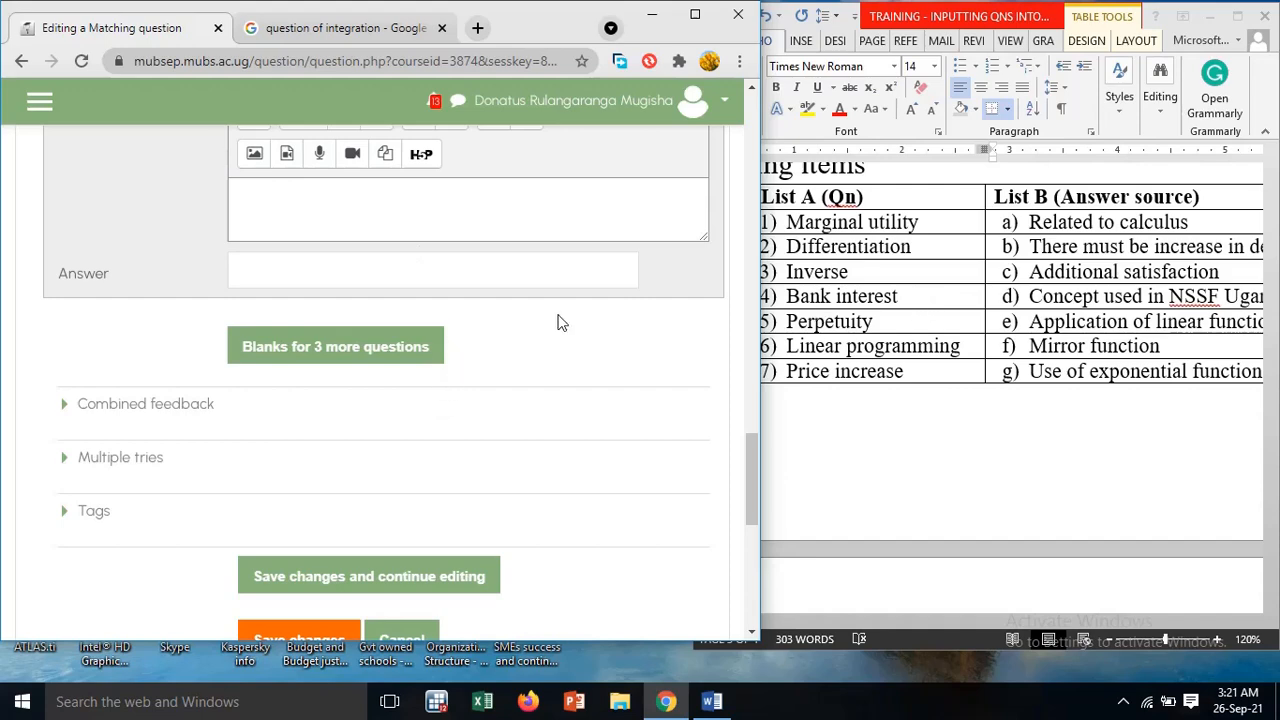
Enter "Marginal utility" as the text of question 1 in the matching question's answers
scroll(205, 250, up, 2)
scroll(204, 249, up, 3)
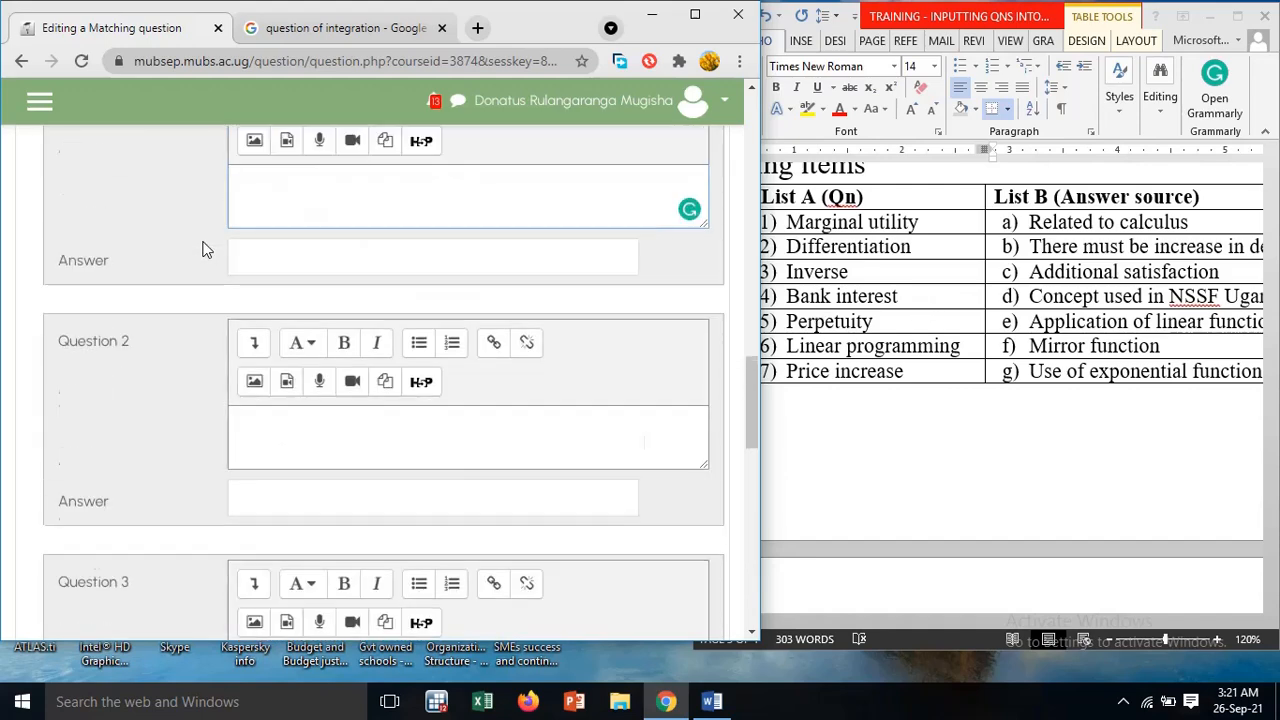
scroll(400, 252, up, 4)
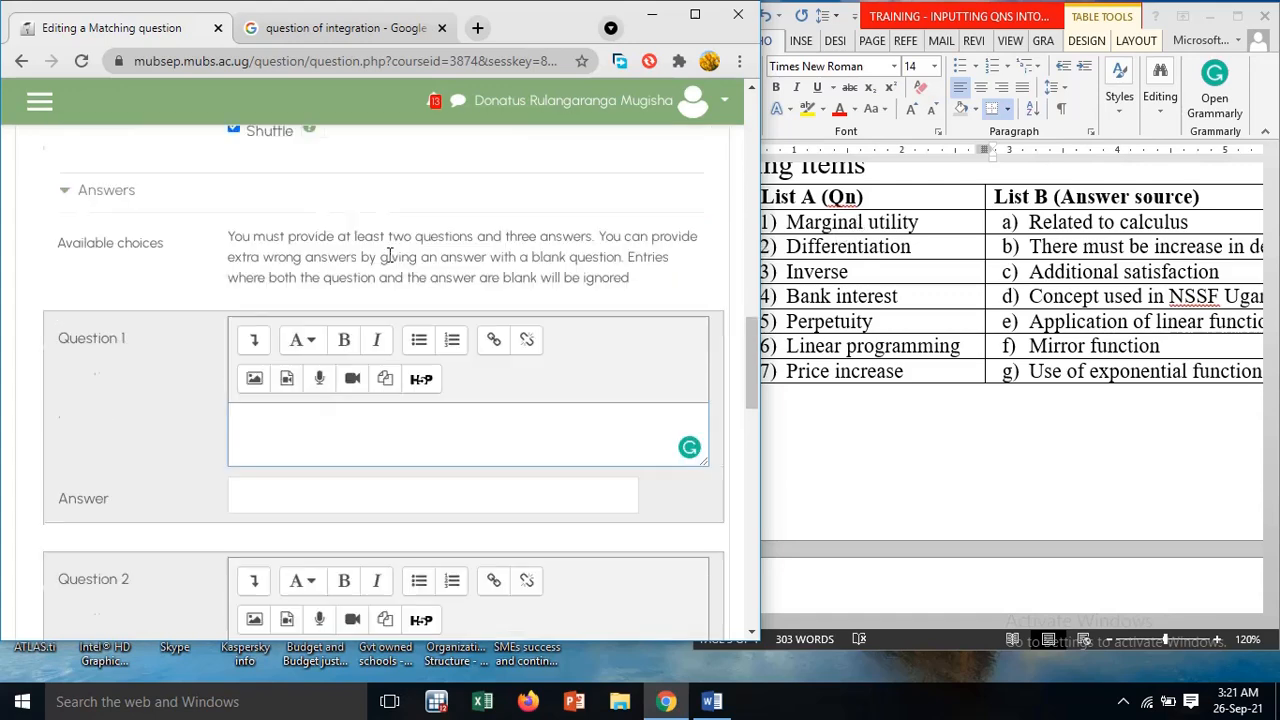
scroll(395, 400, down, 2)
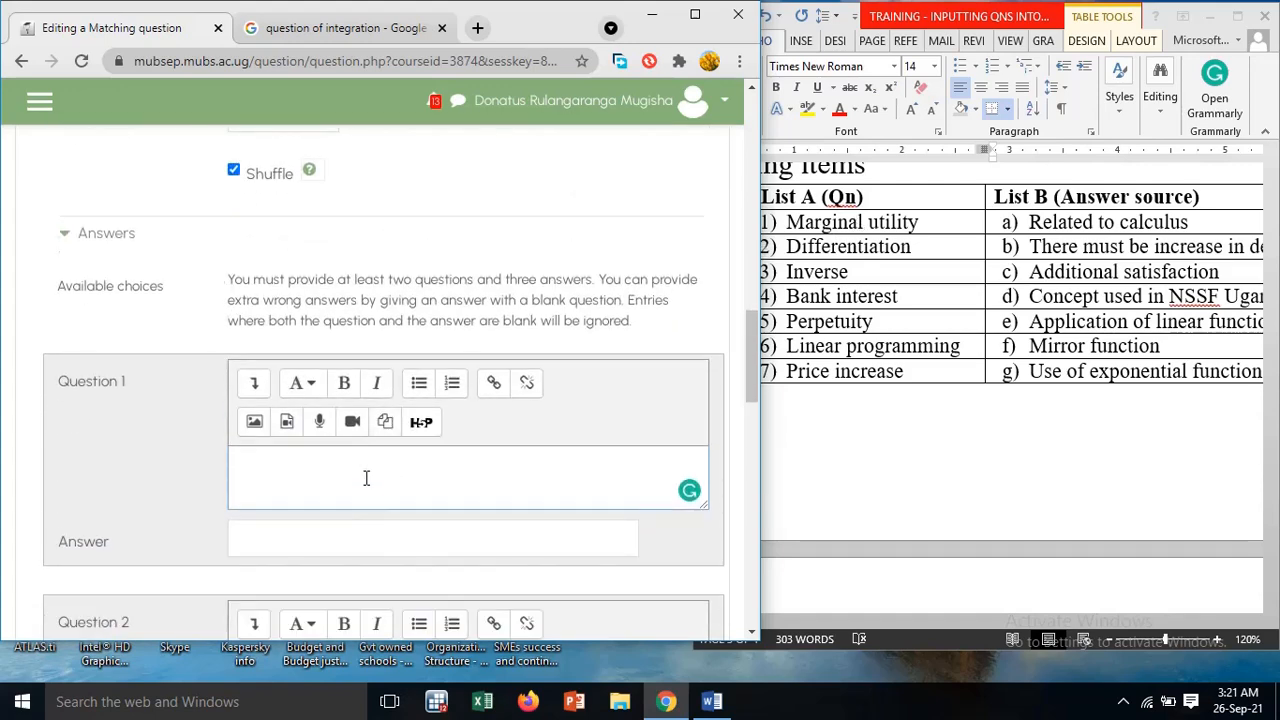
text(Margin)
text(nn)
text( utility)
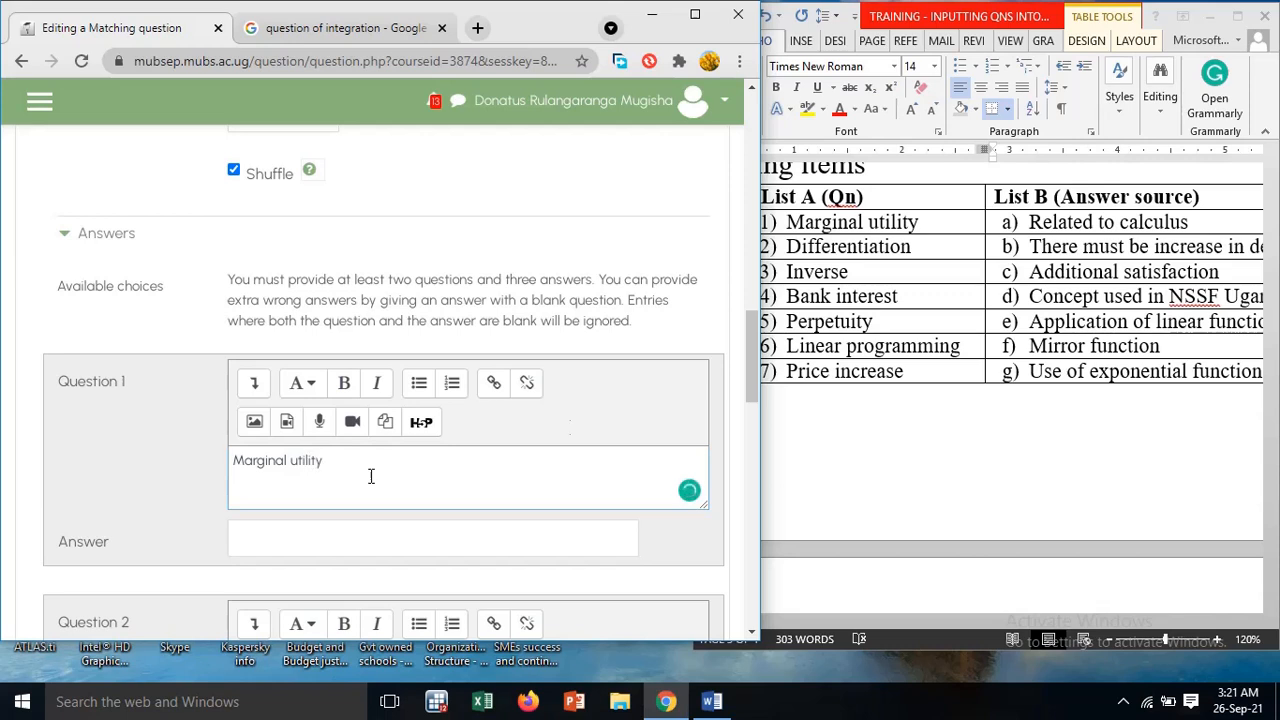
Enter "Additional satisfaction" as the answer to question 1, following List B of the Word table
click(906, 247)
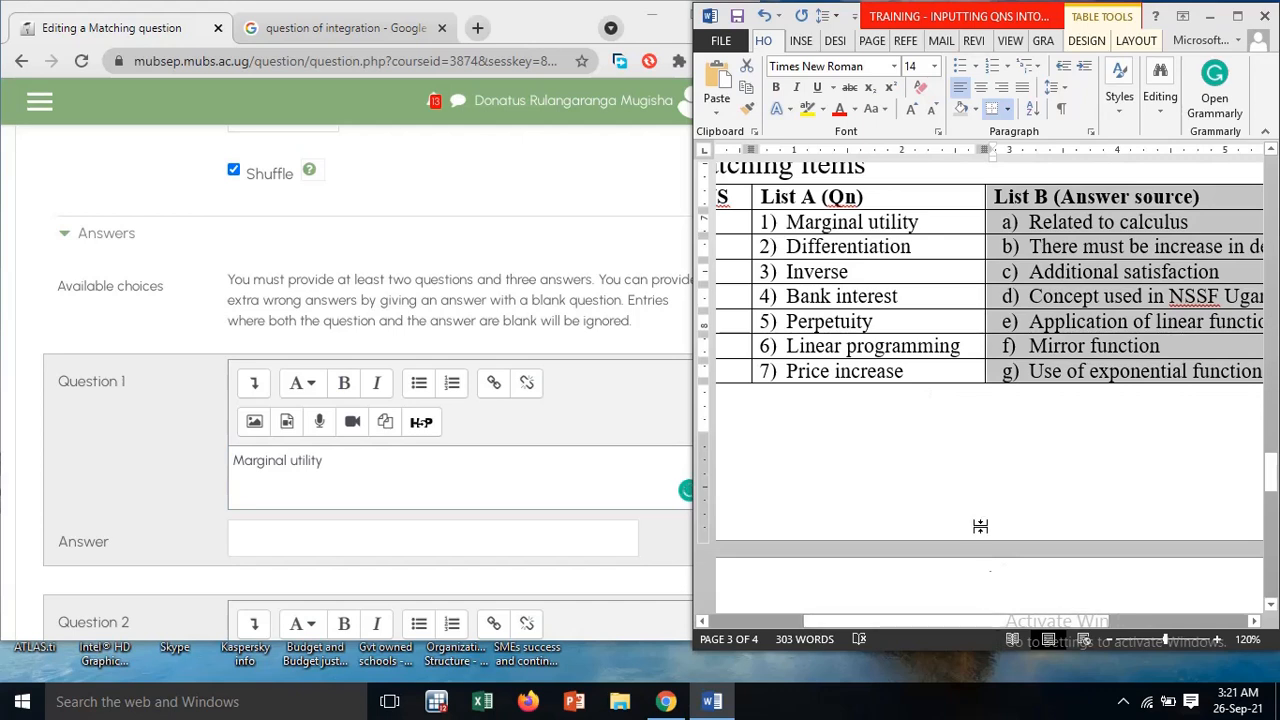
click(318, 550)
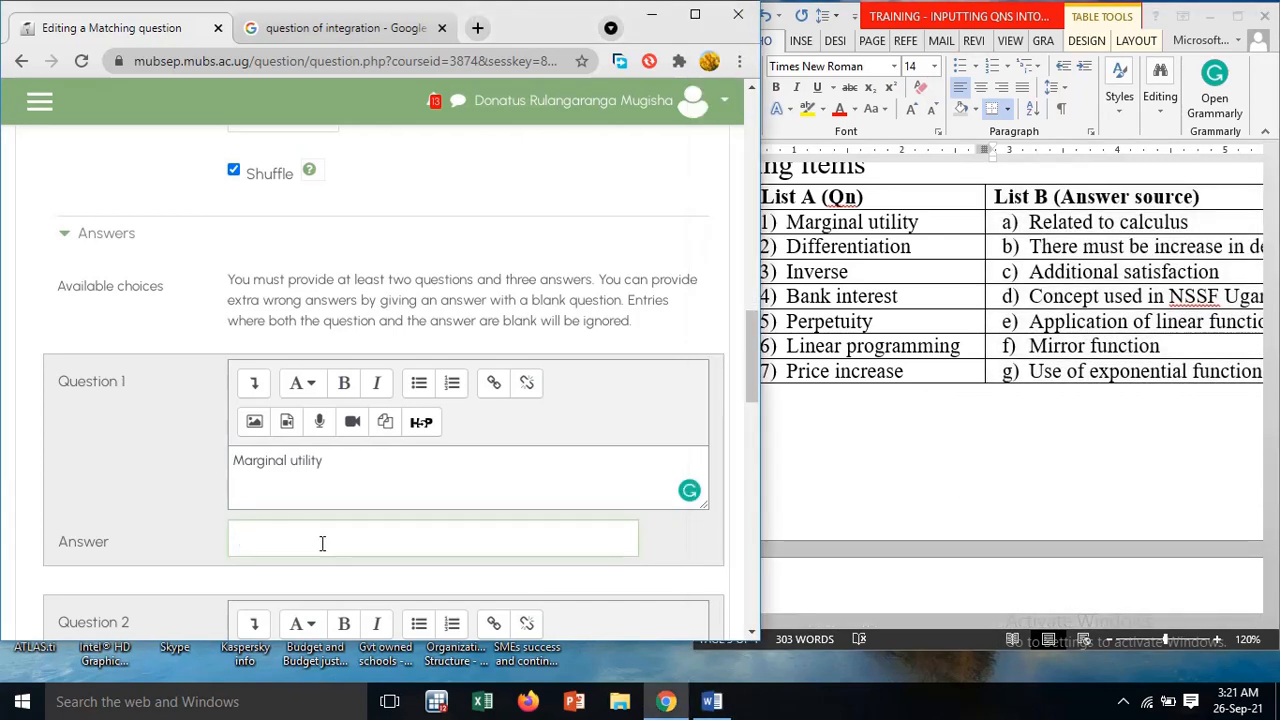
text(Additional satisfactoion)
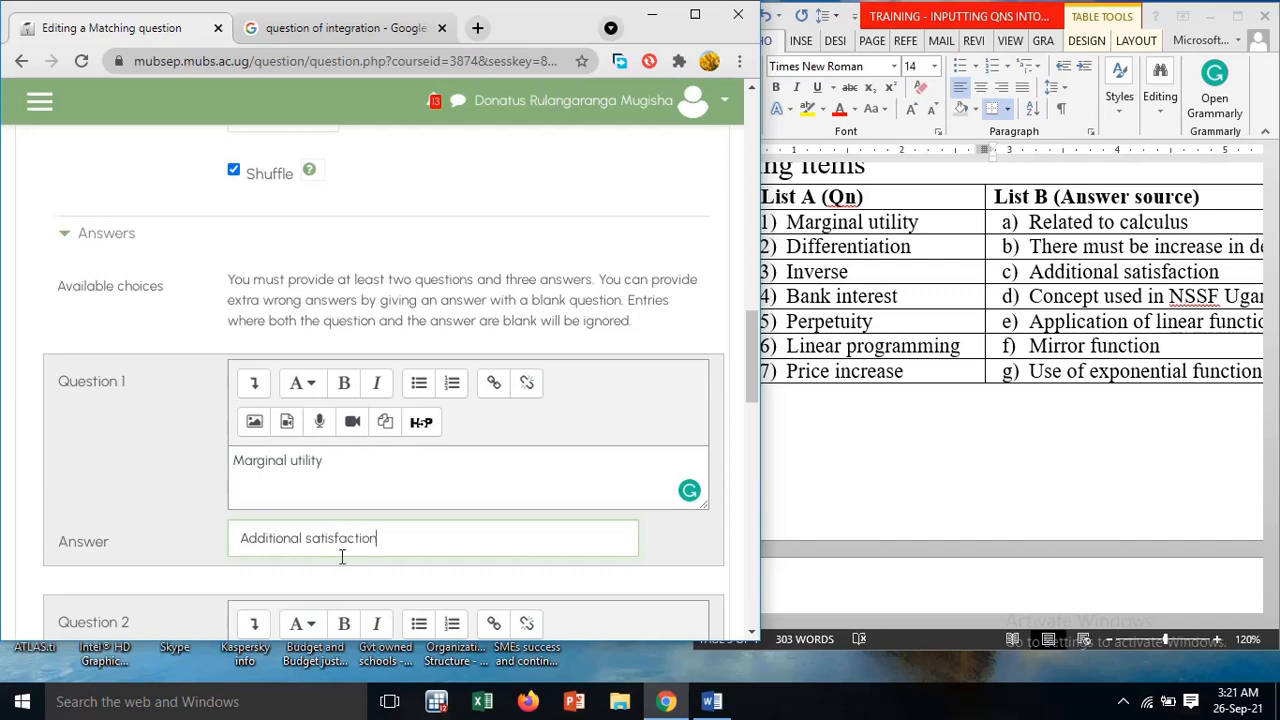
Fill in question 2 with the text "Differentiation" and the answer "Related to calculus"
scroll(341, 557, down, 2)
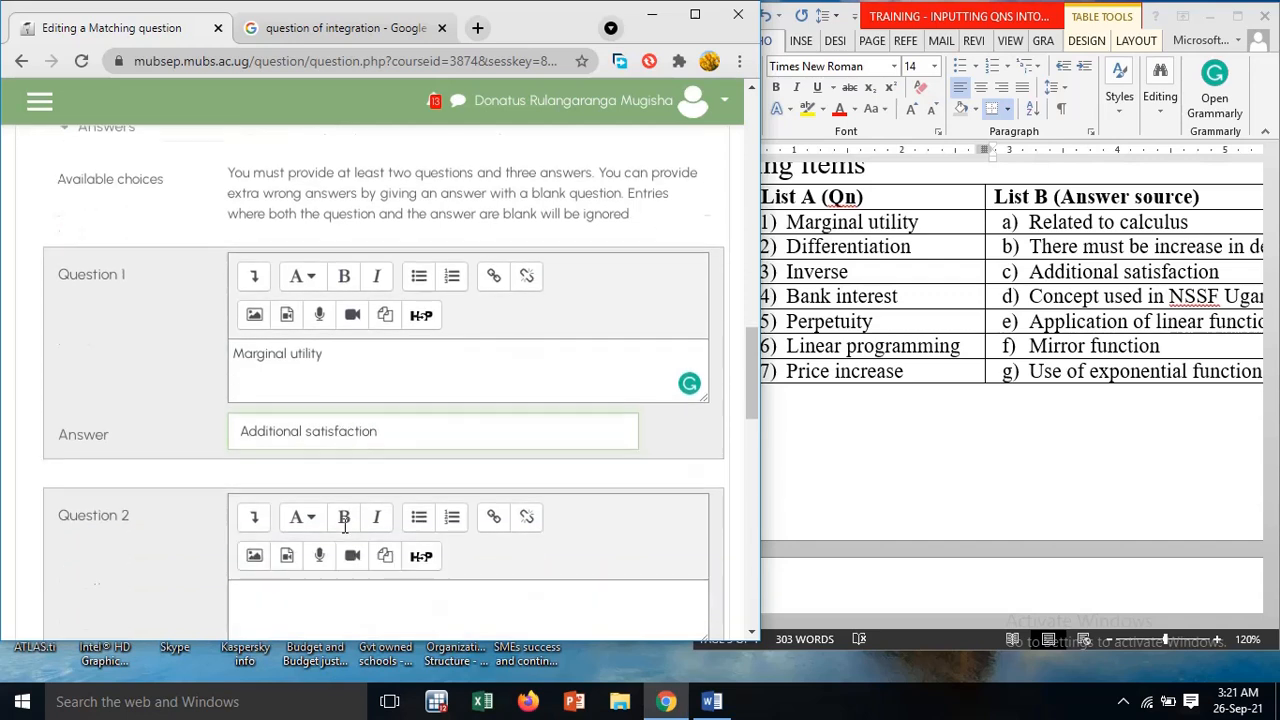
click(341, 538)
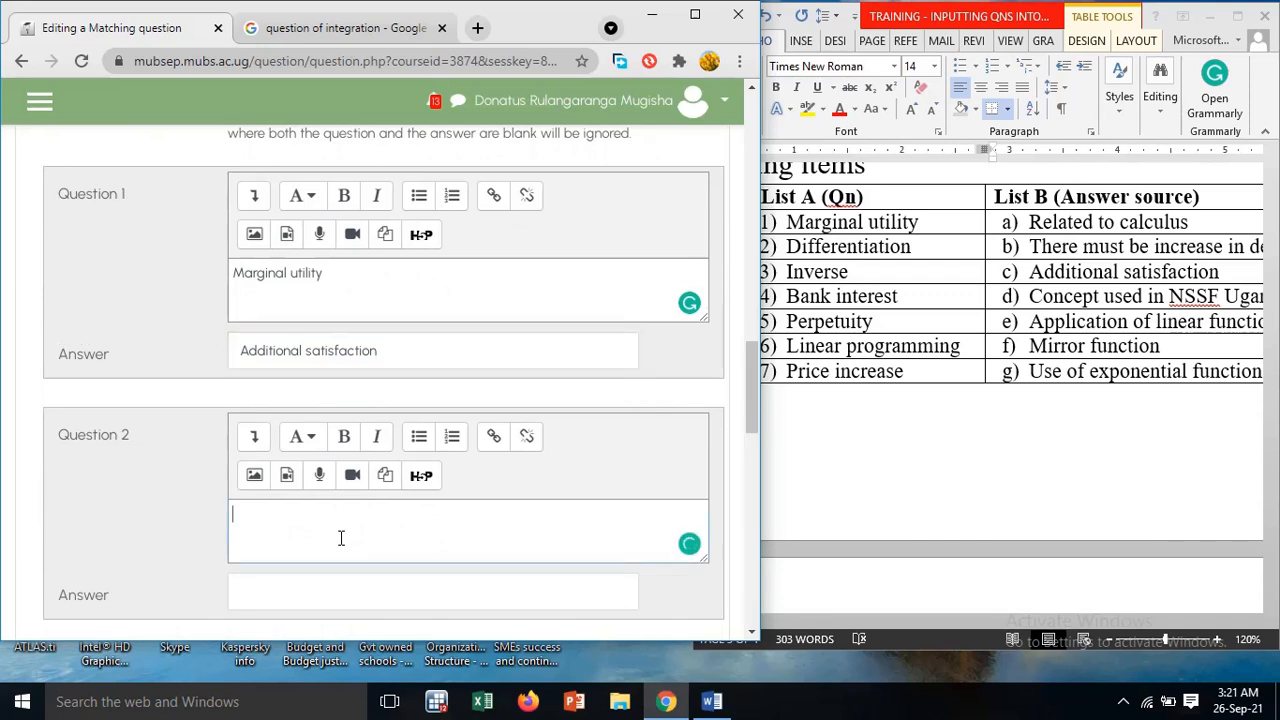
text(Differentiation)
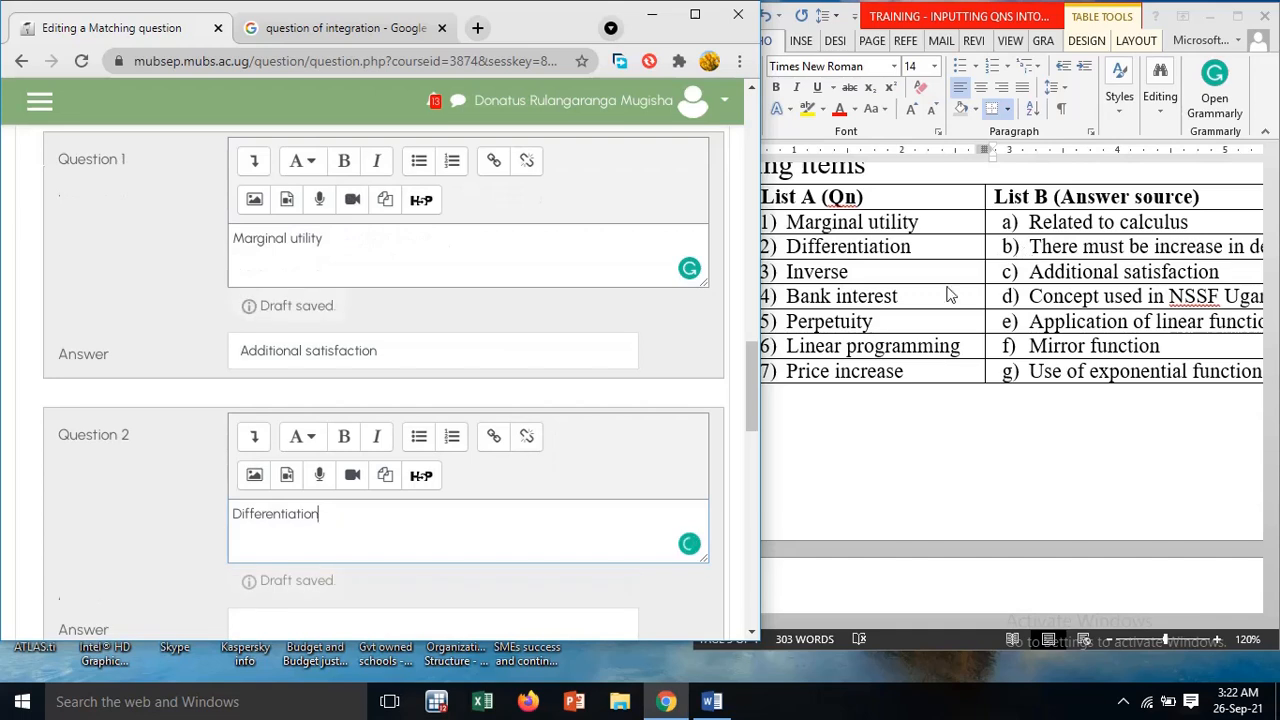
scroll(309, 562, down, 2)
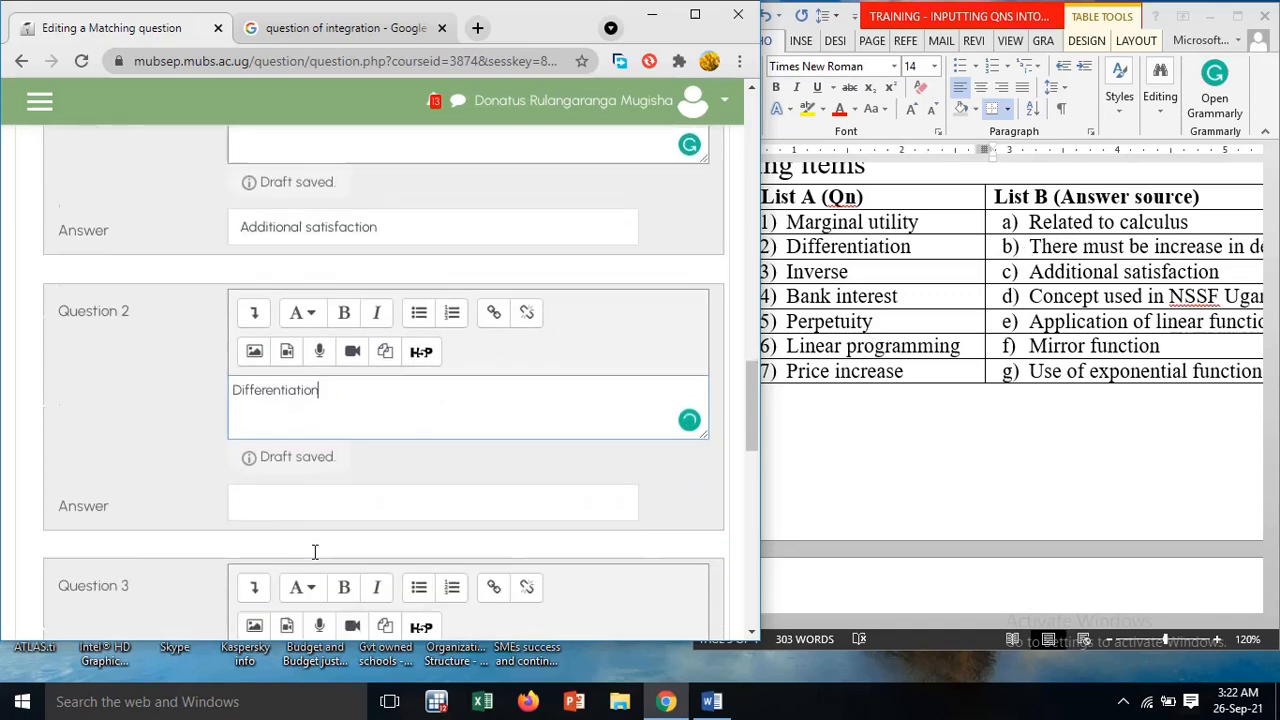
click(305, 441)
text(R)
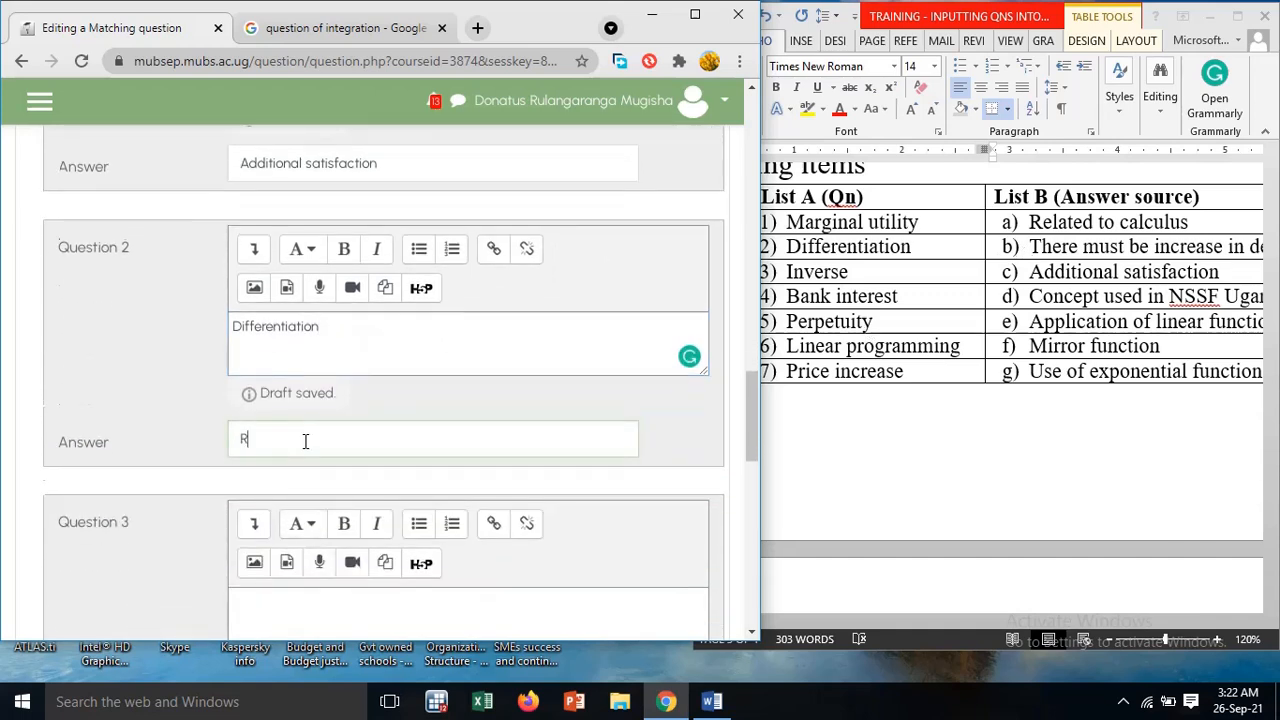
text(elated to calculus)
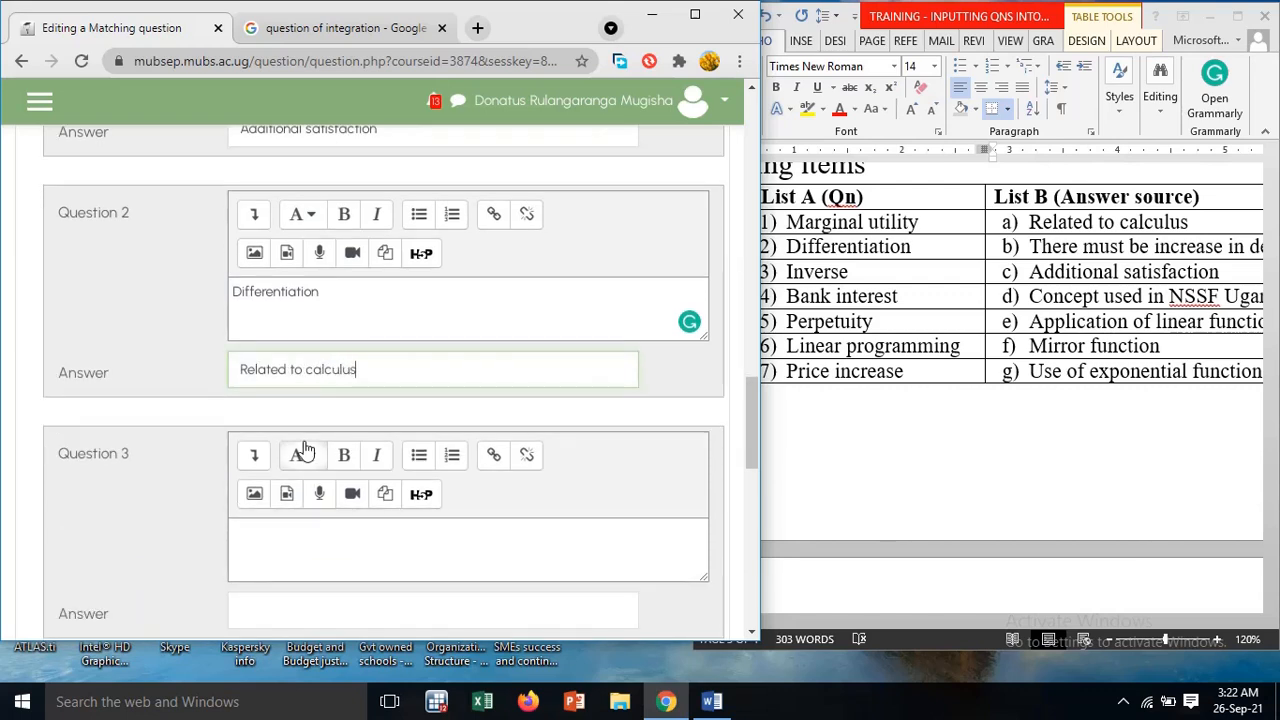
Fill in question 3 with the text "Inverse" and the answer "Mirror function"
click(304, 528)
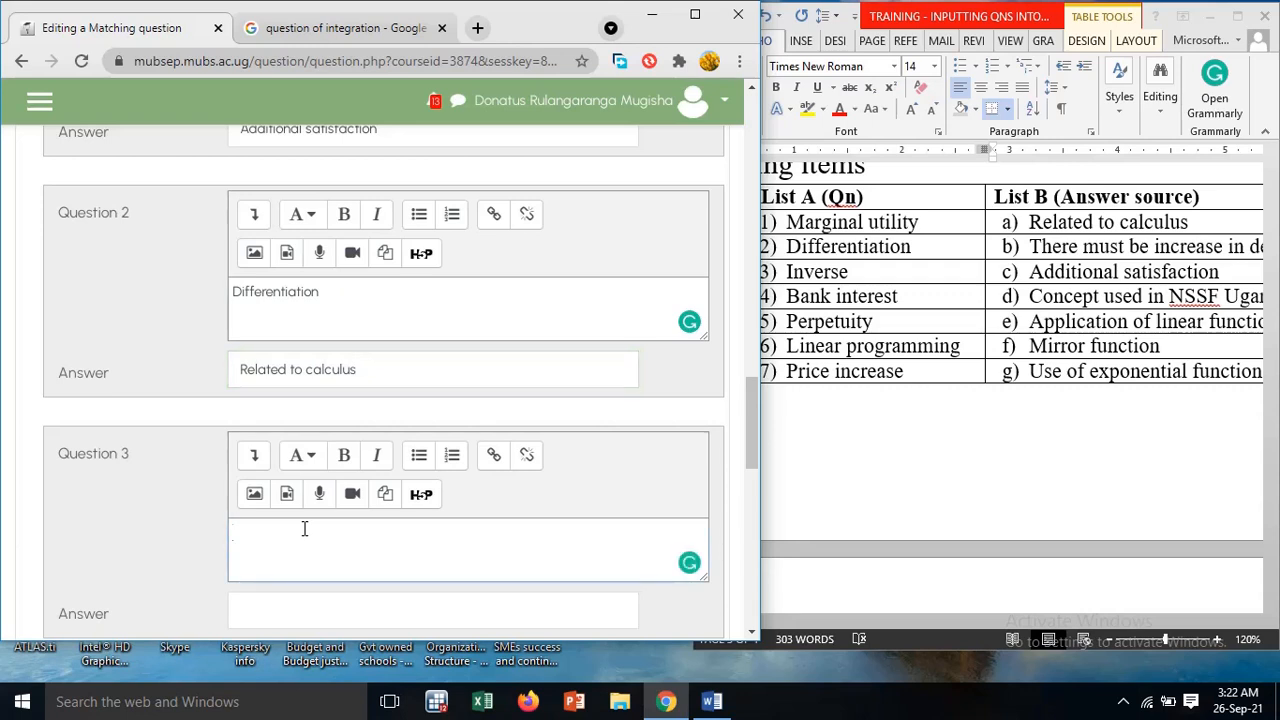
text(Invest)
text(rse)
scroll(295, 524, down, 3)
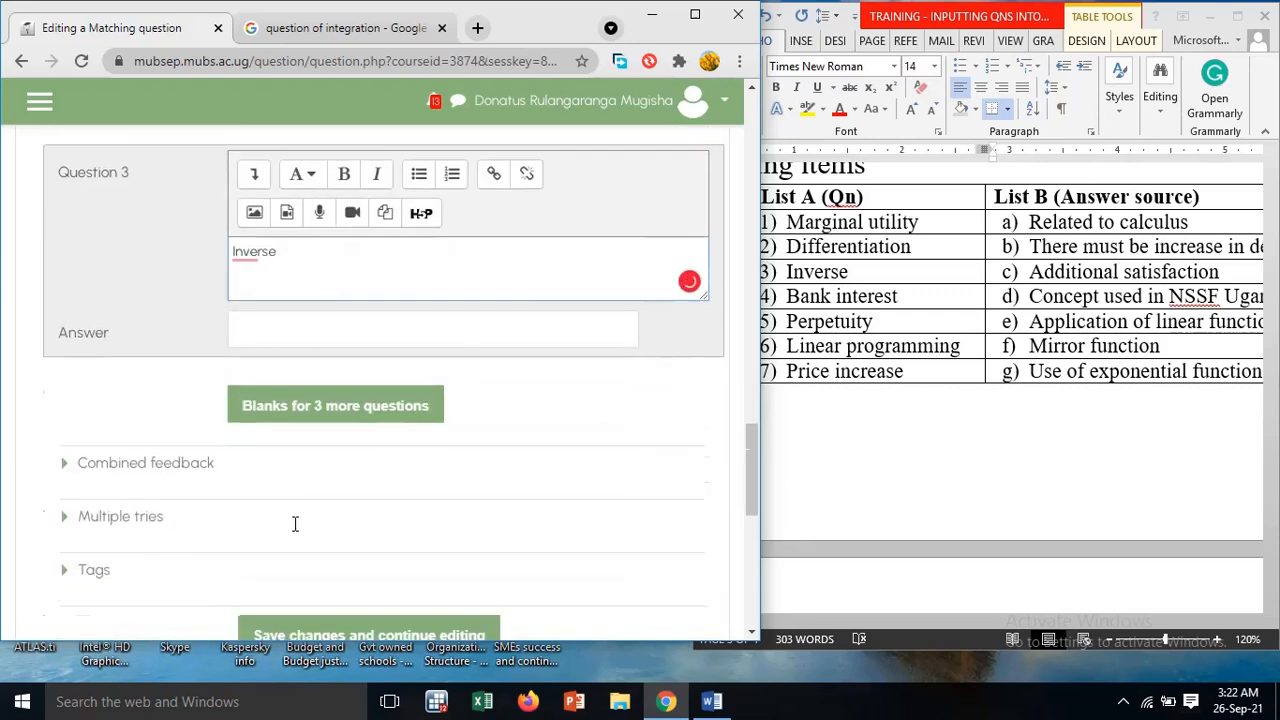
click(310, 319)
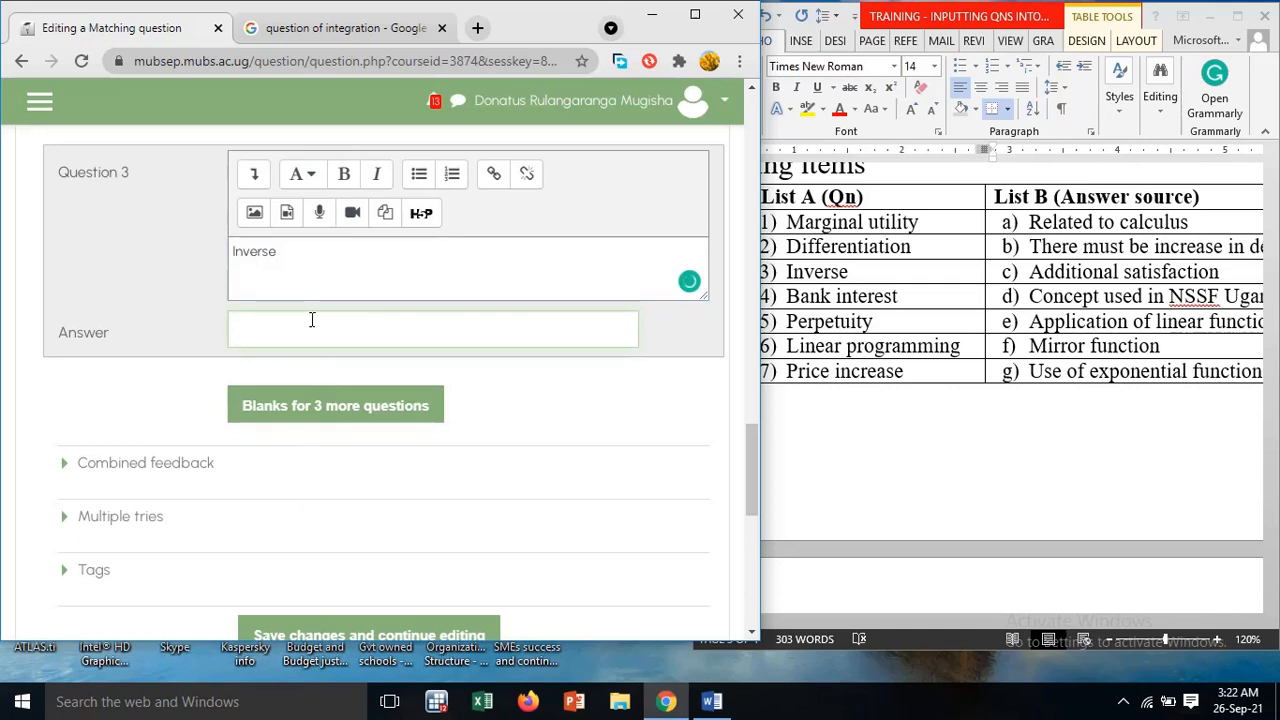
text(Mirror function)
Add blanks for 3 more questions to the matching question, extending the pairs to question 6
click(352, 406)
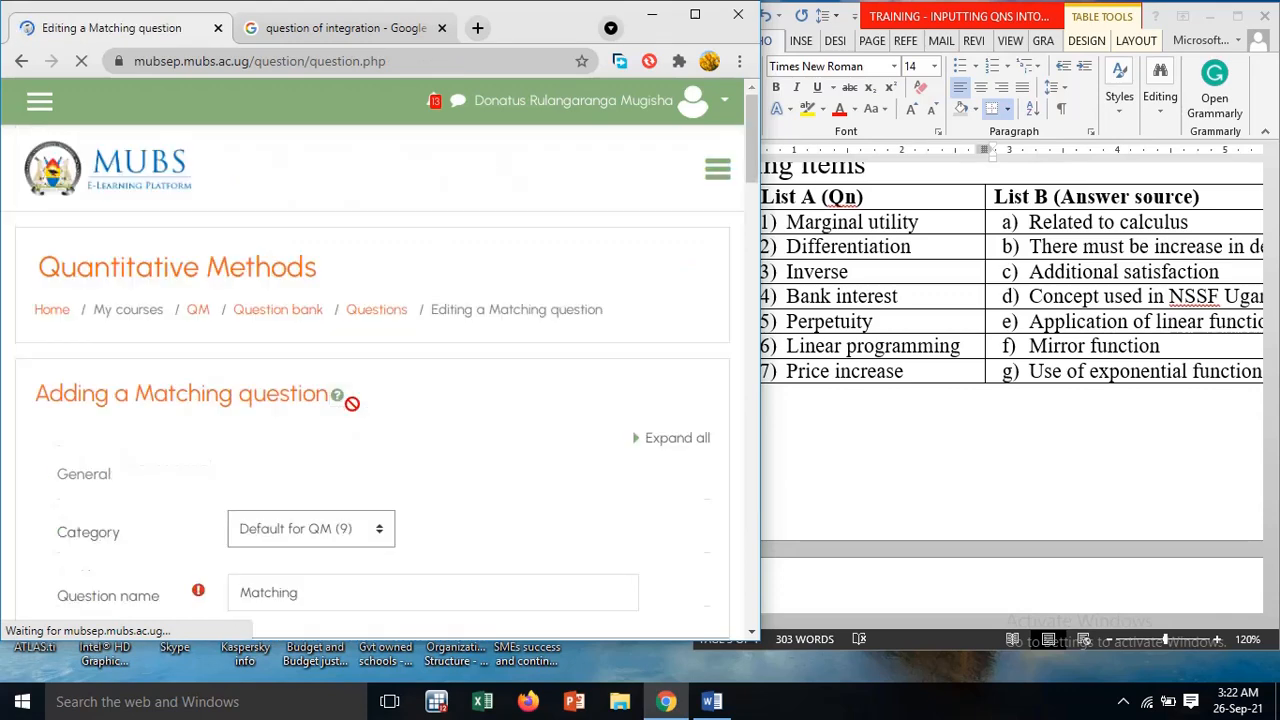
scroll(355, 413, down, 15)
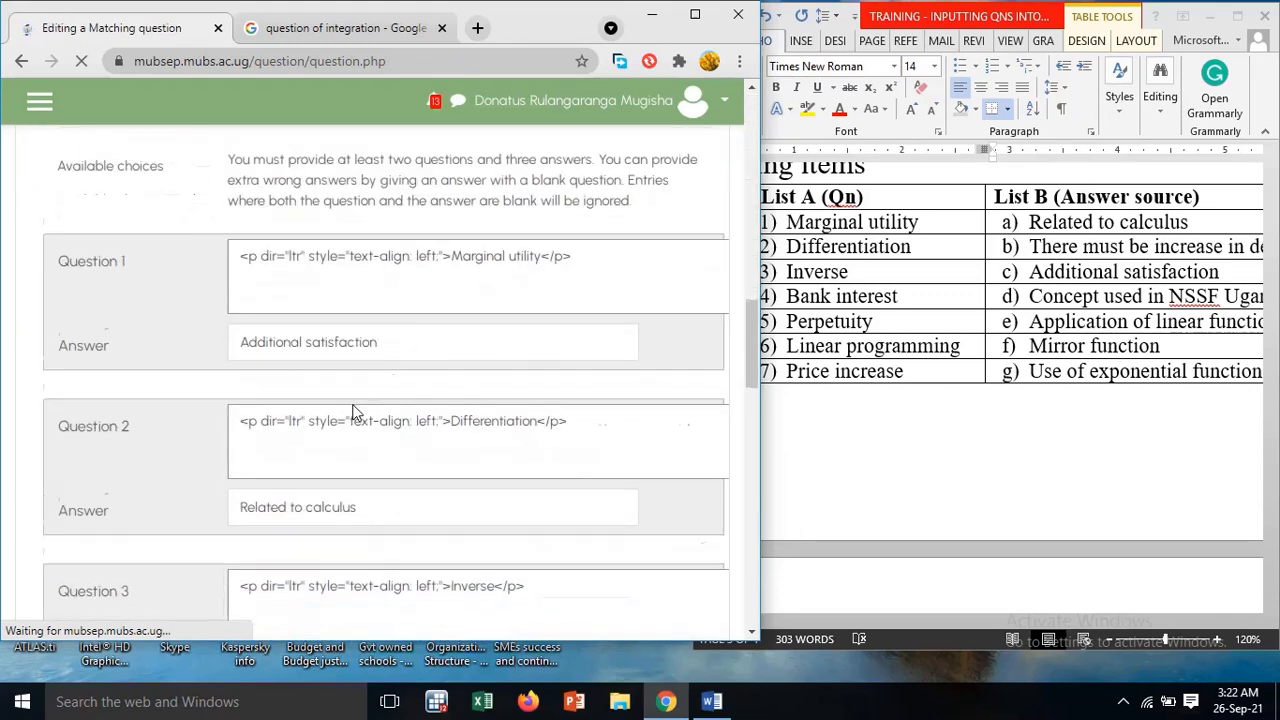
scroll(355, 413, down, 5)
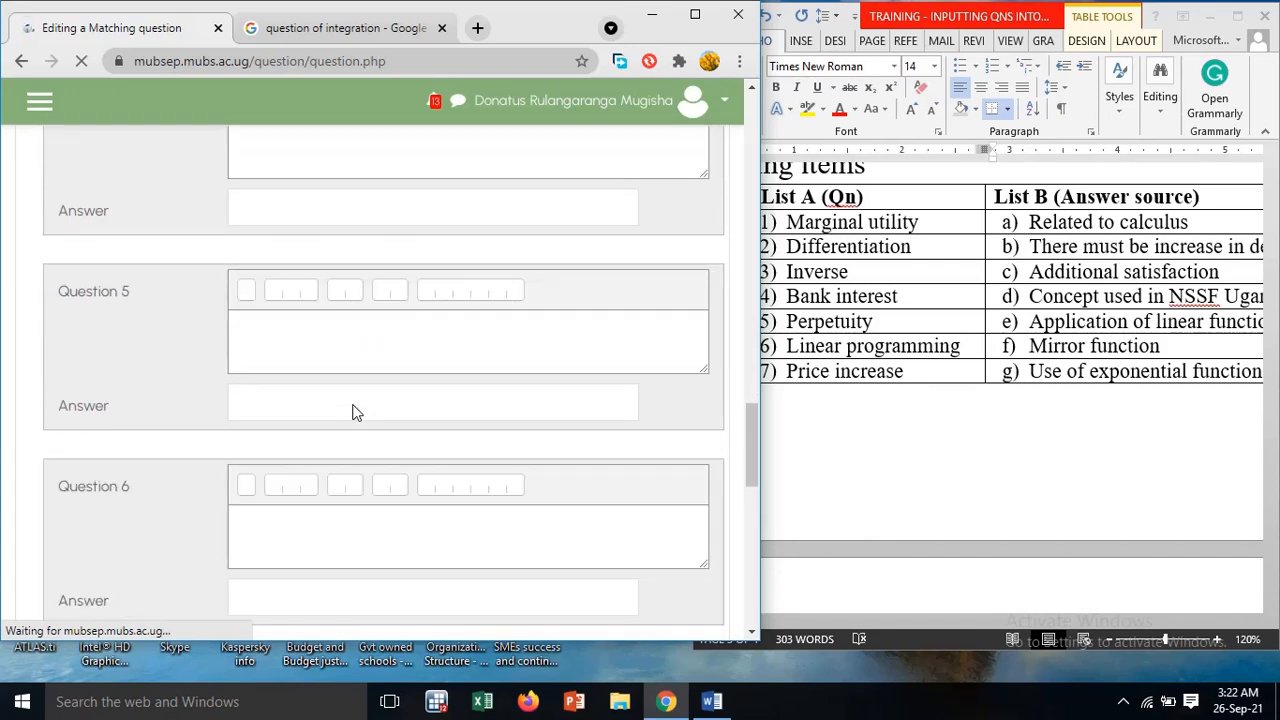
scroll(355, 413, down, 3)
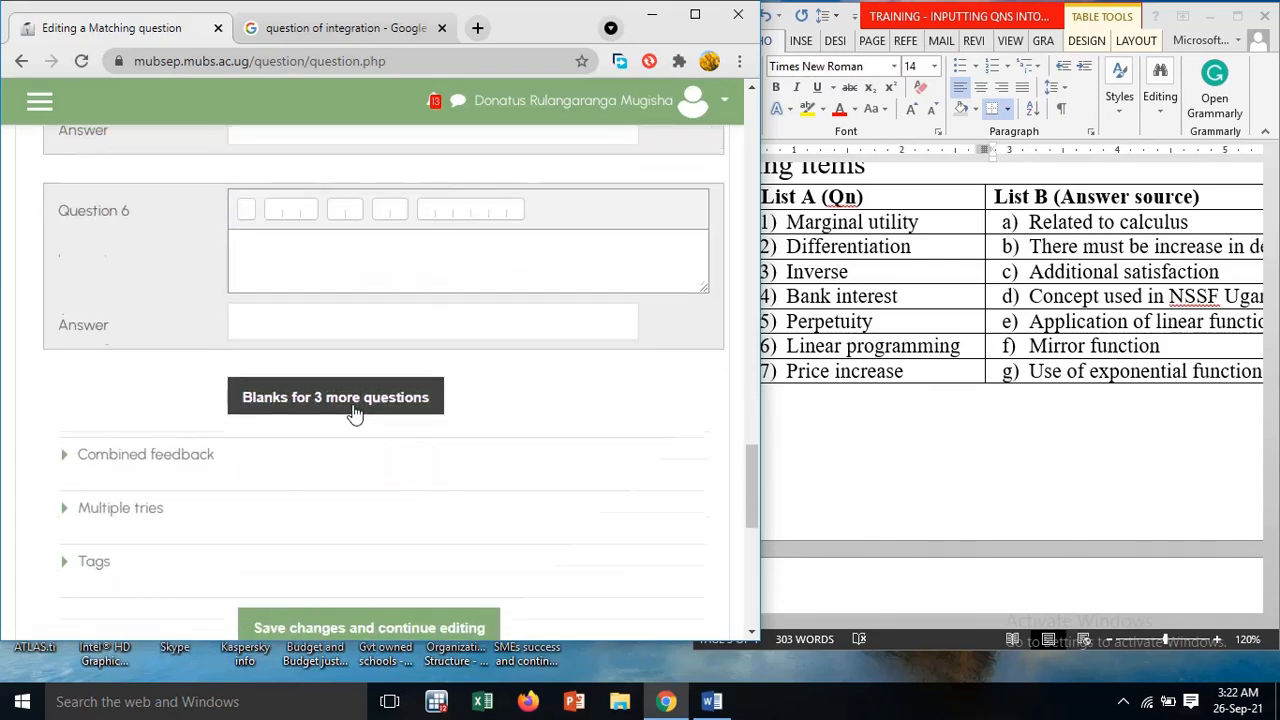
Fill in question 4 with the text "Bank interest" and the answer "Use of exponential function"
scroll(354, 407, up, 4)
scroll(354, 407, up, 3)
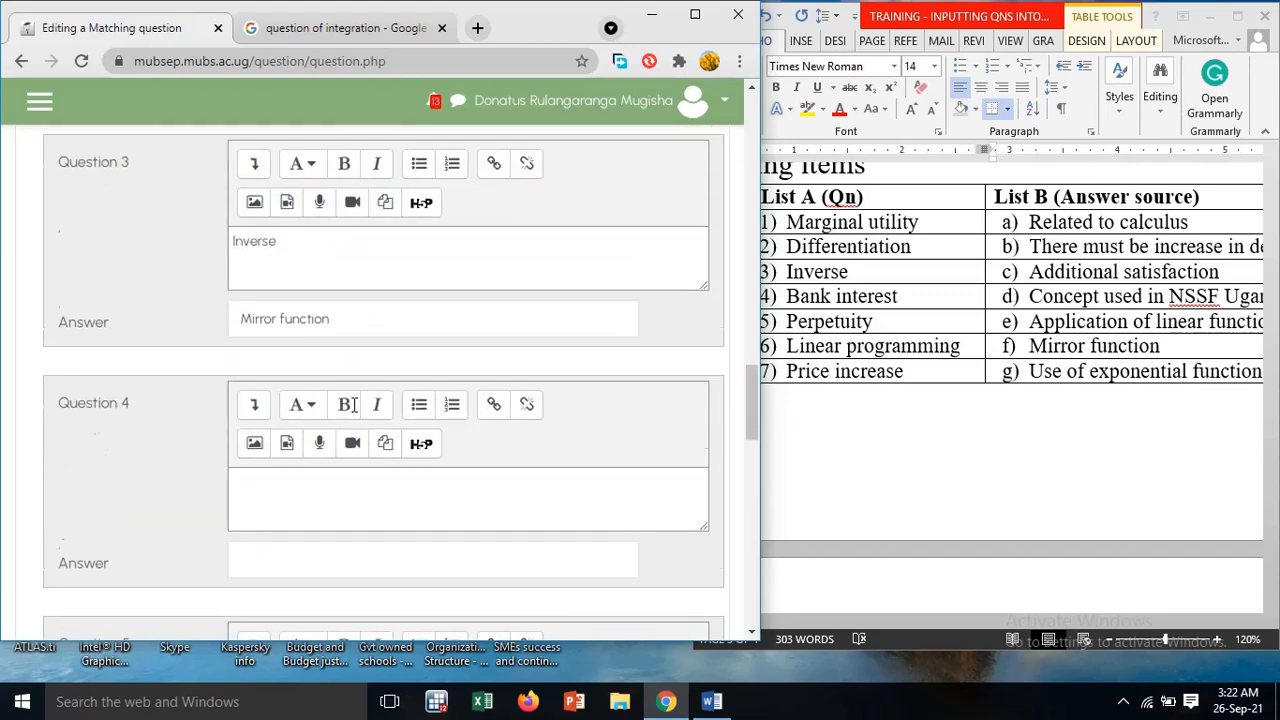
scroll(354, 404, up, 2)
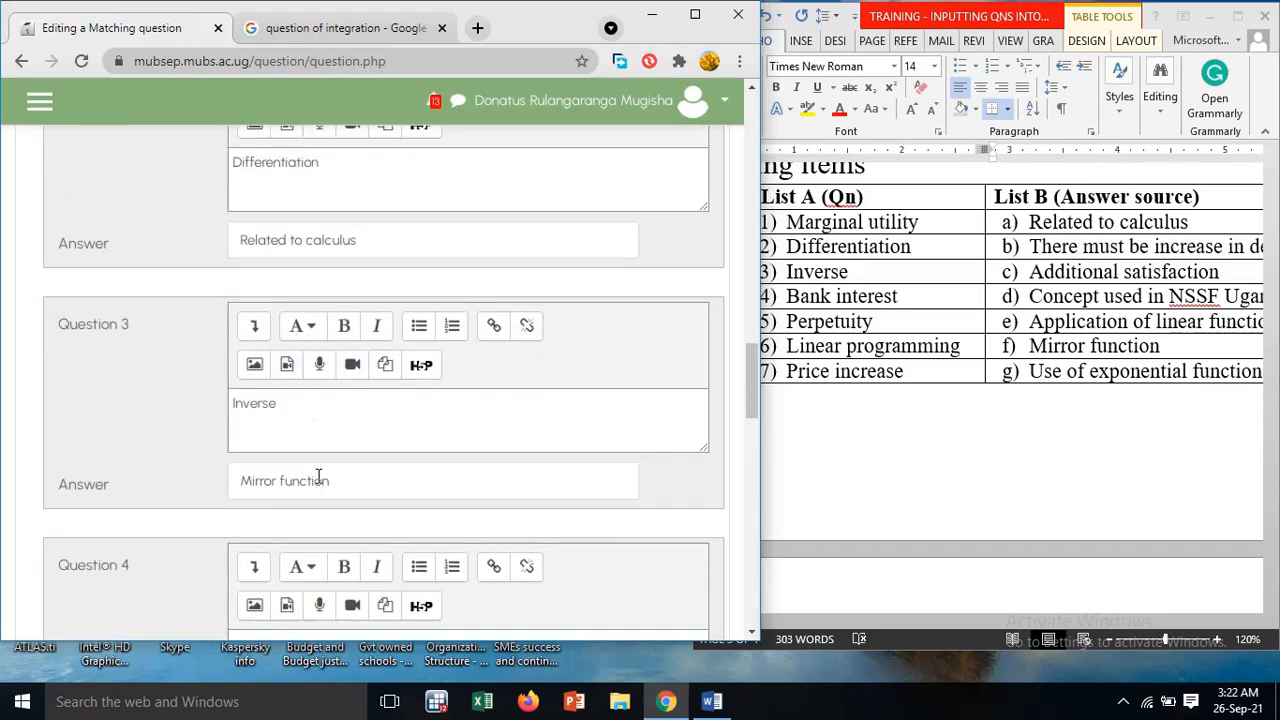
scroll(317, 456, down, 3)
click(313, 380)
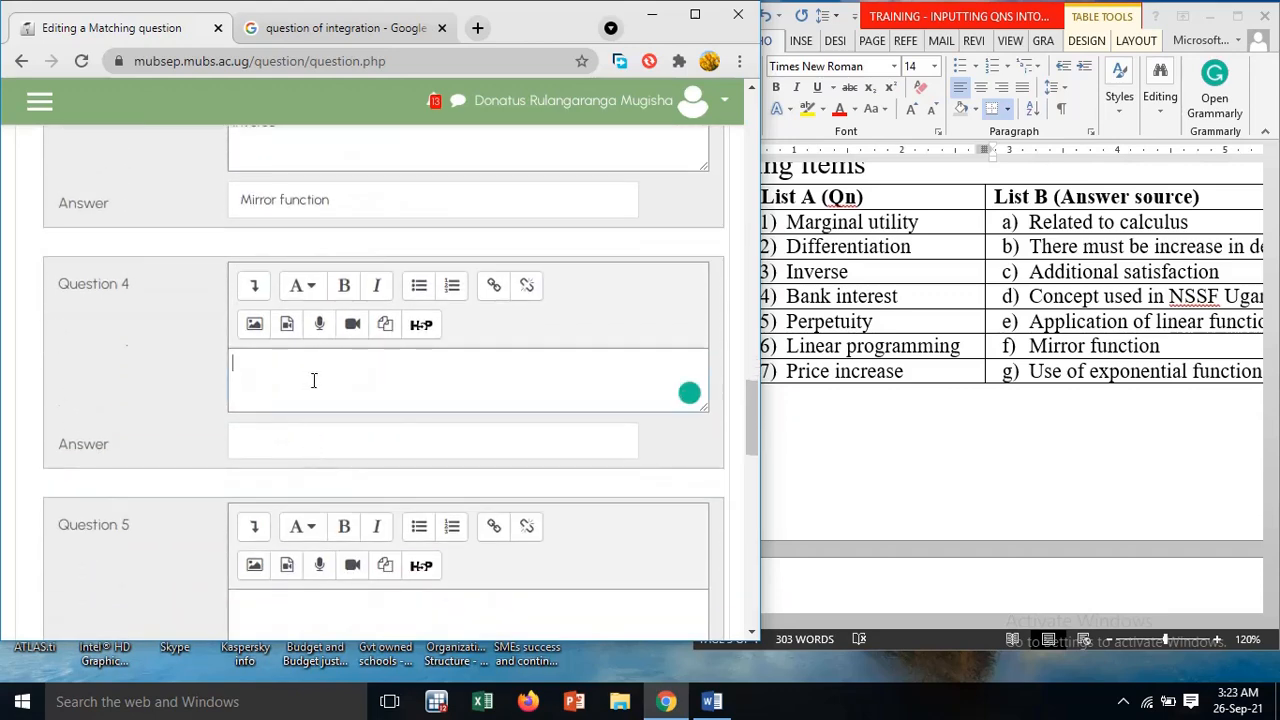
text(Bank interest)
click(307, 453)
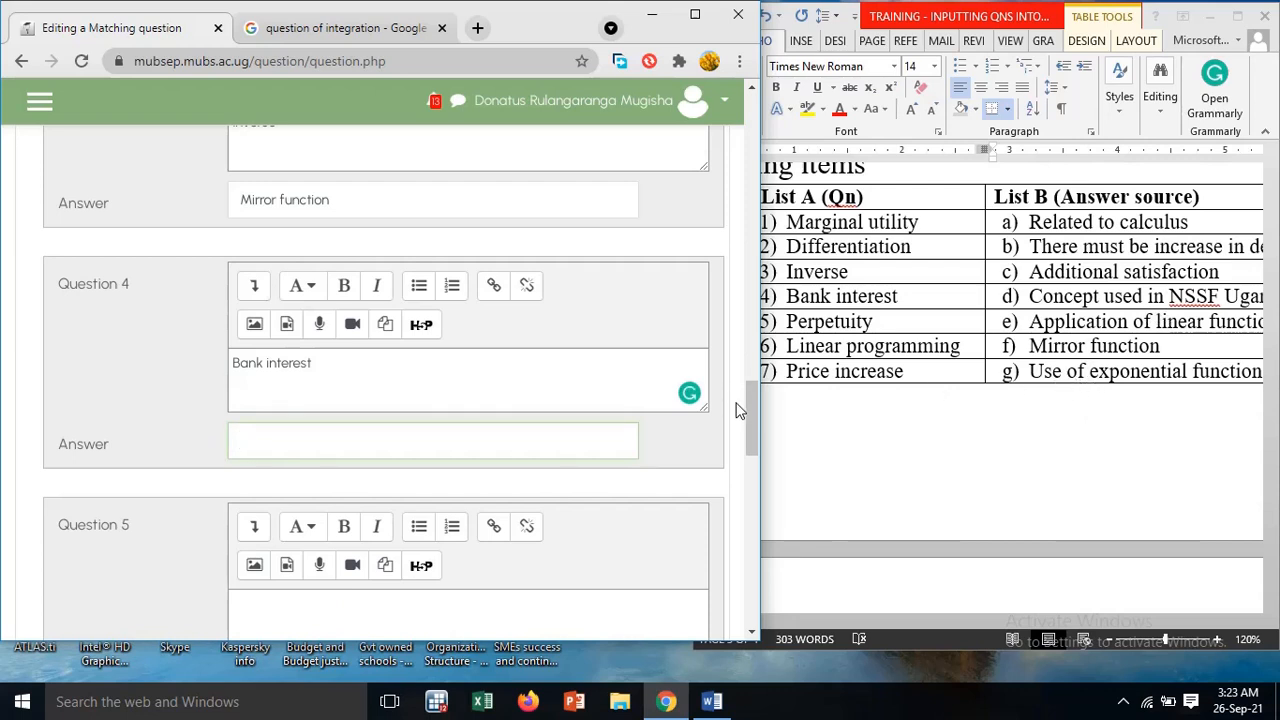
text(se of exponen)
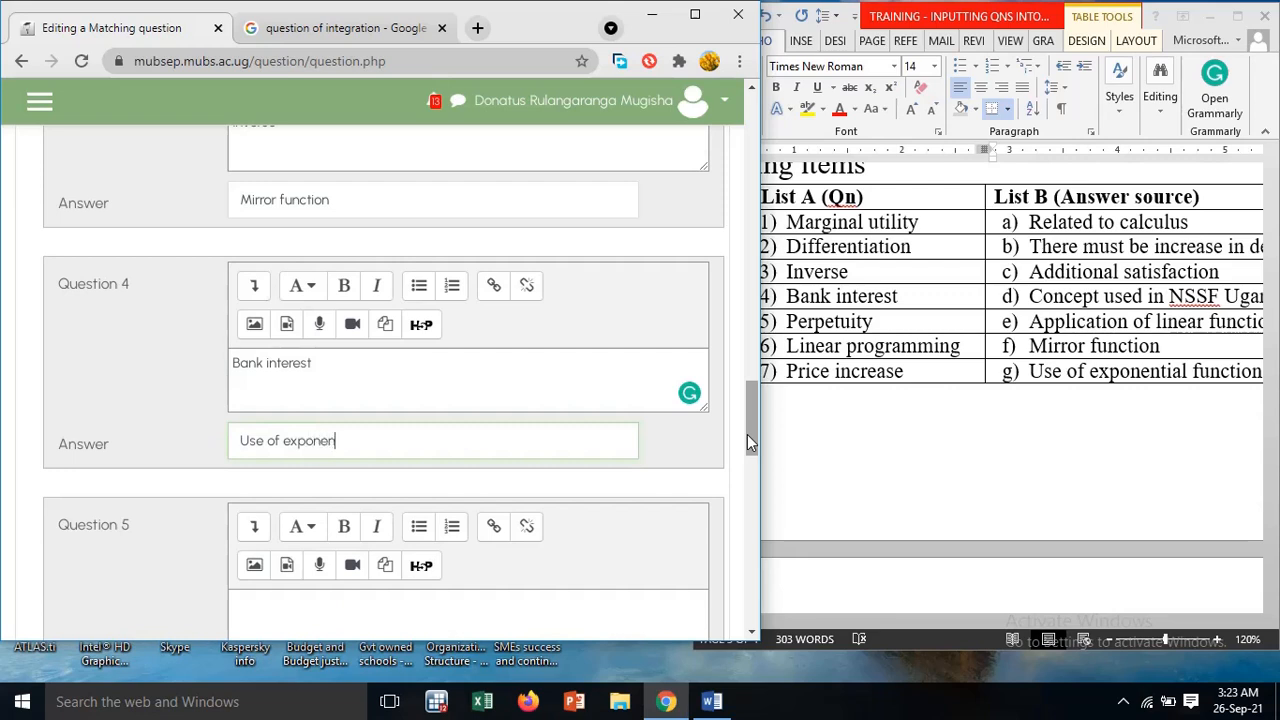
text(tial function)
Fill in question 5 with the text "Perpetuity" and the answer "Concept used in NSSF Uganda"
scroll(747, 434, down, 1)
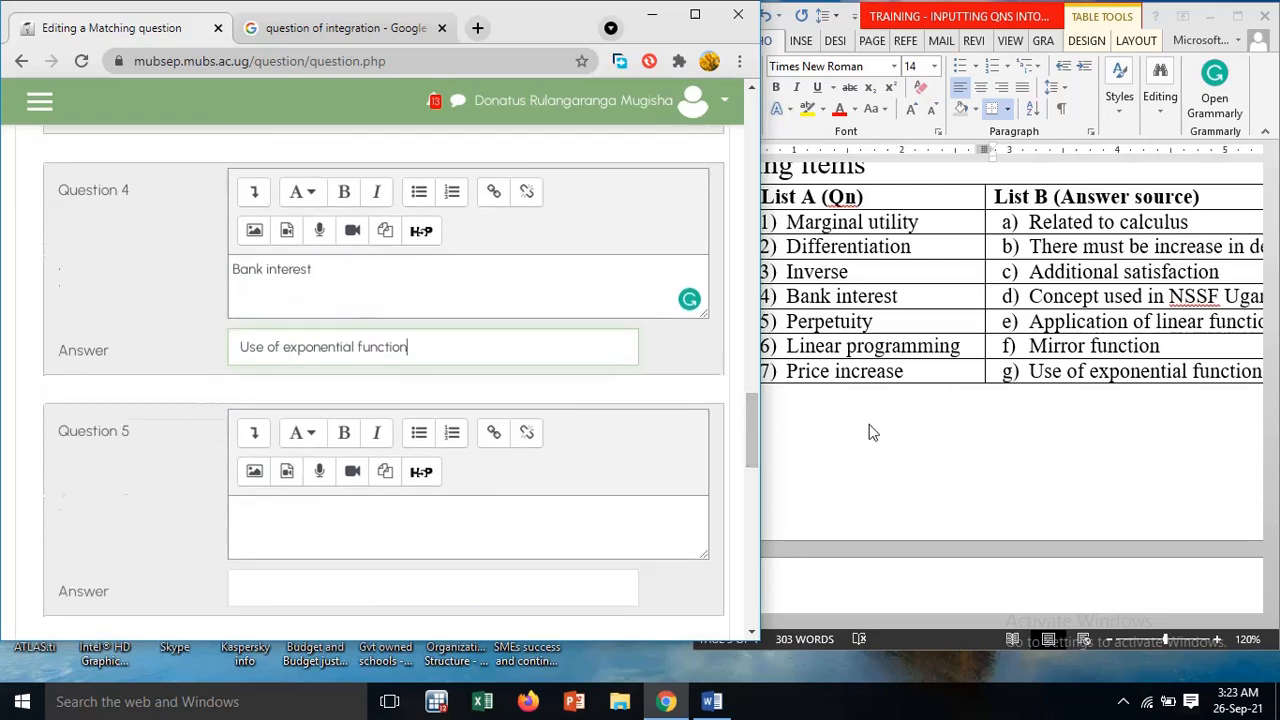
scroll(699, 459, down, 1)
click(502, 434)
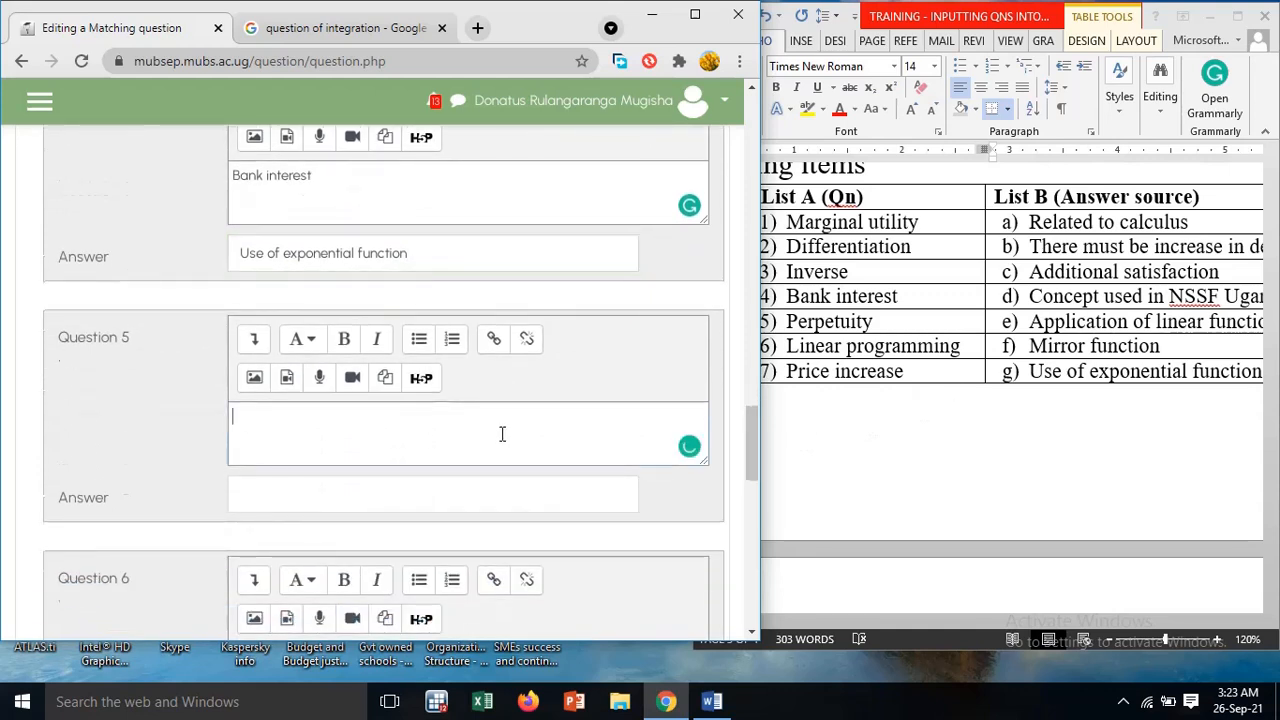
text(Perpetuity)
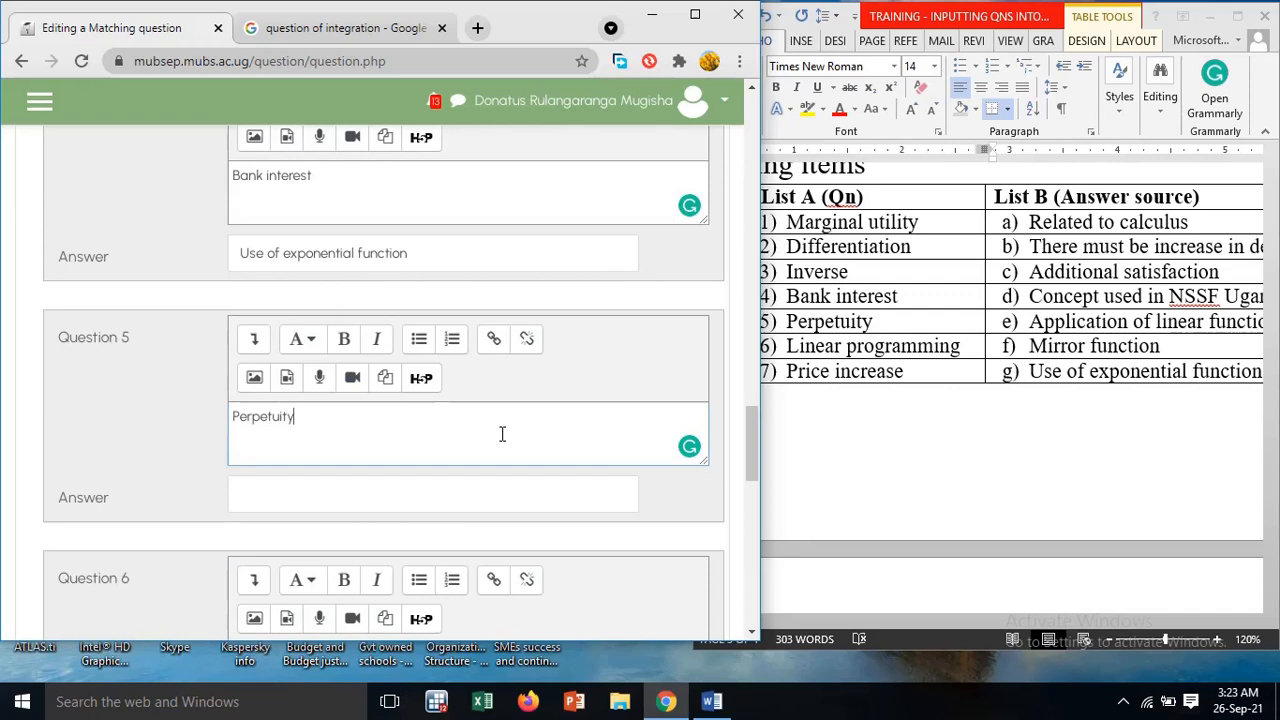
click(406, 494)
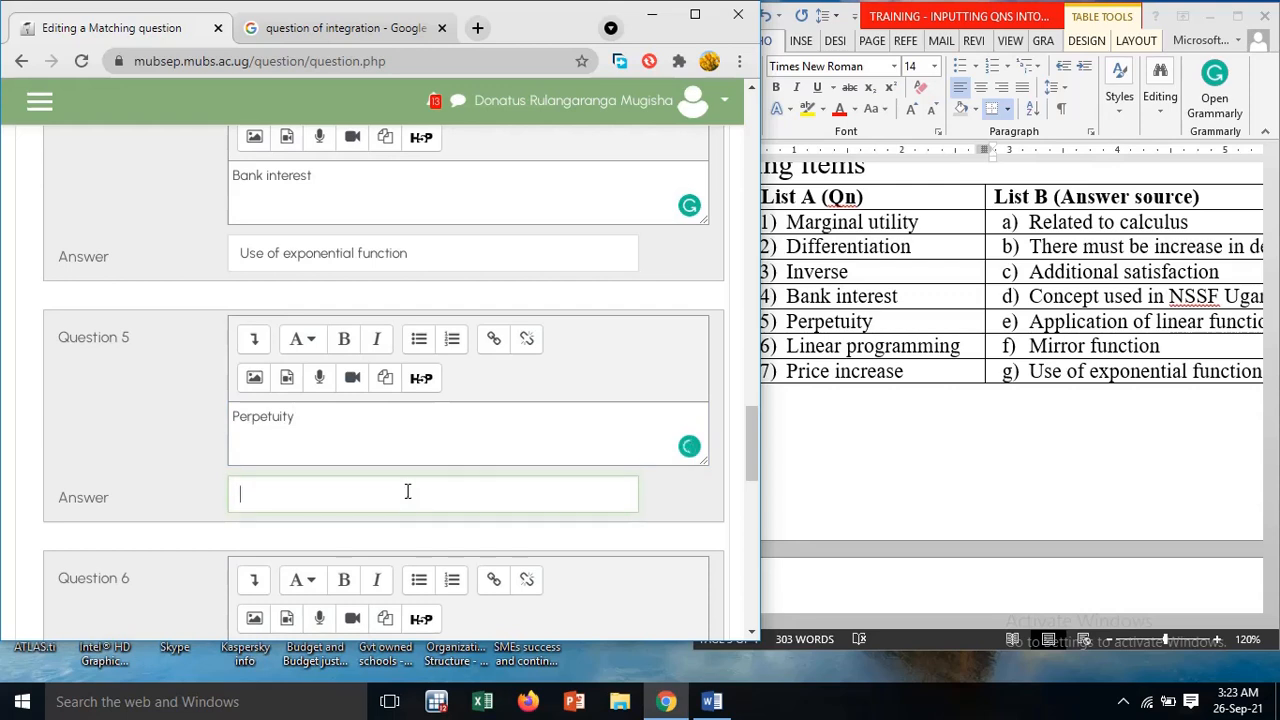
mouse_move(712, 701)
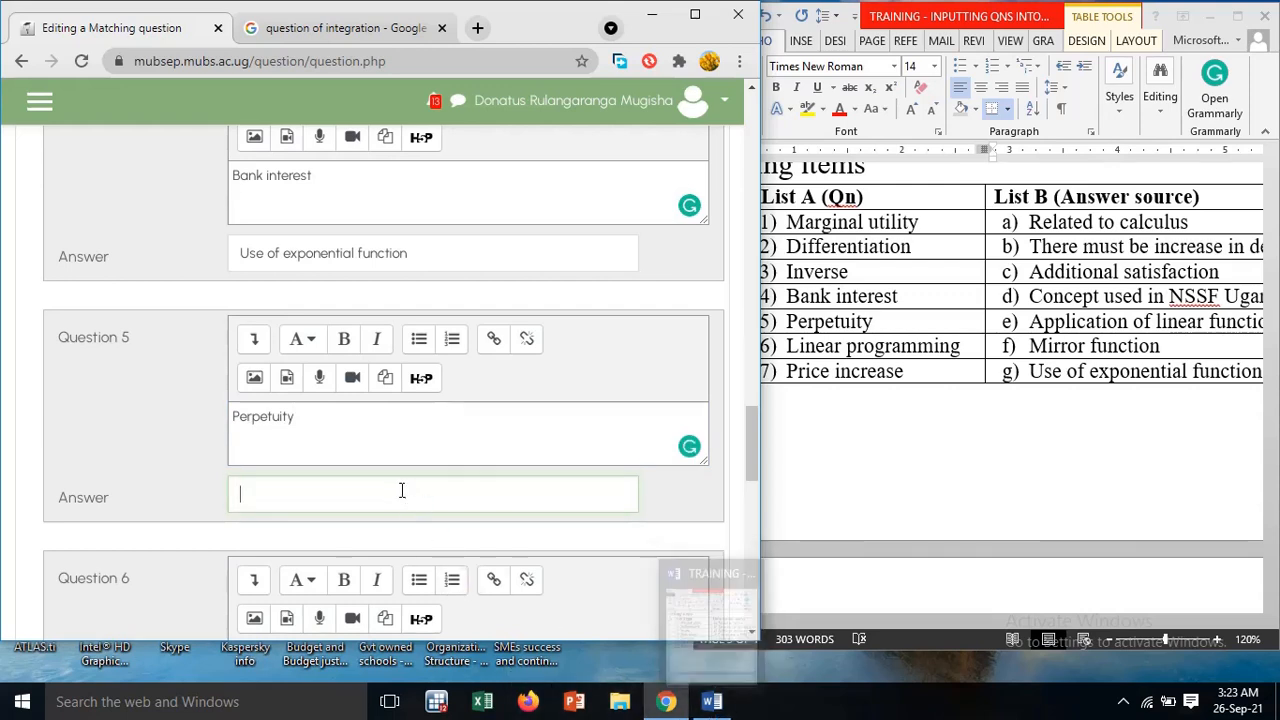
text(Conce)
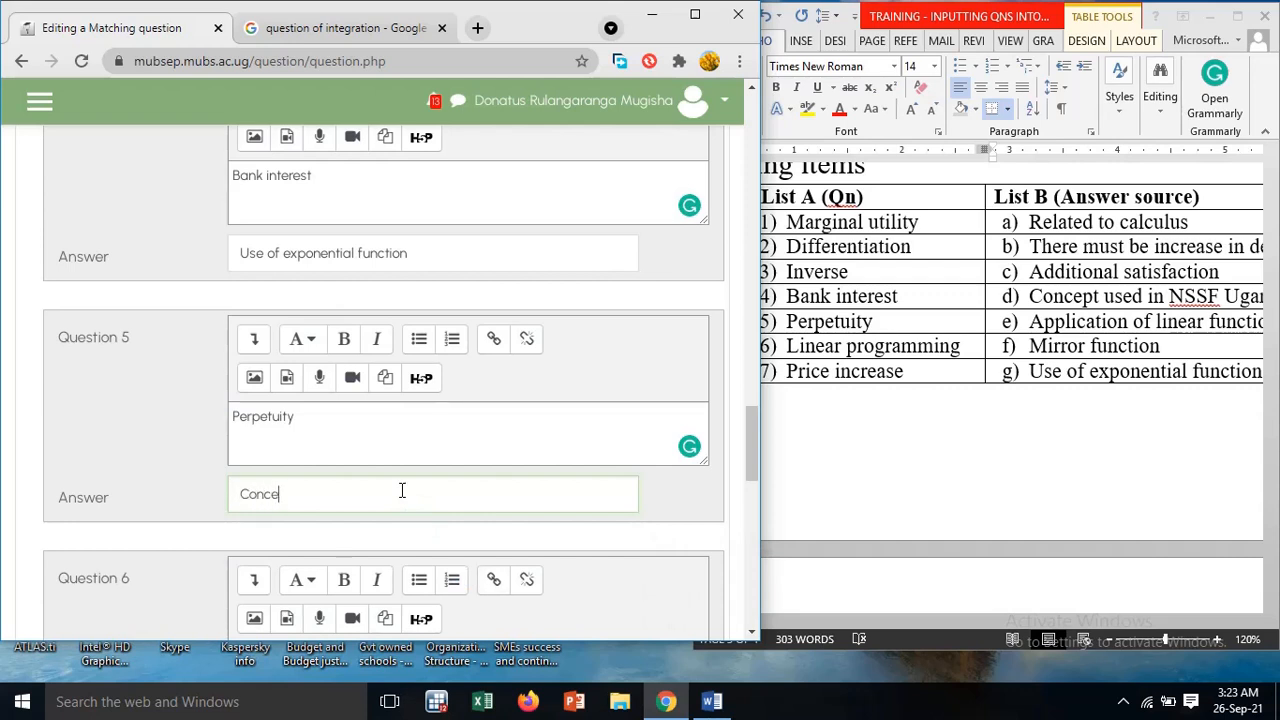
text(pt used in NSSF Uganda)
Enter "Linear programming" as the text of question 6
scroll(362, 408, down, 3)
click(385, 390)
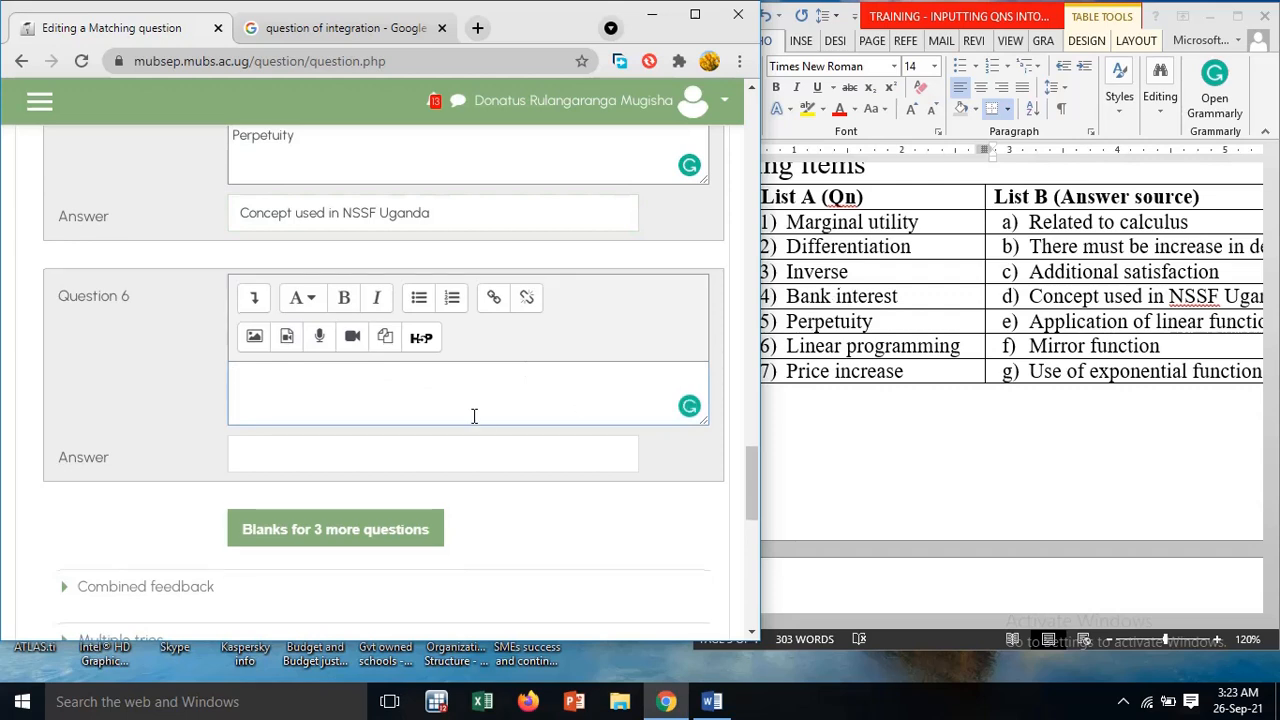
text(Linear programming)
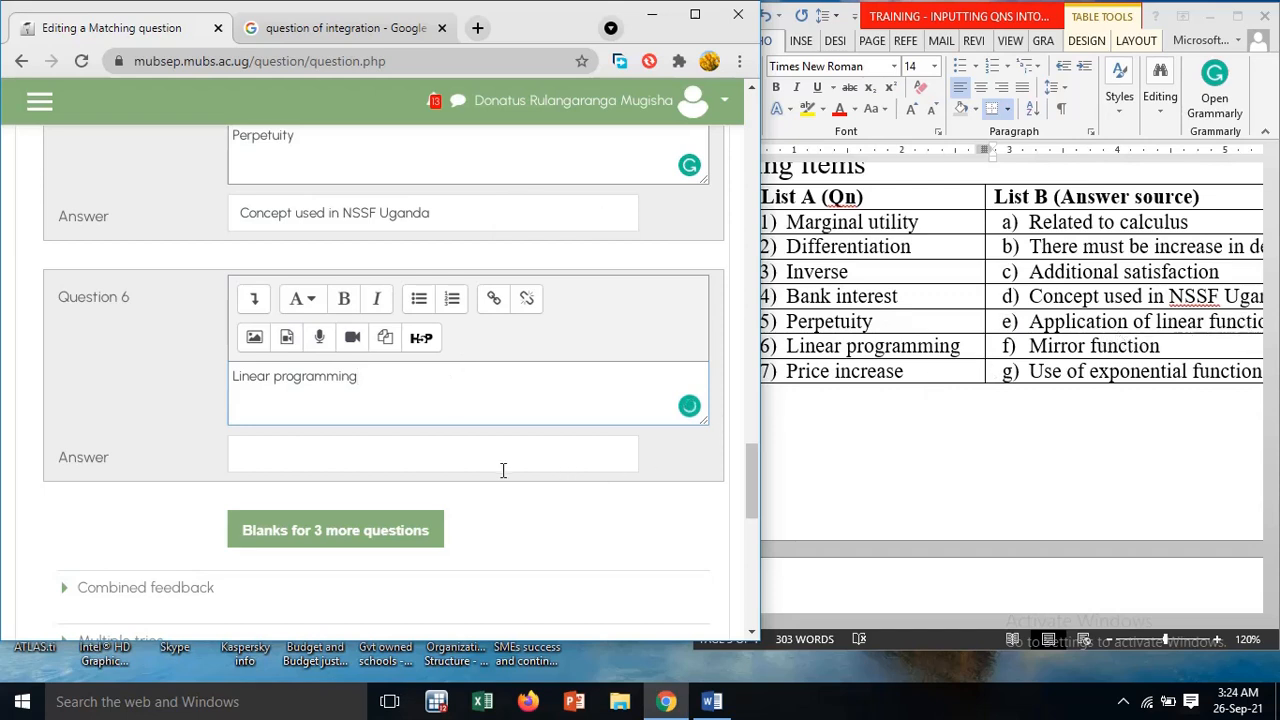
Enter "Application of linear function" as the answer to question 6 and add blanks for 3 more questions
text(App)
key(BackSpace)
key(BackSpace)
text(P)
text(pp)
text(lic)
text(licatio)
text(n of linear)
text( function)
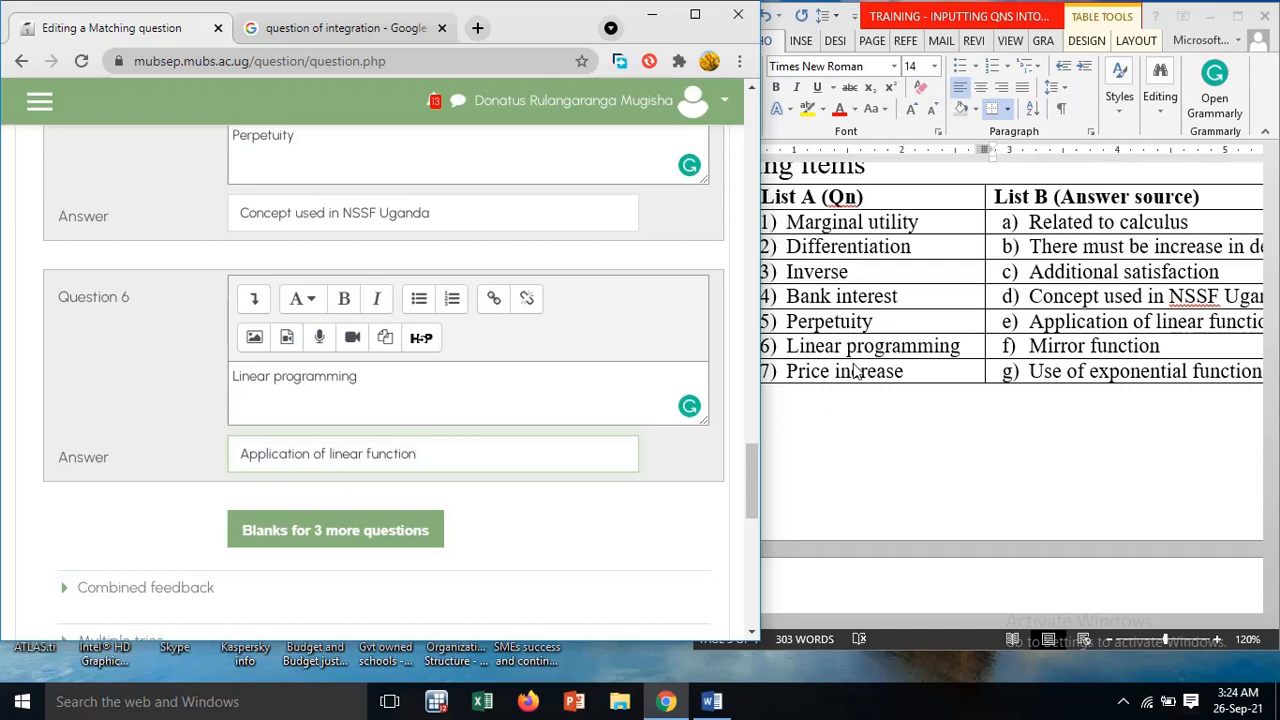
click(432, 531)
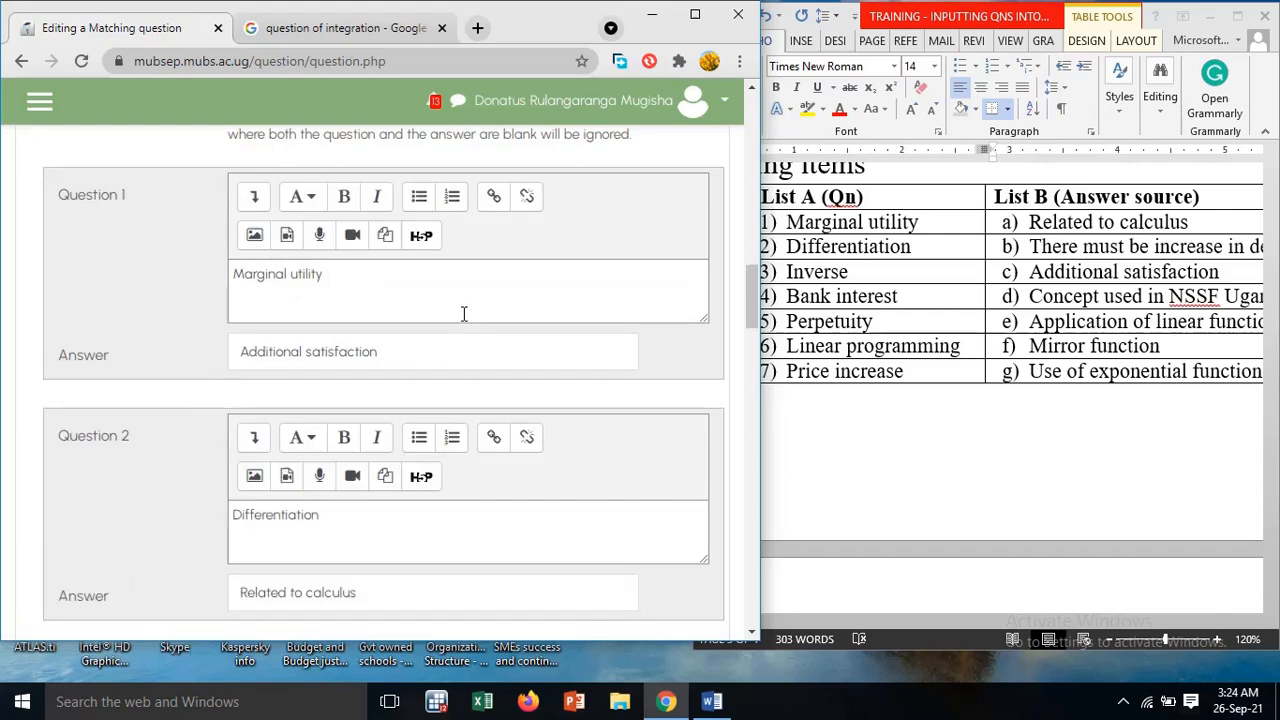
Enter "Price increase" as the text of question 7 in the matching question
scroll(463, 314, down, 13)
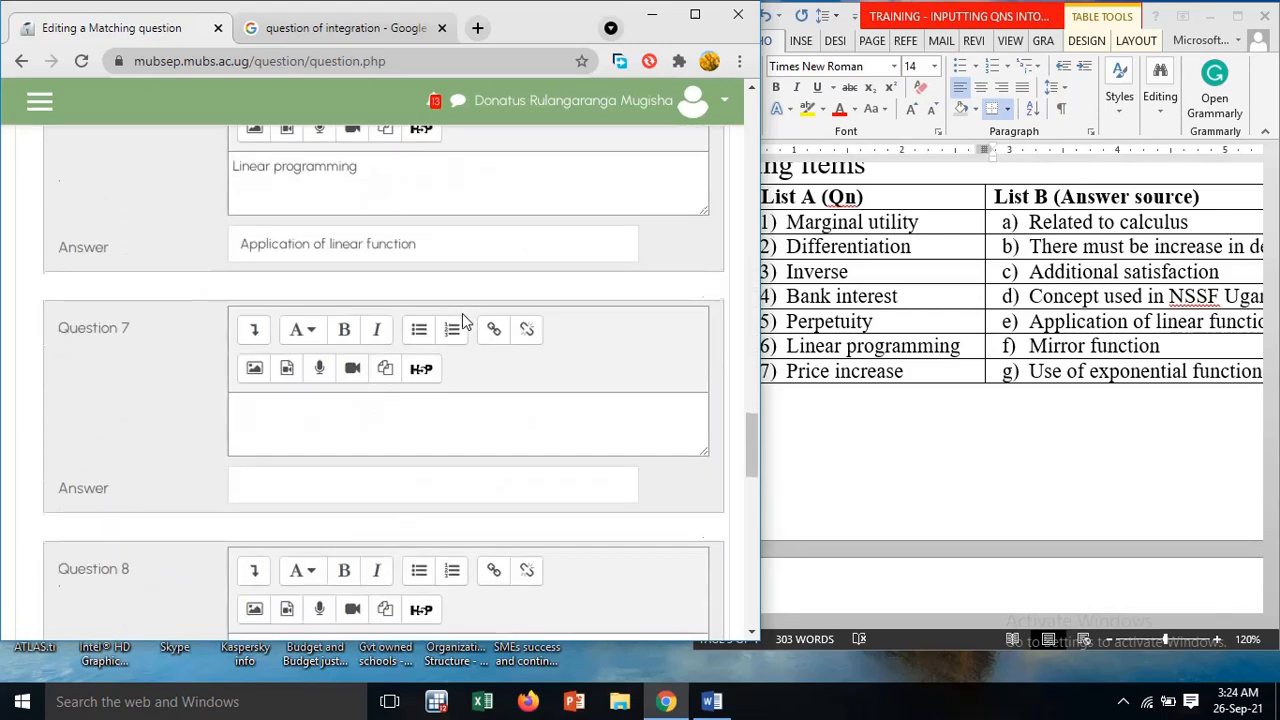
scroll(462, 313, down, 5)
scroll(462, 313, up, 4)
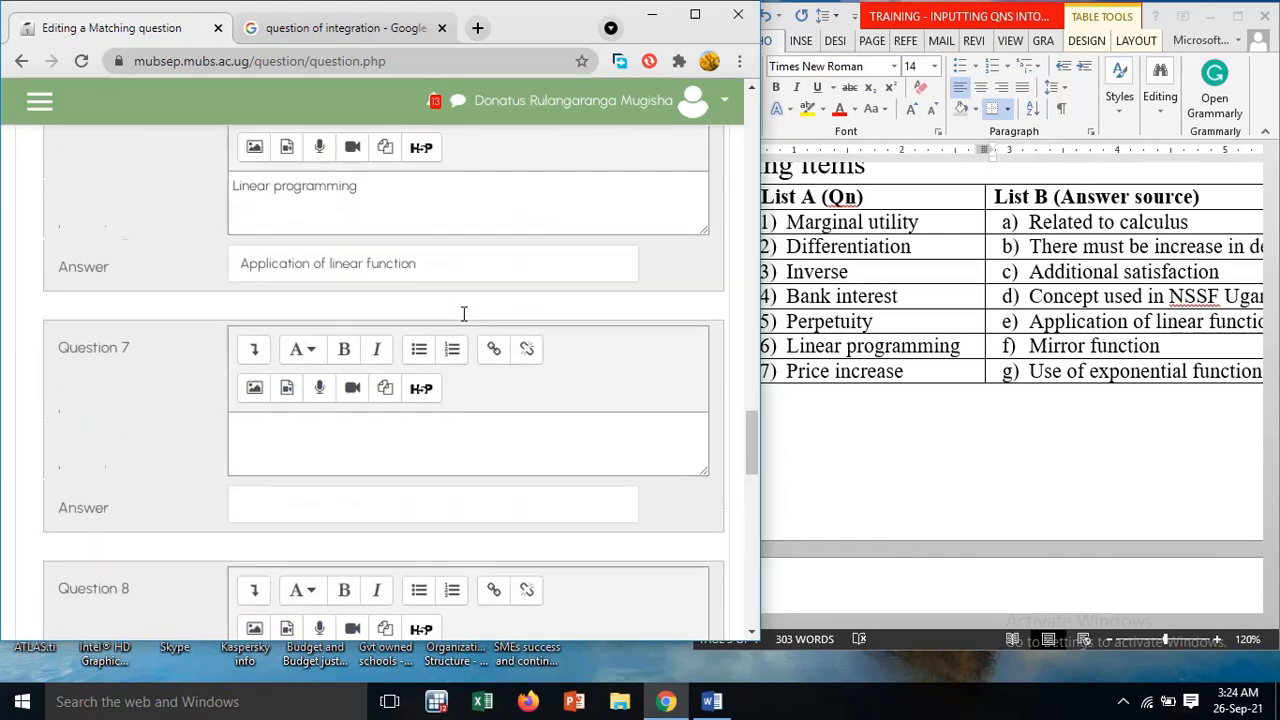
scroll(462, 313, up, 1)
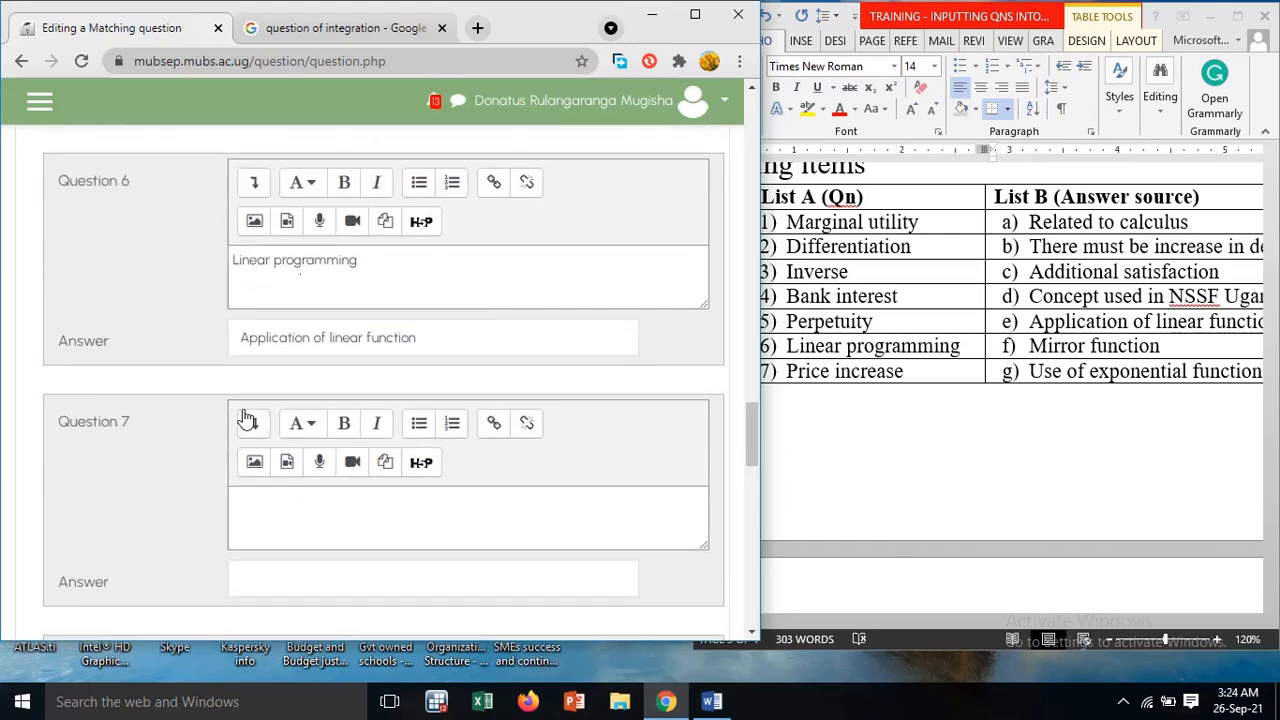
click(243, 339)
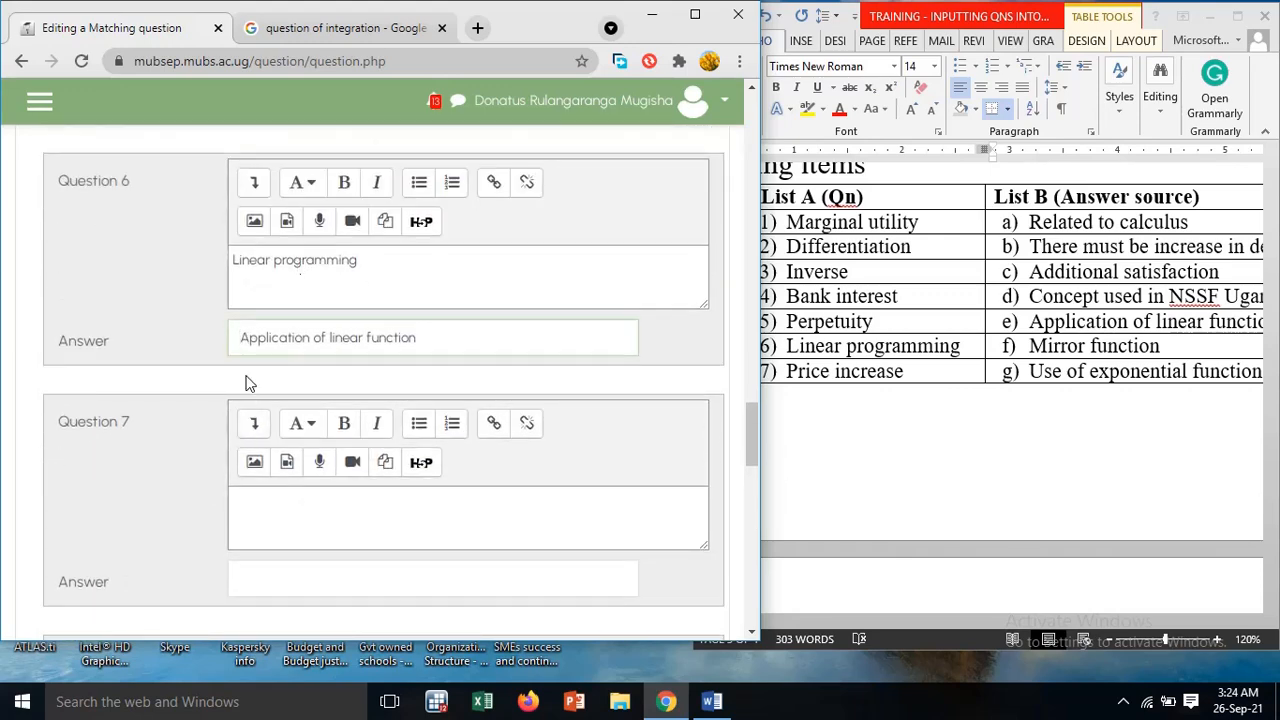
click(283, 505)
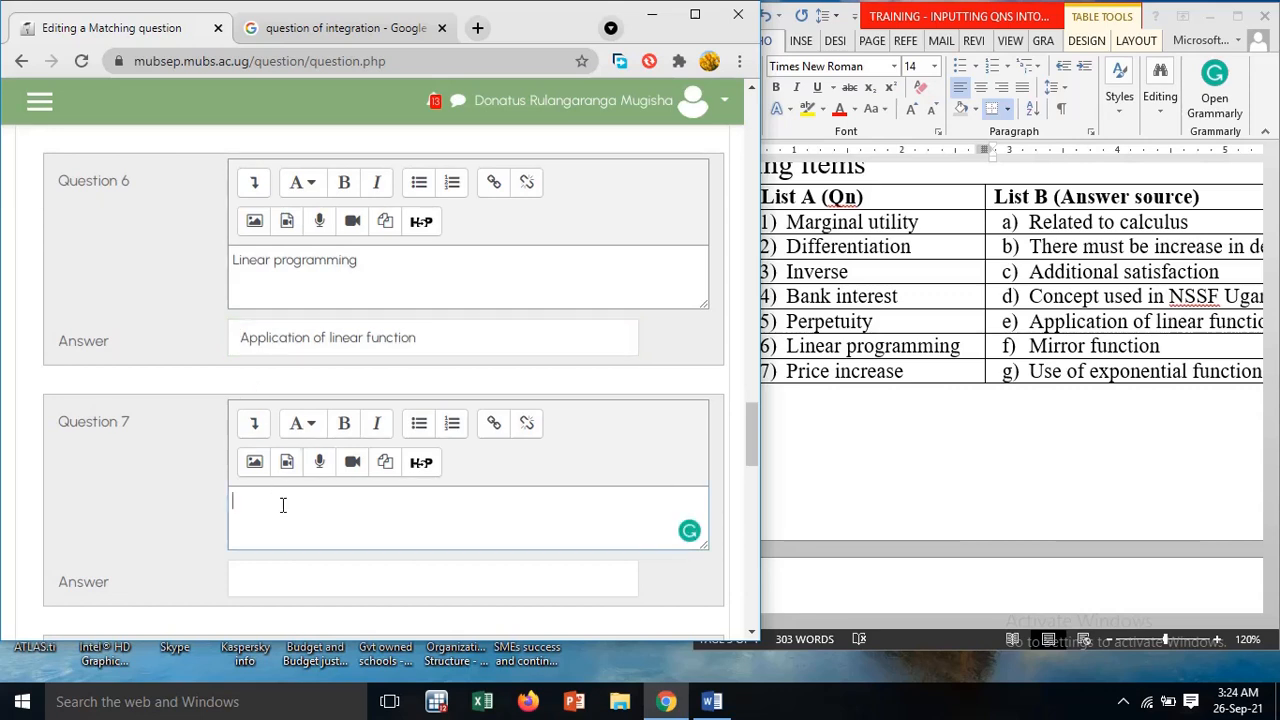
text(Price increase)
Consult List B in the Word table and enter "There must be increase in demand" as the answer to question 7
click(1040, 450)
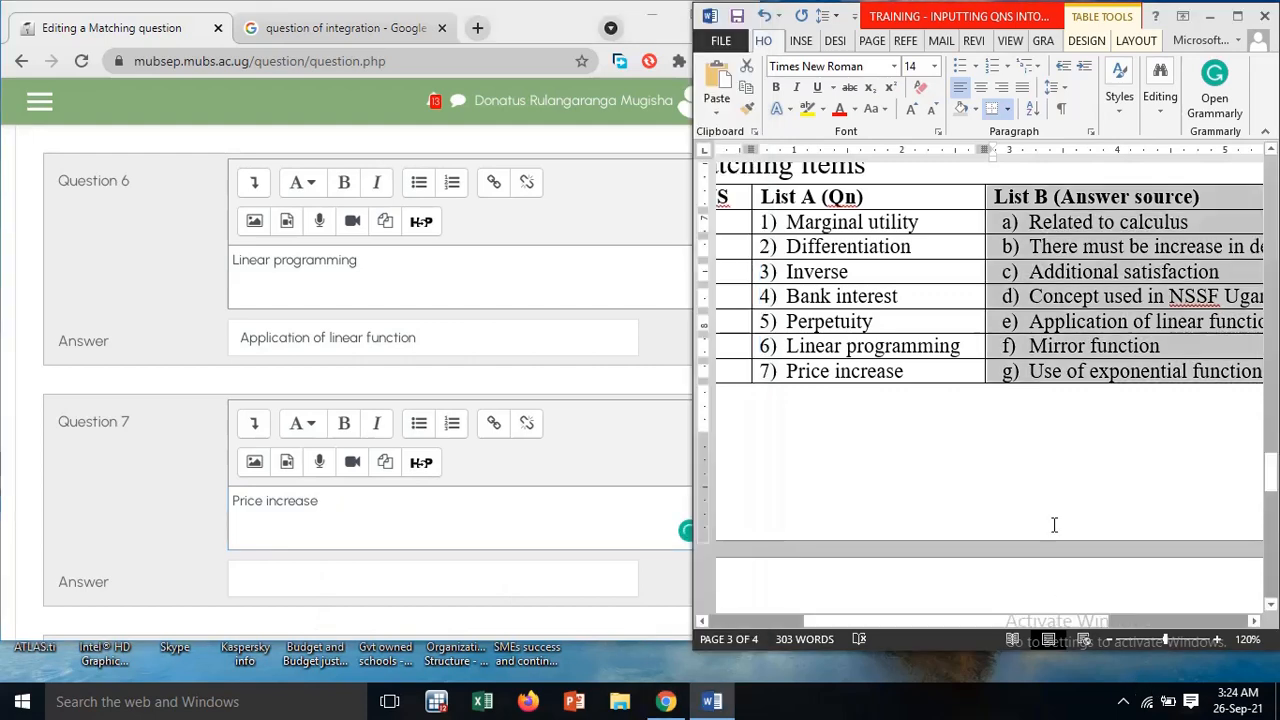
drag(1019, 621, 1137, 612)
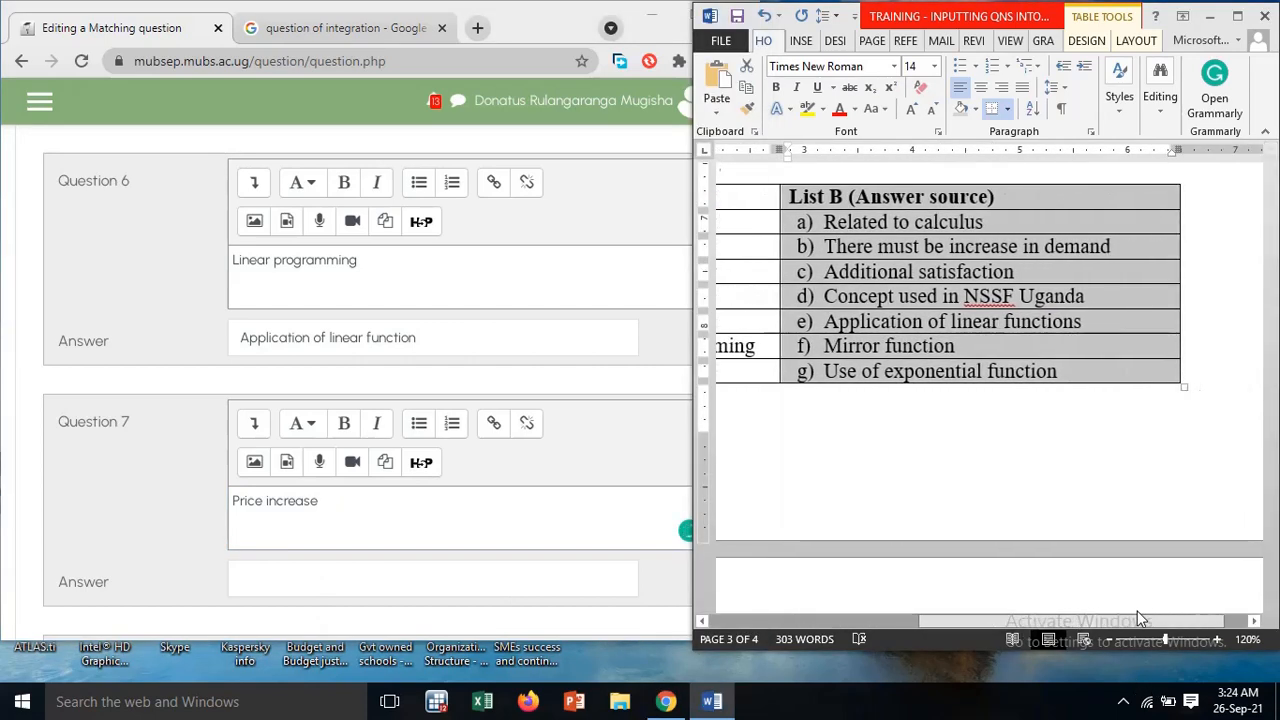
scroll(349, 517, down, 3)
click(284, 287)
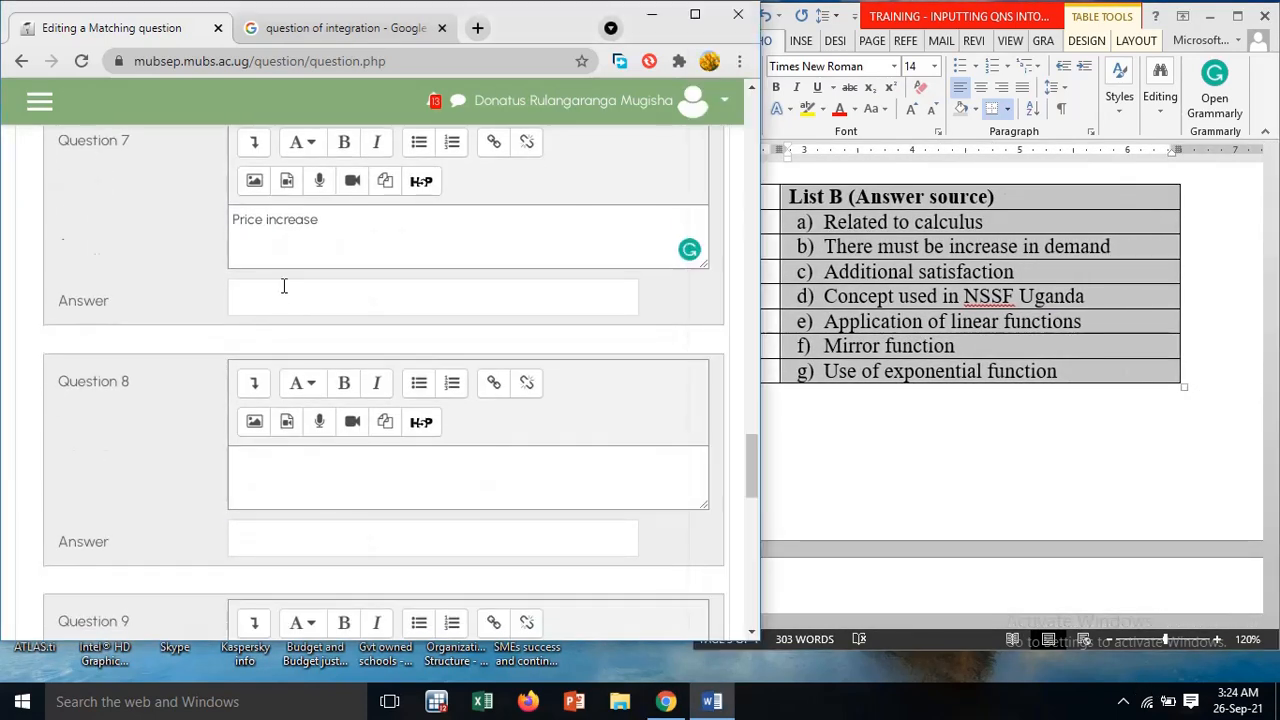
text(There must be incr)
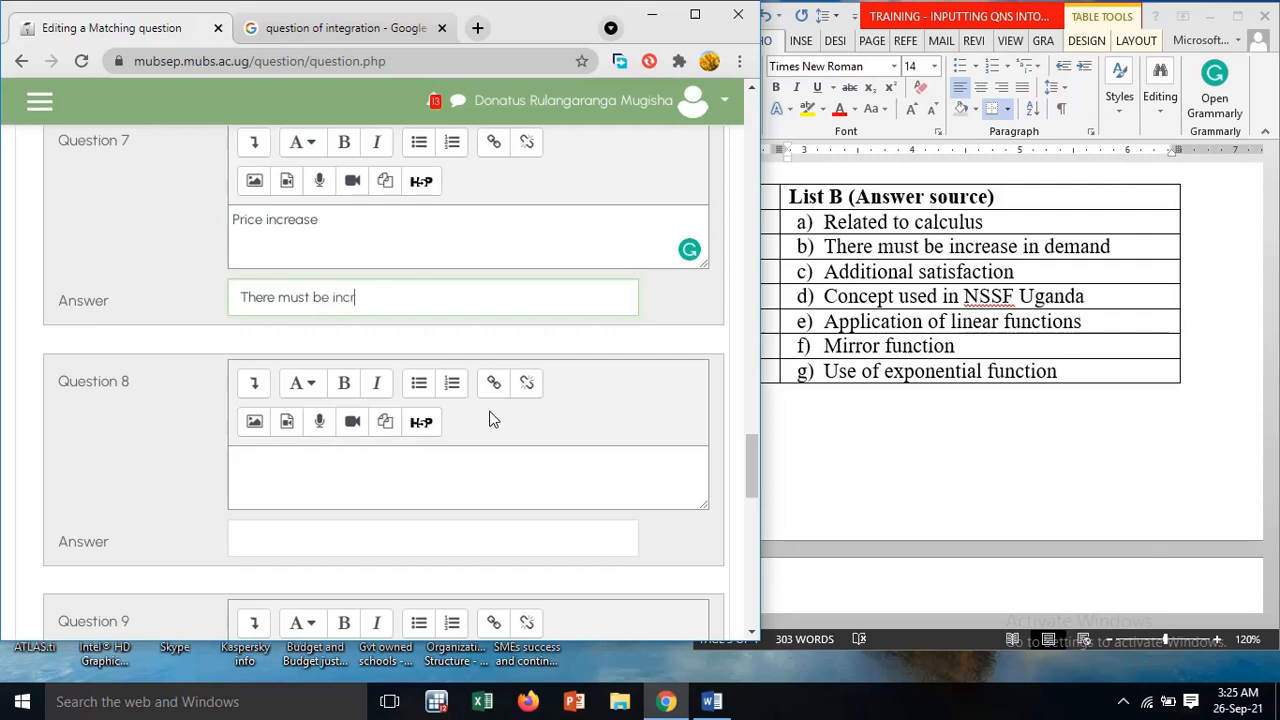
text(ease in demand)
Add "Great function" as an extra wrong answer in question 8, leaving its question text blank
scroll(206, 421, down, 2)
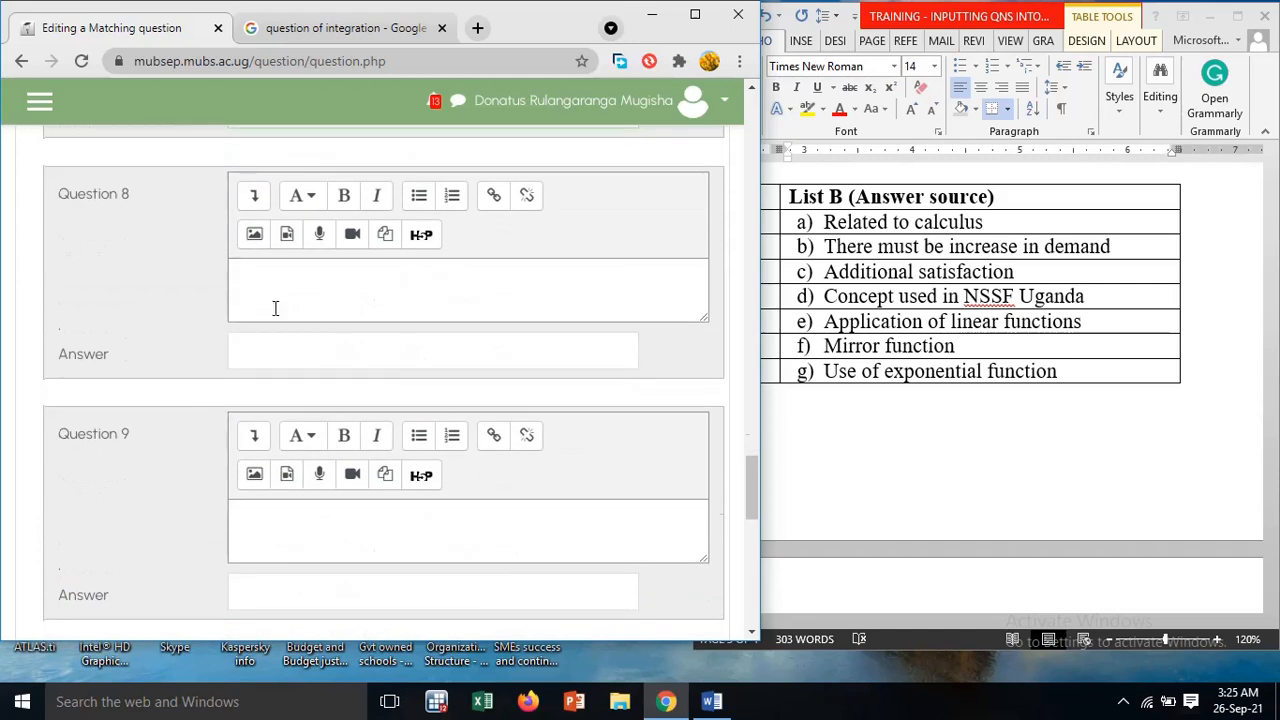
click(279, 346)
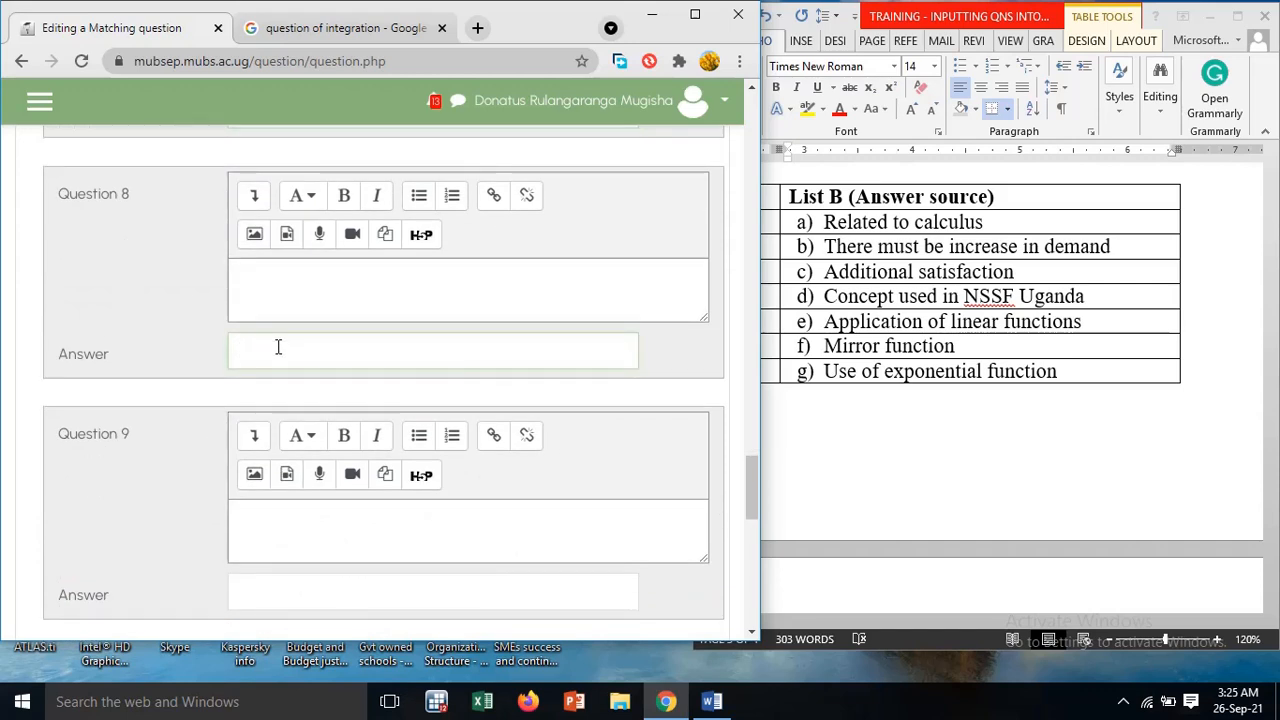
text(Gre function)
scroll(278, 346, up, 1)
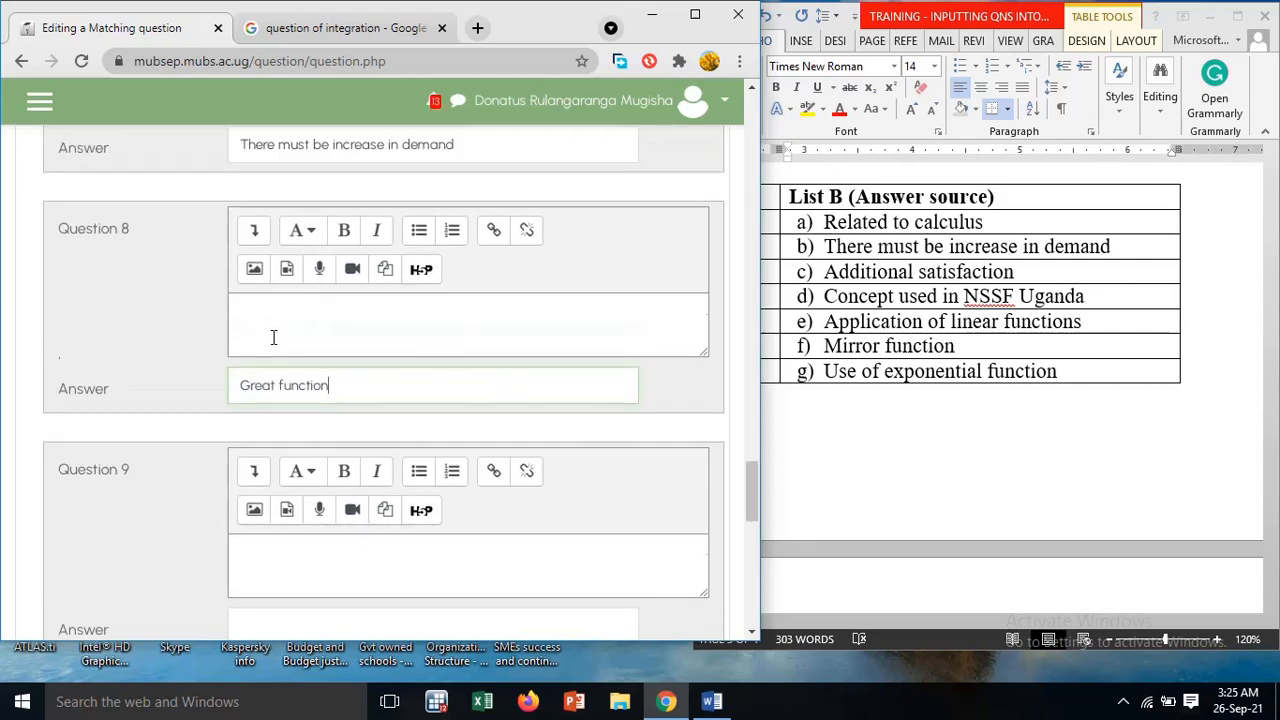
Add "Farmer's supplies" as an extra wrong answer in question 9, leaving its question text blank
scroll(340, 430, down, 3)
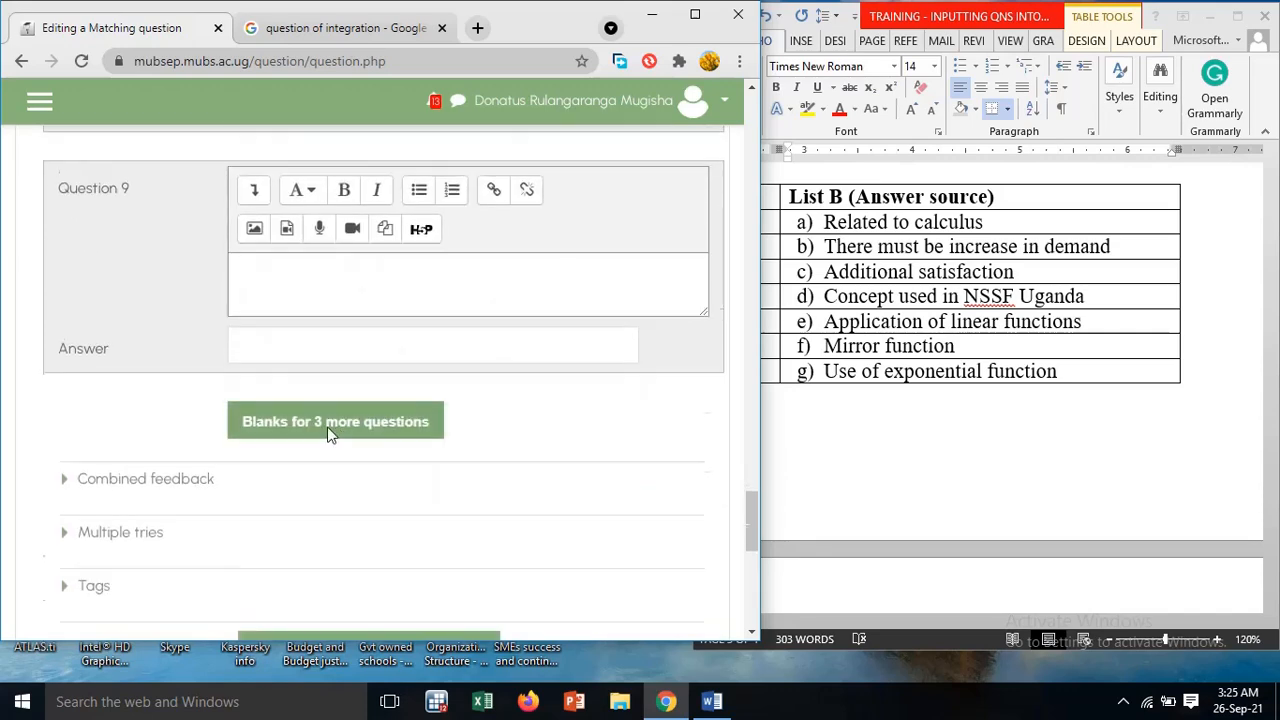
click(318, 356)
scroll(318, 356, up, 4)
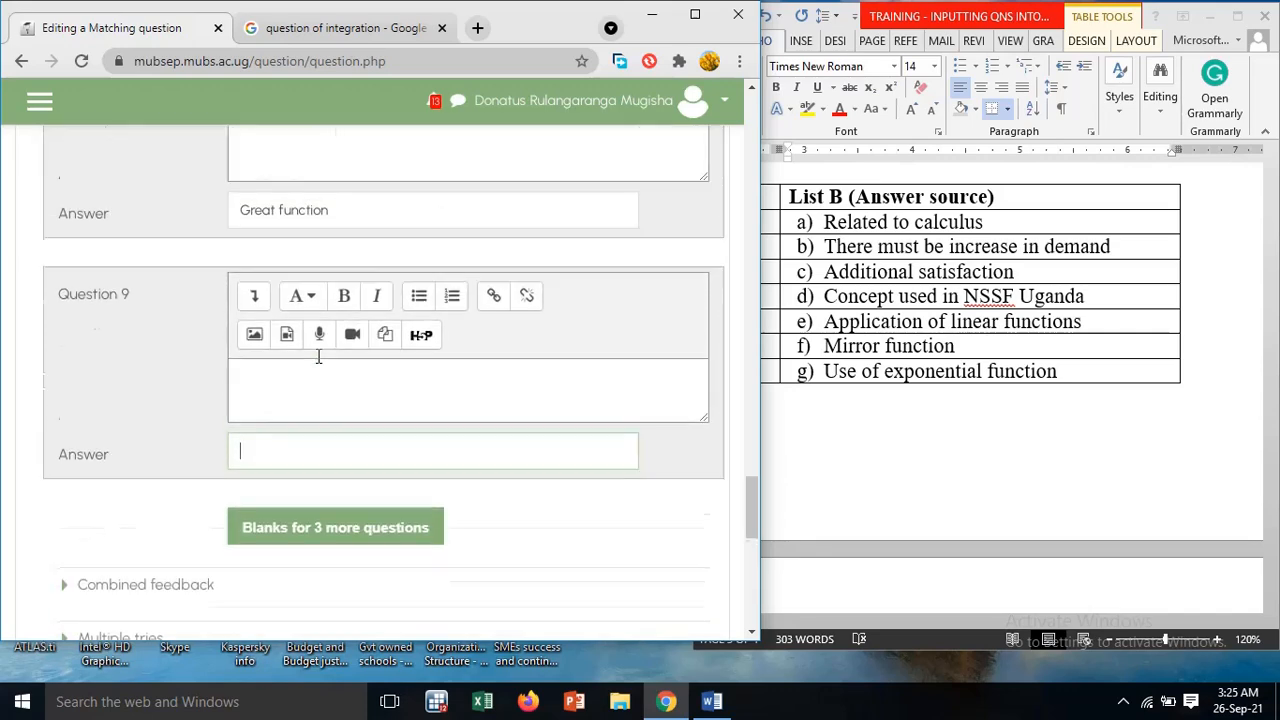
scroll(320, 351, down, 3)
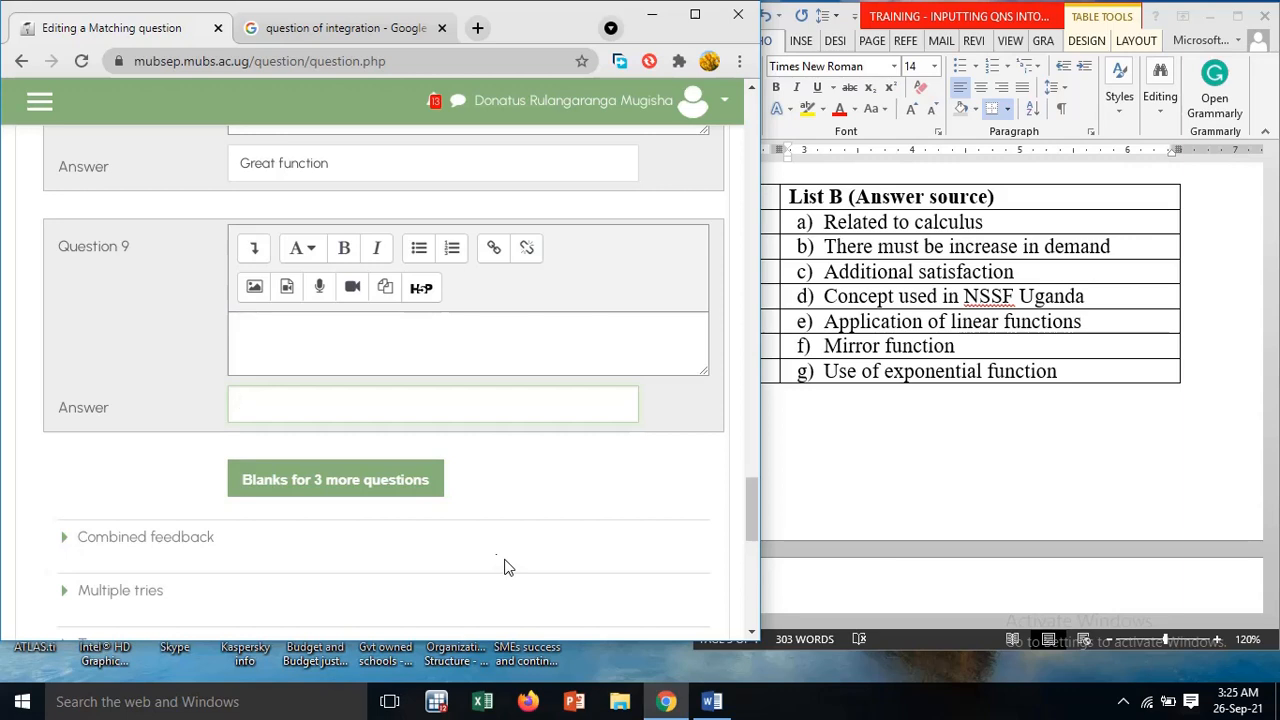
text(Farmer's supplies)
Try a default mark of 7 for the matching question and set it back to 1
scroll(505, 560, down, 2)
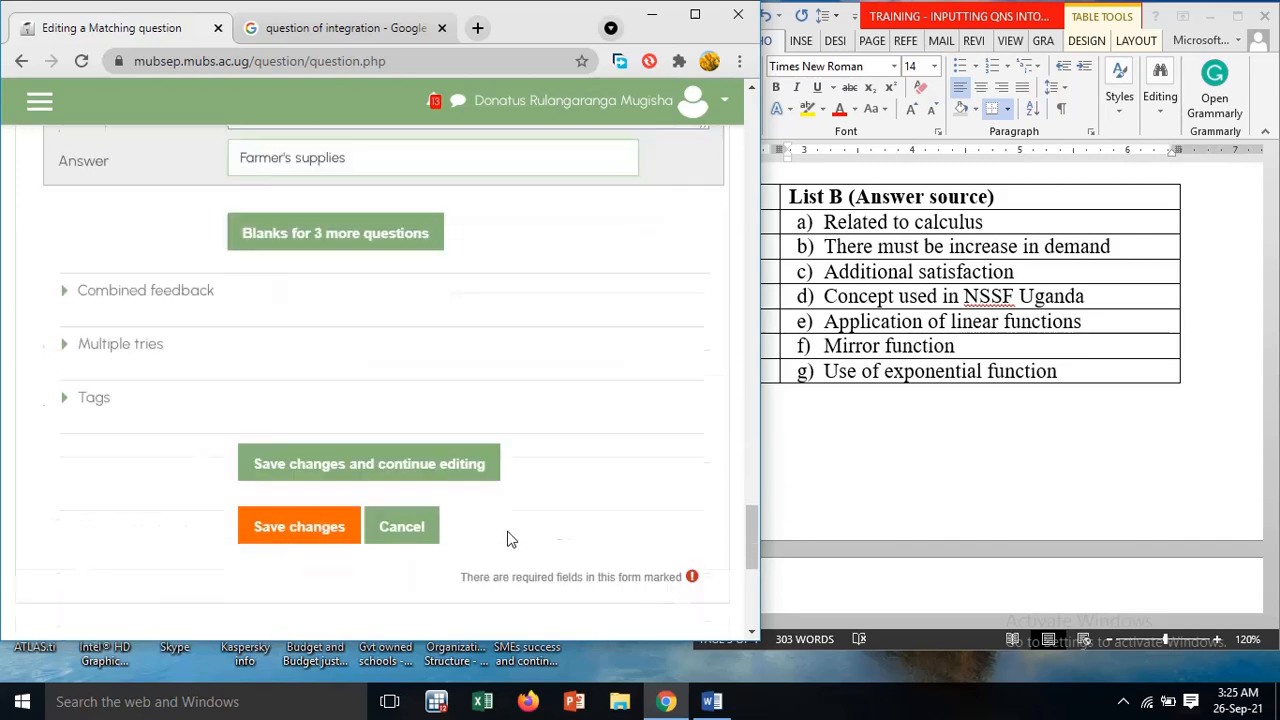
scroll(508, 530, up, 15)
scroll(508, 529, up, 9)
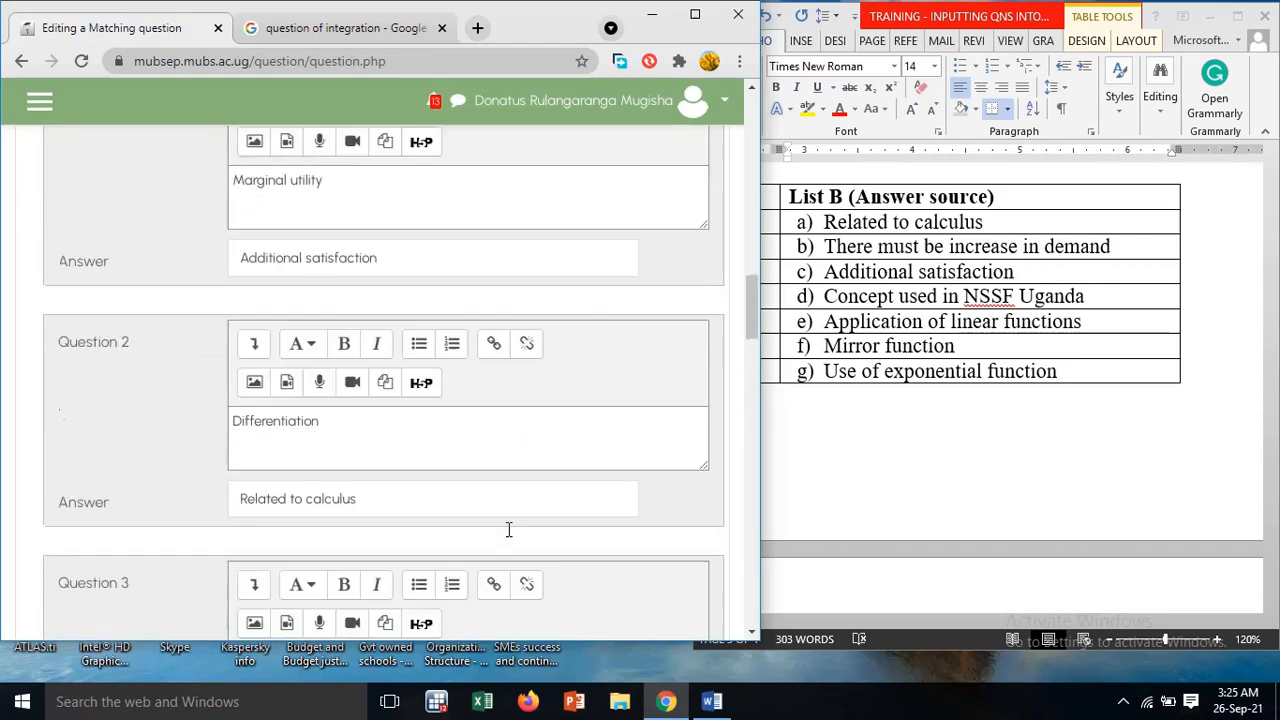
scroll(508, 529, down, 3)
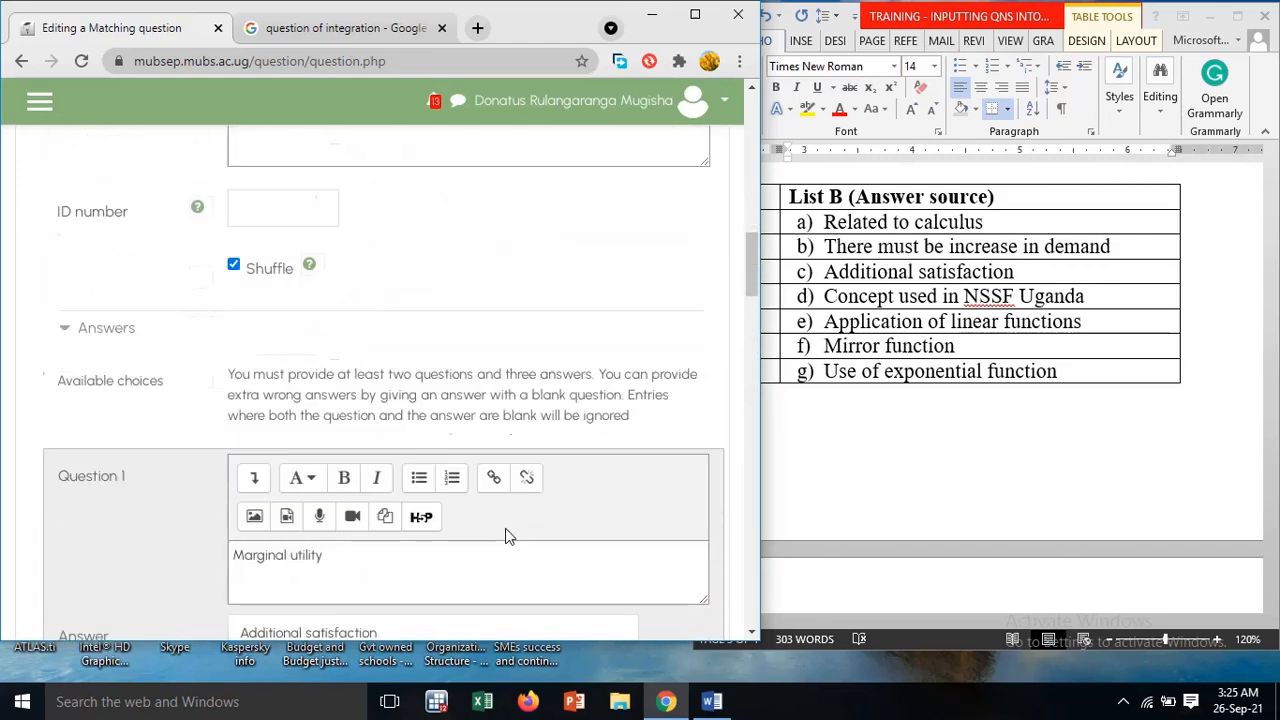
scroll(505, 537, up, 3)
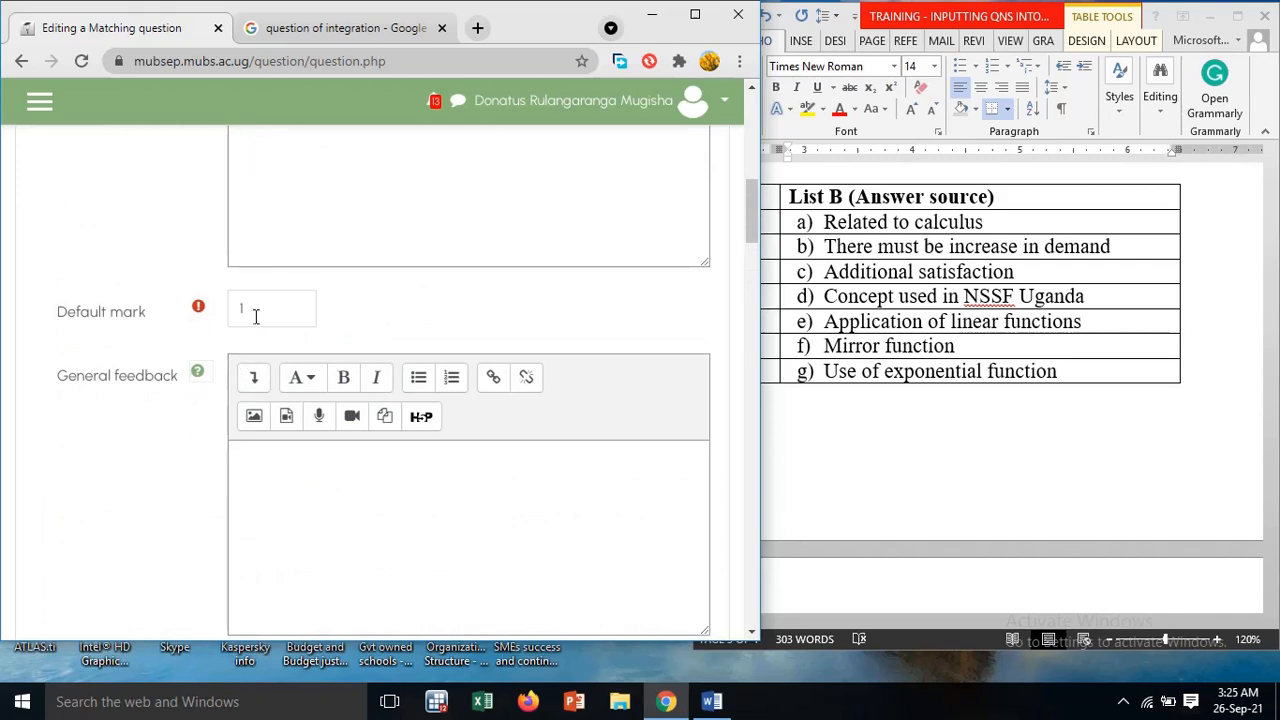
click(291, 311)
text(1)
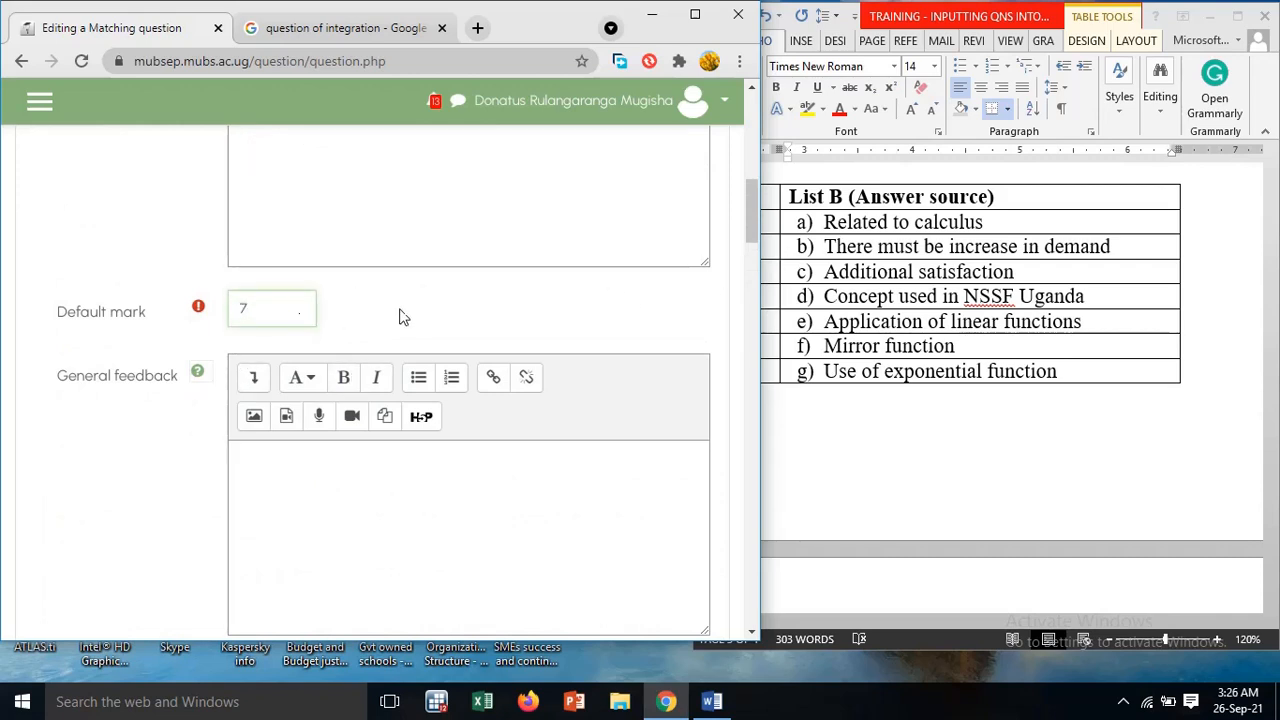
scroll(400, 316, down, 10)
scroll(400, 316, up, 10)
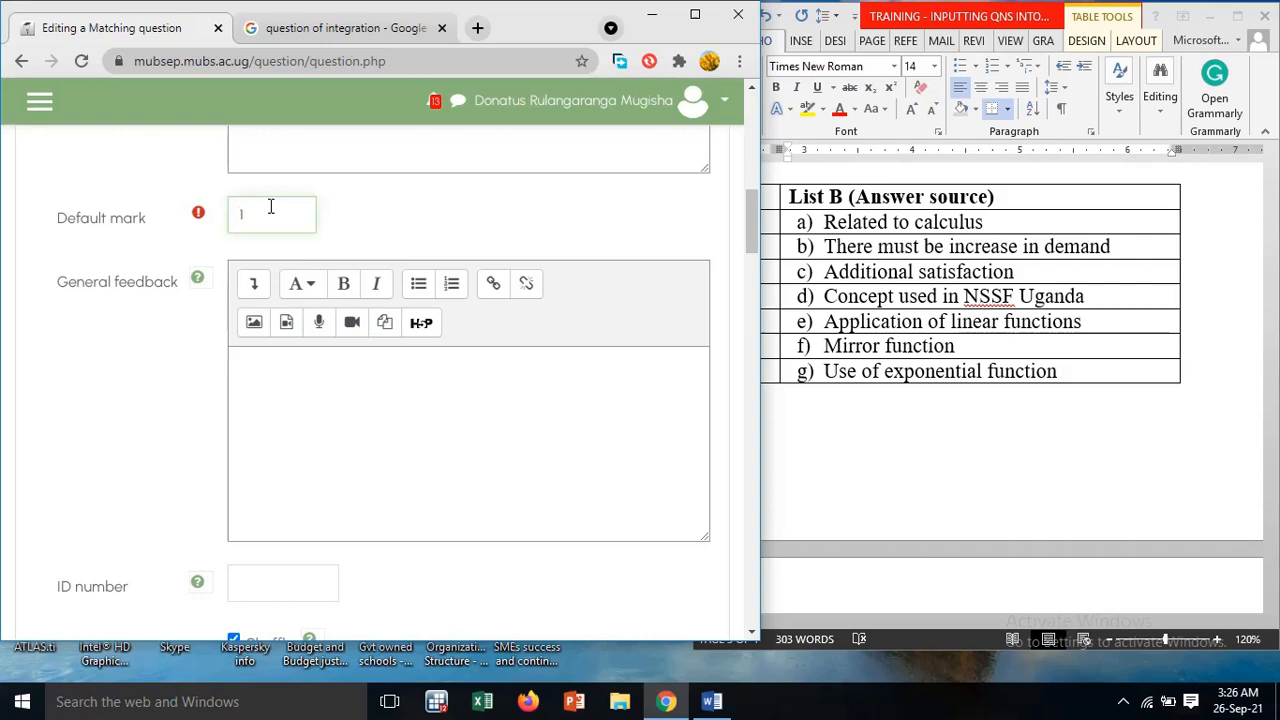
Save the matching question to the question bank and maximize the browser window
scroll(313, 285, down, 15)
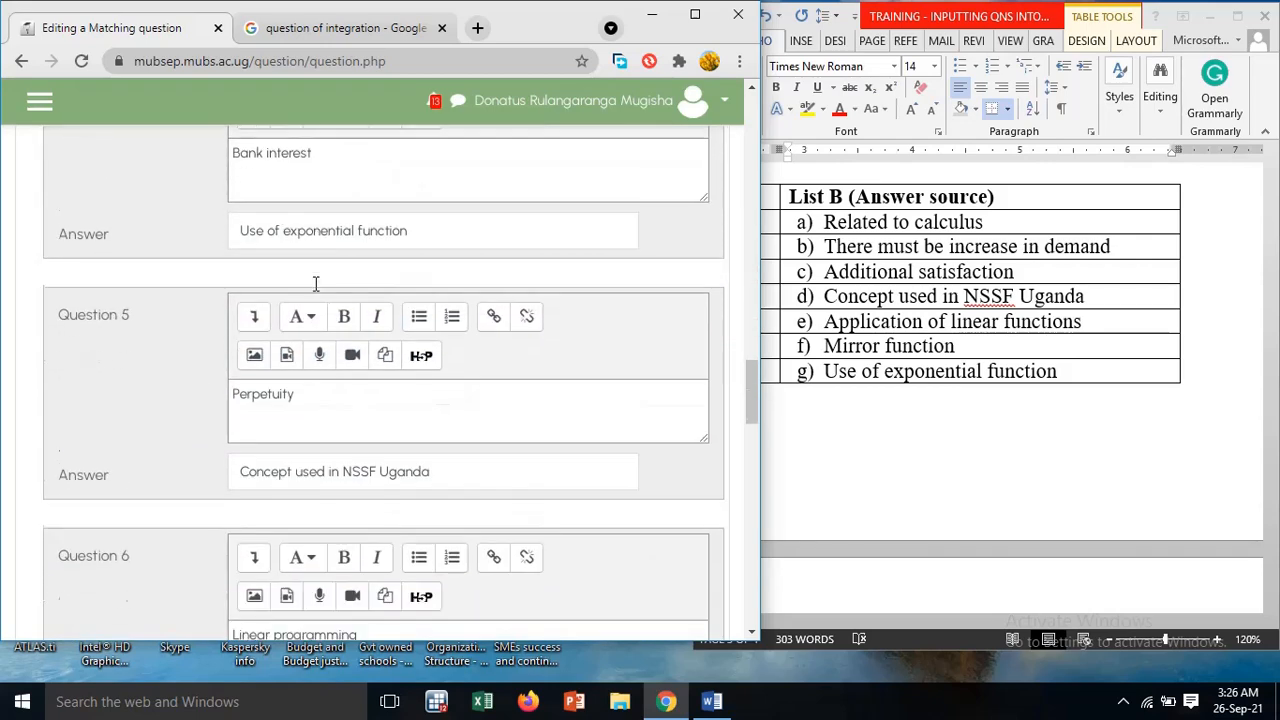
scroll(315, 290, down, 20)
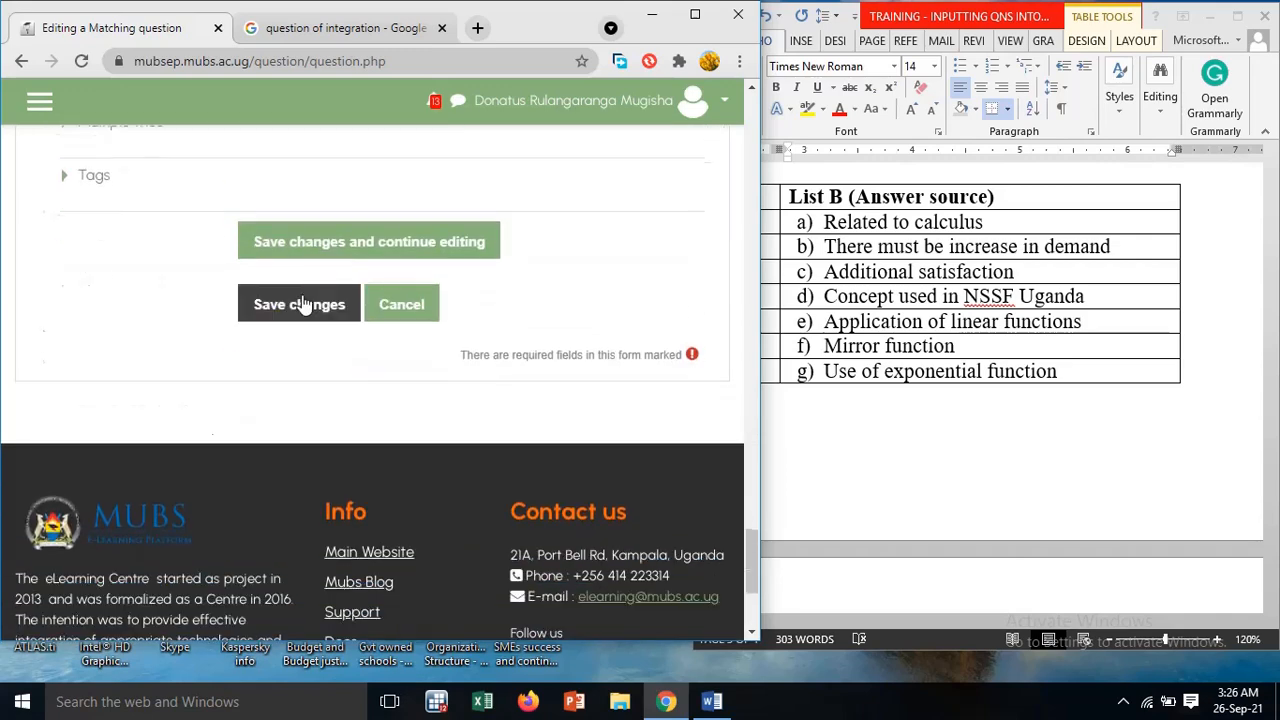
click(304, 311)
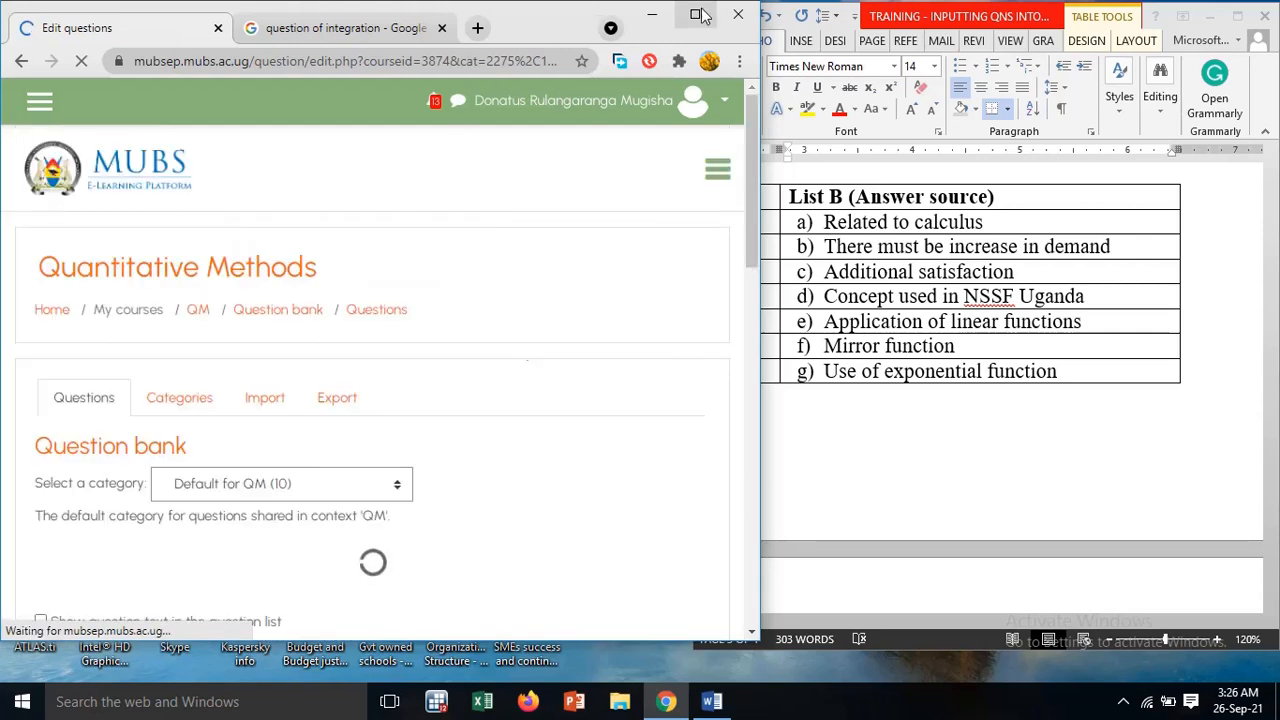
click(694, 14)
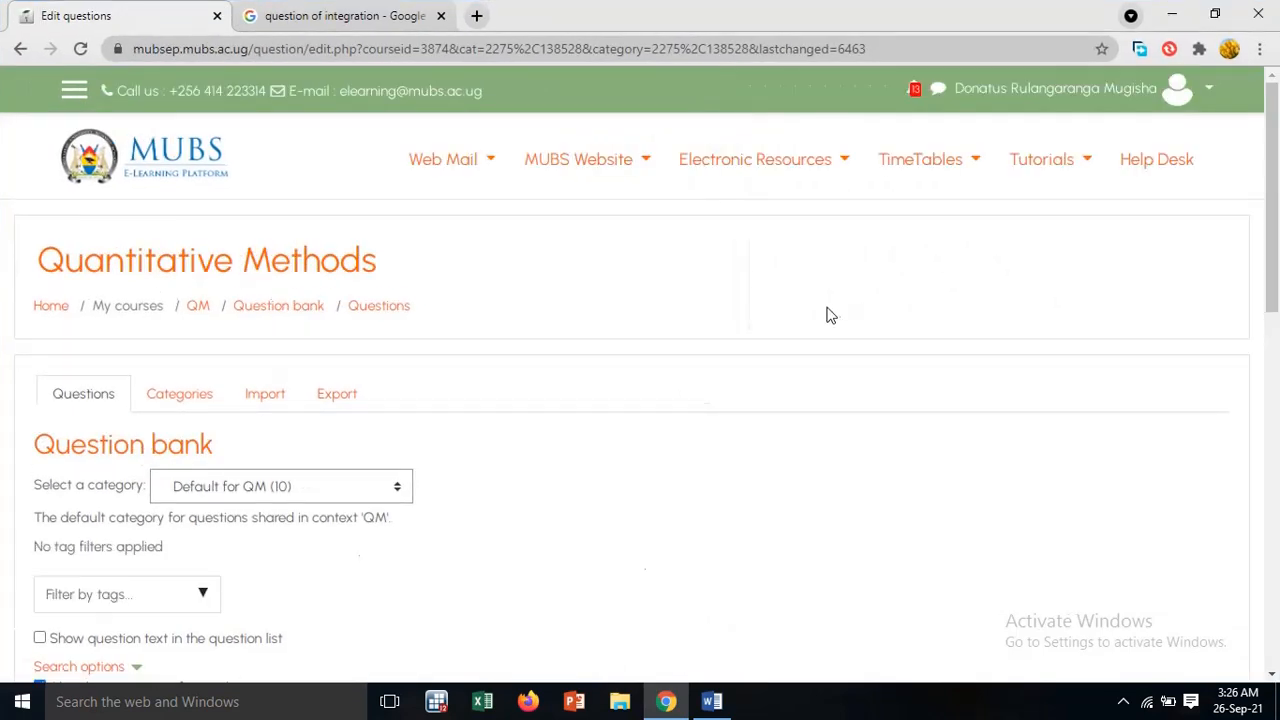
Preview the Matching question from the question bank and open the answer choices for "Price increase"
scroll(853, 328, down, 4)
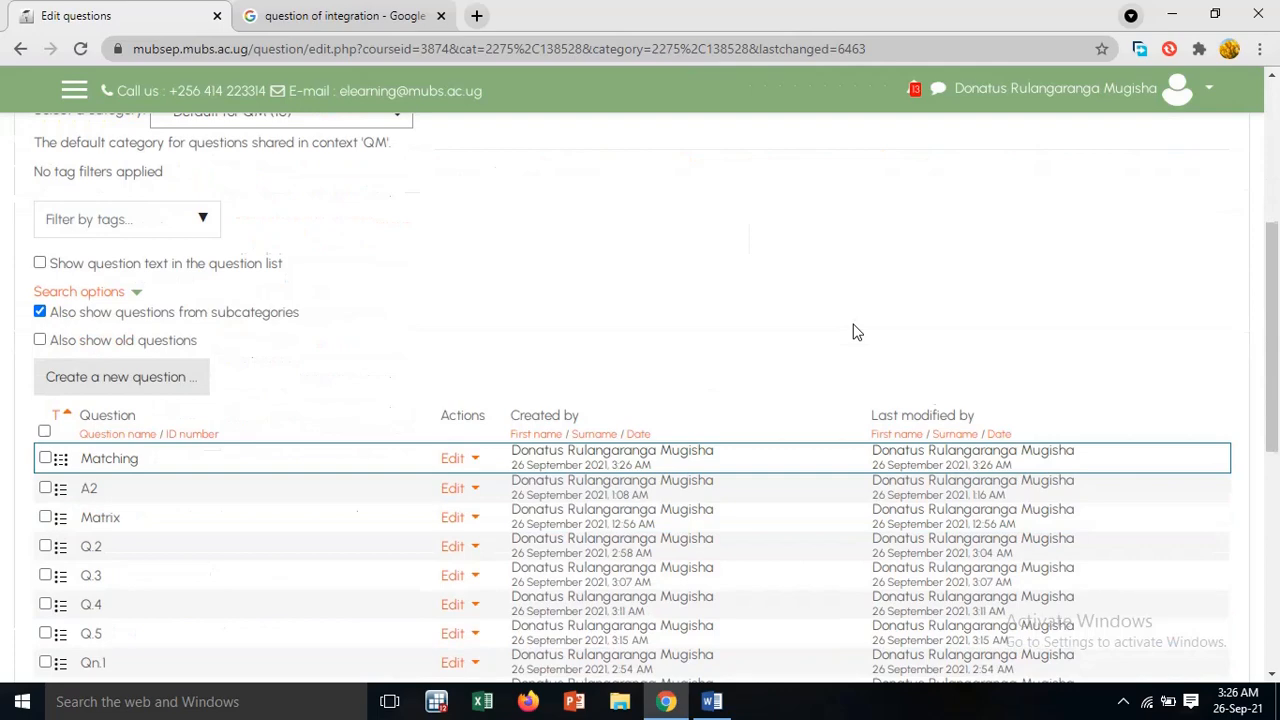
scroll(856, 331, down, 2)
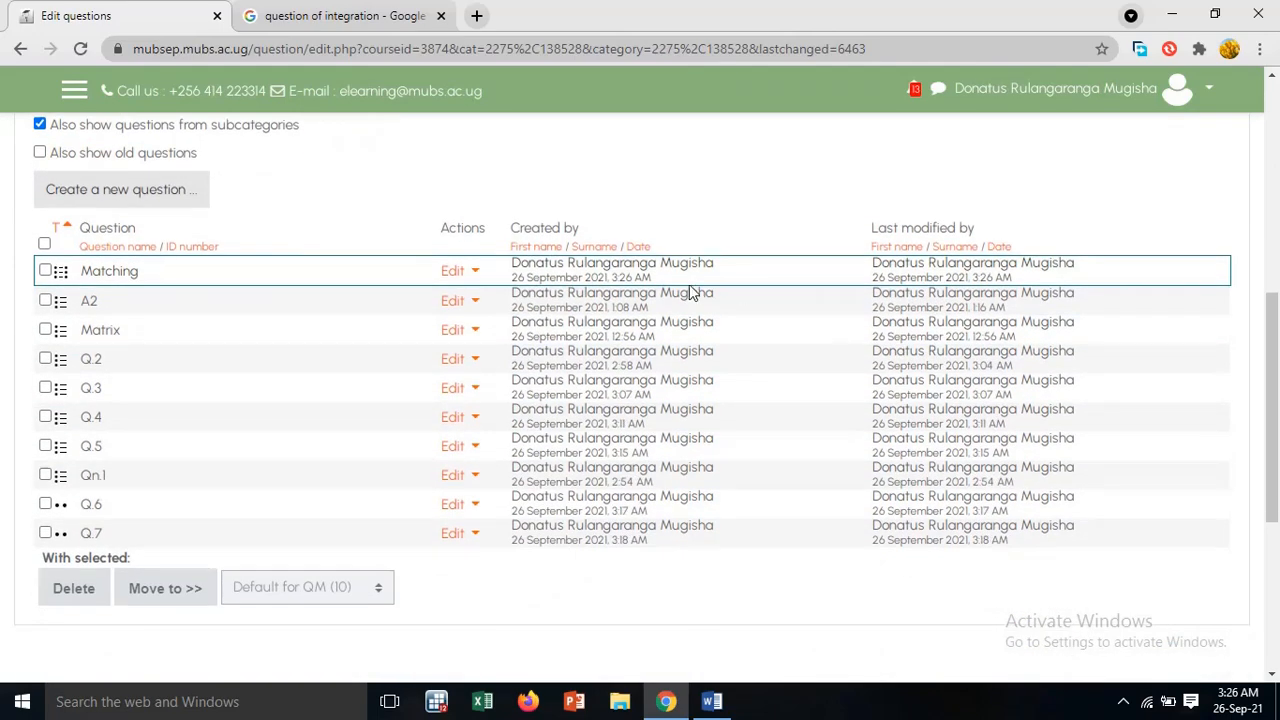
click(475, 274)
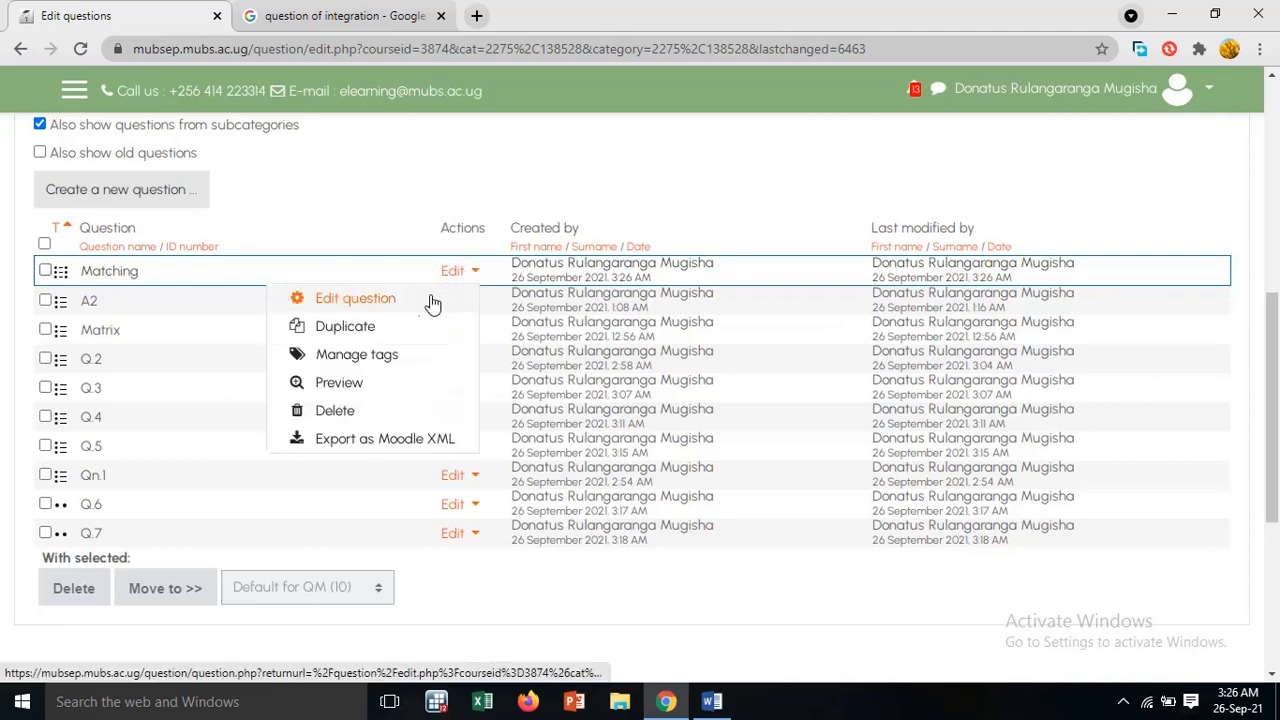
click(354, 391)
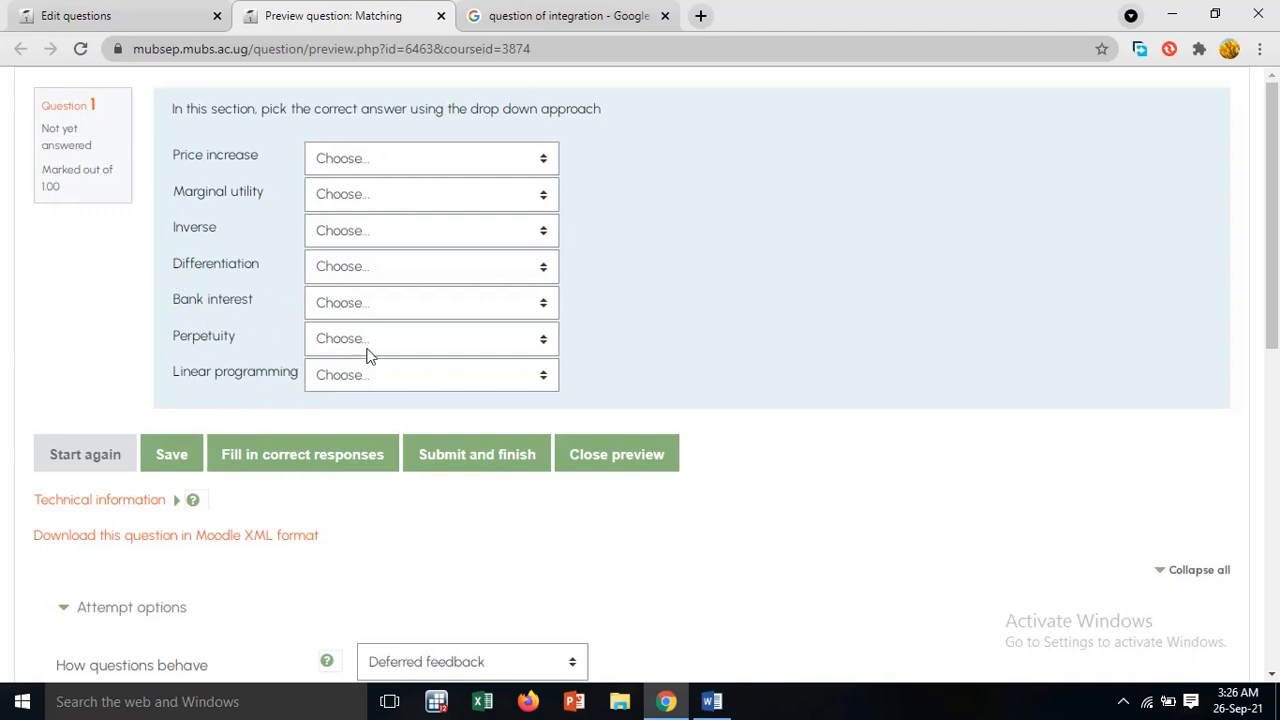
click(548, 163)
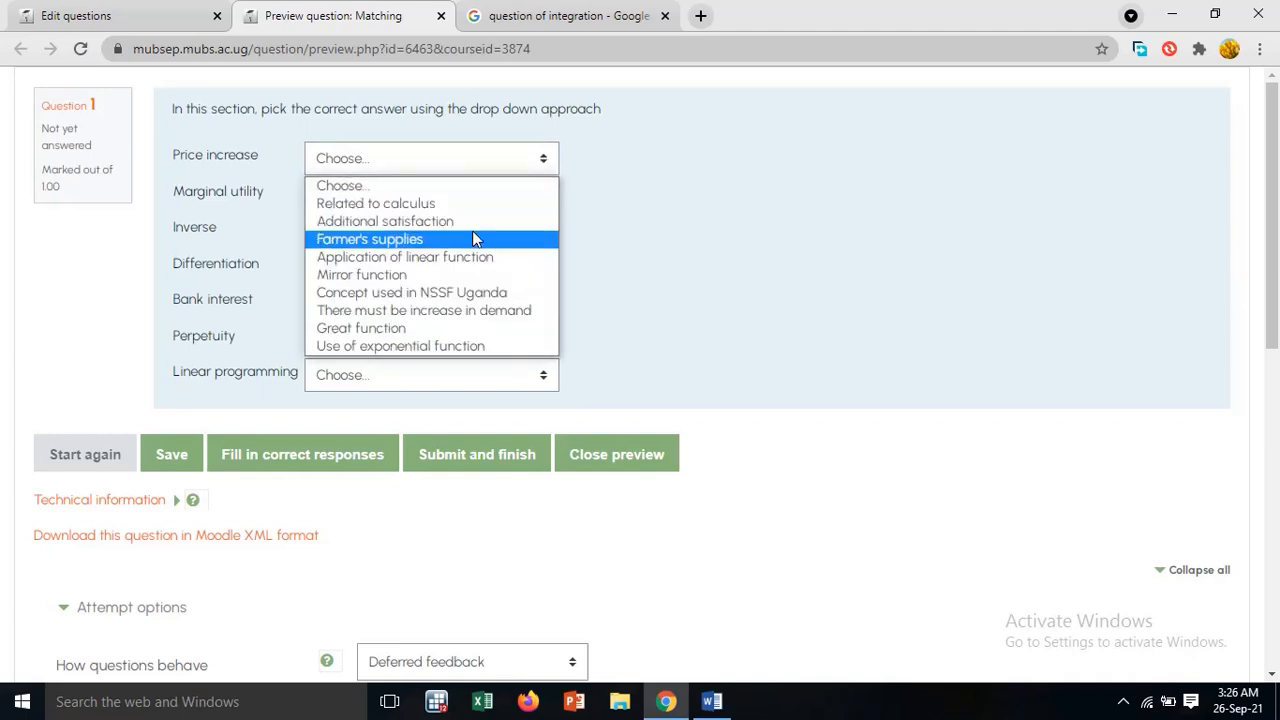
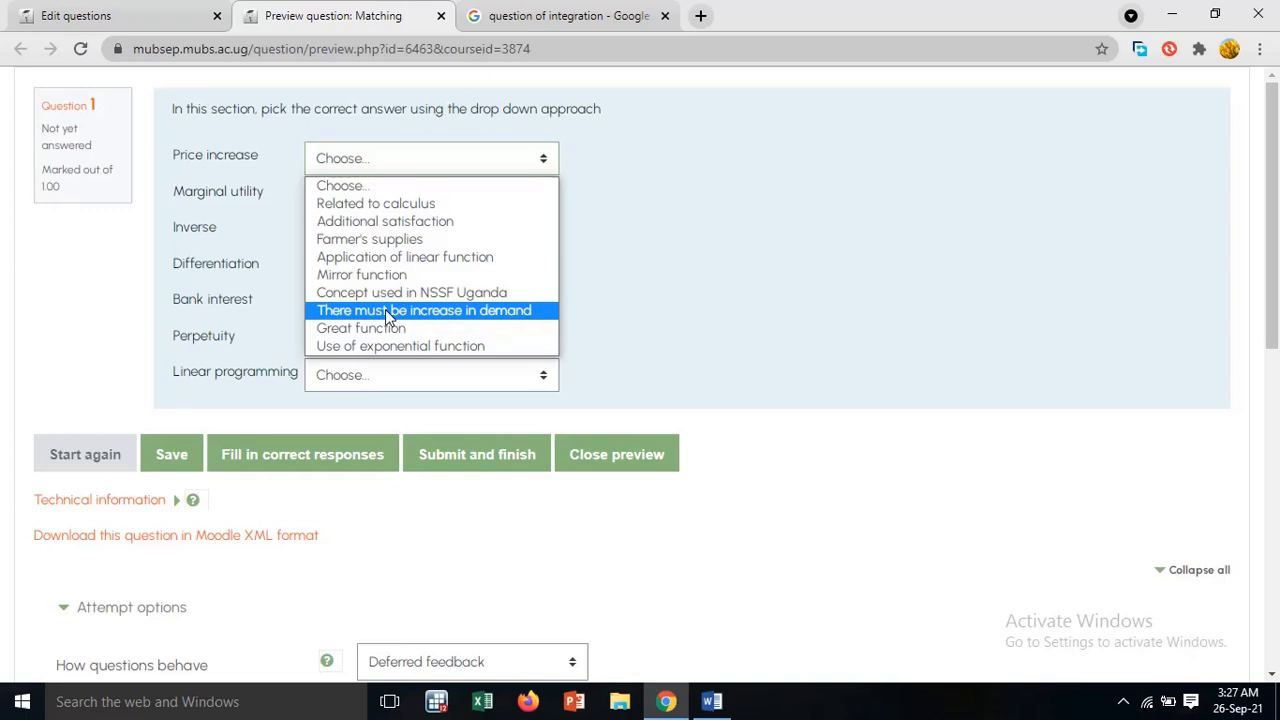
Check the answer choices offered for "Bank interest" in the matching question, and close the question preview
click(638, 260)
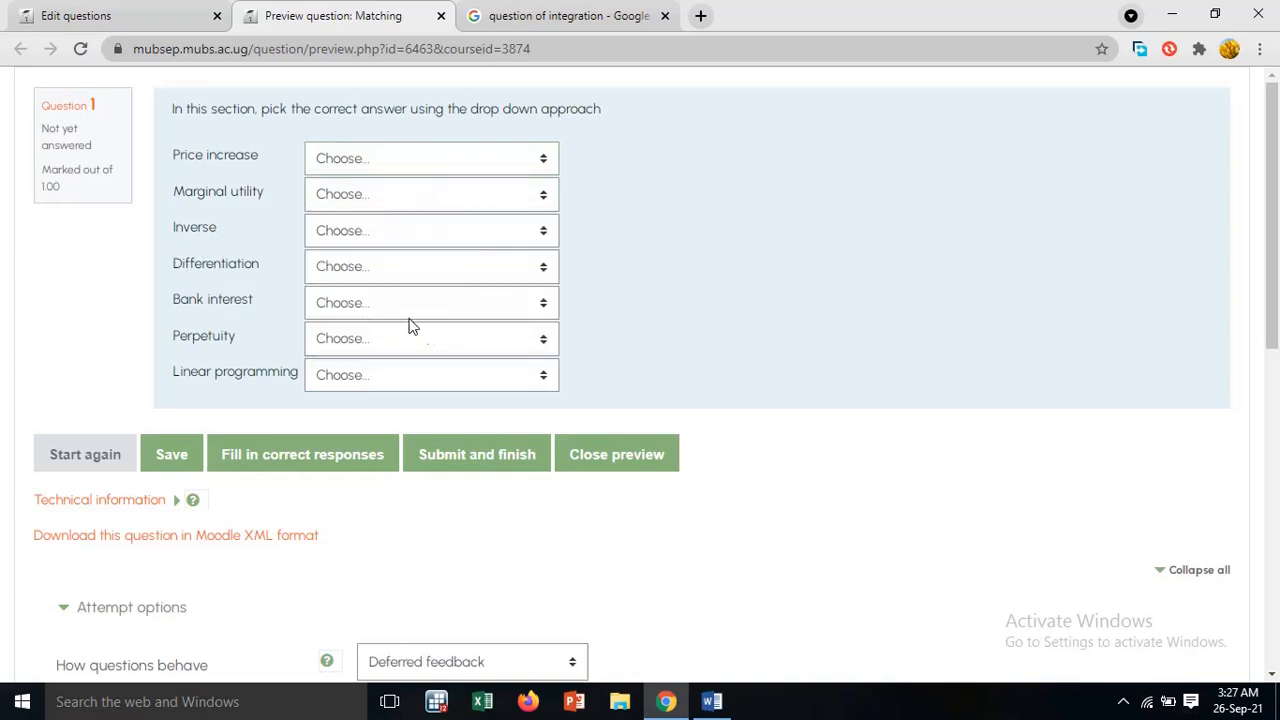
click(481, 304)
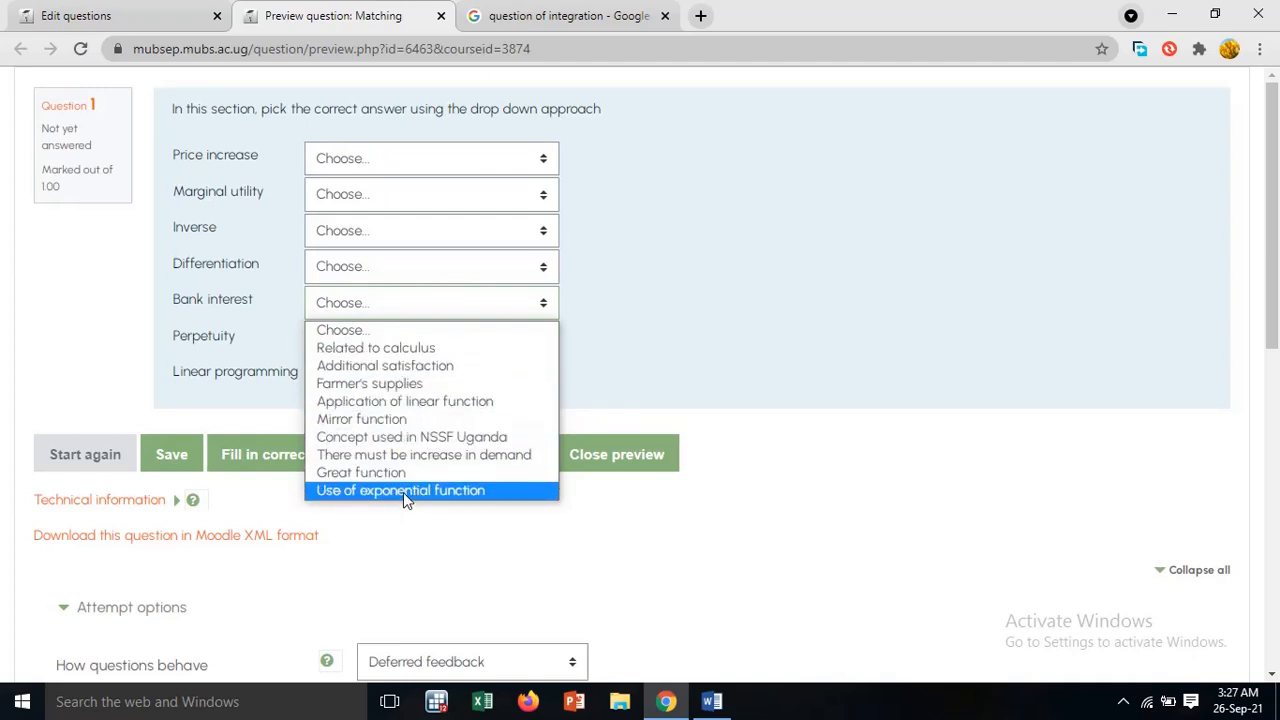
click(707, 291)
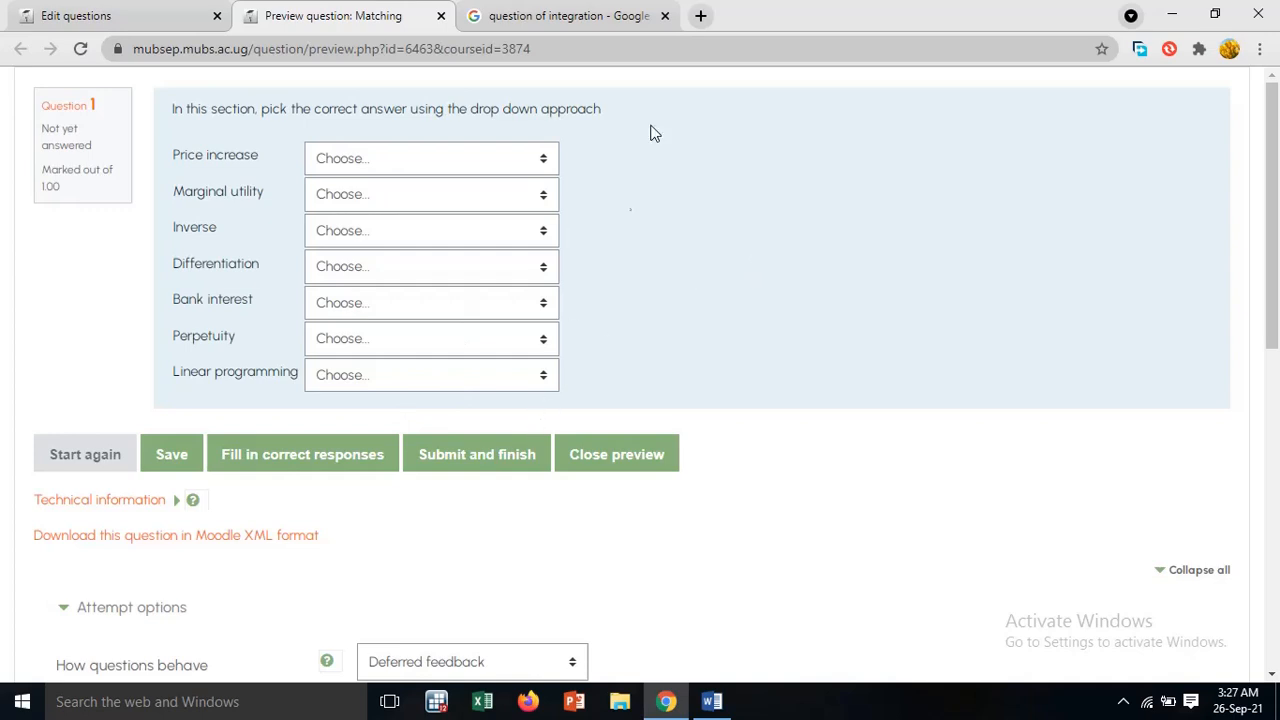
click(442, 18)
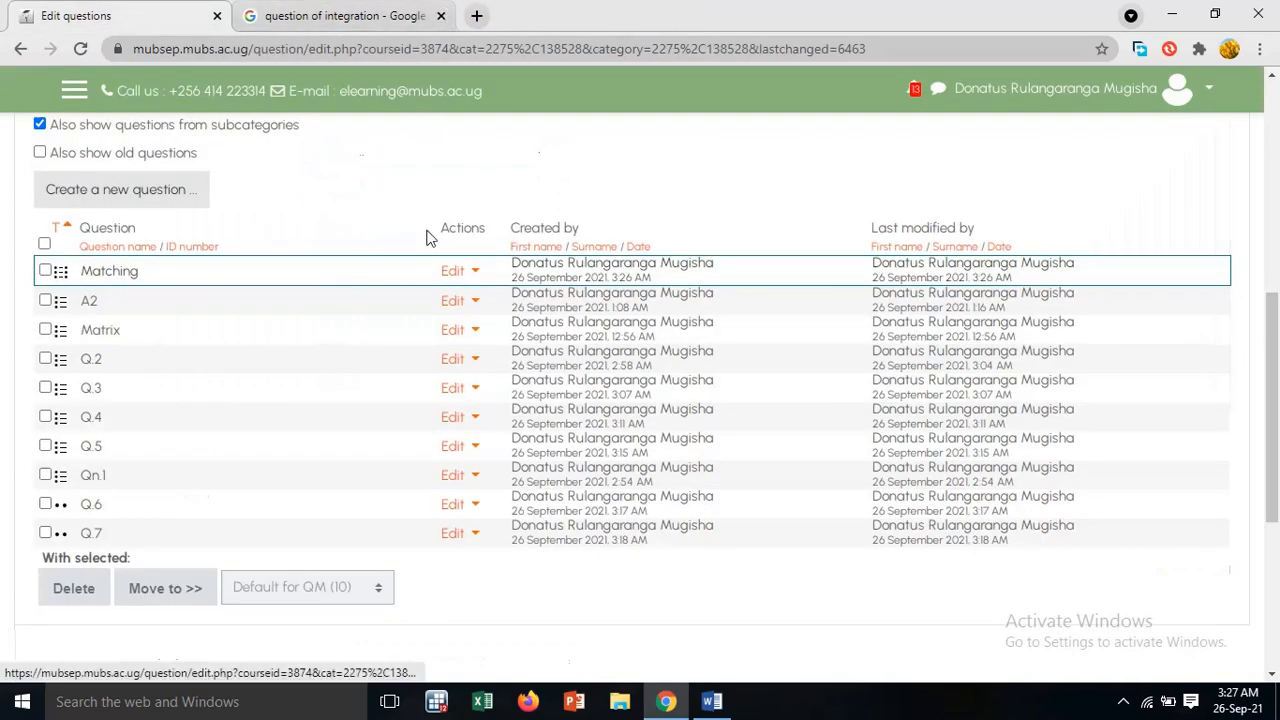
Look over the question list in the question bank and return to the QM course page
scroll(426, 237, up, 2)
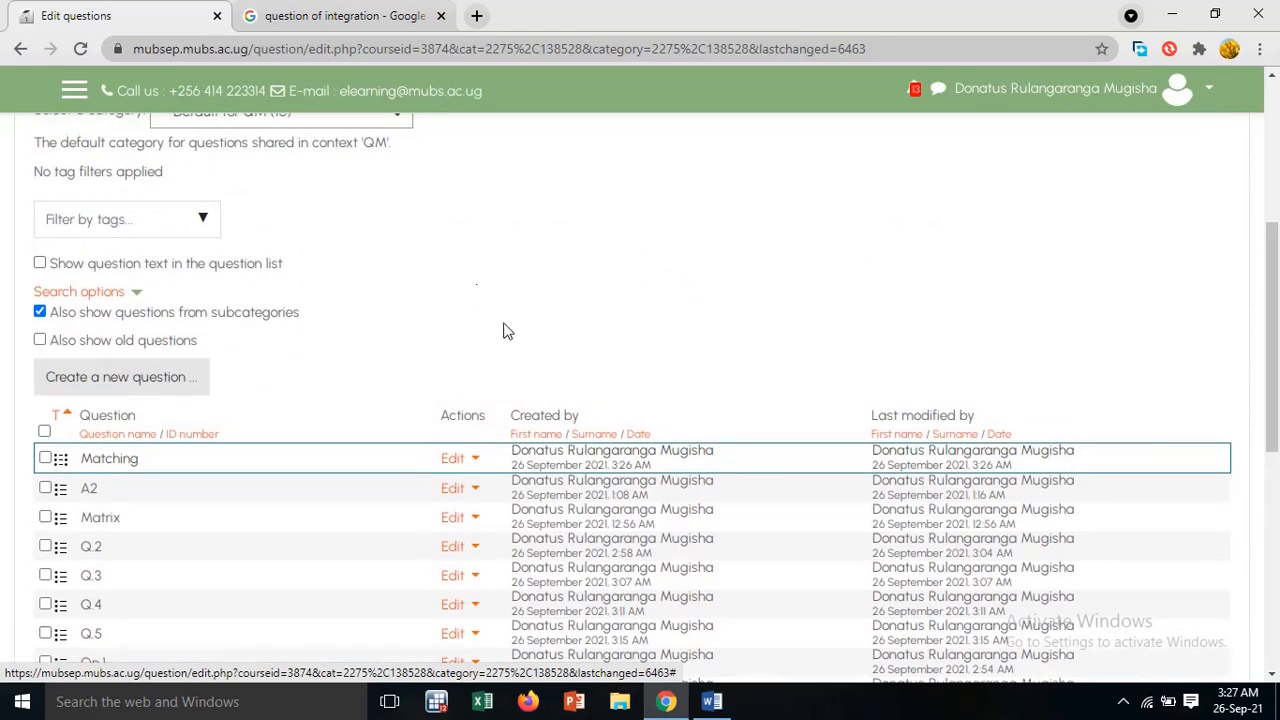
scroll(505, 331, down, 3)
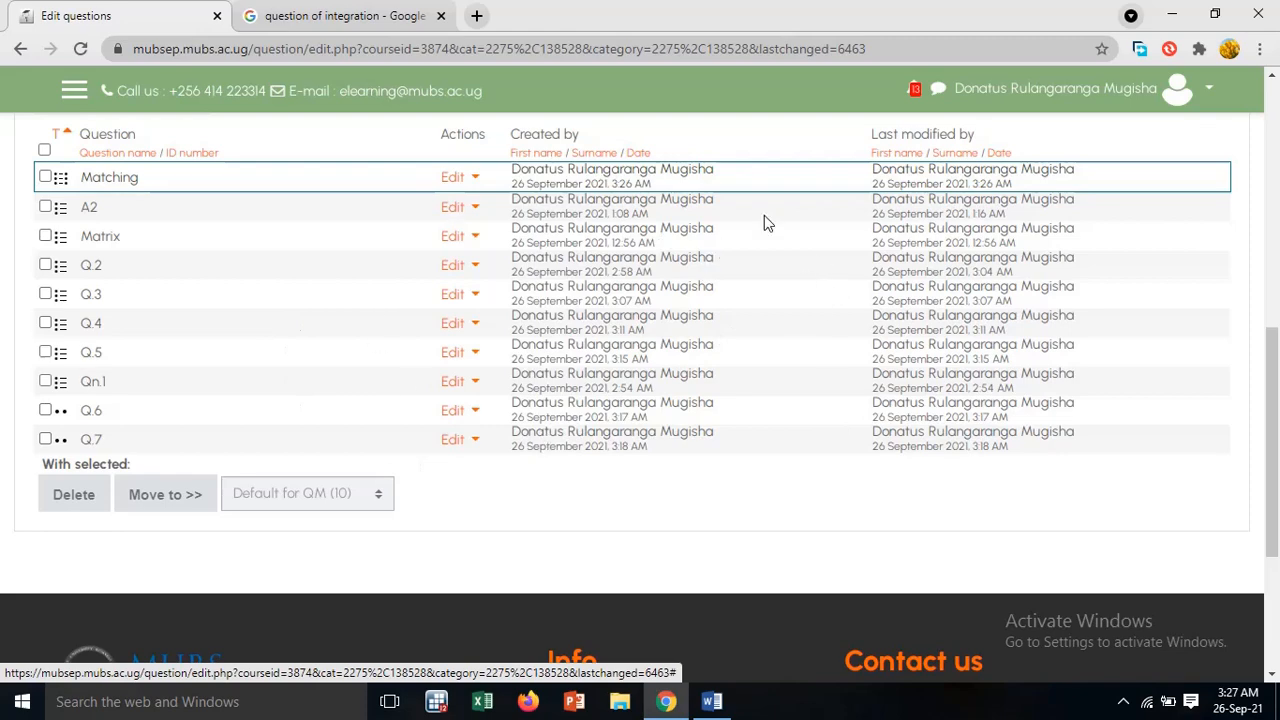
scroll(797, 306, up, 1)
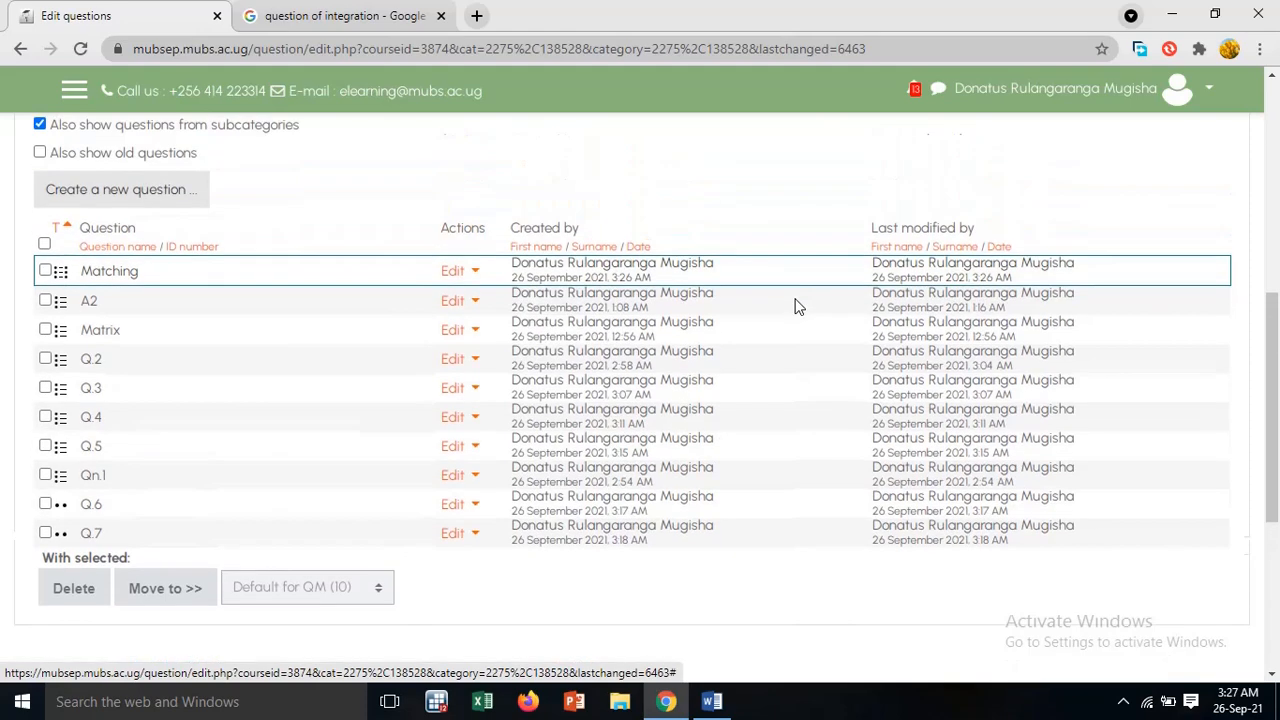
scroll(797, 306, up, 5)
scroll(797, 306, up, 1)
scroll(797, 306, down, 3)
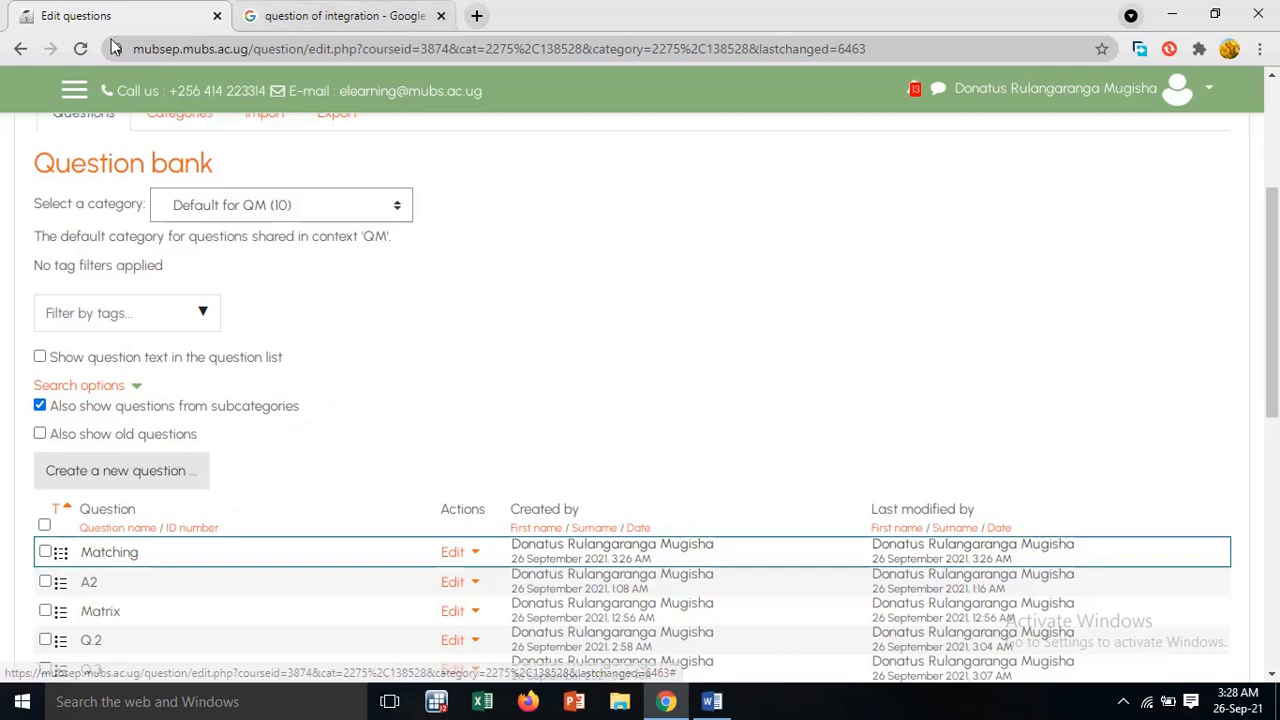
scroll(520, 330, up, 3)
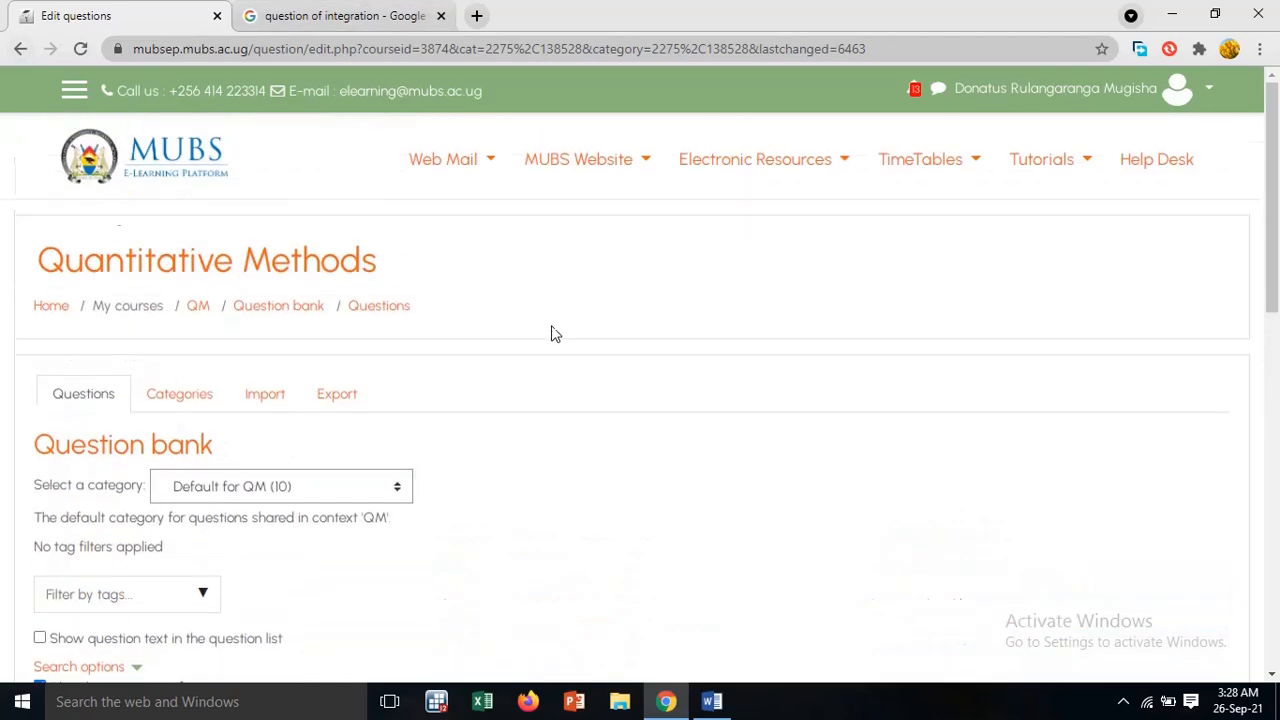
click(197, 310)
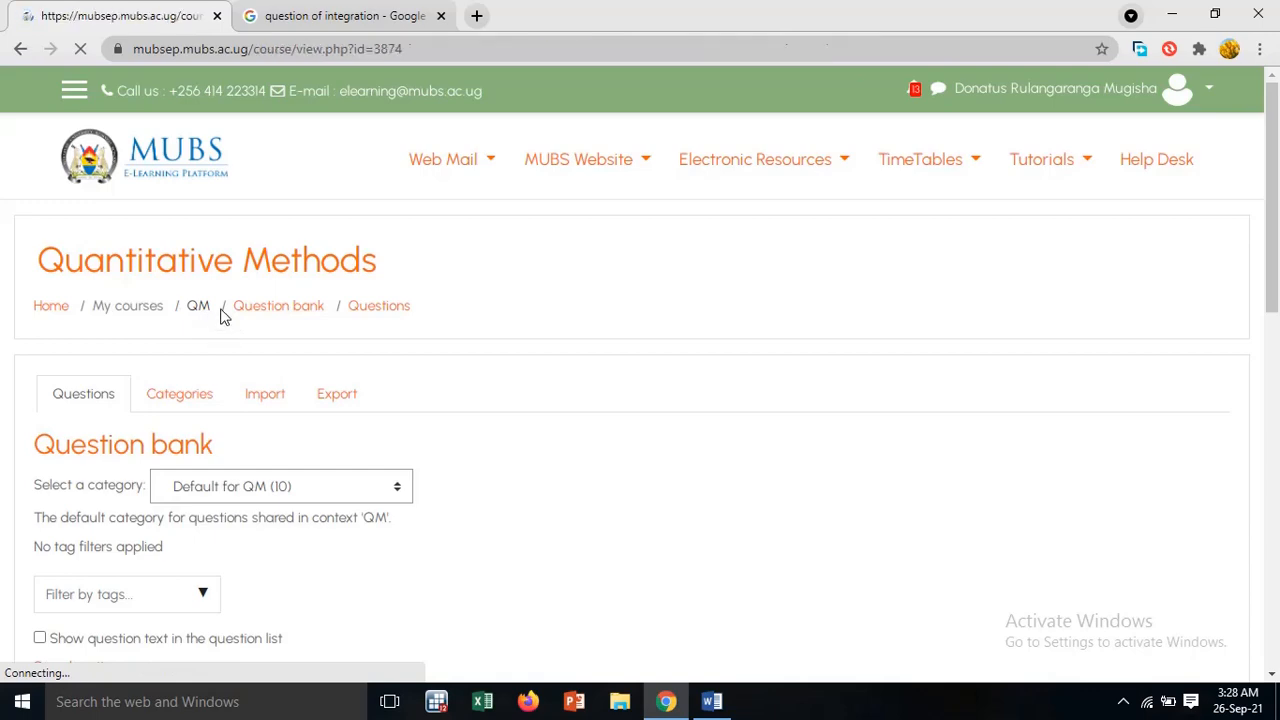
Turn editing on for the course and start adding a Quiz activity to the General section
scroll(821, 318, down, 4)
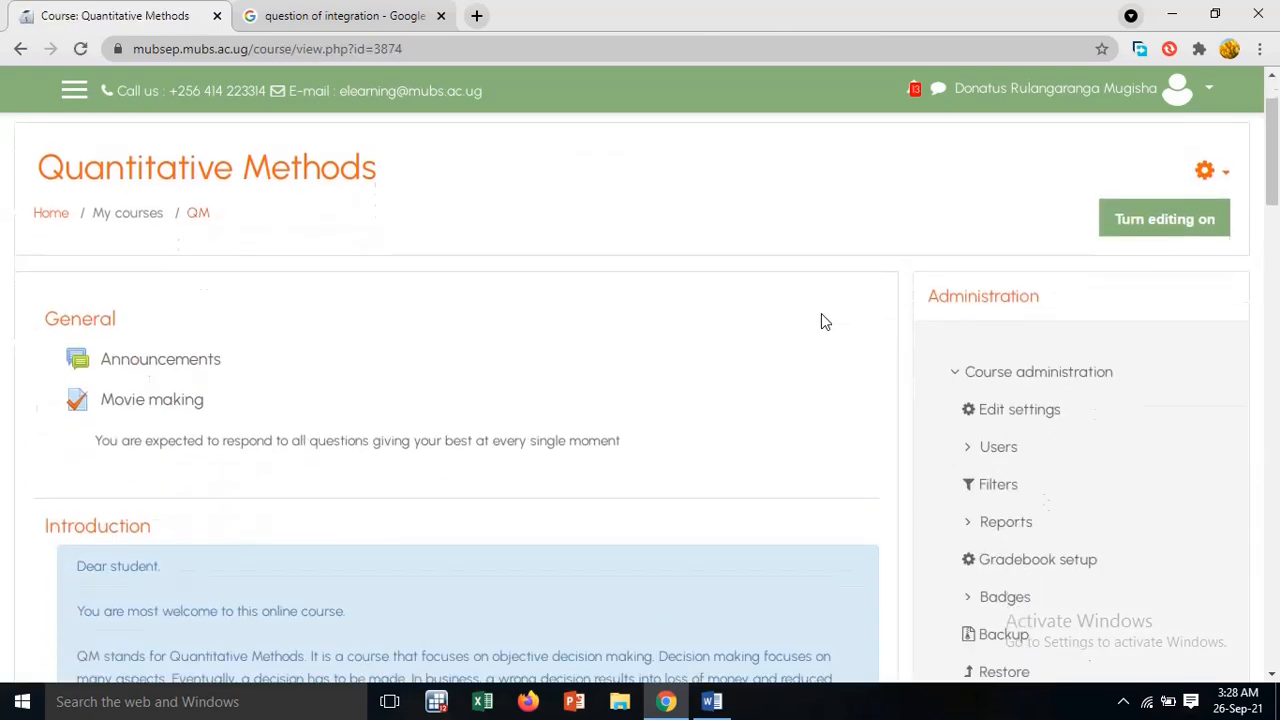
scroll(821, 314, up, 2)
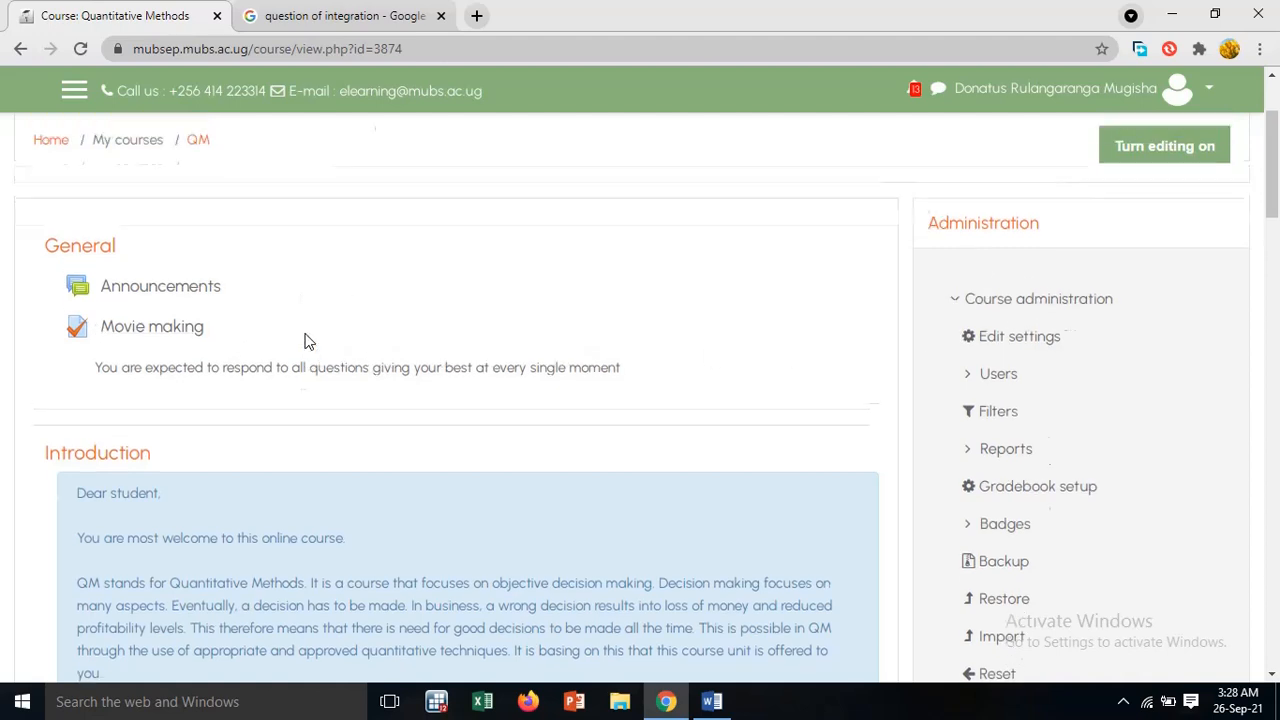
scroll(306, 340, up, 1)
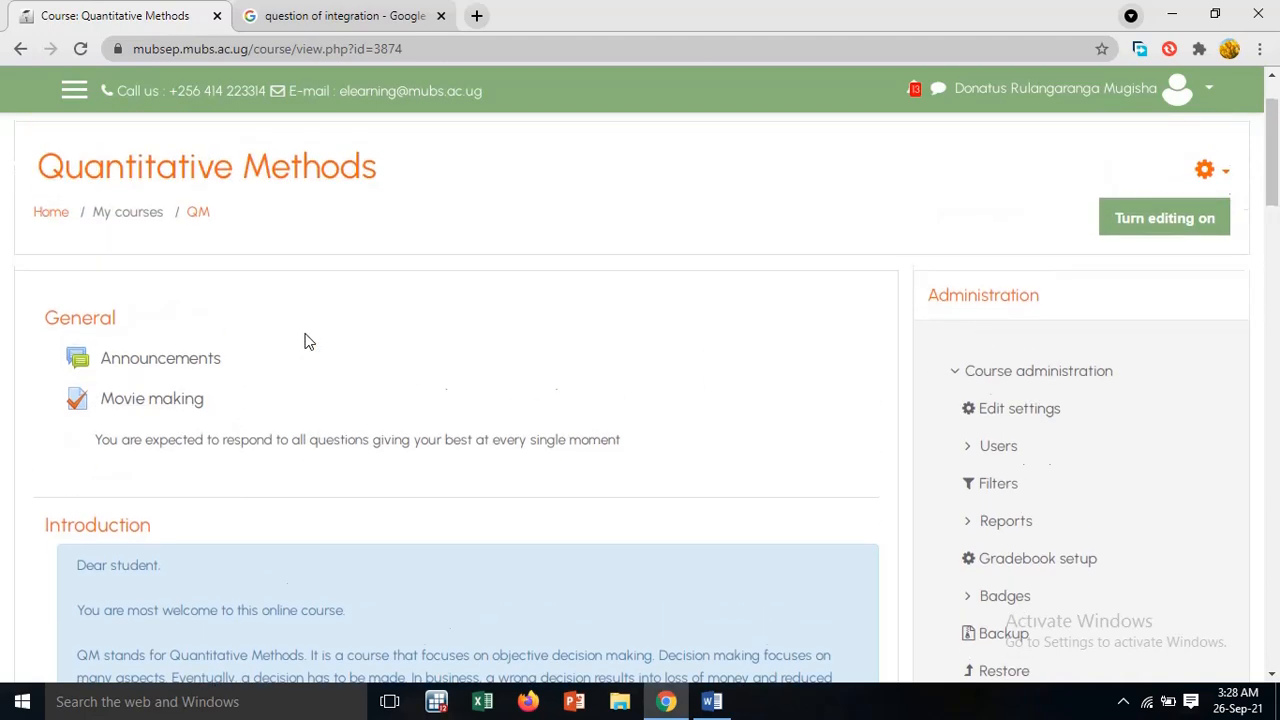
click(1171, 226)
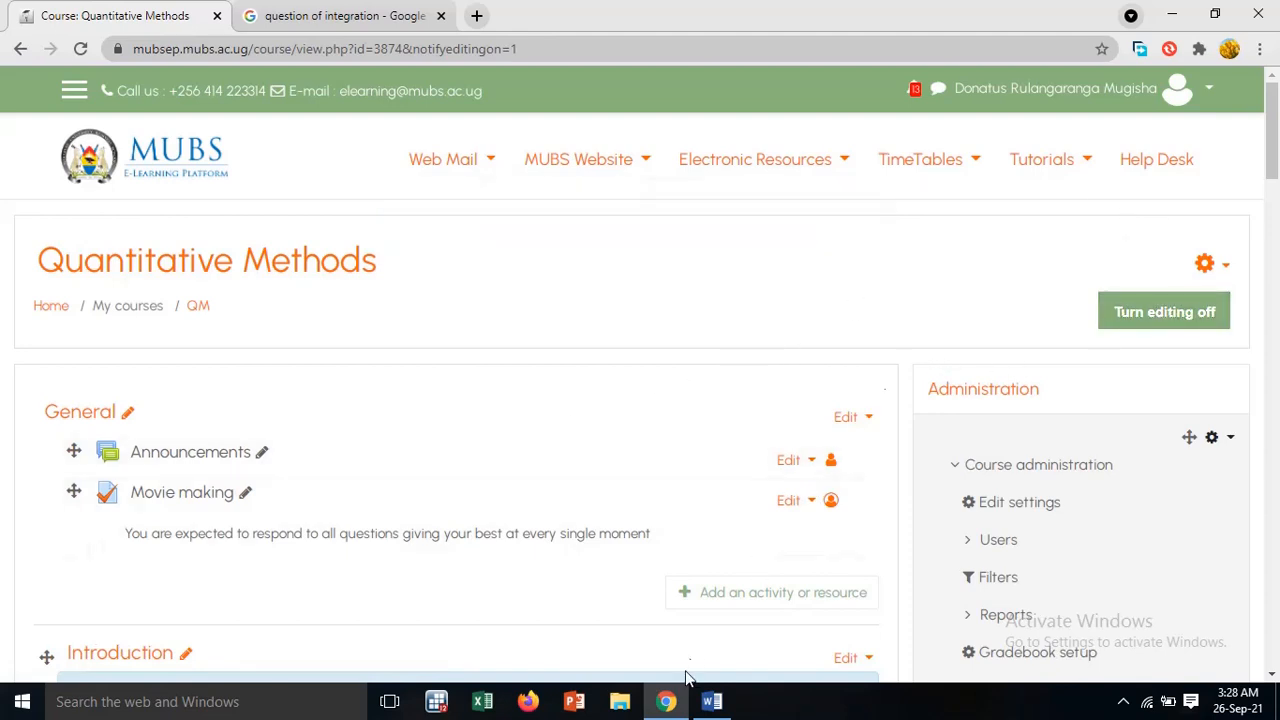
click(733, 594)
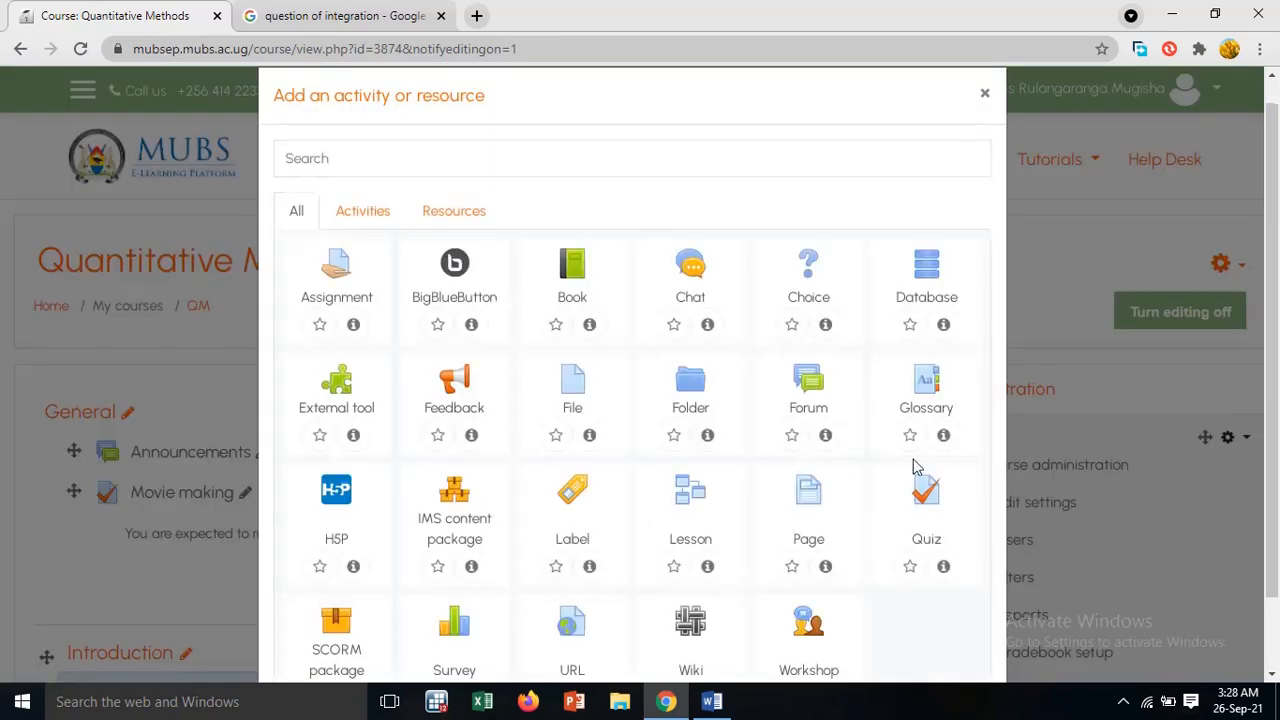
click(928, 500)
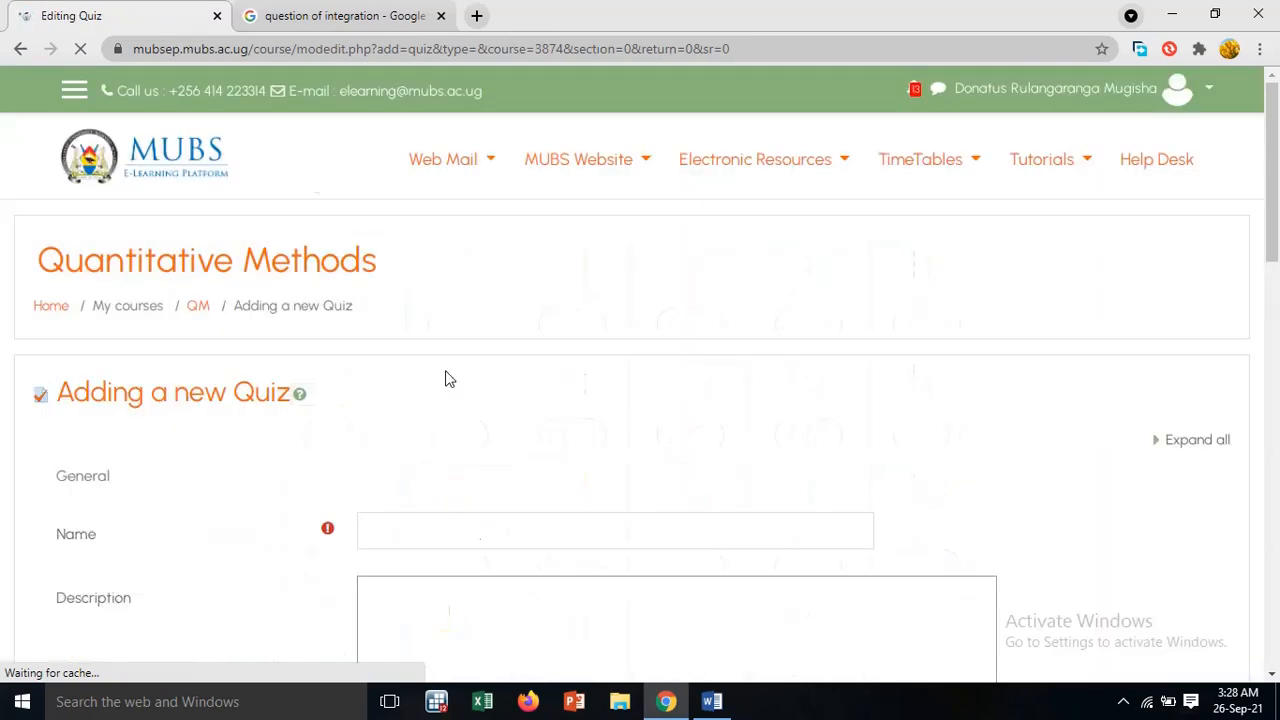
Name the new quiz "END OF SEM - QM" and leave its description blank
scroll(390, 380, down, 1)
click(399, 437)
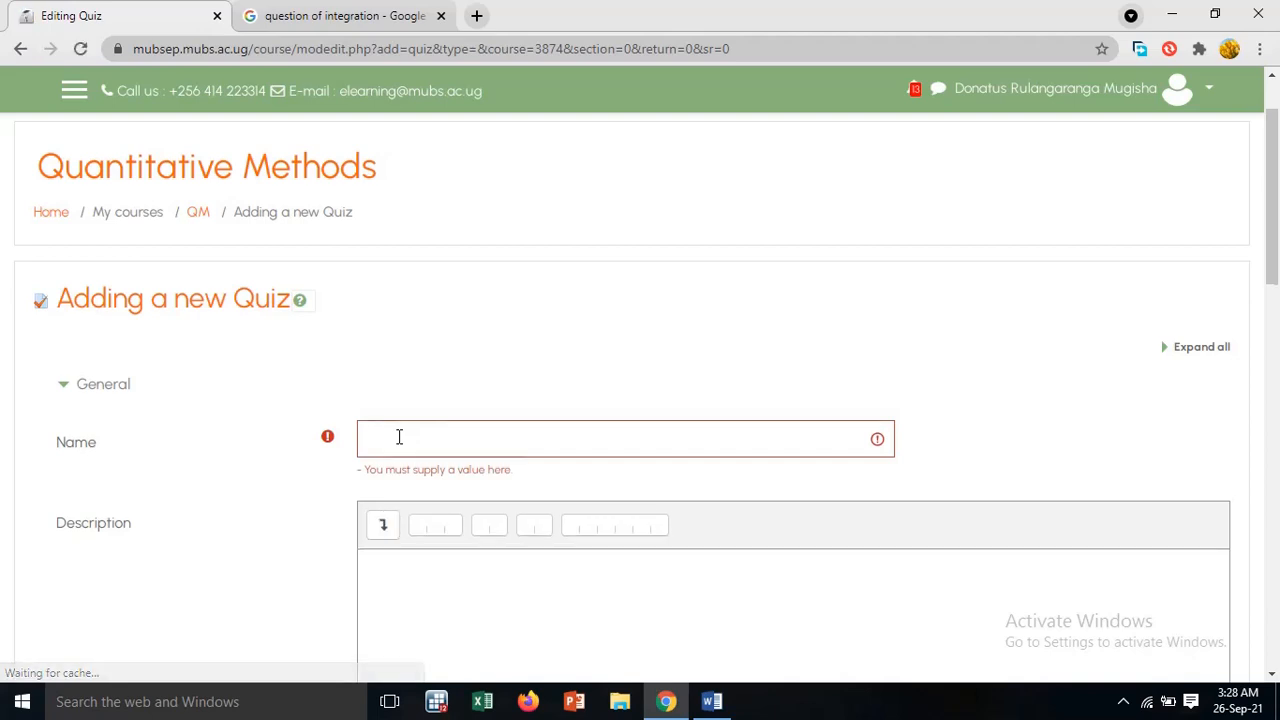
click(399, 437)
text(ND OF SEM - QM)
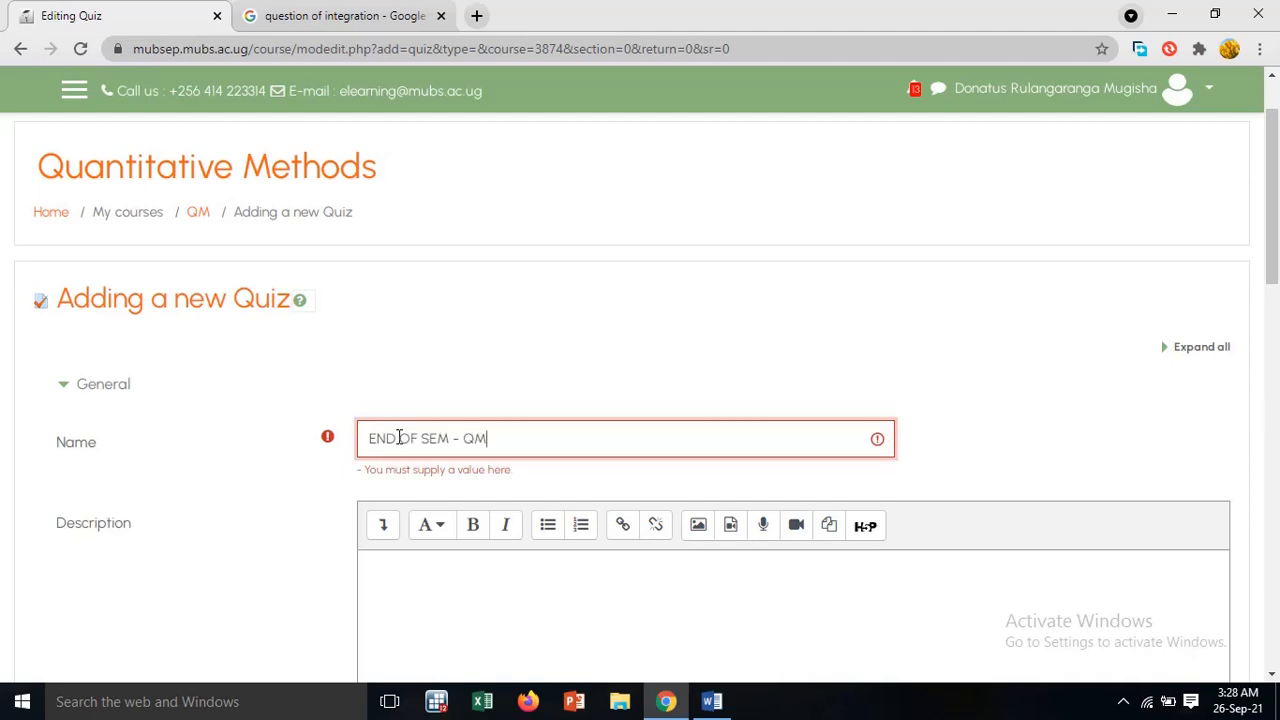
scroll(500, 600, down, 3)
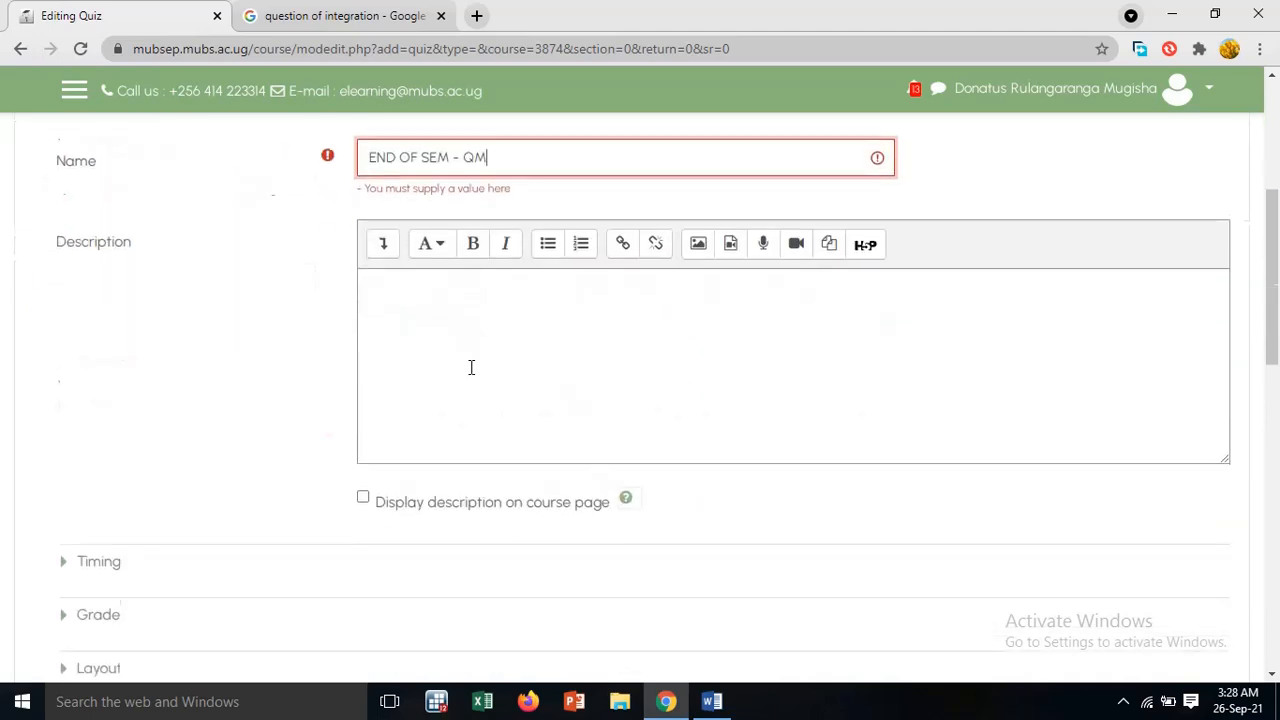
click(465, 324)
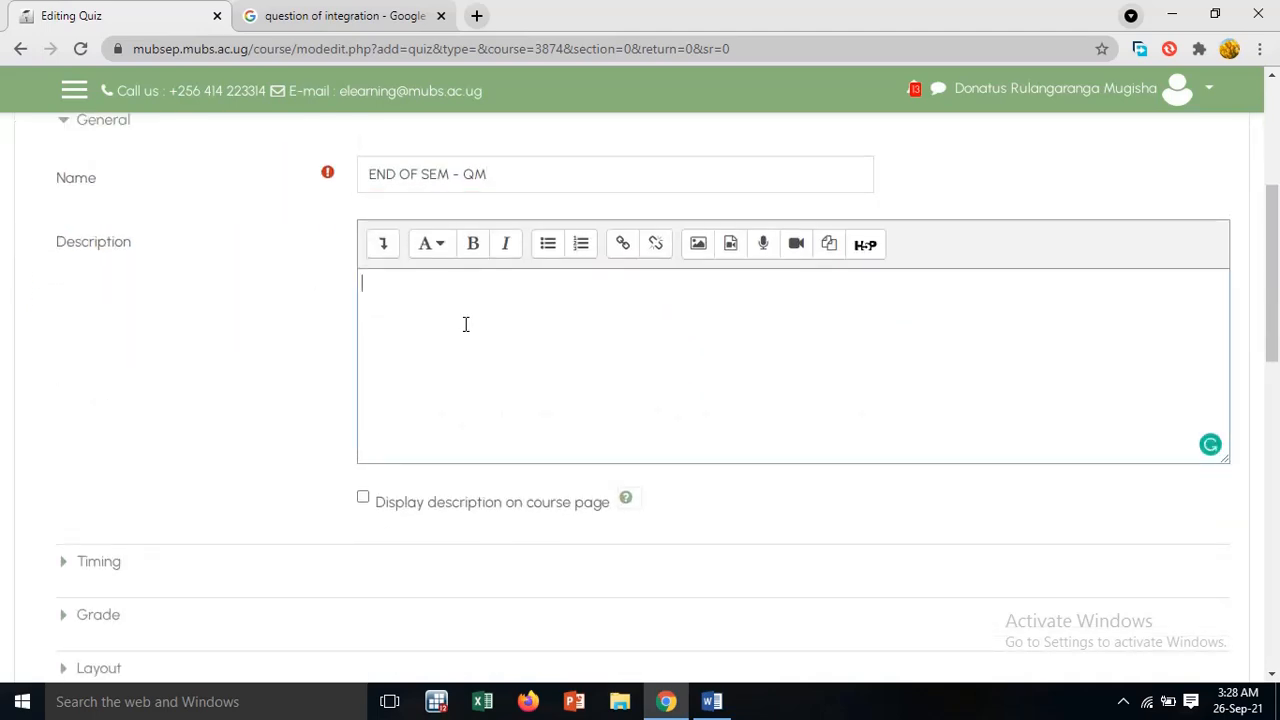
Look over the quiz's Timing settings and set the attempts allowed to 1 in its Grade settings
scroll(149, 514, down, 3)
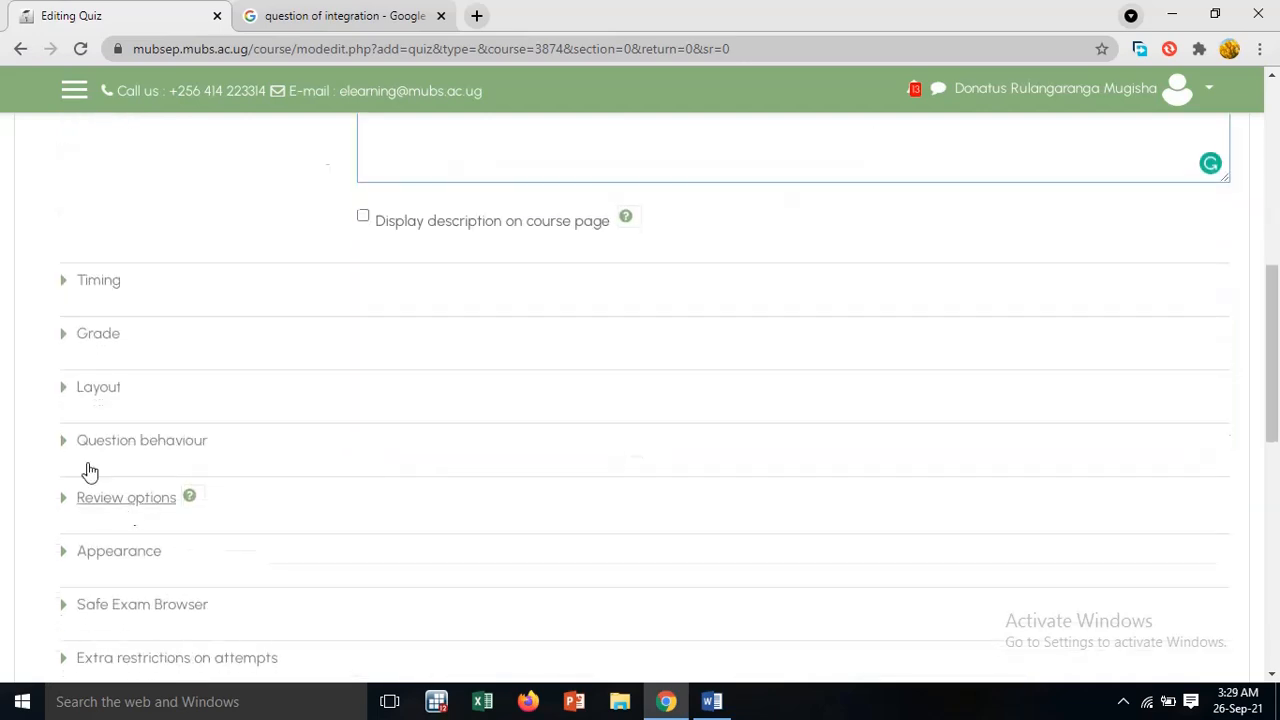
click(88, 284)
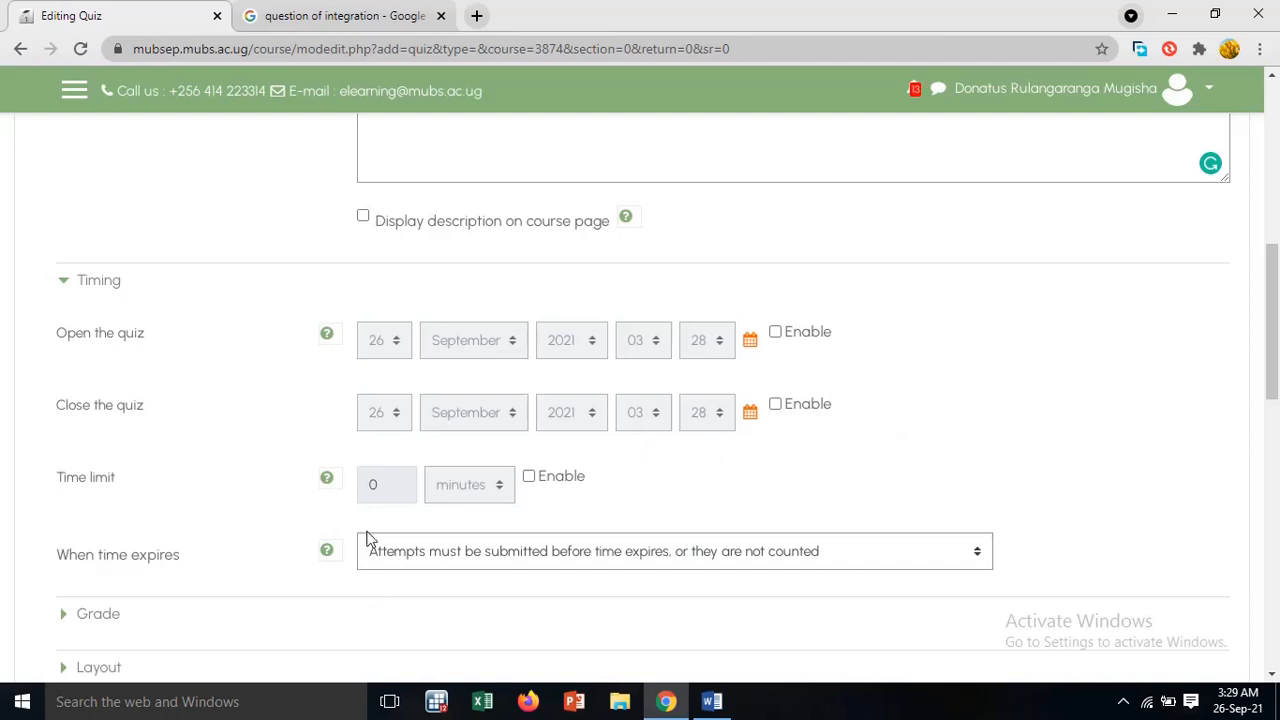
click(94, 280)
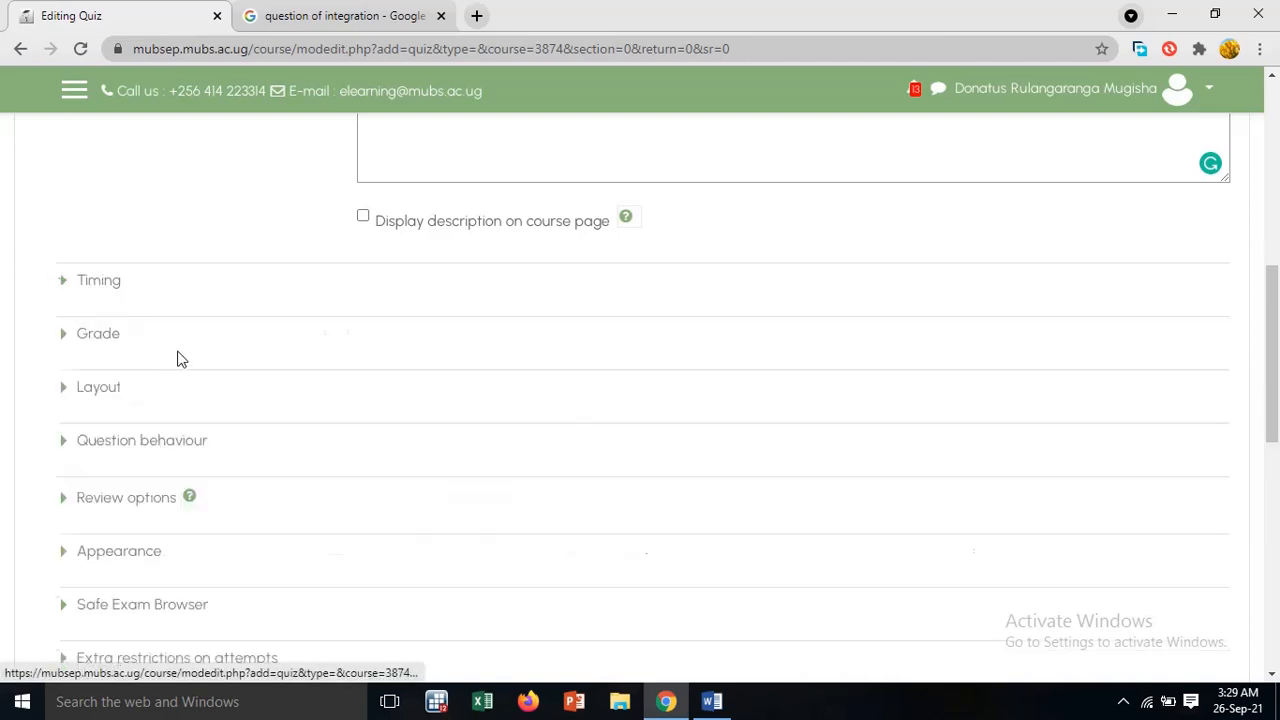
click(101, 335)
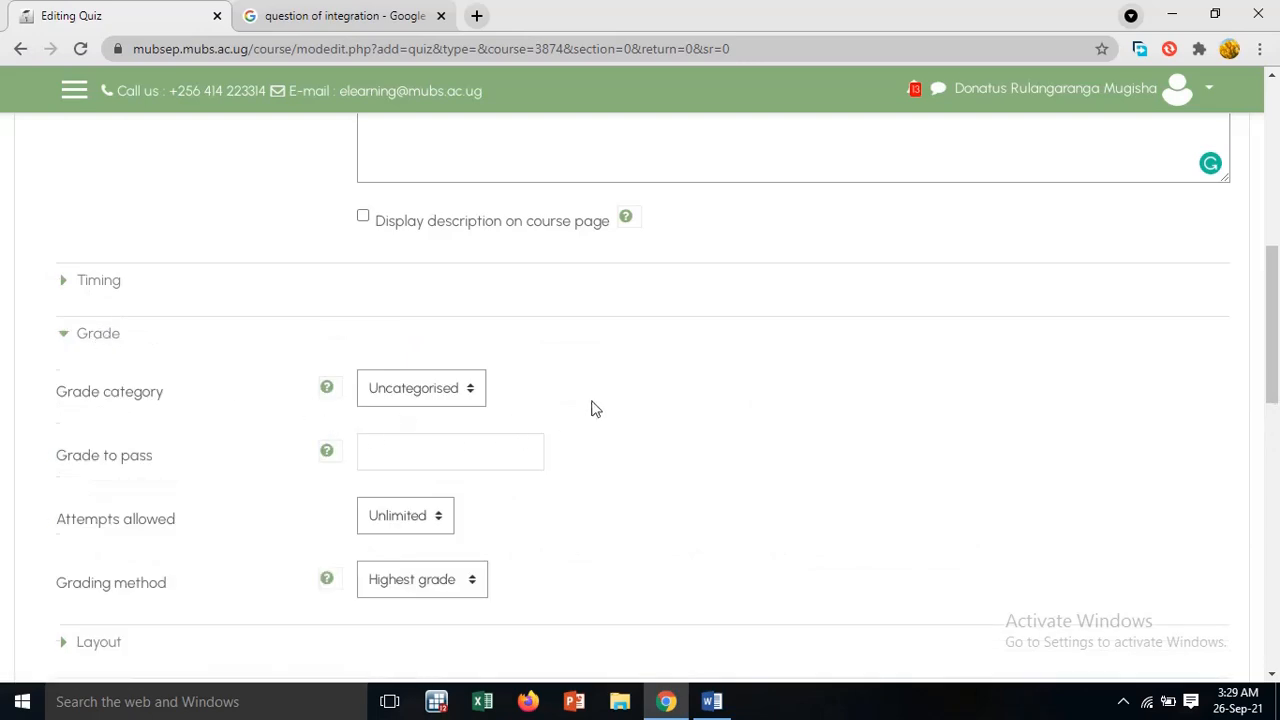
scroll(591, 406, down, 2)
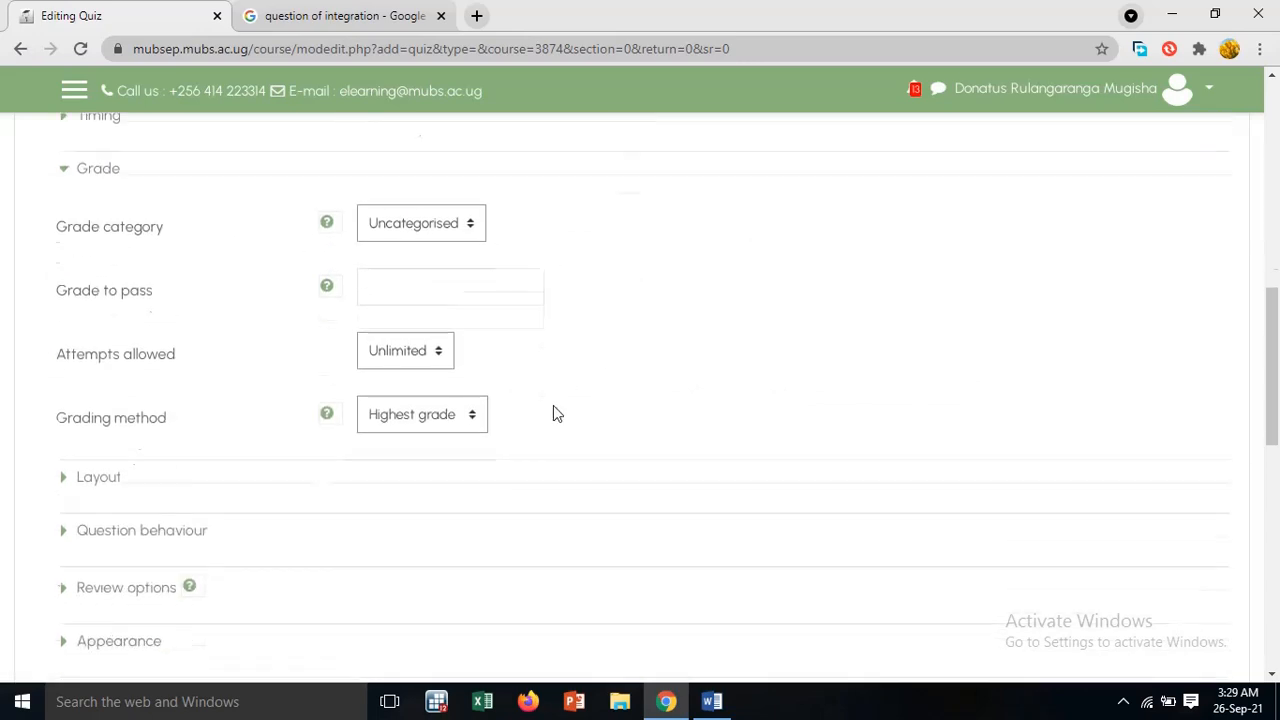
click(392, 331)
click(385, 376)
Examine the quiz's Layout, Question behaviour and Review options settings
click(107, 399)
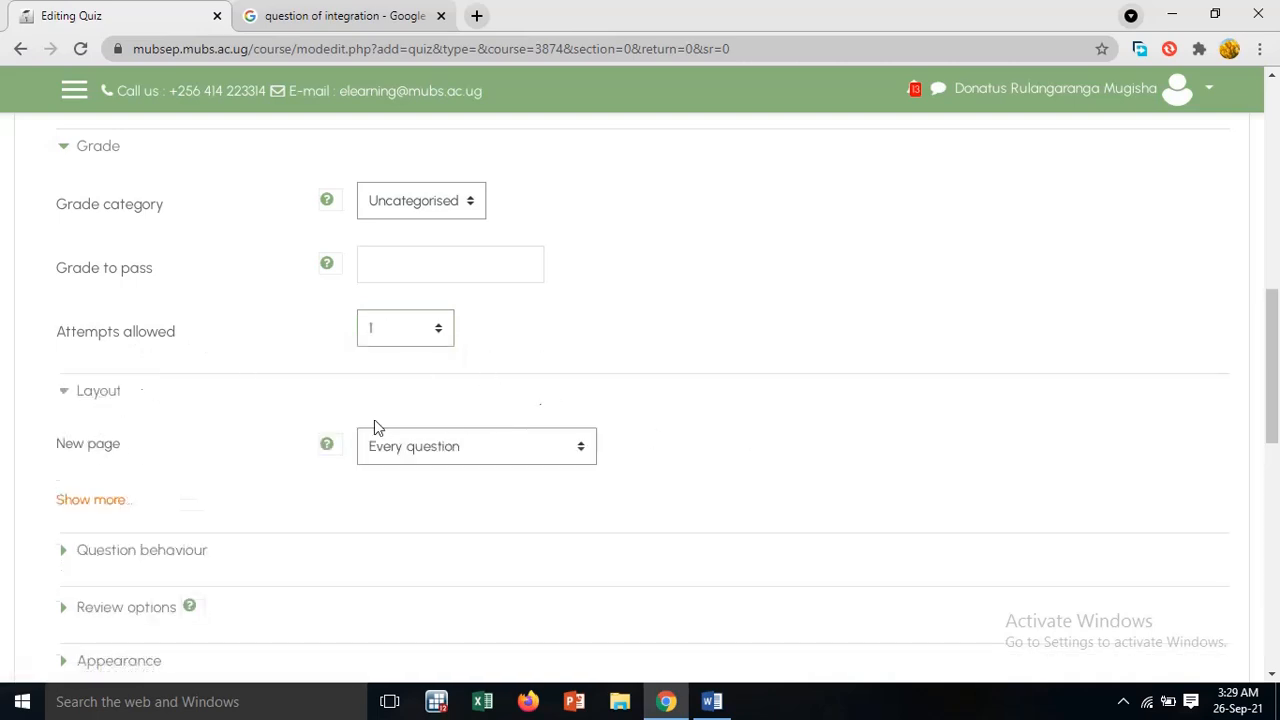
click(98, 396)
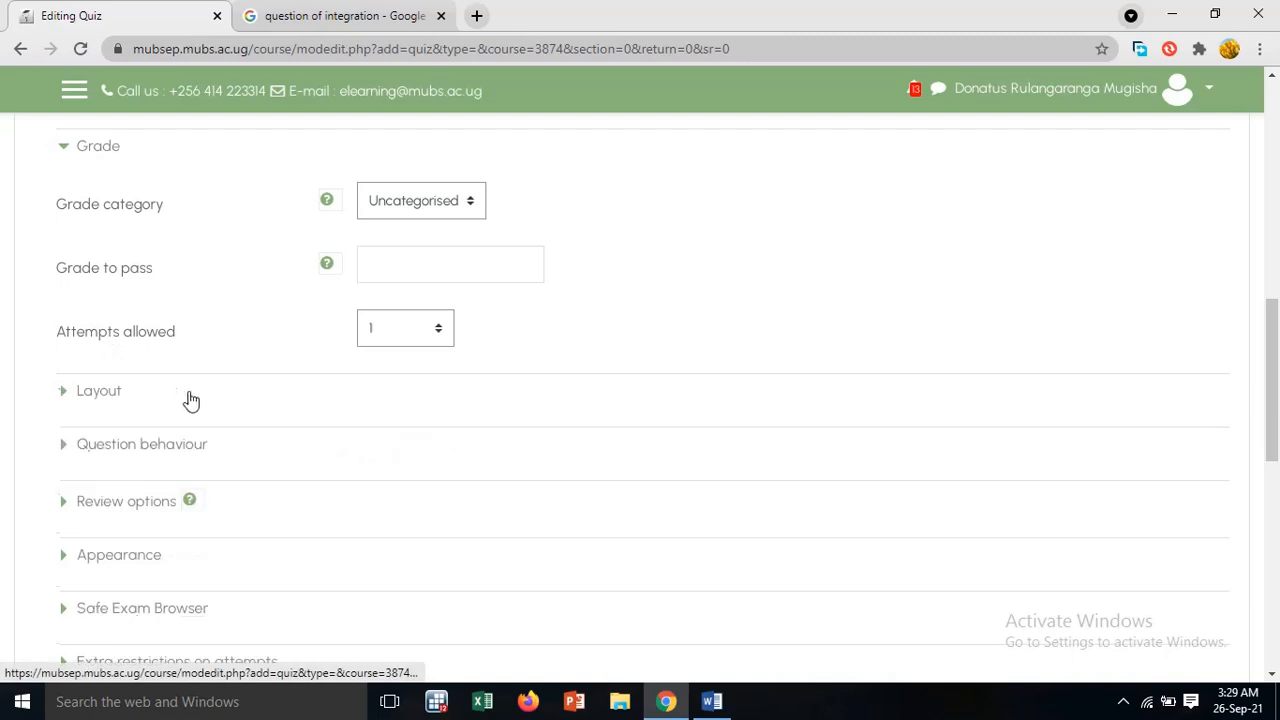
scroll(196, 398, down, 1)
click(150, 356)
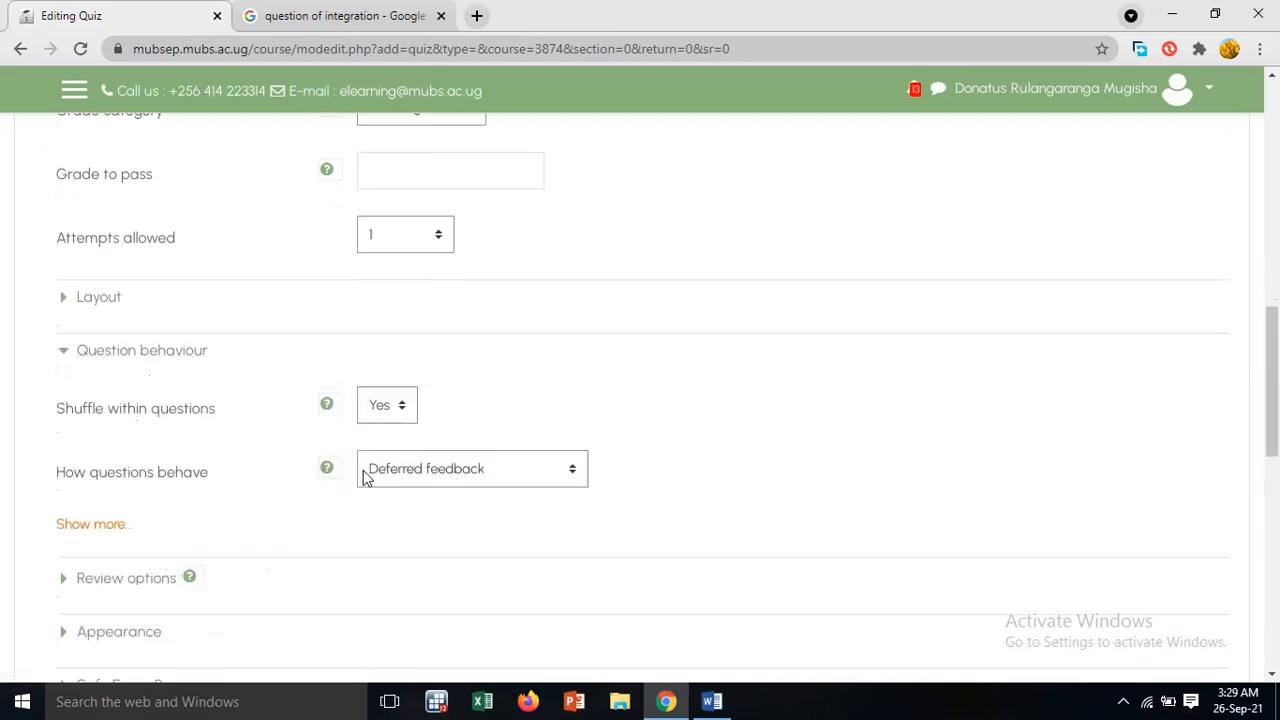
click(105, 358)
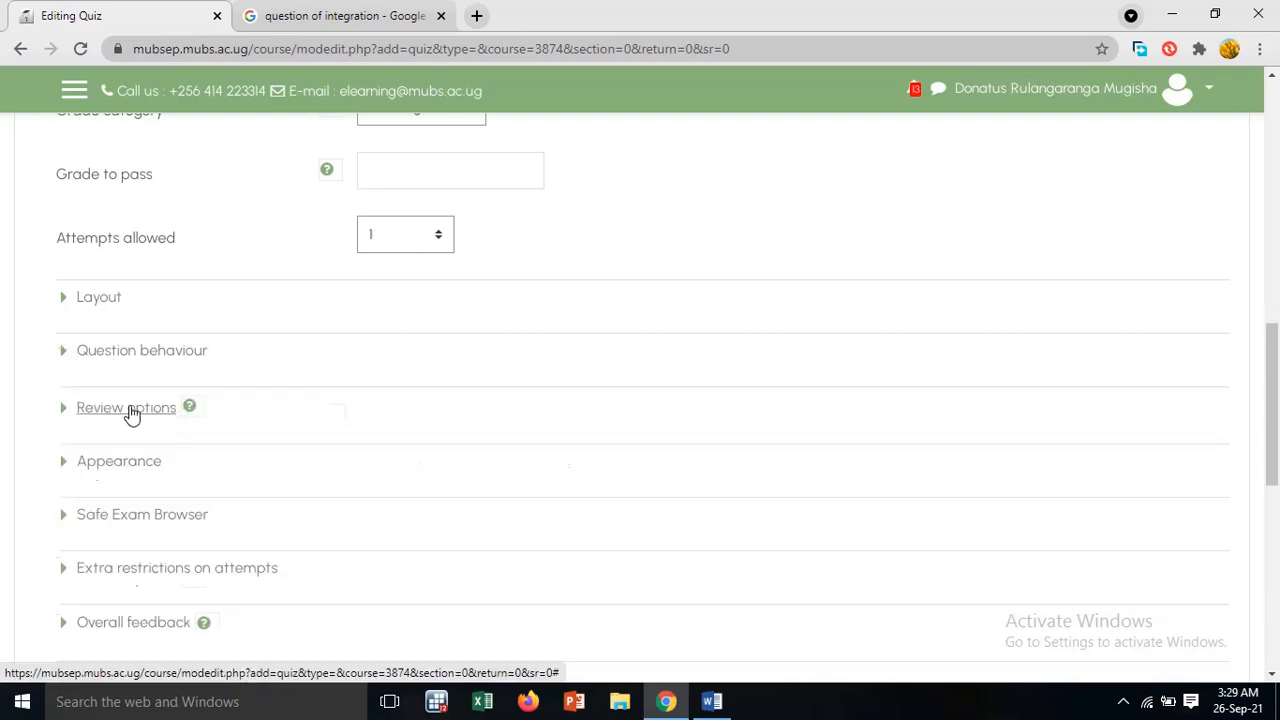
click(128, 410)
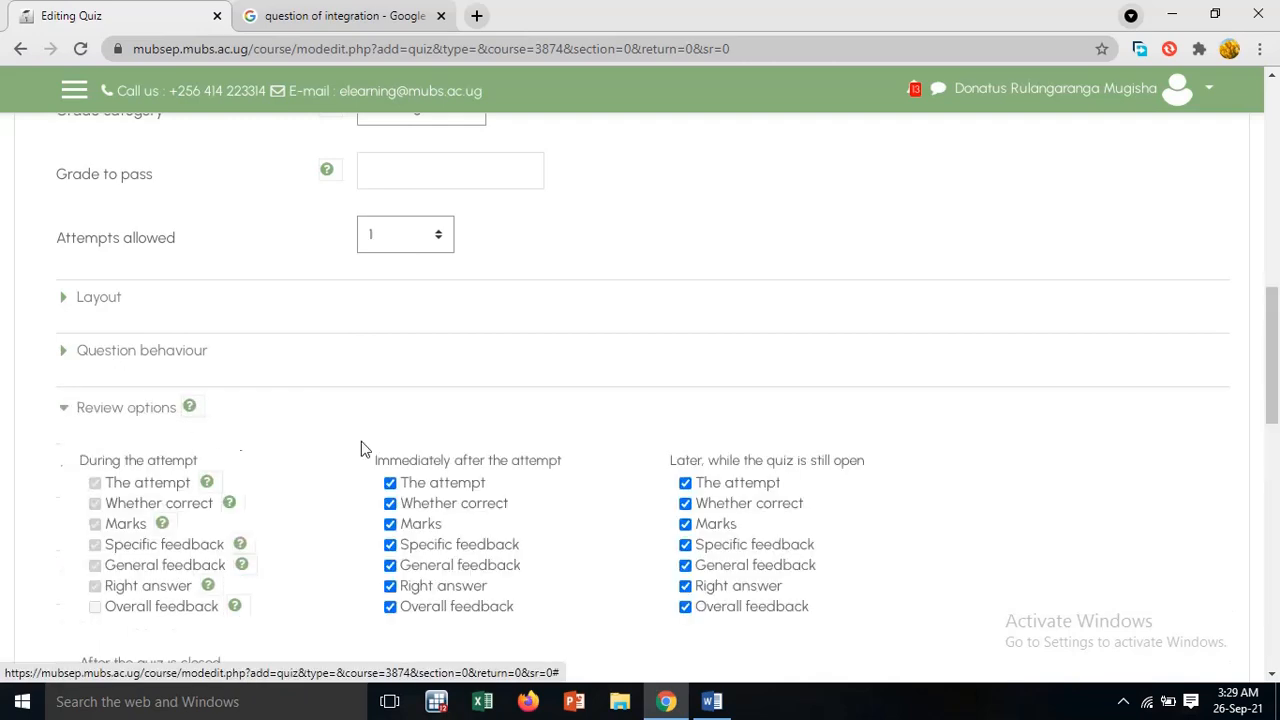
scroll(610, 474, down, 3)
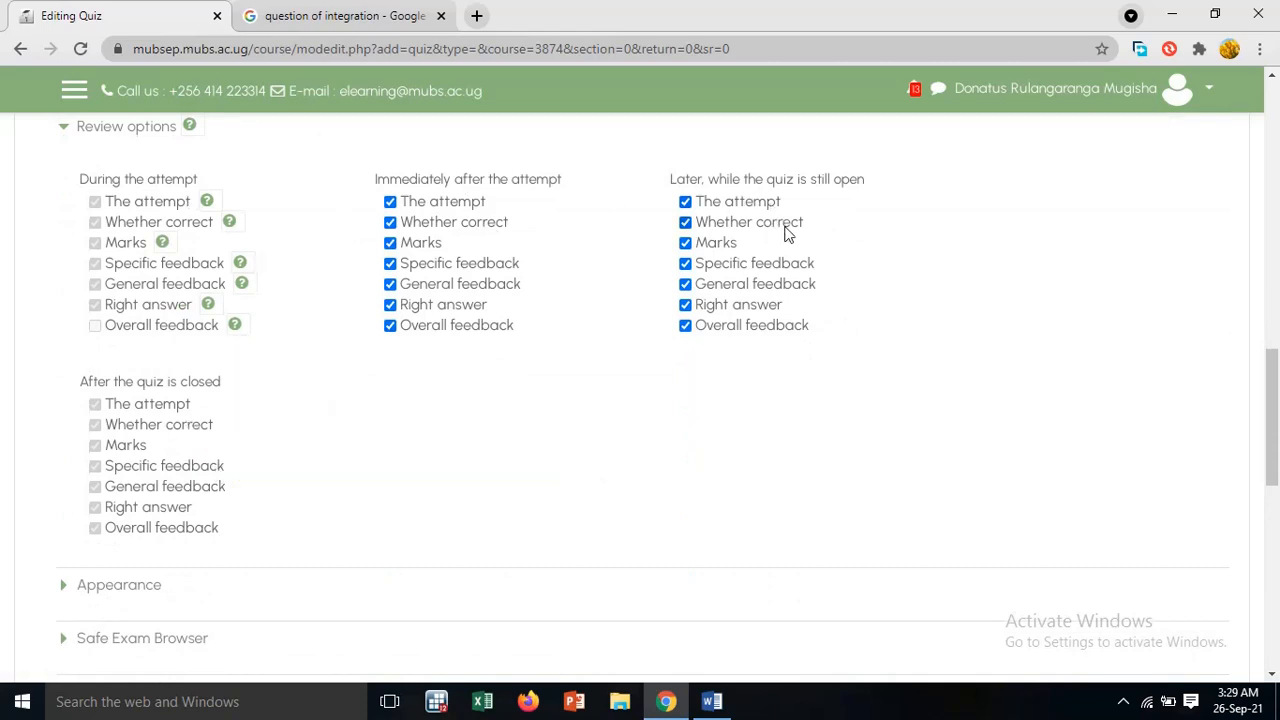
scroll(263, 277, up, 1)
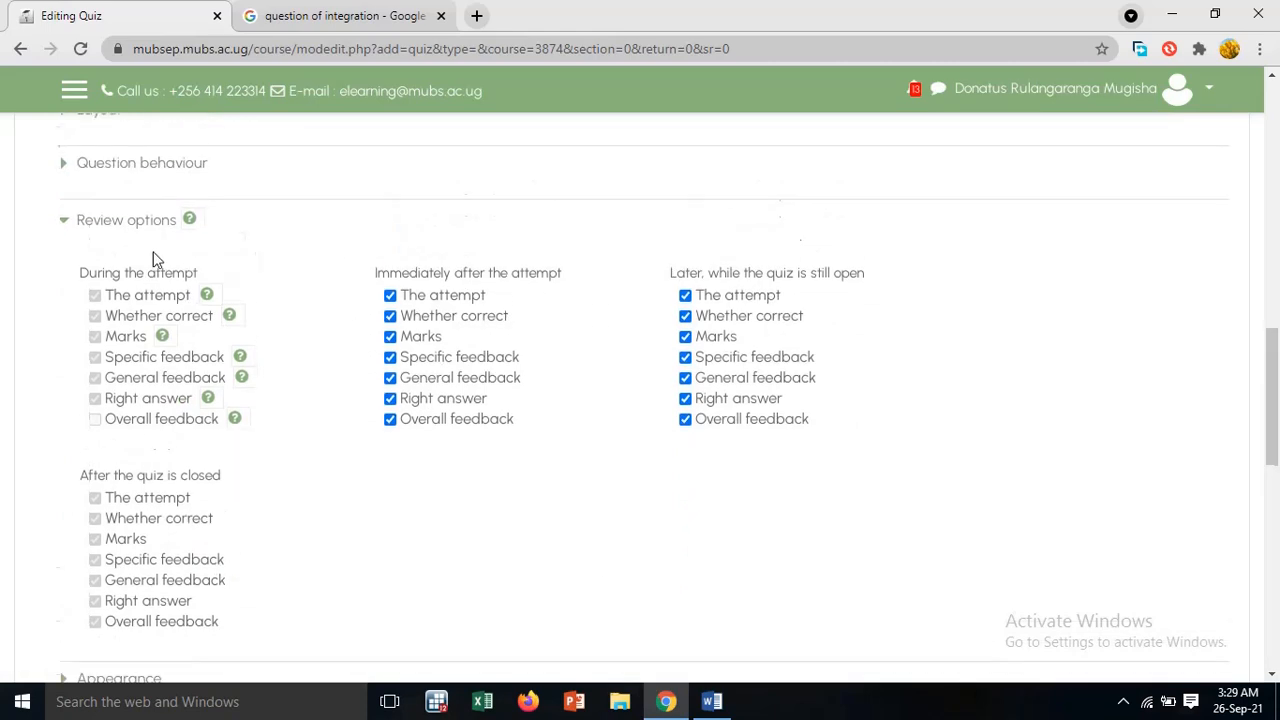
click(126, 221)
Save the quiz and return to the course page
scroll(100, 300, down, 1)
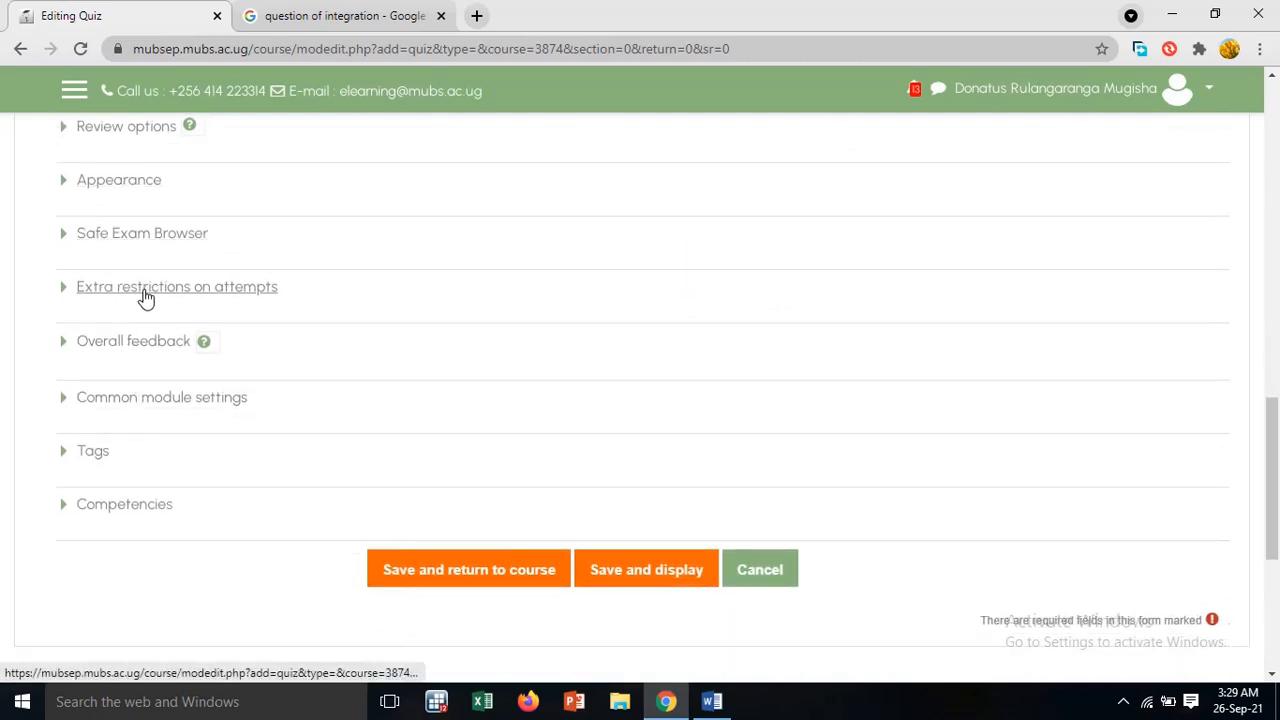
scroll(208, 465, down, 1)
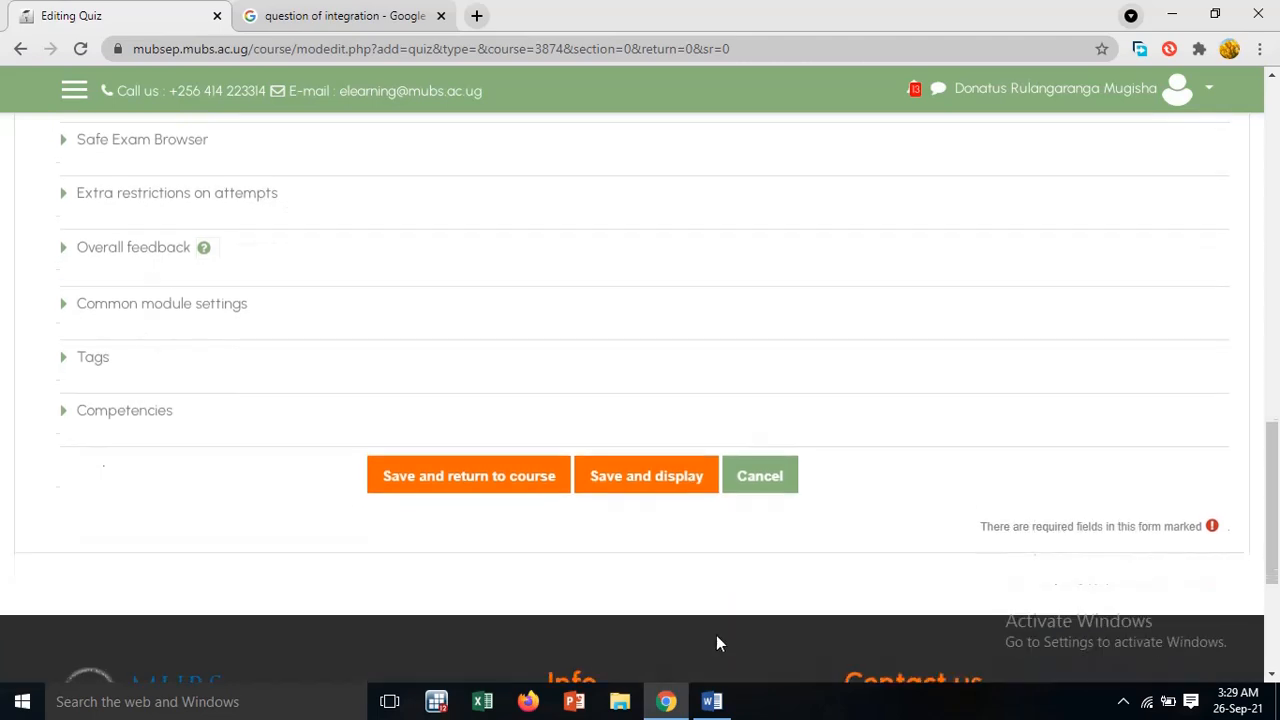
click(513, 488)
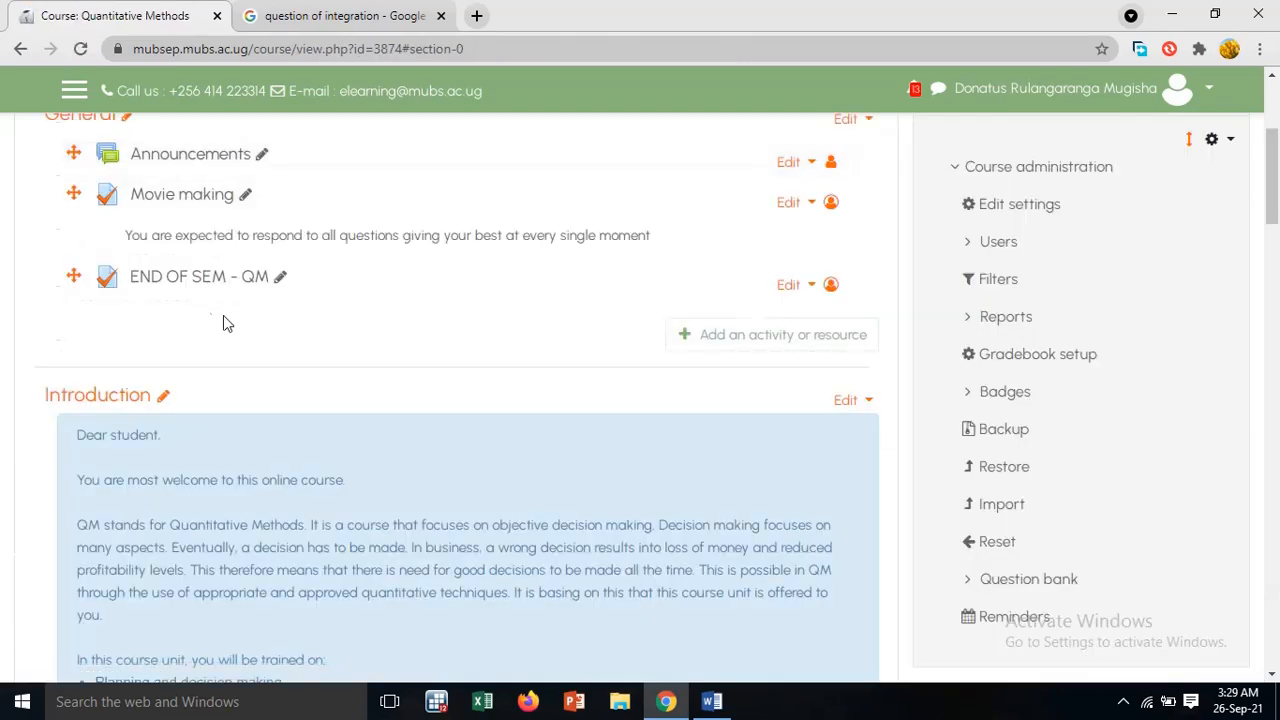
Open the END OF SEM - QM quiz for editing and turn on question shuffling
click(176, 284)
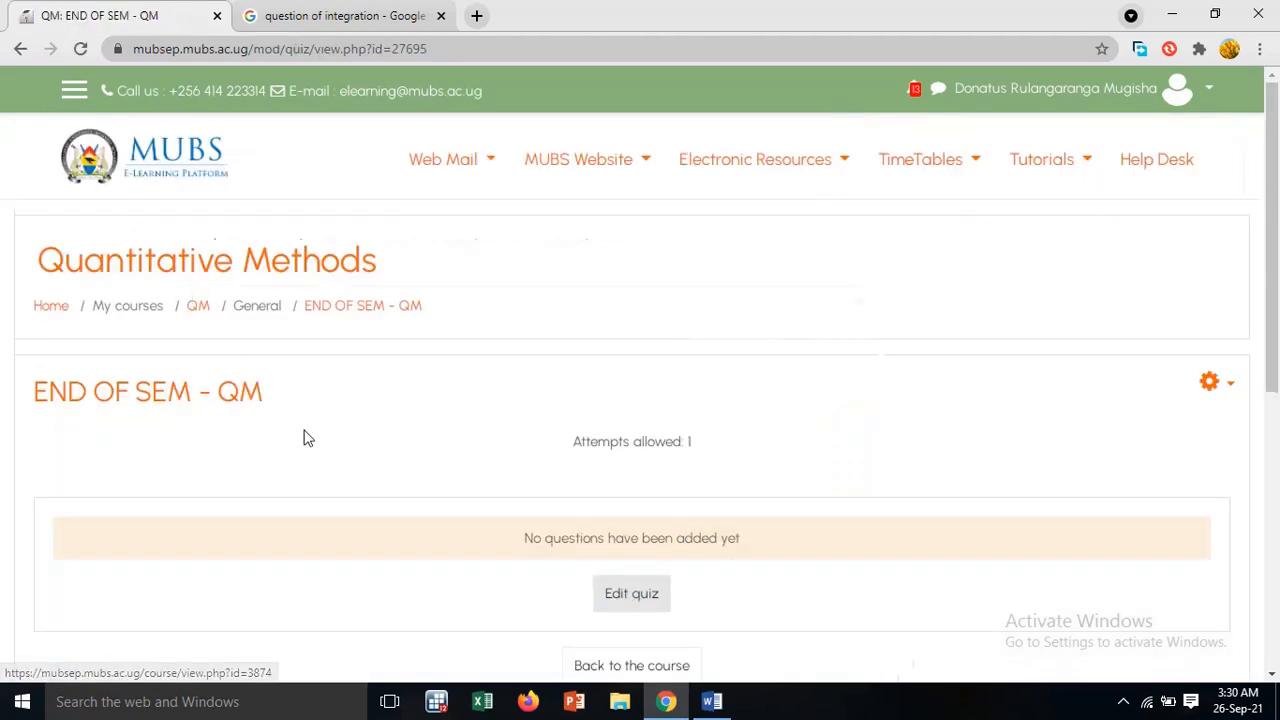
scroll(466, 568, down, 1)
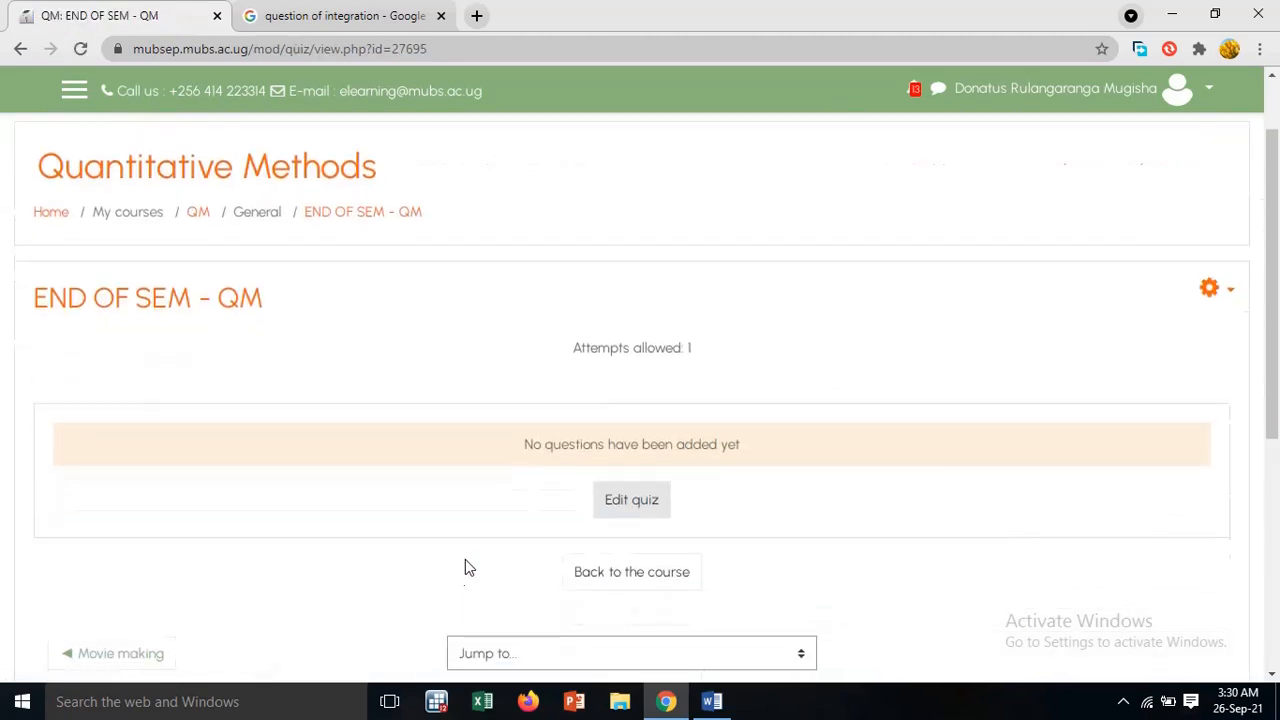
click(642, 506)
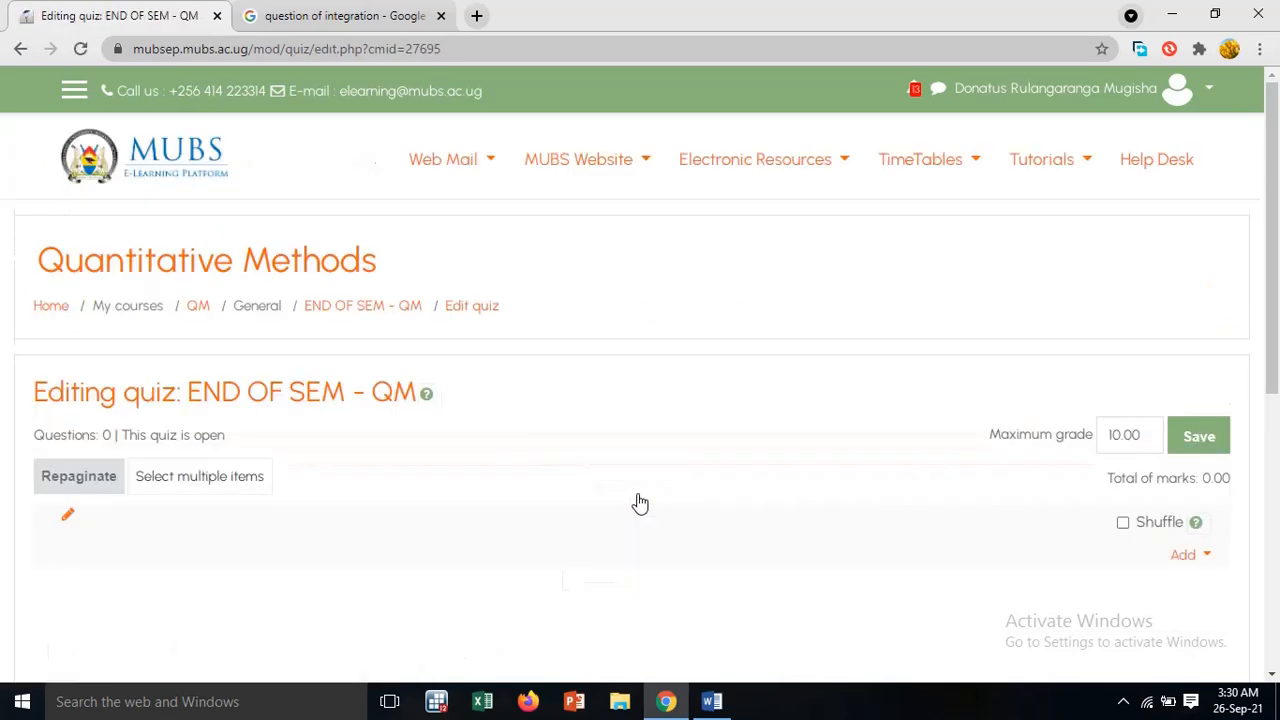
scroll(641, 502, down, 2)
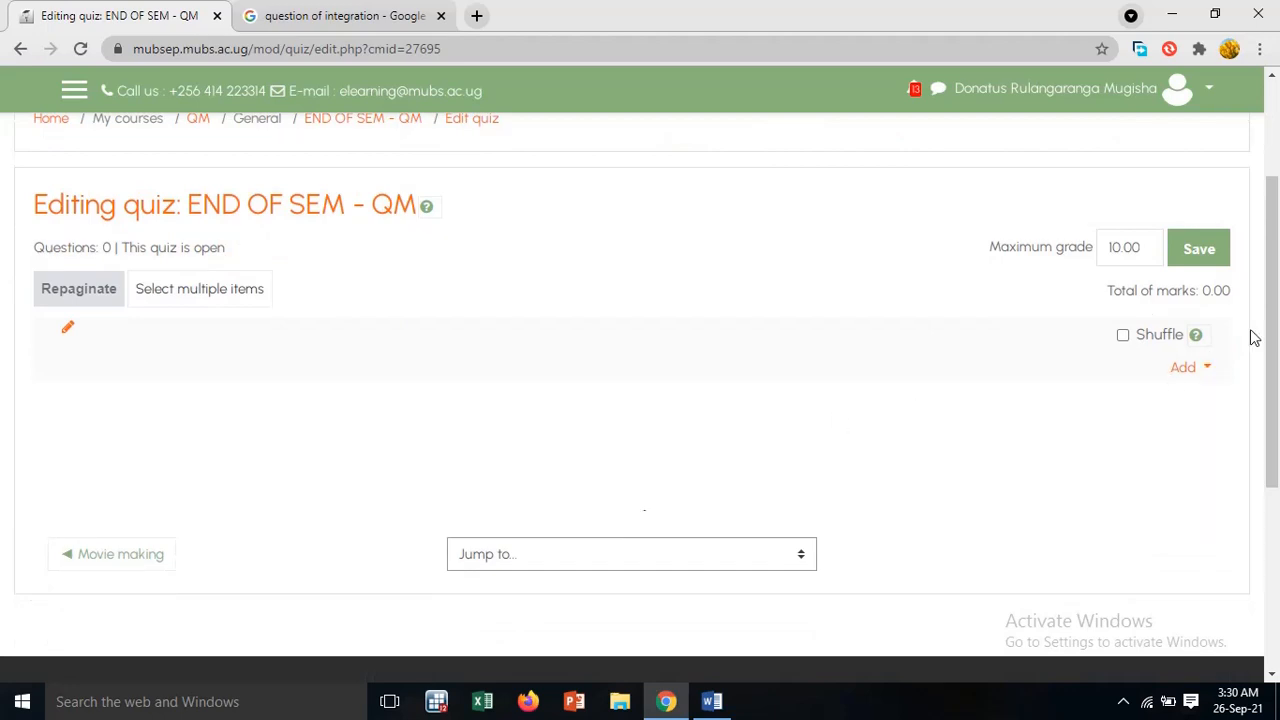
click(1124, 337)
Add the Matching, Matrix, Qn.1 and Q.2 to Q.7 questions from the question bank to the quiz, leaving out A2
click(1204, 370)
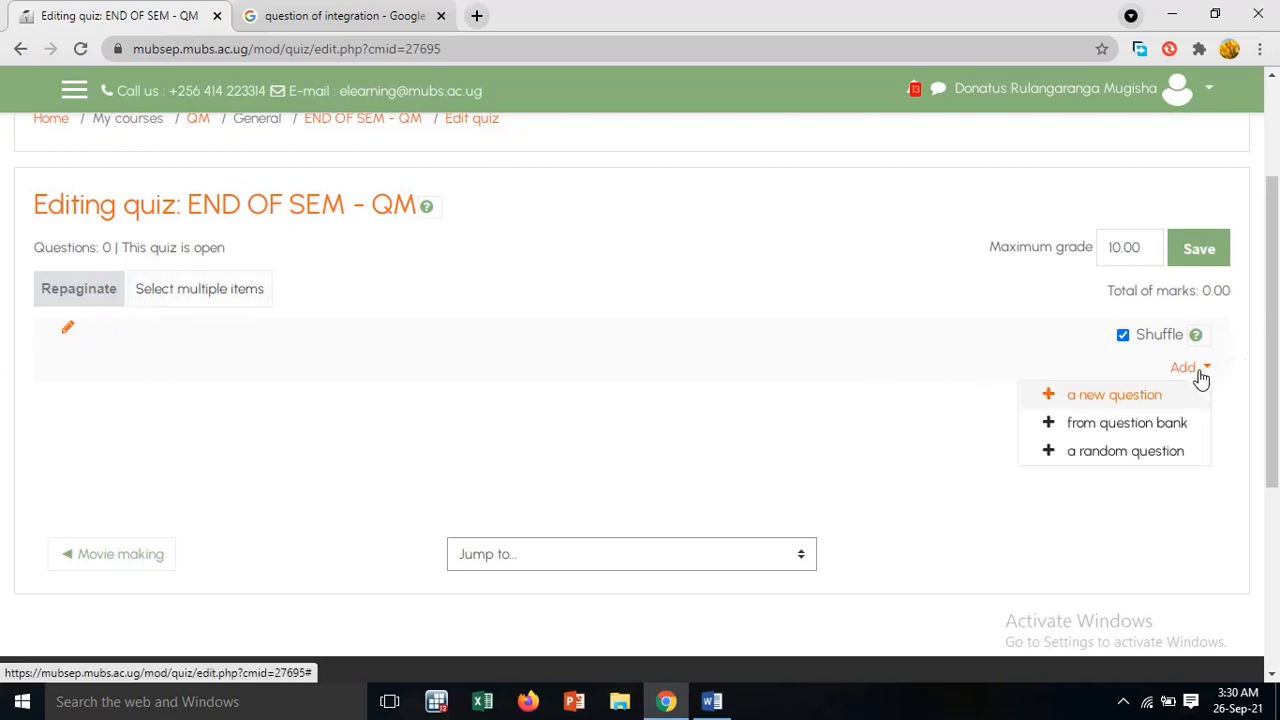
click(1155, 424)
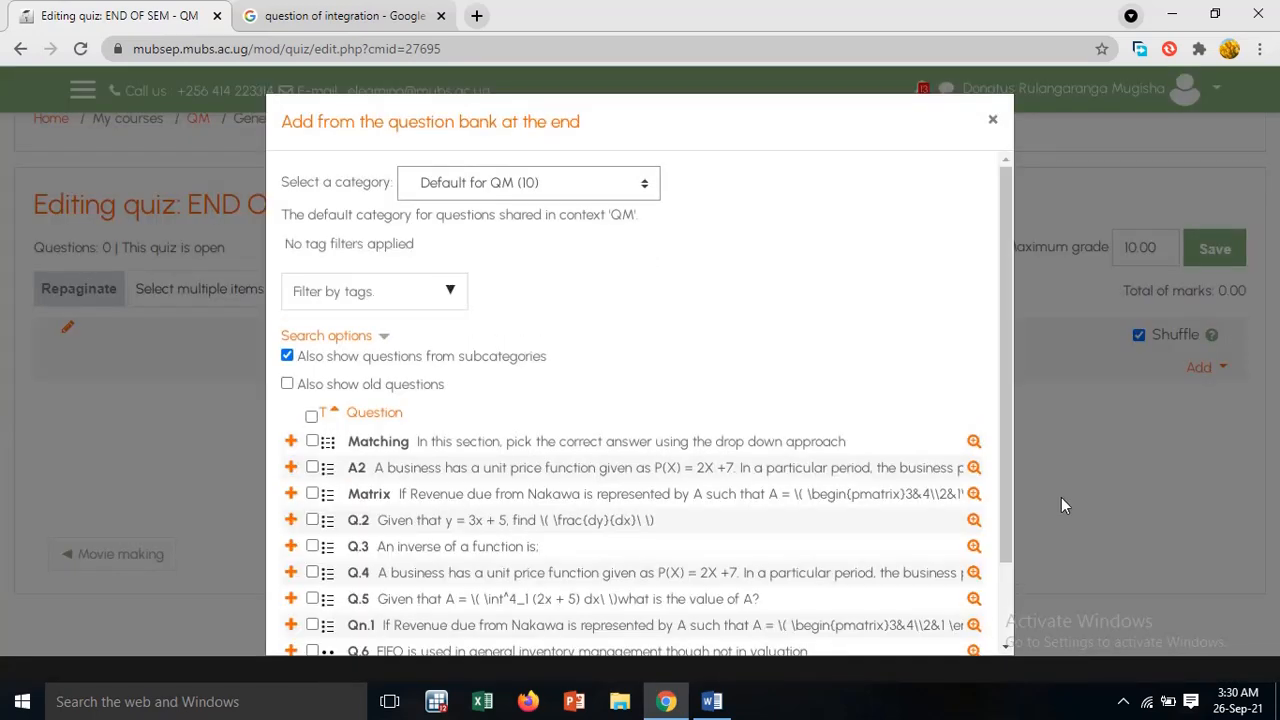
scroll(870, 500, down, 1)
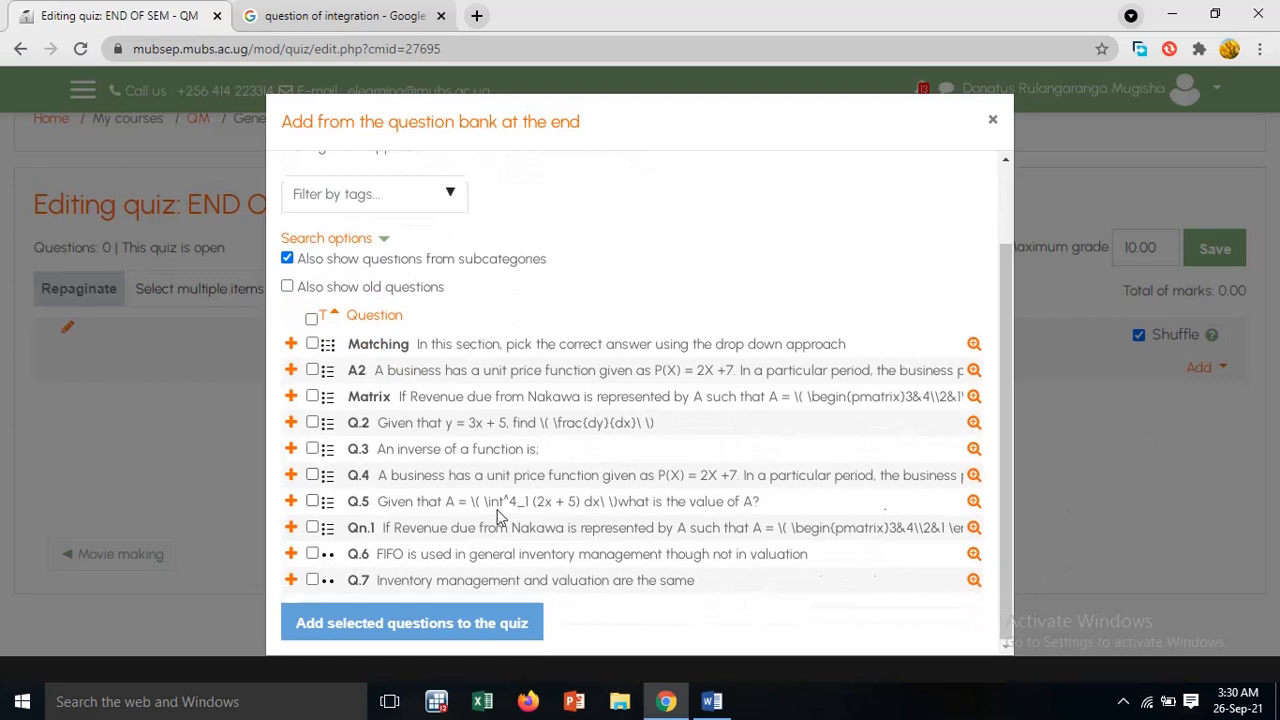
click(312, 580)
click(312, 527)
click(312, 501)
click(312, 475)
click(312, 449)
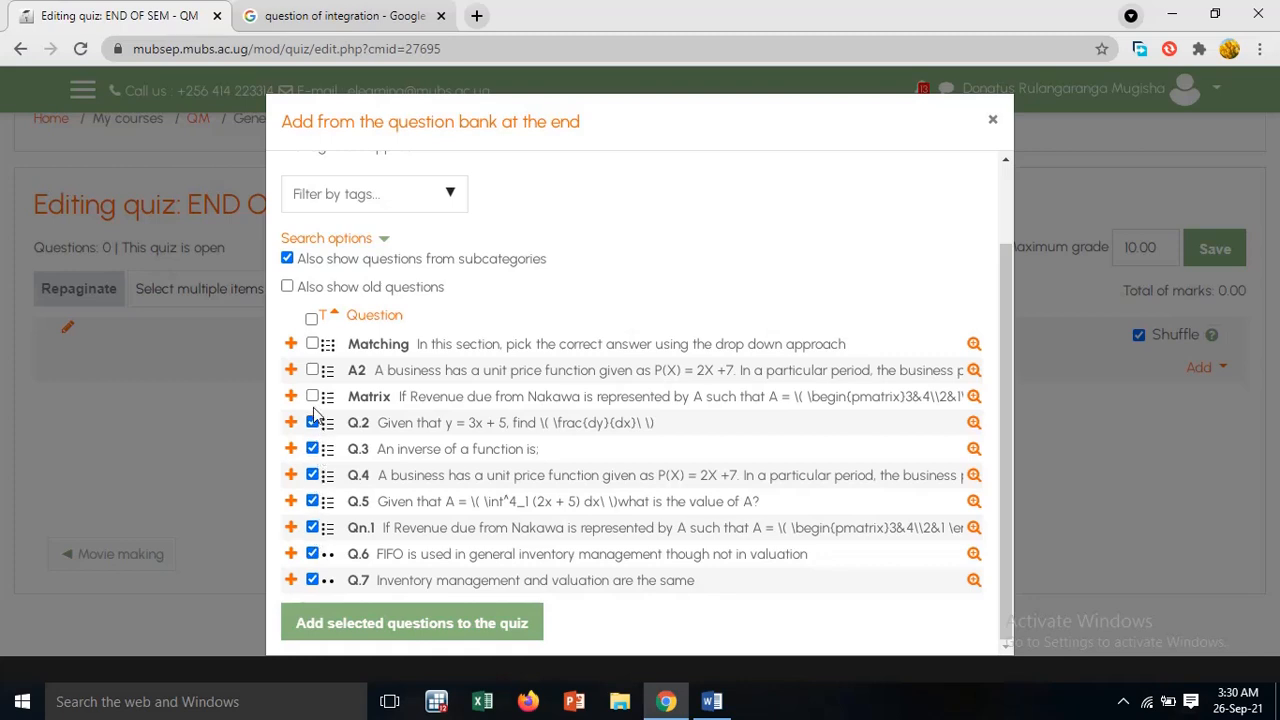
click(312, 344)
click(416, 630)
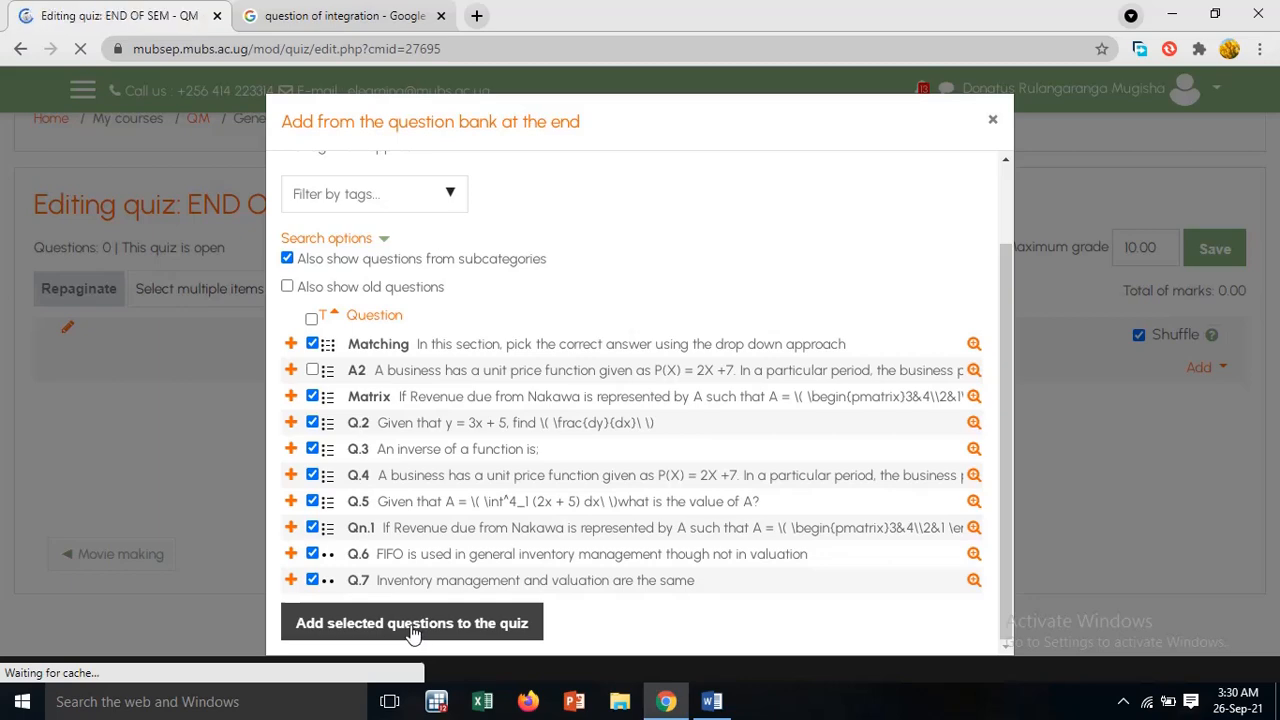
Look over the questions added to the quiz and save its maximum grade
scroll(430, 500, down, 2)
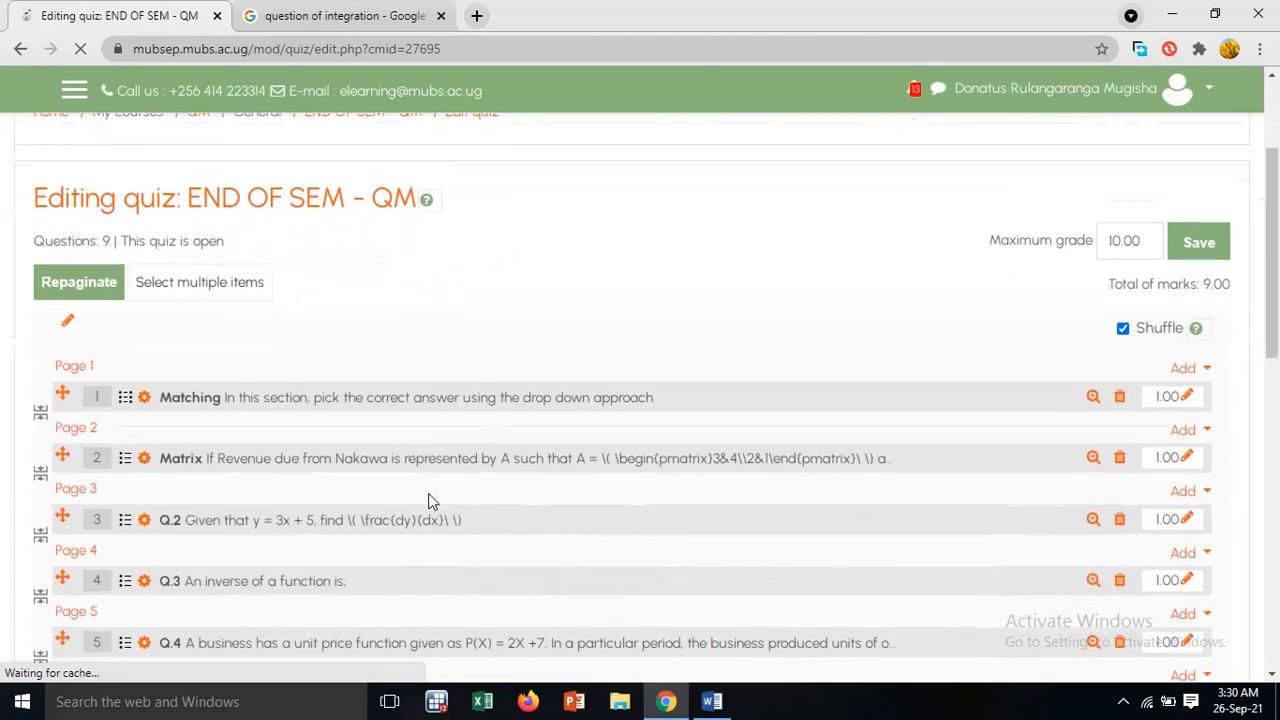
scroll(432, 500, down, 5)
scroll(432, 500, up, 3)
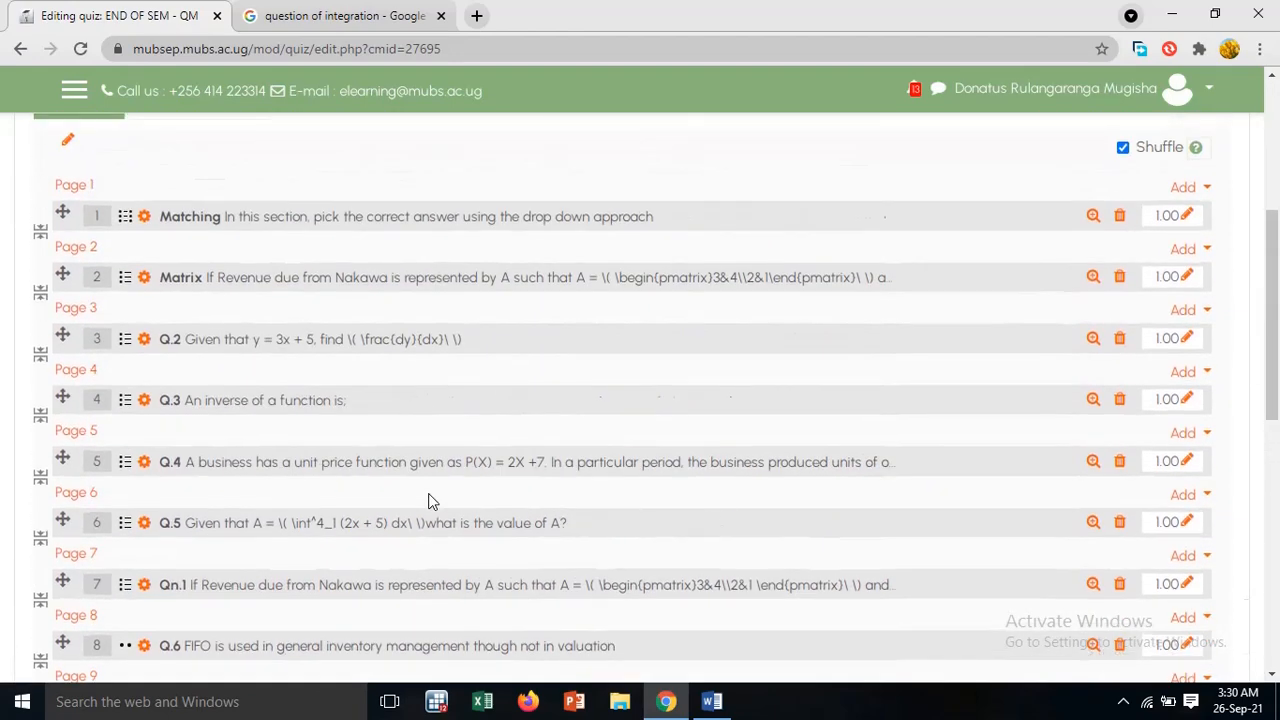
scroll(432, 500, up, 1)
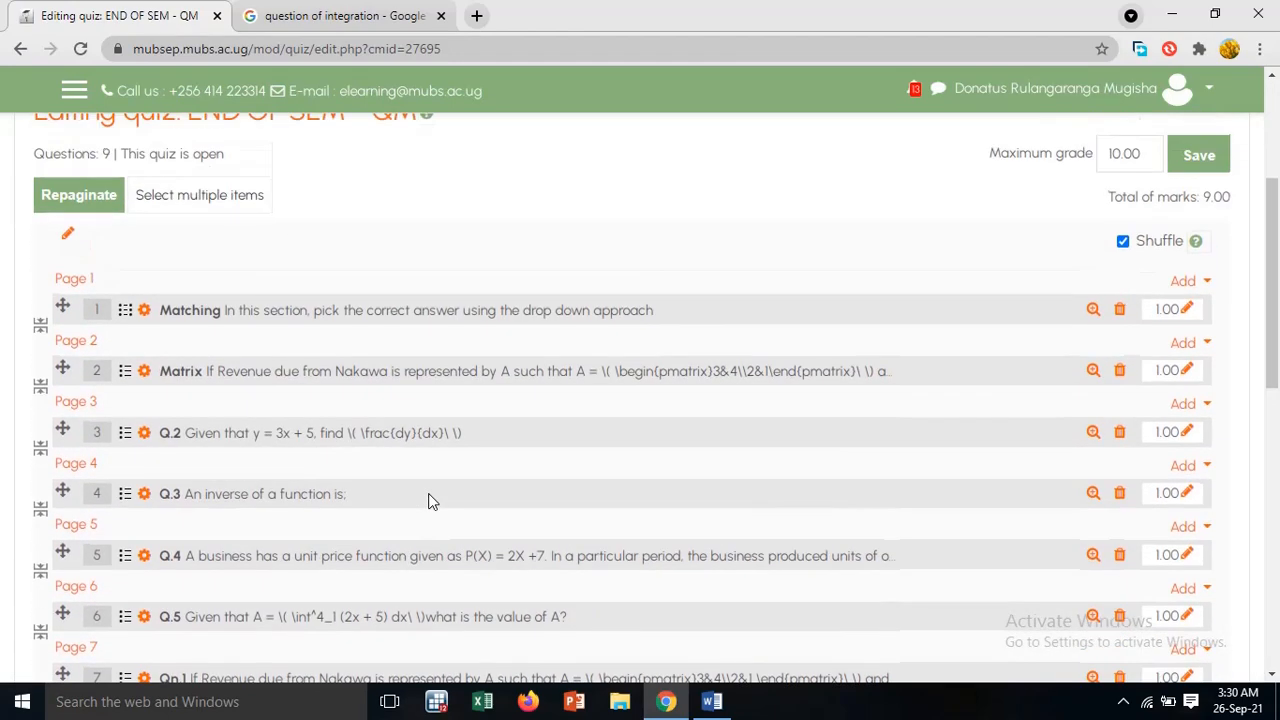
click(1203, 160)
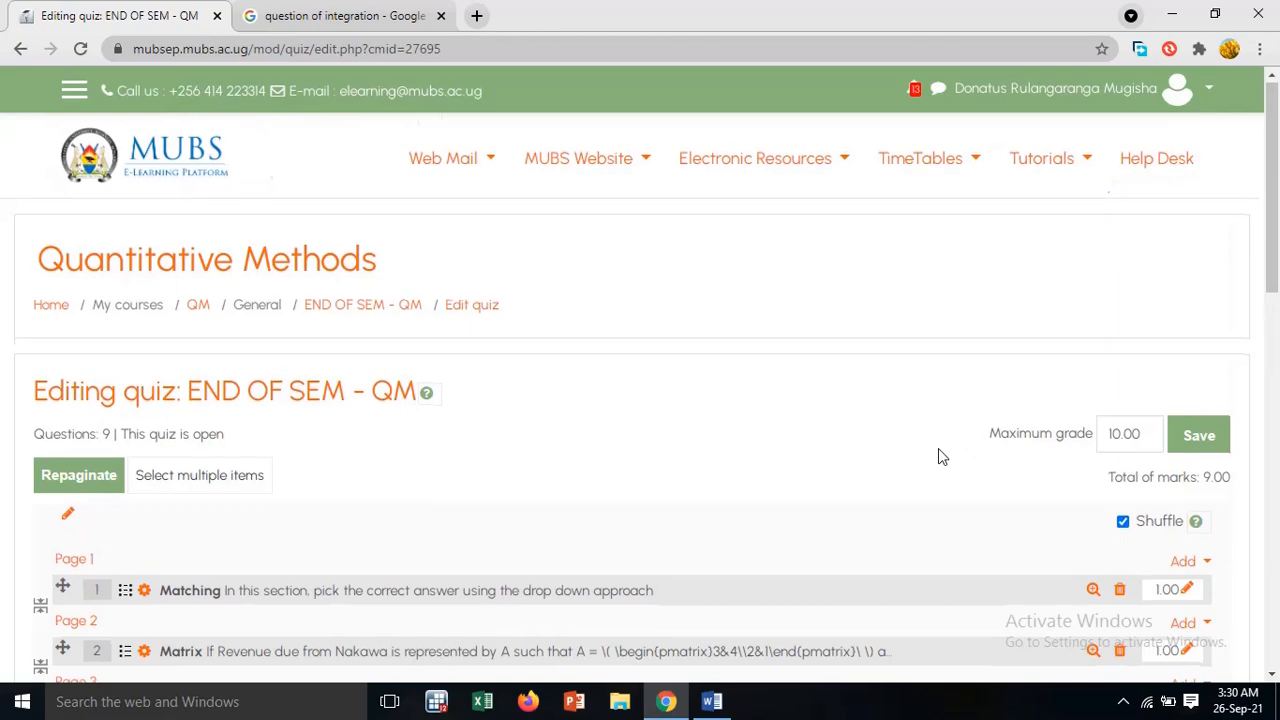
Set the mark of the Matching question to 7
scroll(938, 450, down, 8)
scroll(938, 457, up, 10)
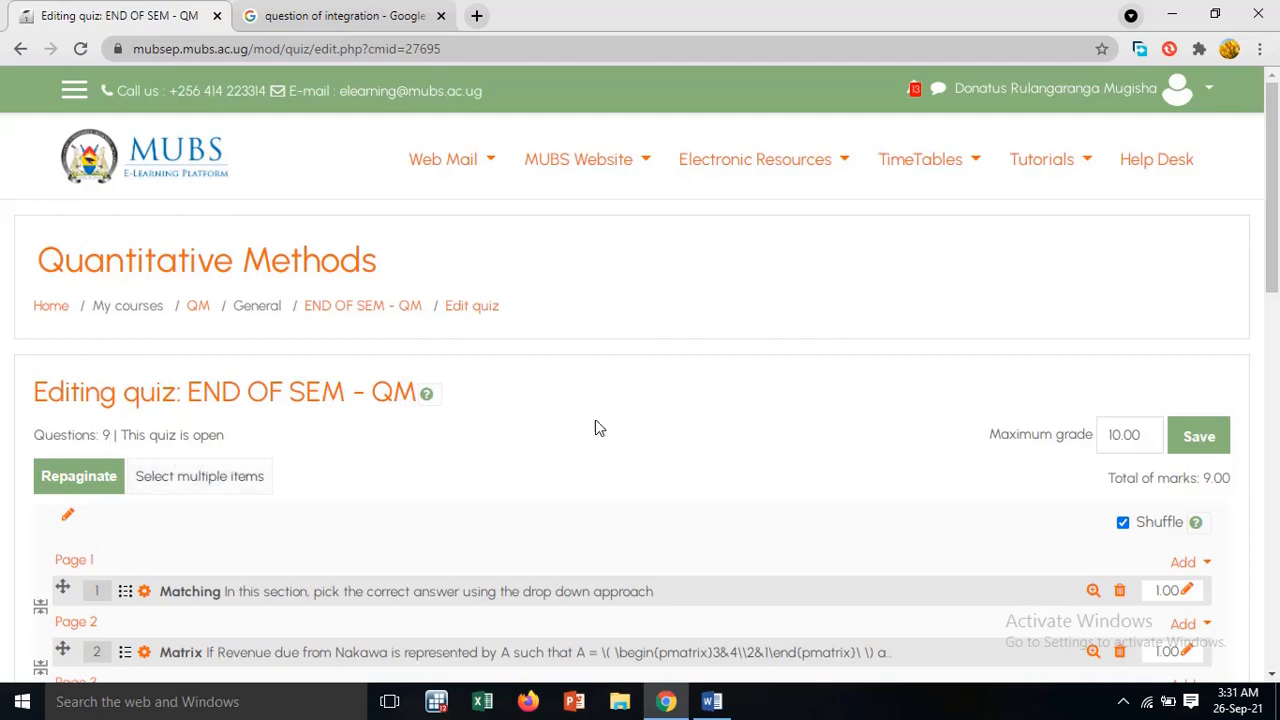
scroll(1128, 462, down, 6)
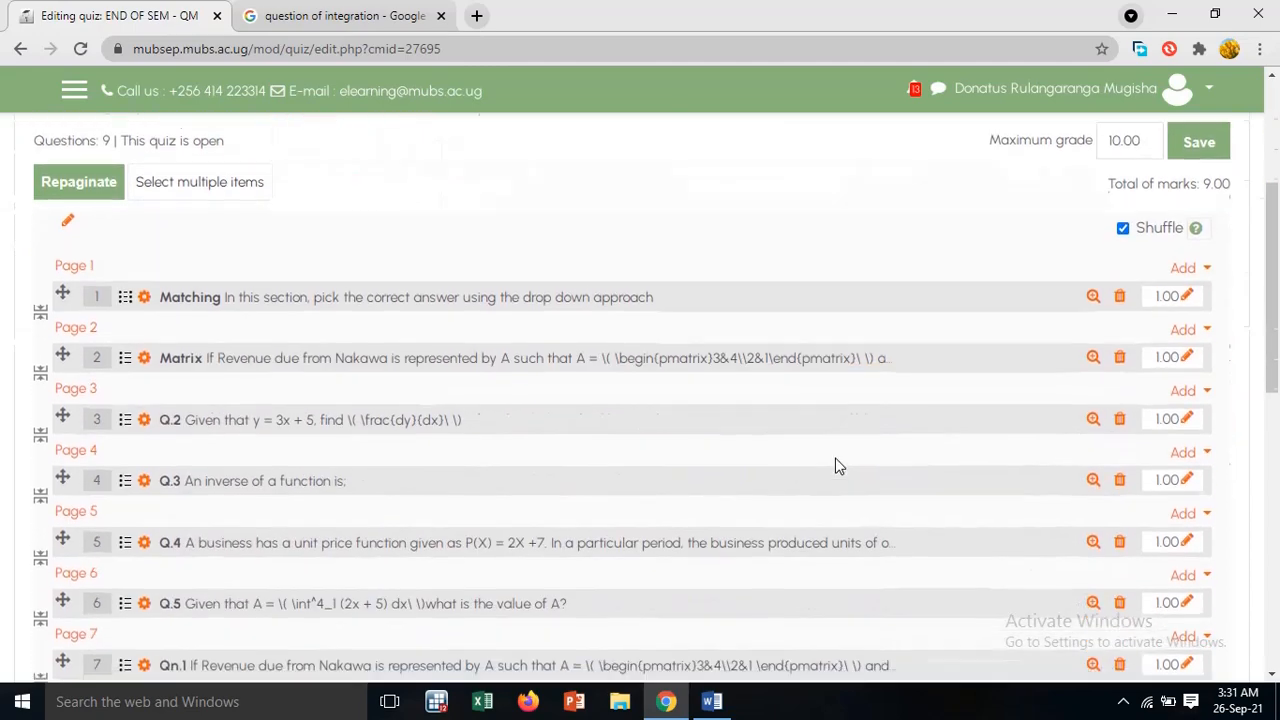
scroll(838, 466, up, 2)
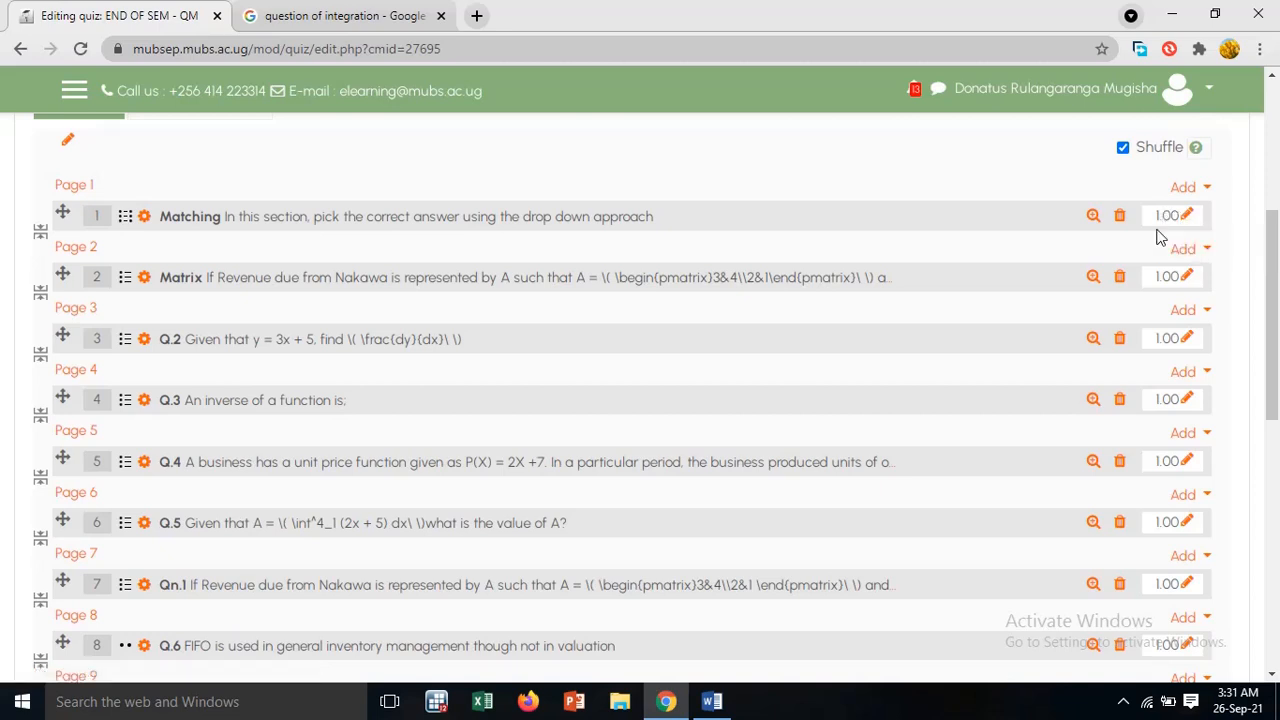
click(1189, 217)
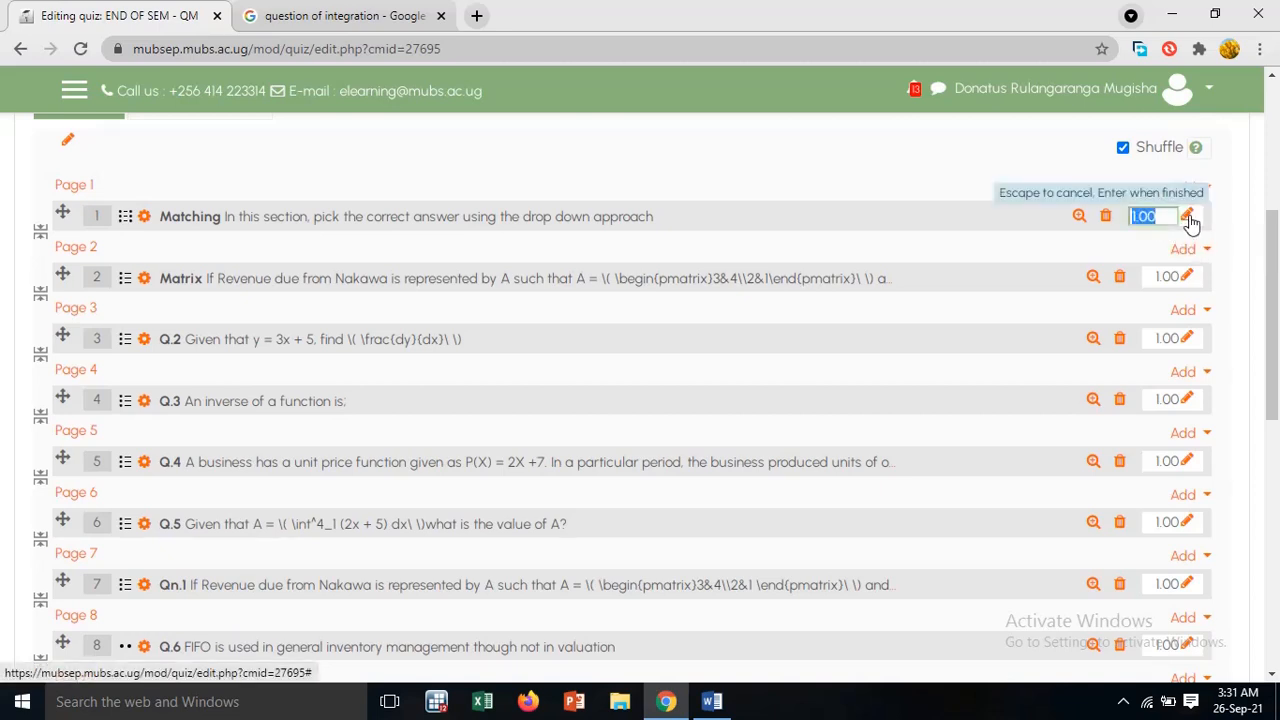
text(4)
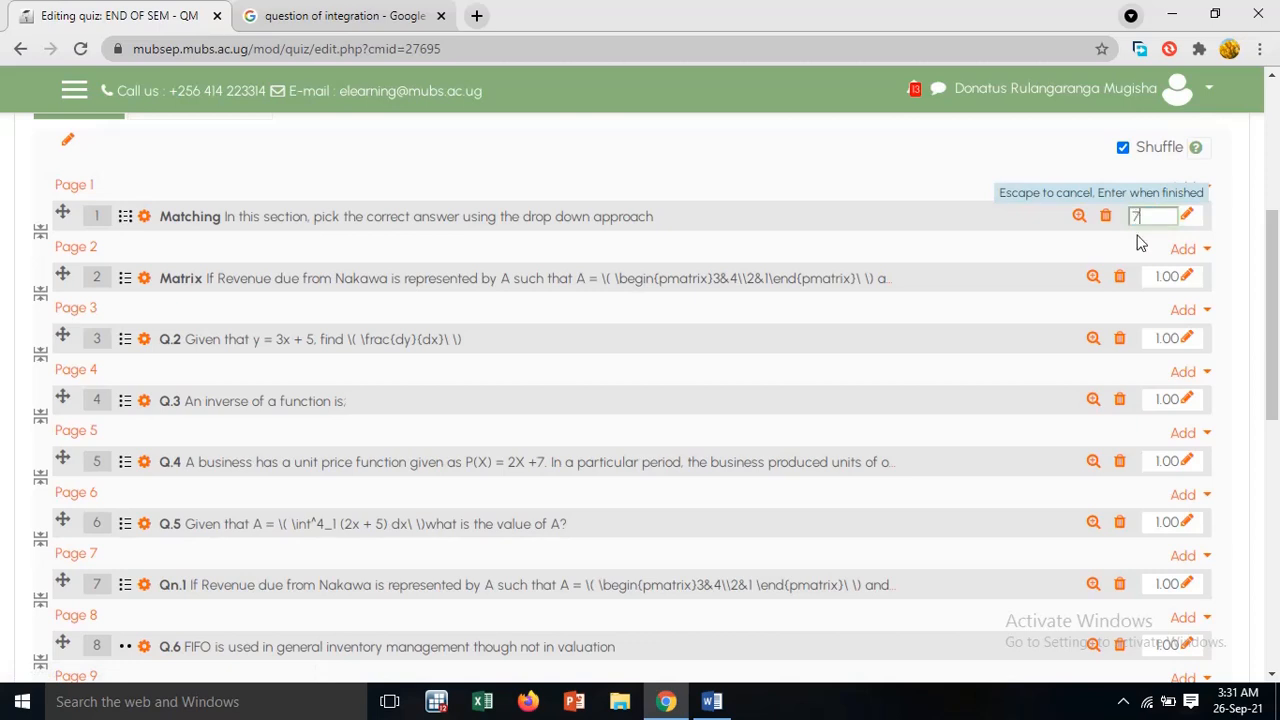
text(7)
key(Return)
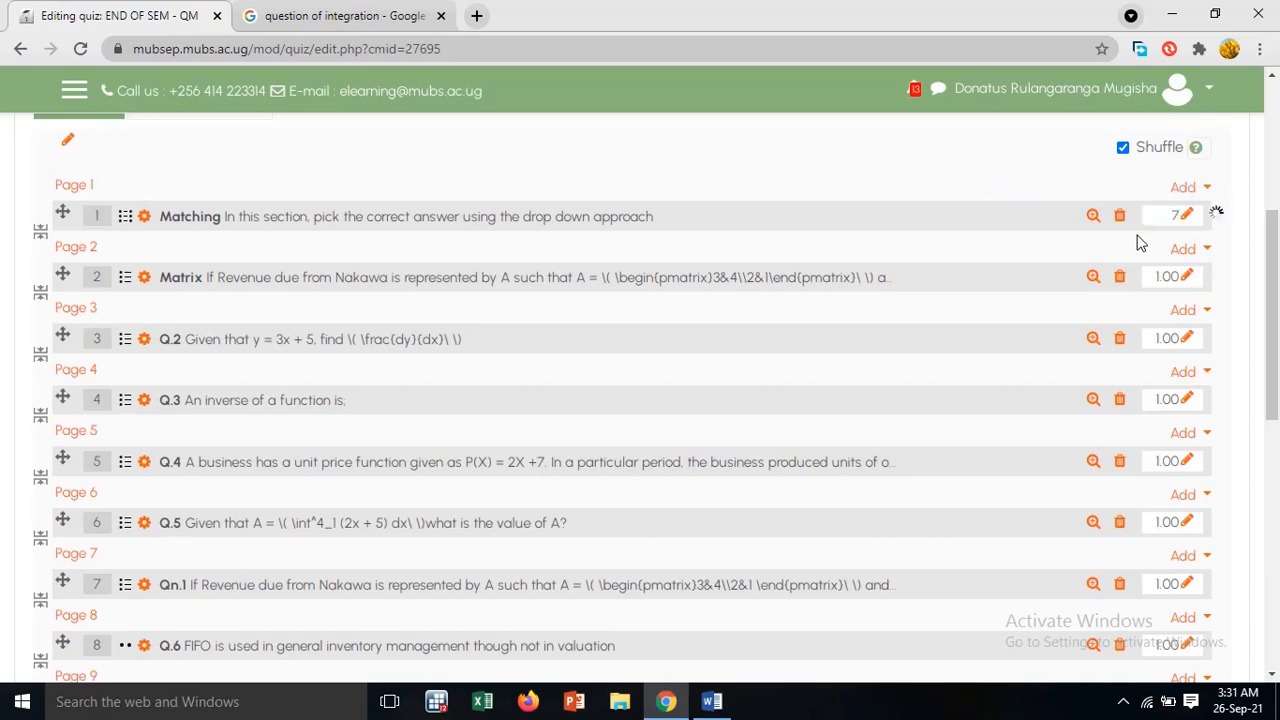
Check the marks across the whole question list and save the quiz grade again
scroll(1136, 237, up, 3)
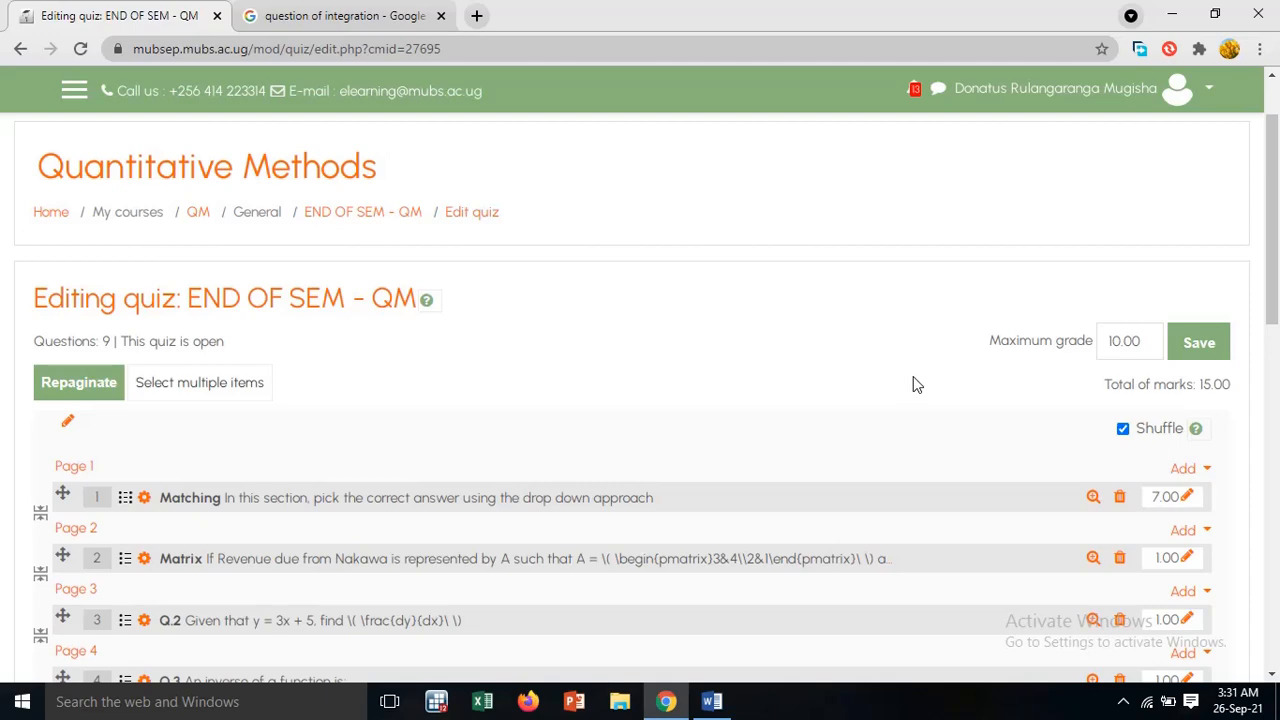
scroll(913, 385, down, 4)
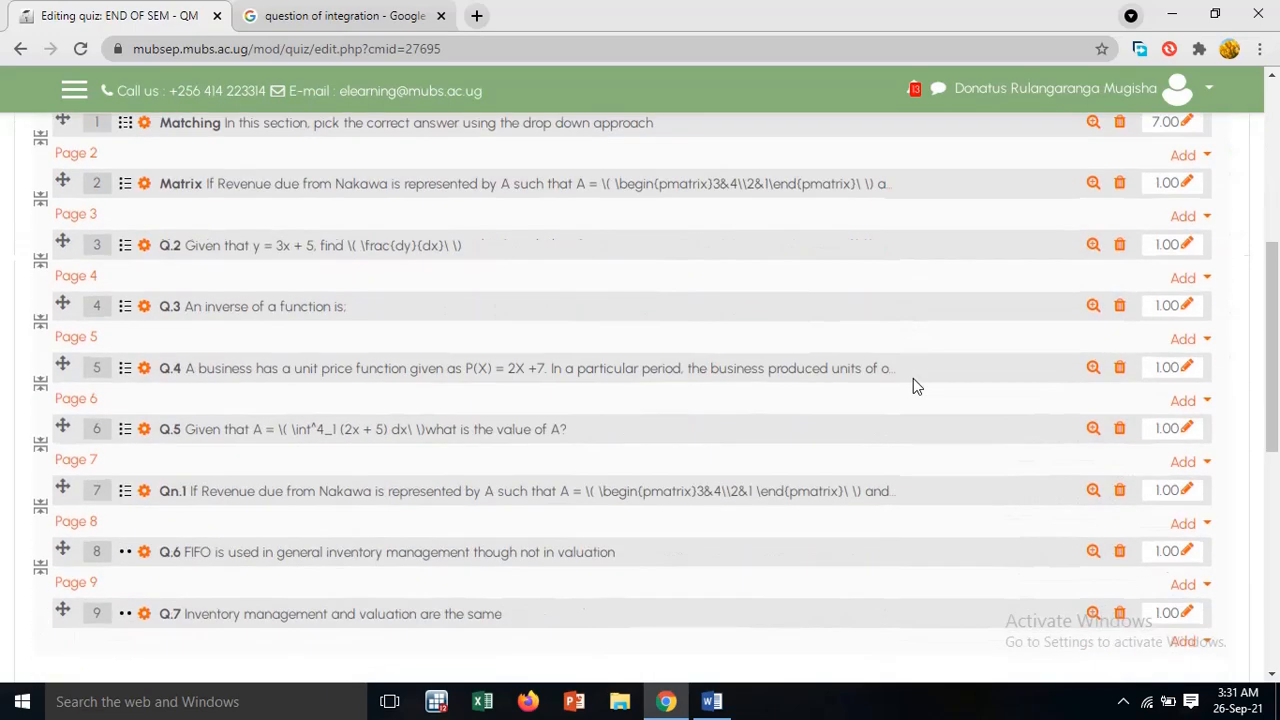
scroll(913, 385, down, 3)
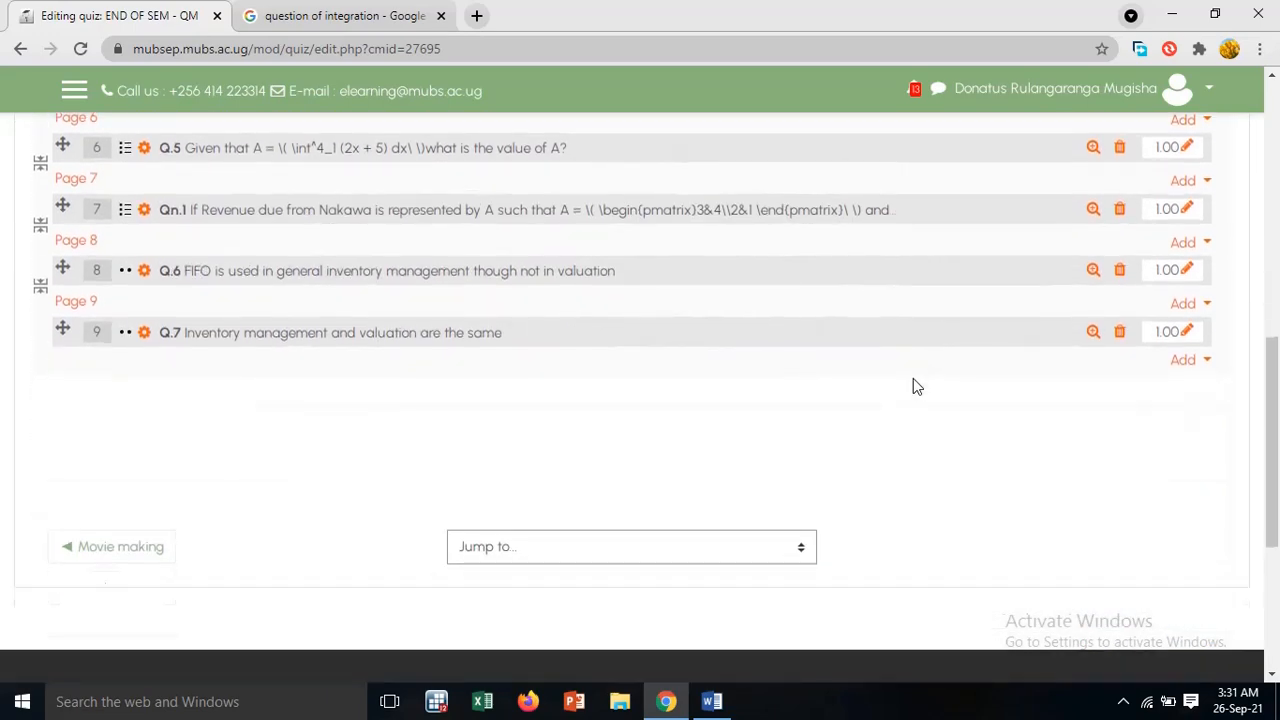
scroll(916, 386, up, 5)
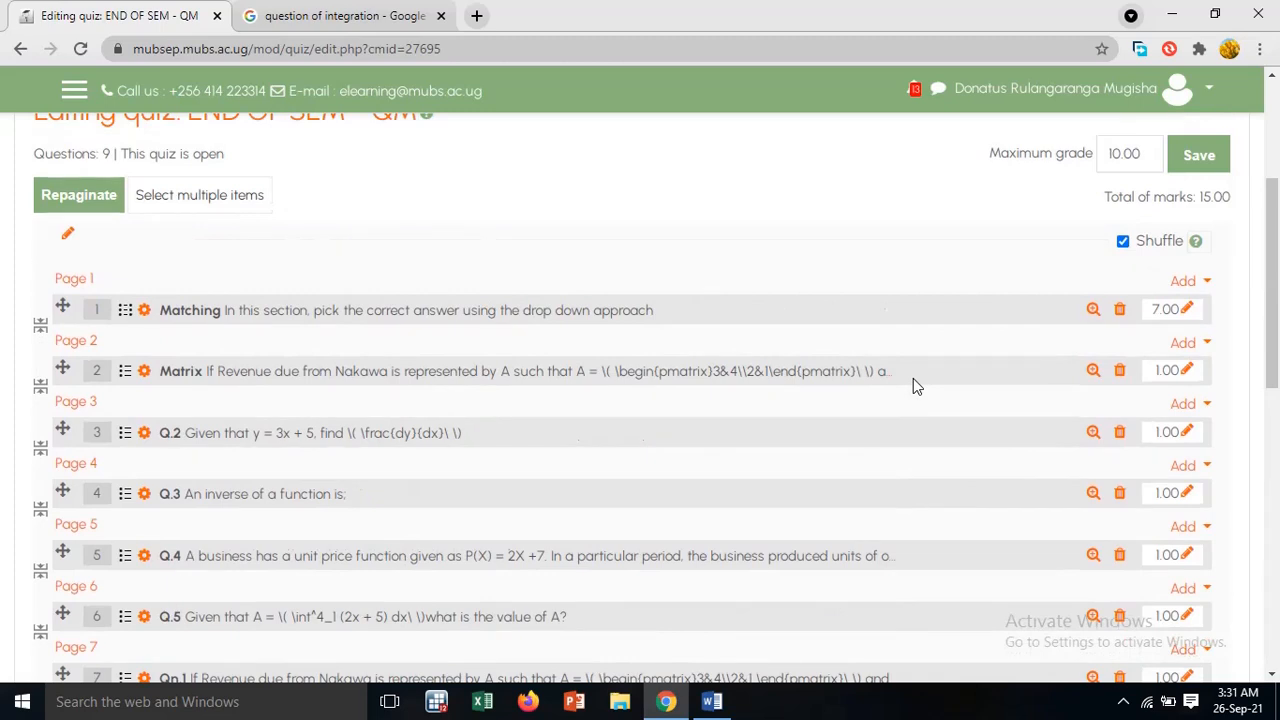
scroll(913, 378, up, 2)
click(1210, 342)
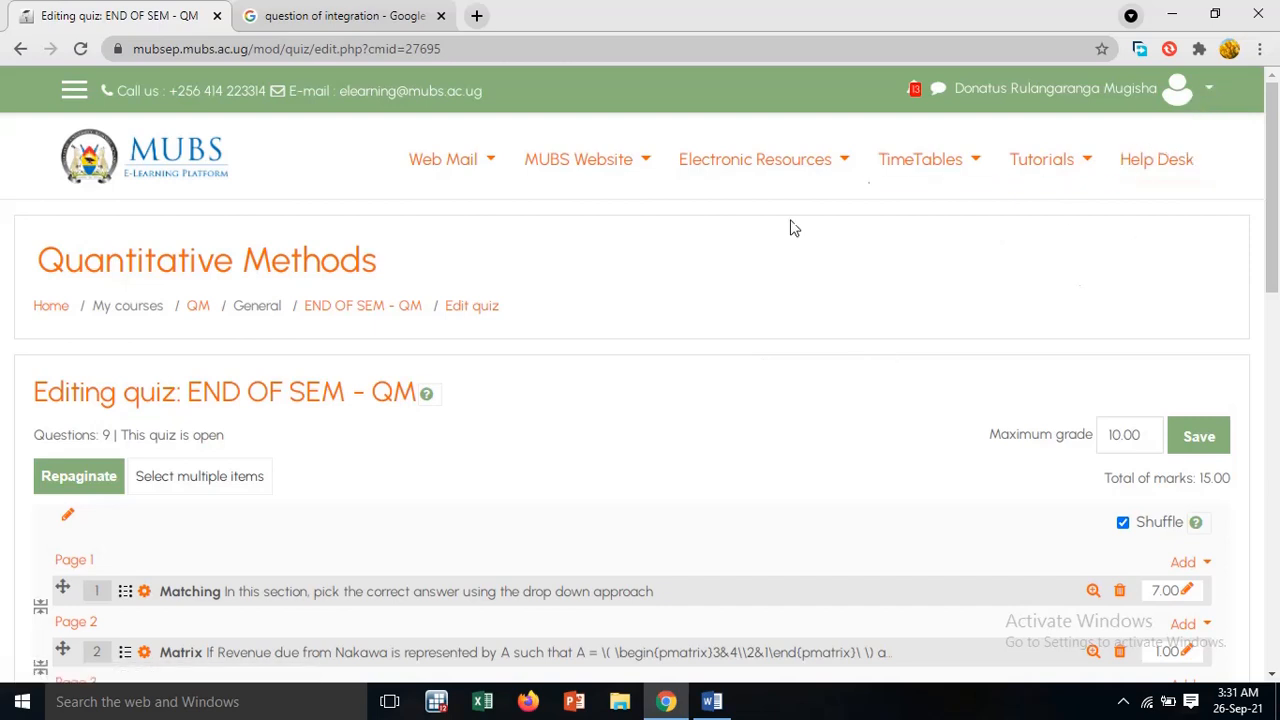
Switch to the Student role and start an attempt at the END OF SEM - QM quiz
click(1208, 93)
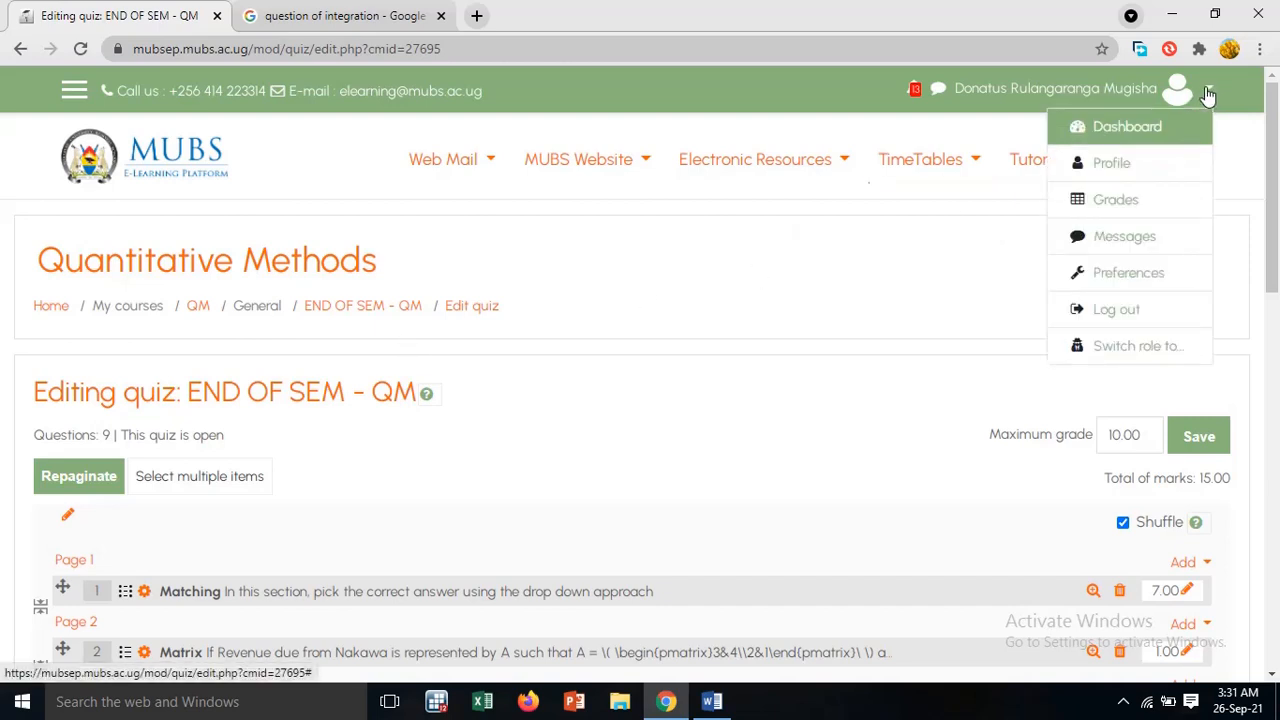
click(1145, 349)
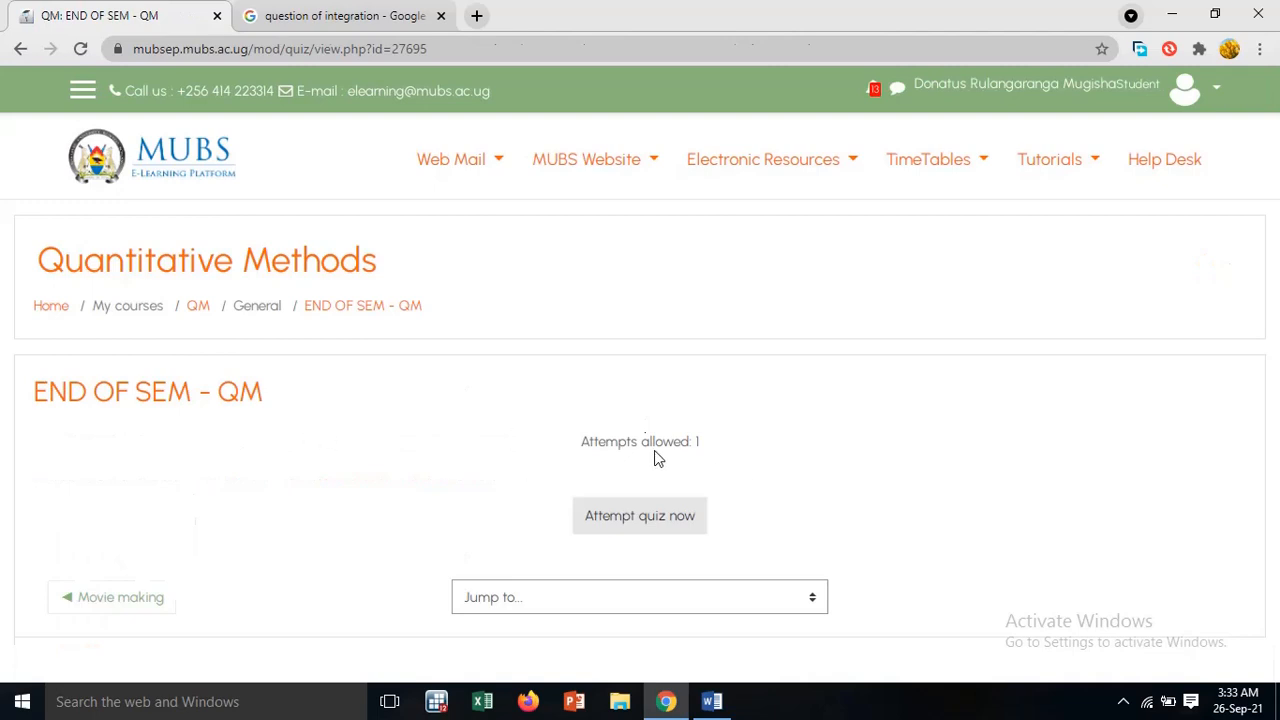
click(659, 524)
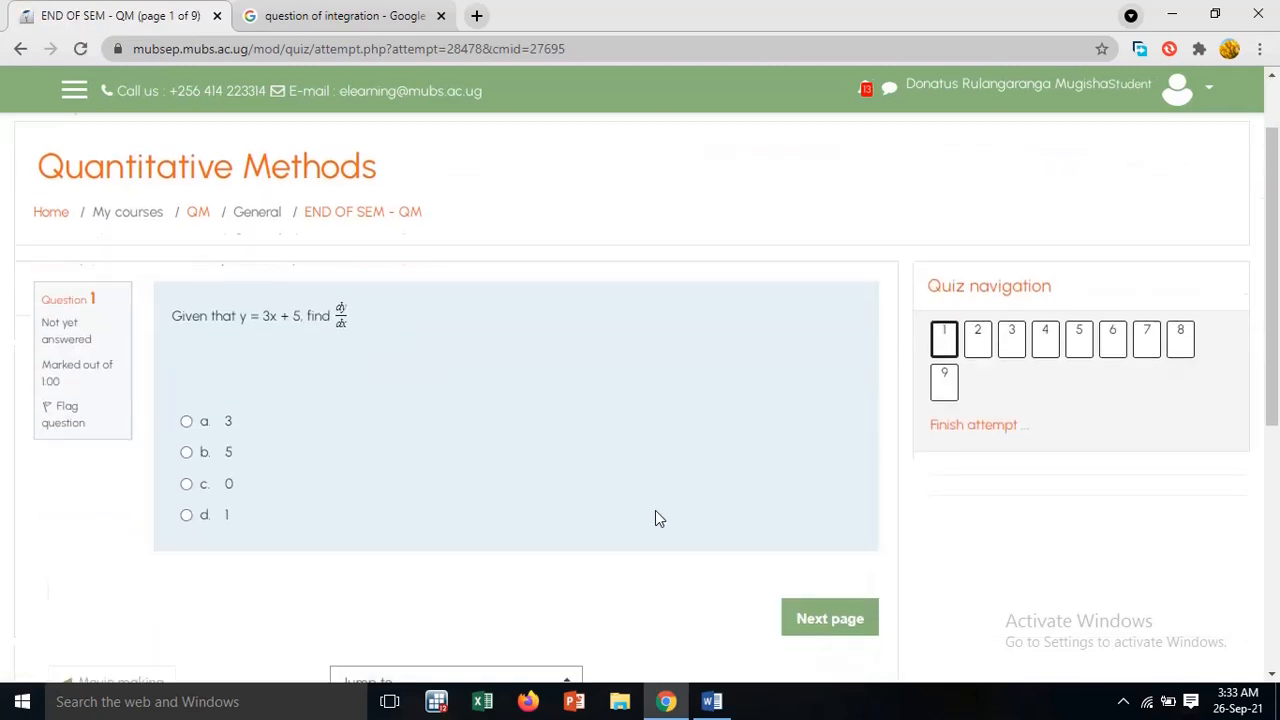
Look through questions 1 to 3 of the quiz attempt, checking how their text, formulas and answer choices display to a student
scroll(655, 515, down, 3)
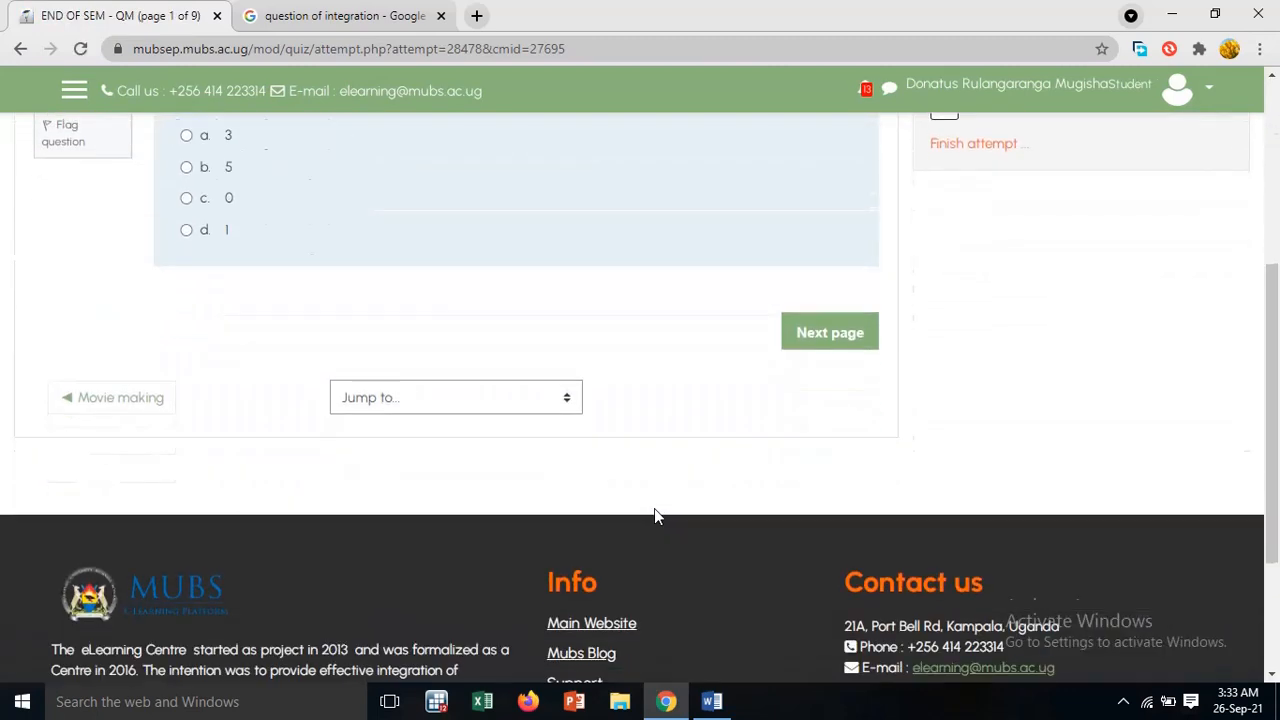
scroll(654, 508, up, 2)
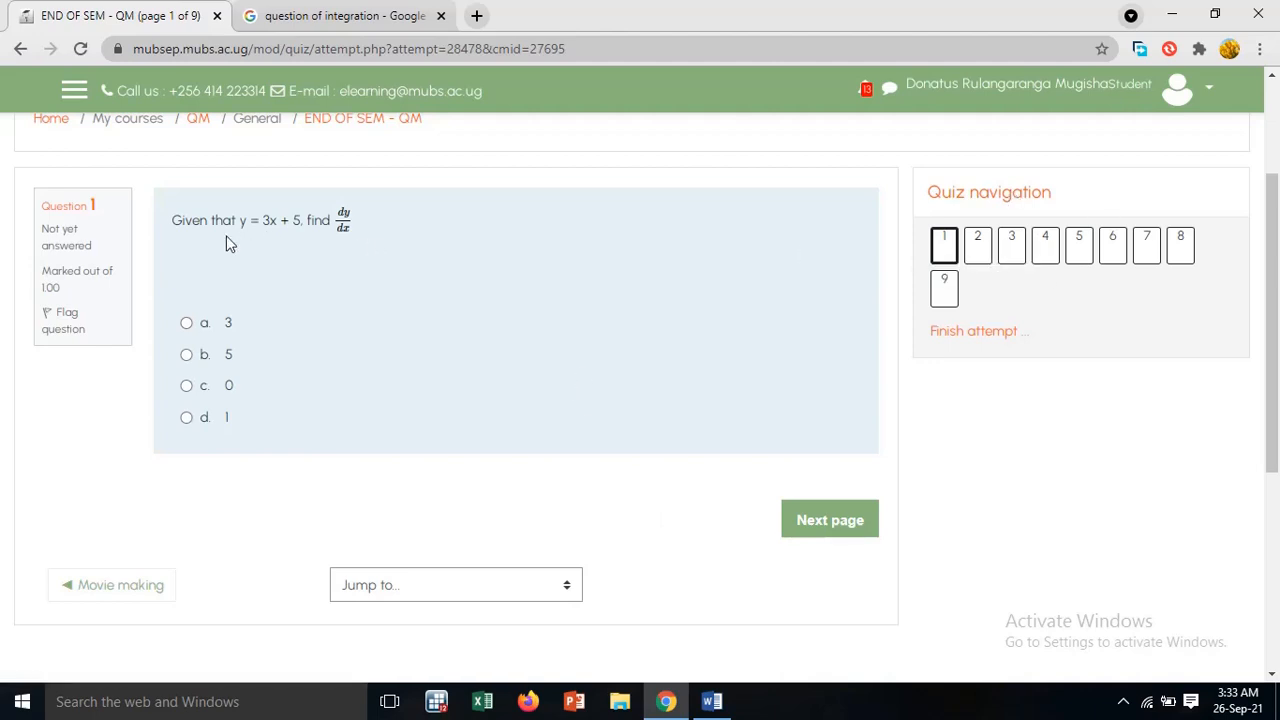
click(983, 255)
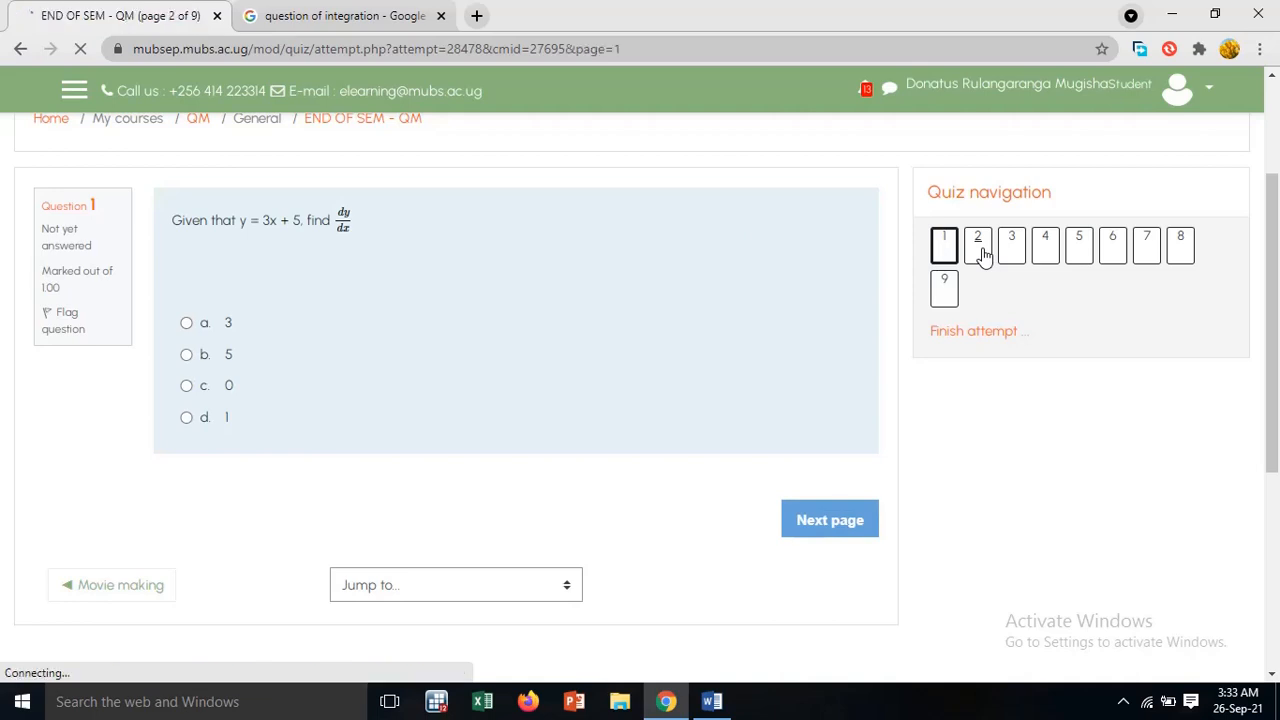
scroll(609, 434, down, 2)
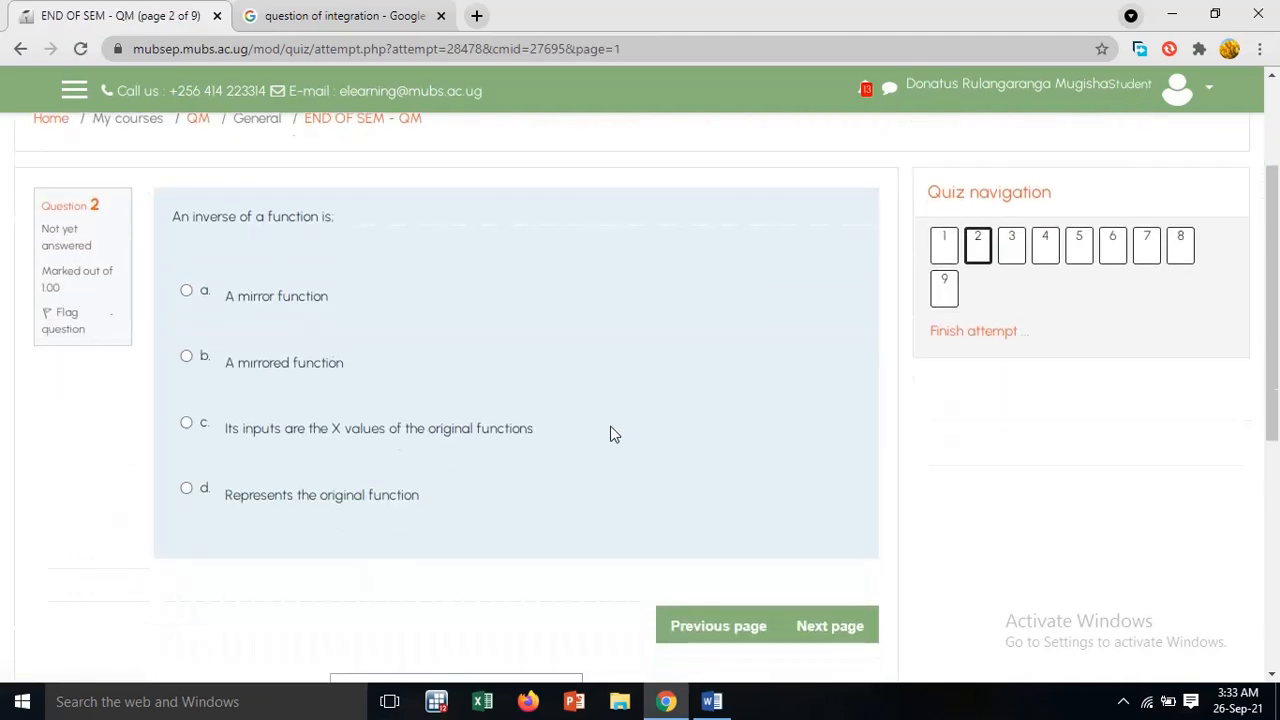
click(1016, 255)
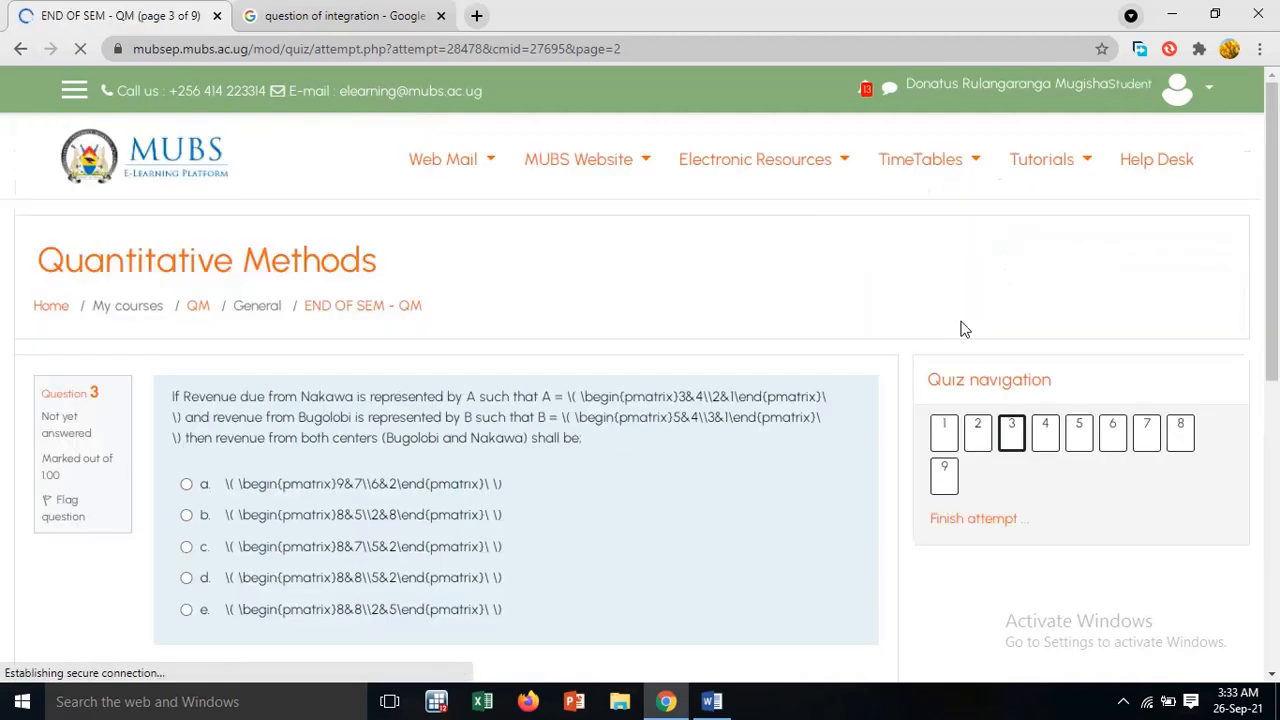
scroll(560, 550, down, 2)
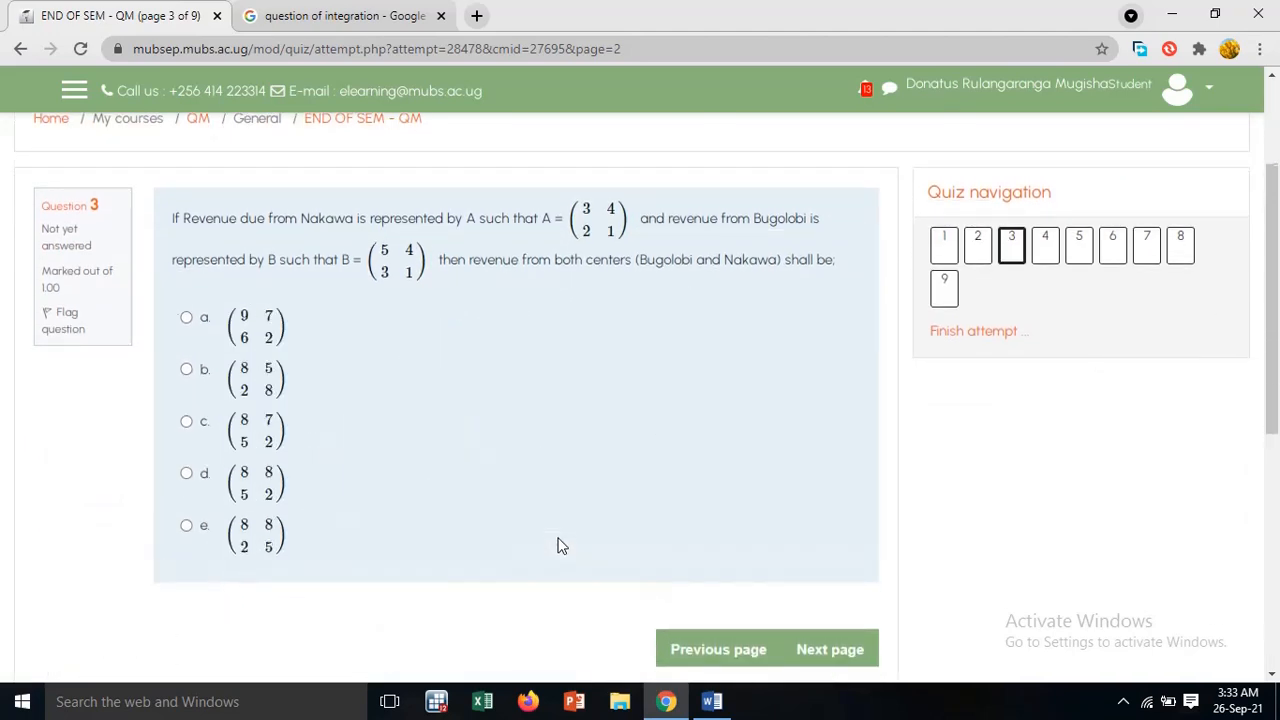
View question 4 with its drop-down matching answers and question 8 on integration in the quiz attempt
click(1046, 242)
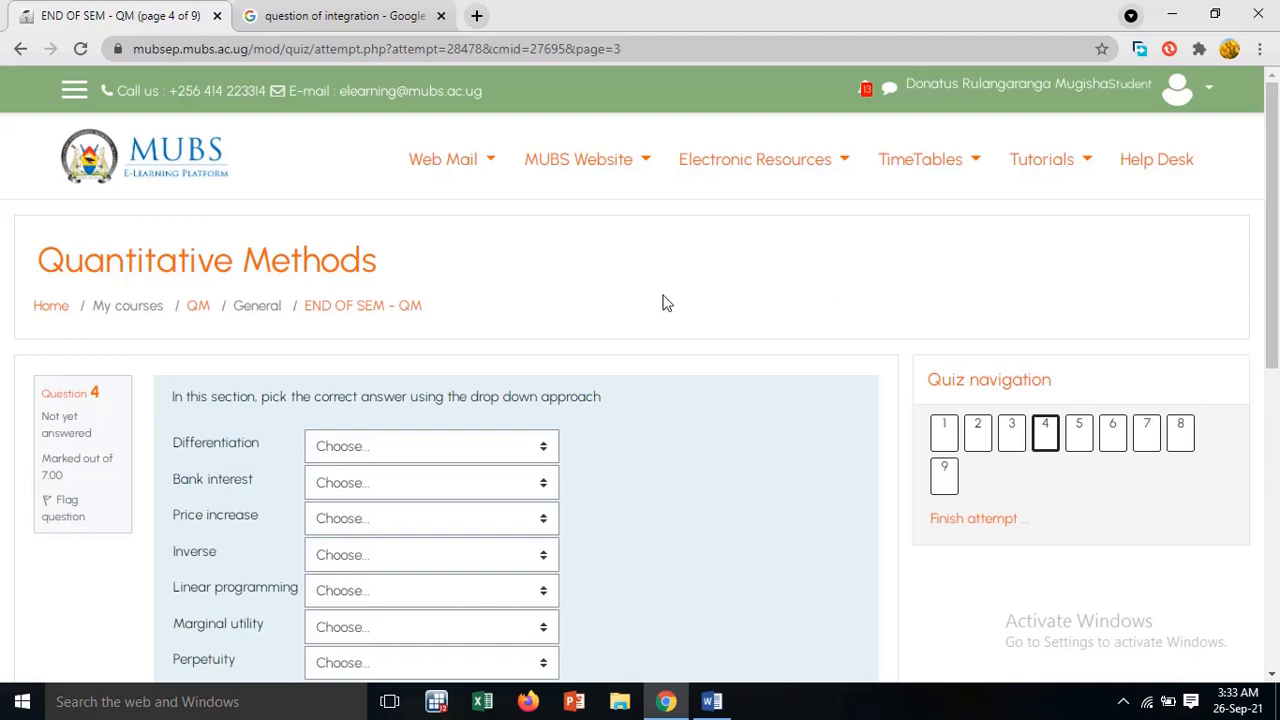
scroll(640, 300, down, 3)
scroll(632, 306, up, 1)
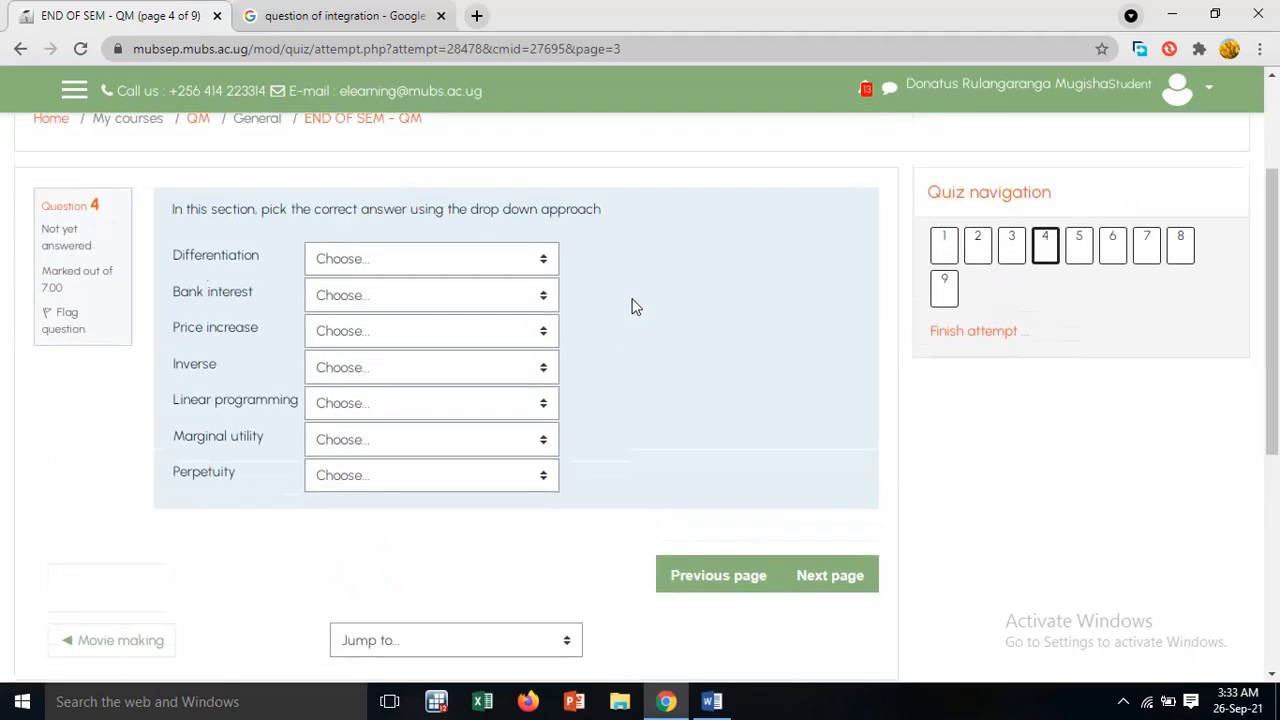
click(1185, 250)
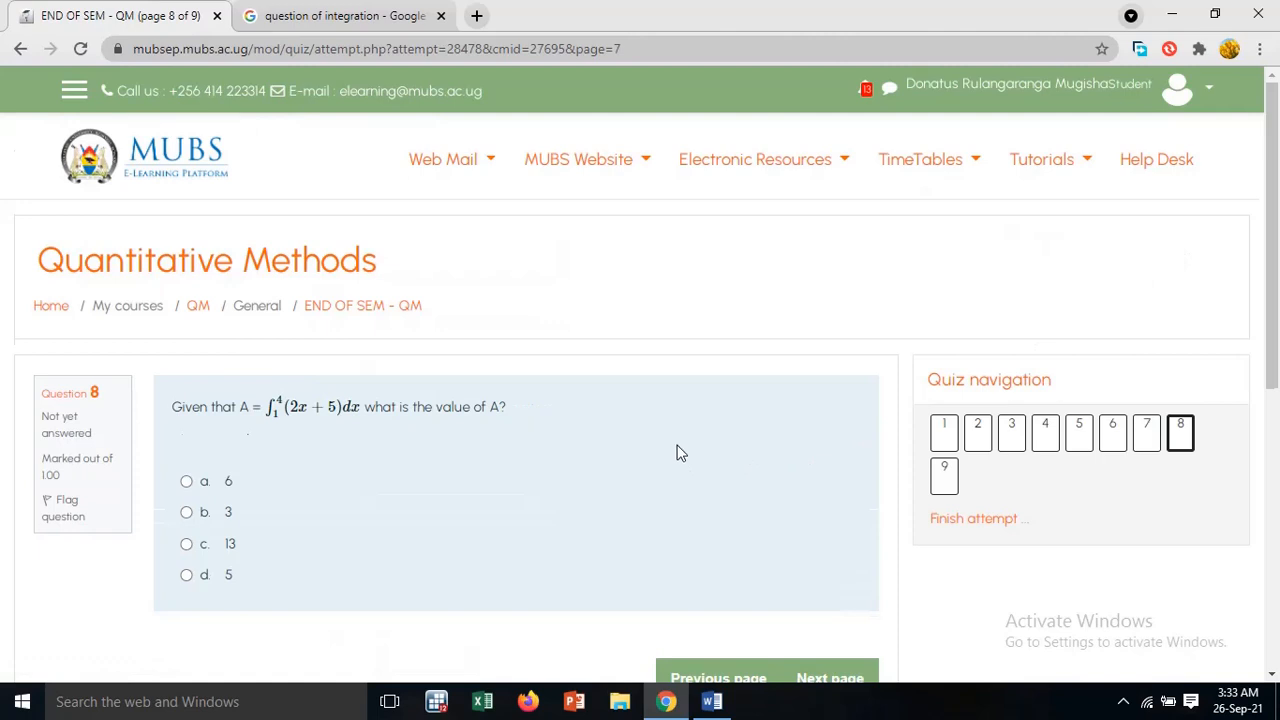
scroll(677, 448, down, 2)
scroll(682, 444, down, 1)
scroll(699, 425, up, 3)
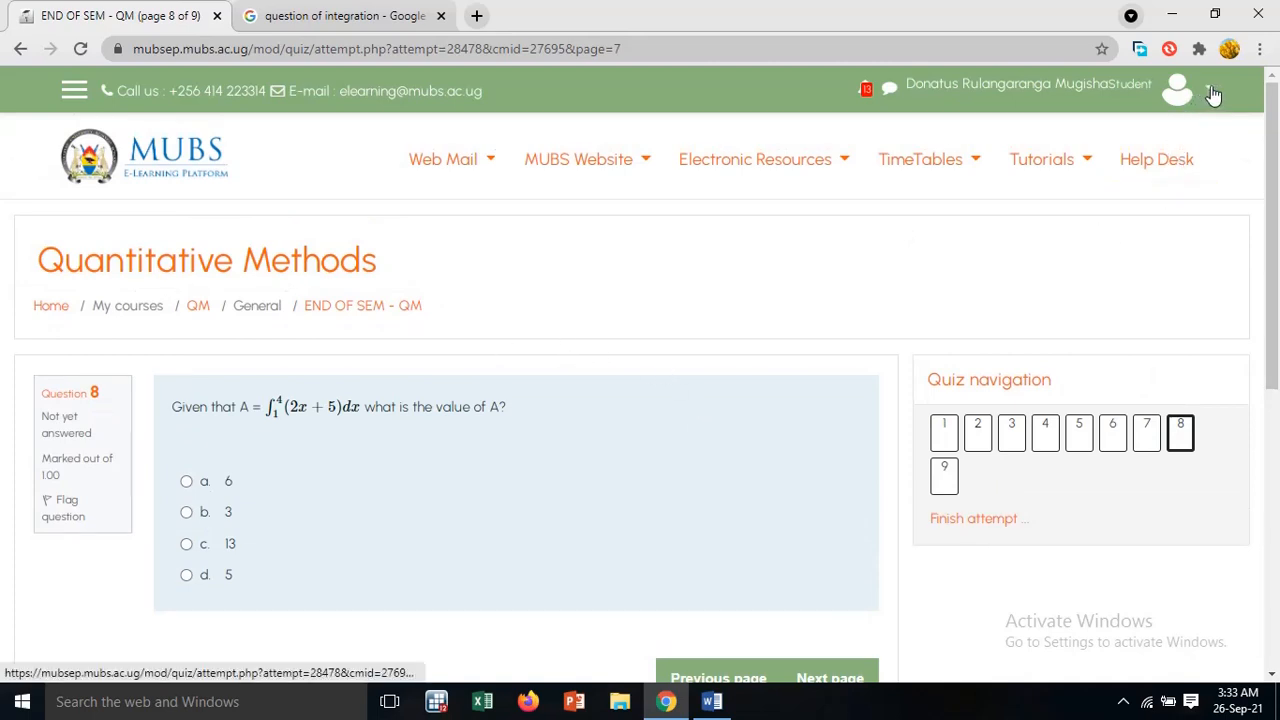
Return to the Quantitative Methods course page and look over the account options and the course content as a student
click(208, 310)
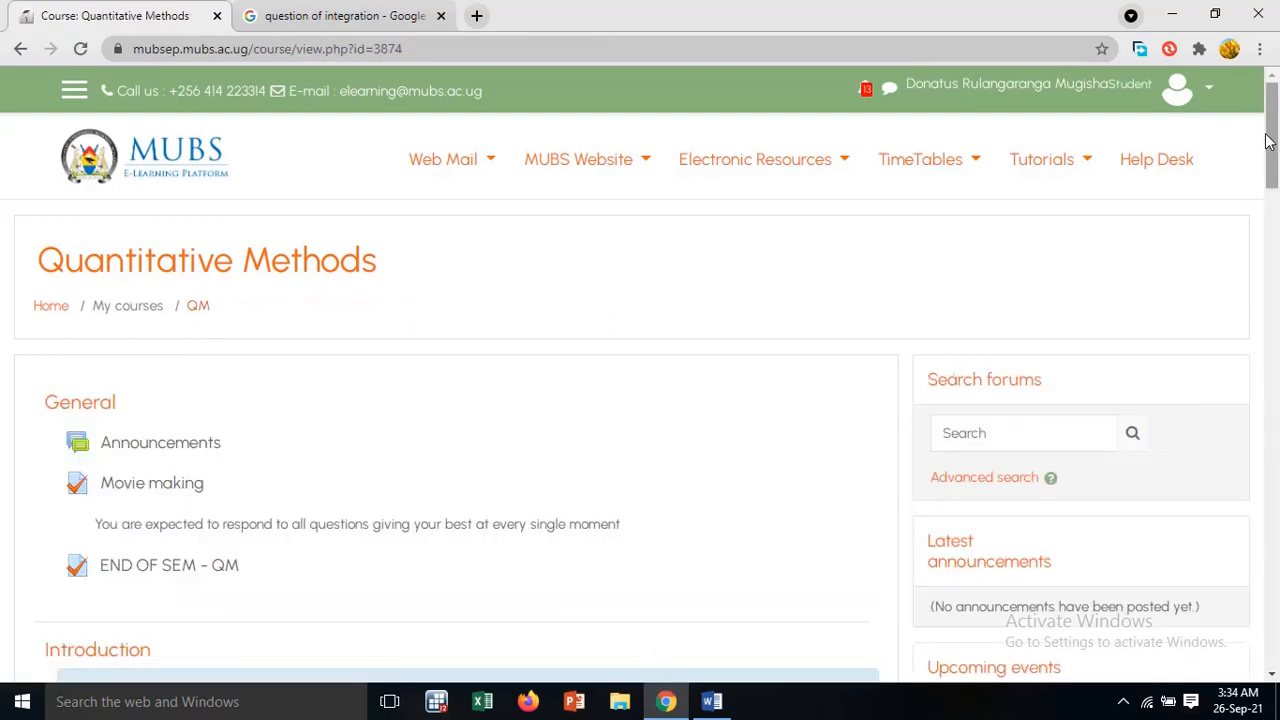
click(1211, 91)
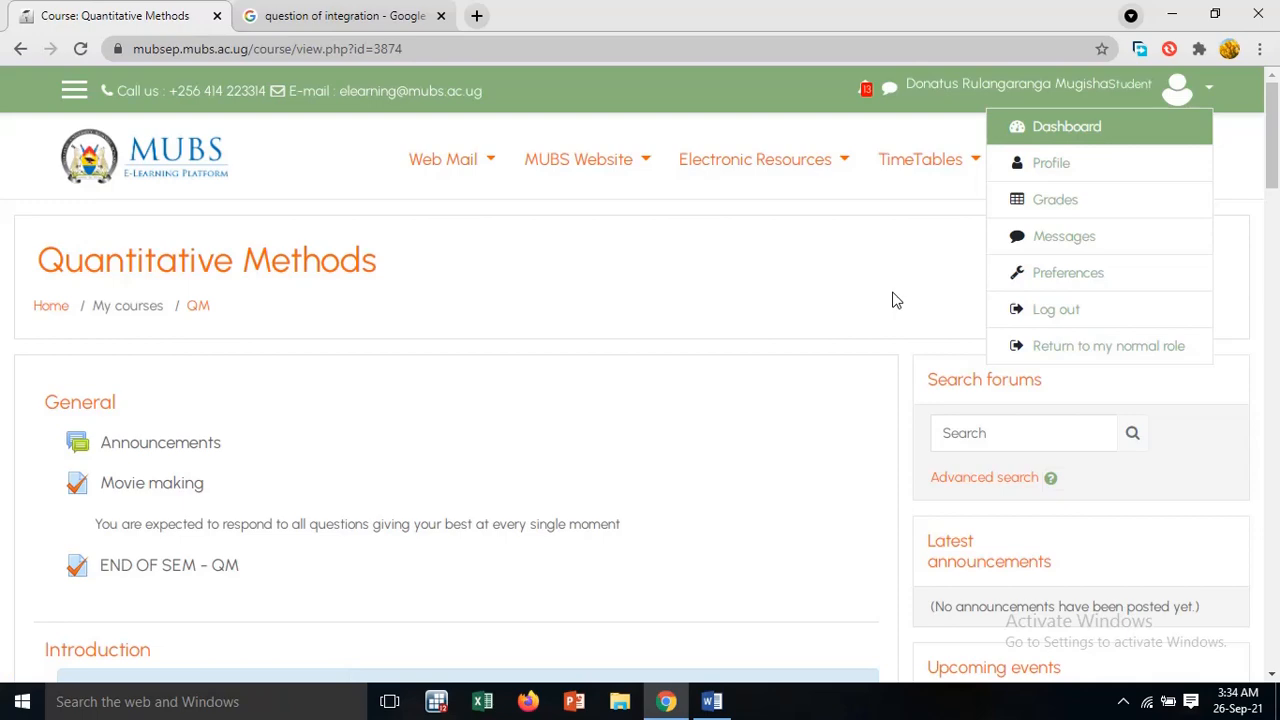
scroll(896, 301, down, 1)
scroll(896, 301, down, 4)
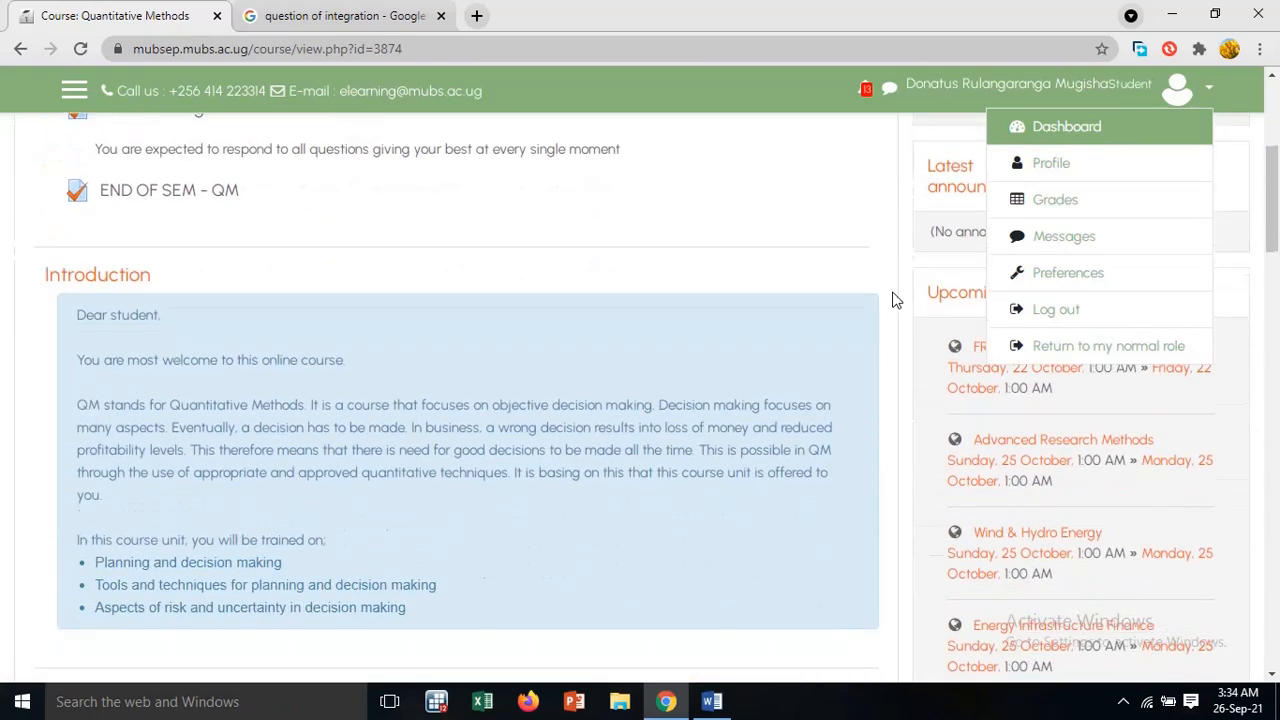
scroll(896, 301, up, 4)
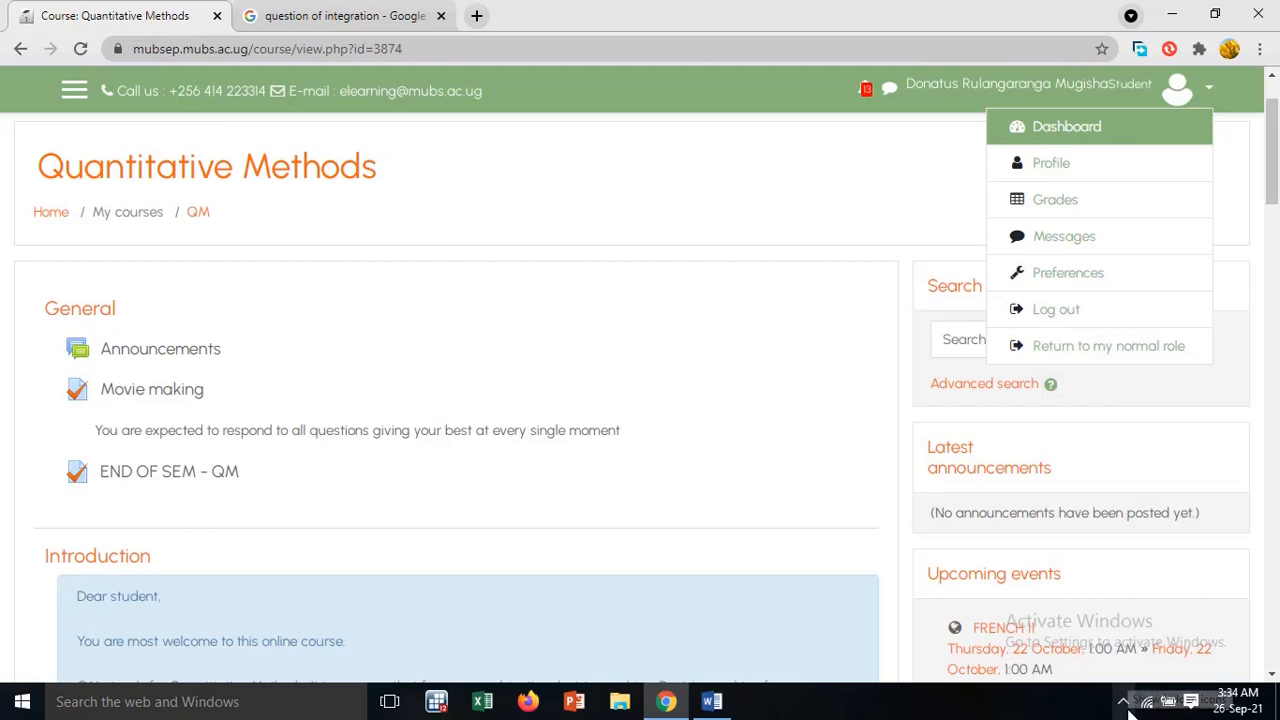
click(778, 432)
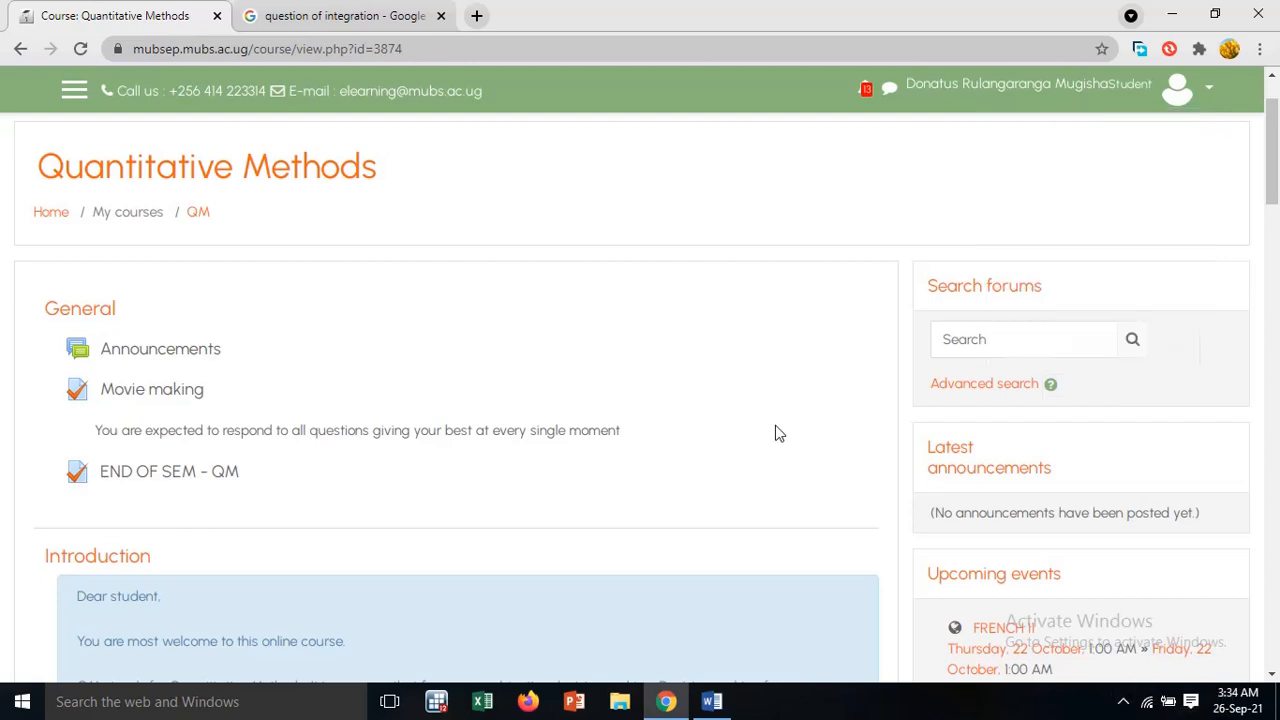